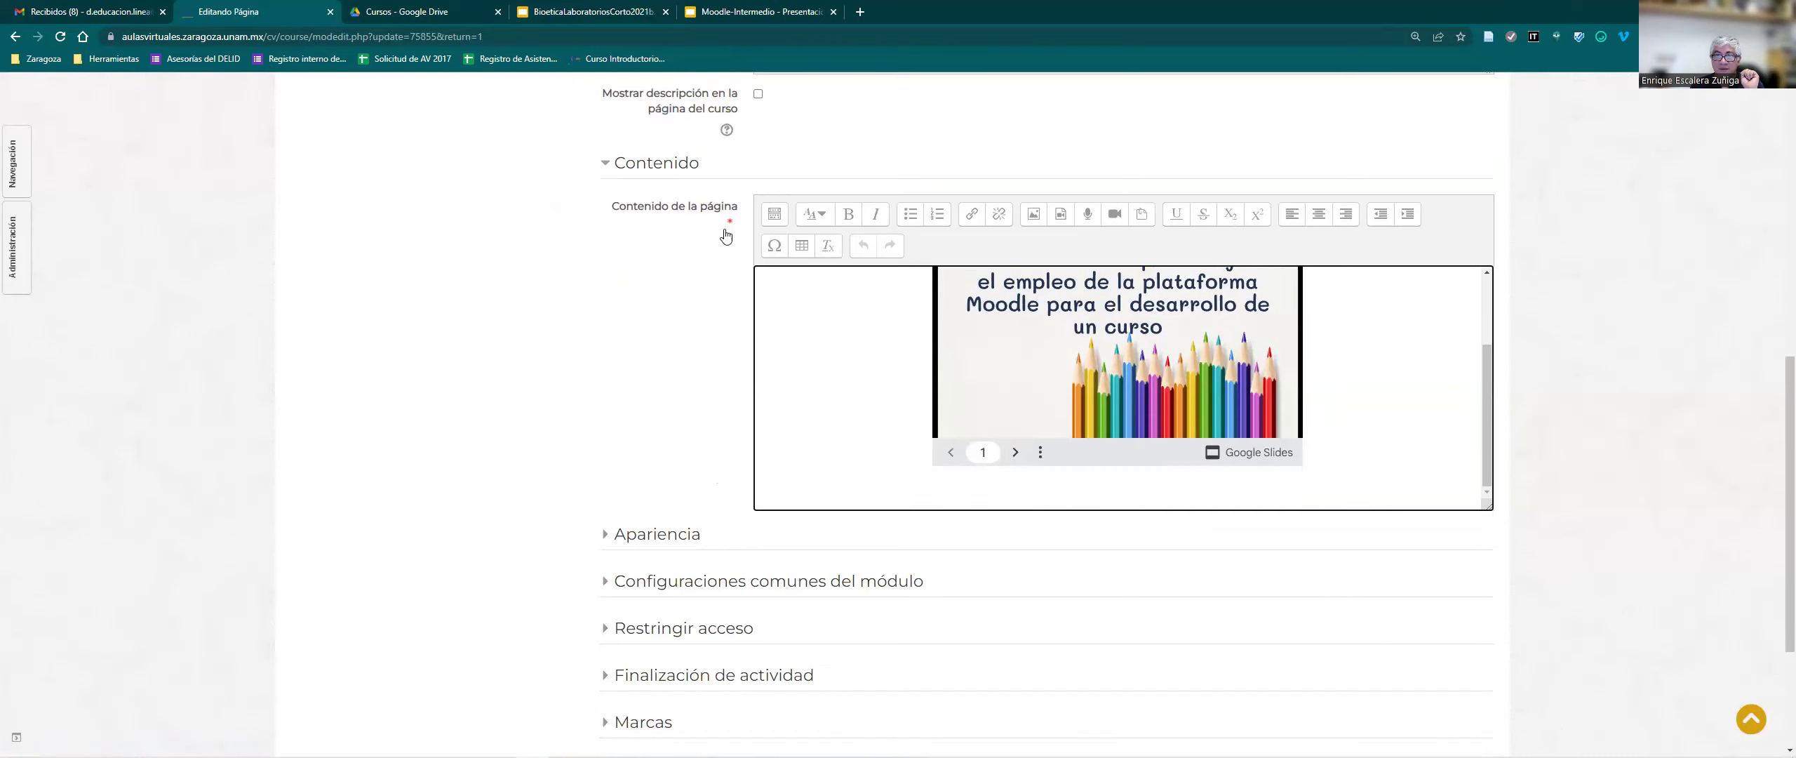
Add the published presentation's iframe embed code, 640 wide by 389 high, at the end of the page content's HTML source.
{"action": "left_click", "coordinate": [775, 213]}
{"action": "left_click", "coordinate": [837, 278]}
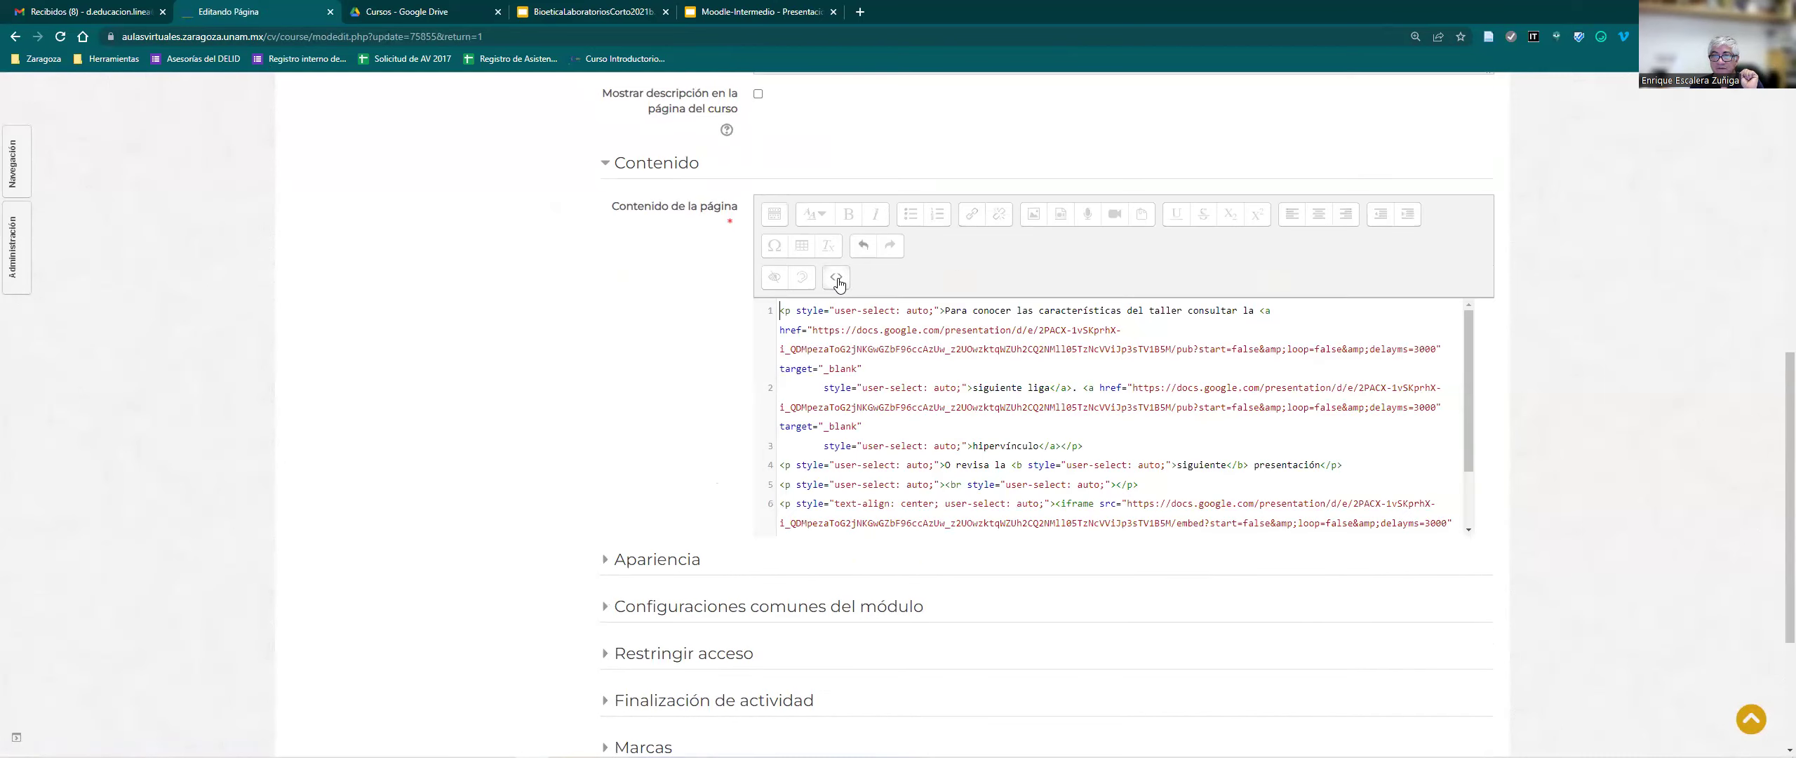
{"action": "scroll", "coordinate": [1229, 317], "scroll_direction": "down", "scroll_amount": 3}
{"action": "scroll", "coordinate": [1228, 318], "scroll_direction": "down", "scroll_amount": 1}
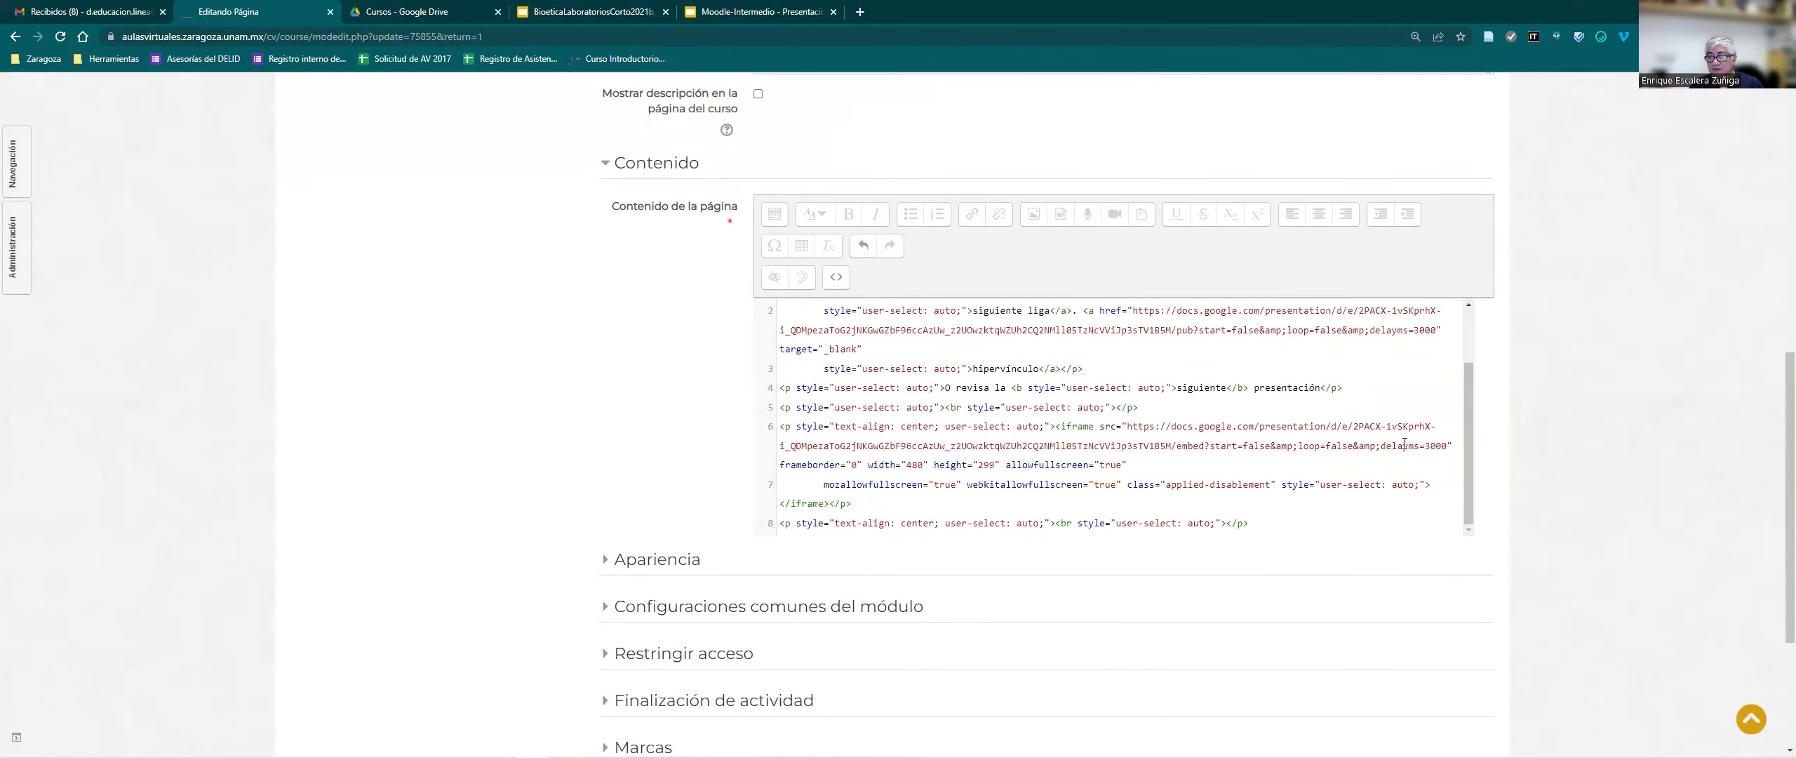
{"action": "key", "text": "Return"}
{"action": "type", "text": "<iframe src=\"https://docs.google.com/presentation/d/e/2PACX-1vTr9EFCIMwnT2YVMbR2syzdNAJl-sy_bZfV91G6OENpTDqCSiJrtPdqFhUbSZC0IA/embed?start=false&loop=false&delayms=3000\" frameborder=\"0\" width=\"640\" height=\"389\" allowfullscreen=\"true\" mozallowfullscreen=\"true\" webkitallowfullscreen=\"true\"></iframe>"}
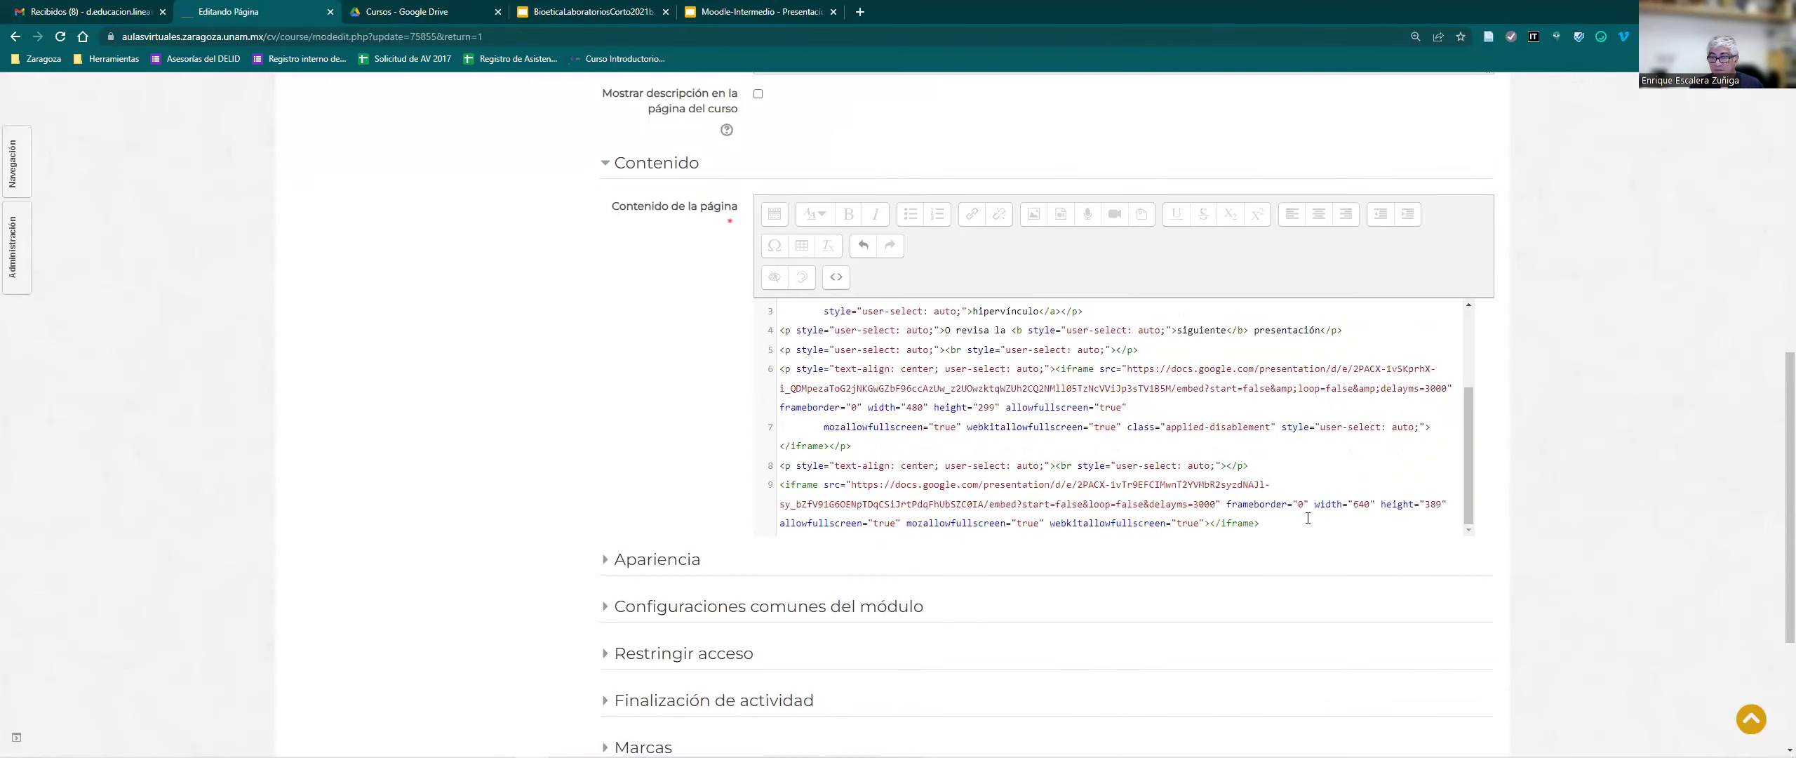
{"action": "left_click", "coordinate": [837, 279]}
Center the second embedded presentation within the page content.
{"action": "scroll", "coordinate": [1289, 415], "scroll_direction": "down", "scroll_amount": 5}
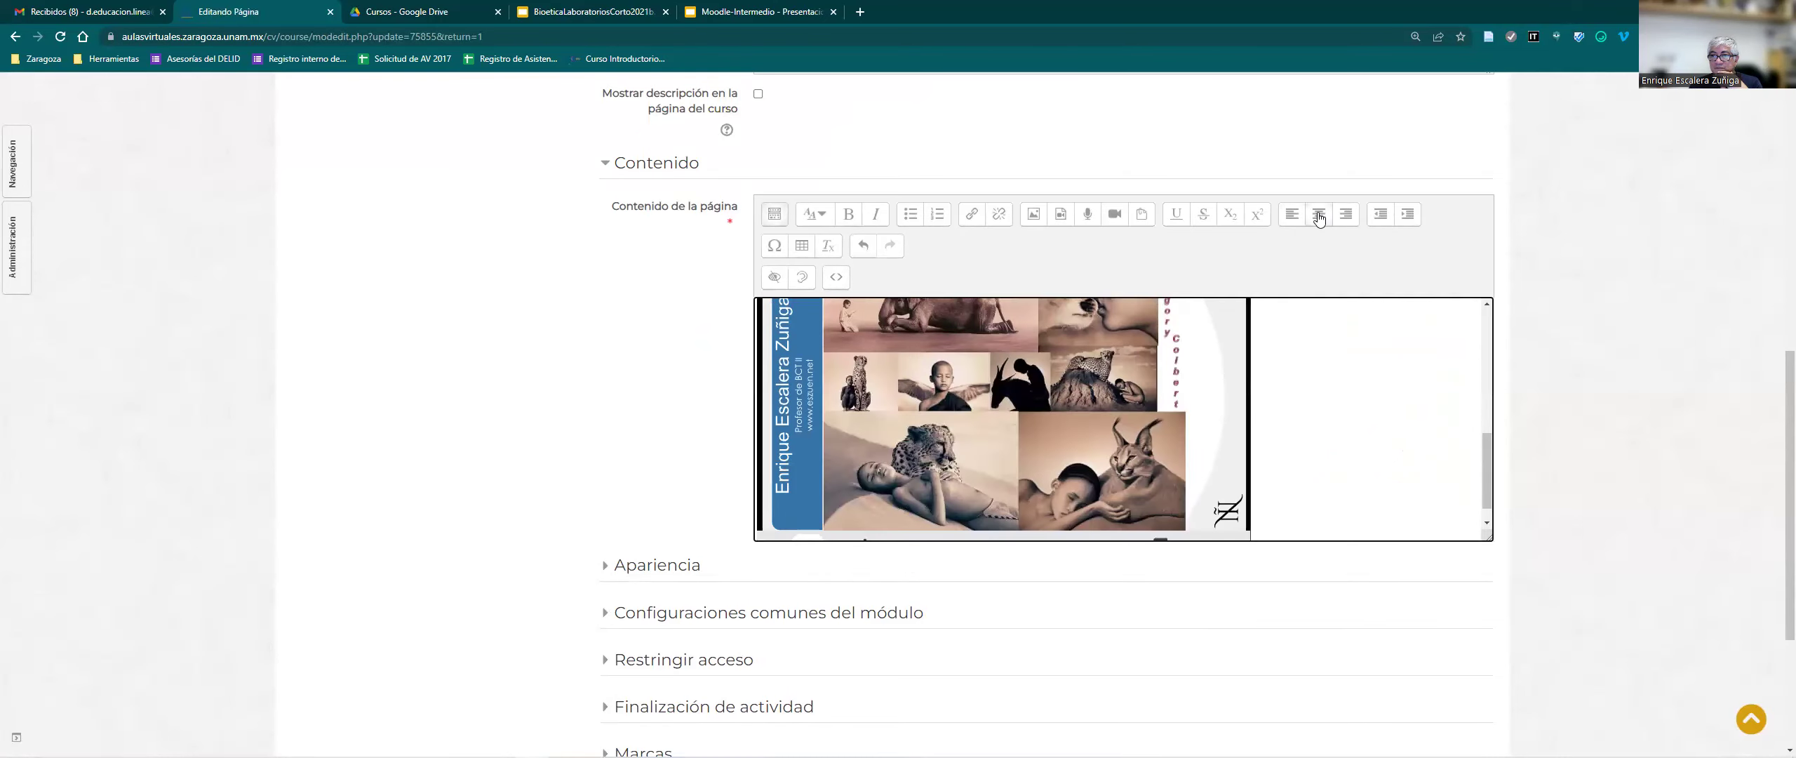
{"action": "scroll", "coordinate": [1387, 443], "scroll_direction": "up", "scroll_amount": 3}
{"action": "scroll", "coordinate": [1387, 443], "scroll_direction": "down", "scroll_amount": 4}
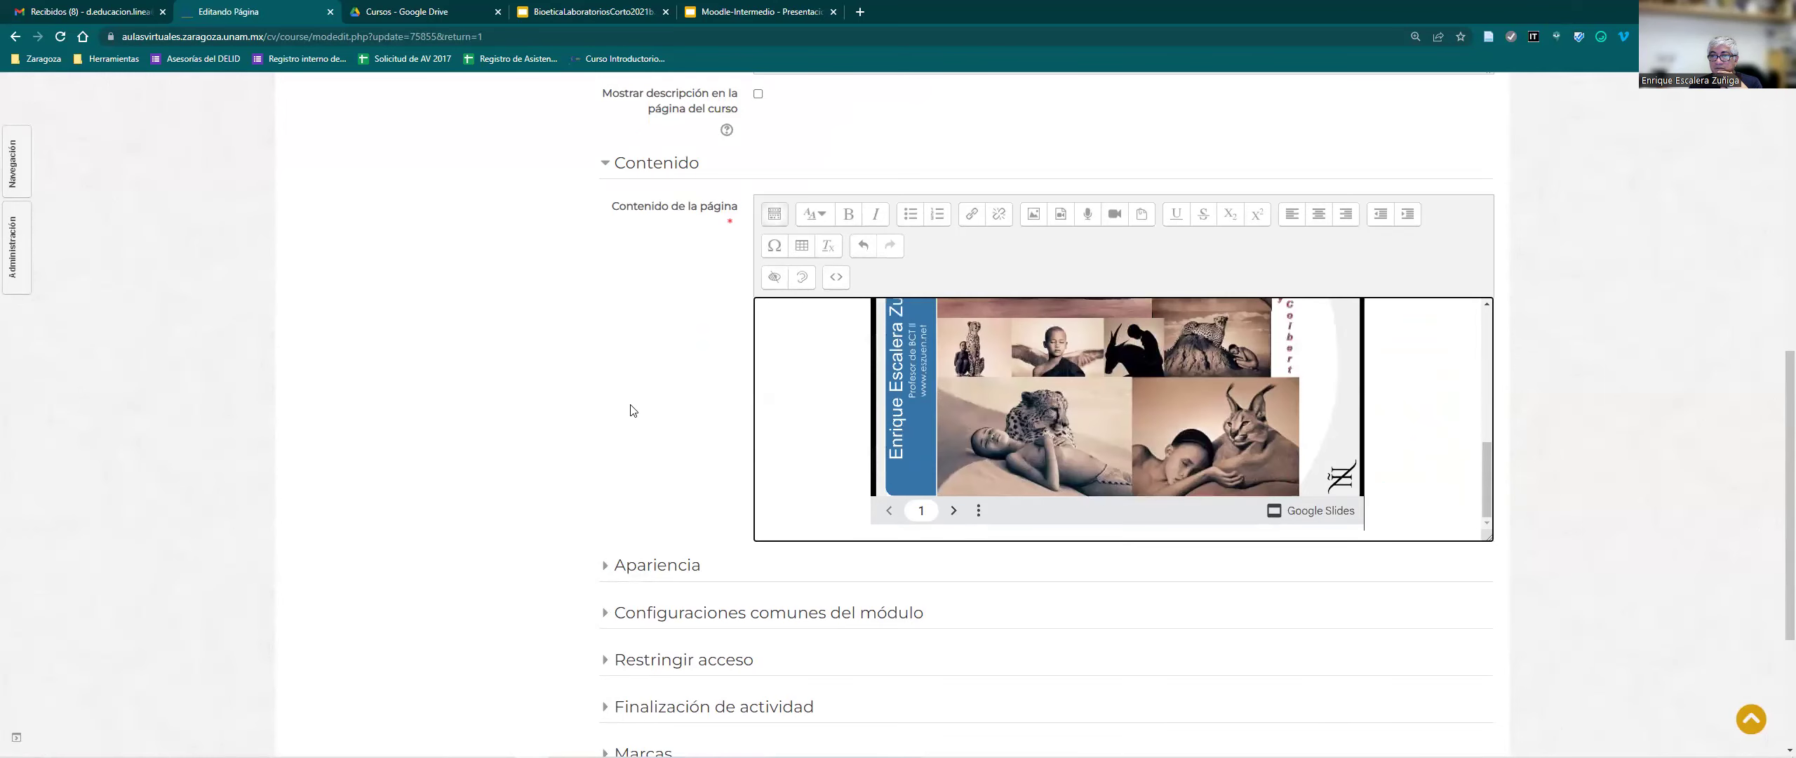
Save the page changes and display the page to review both embedded presentations.
{"action": "scroll", "coordinate": [630, 410], "scroll_direction": "down", "scroll_amount": 3}
{"action": "left_click", "coordinate": [1088, 586]}
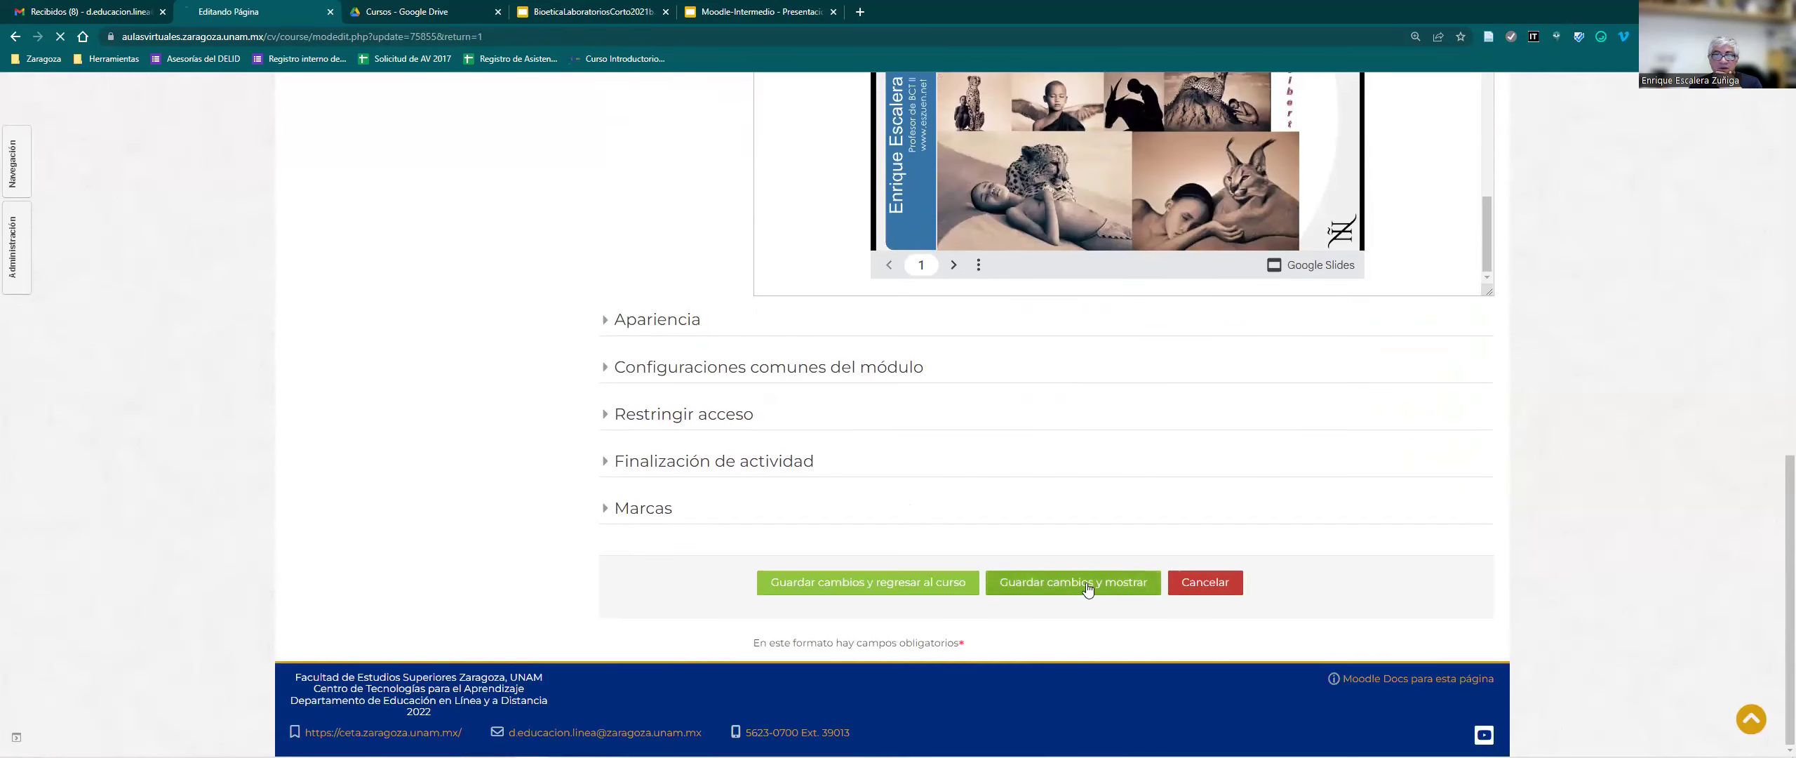
{"action": "scroll", "coordinate": [815, 484], "scroll_direction": "down", "scroll_amount": 1}
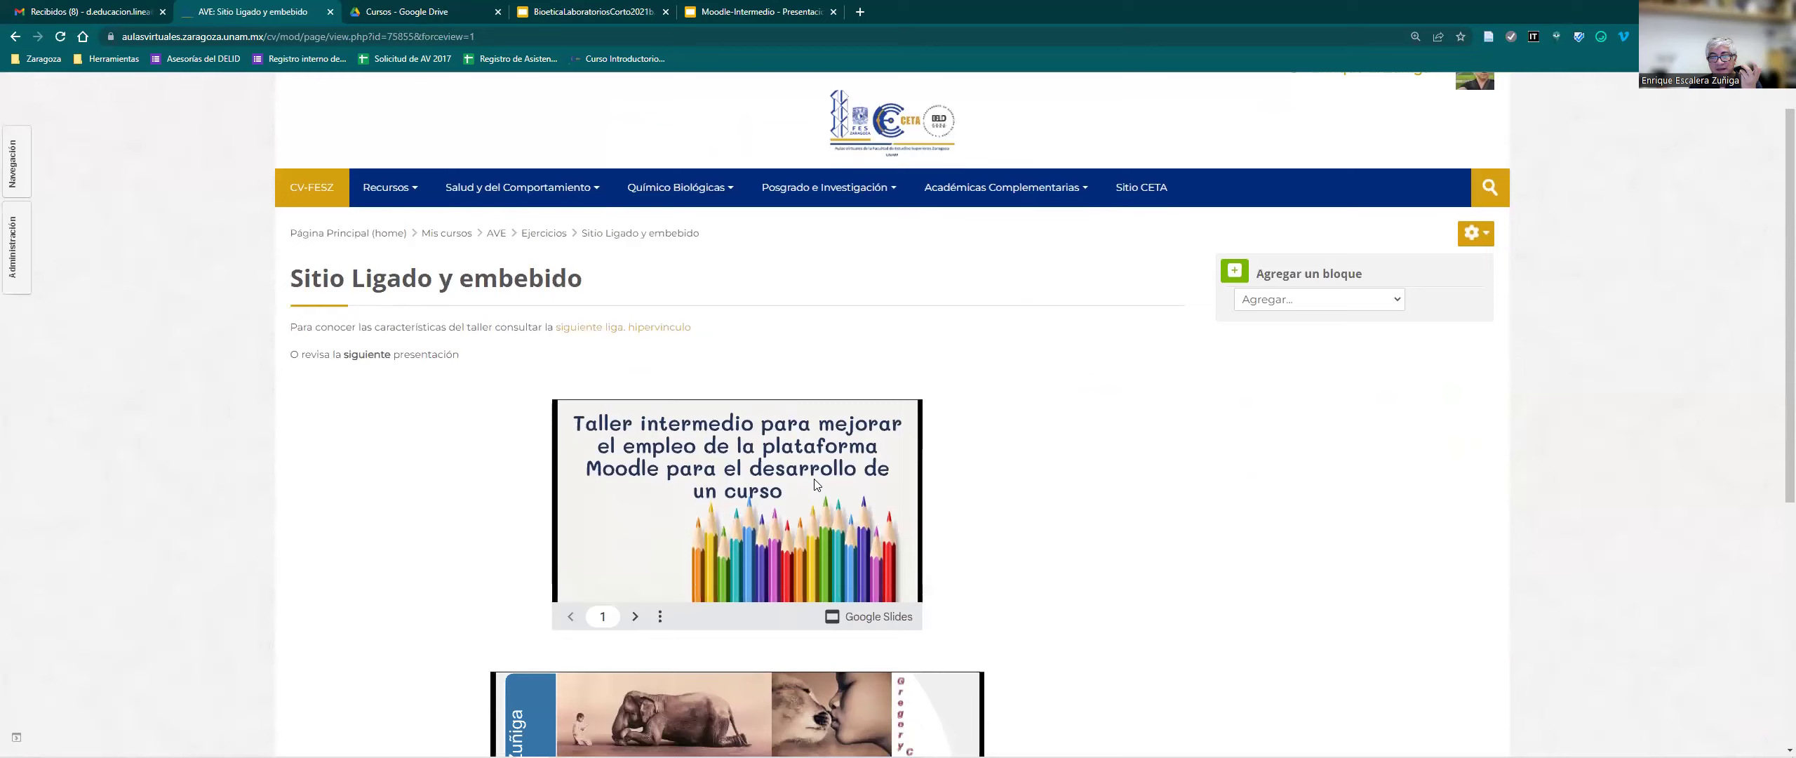
{"action": "scroll", "coordinate": [815, 484], "scroll_direction": "down", "scroll_amount": 3}
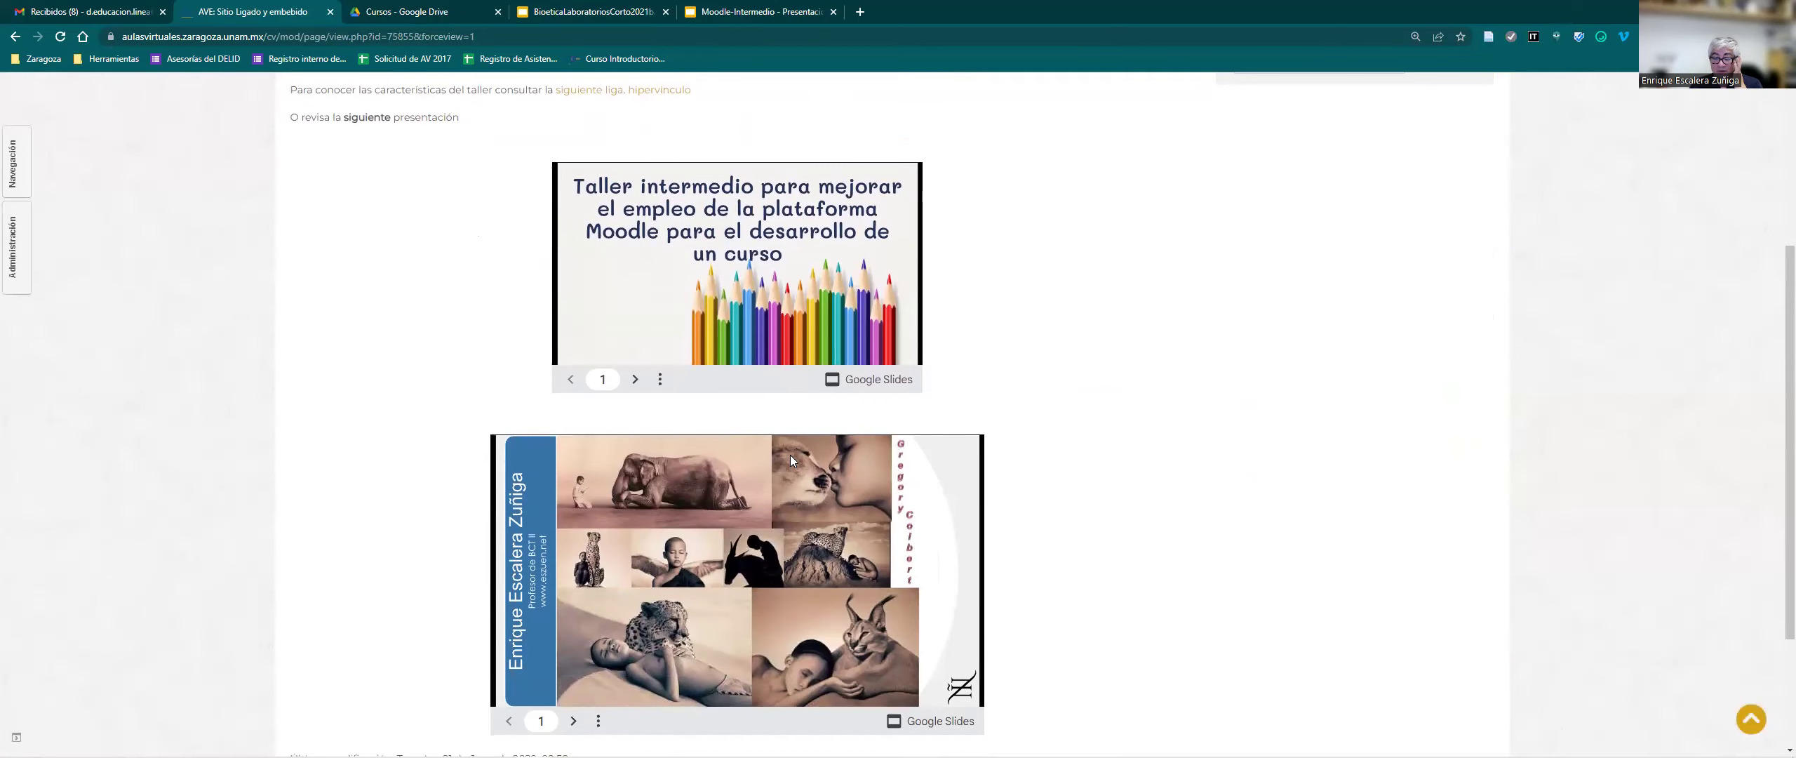
Switch to the BioeticaLaboratoriosCorto2021b presentation and view the slide size choices for its embed code.
{"action": "left_click", "coordinate": [609, 15]}
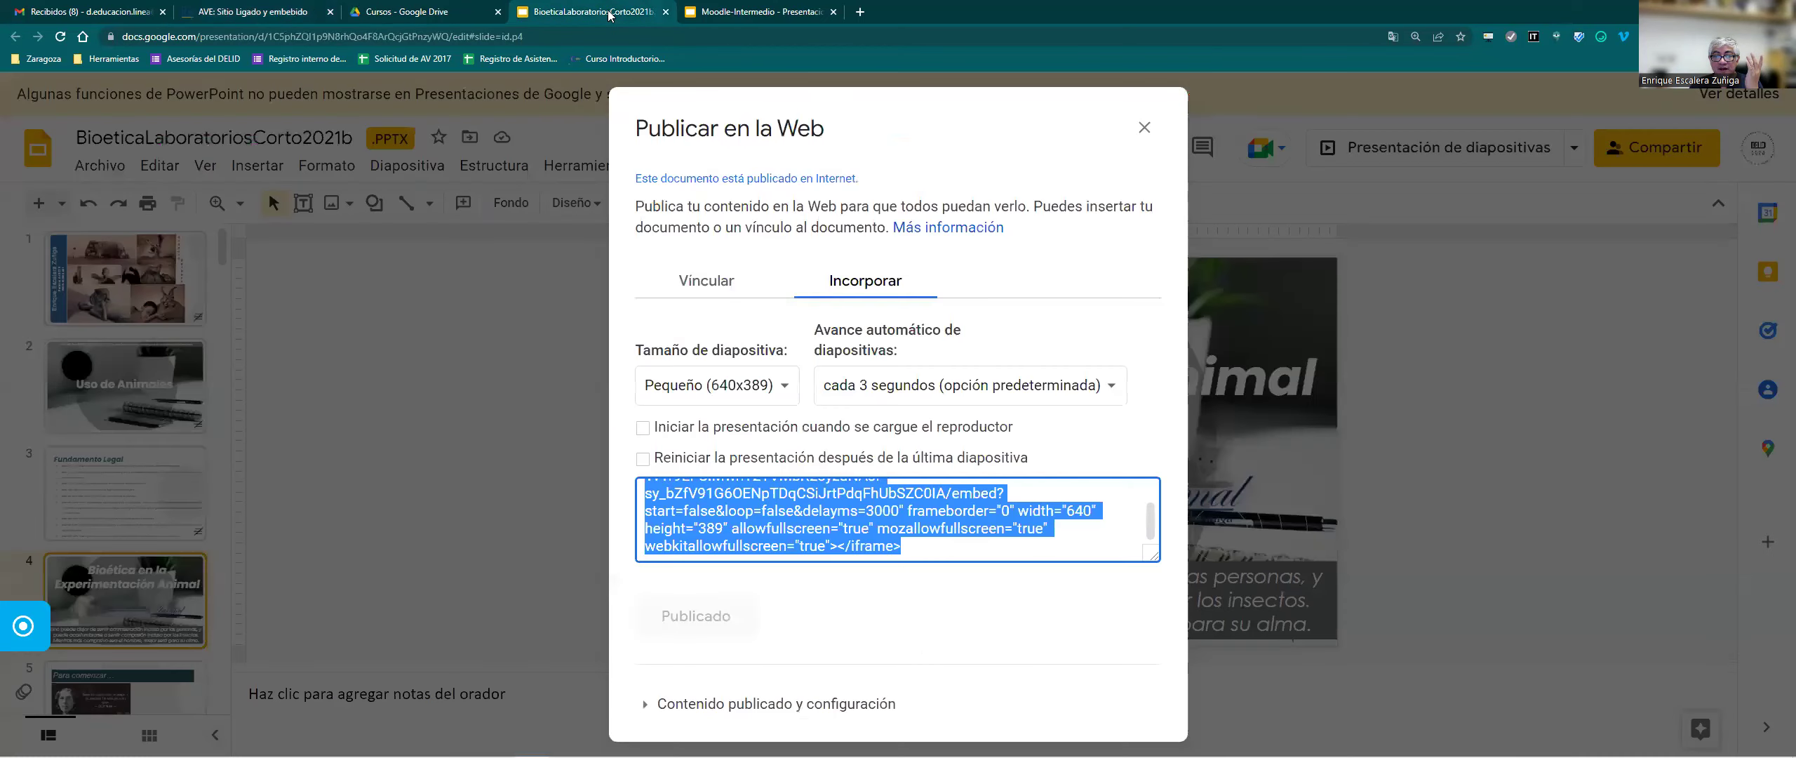
{"action": "left_click", "coordinate": [720, 397]}
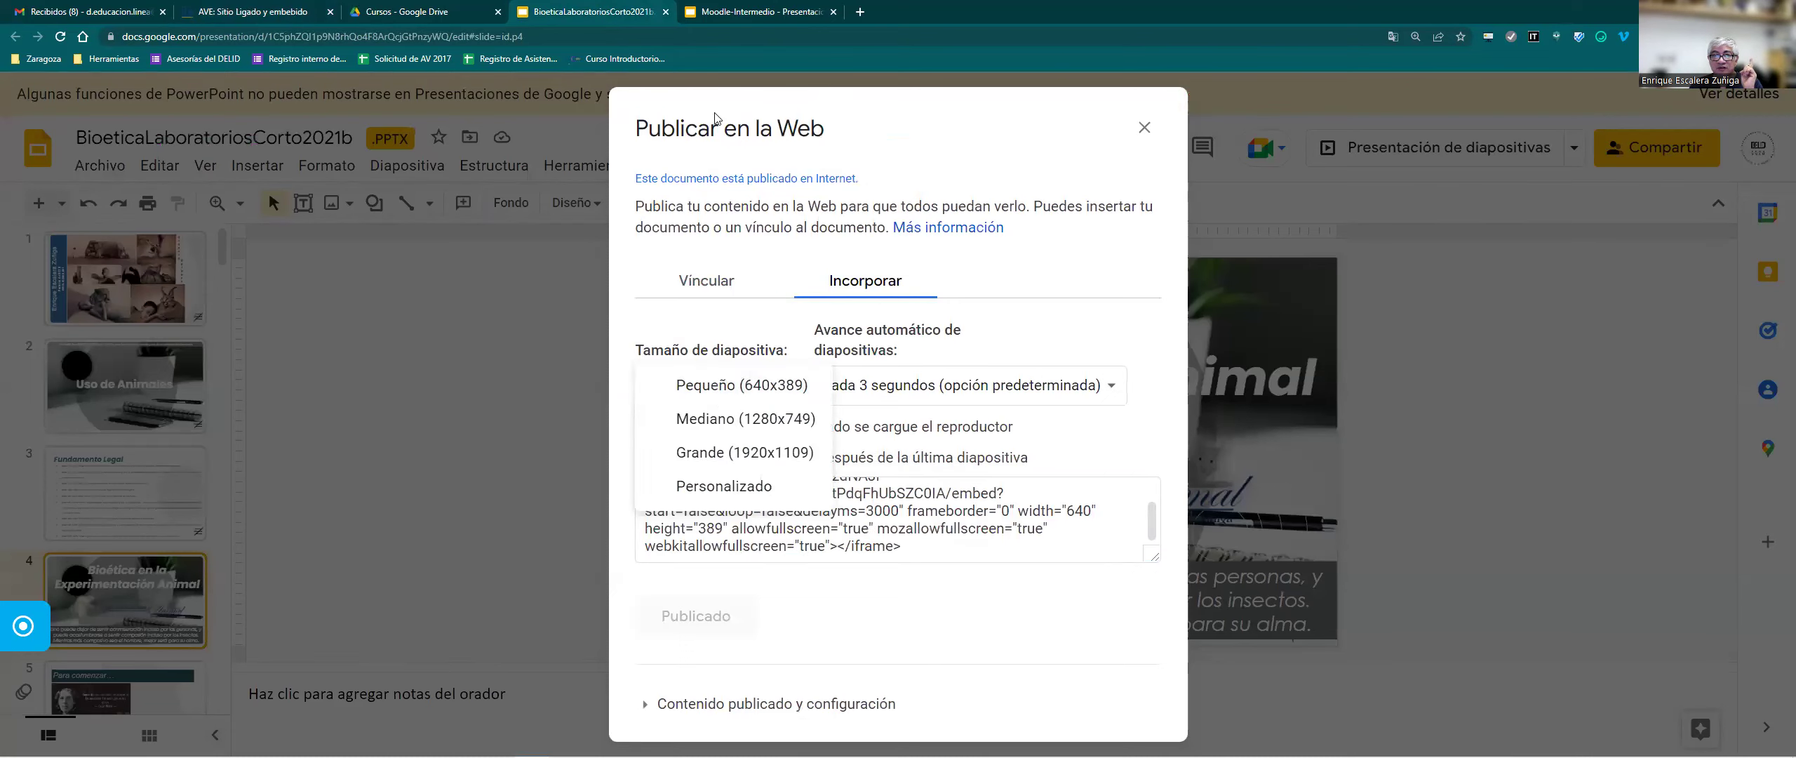
In the Moodle-Intermedio presentation, open the web publishing embed settings and set the slide size to Pequeño (480x299).
{"action": "left_click", "coordinate": [727, 14]}
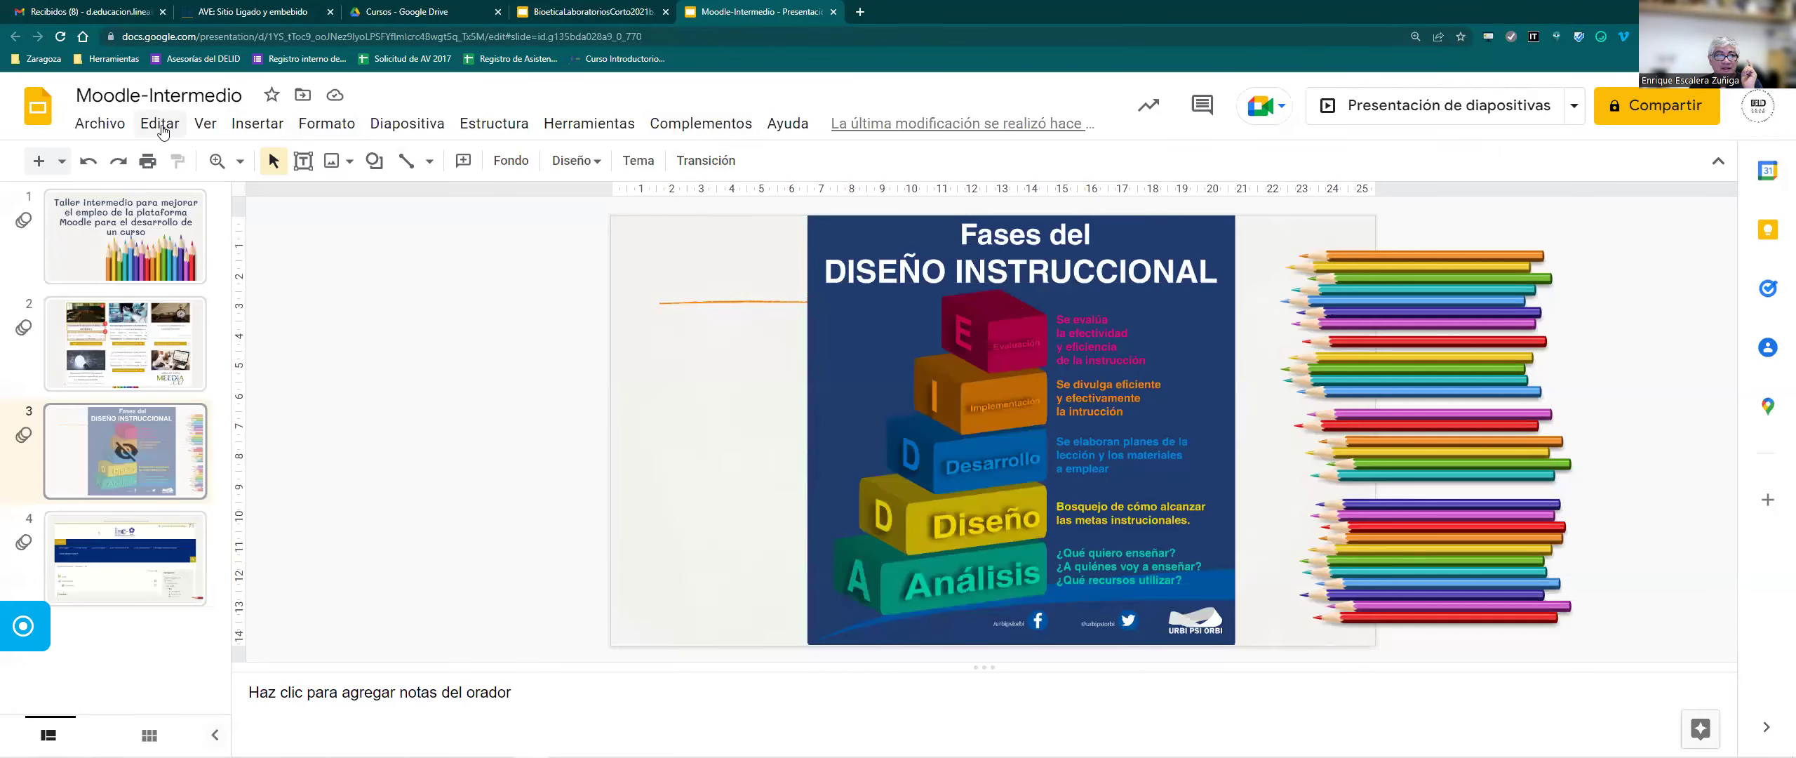
{"action": "left_click", "coordinate": [99, 123]}
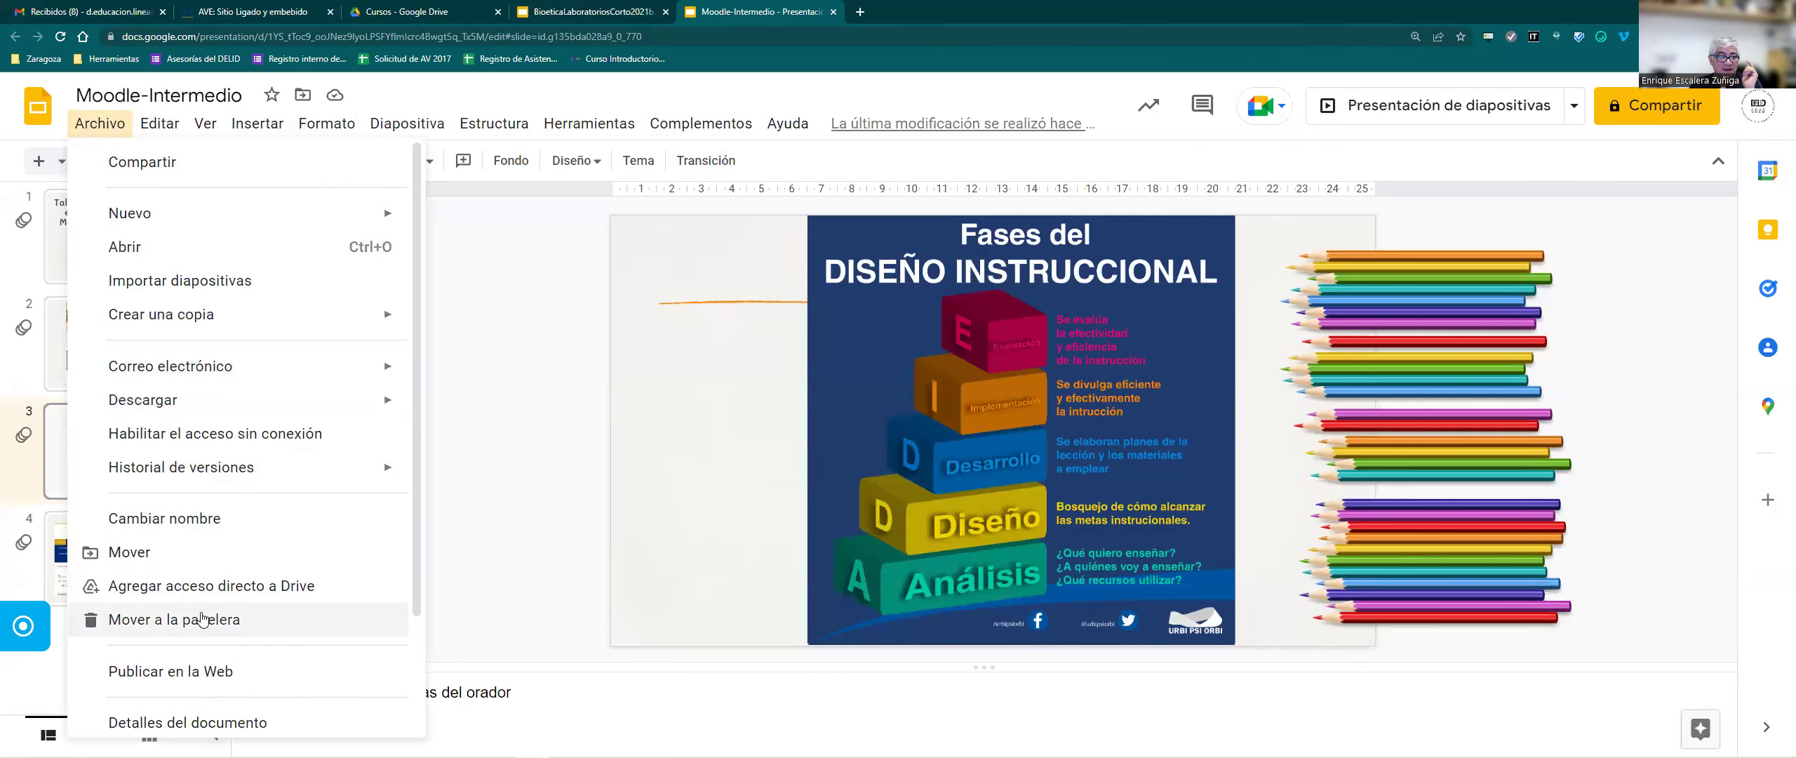
{"action": "scroll", "coordinate": [197, 618], "scroll_direction": "down", "scroll_amount": 2}
{"action": "left_click", "coordinate": [210, 528]}
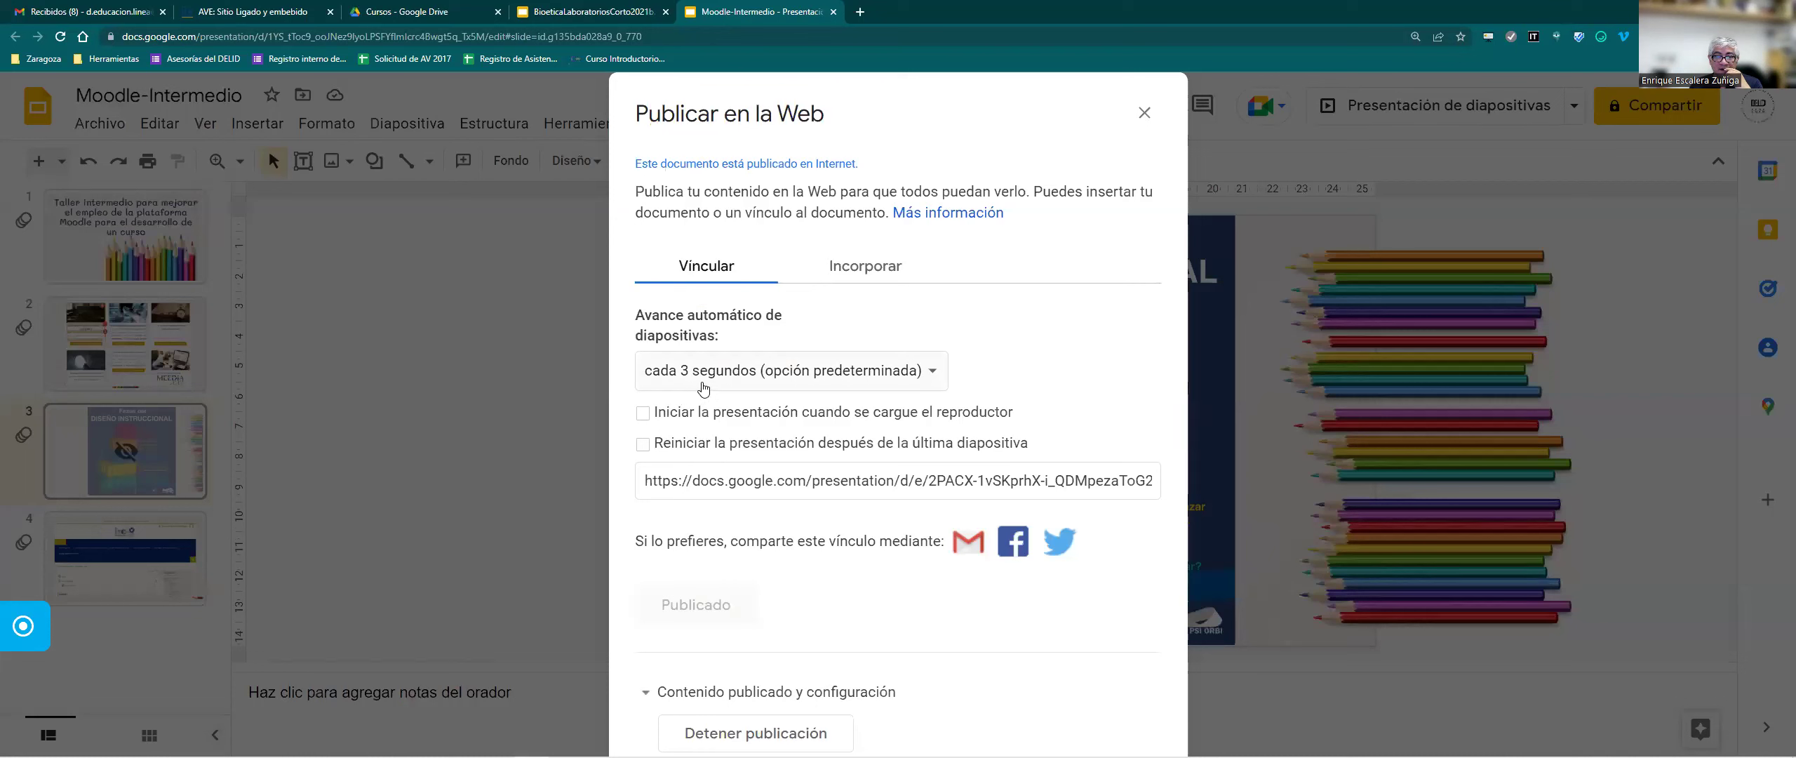
{"action": "left_click", "coordinate": [828, 270]}
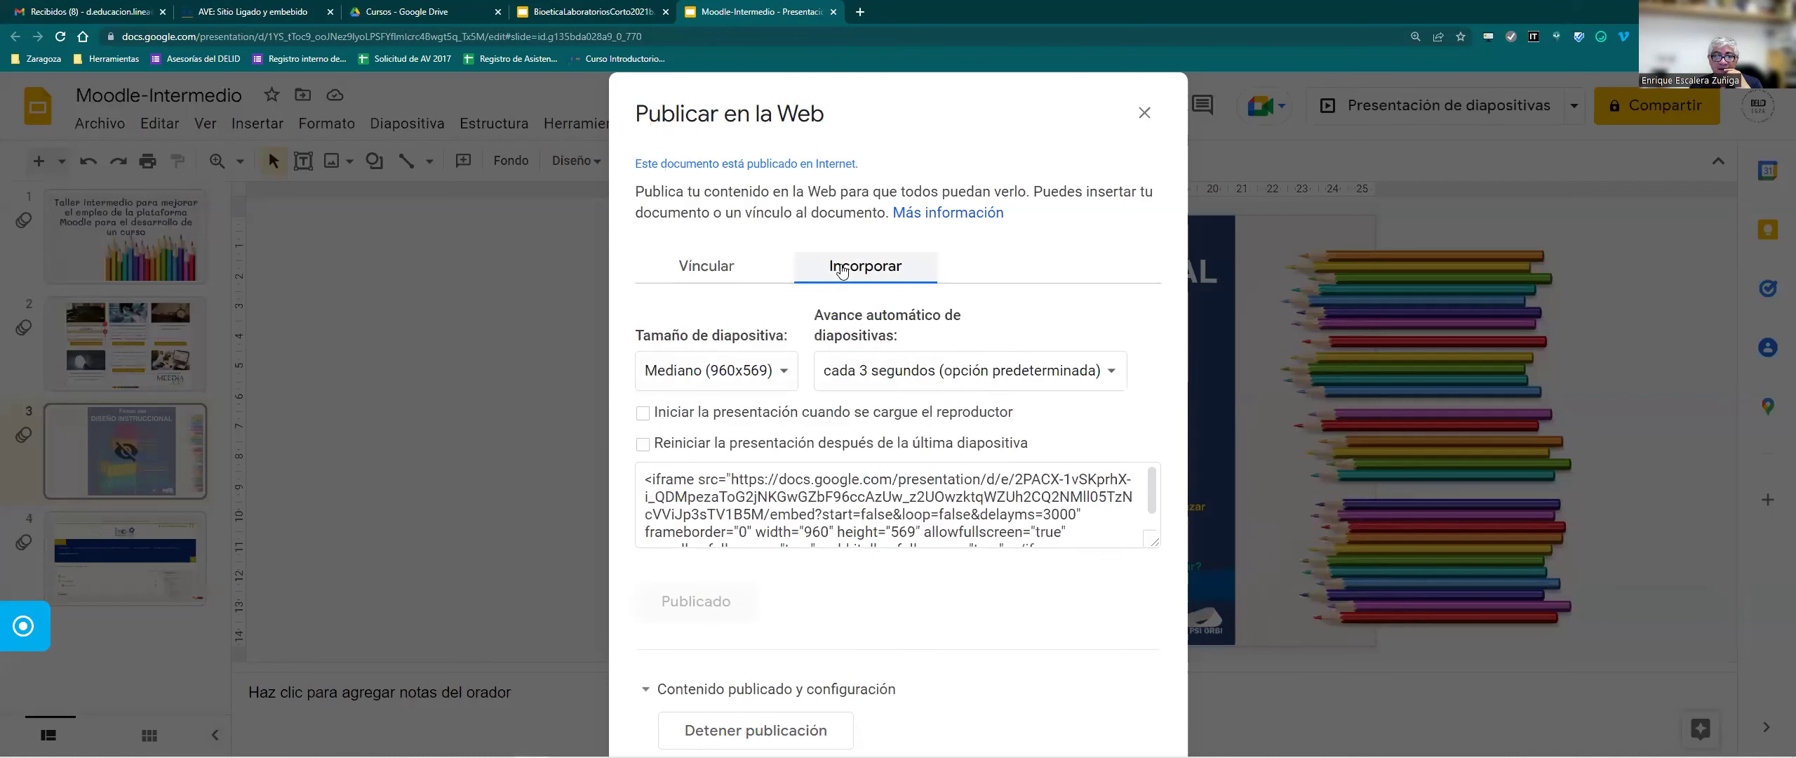
{"action": "left_click", "coordinate": [758, 361]}
{"action": "left_click", "coordinate": [748, 343]}
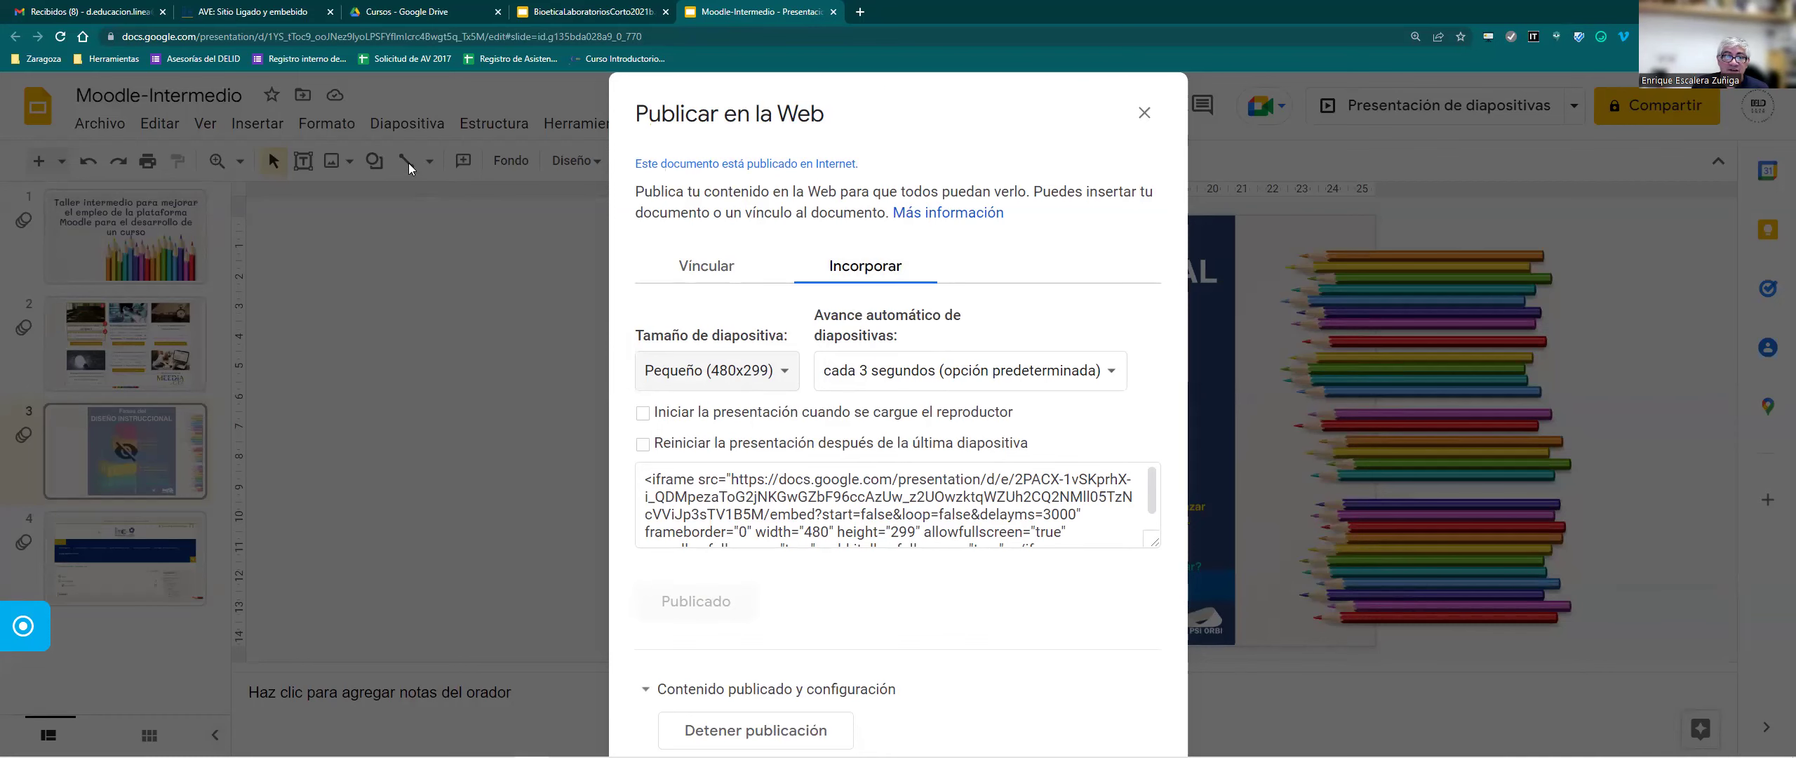
Return to the Moodle page and browse the second embedded presentation forward to slide 9, then back to the Antecedentes slide.
{"action": "left_click", "coordinate": [582, 12]}
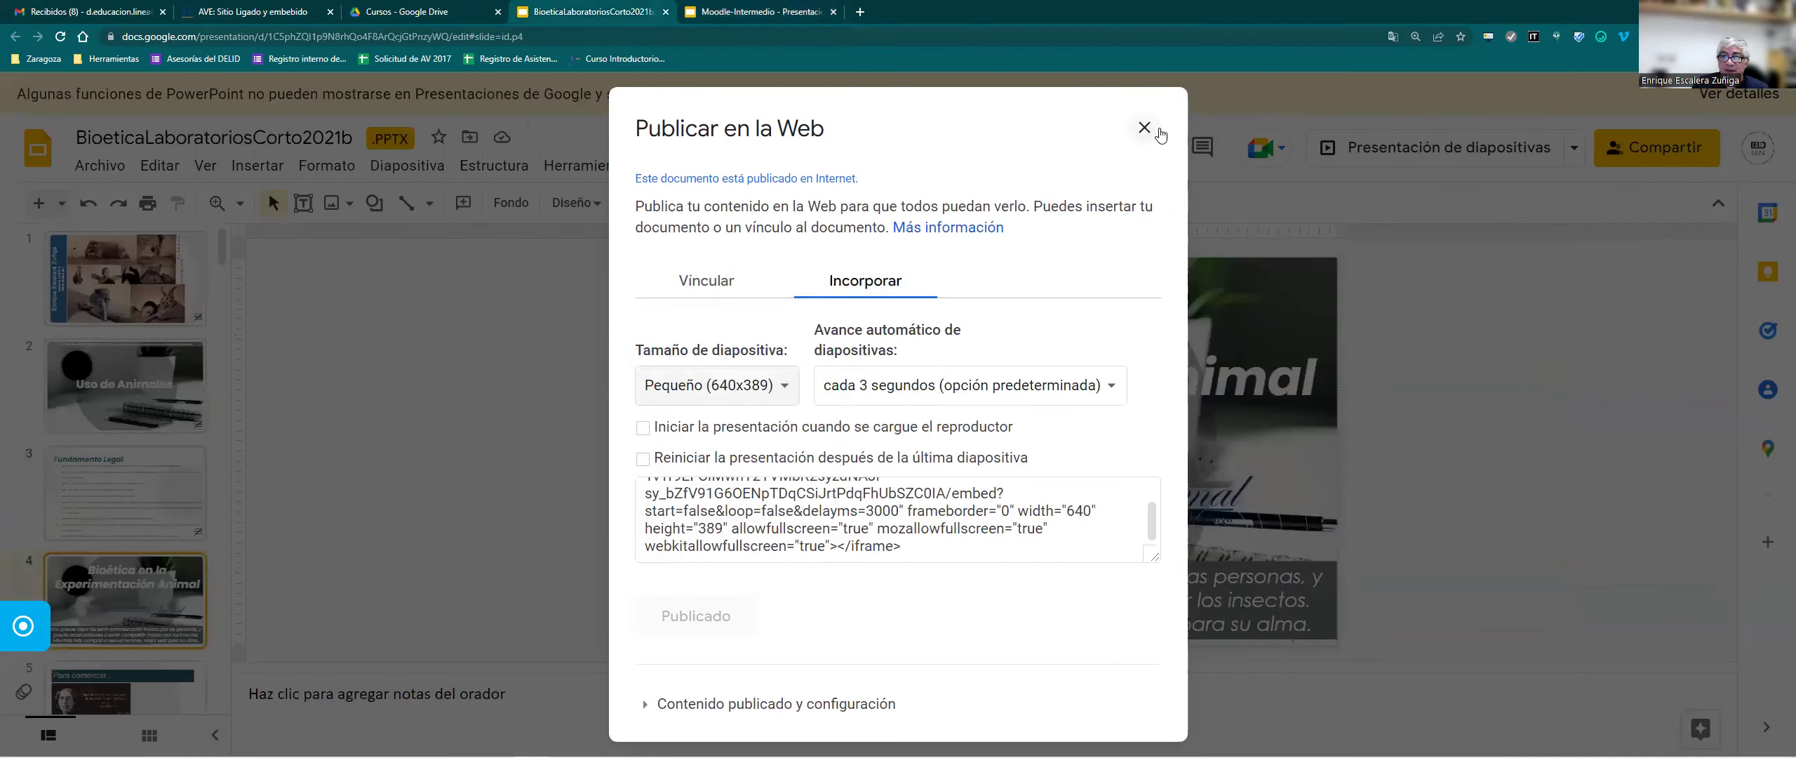
{"action": "left_click", "coordinate": [254, 16]}
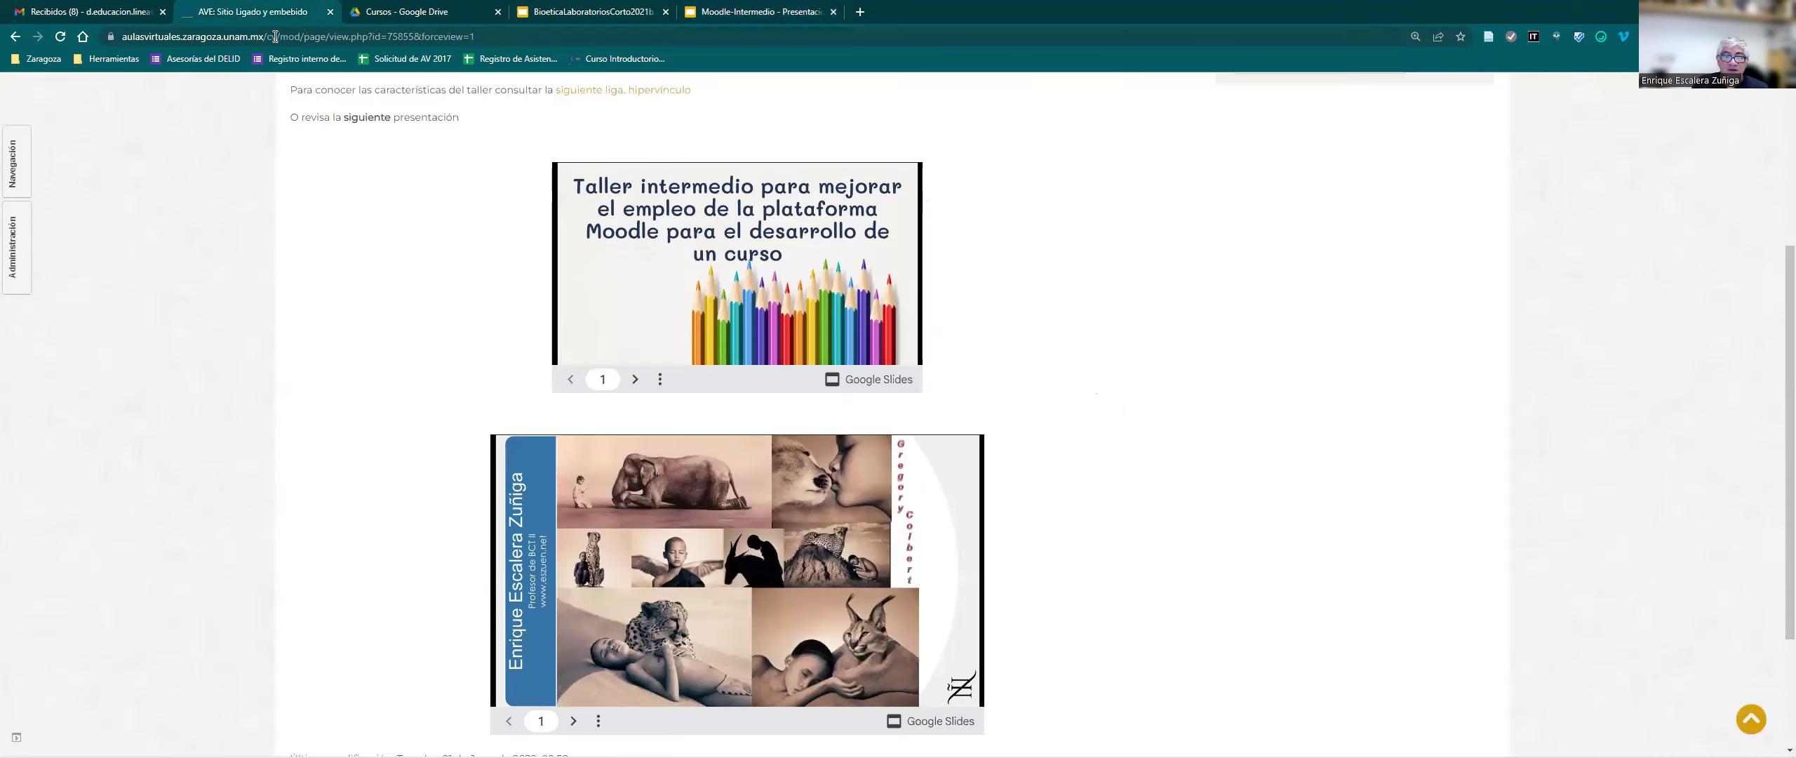
{"action": "scroll", "coordinate": [1064, 254], "scroll_direction": "down", "scroll_amount": 3}
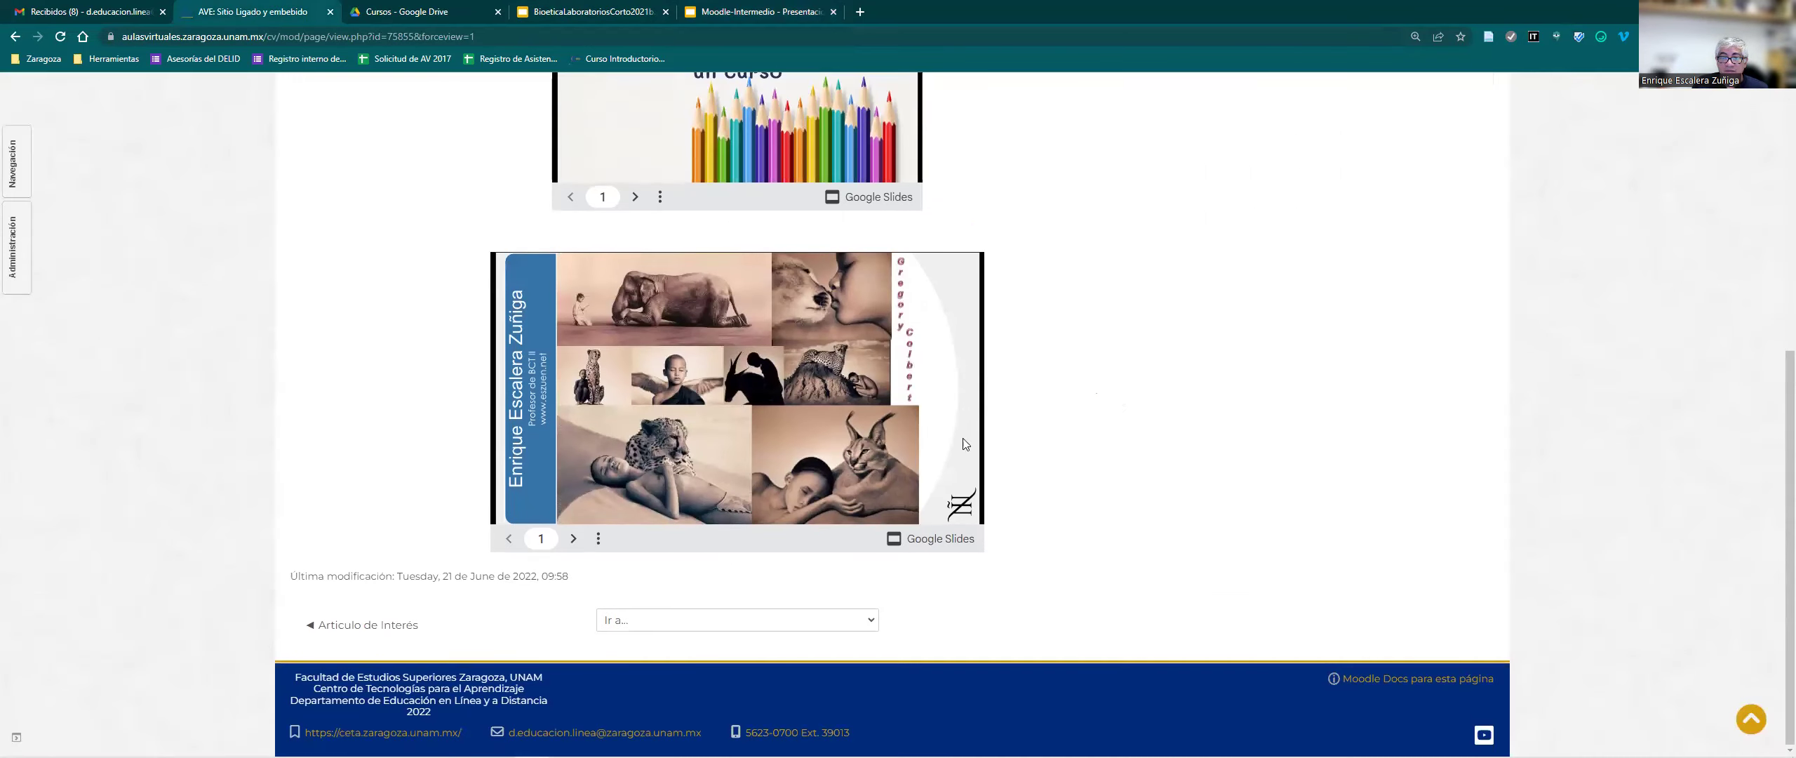
{"action": "left_click", "coordinate": [573, 538]}
{"action": "left_click", "coordinate": [572, 538]}
{"action": "left_click", "coordinate": [572, 538]}
{"action": "left_click", "coordinate": [572, 538]}
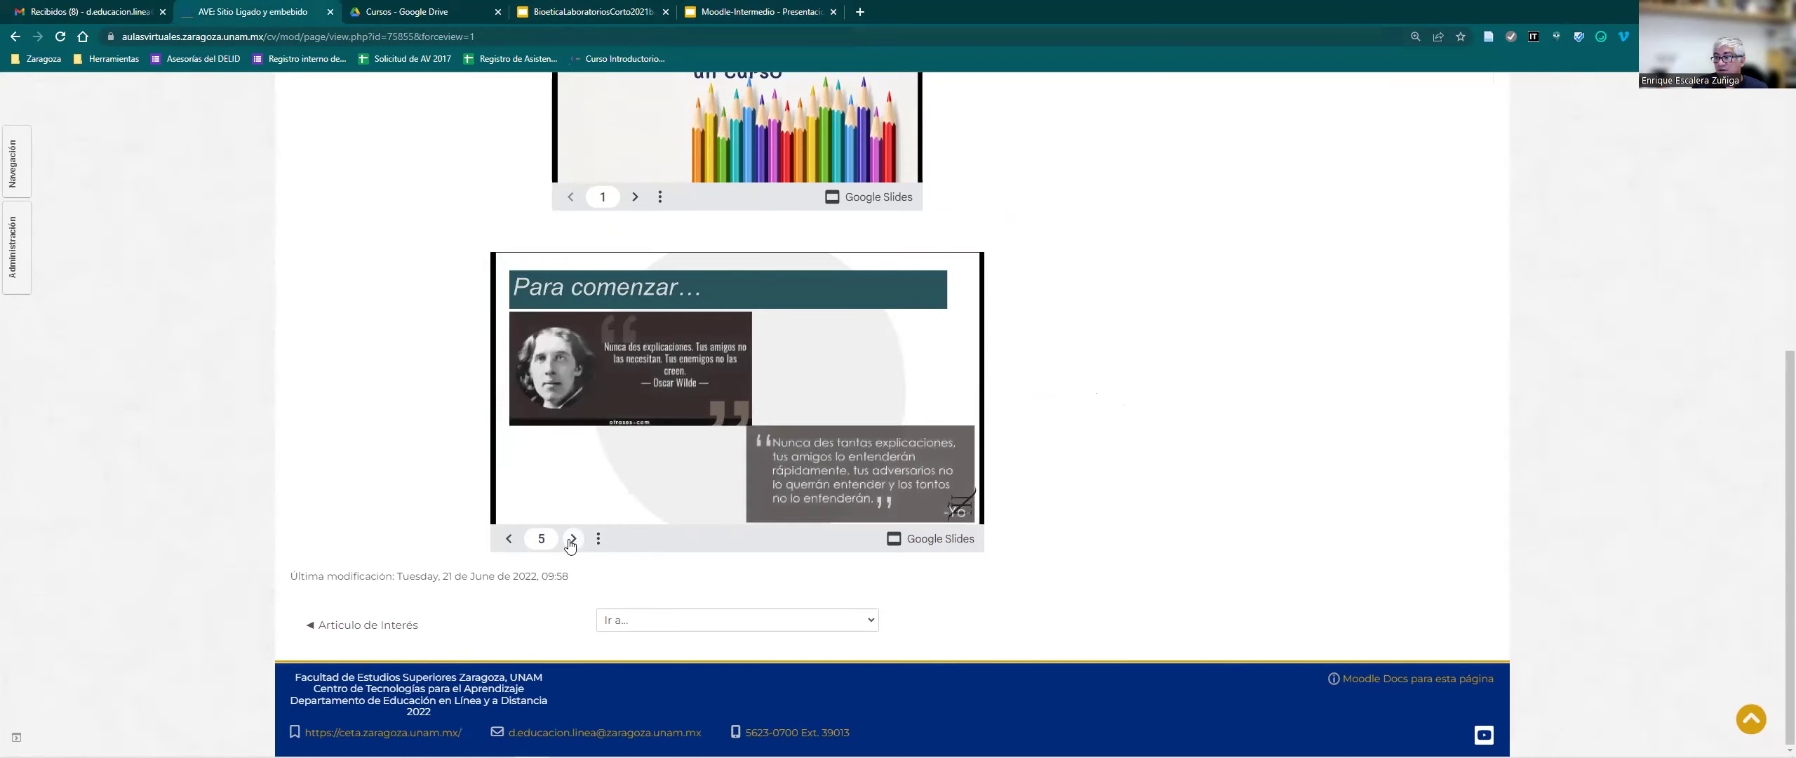
{"action": "left_click", "coordinate": [572, 538]}
{"action": "left_click", "coordinate": [573, 538]}
{"action": "left_click", "coordinate": [573, 538]}
{"action": "left_click", "coordinate": [573, 538]}
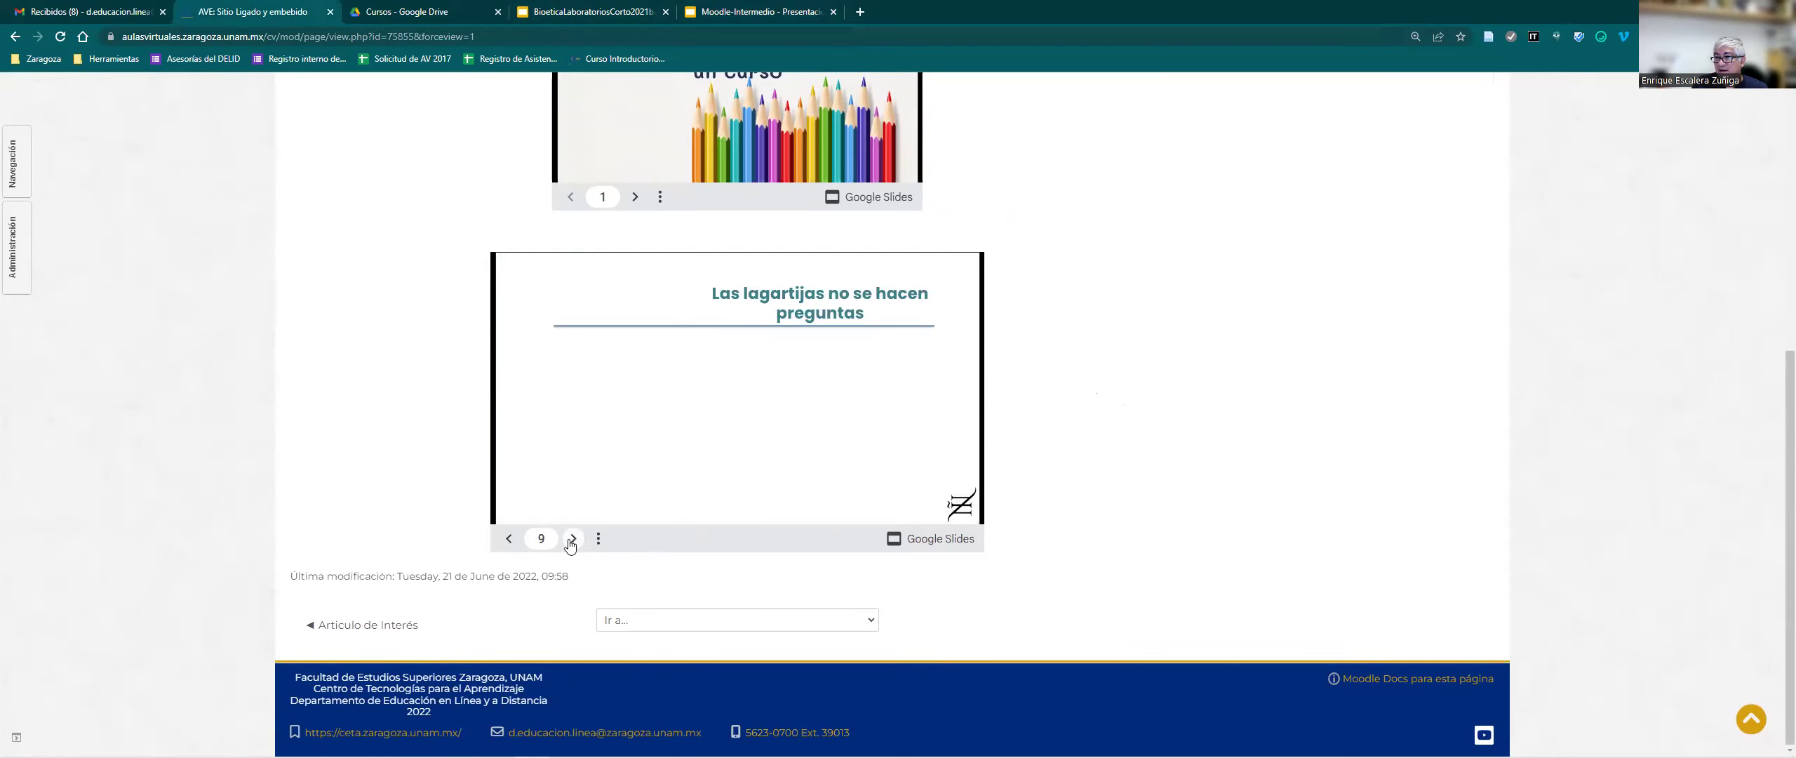
{"action": "left_click", "coordinate": [509, 540]}
{"action": "left_click", "coordinate": [510, 541]}
{"action": "left_click", "coordinate": [510, 542]}
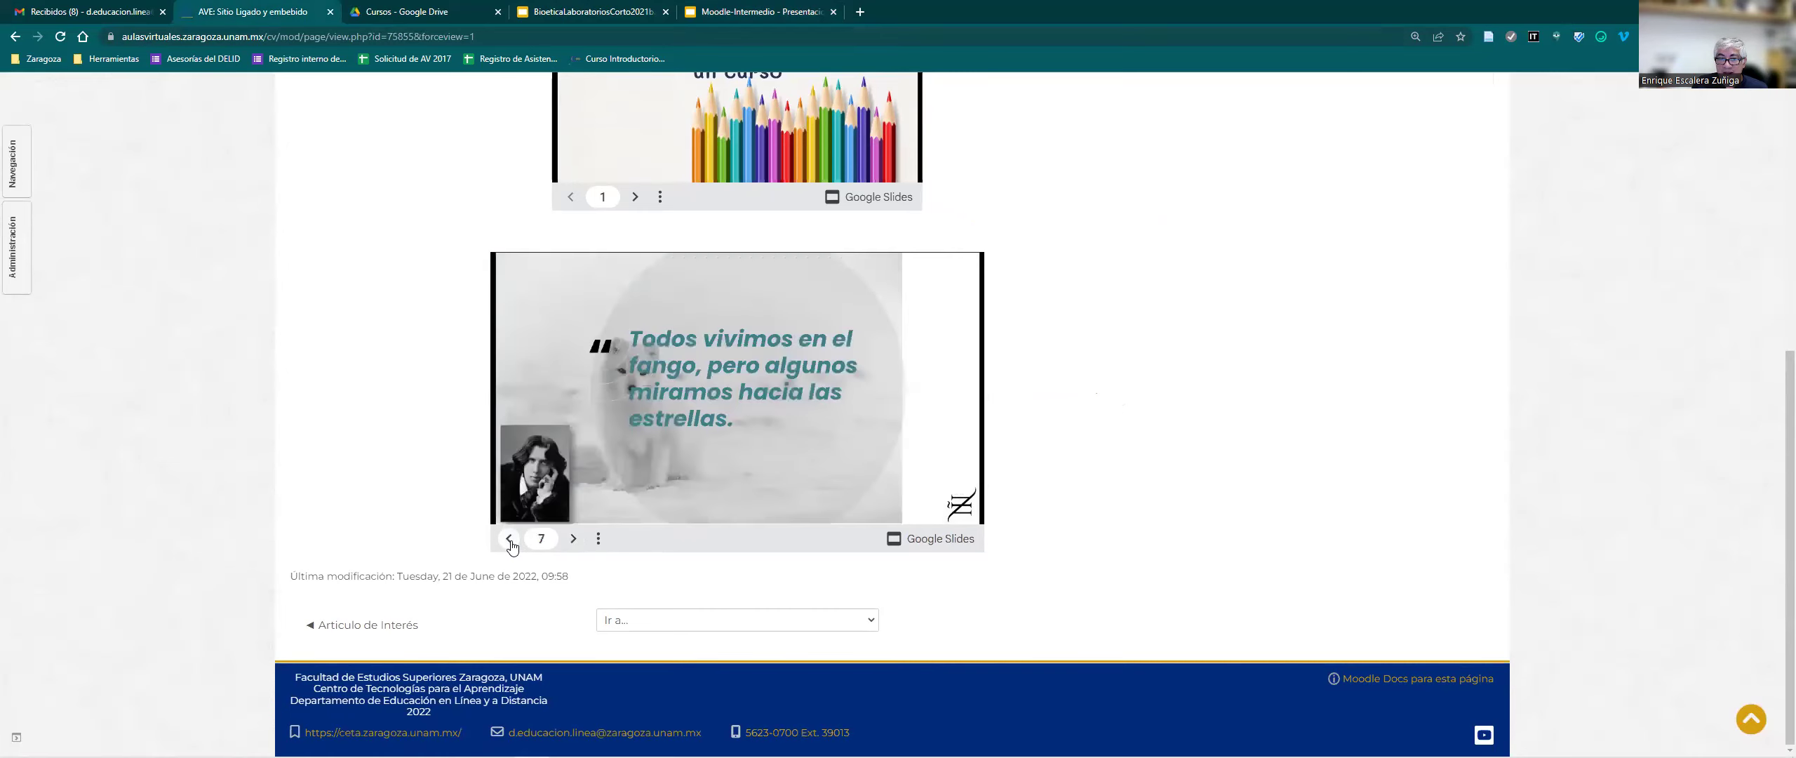
{"action": "left_click", "coordinate": [573, 539]}
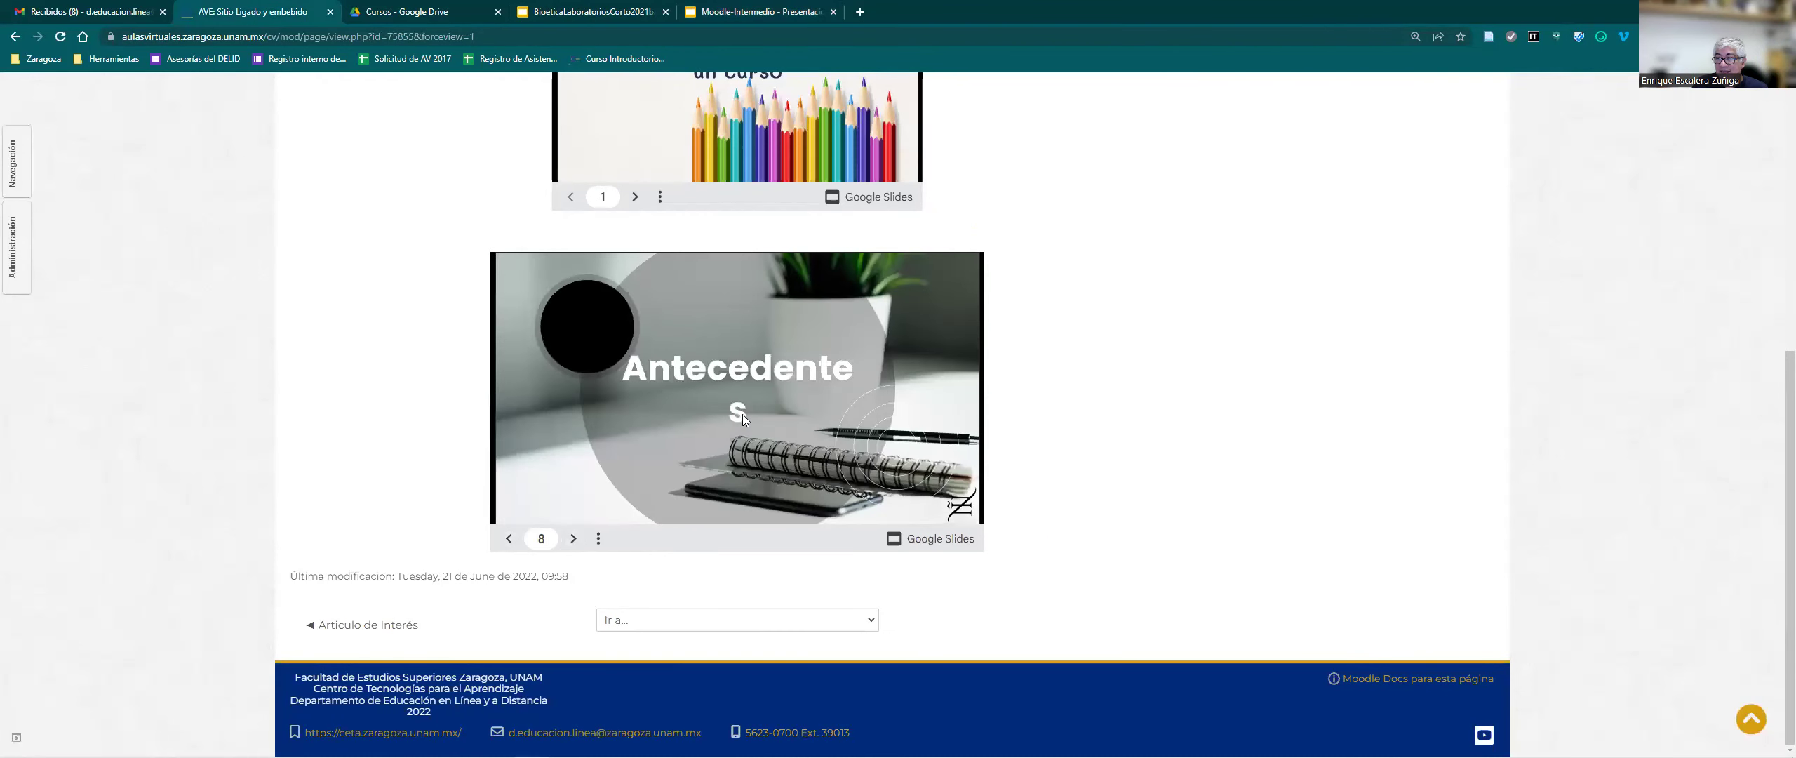
On slide 8 of BioeticaLaboratoriosCorto2021b, widen the title text box so "Antecedentes" fits on one line, accepting to continue editing the PowerPoint file.
{"action": "left_click", "coordinate": [614, 7]}
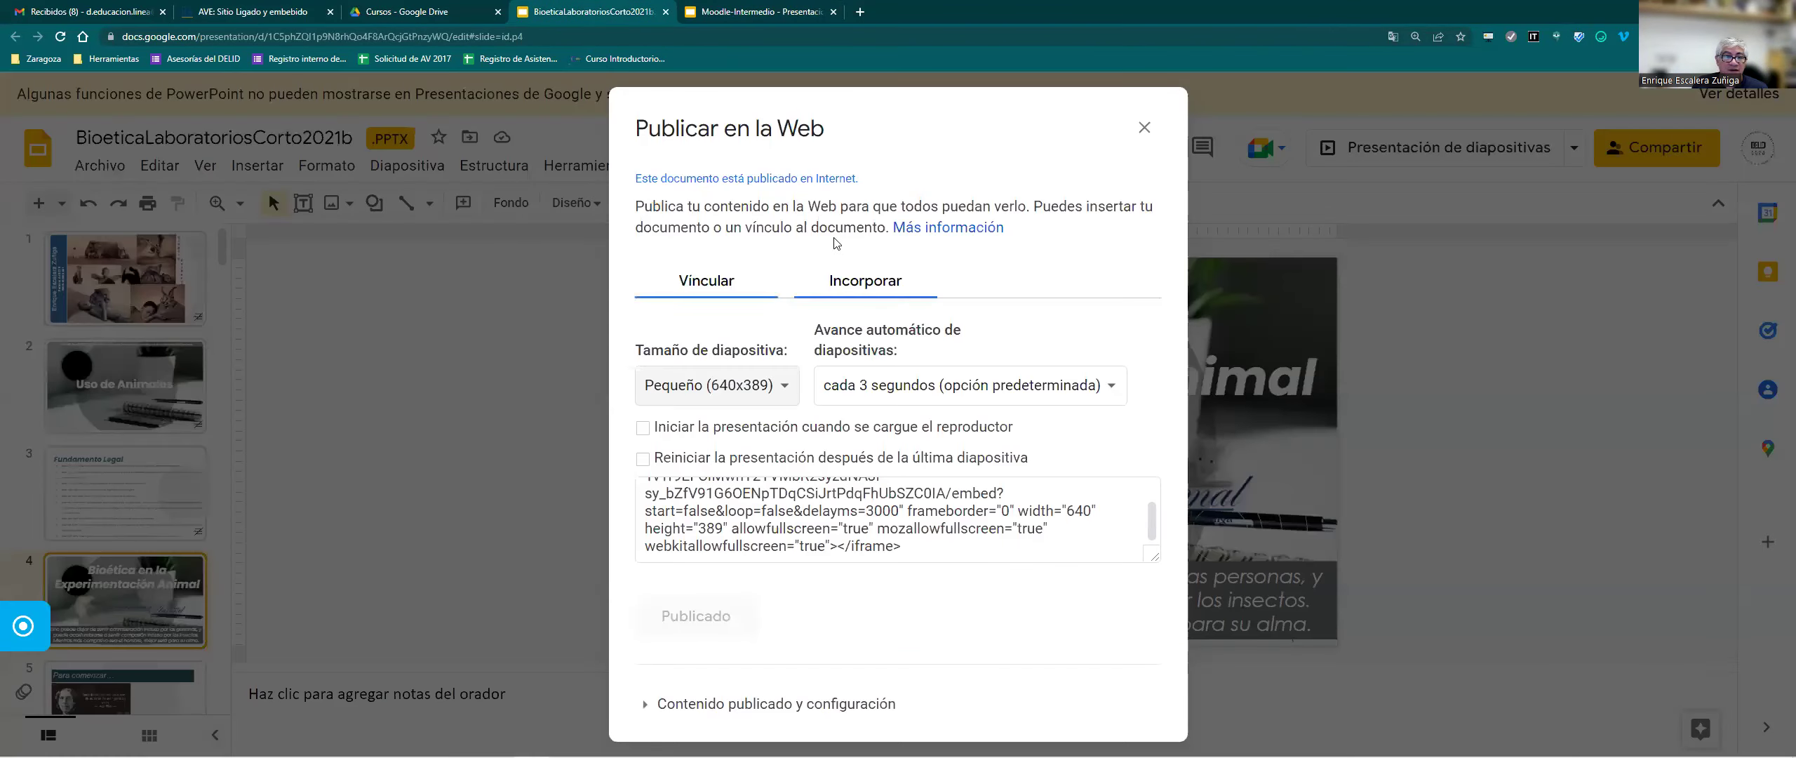
{"action": "key", "text": "Escape"}
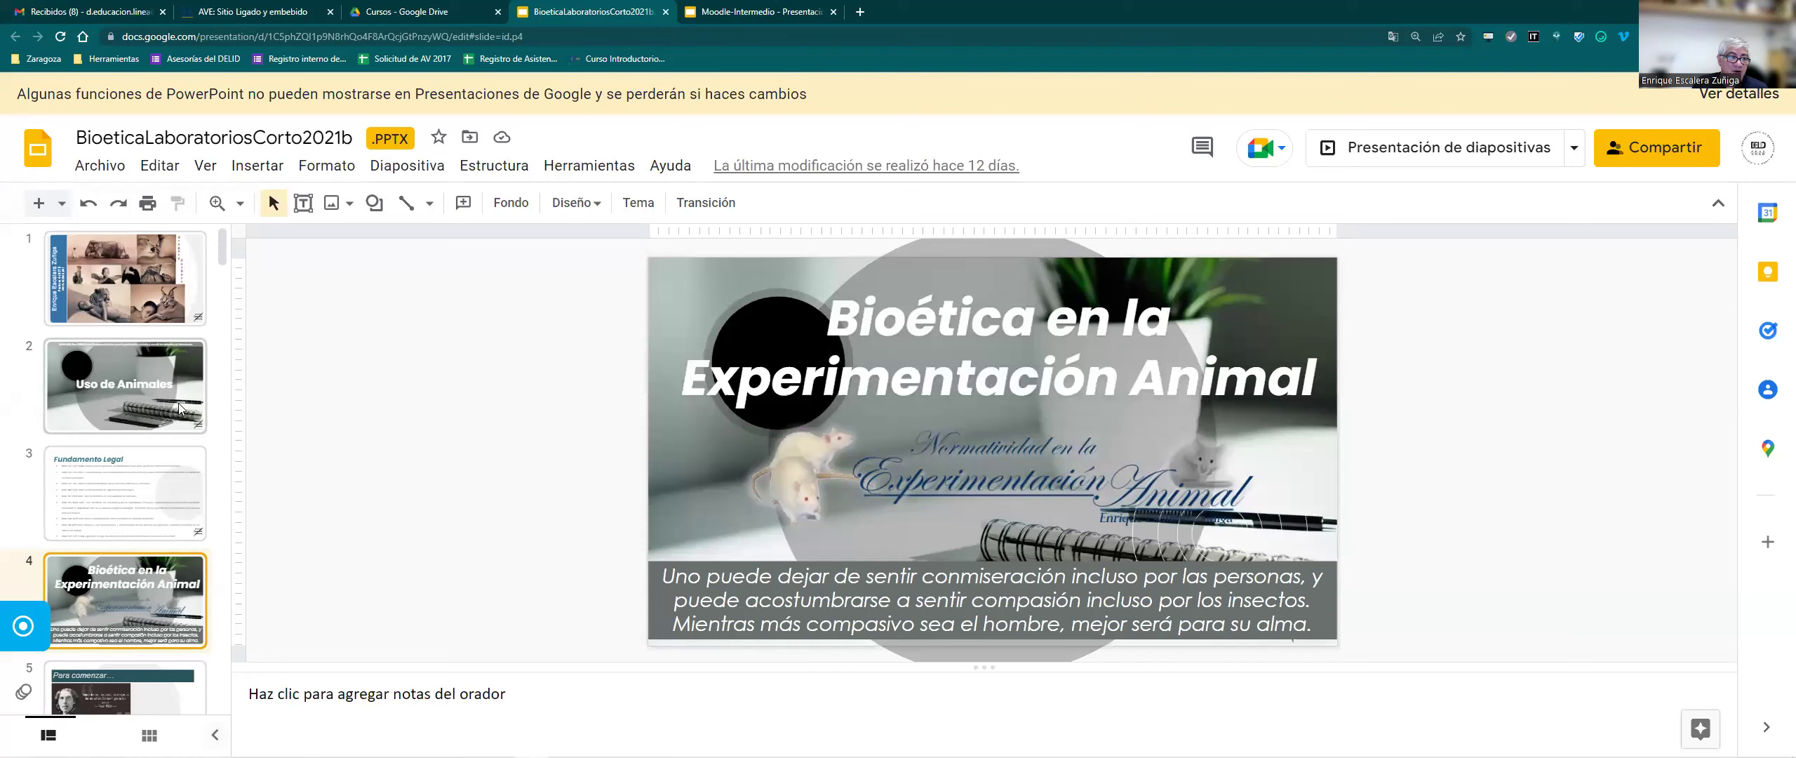
{"action": "scroll", "coordinate": [154, 514], "scroll_direction": "down", "scroll_amount": 4}
{"action": "scroll", "coordinate": [154, 514], "scroll_direction": "down", "scroll_amount": 3}
{"action": "left_click", "coordinate": [150, 513]}
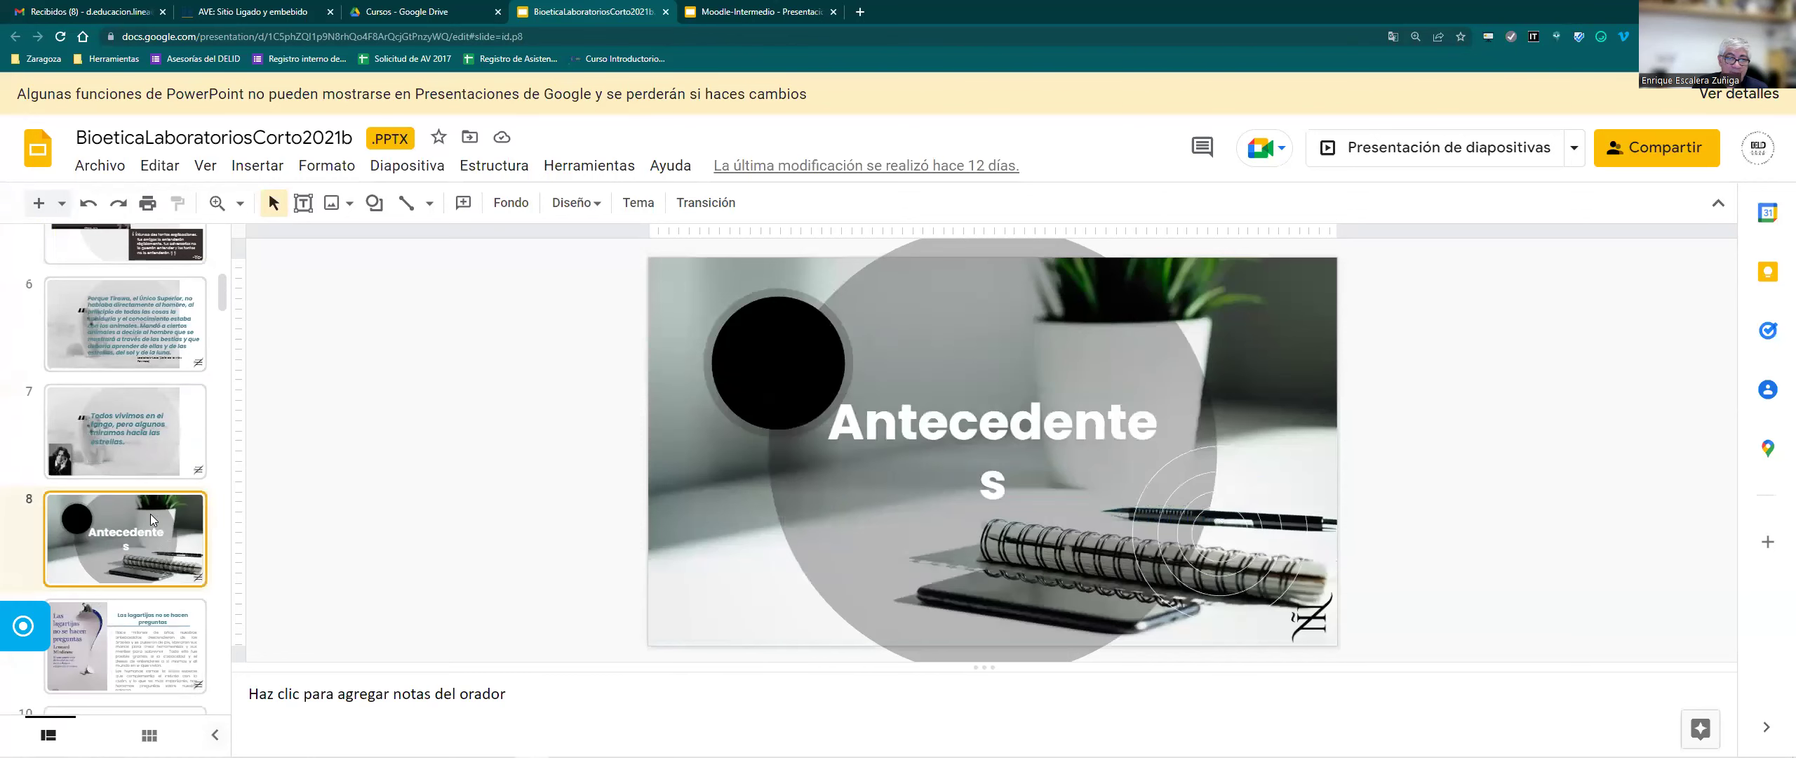
{"action": "left_click", "coordinate": [880, 427]}
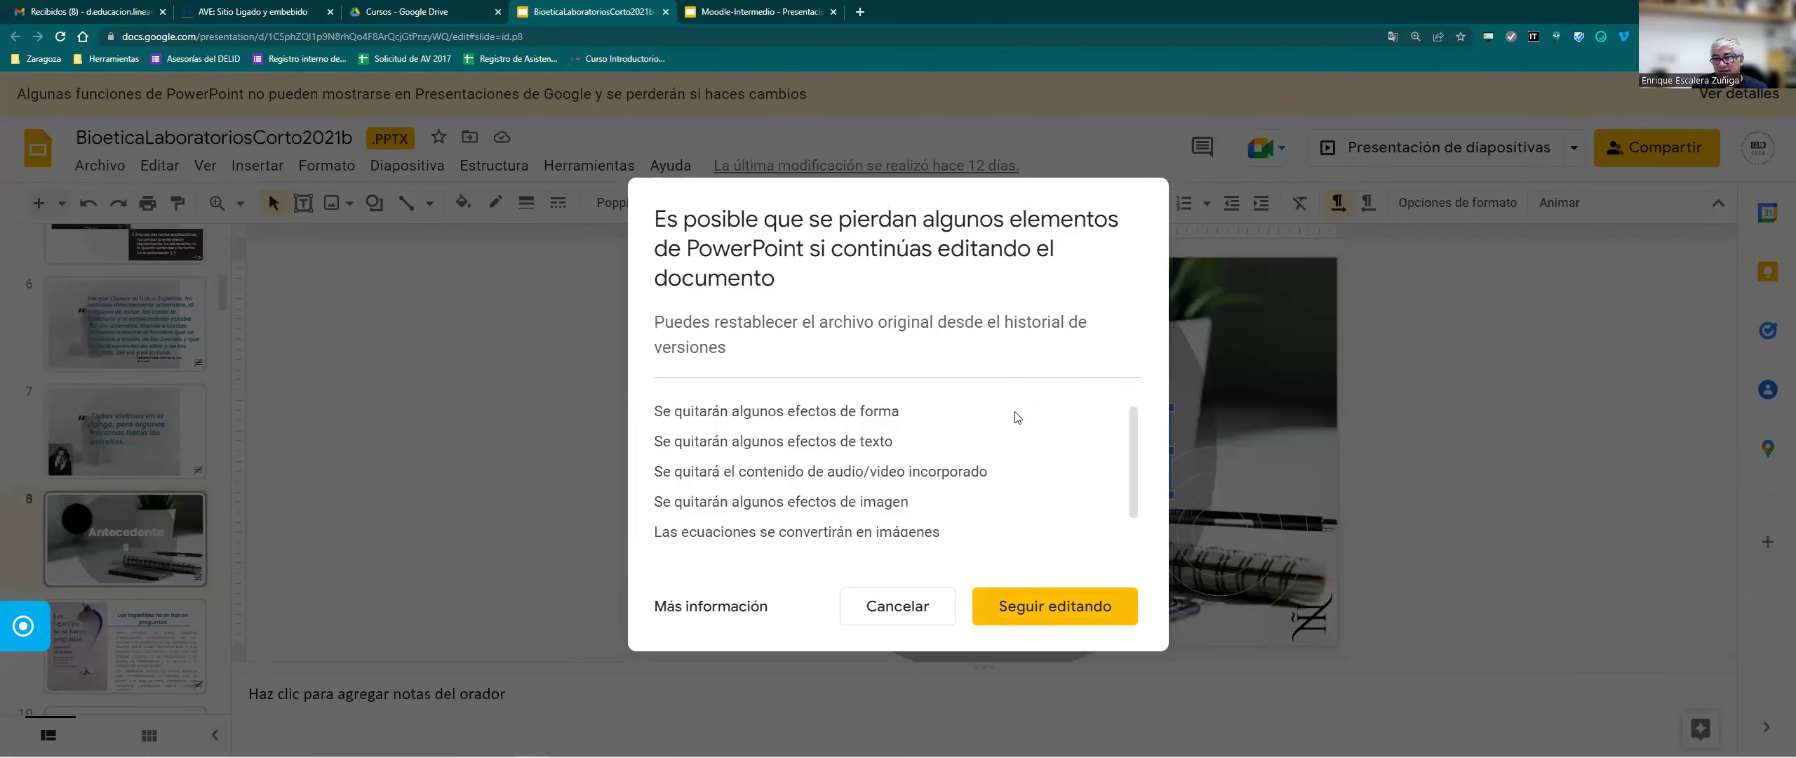
{"action": "left_click", "coordinate": [1034, 612]}
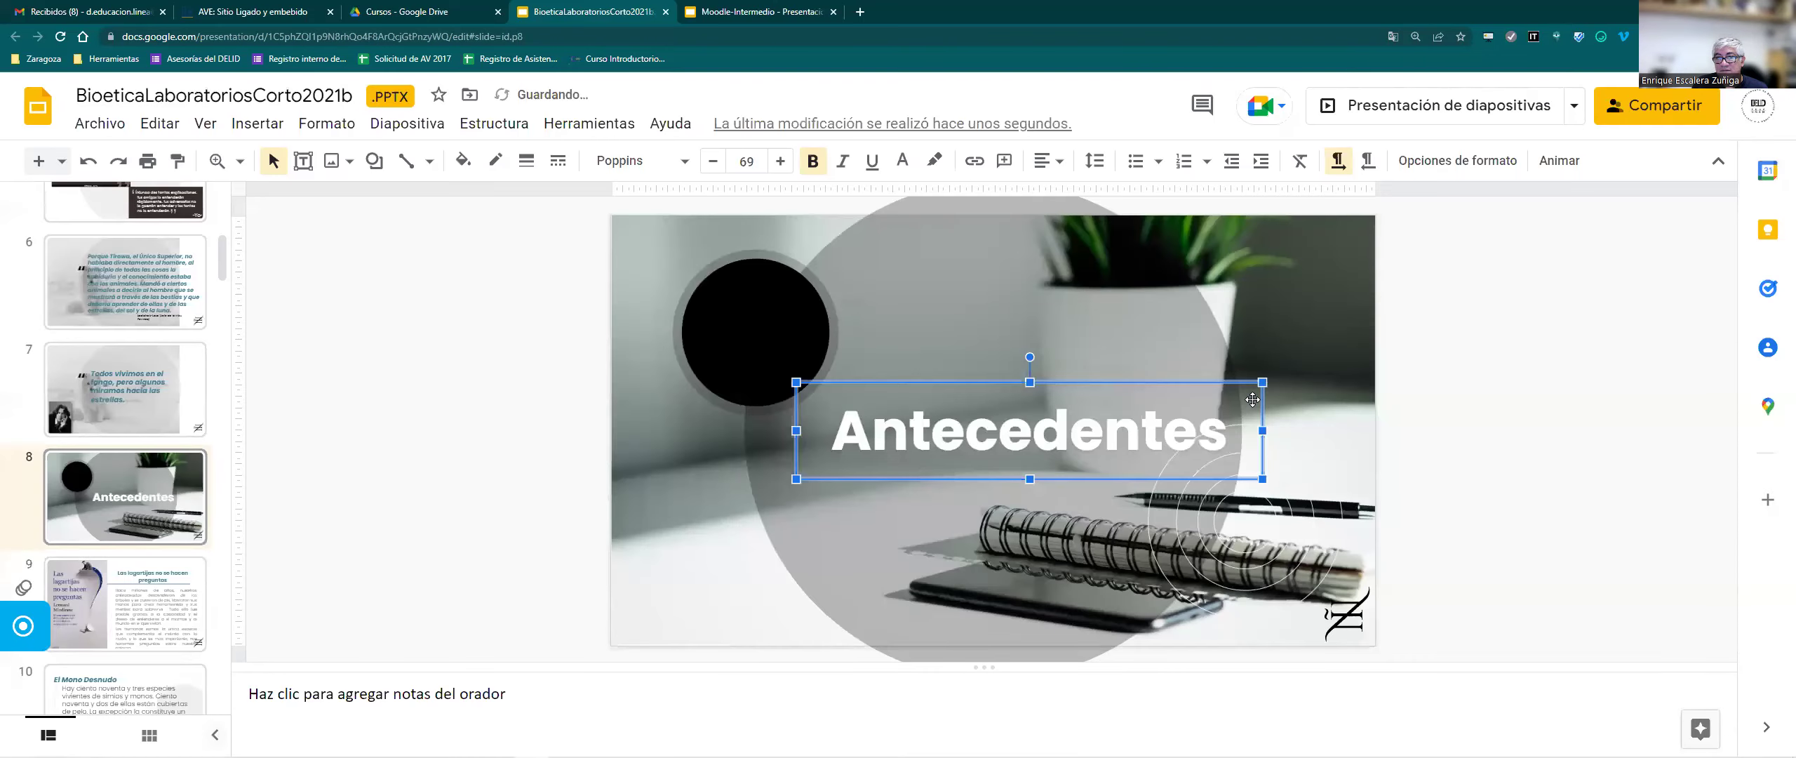
{"action": "left_click", "coordinate": [1278, 432]}
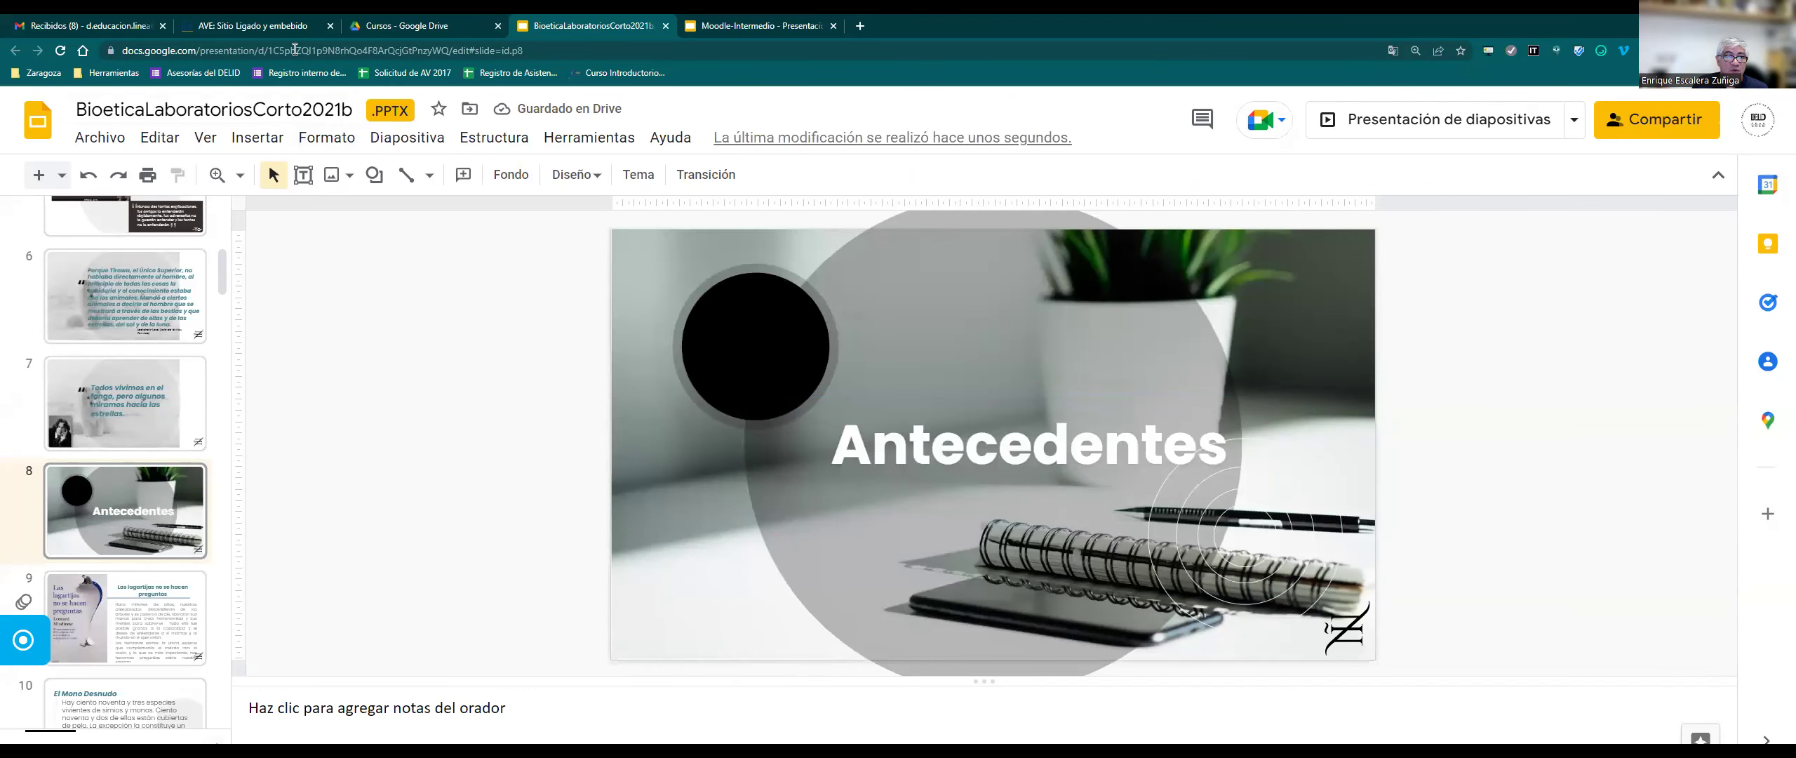
Reload the Moodle page and advance the second embedded presentation to slide 8 to check the corrected title.
{"action": "left_click", "coordinate": [247, 12]}
{"action": "left_click", "coordinate": [60, 38]}
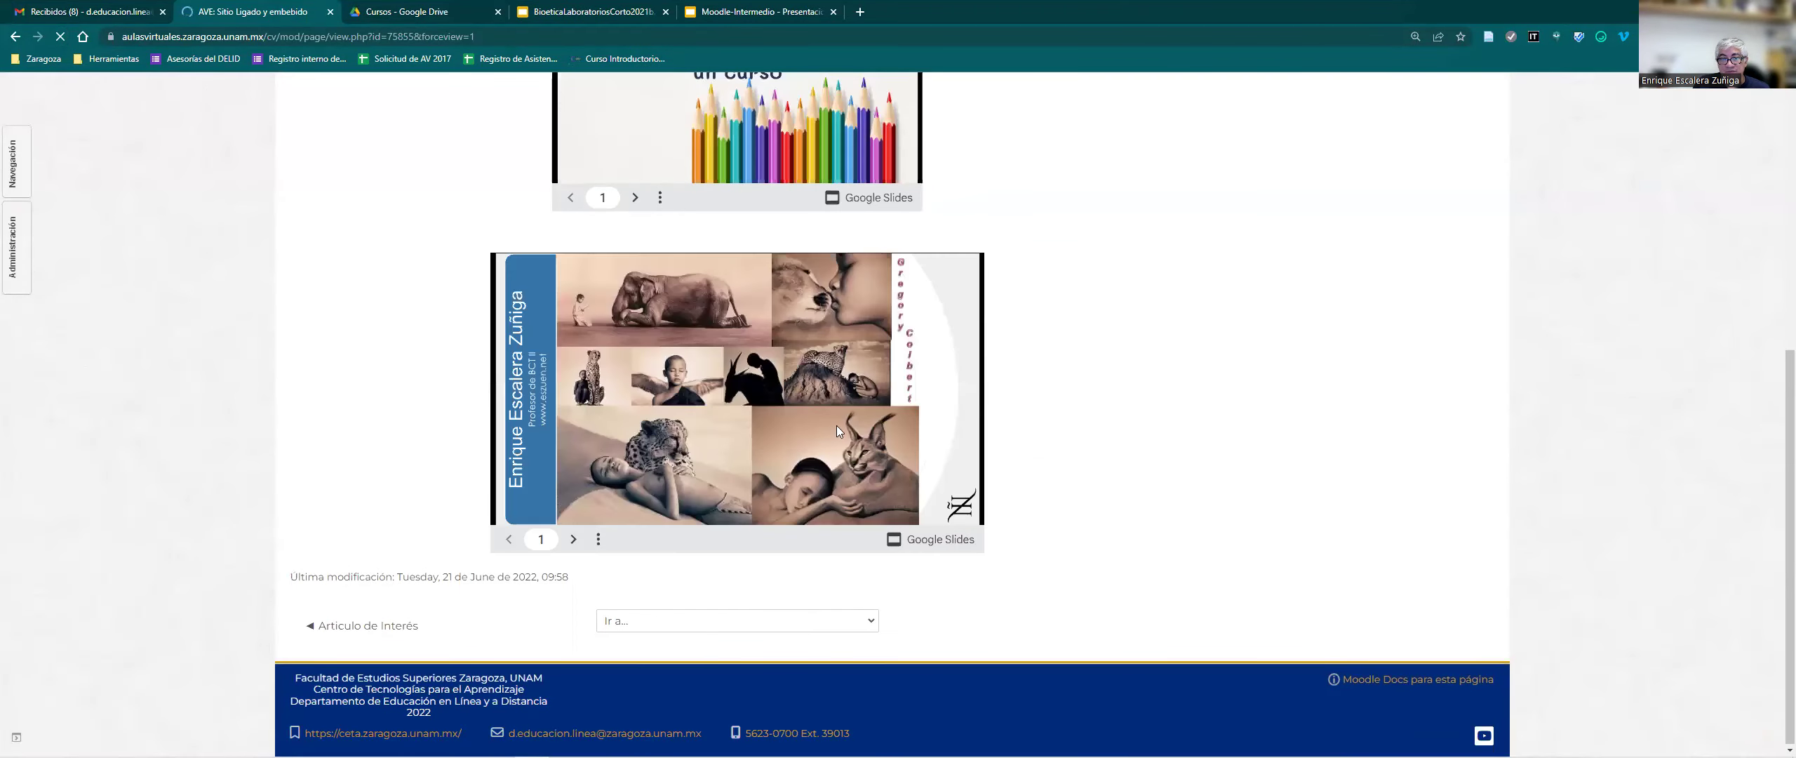
{"action": "left_click", "coordinate": [573, 539]}
{"action": "left_click", "coordinate": [573, 539]}
{"action": "left_click", "coordinate": [574, 539]}
{"action": "left_click", "coordinate": [574, 539]}
{"action": "left_click", "coordinate": [574, 538]}
{"action": "left_click", "coordinate": [574, 539]}
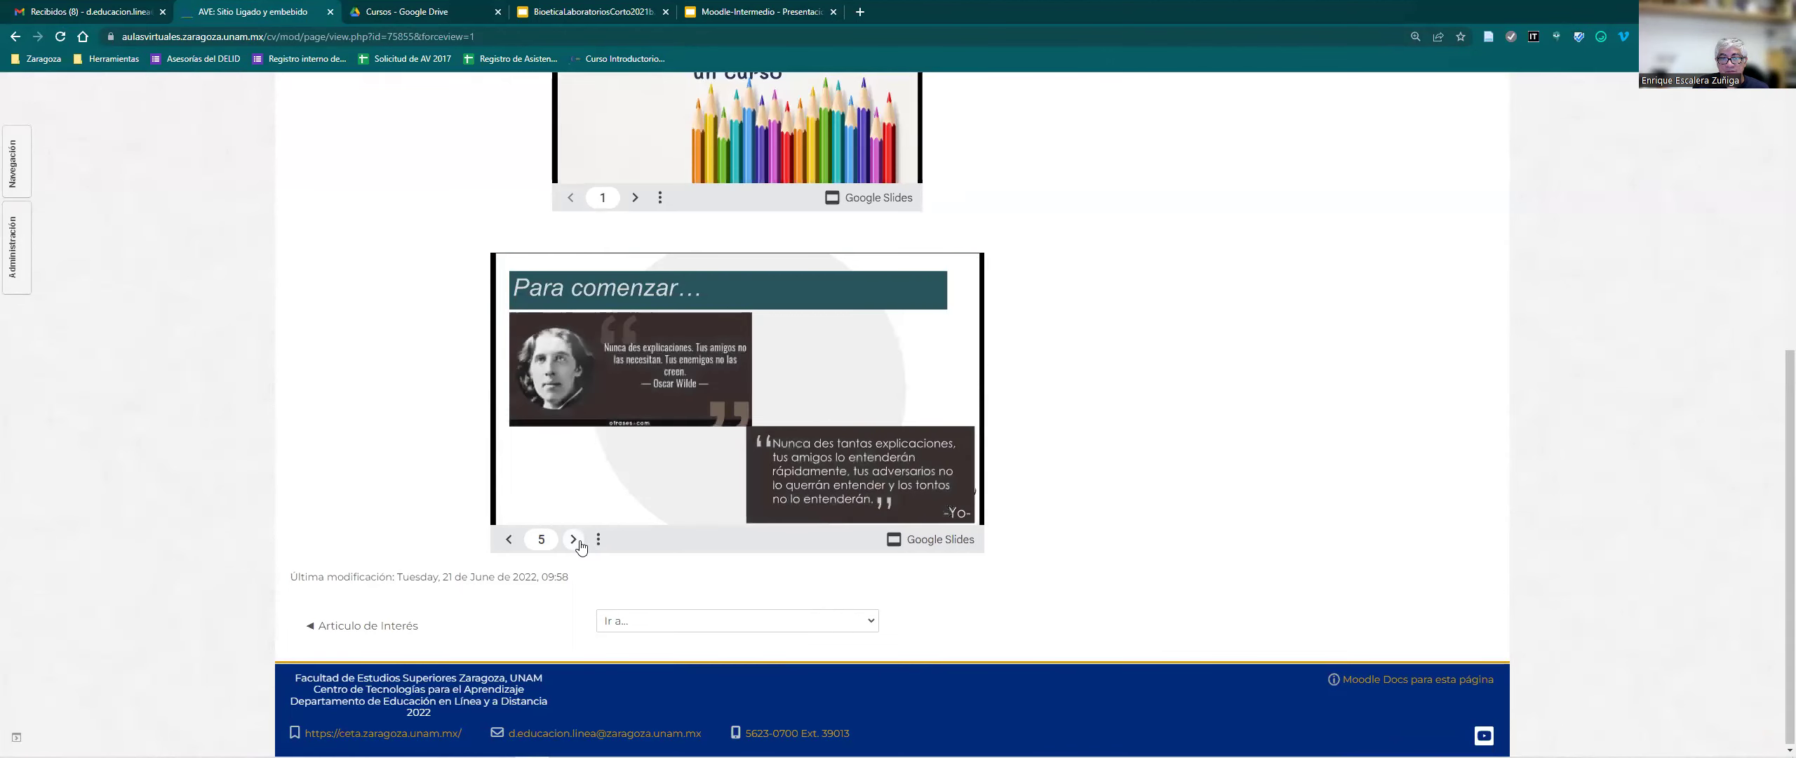
{"action": "left_click", "coordinate": [574, 539]}
{"action": "left_click", "coordinate": [574, 539]}
{"action": "left_click", "coordinate": [574, 539]}
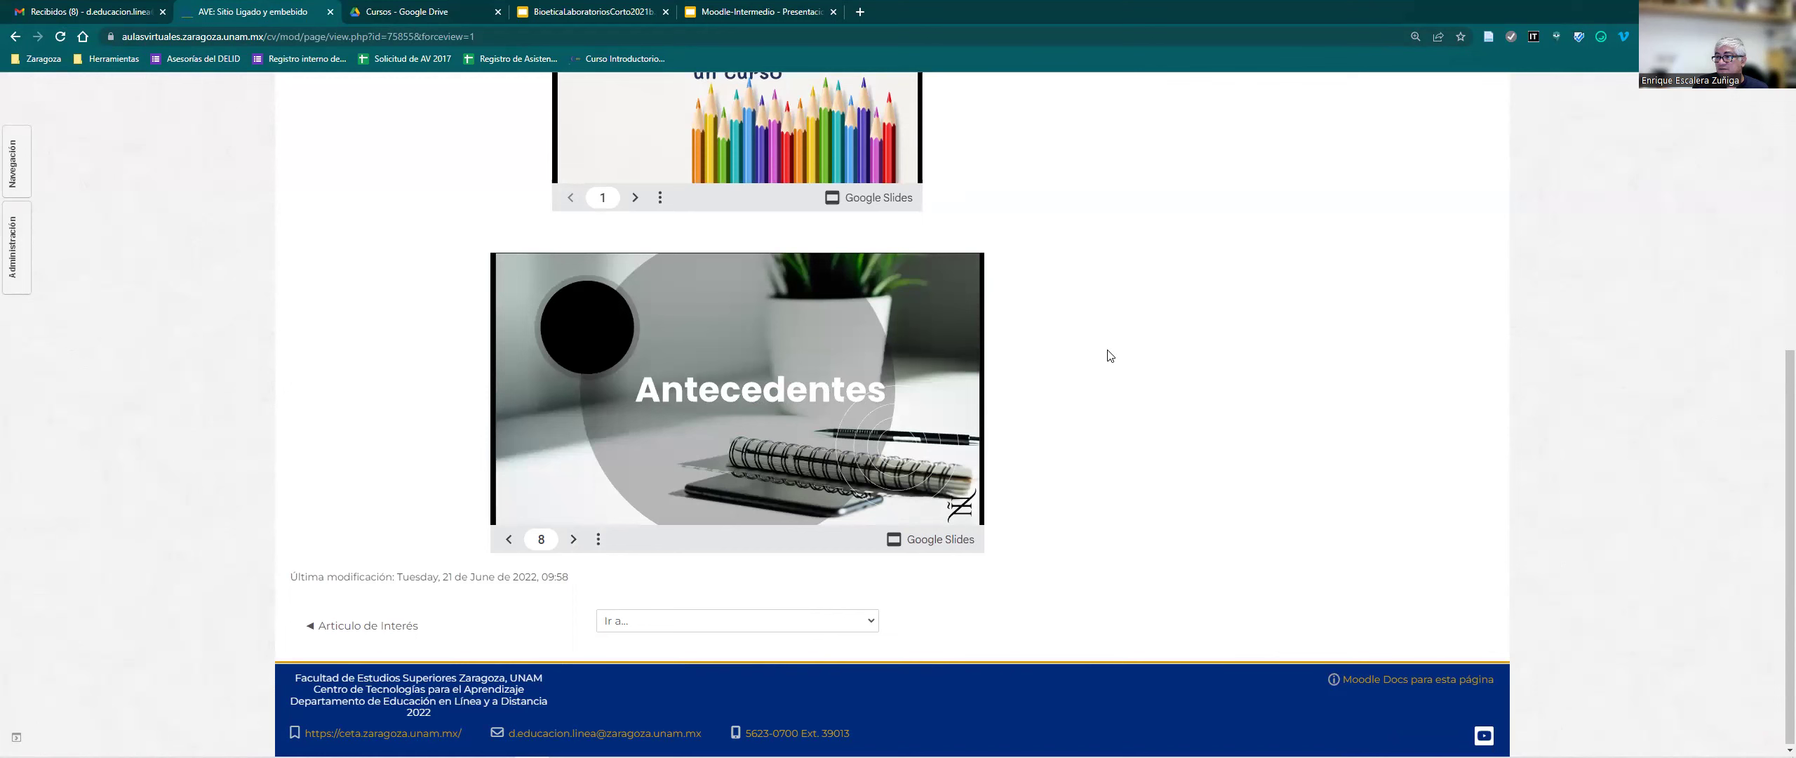
{"action": "left_click", "coordinate": [640, 10]}
{"action": "right_click", "coordinate": [123, 516]}
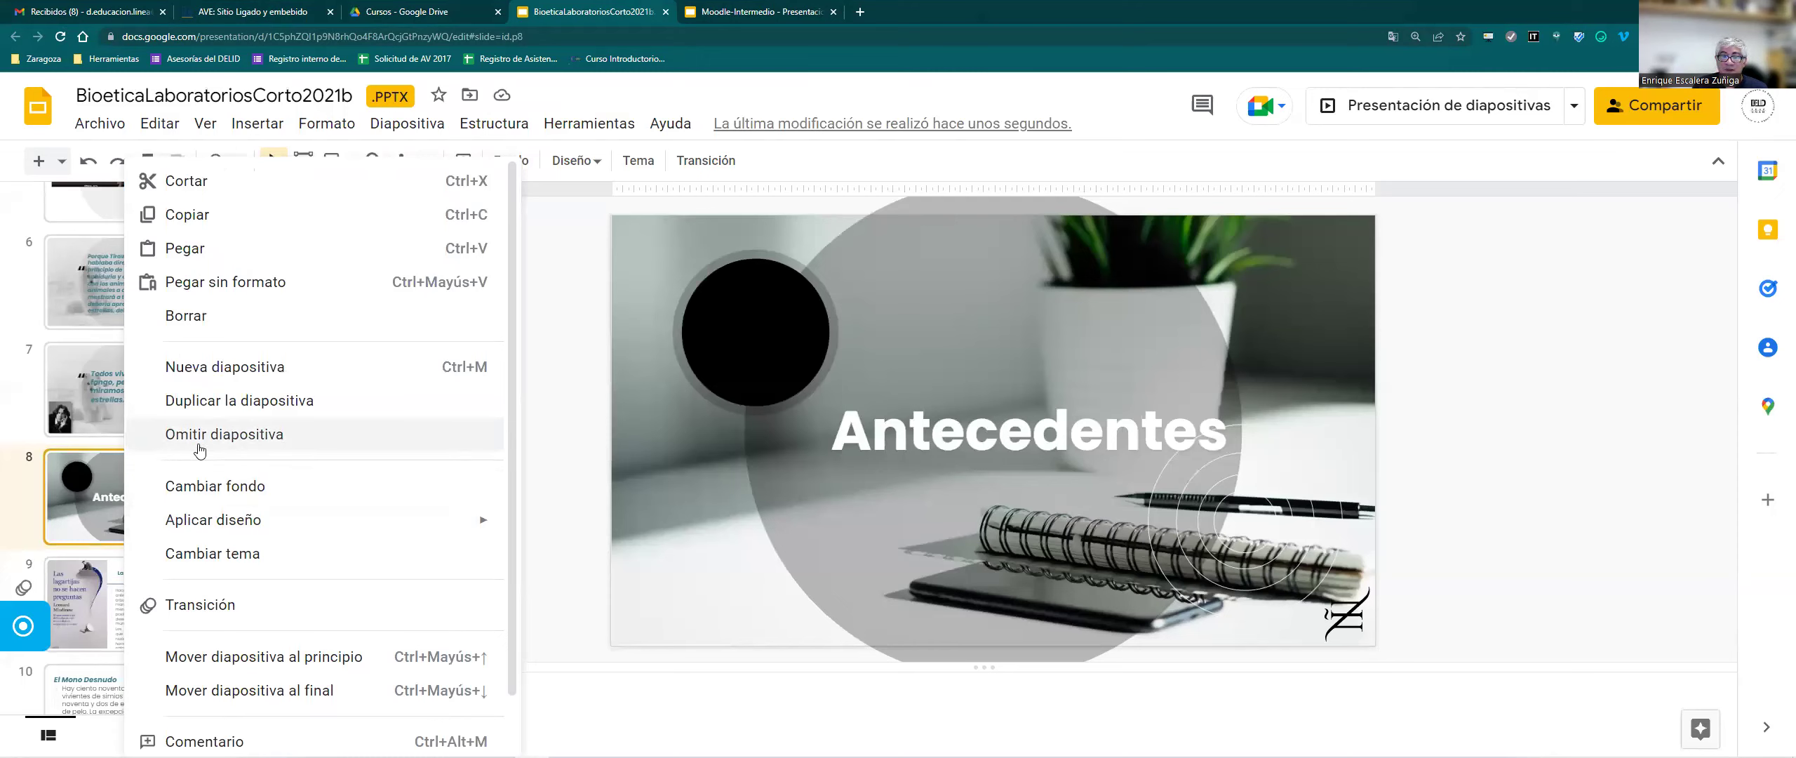
{"action": "left_click", "coordinate": [1429, 354]}
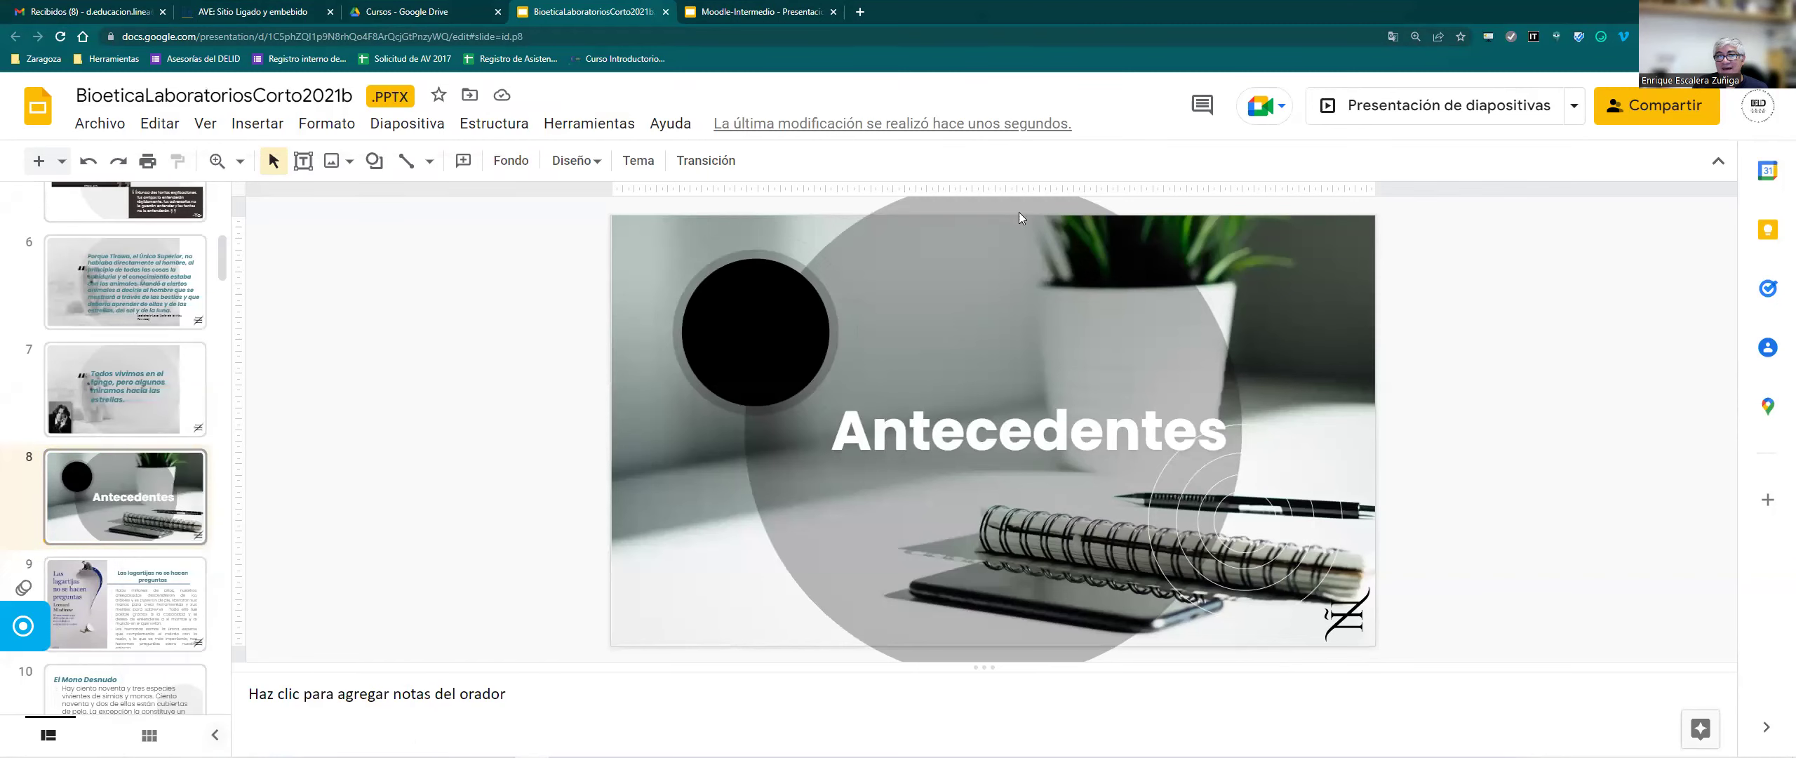
Check the modification date and size of BioeticaLaboratoriosCorto2021b.pptx in the Cursos folder in Google Drive.
{"action": "left_click", "coordinate": [398, 13]}
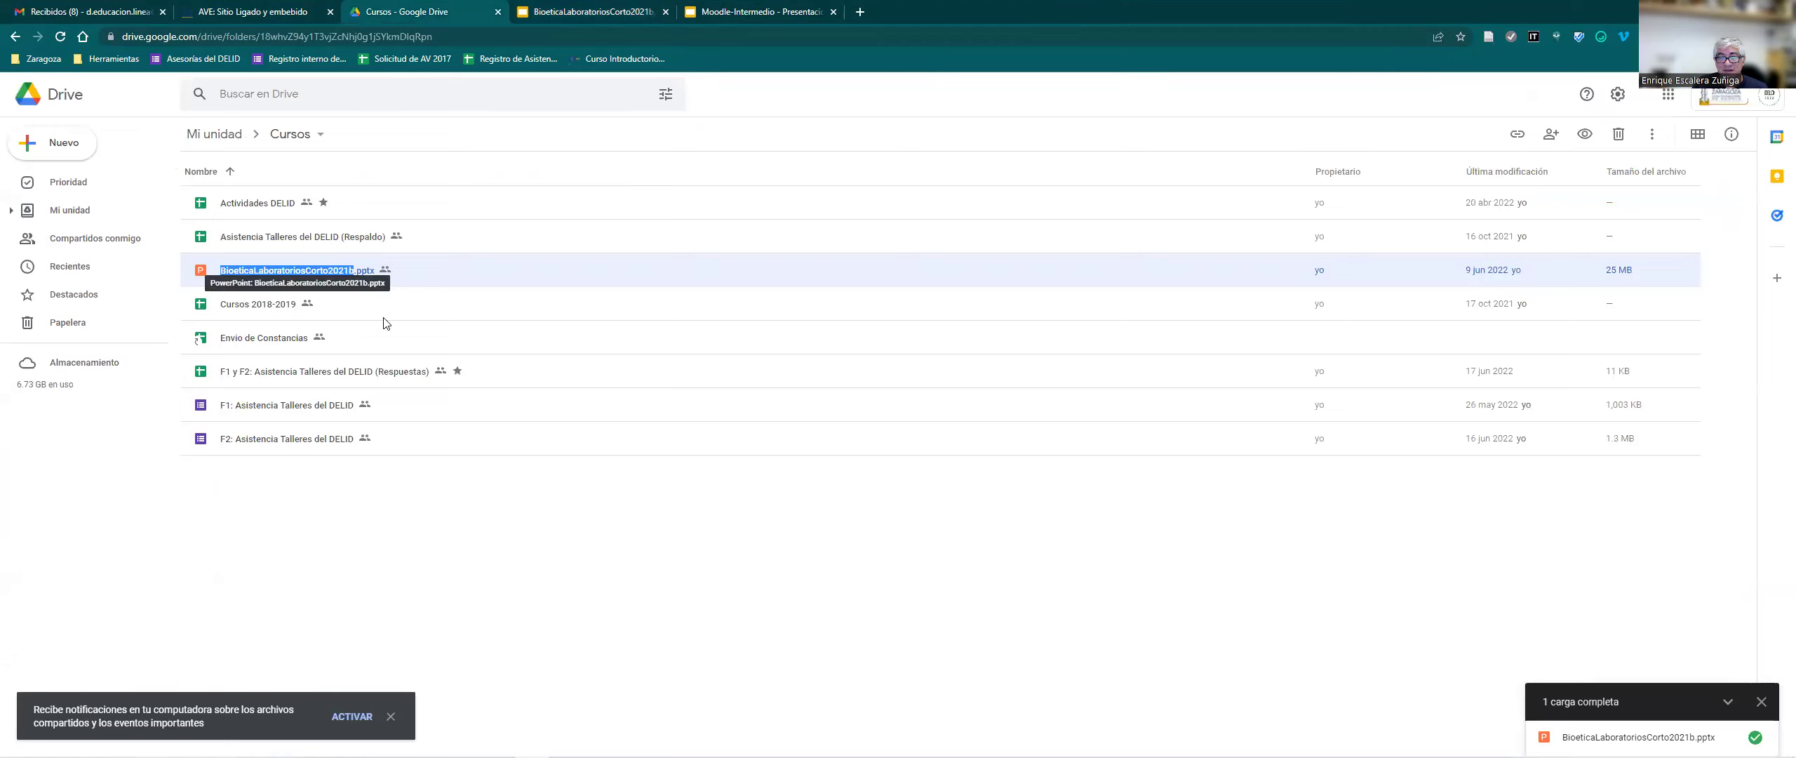
{"action": "left_click", "coordinate": [540, 560]}
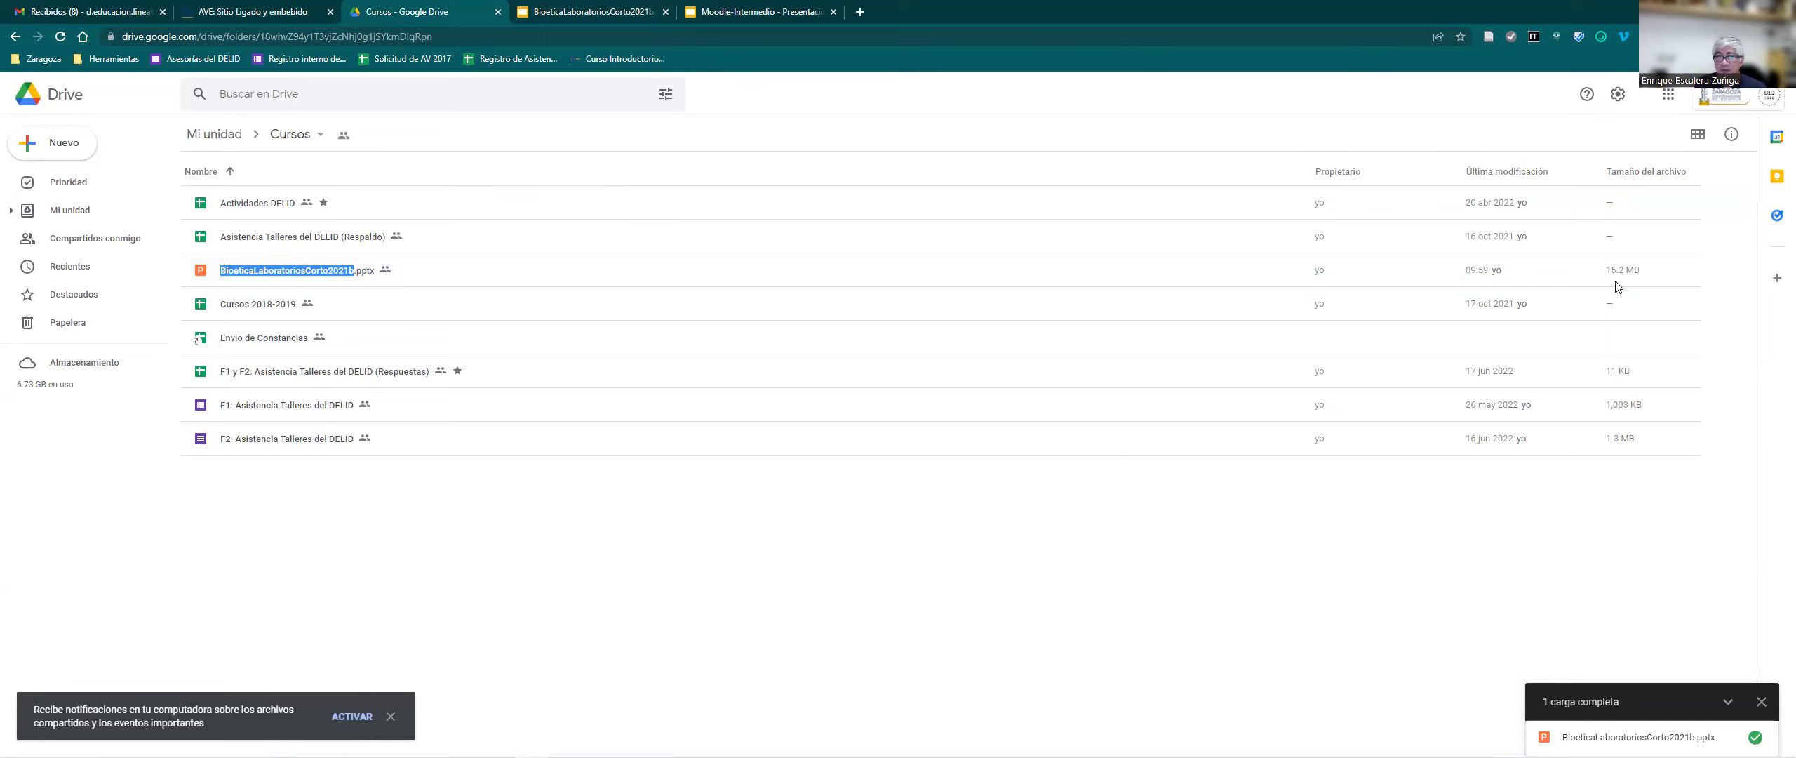
Open BioeticaLaboratoriosCorto2021b.pptx from the Cursos folder and save it as a Google Slides presentation, then return to the PowerPoint version.
{"action": "left_click", "coordinate": [457, 276]}
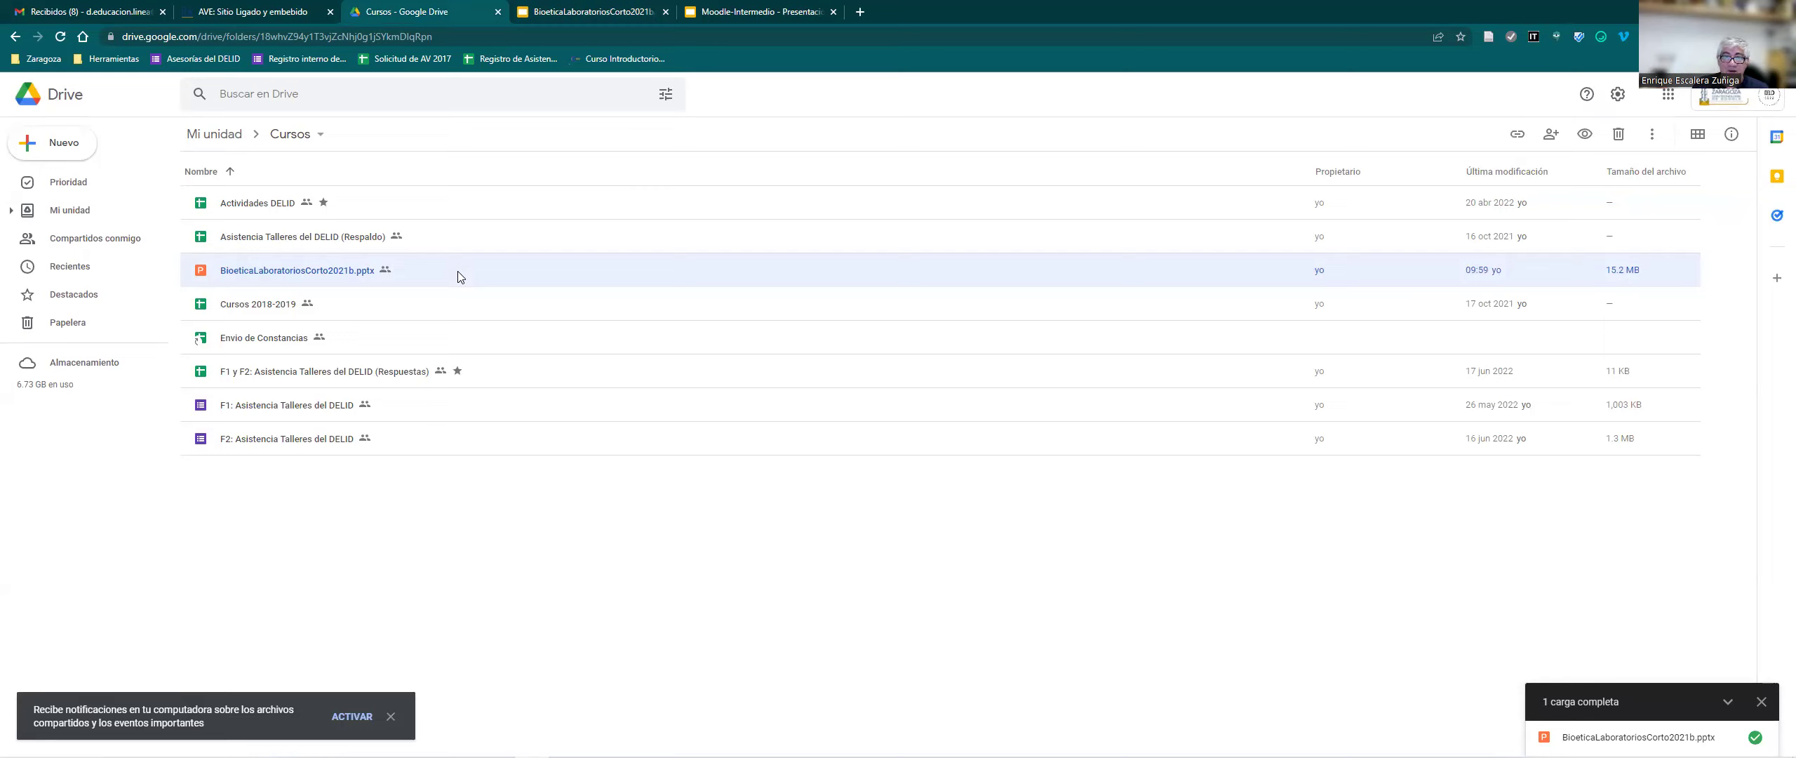
{"action": "right_click", "coordinate": [457, 272]}
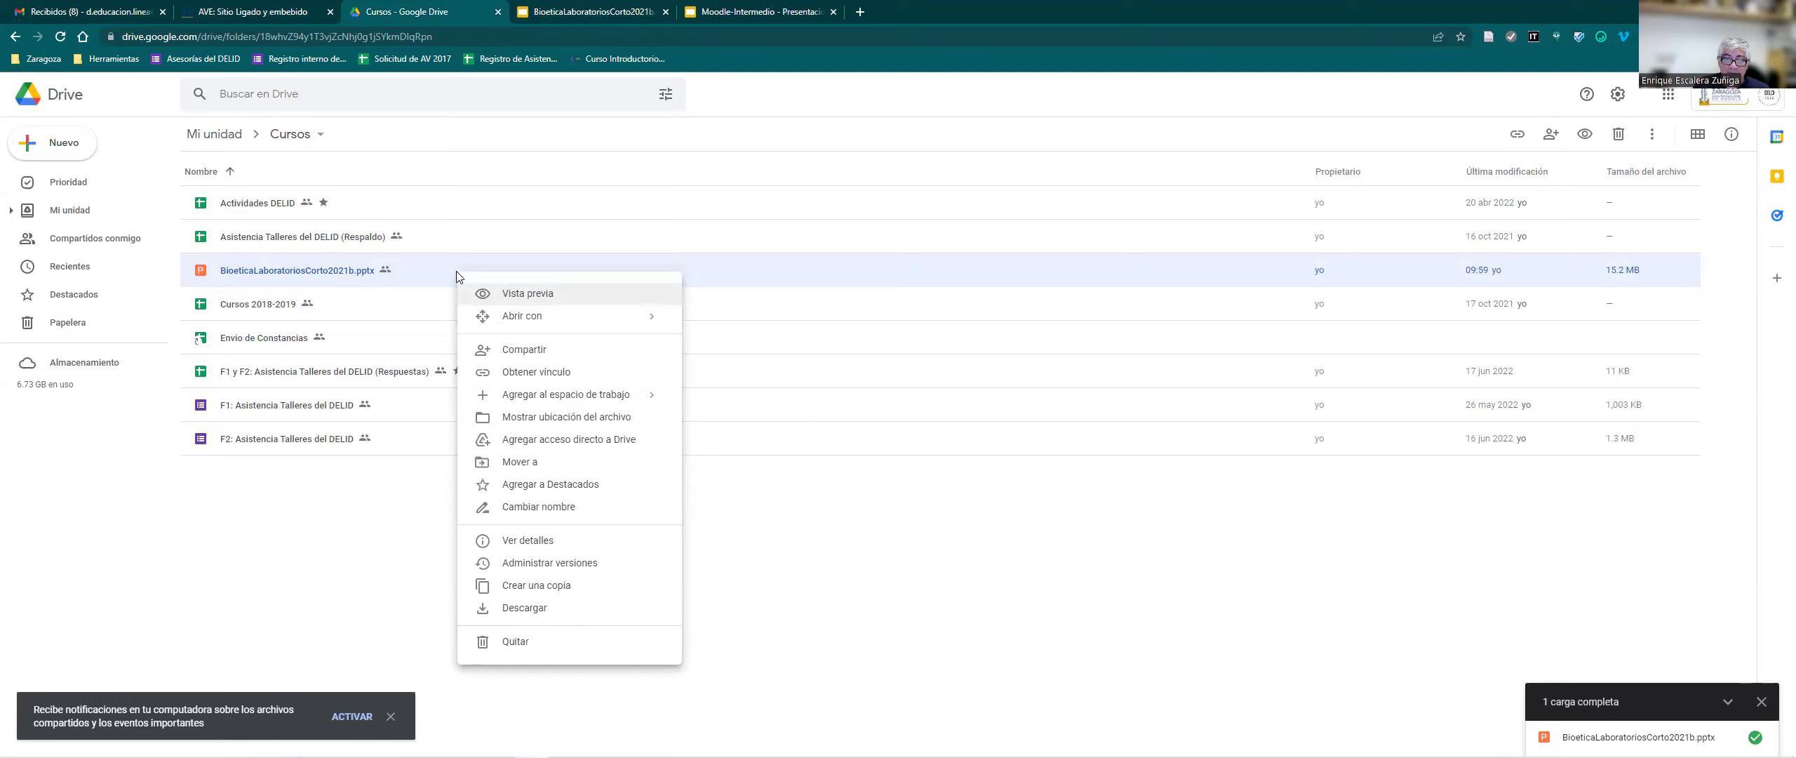
{"action": "left_click", "coordinate": [322, 547]}
{"action": "double_click", "coordinate": [246, 270]}
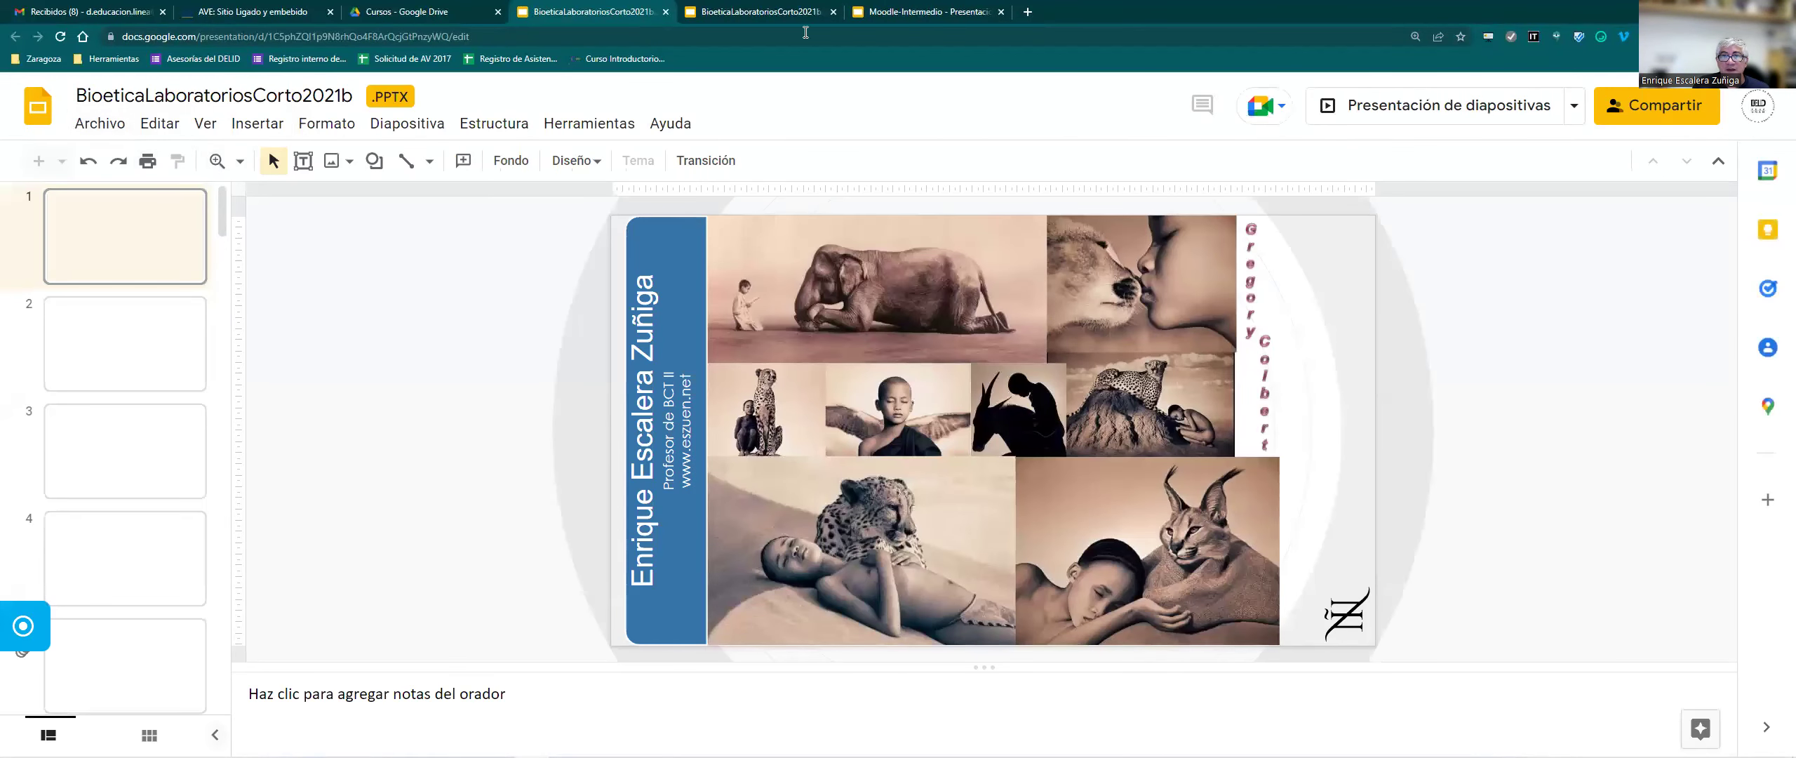
{"action": "left_click", "coordinate": [100, 124]}
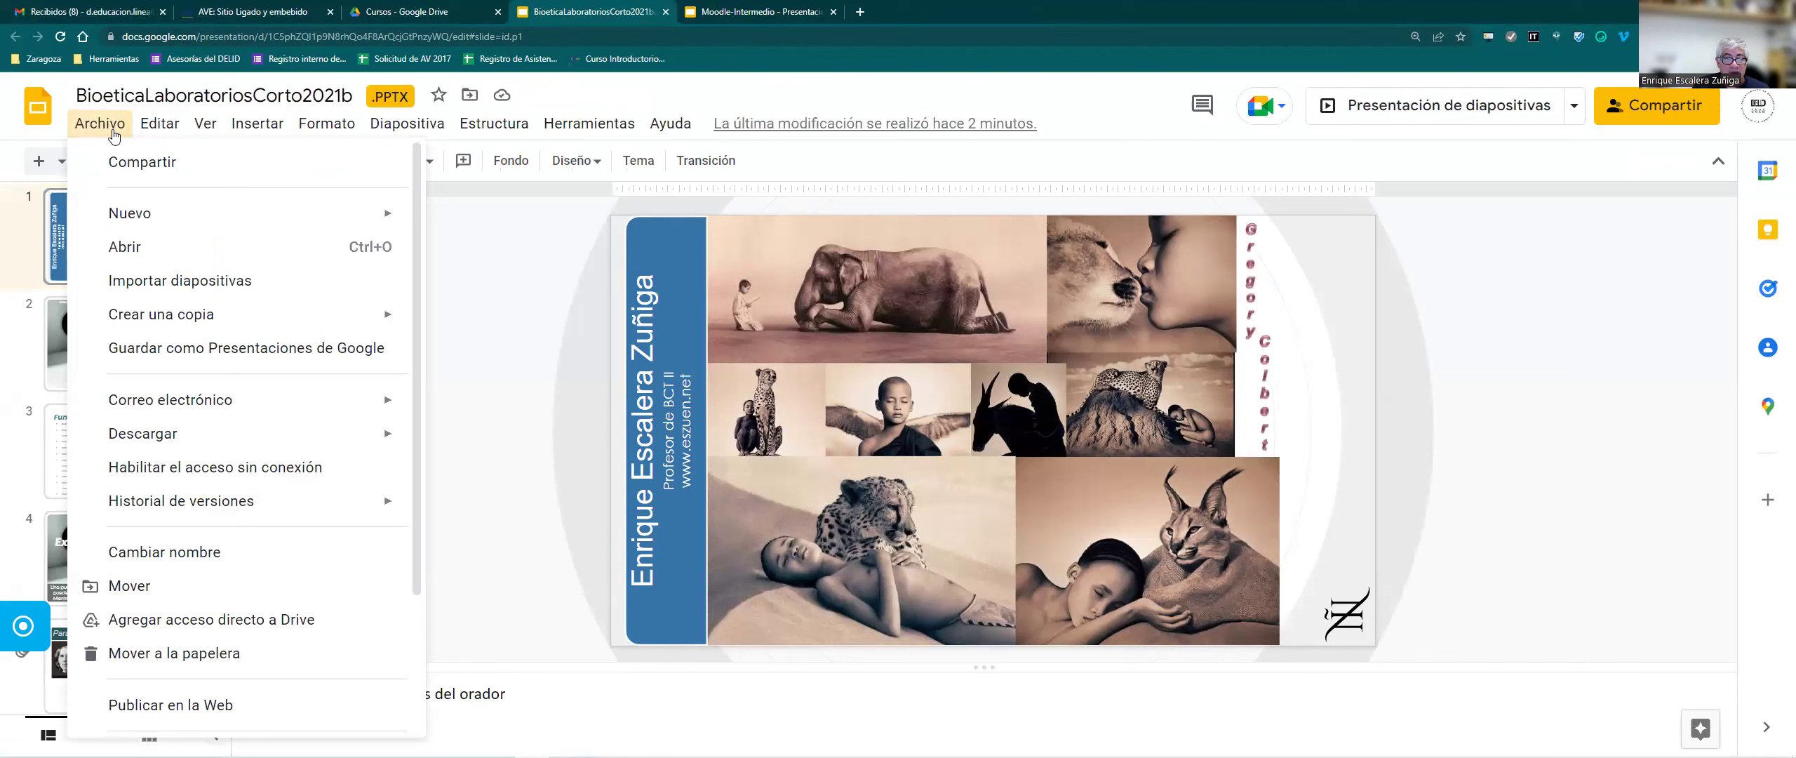
{"action": "left_click", "coordinate": [274, 356]}
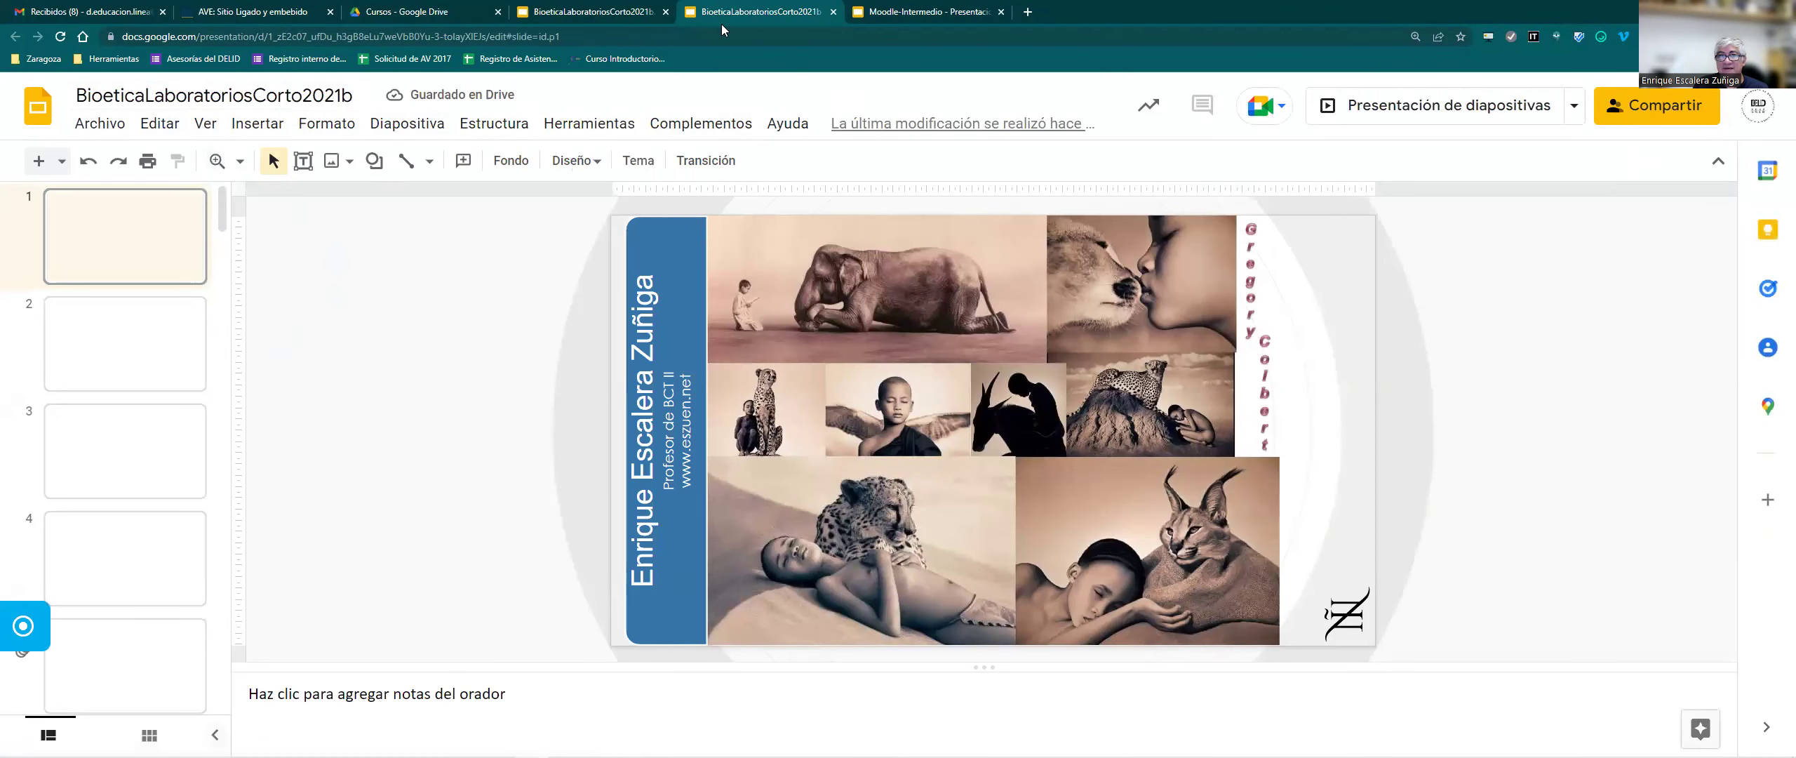
{"action": "left_click", "coordinate": [593, 12]}
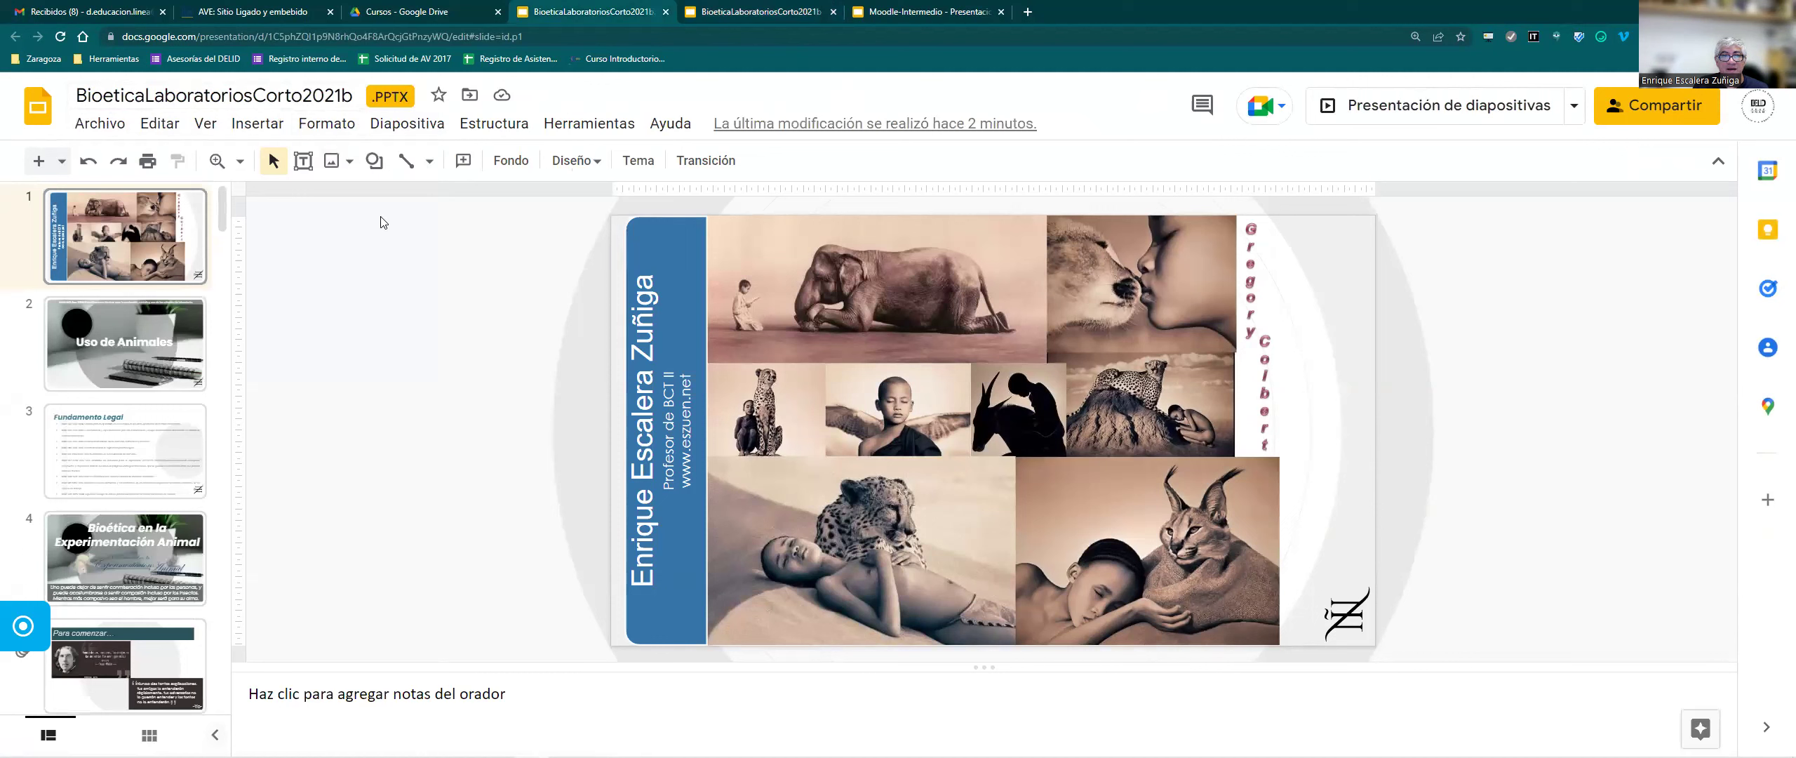
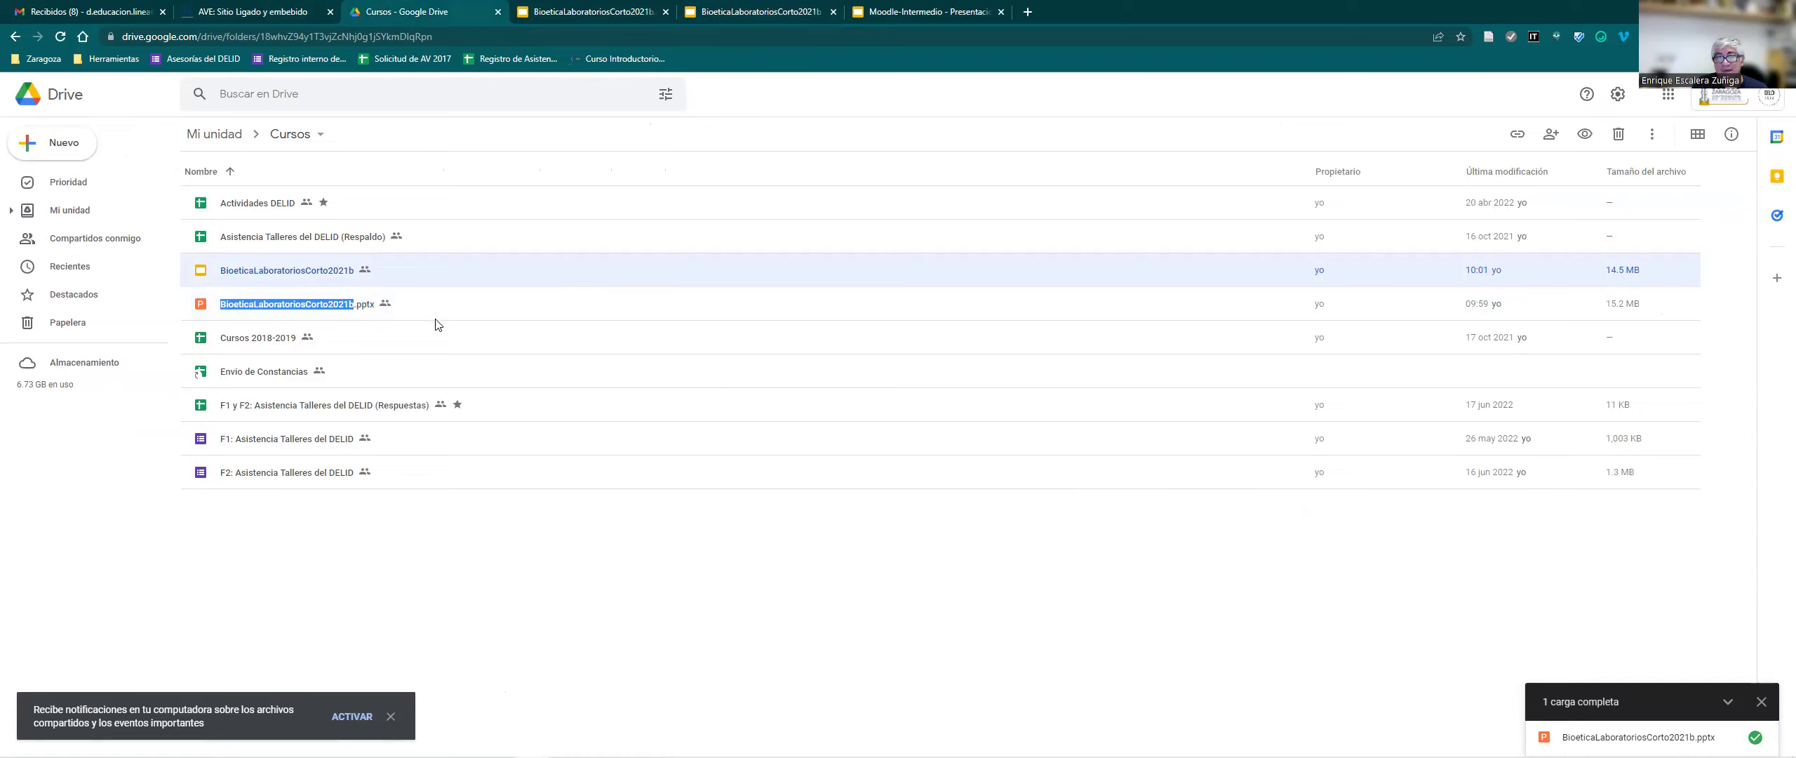
Move BioeticaLaboratoriosCorto2021b.pptx from the Cursos folder to the trash and view the trash contents.
{"action": "left_click", "coordinate": [1610, 304]}
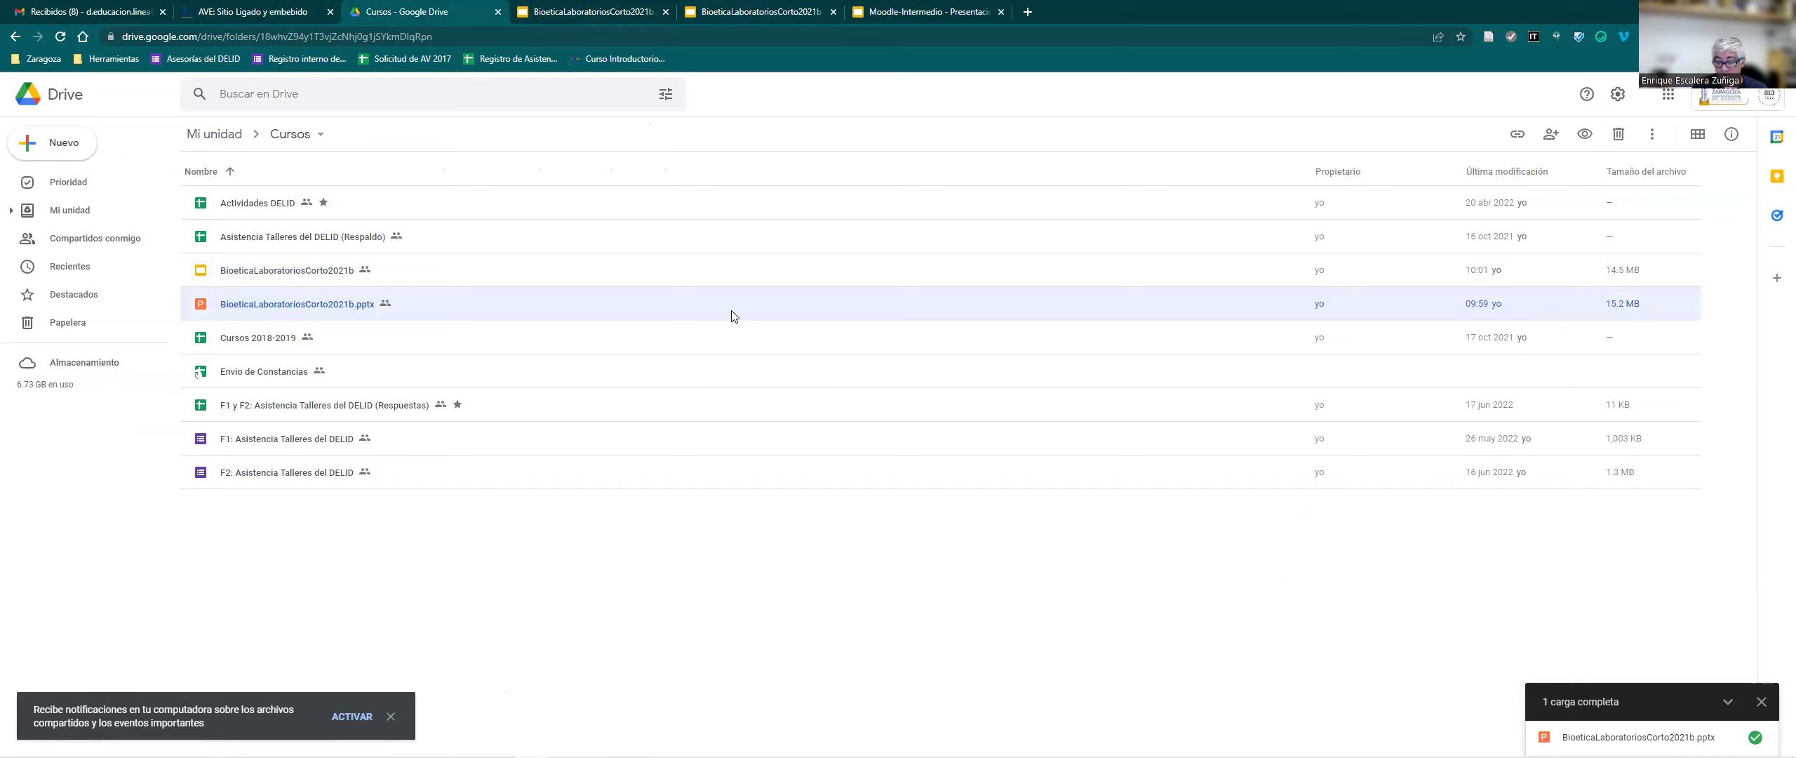
{"action": "key", "text": "Delete"}
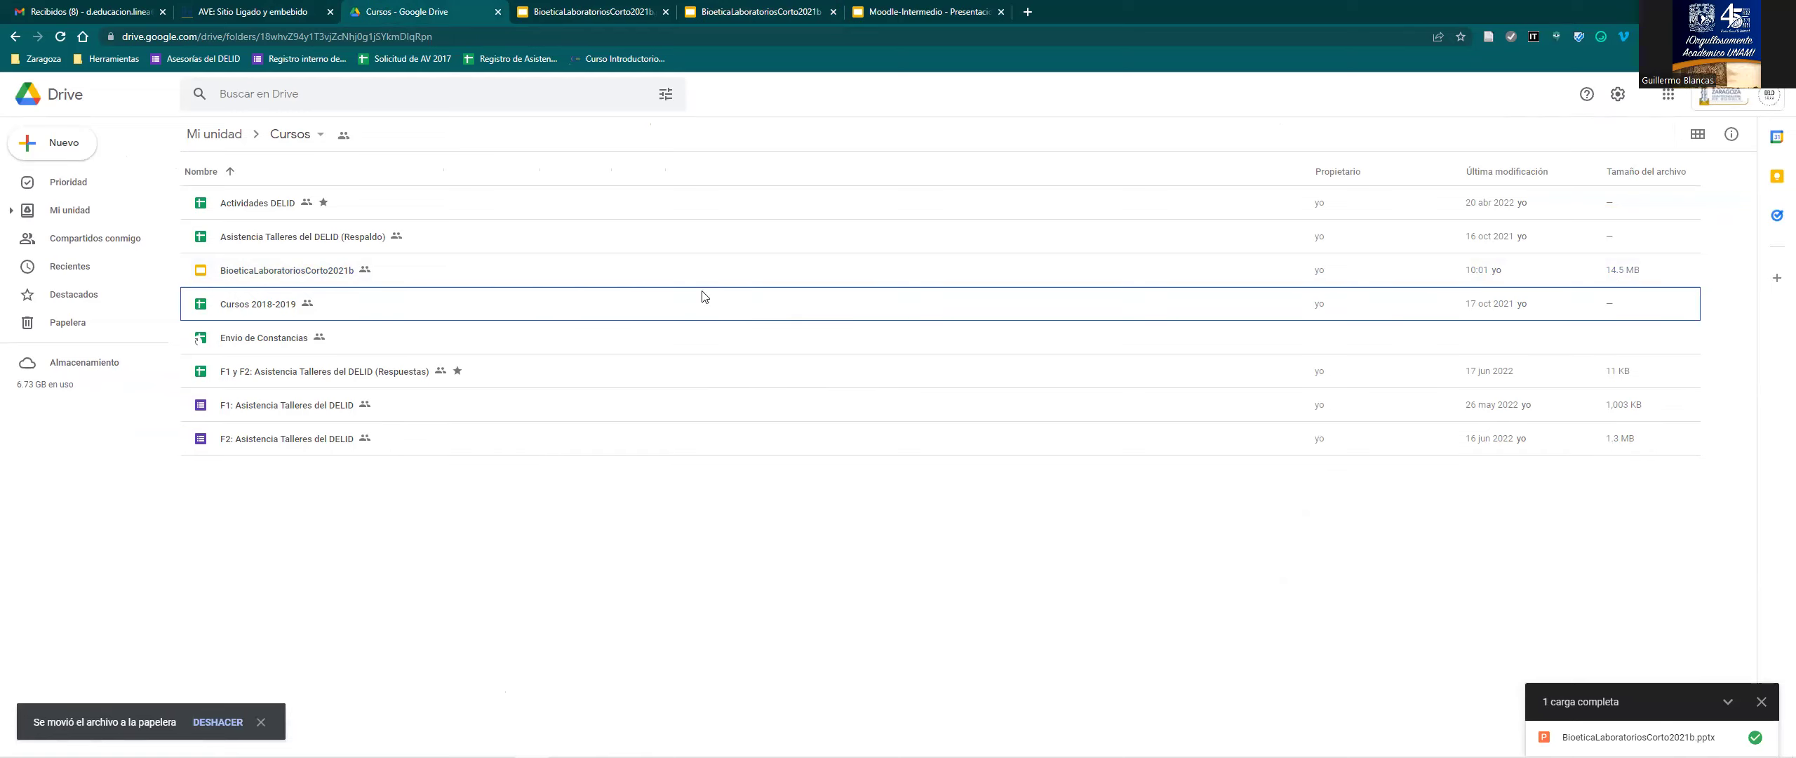
{"action": "left_click", "coordinate": [70, 326]}
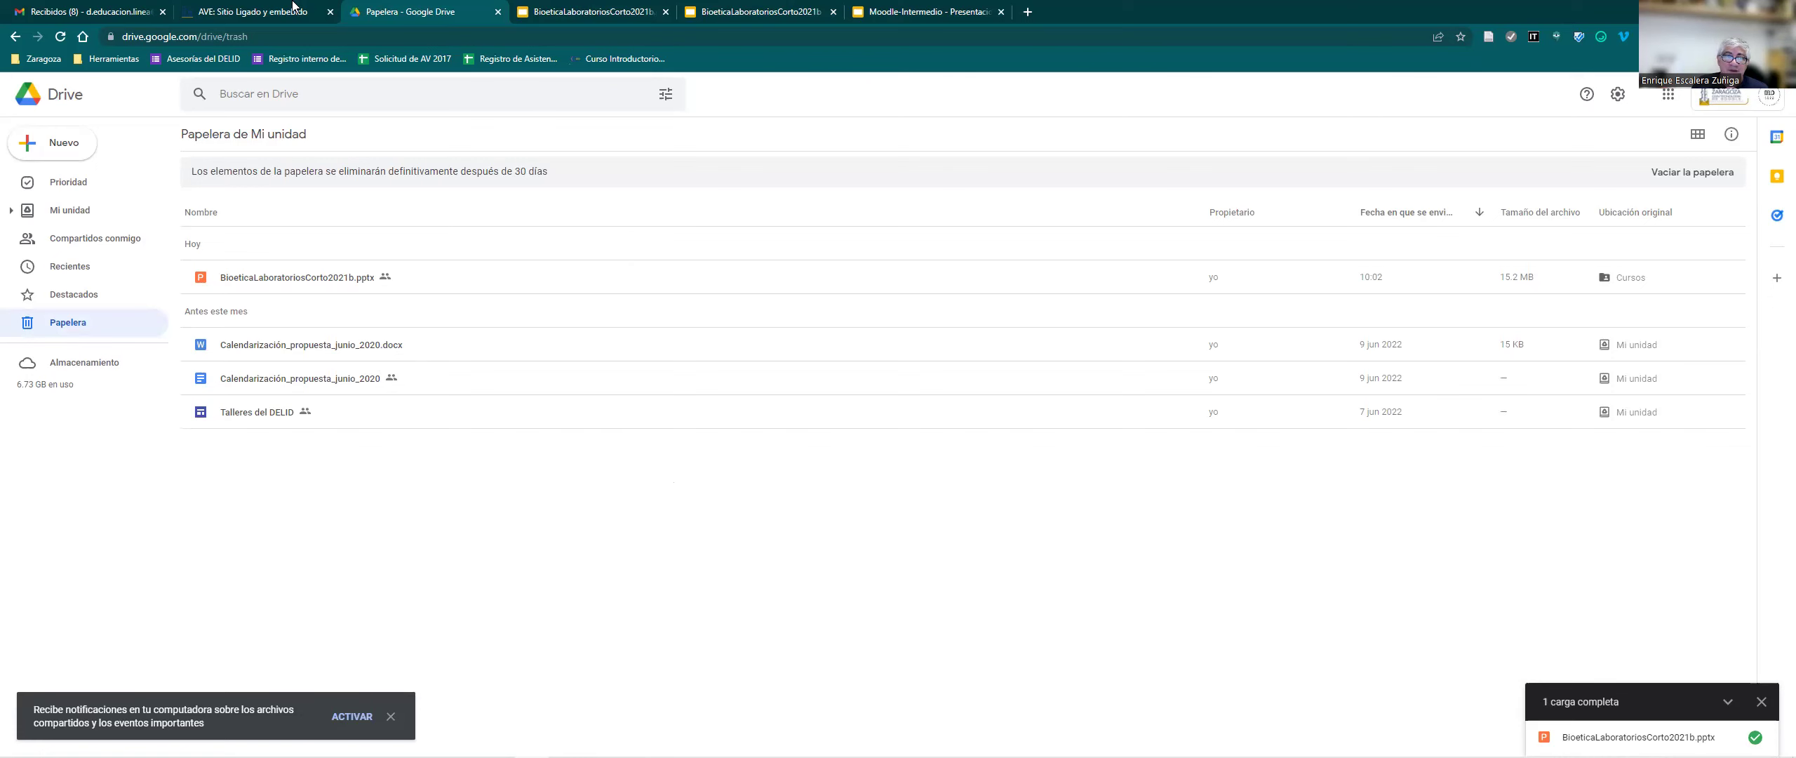
Check the second embedded presentation on the Moodle page, then go back to the Cursos folder in Google Drive.
{"action": "left_click", "coordinate": [254, 15]}
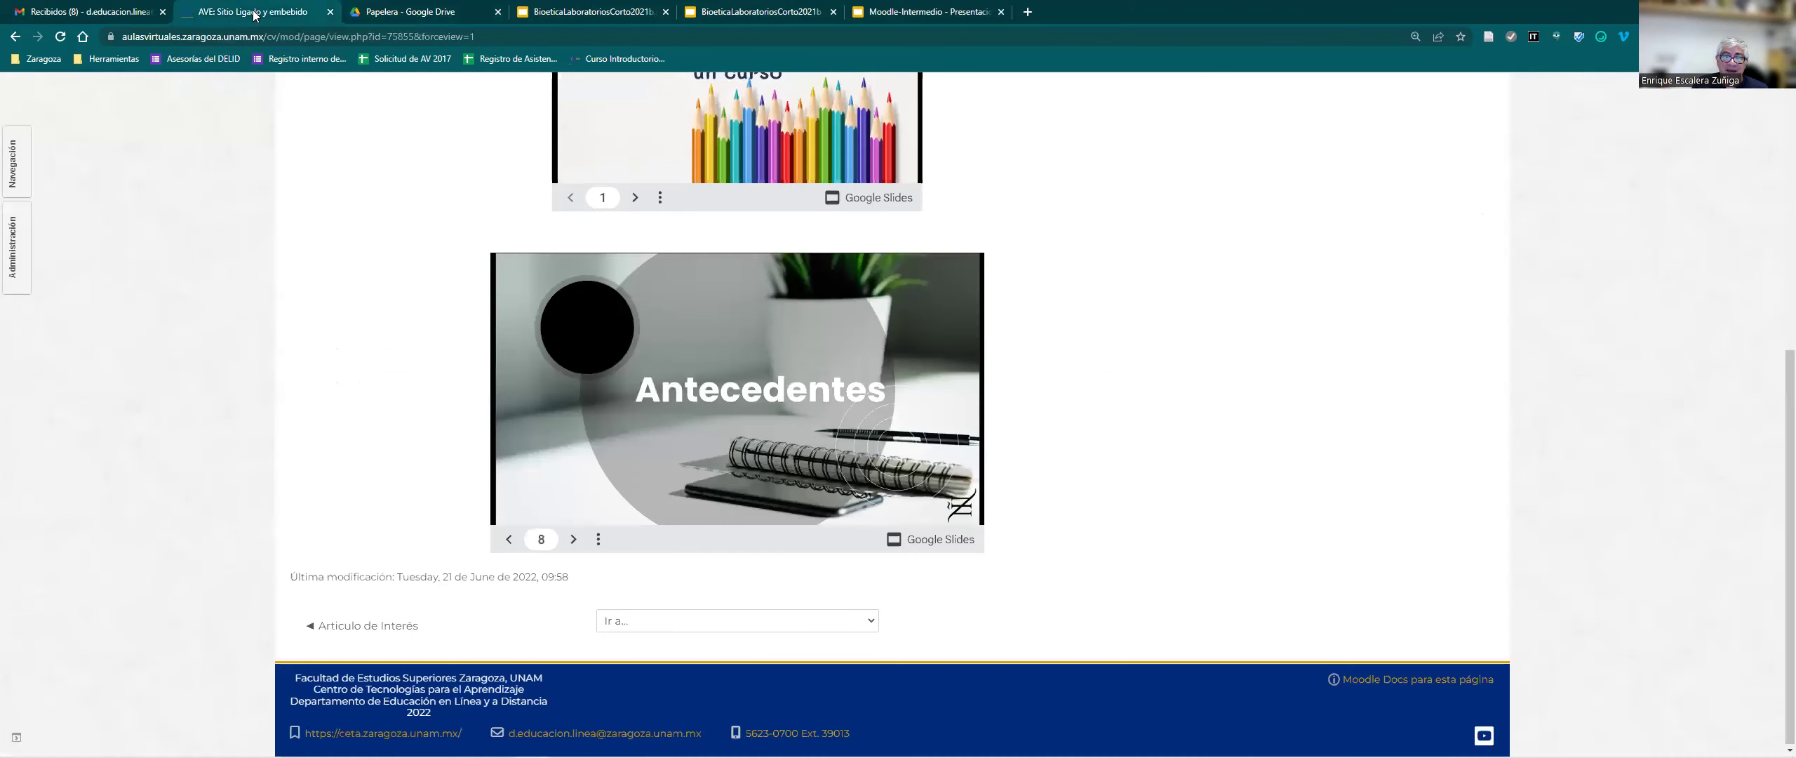
{"action": "left_click", "coordinate": [393, 17]}
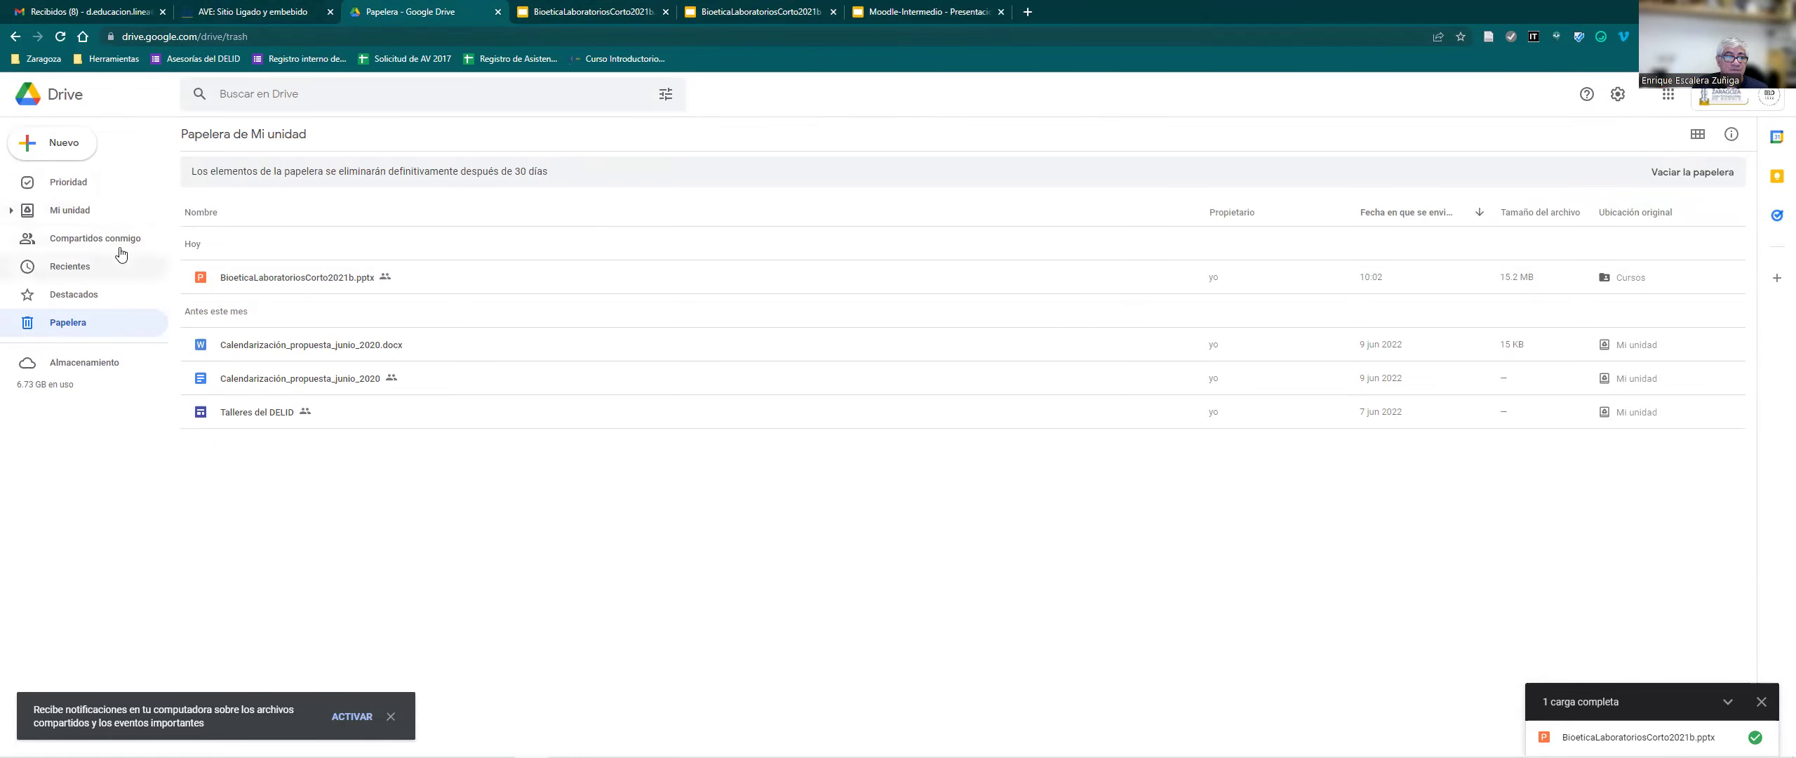
{"action": "left_click", "coordinate": [73, 268]}
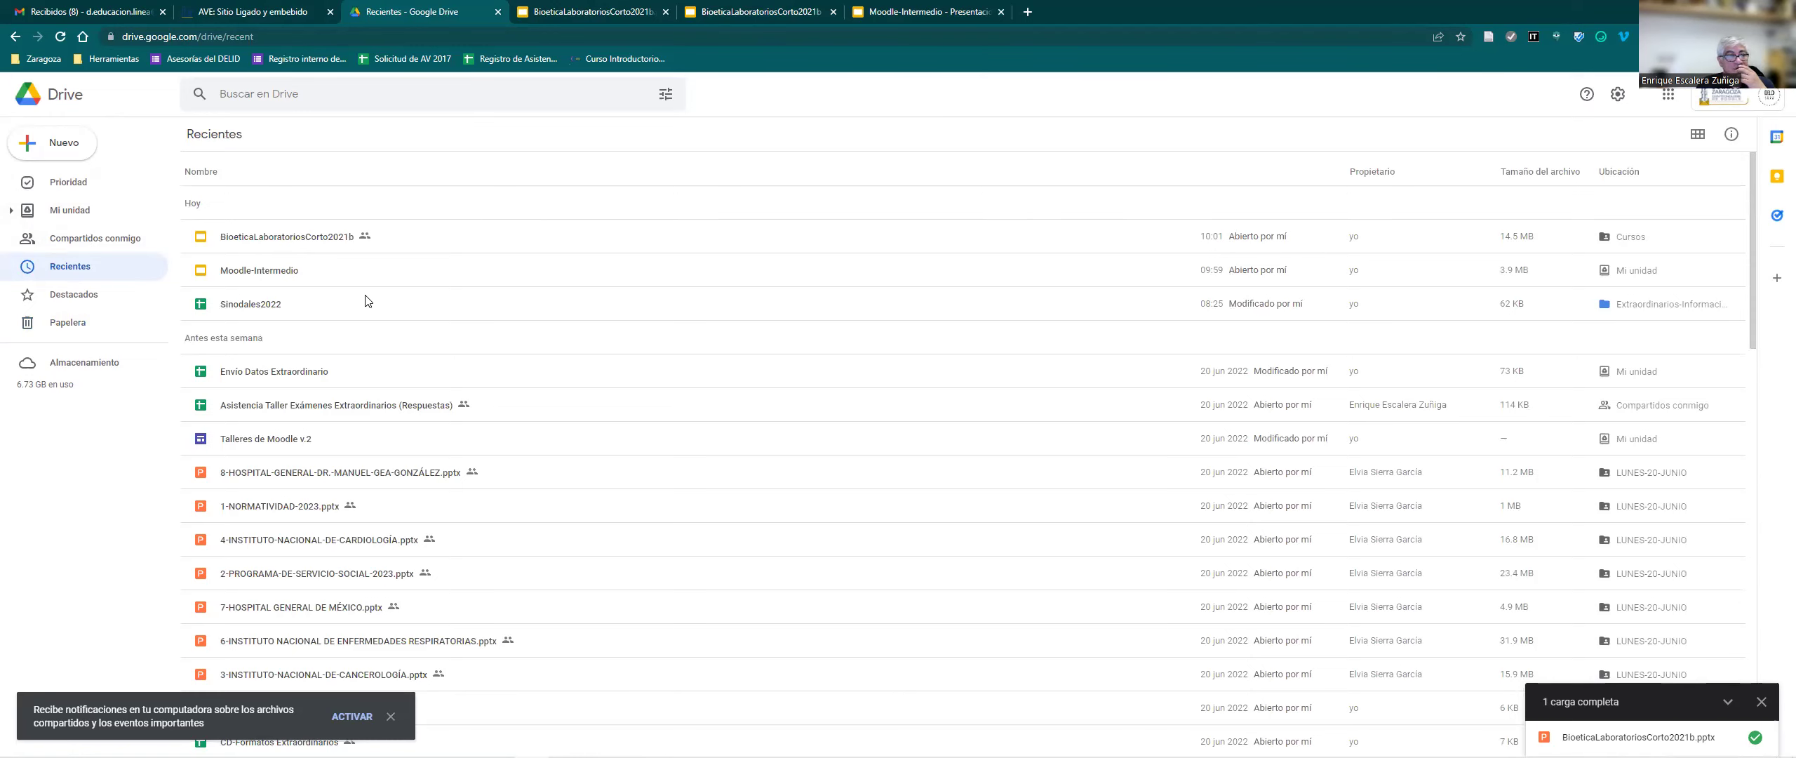
{"action": "left_click", "coordinate": [70, 210]}
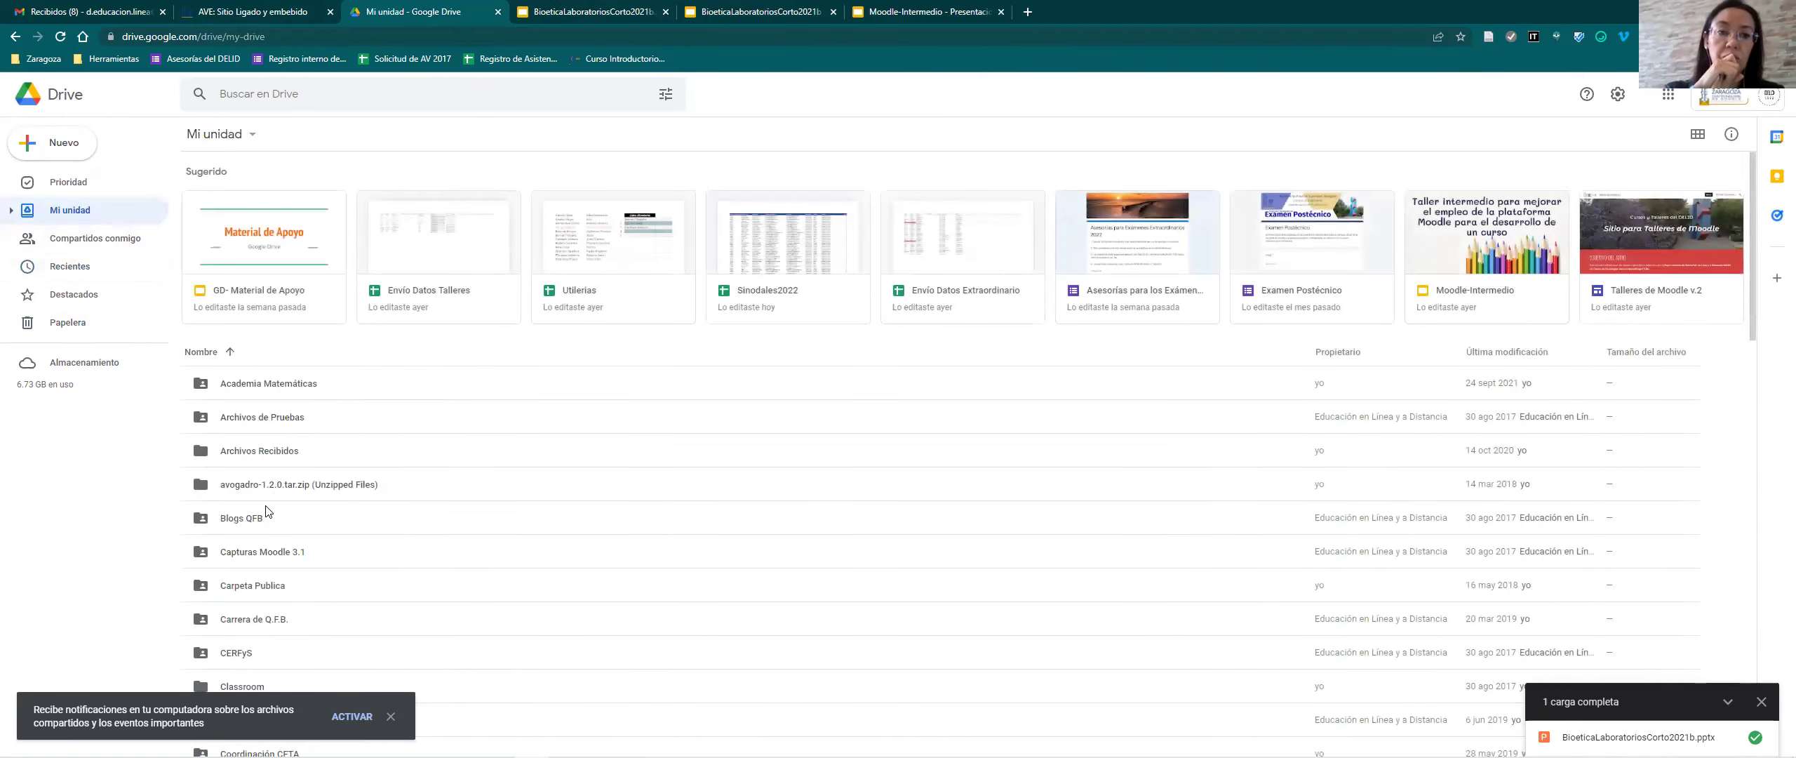
{"action": "scroll", "coordinate": [309, 473], "scroll_direction": "down", "scroll_amount": 7}
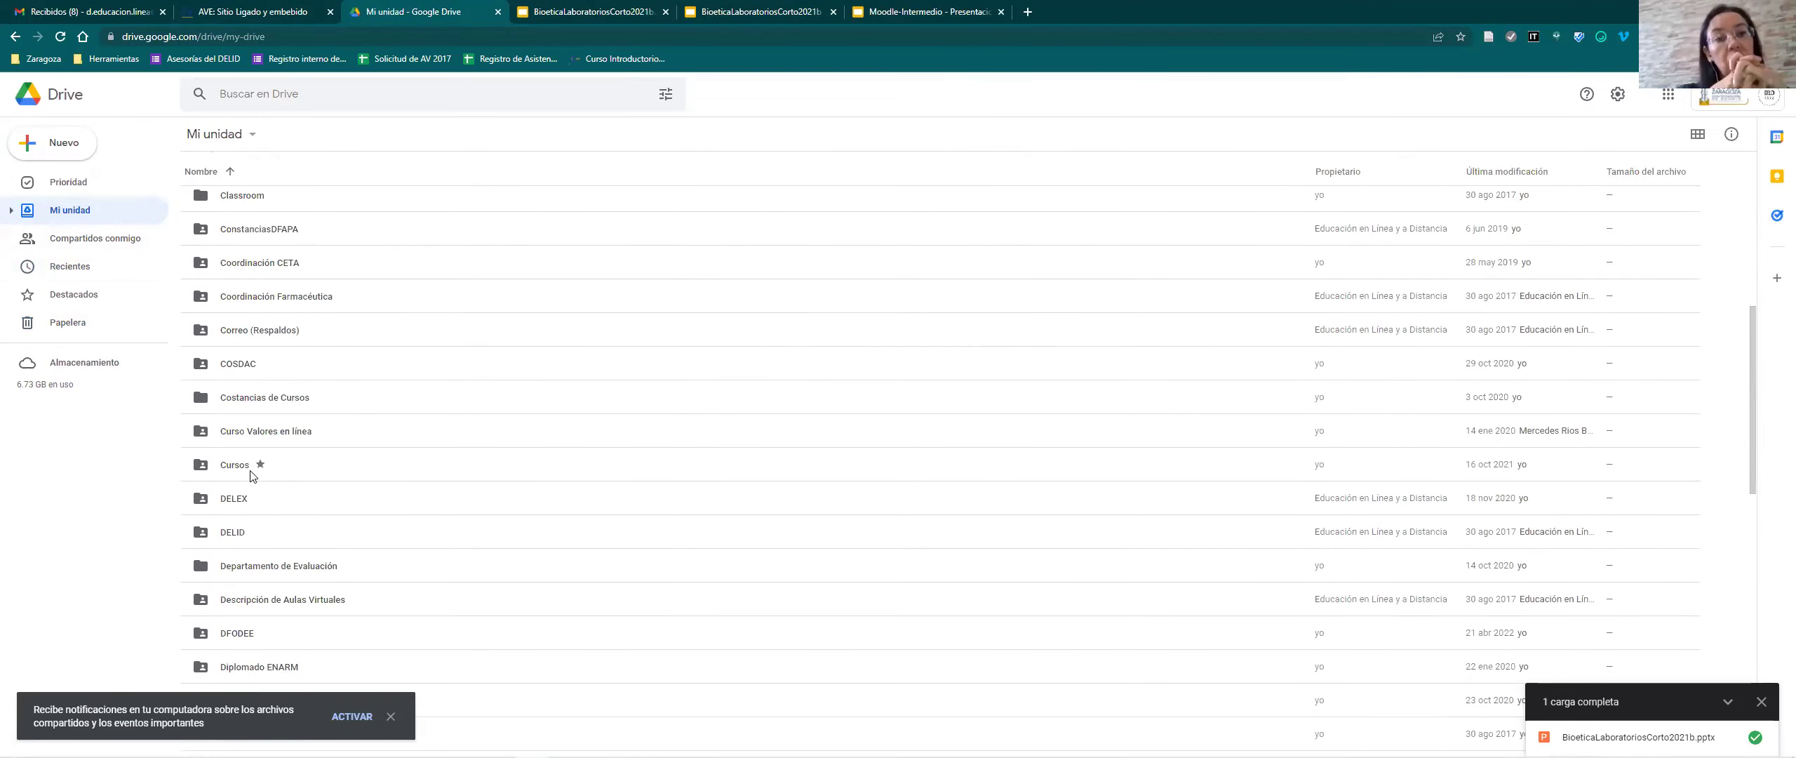
{"action": "double_click", "coordinate": [211, 466]}
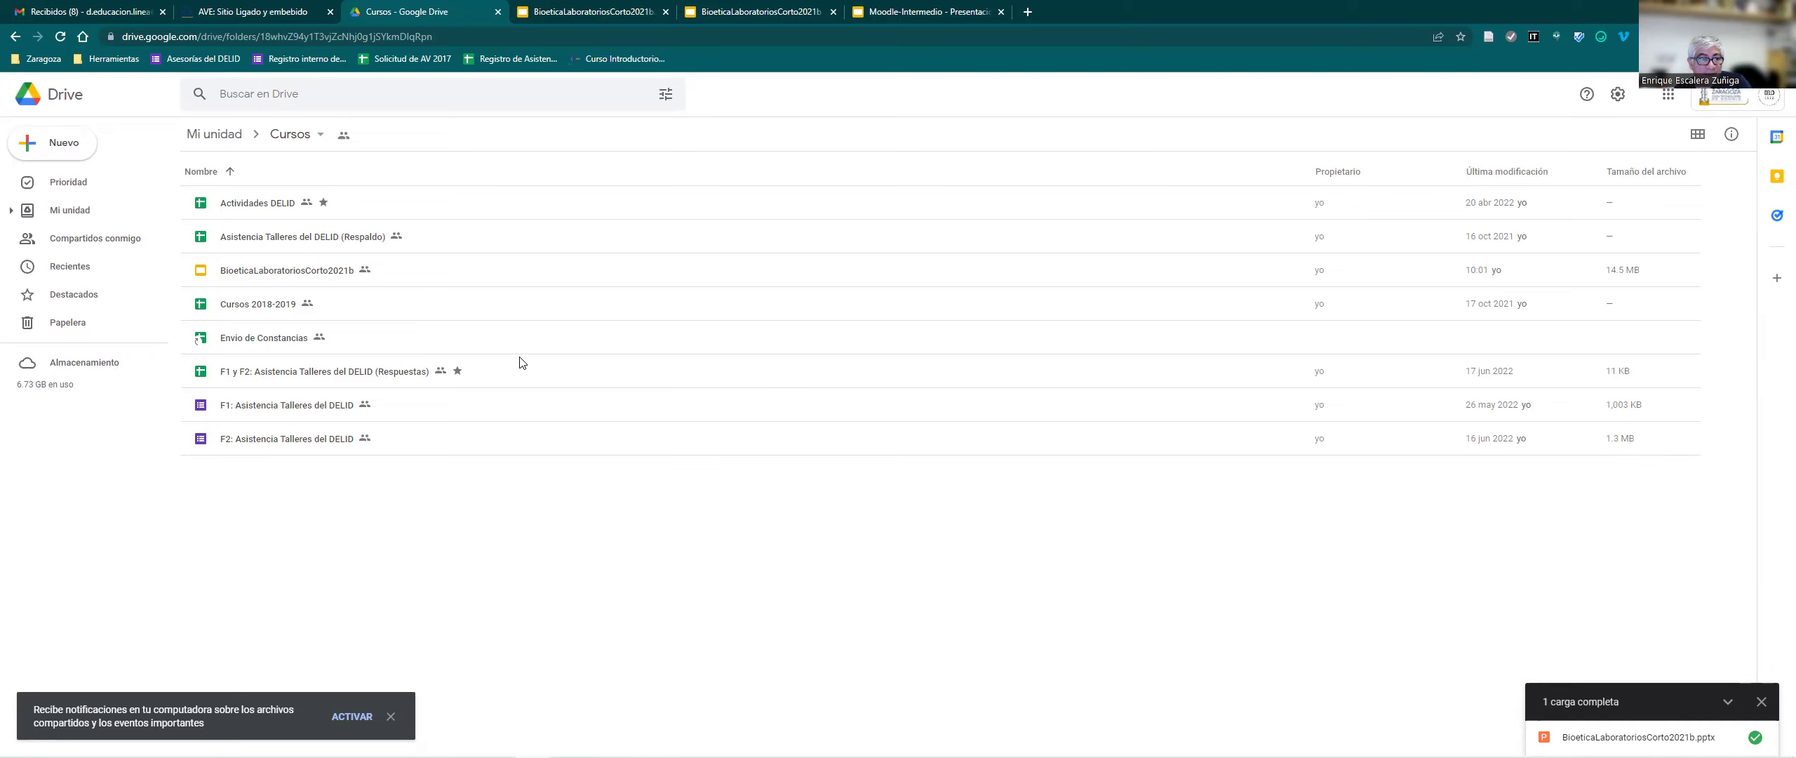
Open the Cursos 2018-2019 spreadsheet, look through its Bioética sheet, and bring up its publish-to-web settings.
{"action": "double_click", "coordinate": [205, 307]}
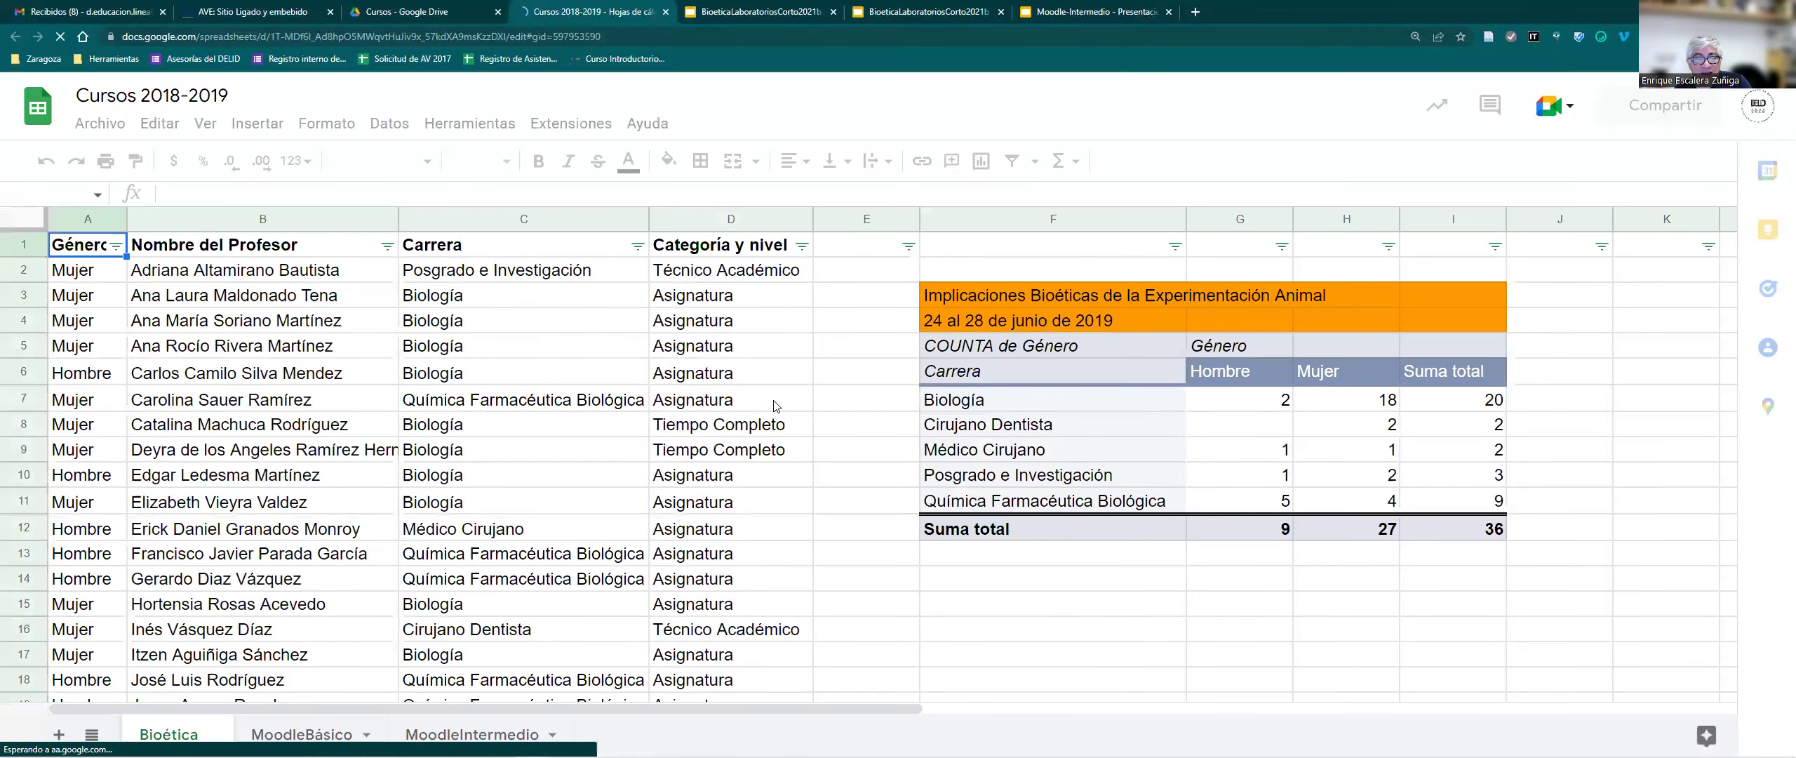
{"action": "scroll", "coordinate": [656, 414], "scroll_direction": "down", "scroll_amount": 6}
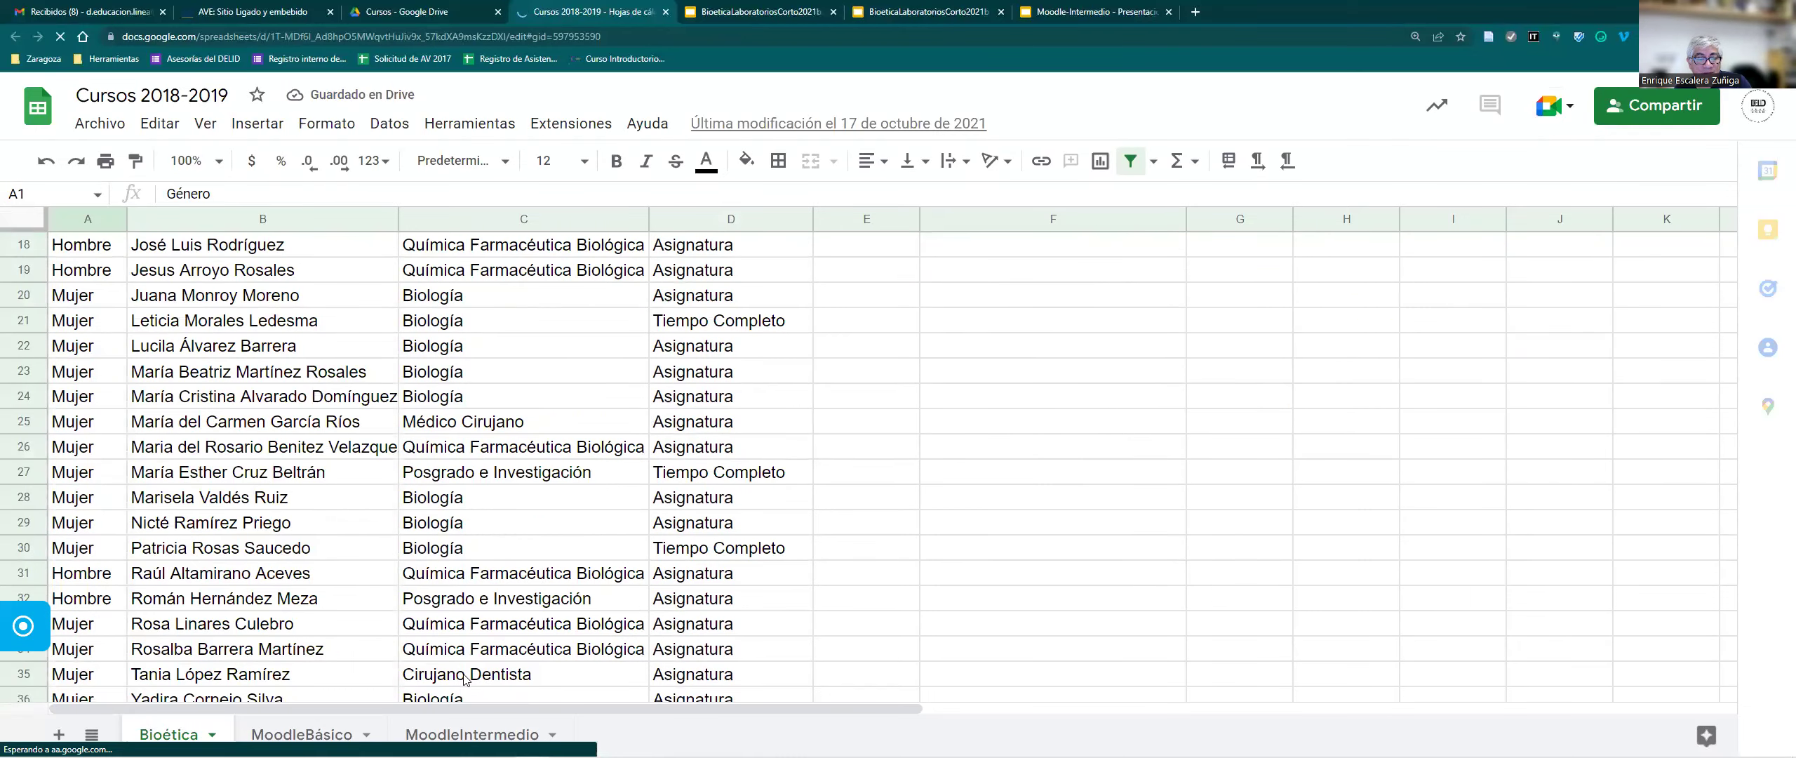
{"action": "scroll", "coordinate": [531, 463], "scroll_direction": "down", "scroll_amount": 9}
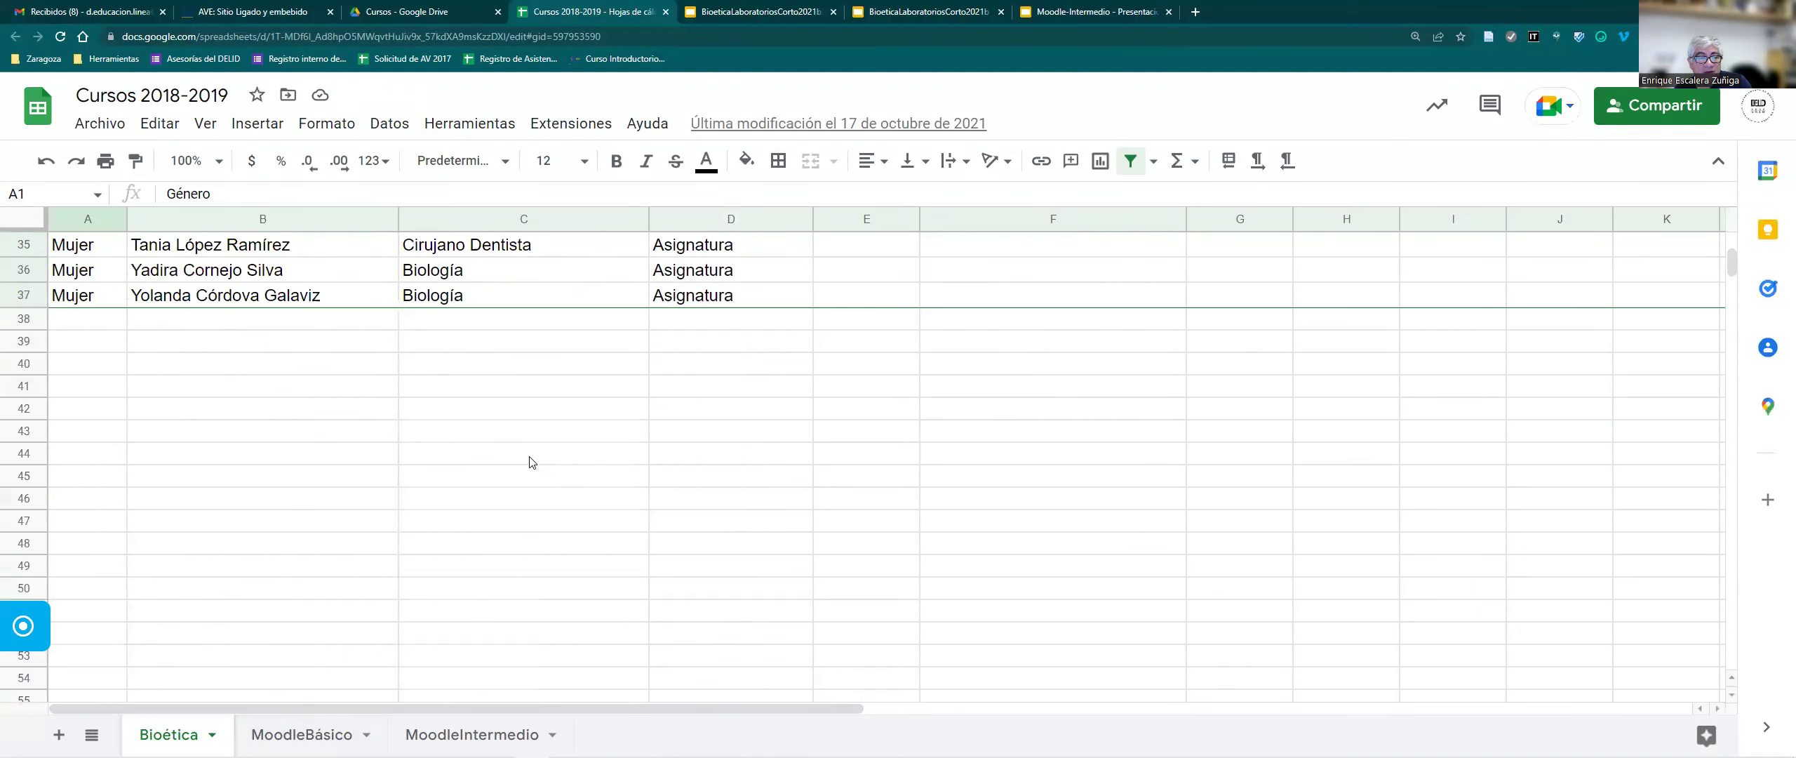
{"action": "scroll", "coordinate": [541, 445], "scroll_direction": "down", "scroll_amount": 1}
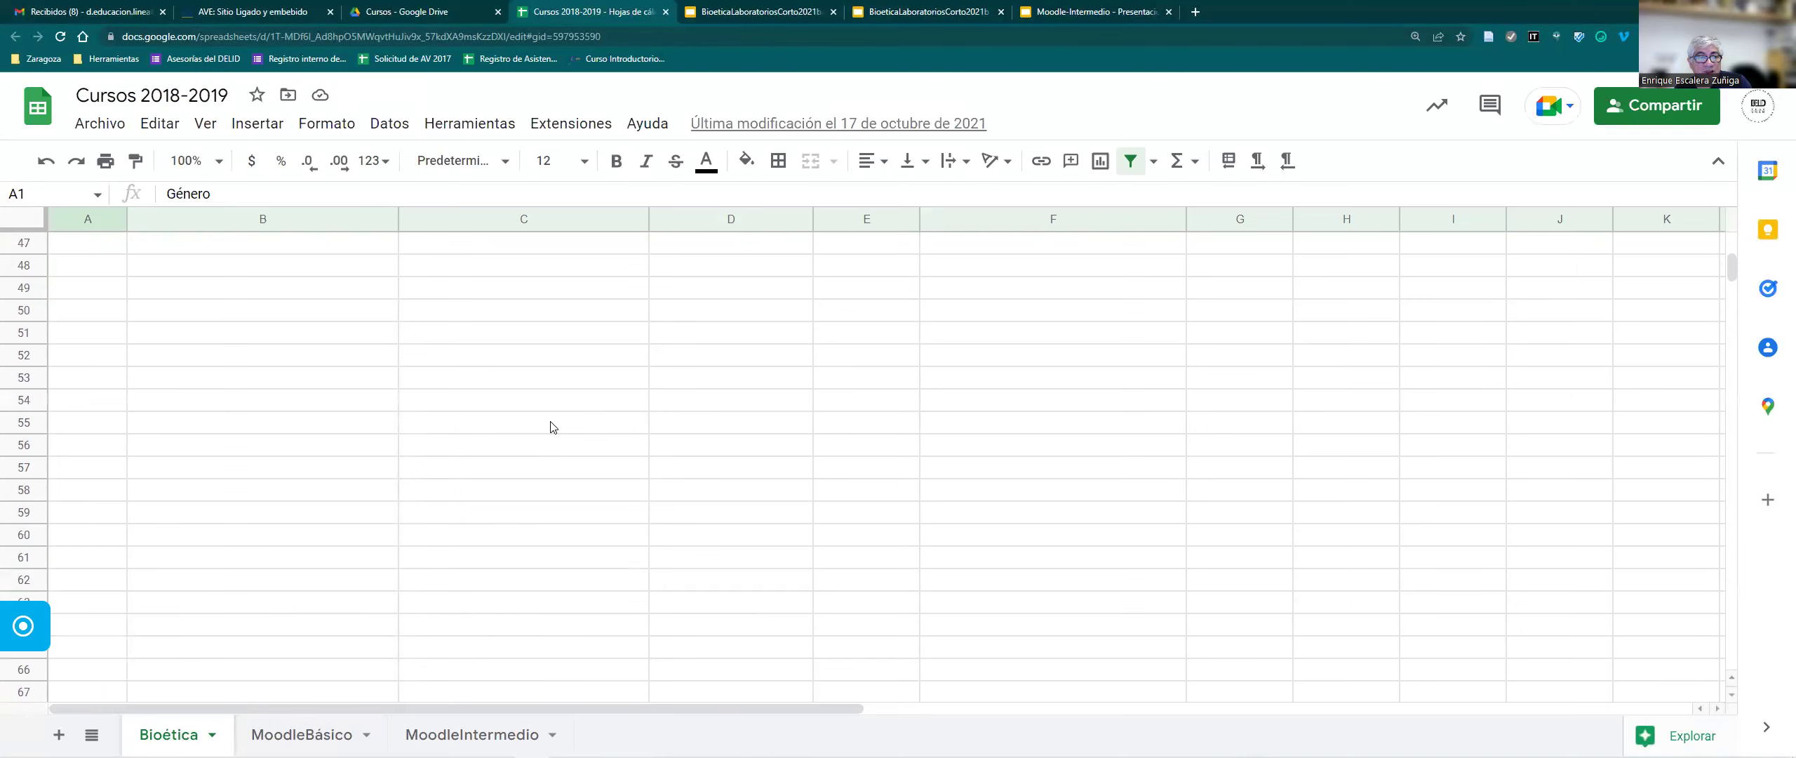
{"action": "left_click", "coordinate": [100, 126]}
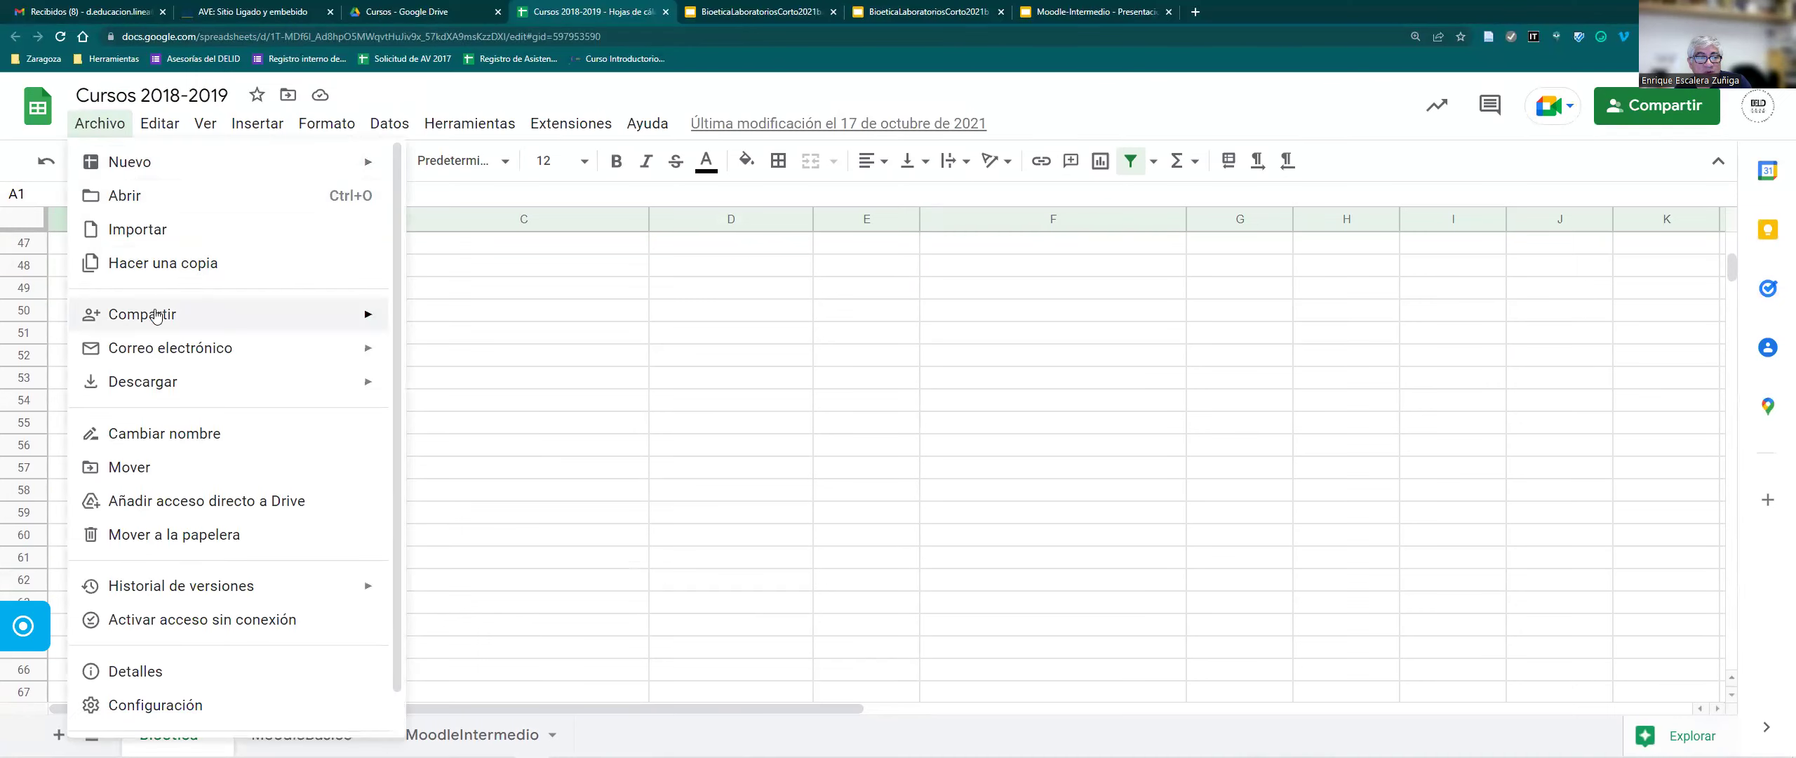
{"action": "mouse_move", "coordinate": [156, 320]}
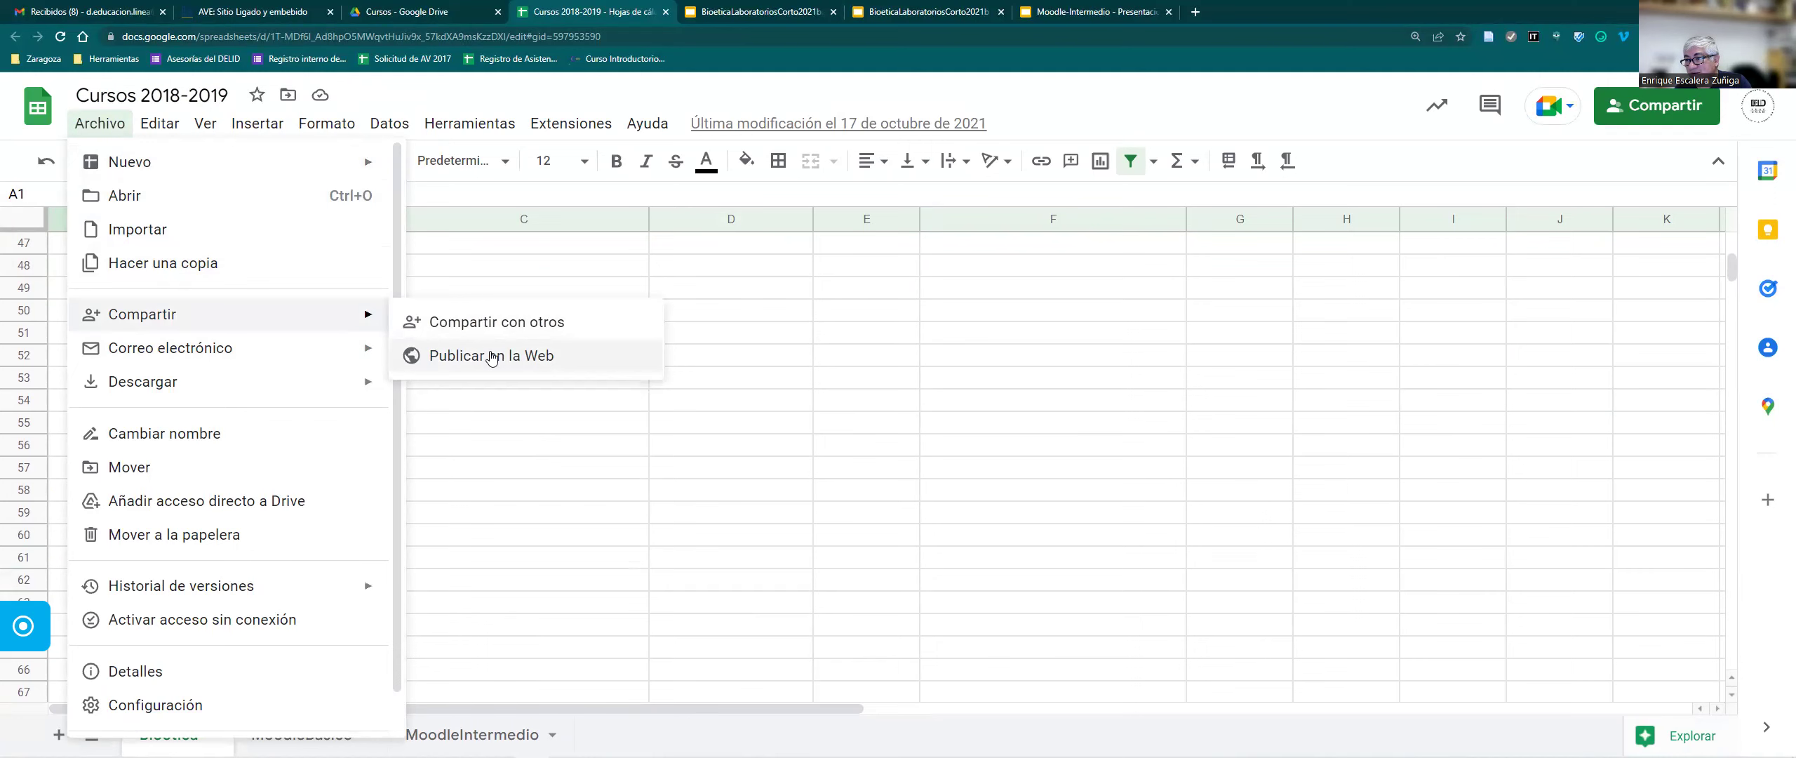
{"action": "left_click", "coordinate": [467, 359]}
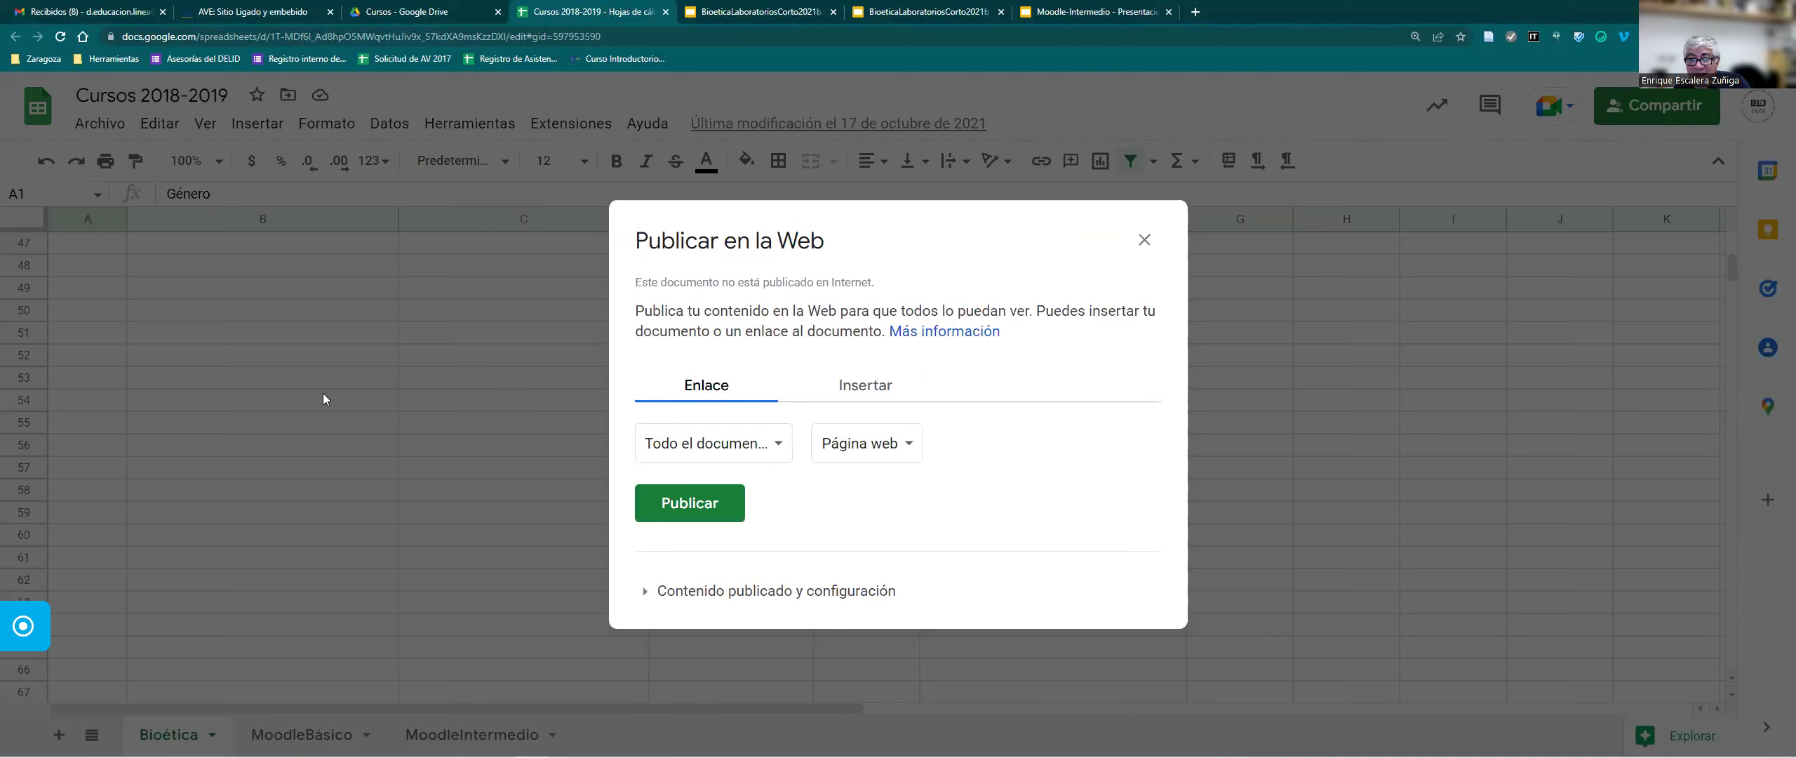
Show the publish-to-web embed options for the Google Slides copy of BioeticaLaboratoriosCorto2021b, viewing the Moodle-Intermedio settings along the way.
{"action": "left_click", "coordinate": [702, 17]}
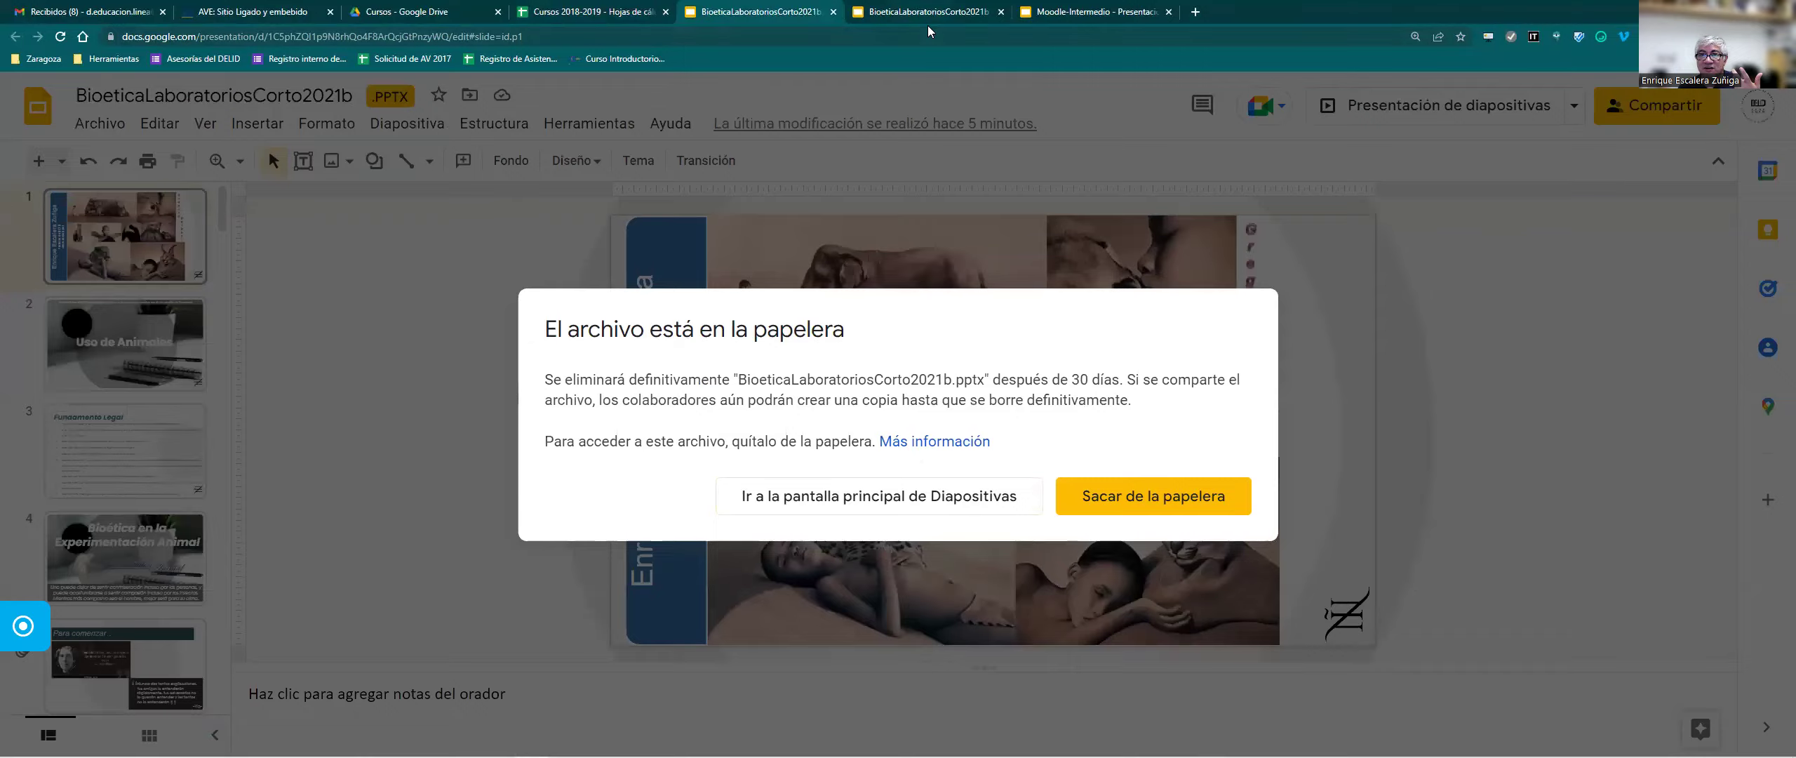
{"action": "left_click", "coordinate": [928, 28]}
{"action": "left_click", "coordinate": [96, 125]}
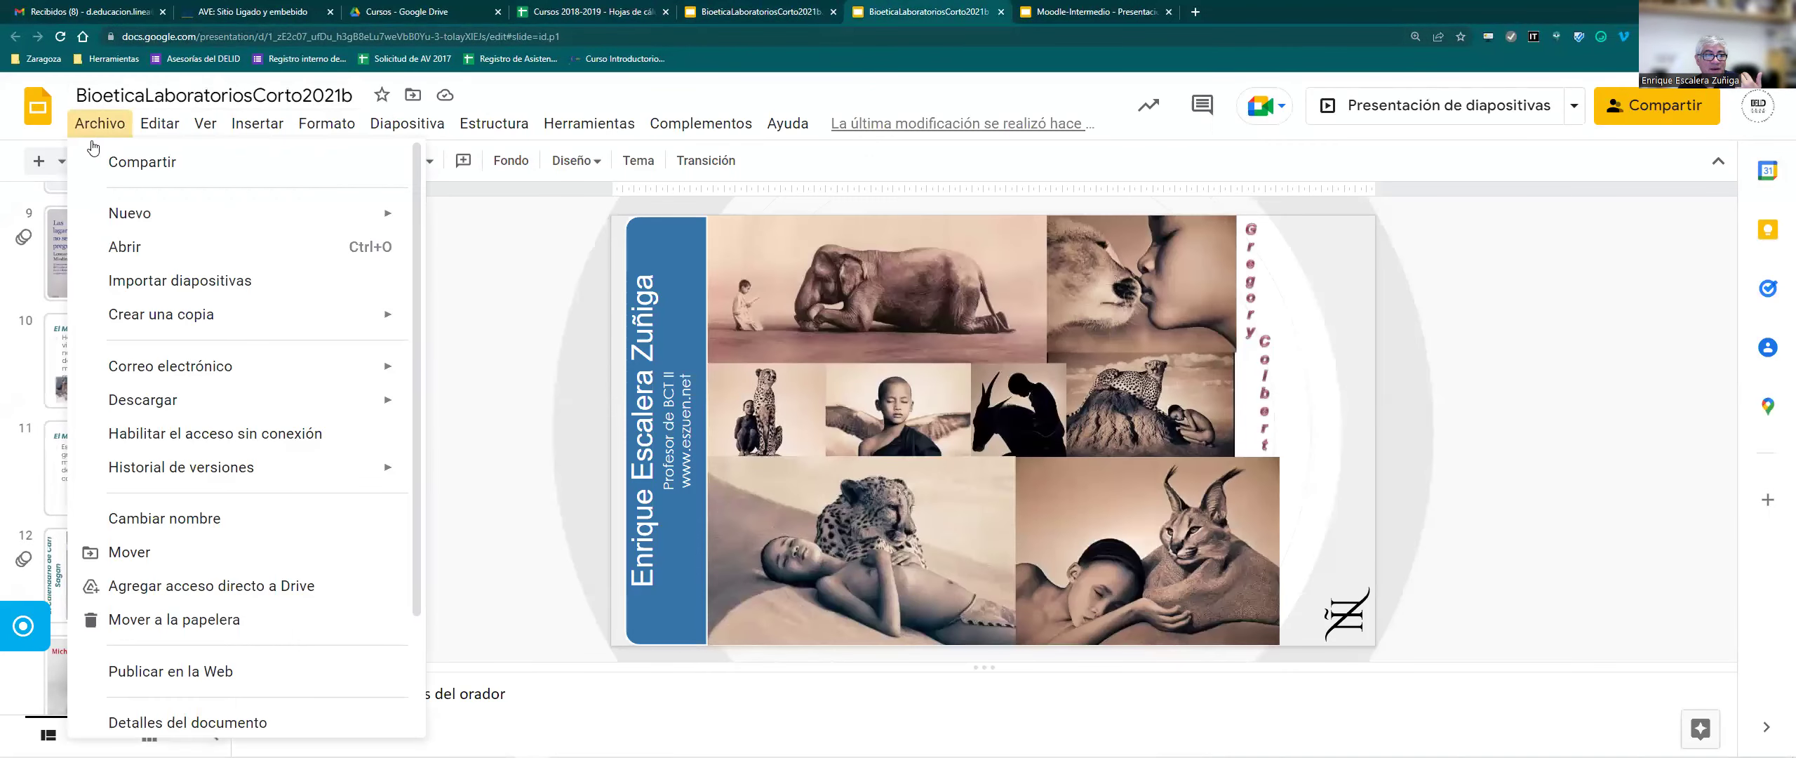
{"action": "left_click", "coordinate": [359, 594]}
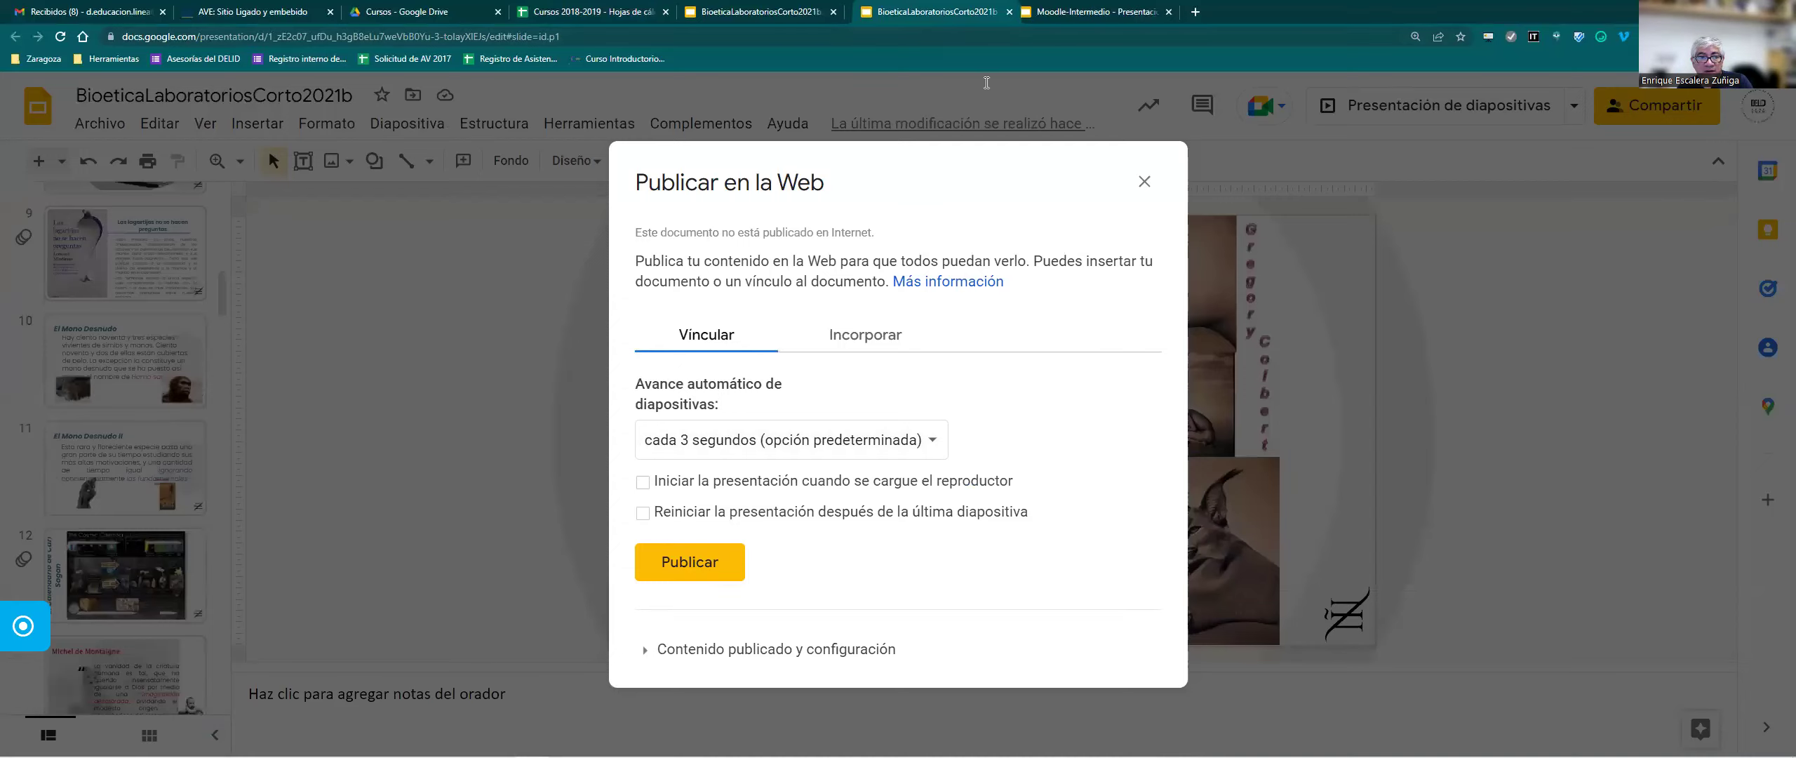
{"action": "key", "text": "alt+Tab"}
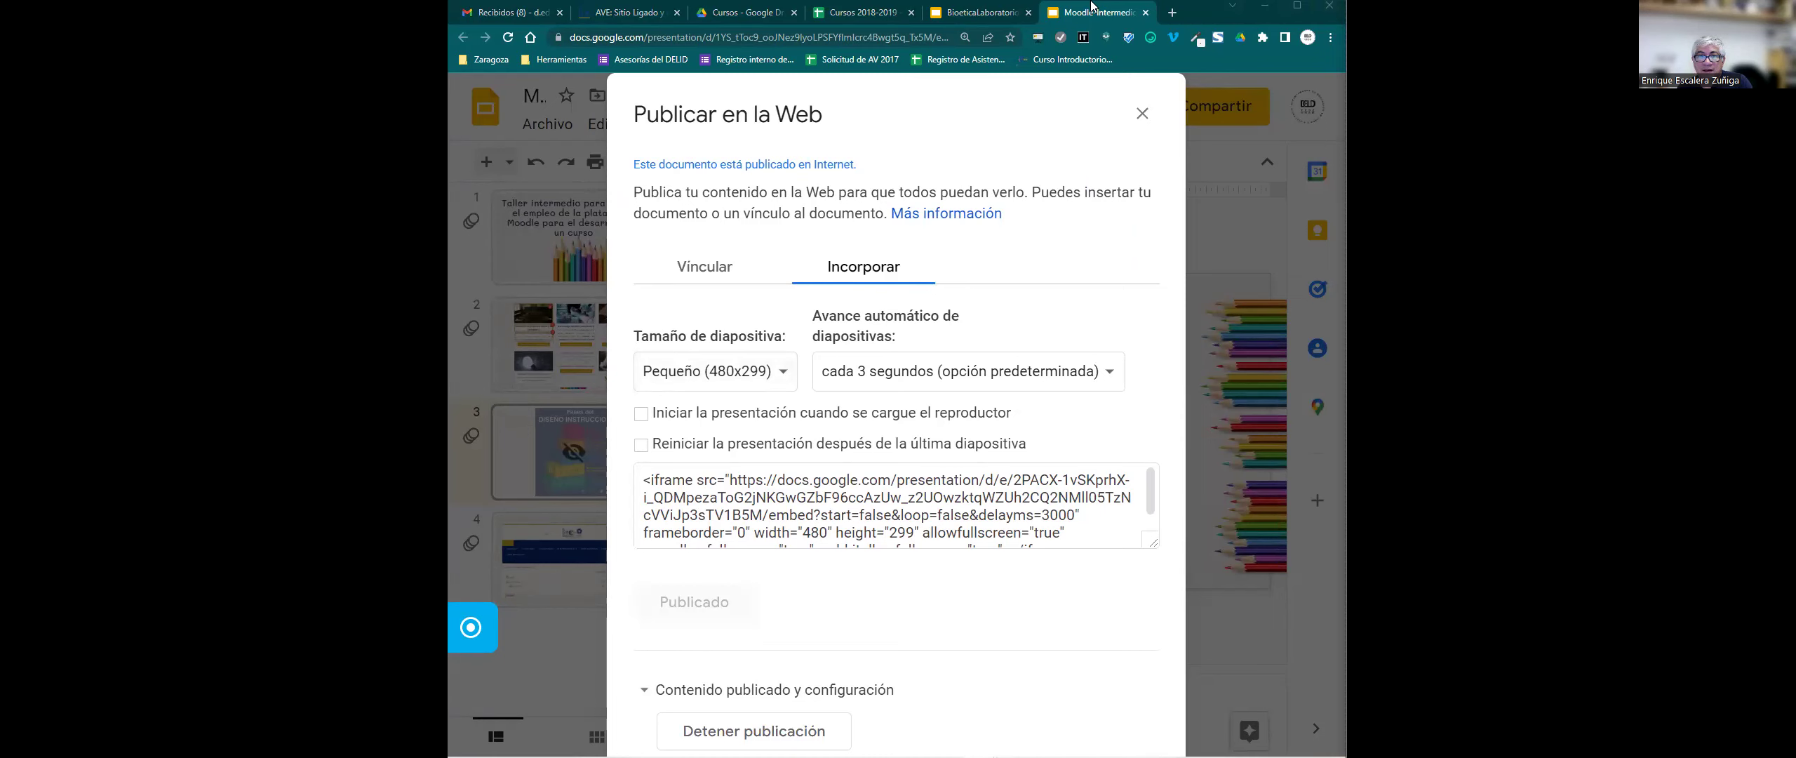
{"action": "key", "text": "alt+Tab"}
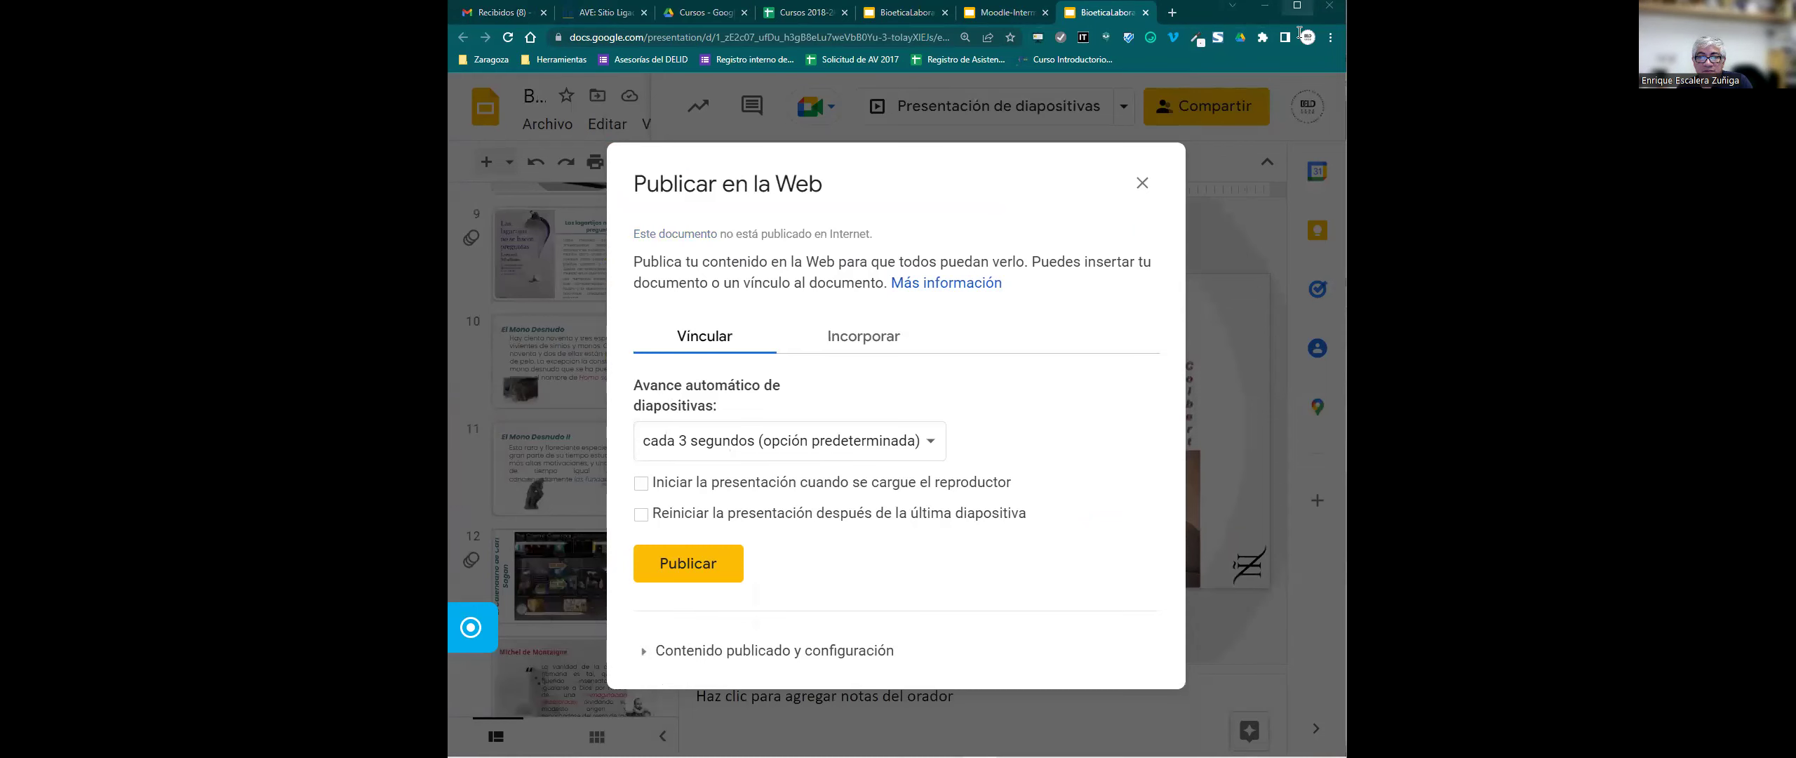
{"action": "left_click", "coordinate": [1297, 6]}
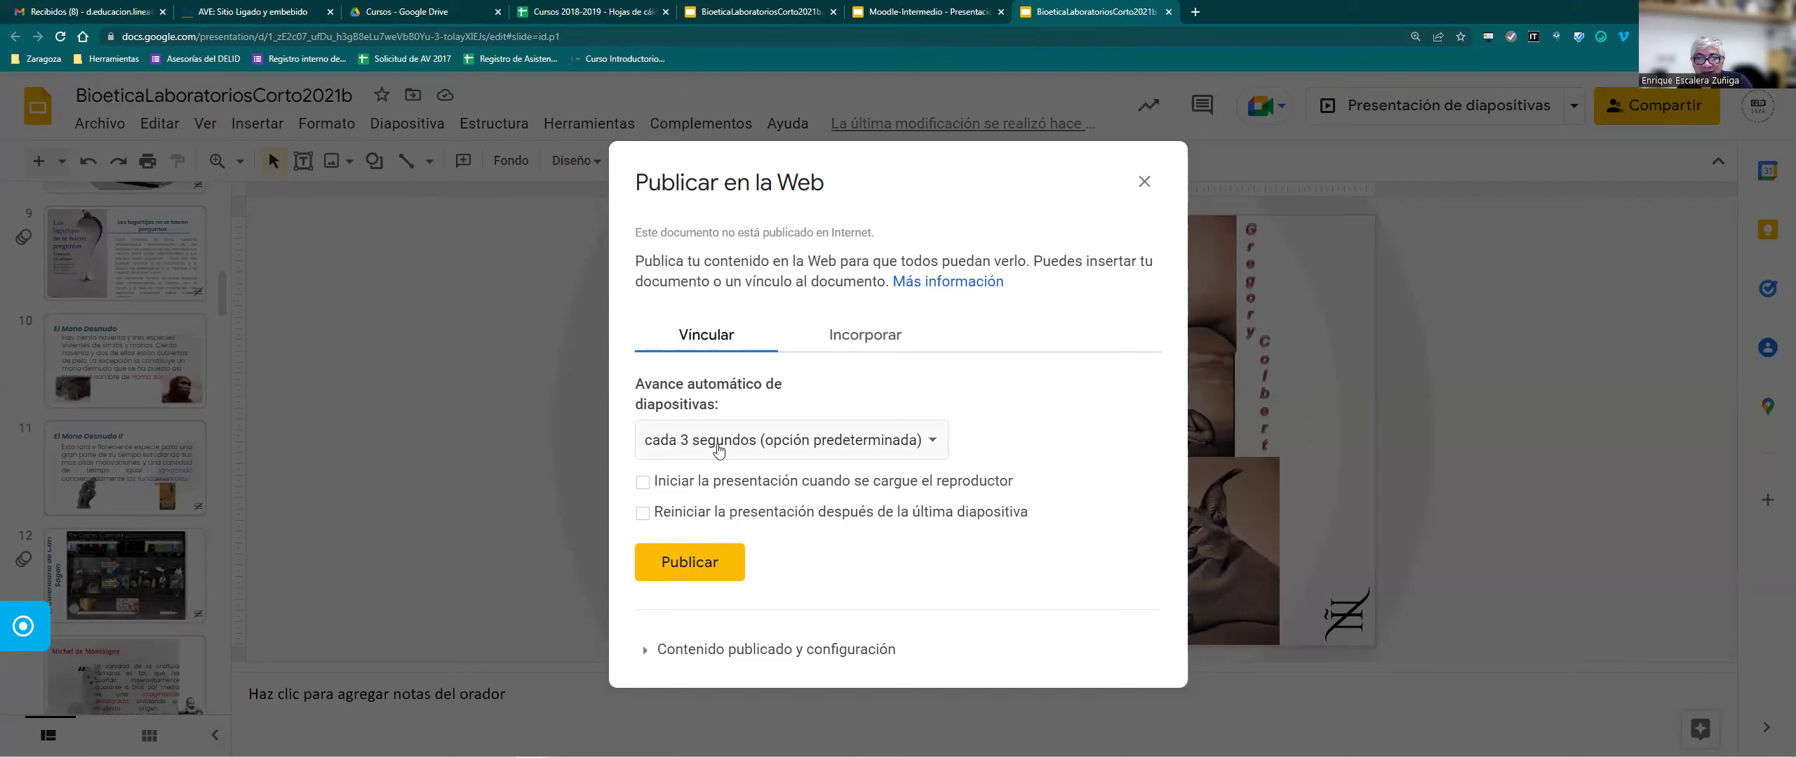
{"action": "left_click", "coordinate": [880, 337]}
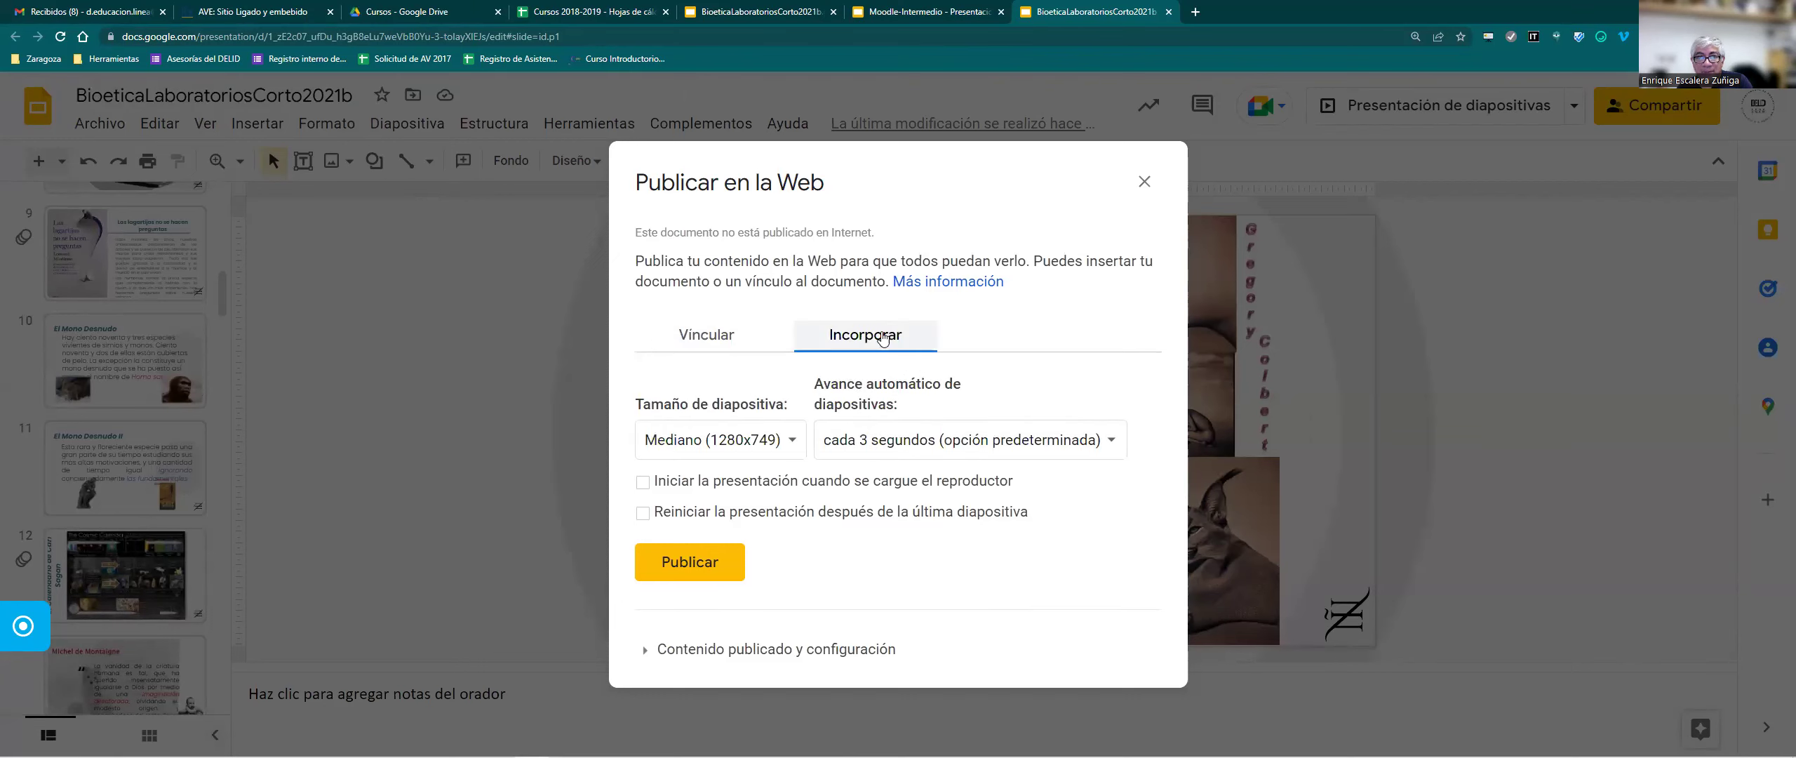
In the publish-to-web settings of Cursos 2018-2019, choose only the Bioética sheet as a web page link, then return to the Cursos folder.
{"action": "left_click", "coordinate": [603, 9]}
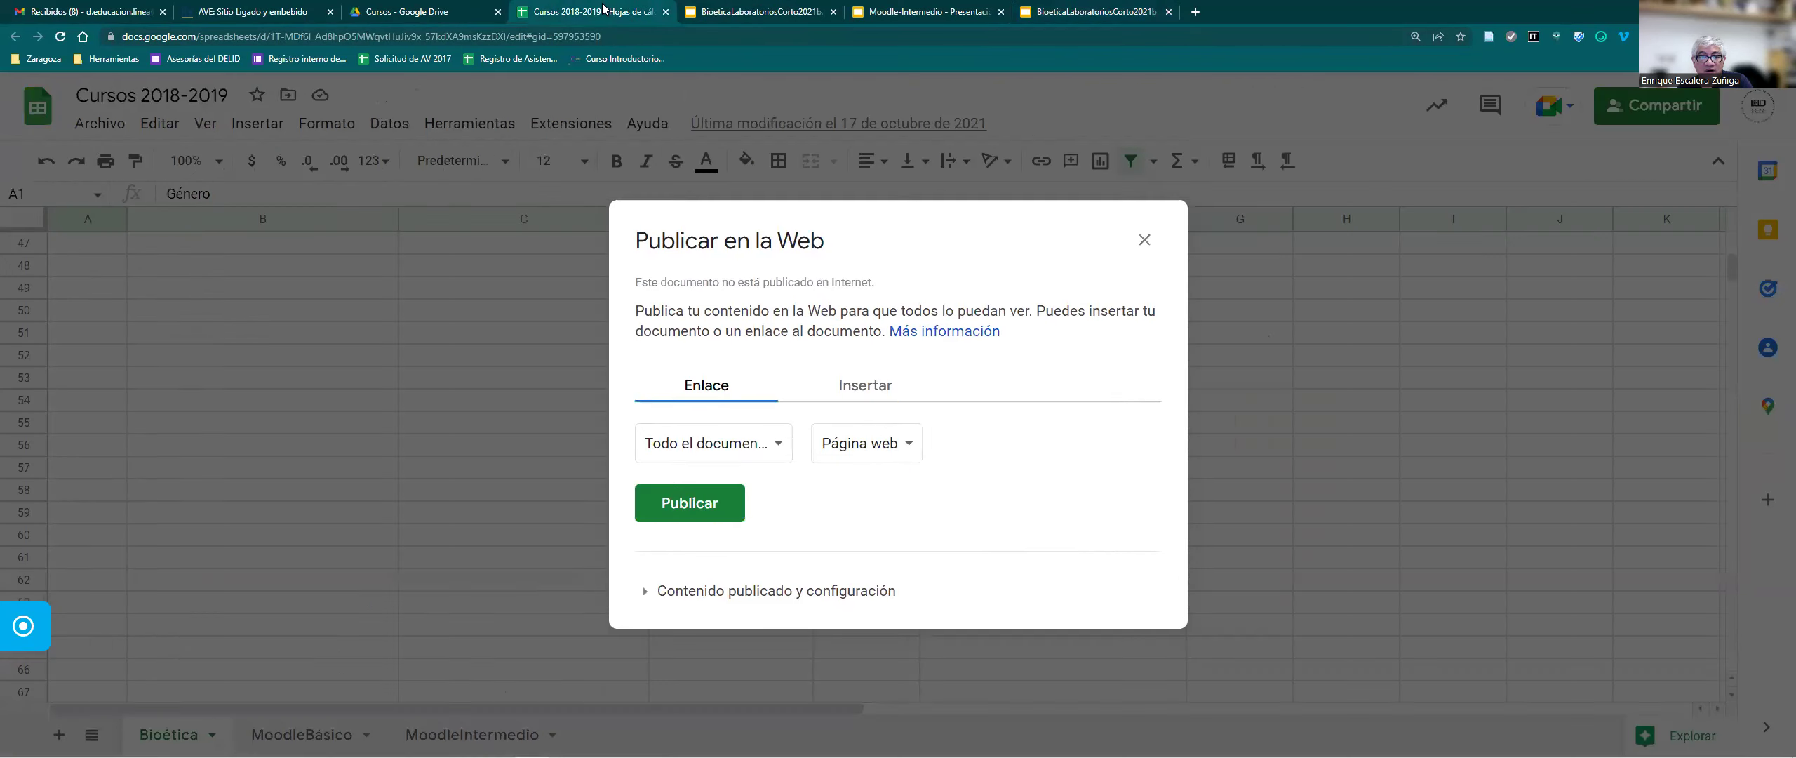
{"action": "left_click", "coordinate": [863, 386]}
{"action": "left_click", "coordinate": [751, 390]}
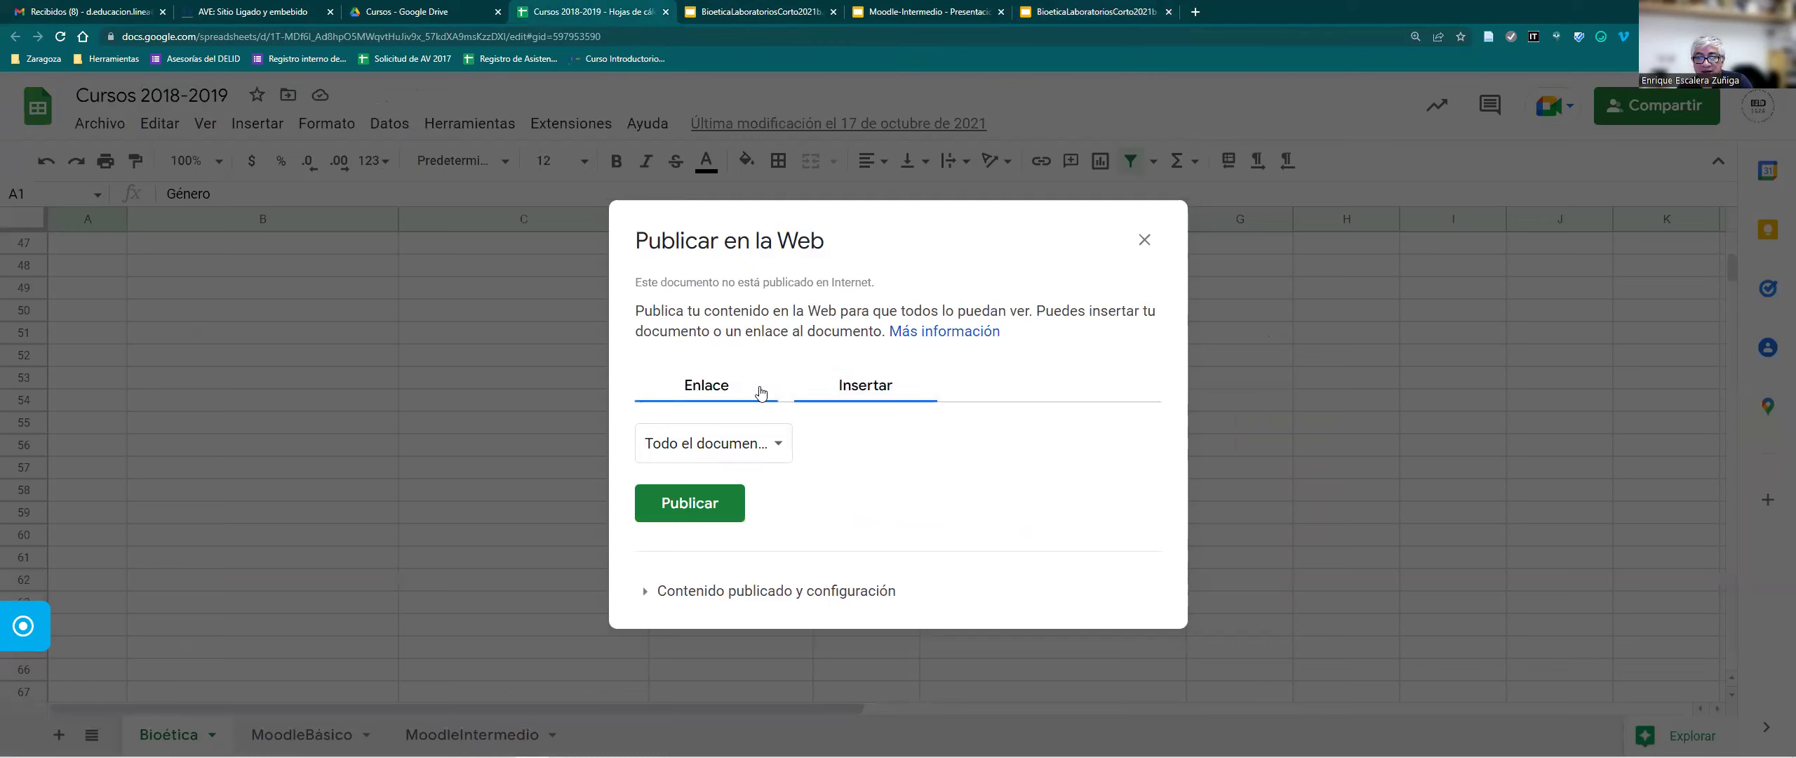
{"action": "left_click", "coordinate": [752, 435]}
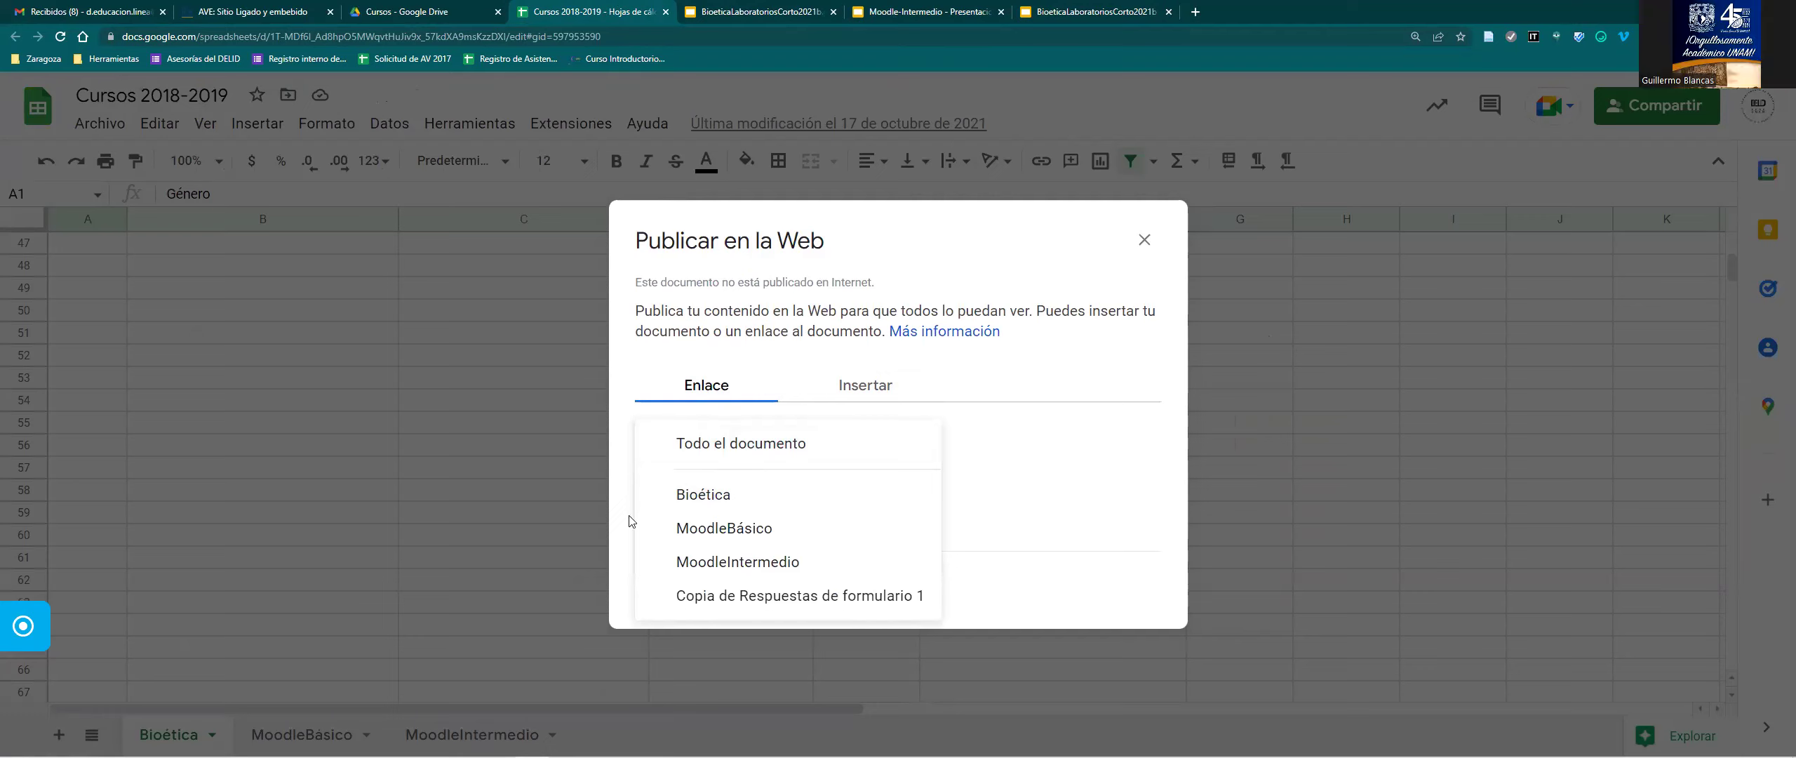
{"action": "left_click", "coordinate": [727, 503]}
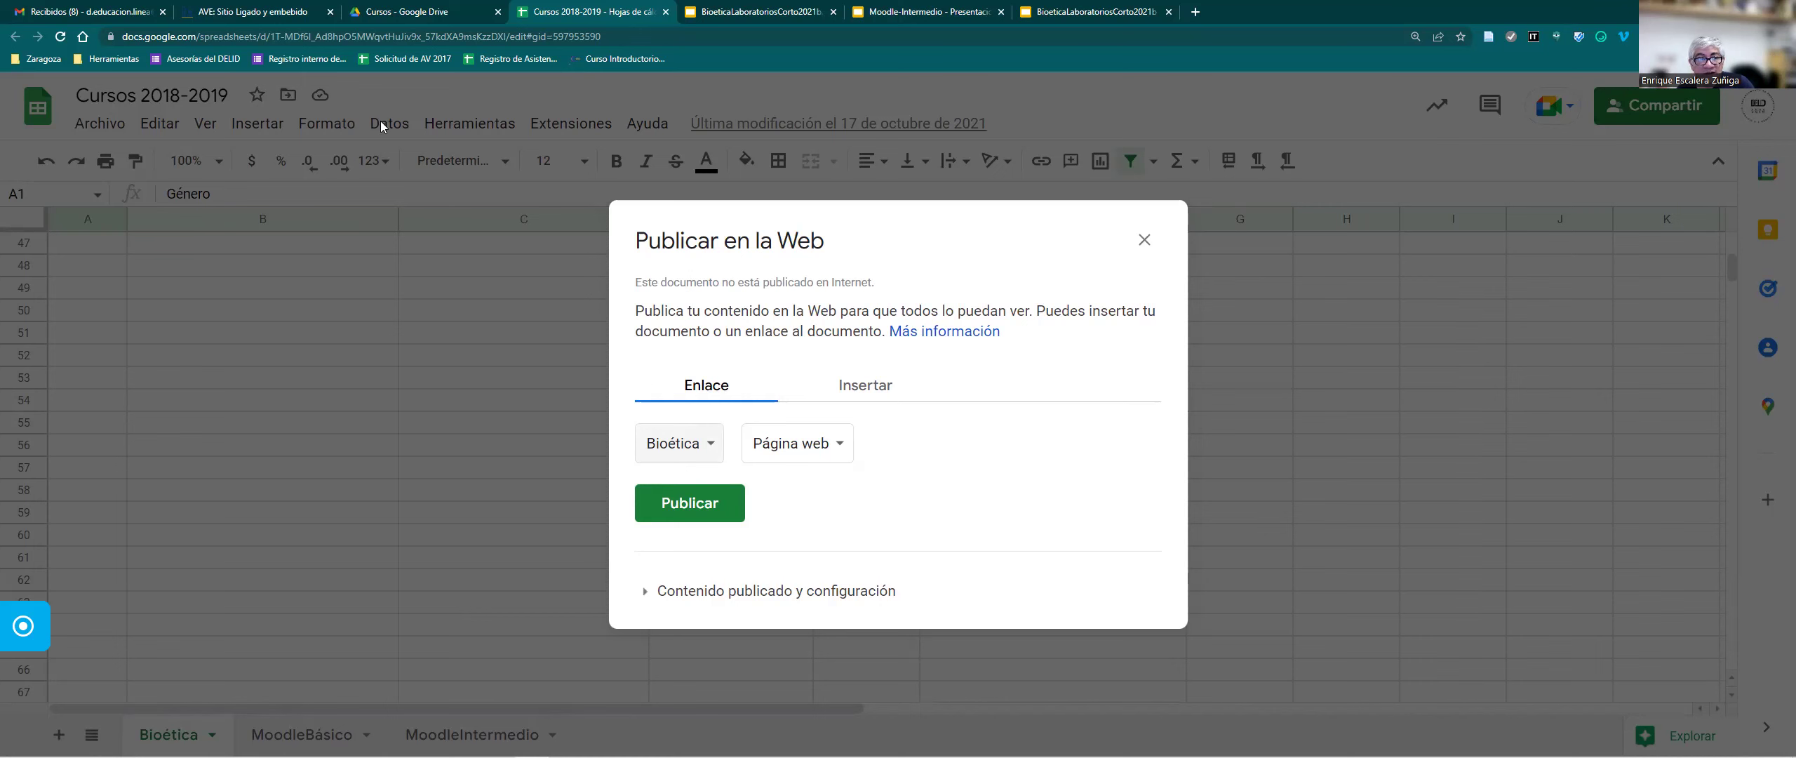
{"action": "left_click", "coordinate": [384, 13]}
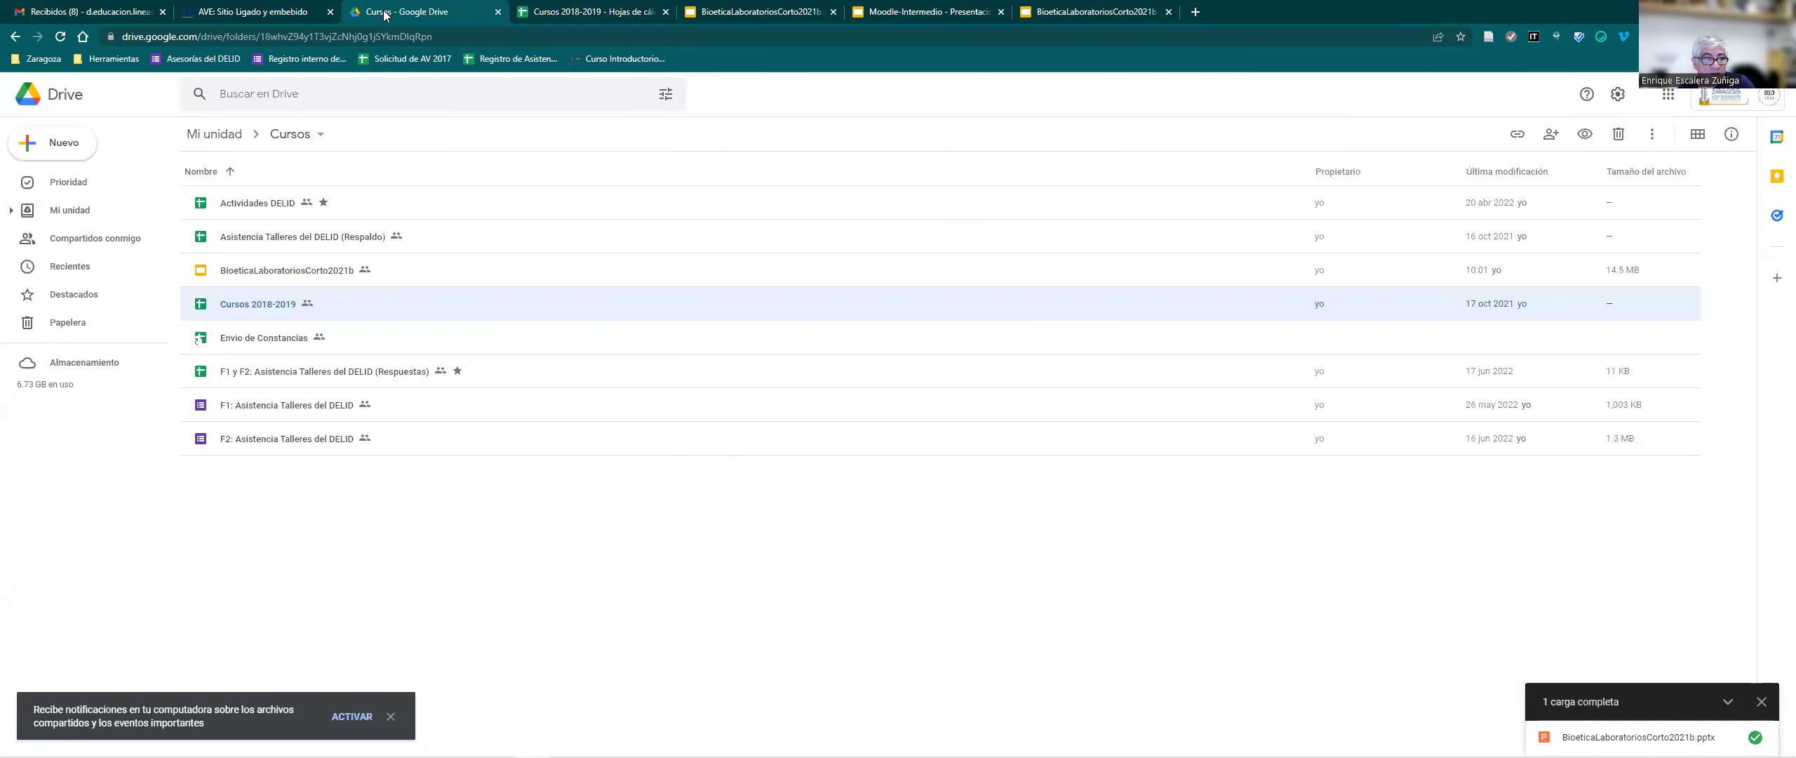
Restore the Google Docs file Calendarización_propuesta_junio_2020 from the Drive trash and skim through its contents.
{"action": "left_click", "coordinate": [105, 323]}
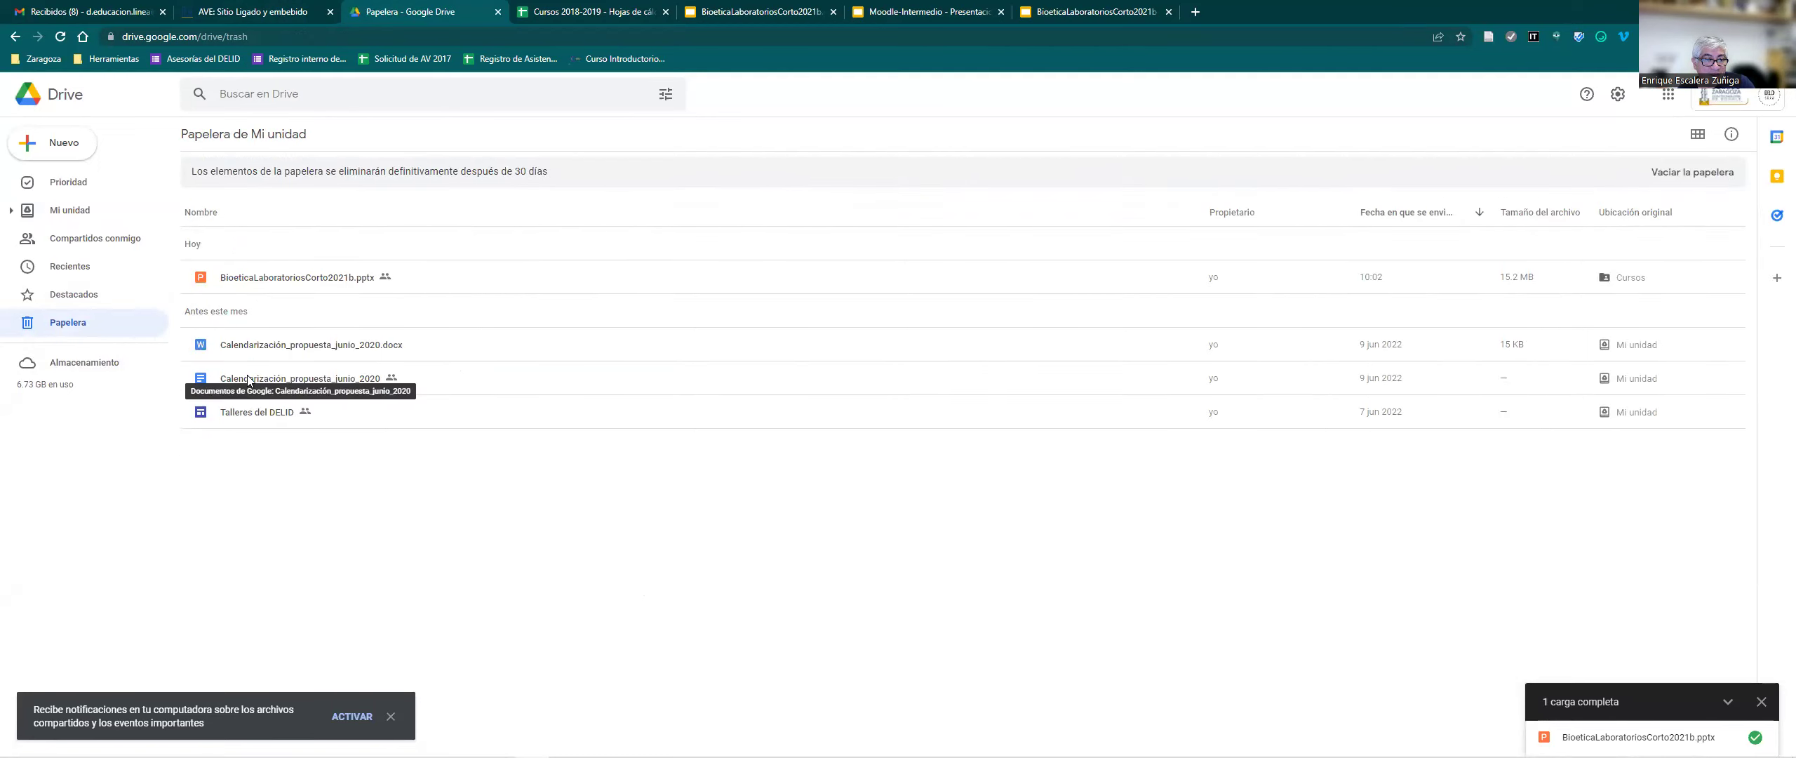
{"action": "double_click", "coordinate": [248, 378]}
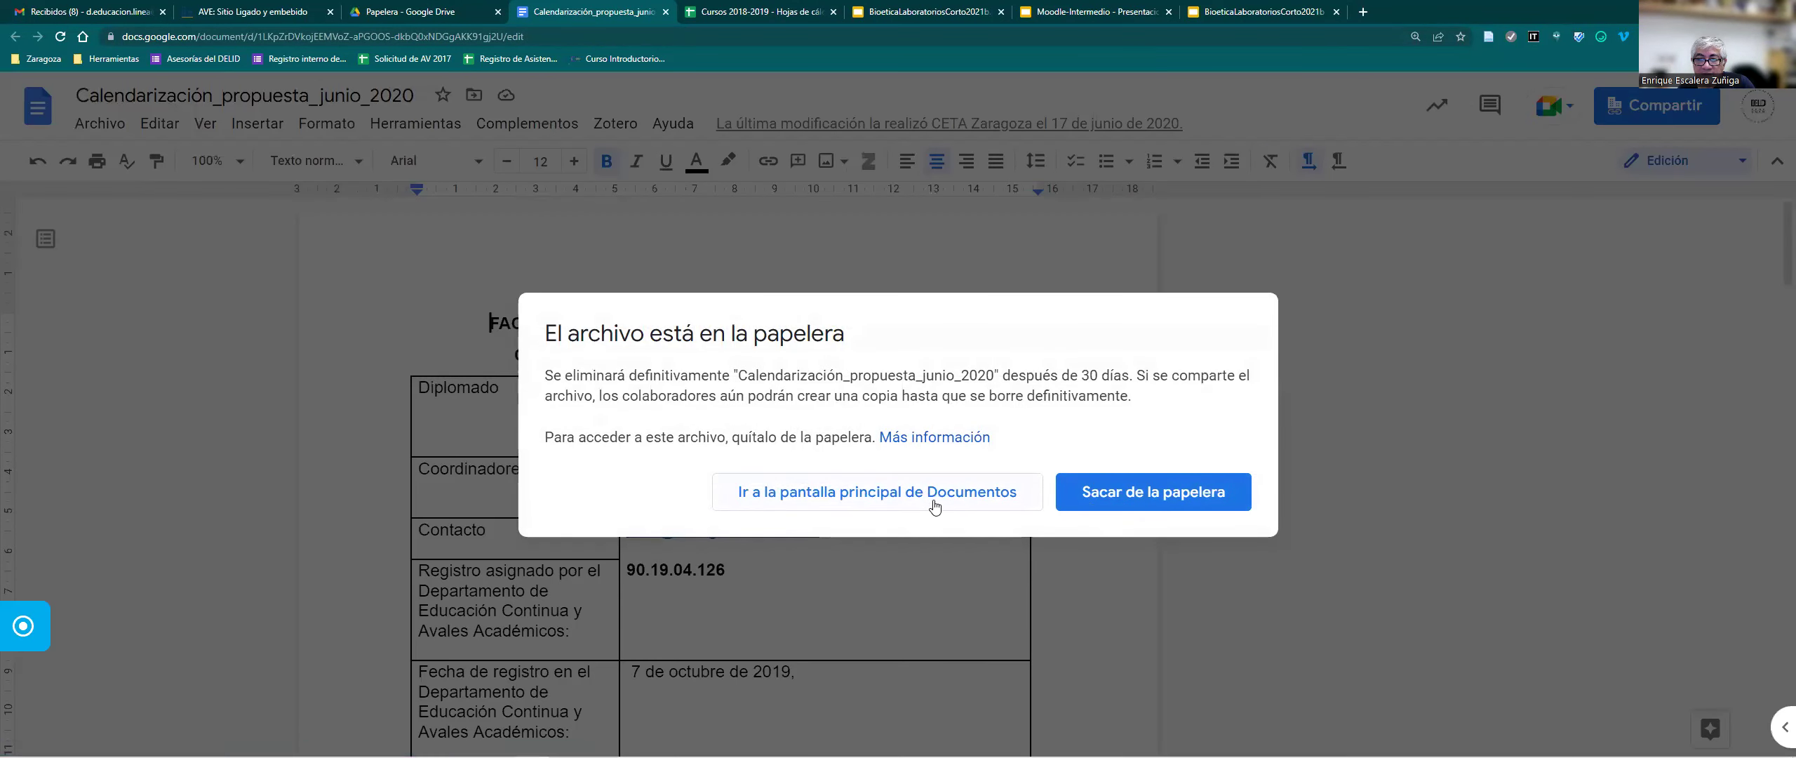
{"action": "left_click", "coordinate": [1059, 500]}
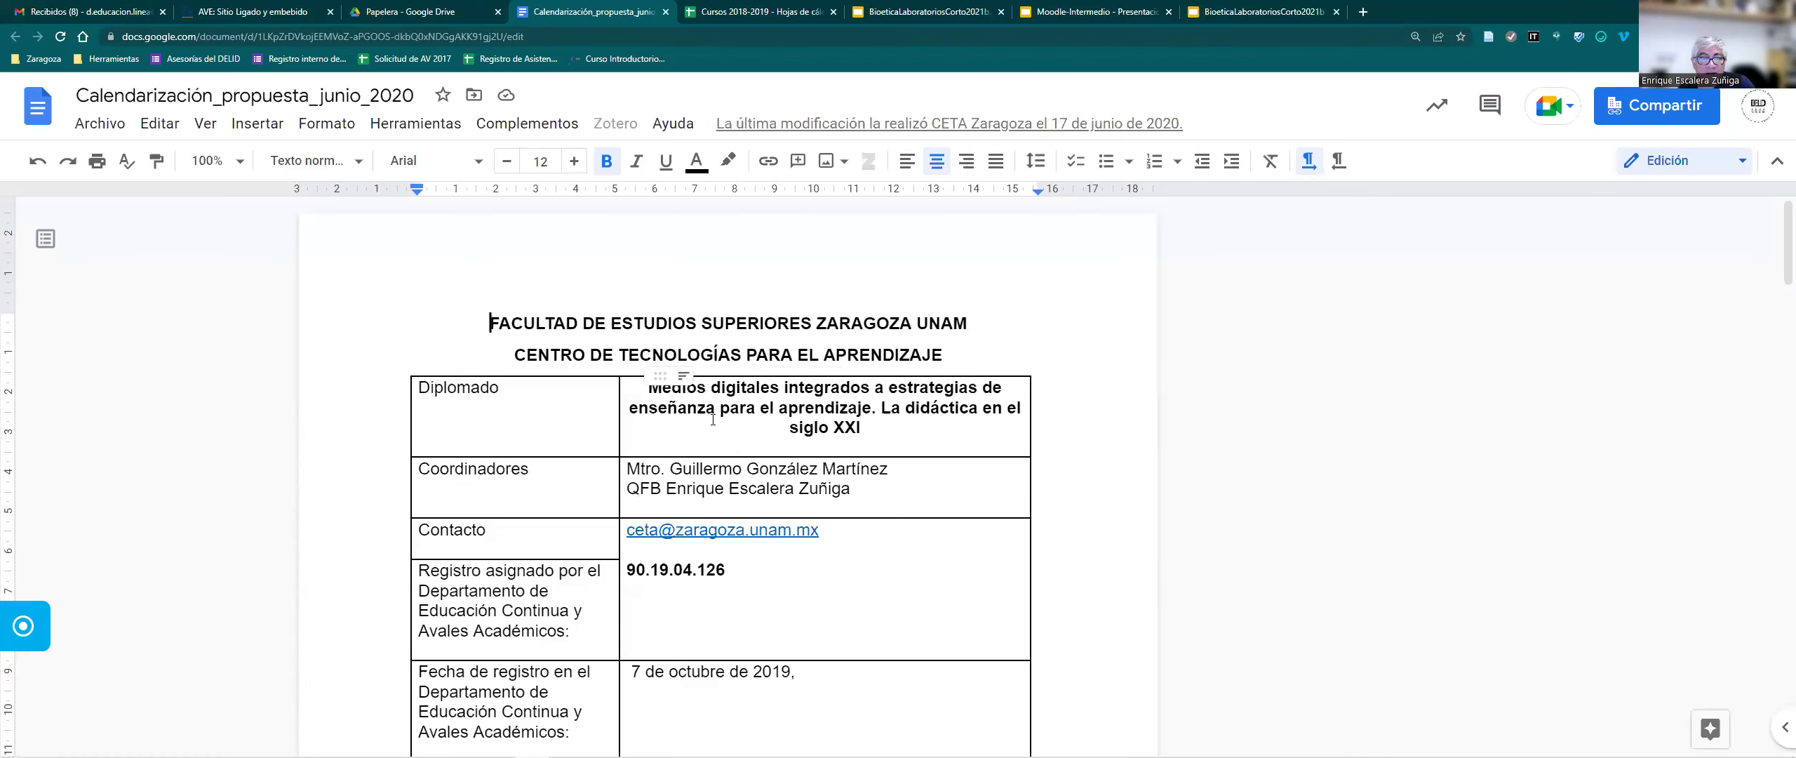
{"action": "scroll", "coordinate": [346, 331], "scroll_direction": "down", "scroll_amount": 5}
{"action": "scroll", "coordinate": [346, 330], "scroll_direction": "down", "scroll_amount": 2}
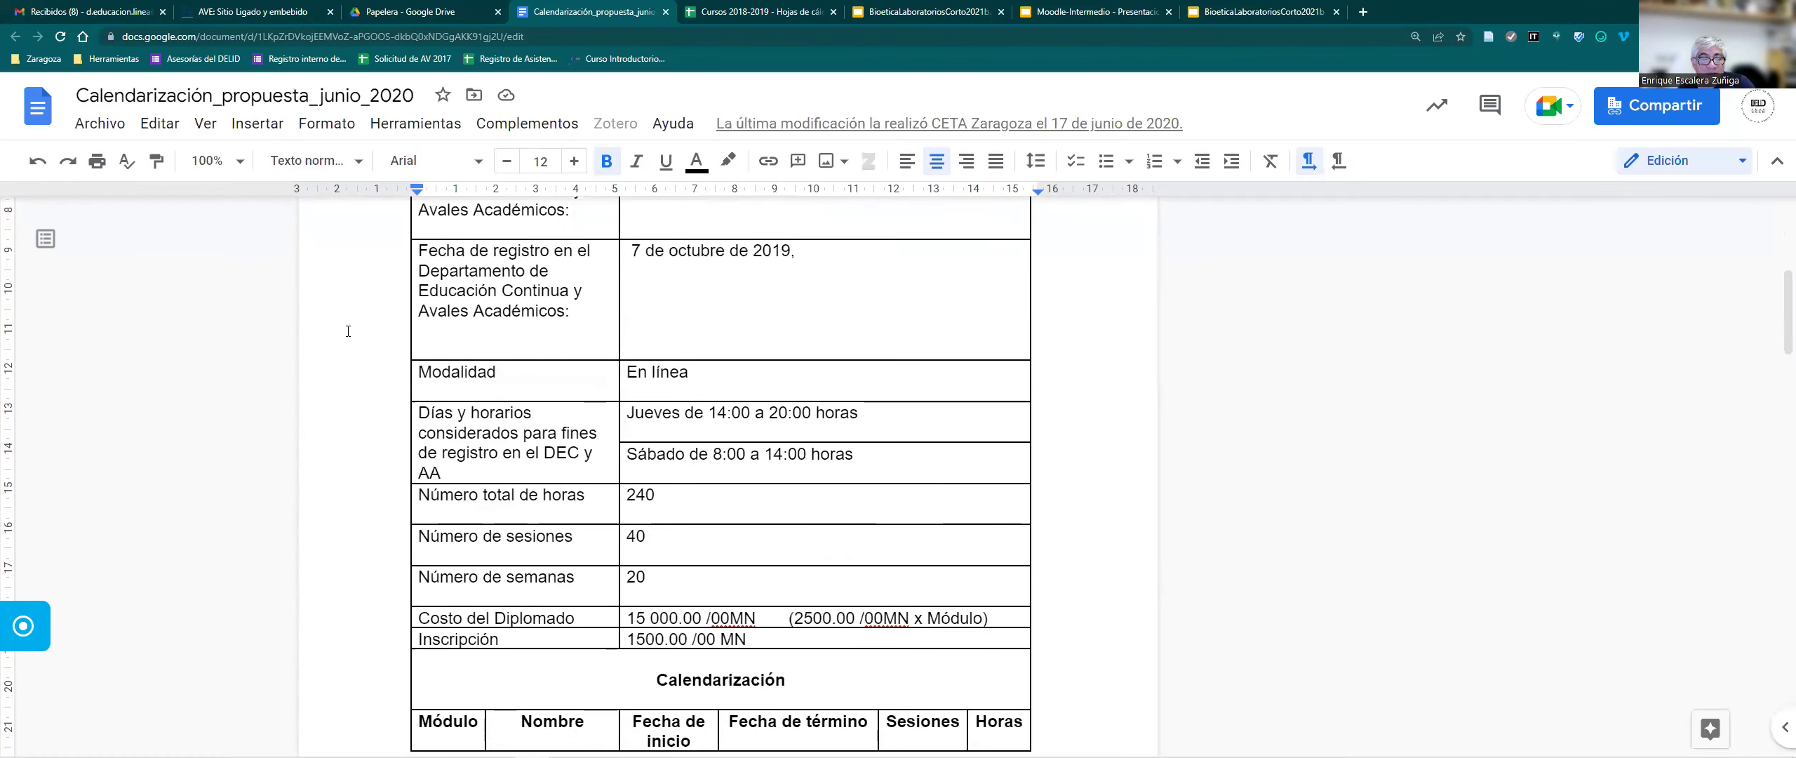
Bring up the publish-to-web settings of Calendarización_propuesta_junio_2020, then close the document without publishing it.
{"action": "left_click", "coordinate": [88, 132]}
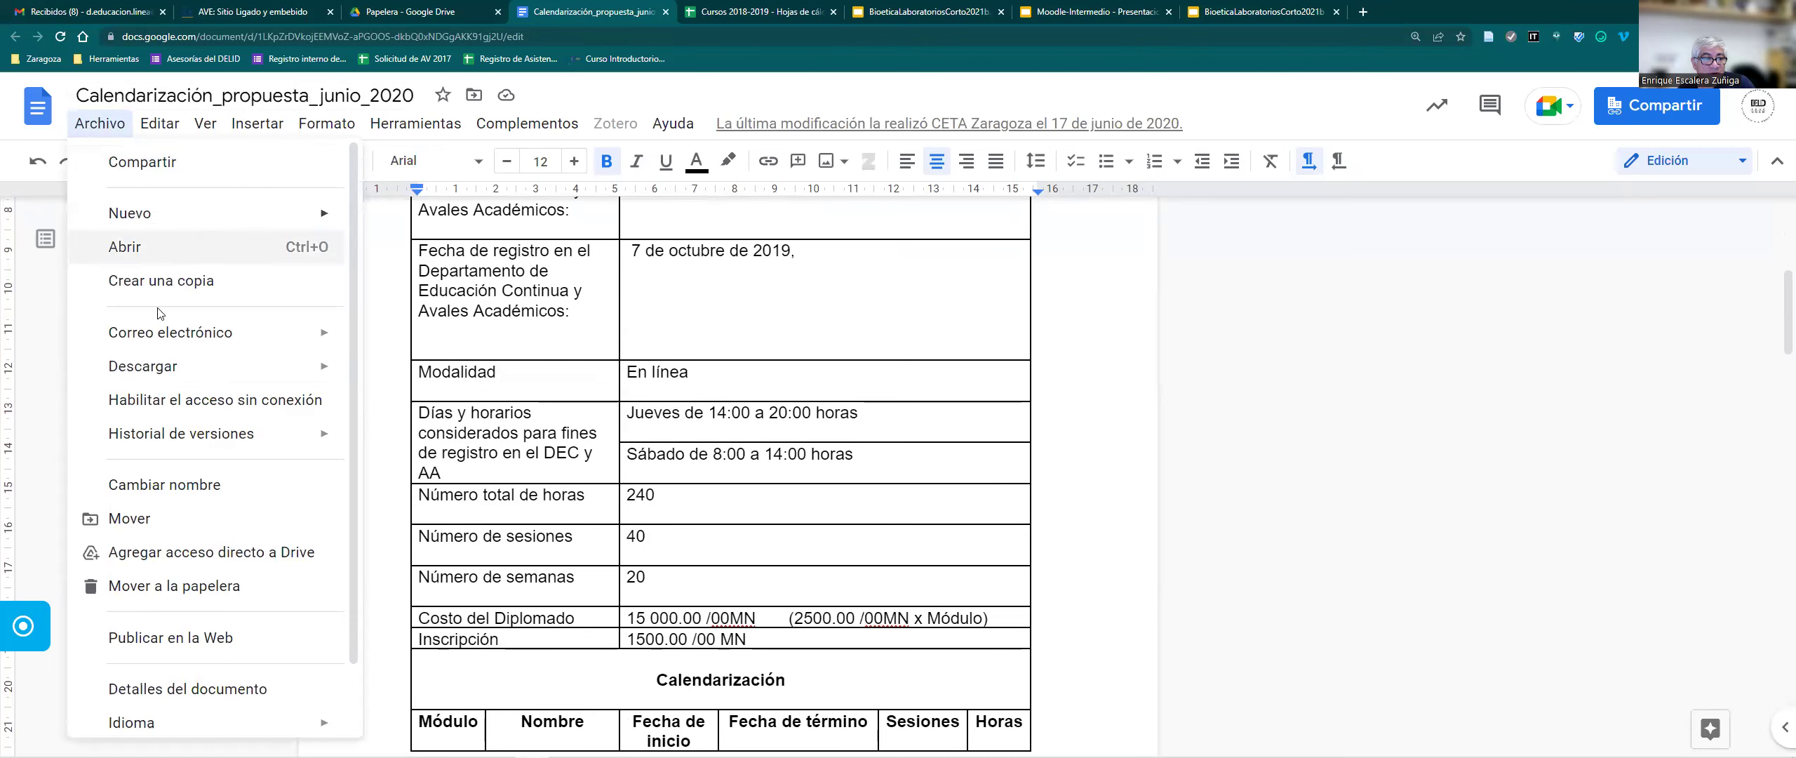
{"action": "mouse_move", "coordinate": [175, 453]}
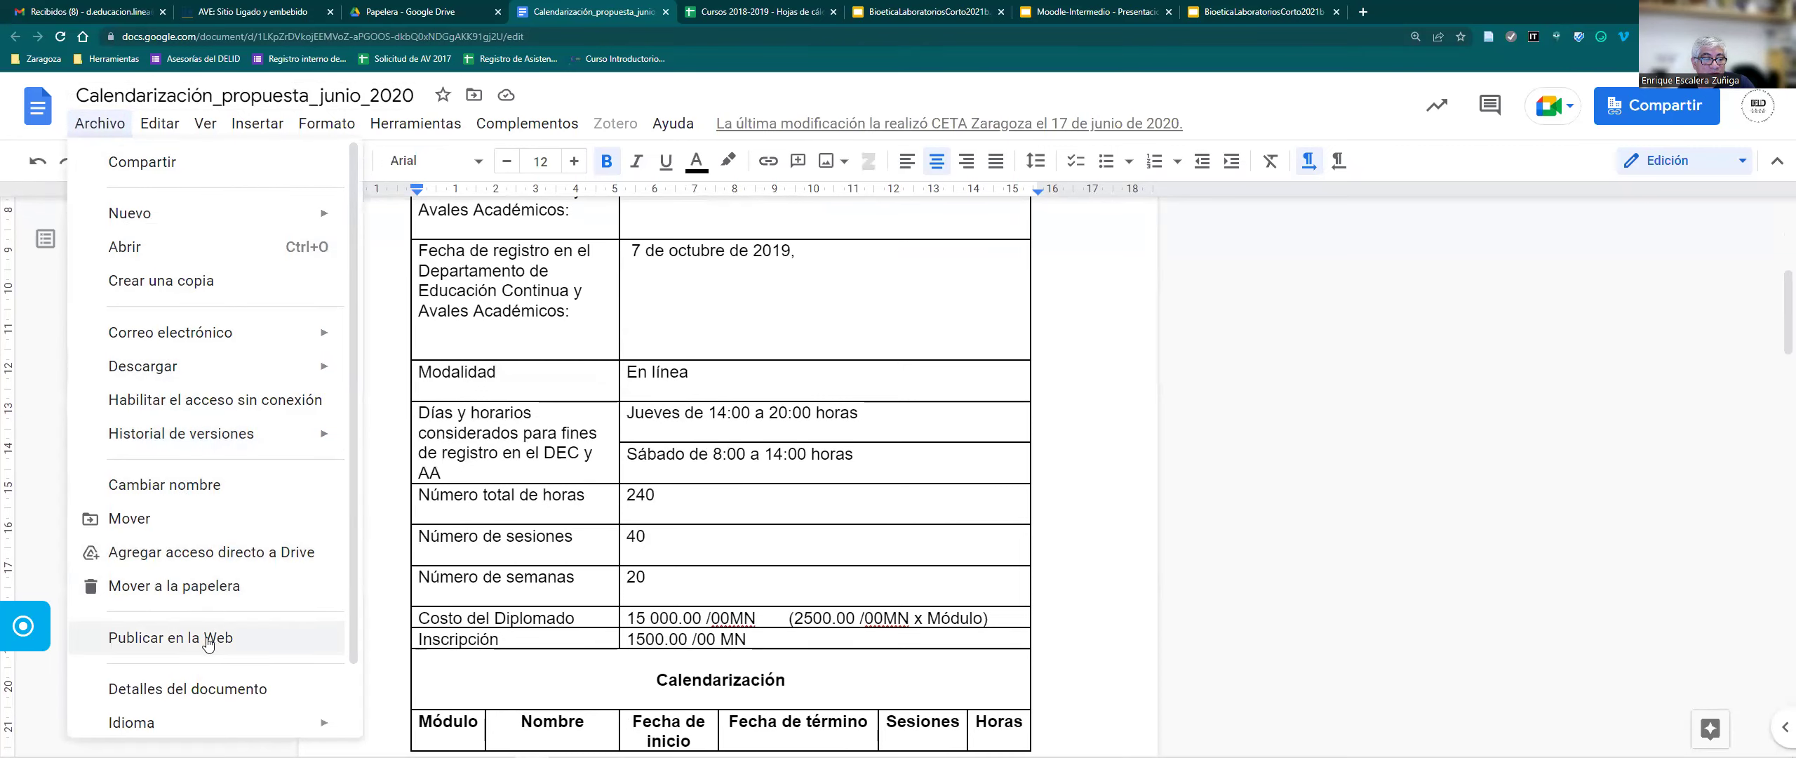
{"action": "left_click", "coordinate": [208, 635]}
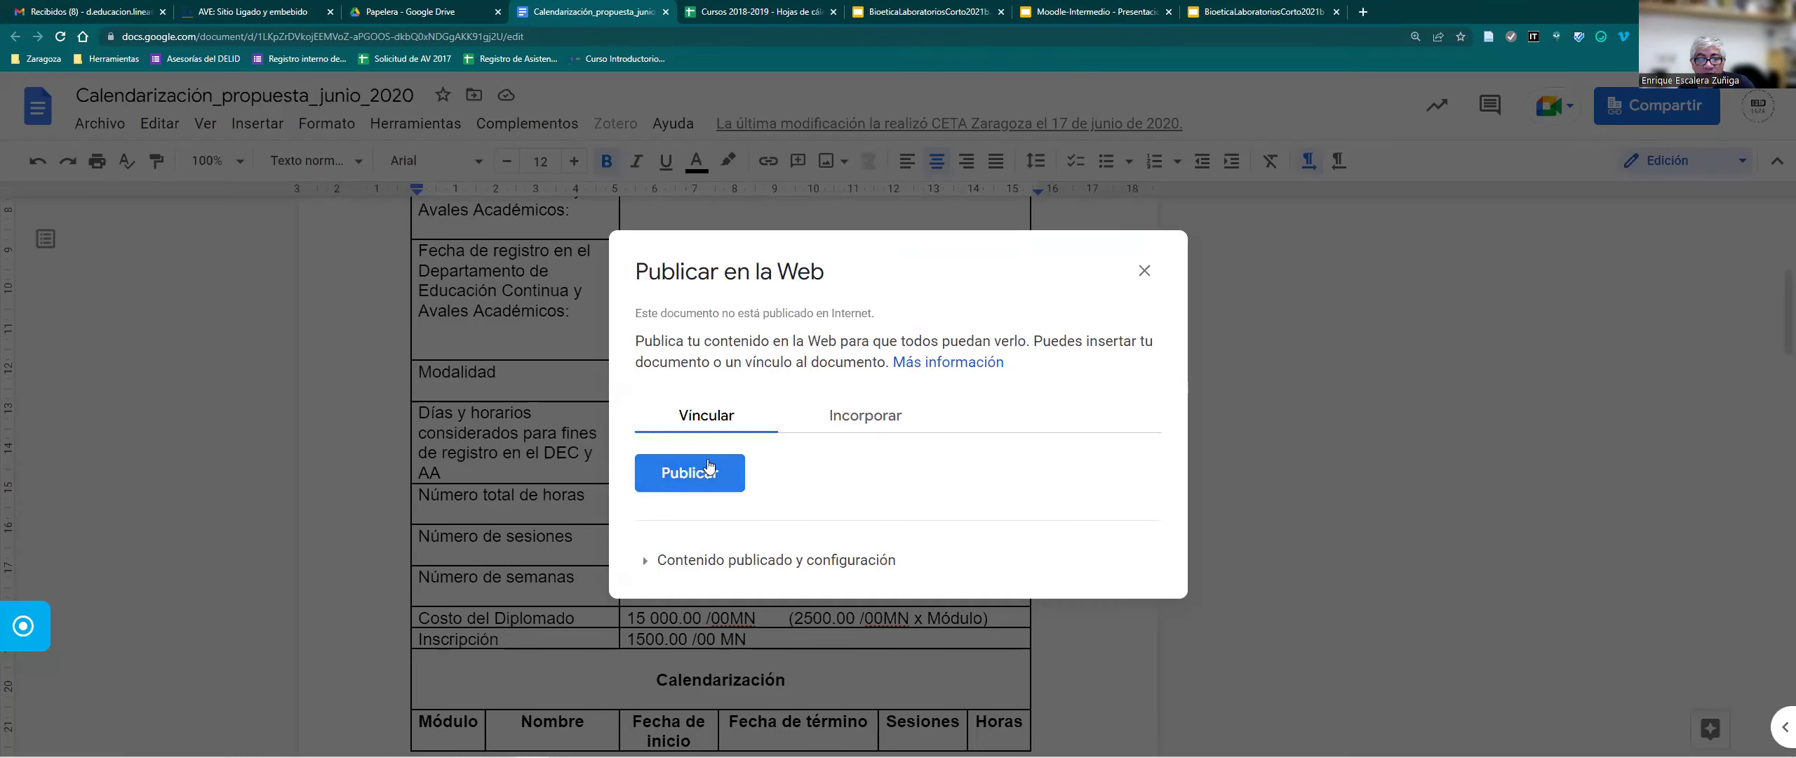
{"action": "left_click", "coordinate": [841, 421]}
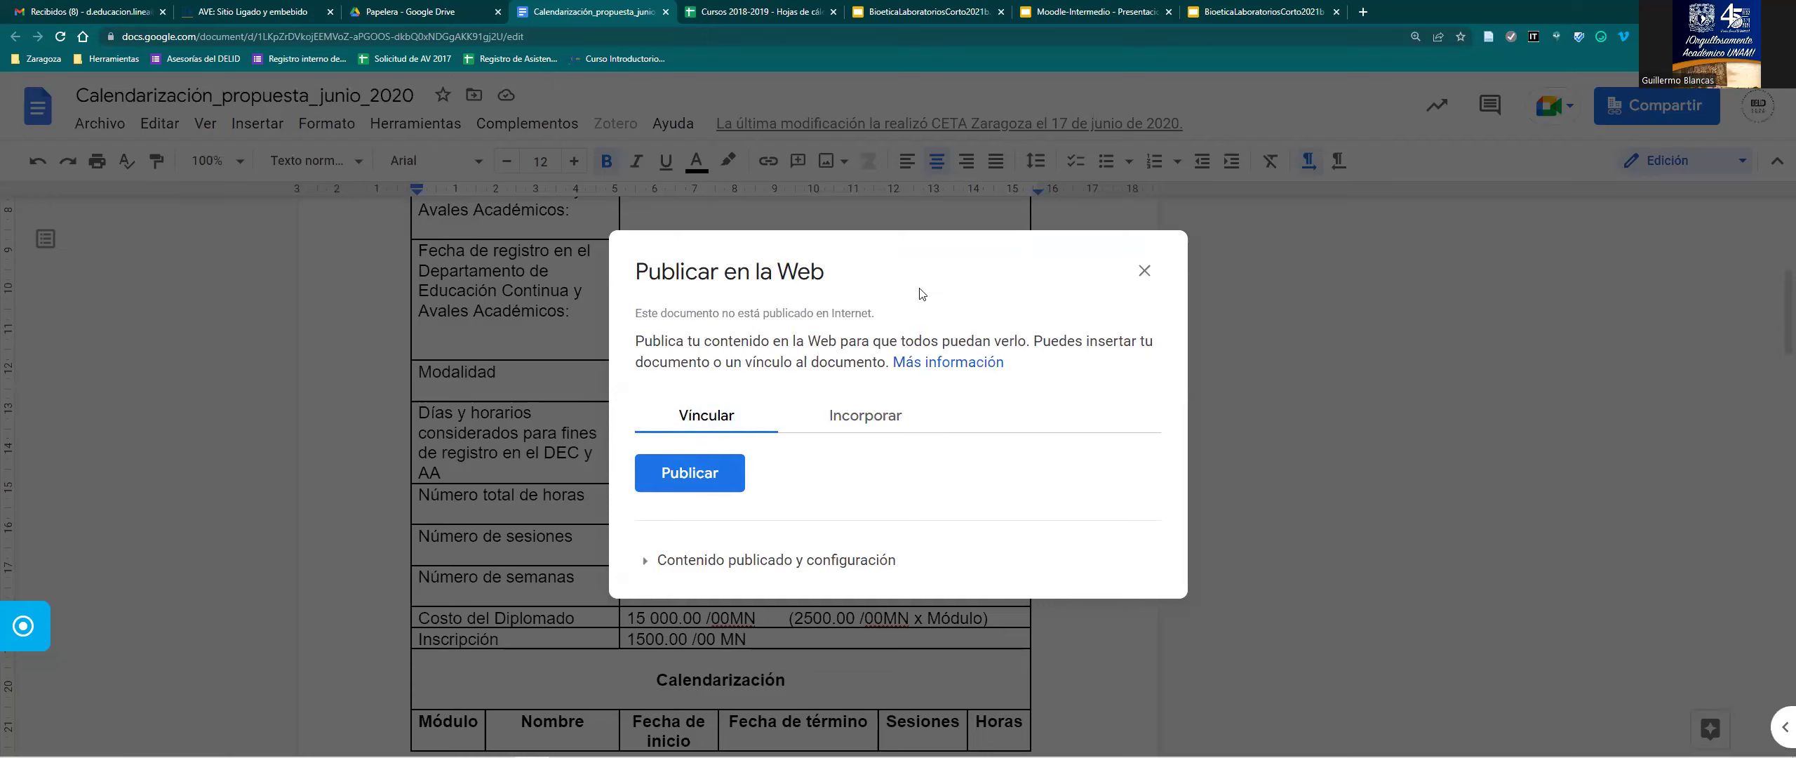
{"action": "left_click", "coordinate": [664, 12]}
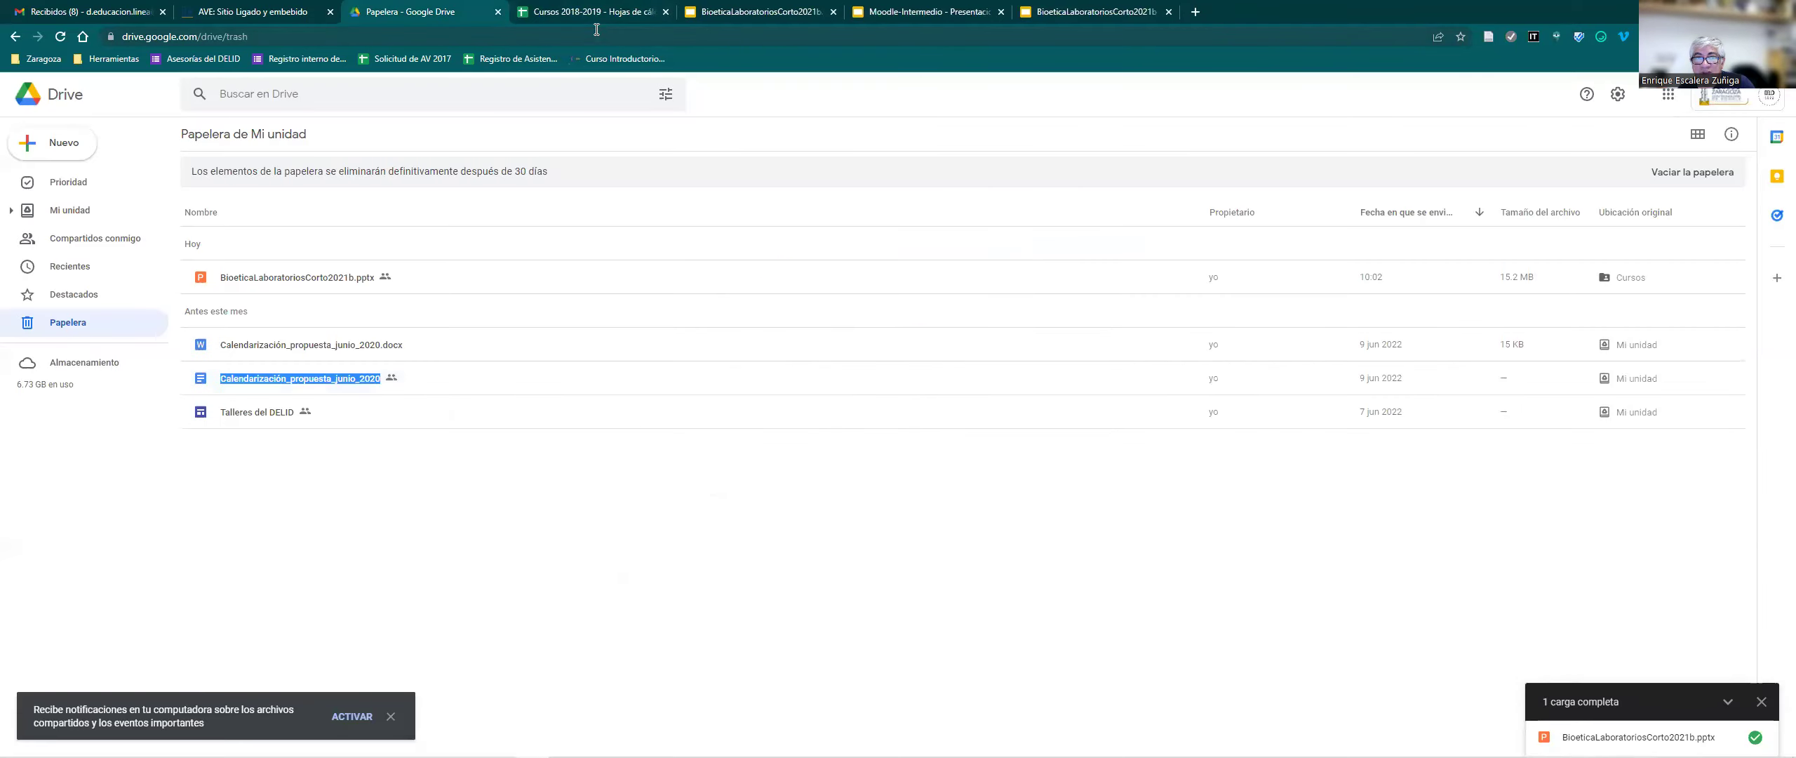
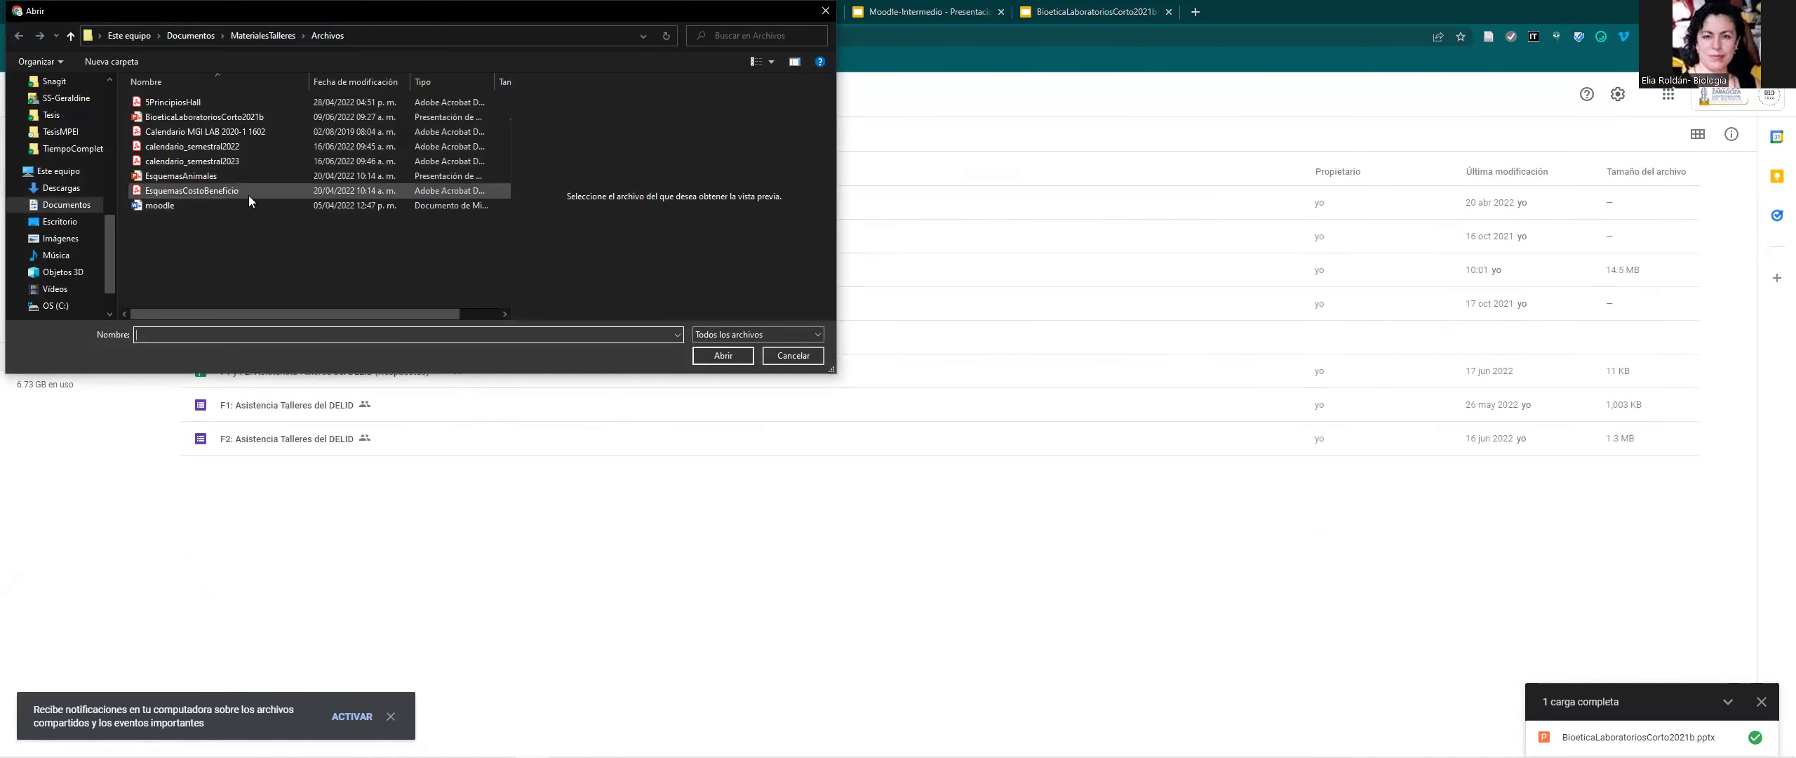
Upload calendario_semestral2022.pdf to the Cursos folder and open its preview.
{"action": "left_click", "coordinate": [254, 149]}
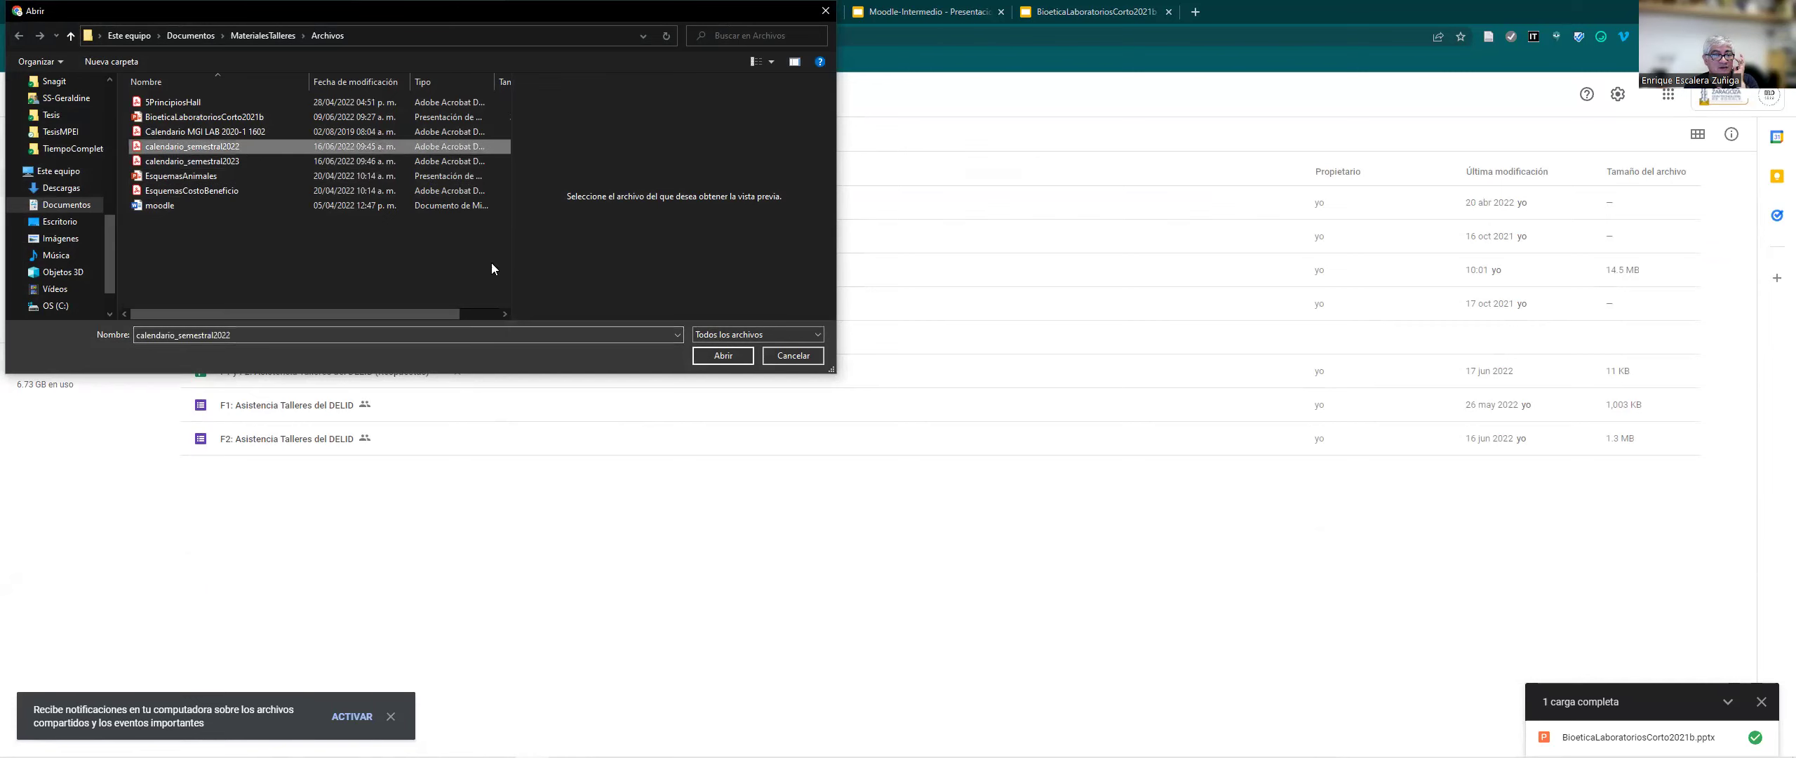
{"action": "left_click", "coordinate": [701, 356]}
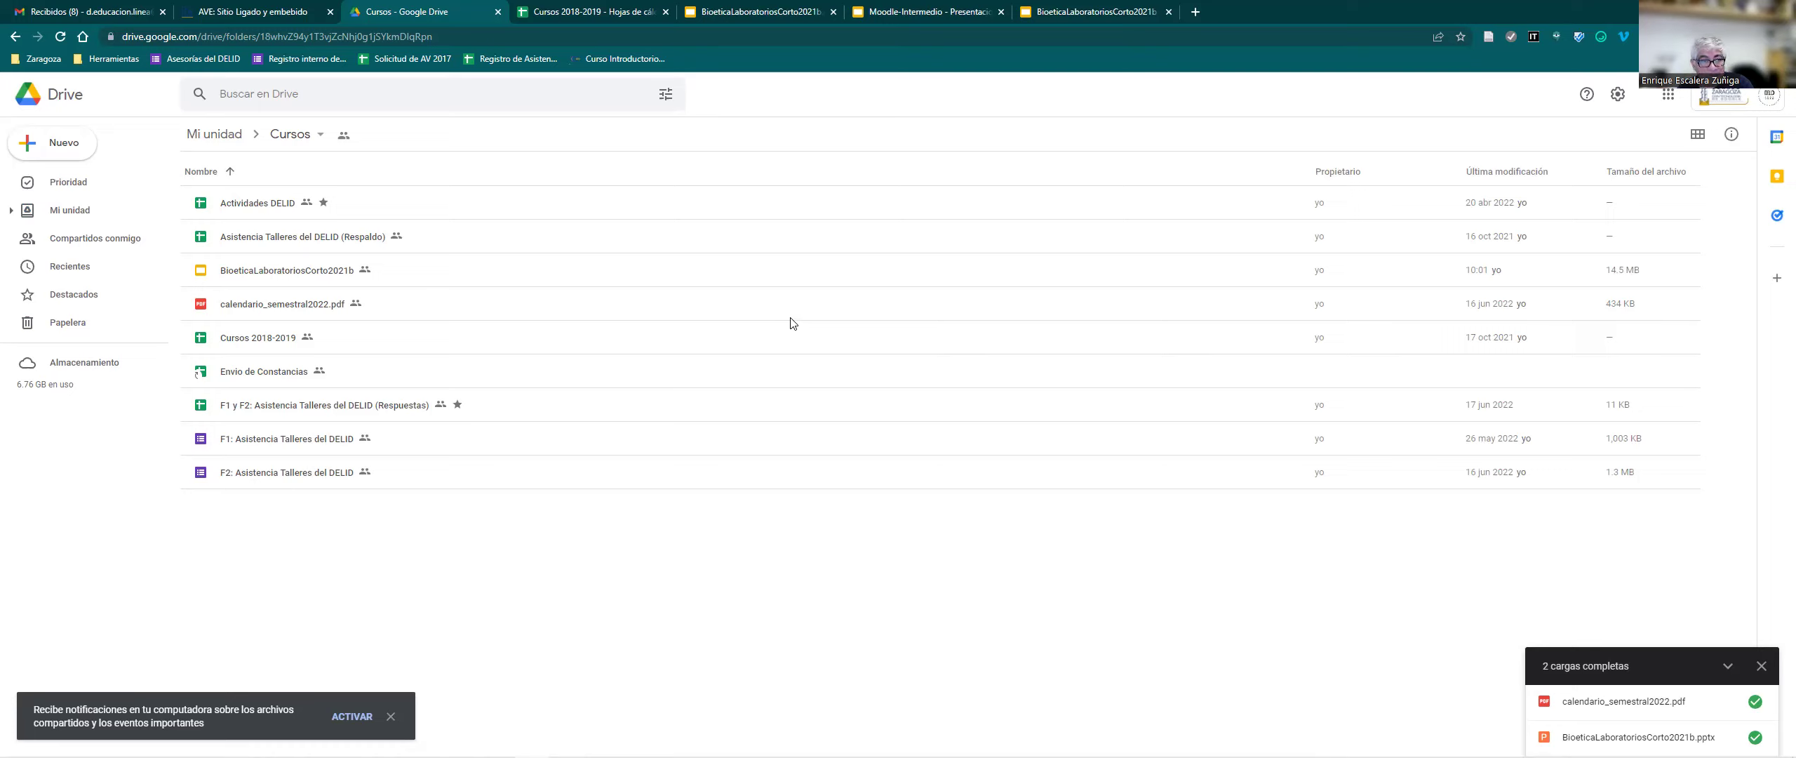
{"action": "double_click", "coordinate": [416, 309]}
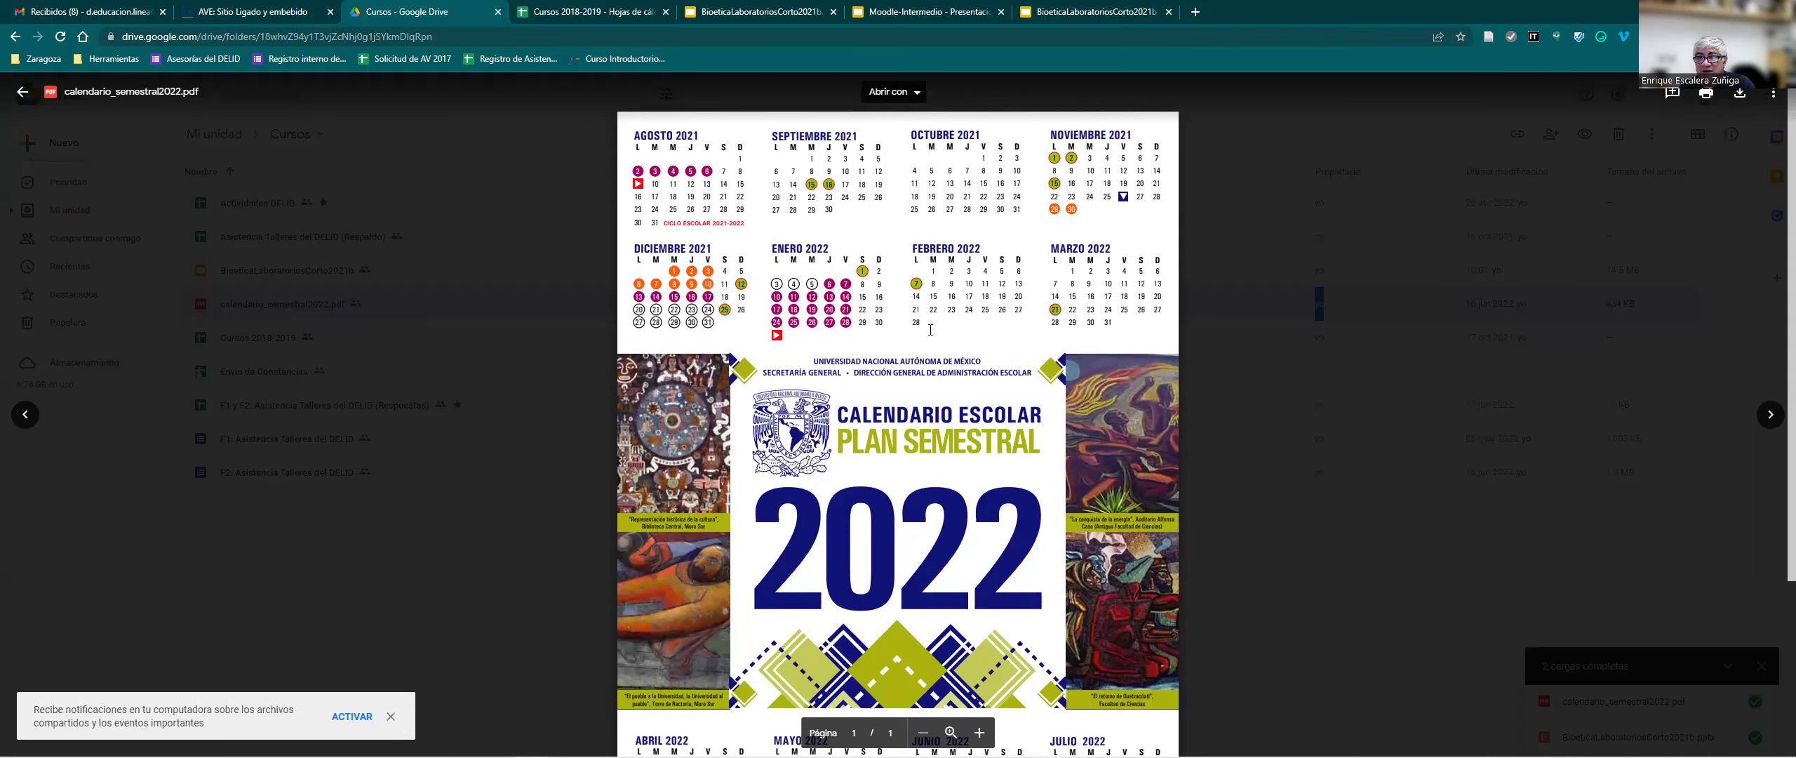
{"action": "left_click_drag", "start_coordinate": [449, 36], "coordinate": [123, 36]}
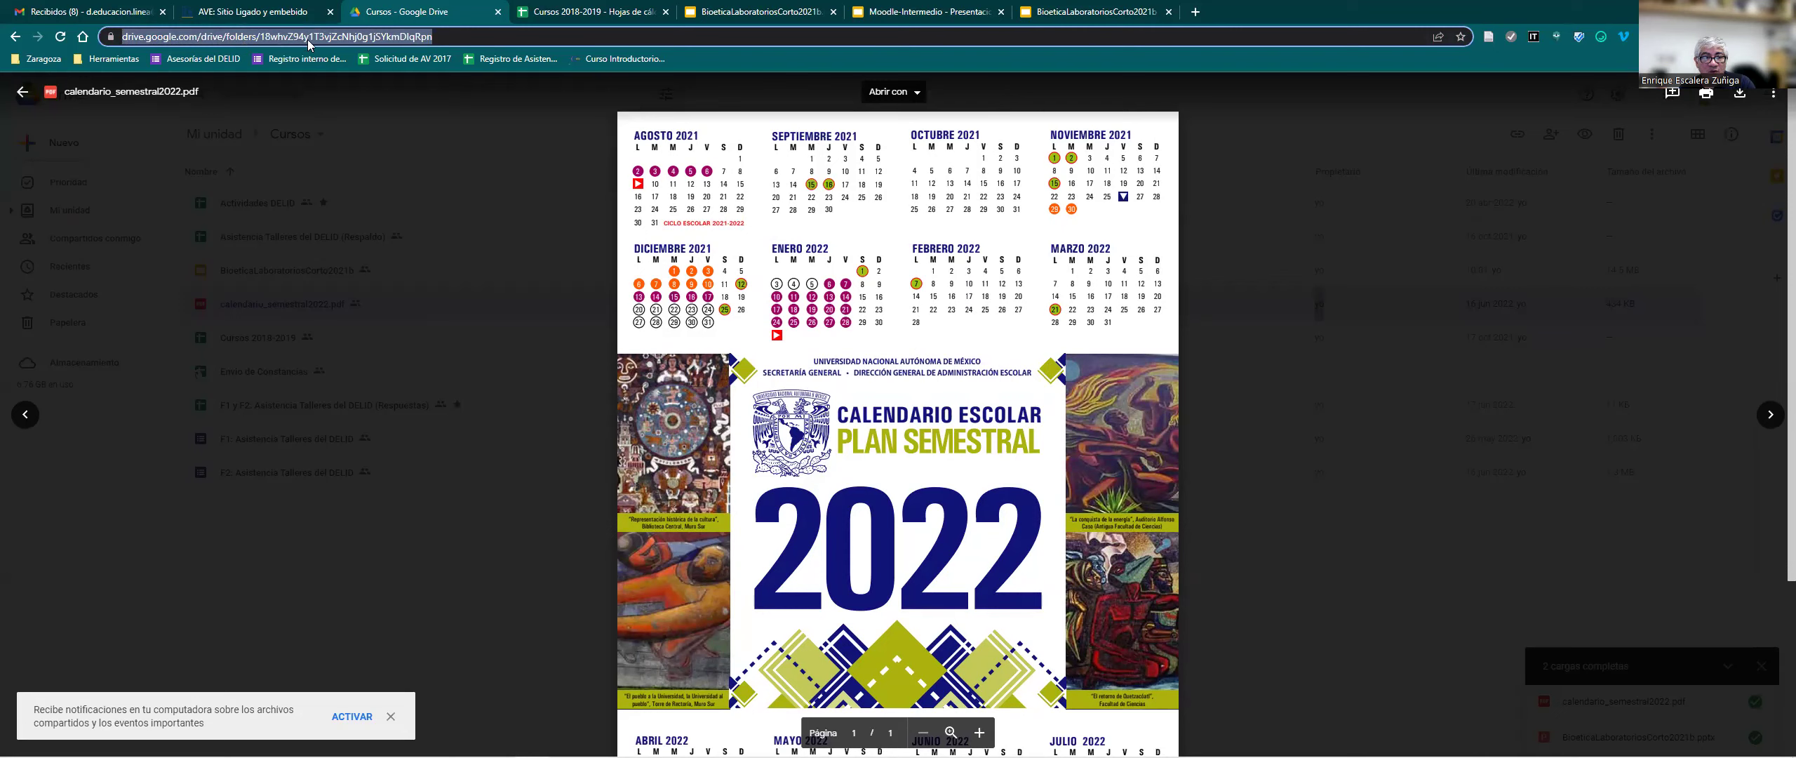
Share calendario_semestral2022.pdf with general access set to "Cualquier usuario que tenga el vínculo" and copy its link.
{"action": "left_click", "coordinate": [1773, 93]}
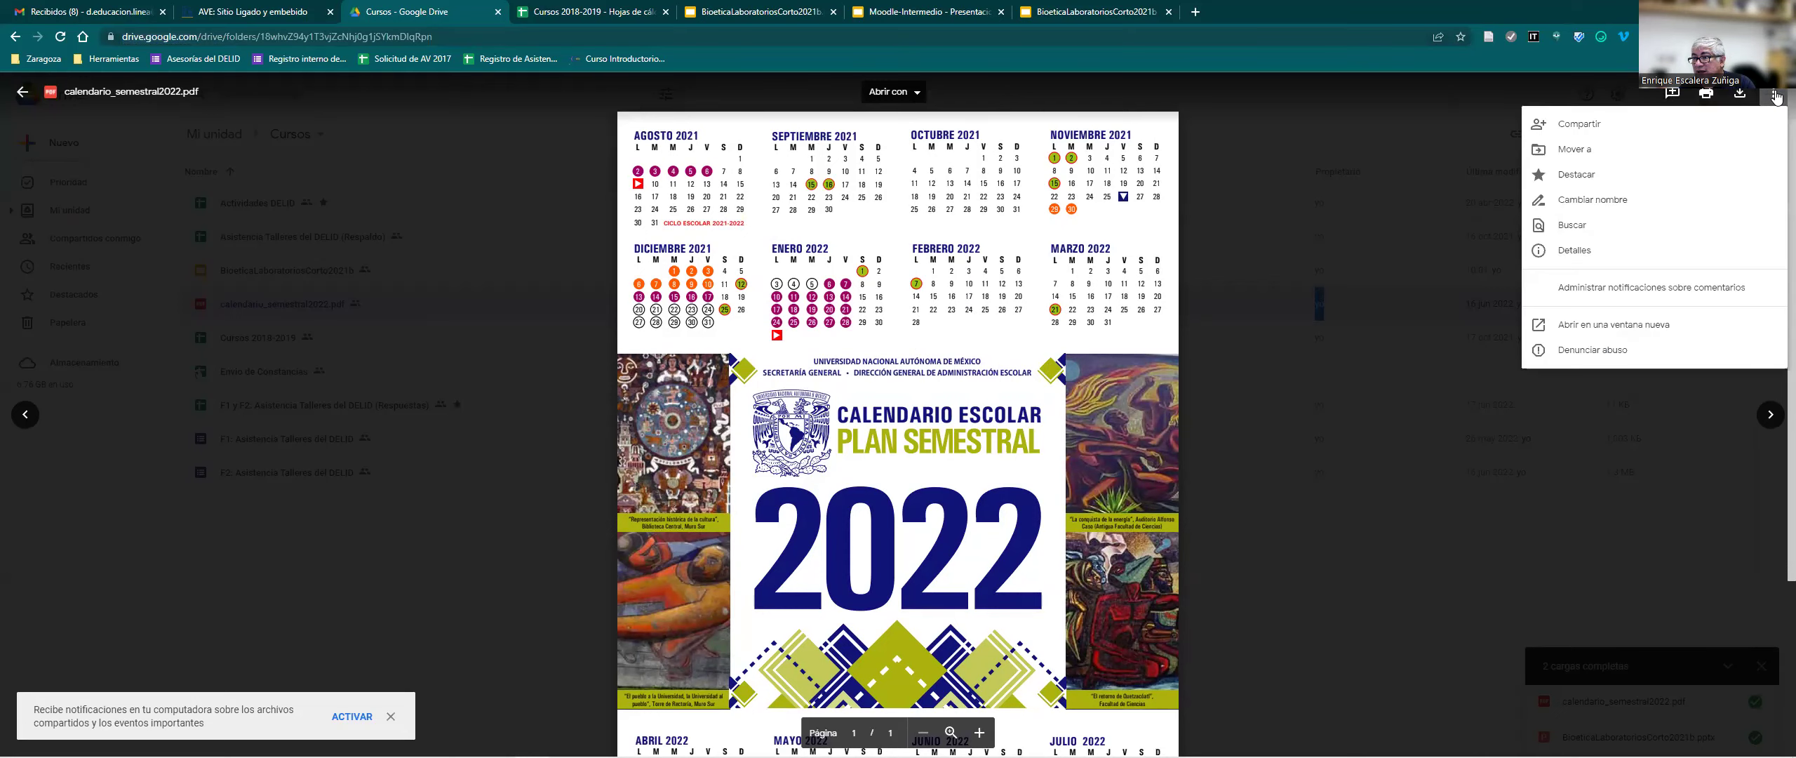
{"action": "left_click", "coordinate": [1618, 130]}
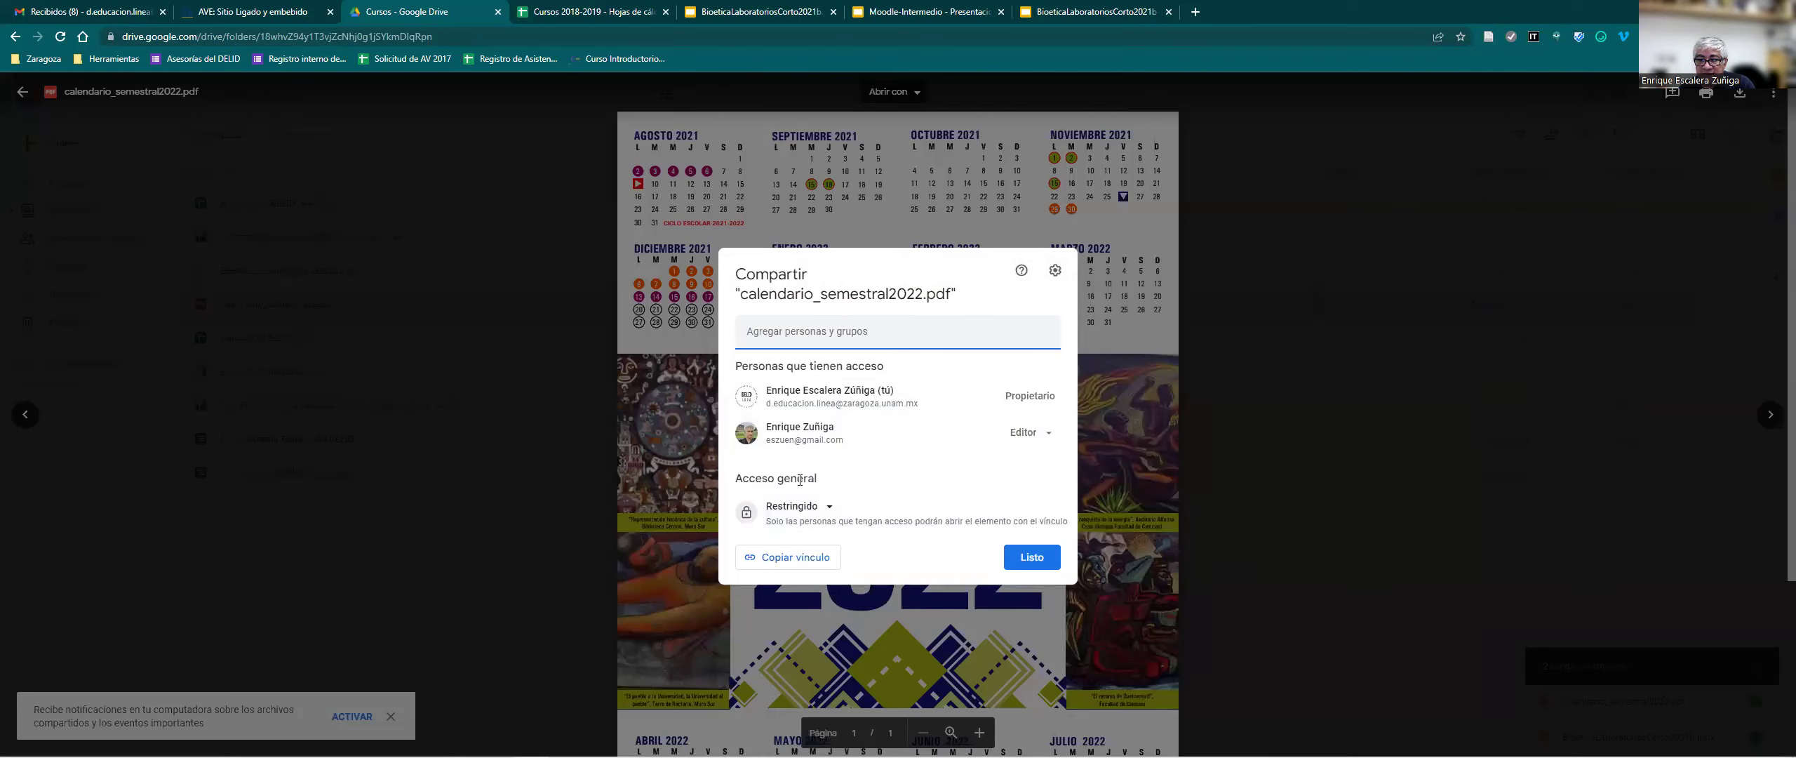
{"action": "left_click", "coordinate": [826, 512]}
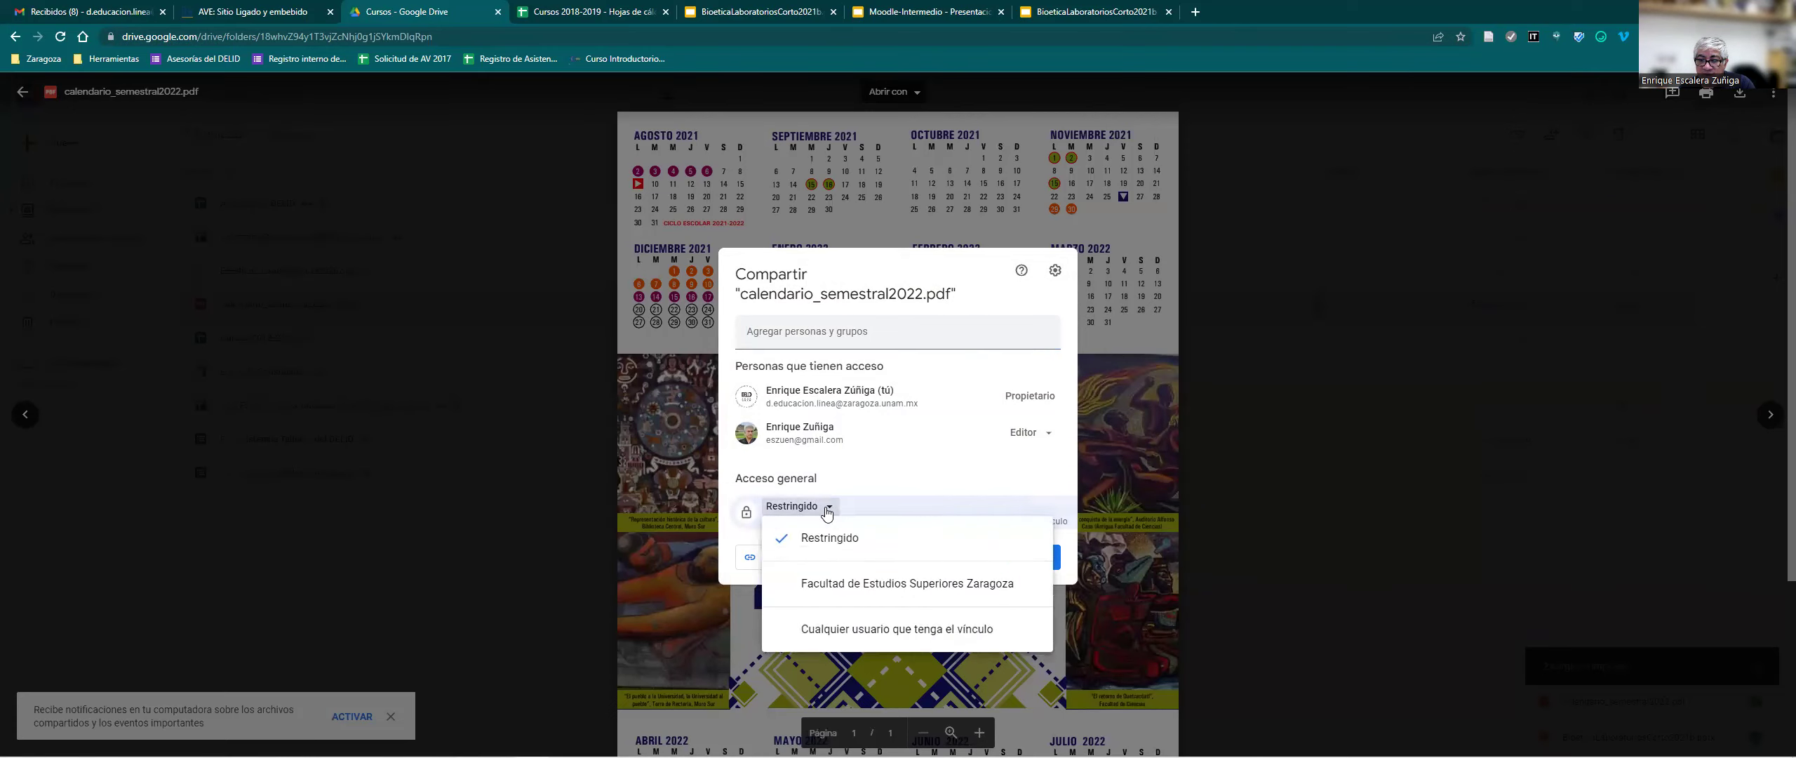
{"action": "left_click", "coordinate": [920, 630]}
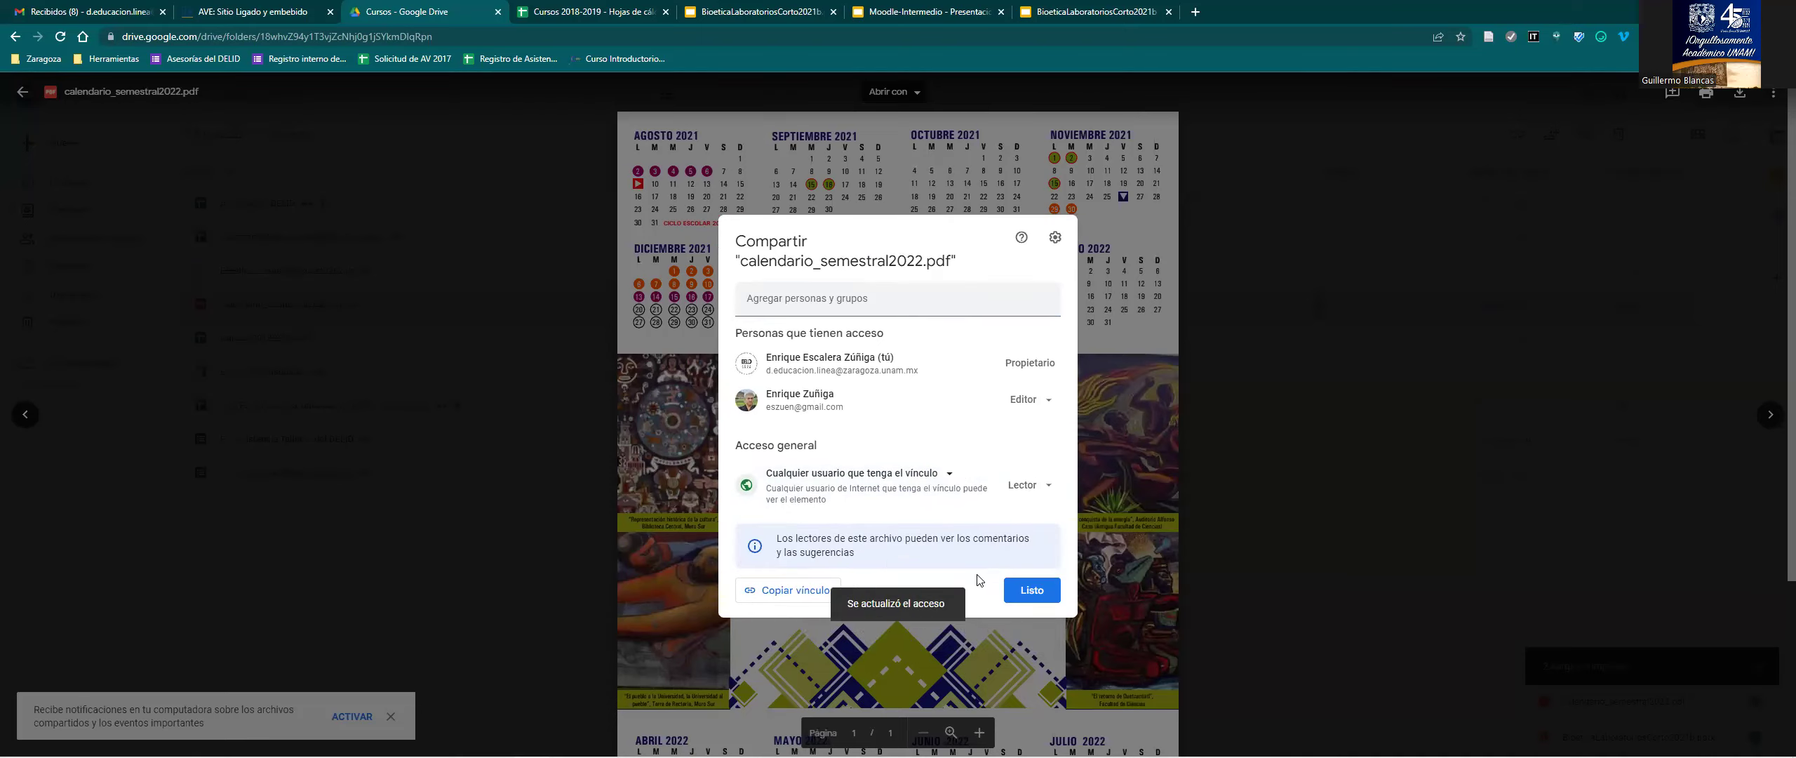
{"action": "left_click", "coordinate": [801, 597]}
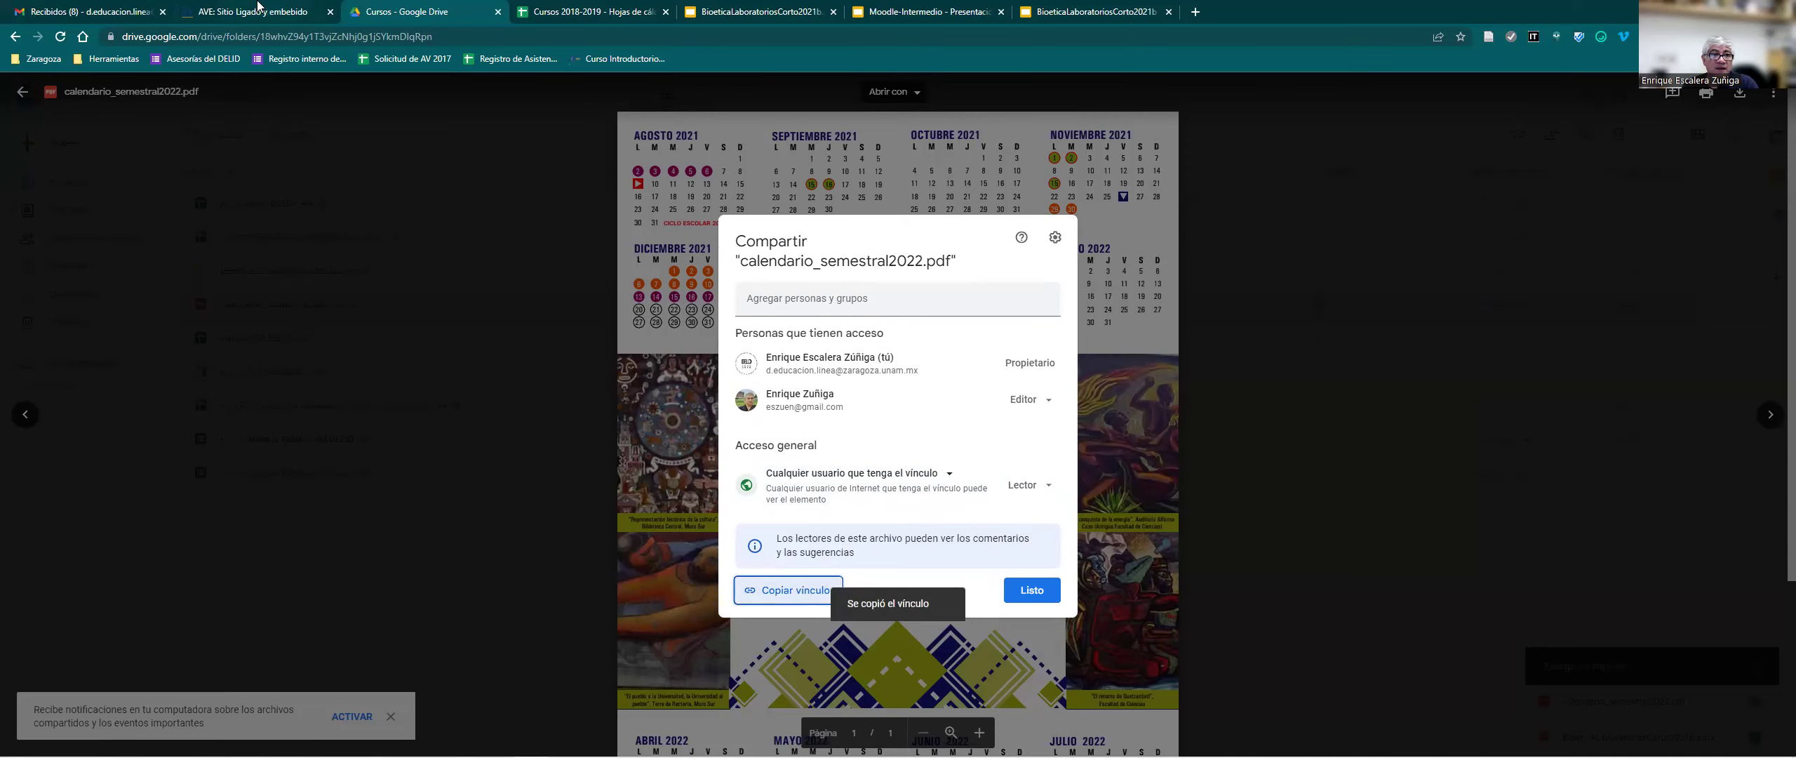
Open the Moodle page "Sitio Ligado y embebido" for editing and go to the end of its page content.
{"action": "left_click", "coordinate": [258, 12]}
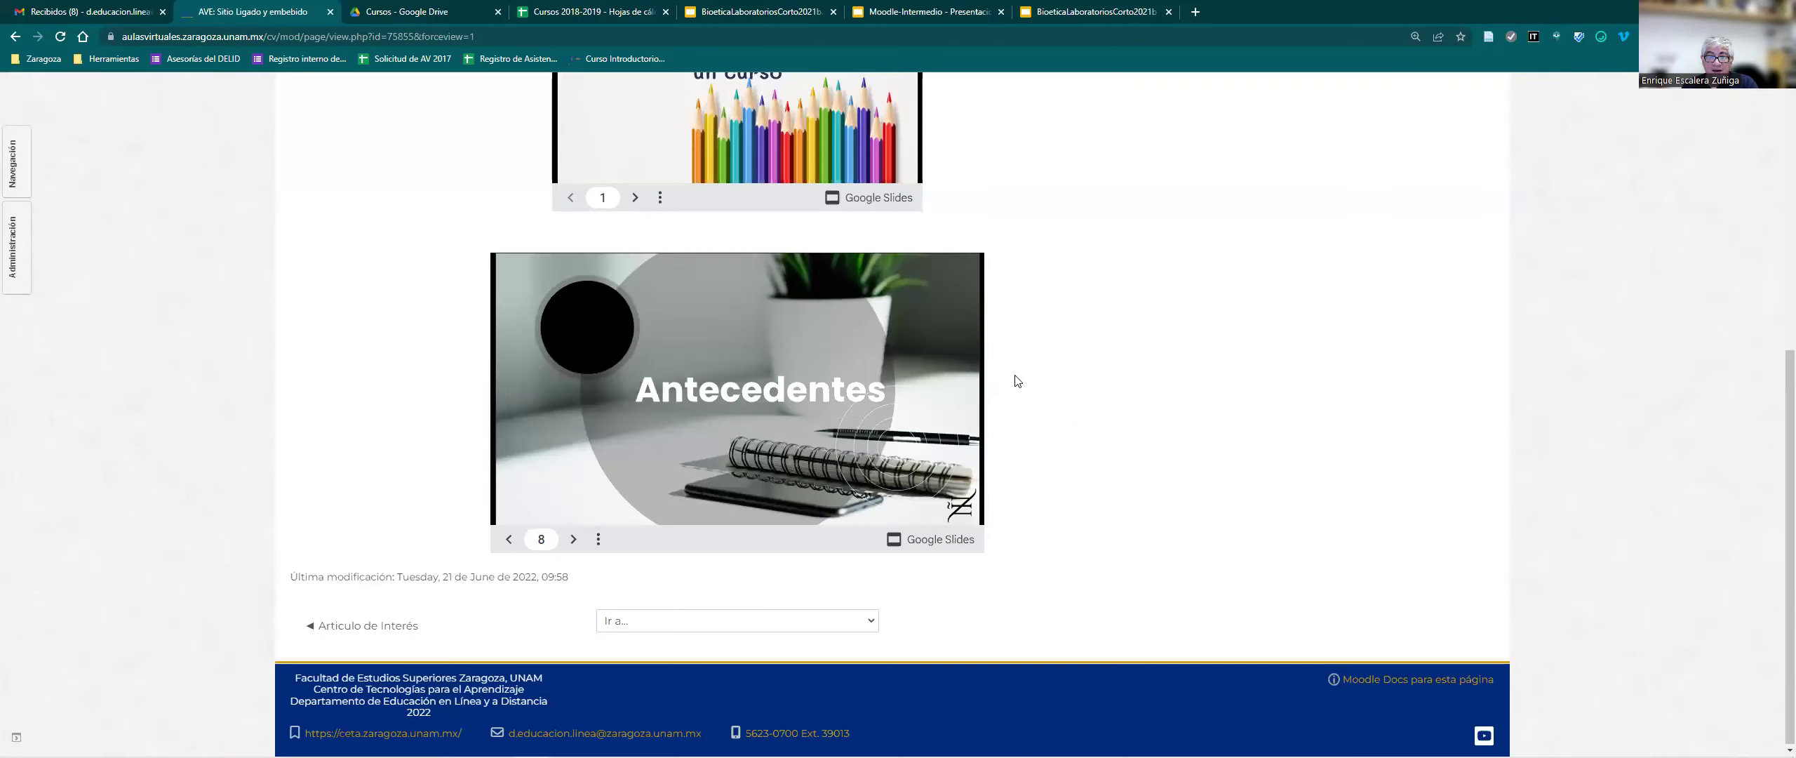
{"action": "scroll", "coordinate": [1017, 381], "scroll_direction": "up", "scroll_amount": 5}
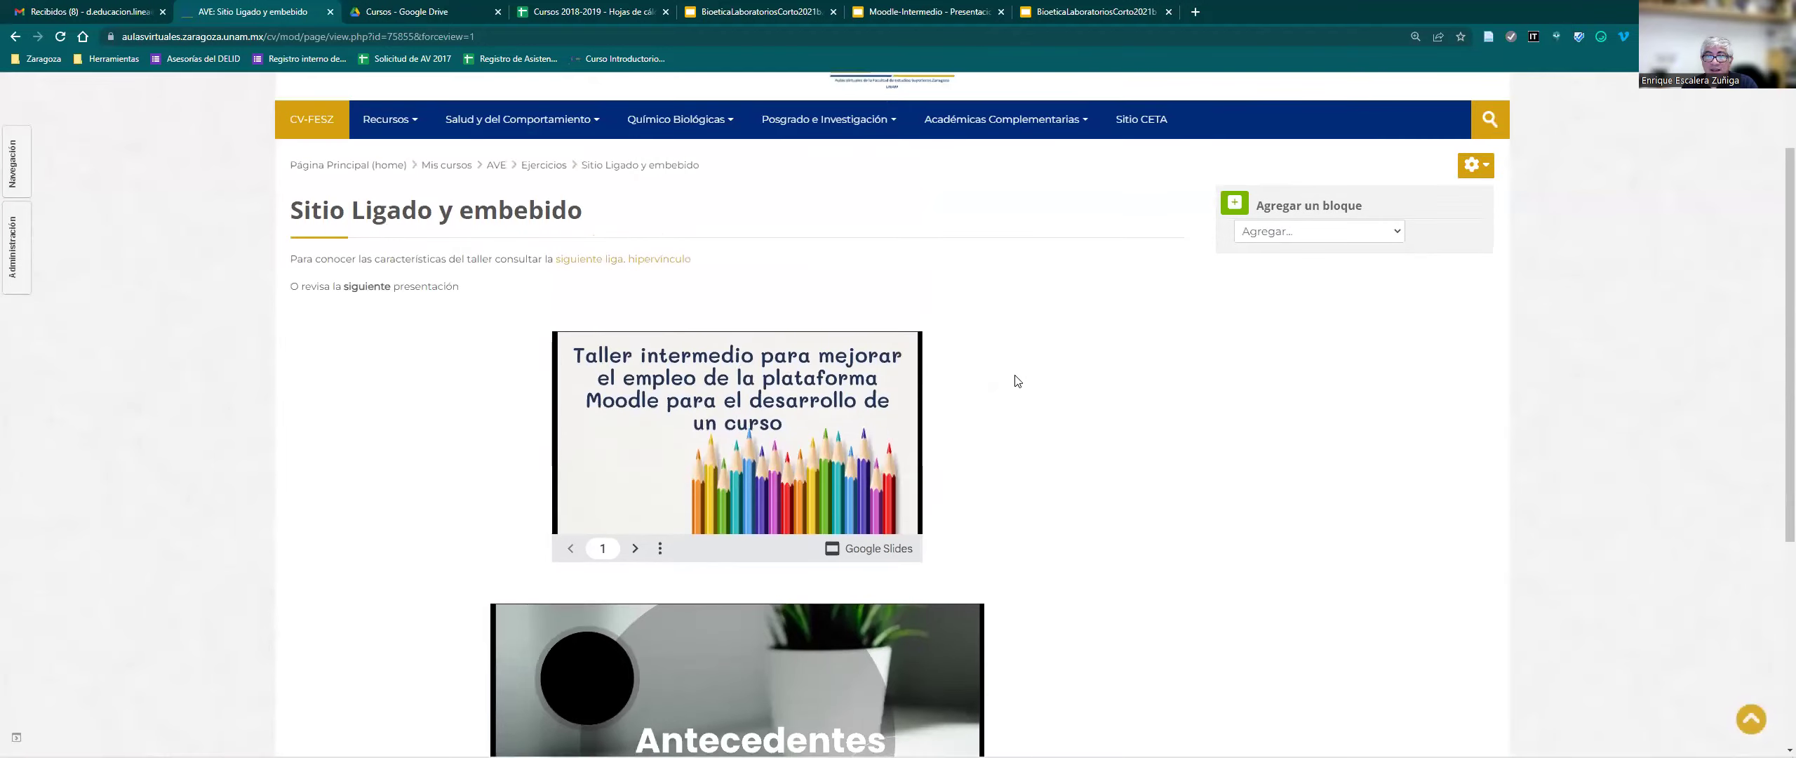
{"action": "left_click", "coordinate": [1474, 170]}
{"action": "left_click", "coordinate": [1428, 195]}
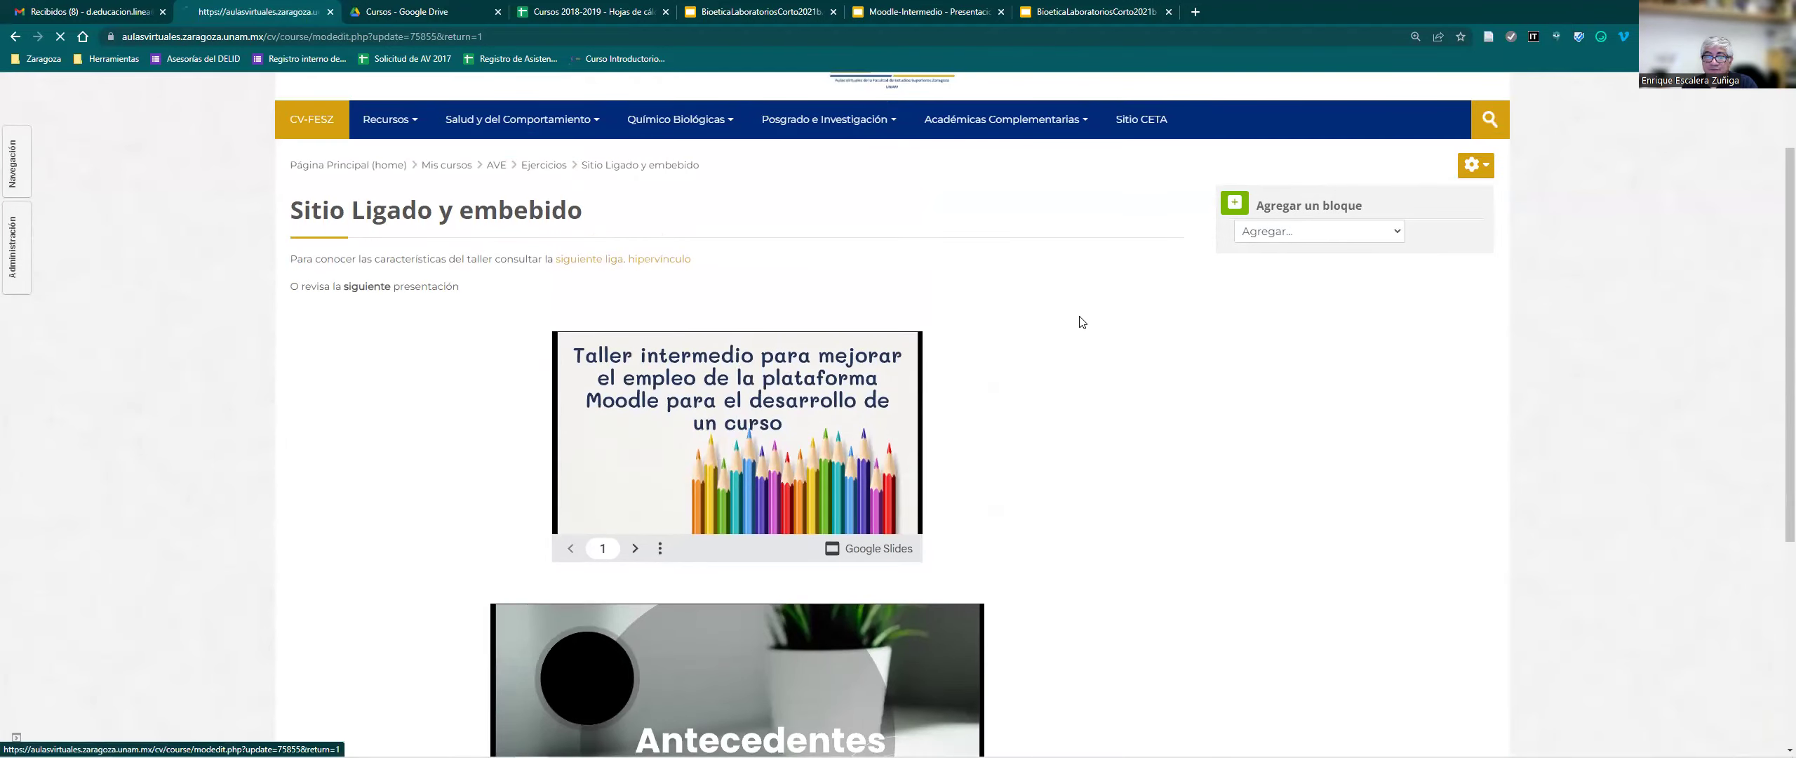
{"action": "scroll", "coordinate": [1084, 320], "scroll_direction": "down", "scroll_amount": 15}
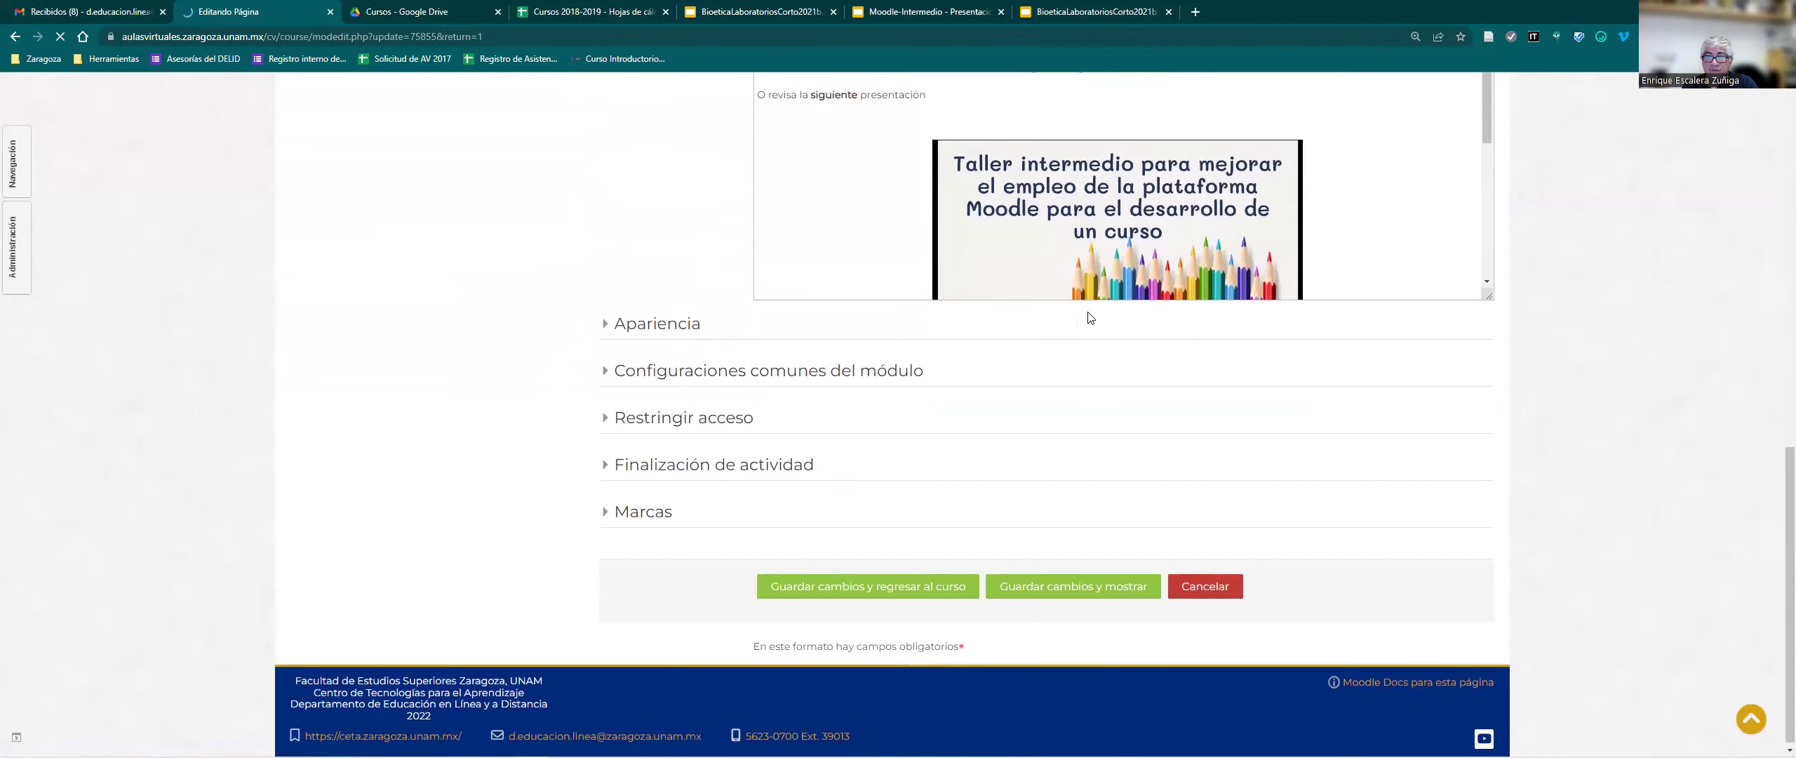
{"action": "scroll", "coordinate": [1353, 205], "scroll_direction": "down", "scroll_amount": 5}
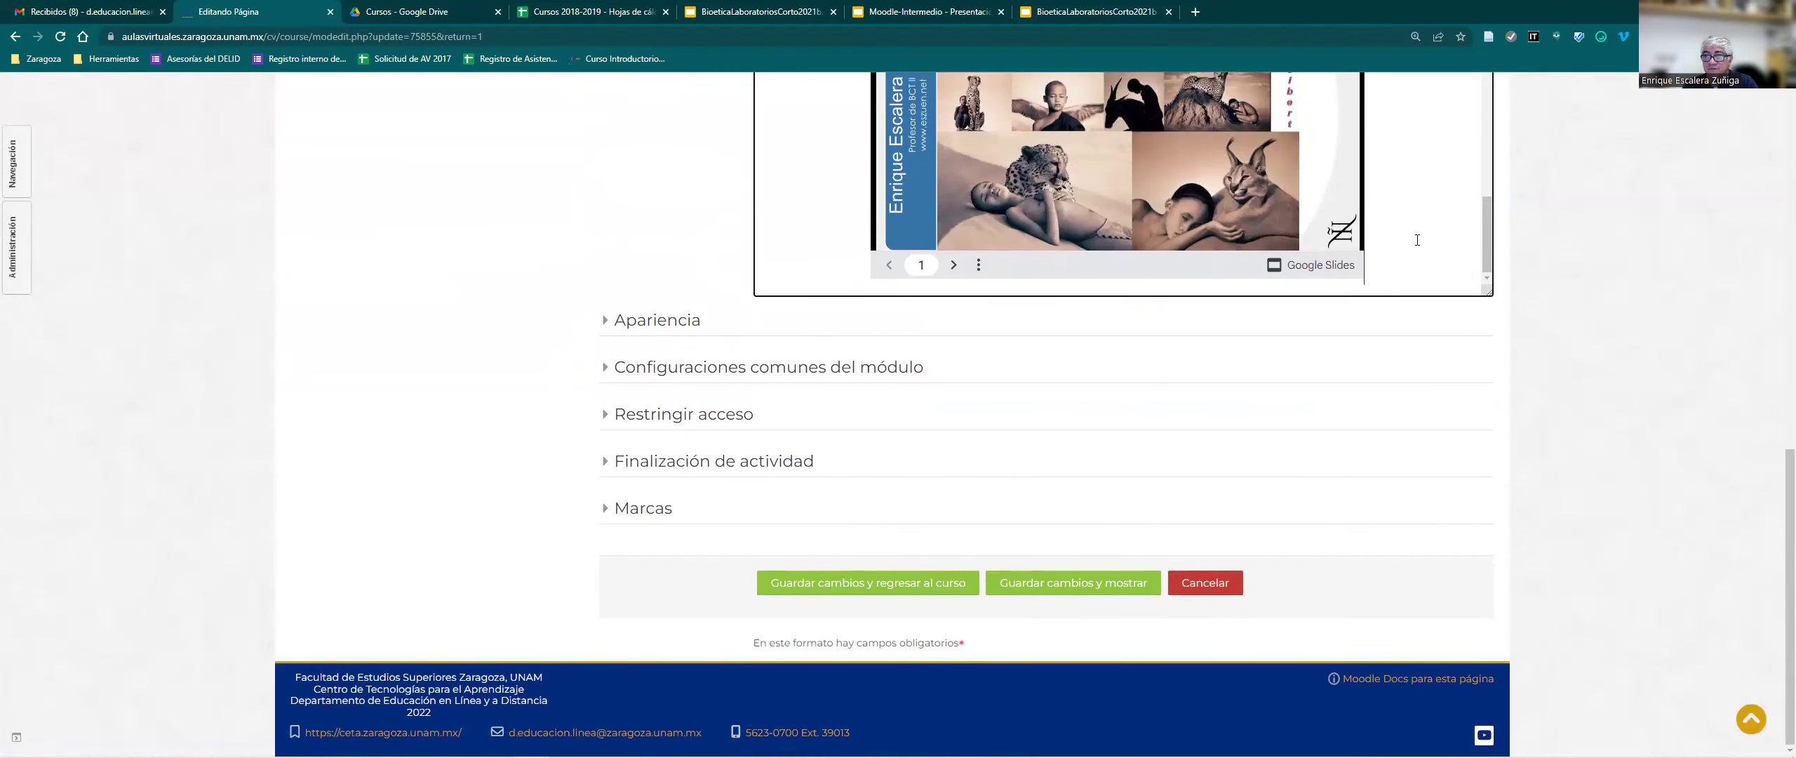
Add the line "Revisar el calendario." below the second embedded presentation and align it to the left.
{"action": "type", "text": "Revisar "}
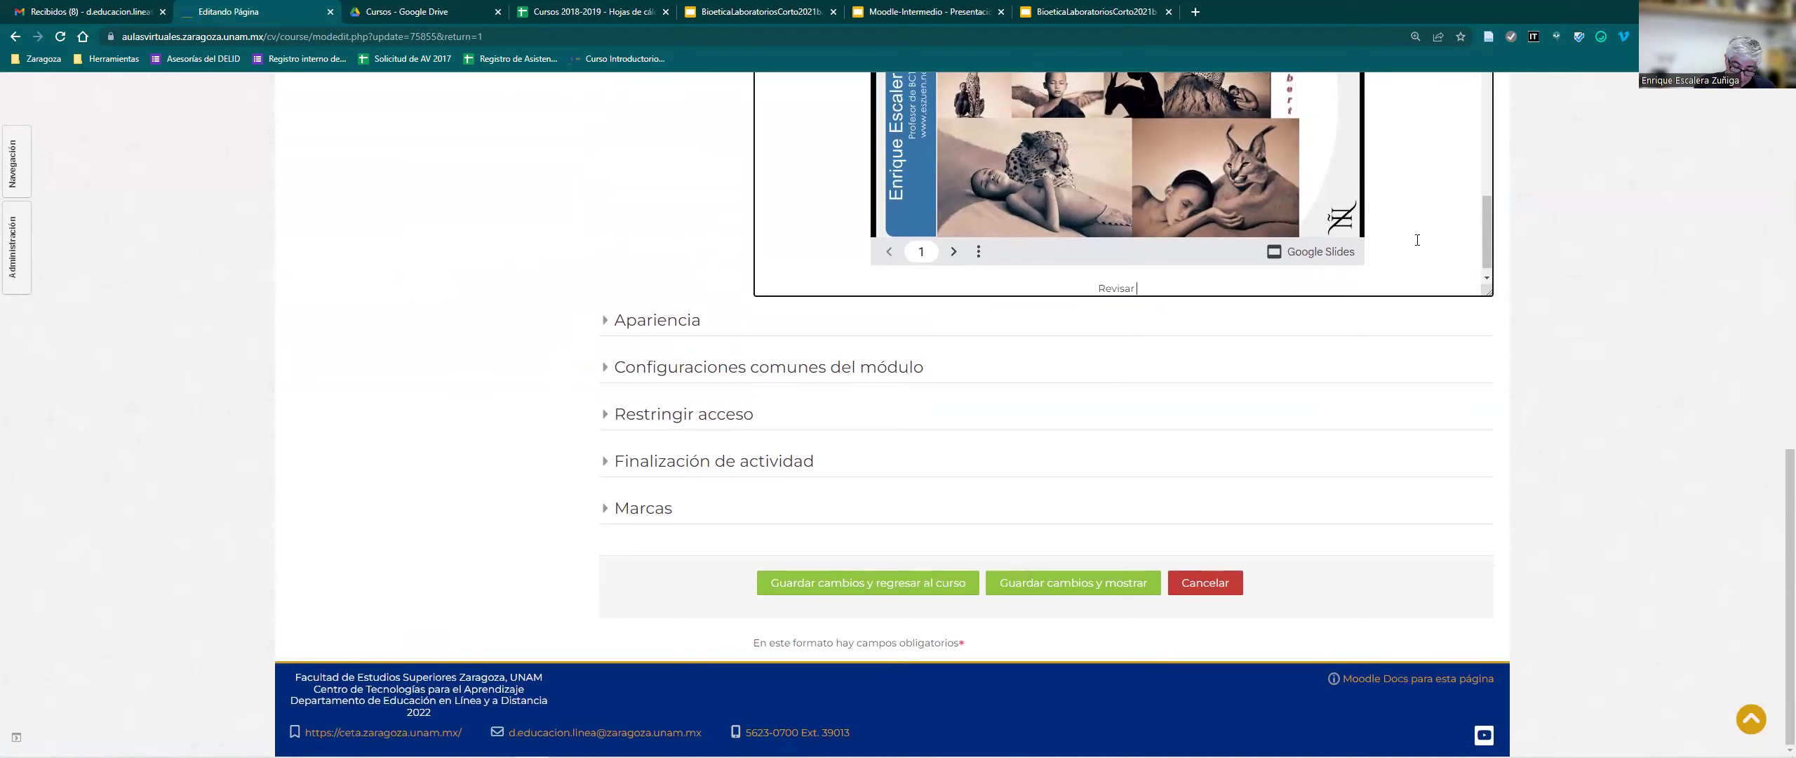
{"action": "type", "text": "el calendario."}
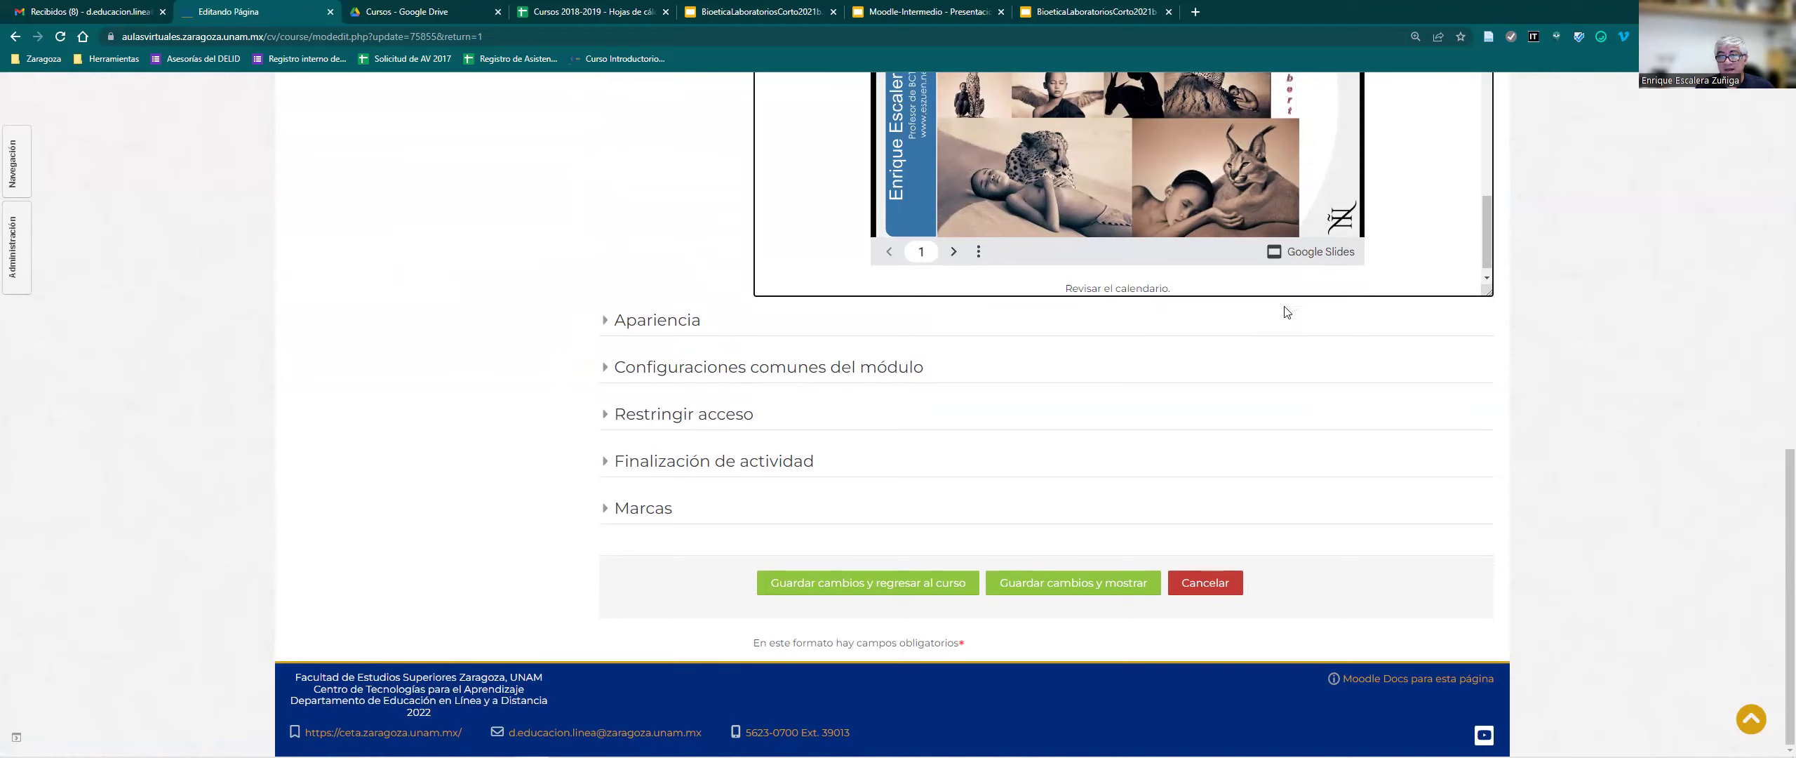
{"action": "scroll", "coordinate": [1676, 233], "scroll_direction": "up", "scroll_amount": 3}
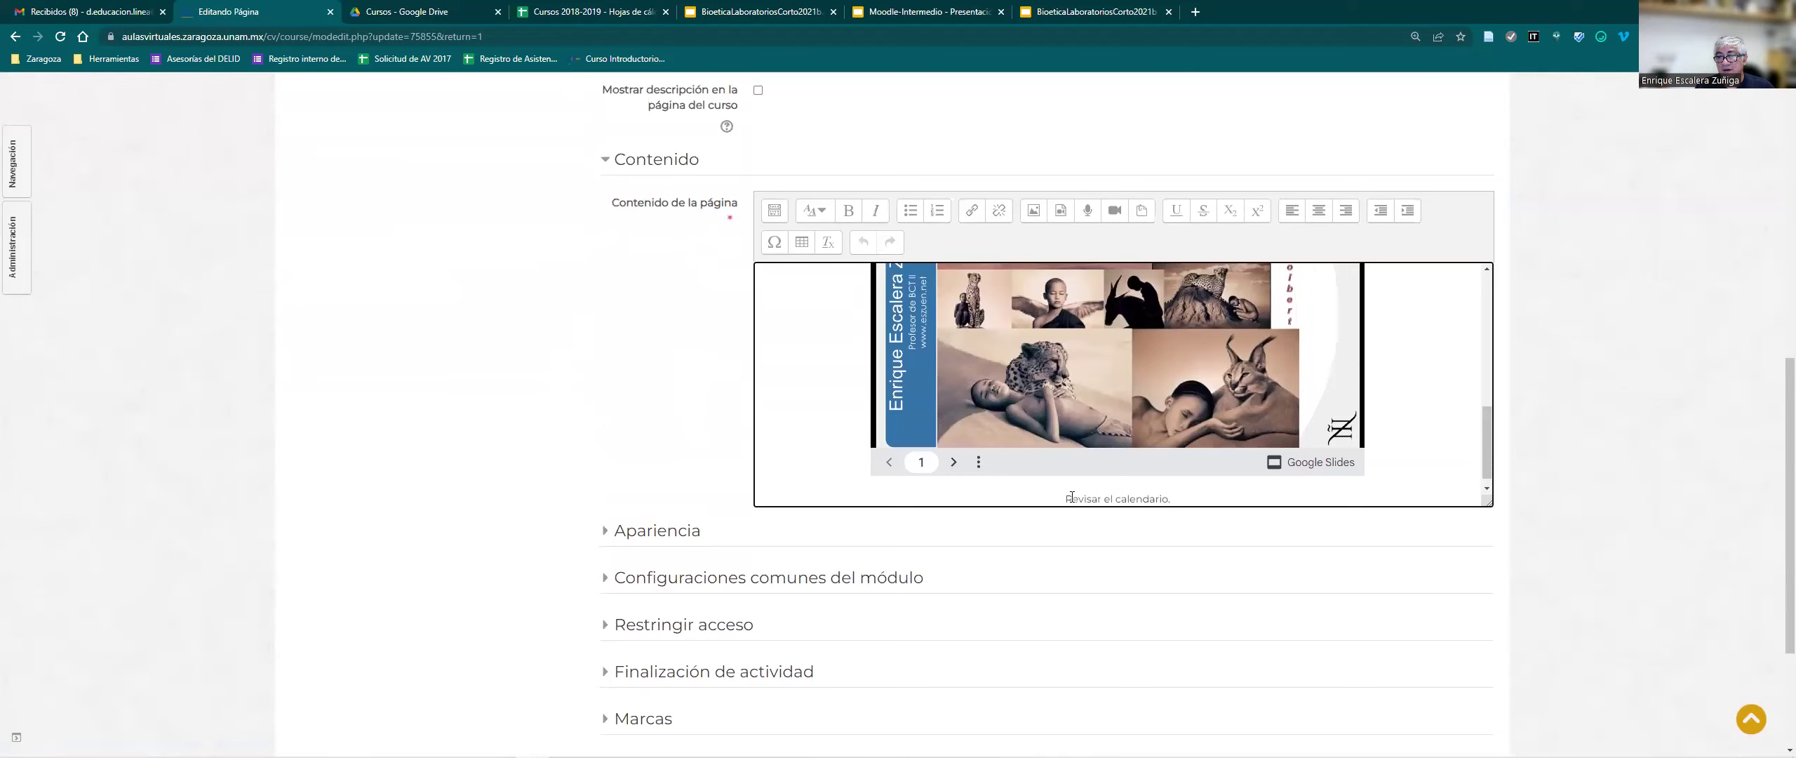
{"action": "left_click", "coordinate": [1291, 211]}
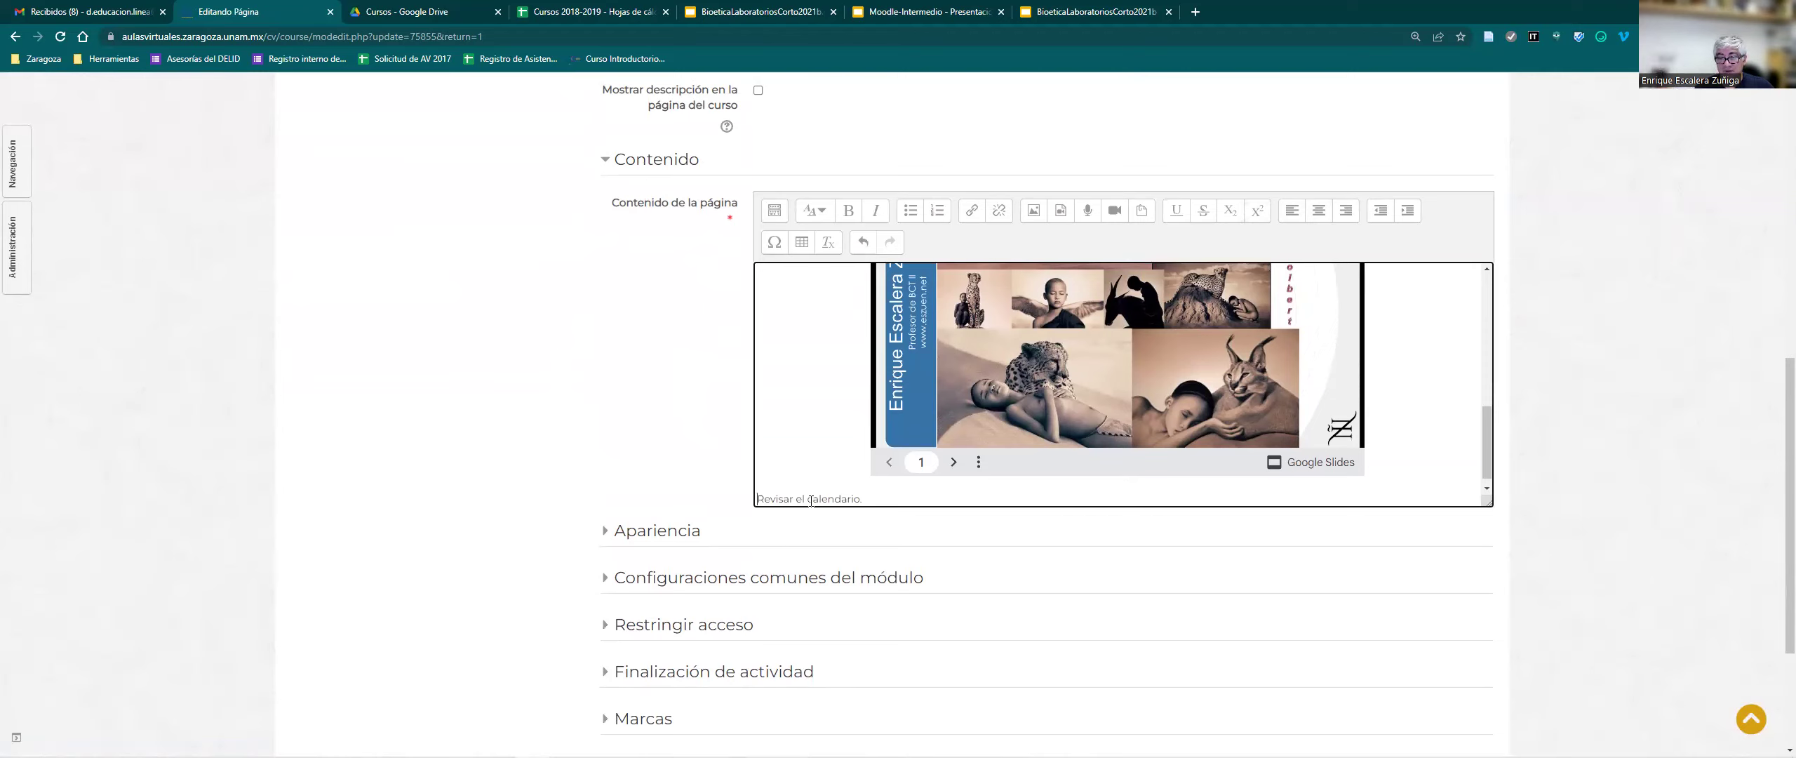
Link the word "calendario" to the copied PDF sharing URL, set to open in a new window.
{"action": "left_click_drag", "start_coordinate": [808, 501], "coordinate": [854, 486]}
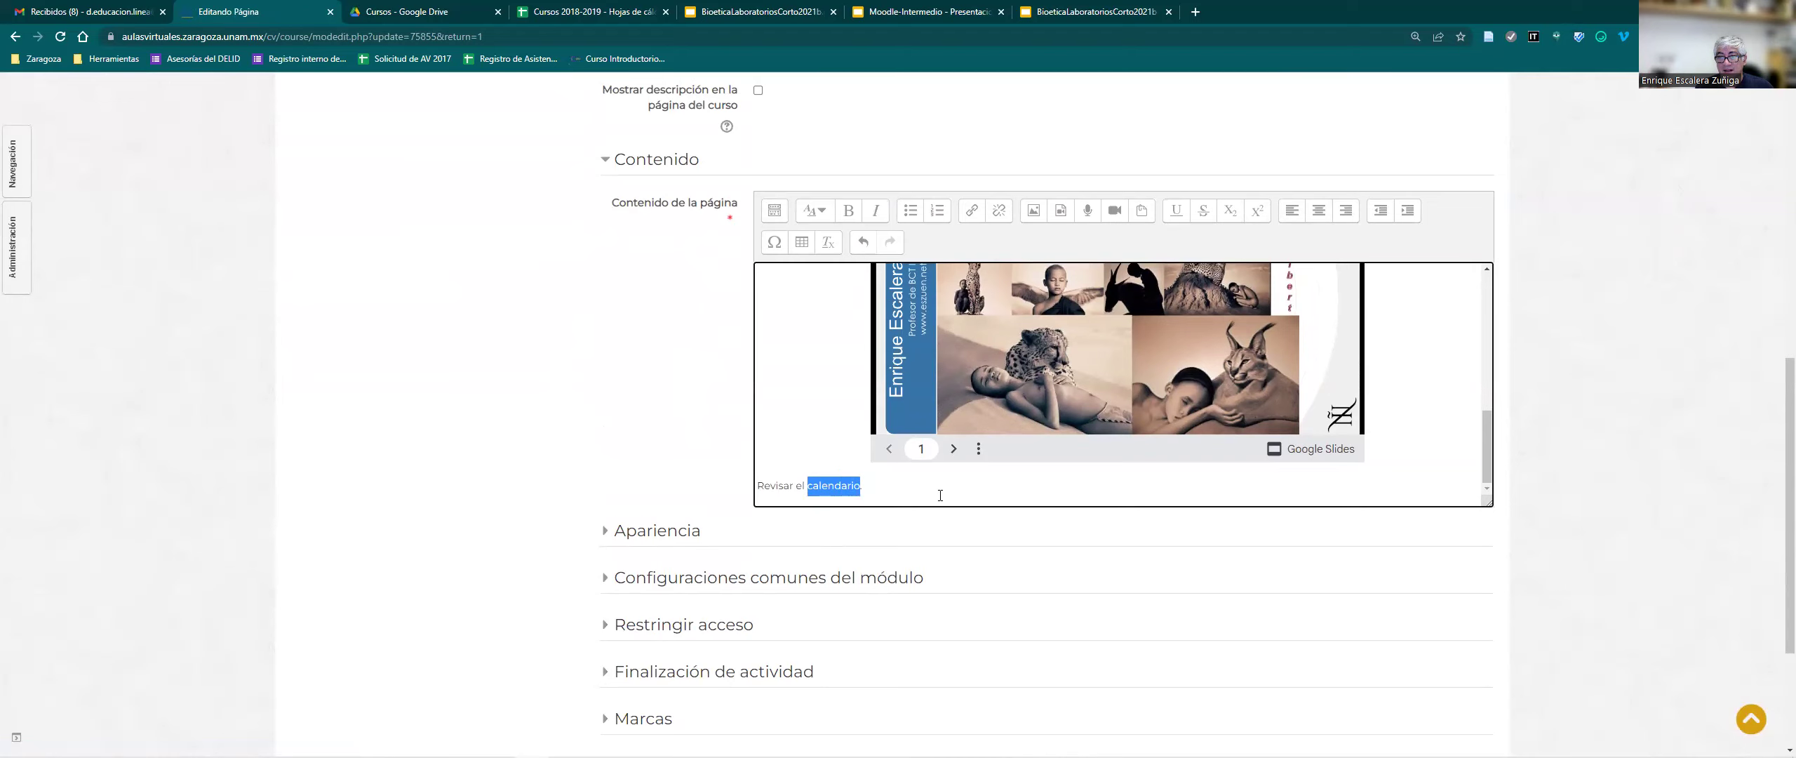
{"action": "left_click", "coordinate": [970, 210]}
{"action": "key", "text": "ctrl+v"}
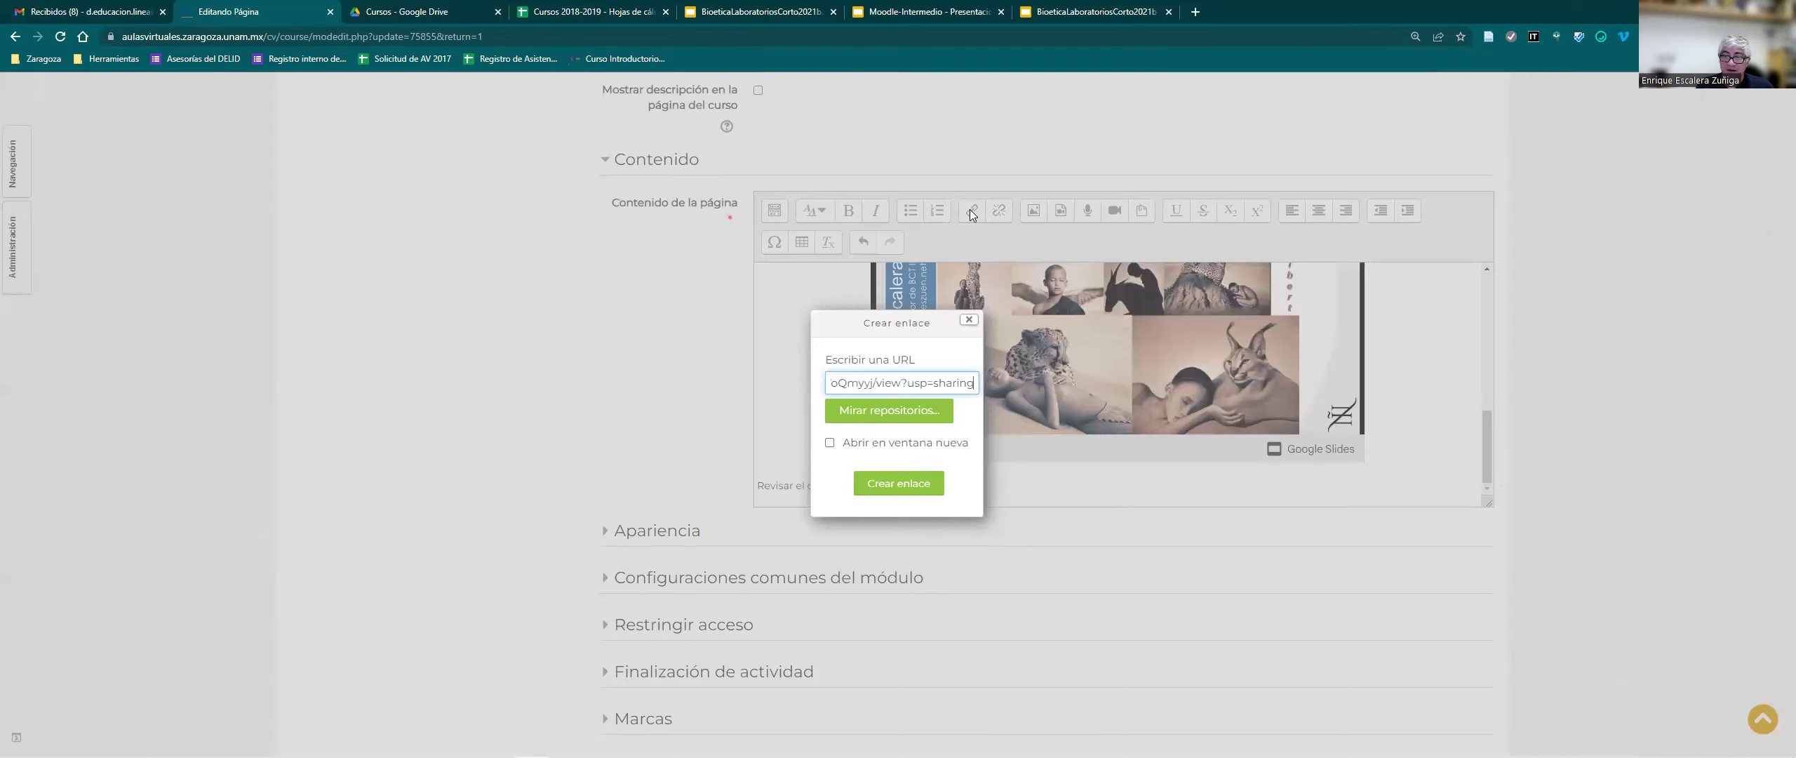
{"action": "left_click", "coordinate": [830, 443]}
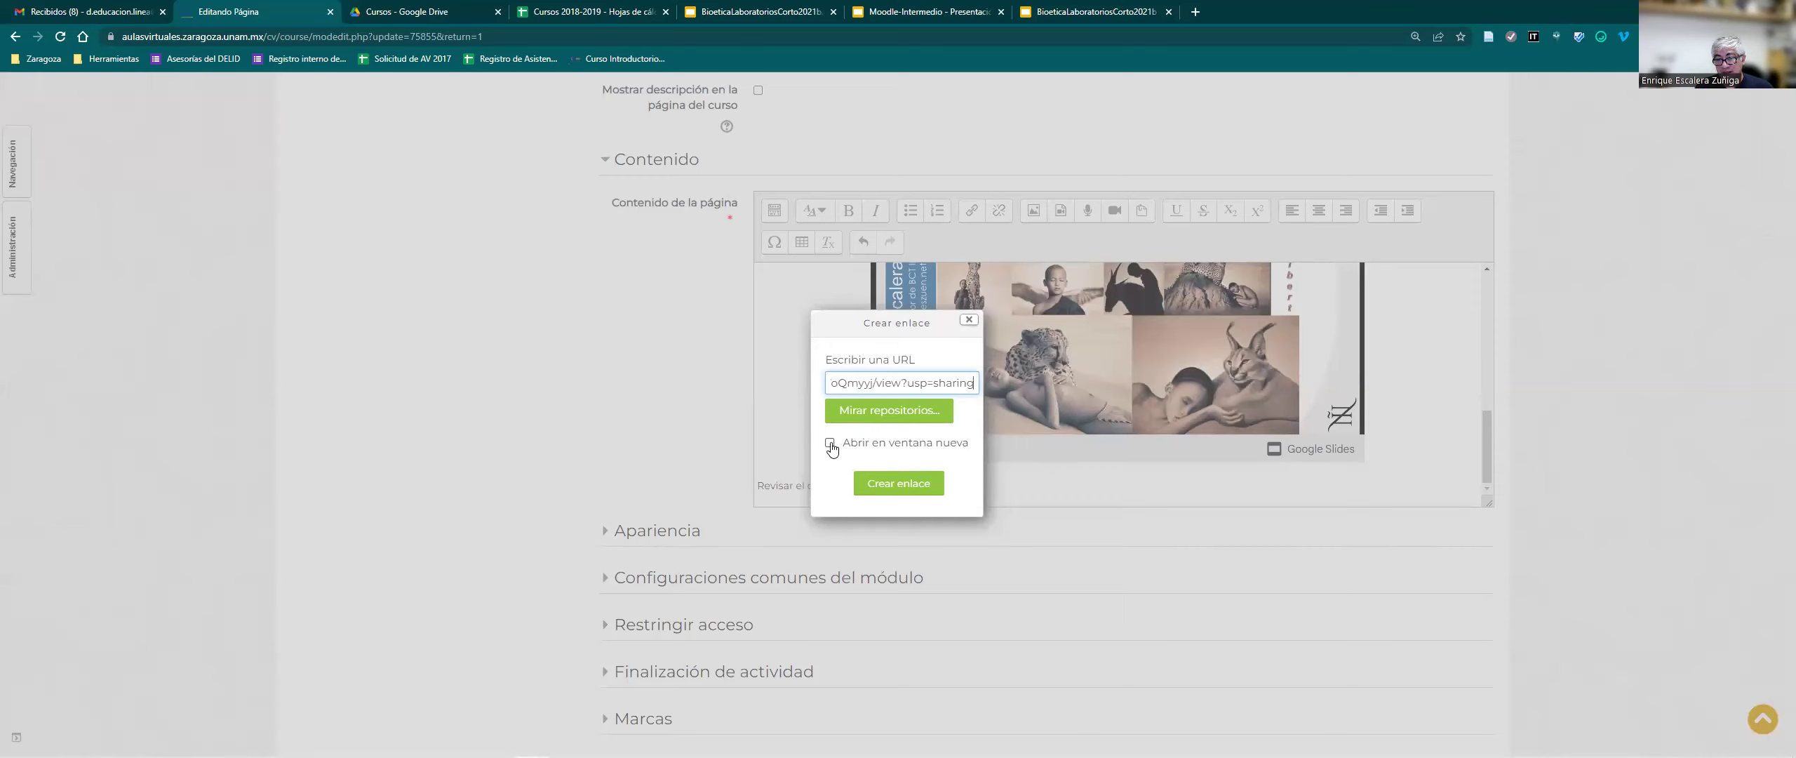
{"action": "left_click", "coordinate": [898, 484]}
Save and display the Moodle page, then test the "calendario" link below the presentations.
{"action": "scroll", "coordinate": [1195, 490], "scroll_direction": "down", "scroll_amount": 3}
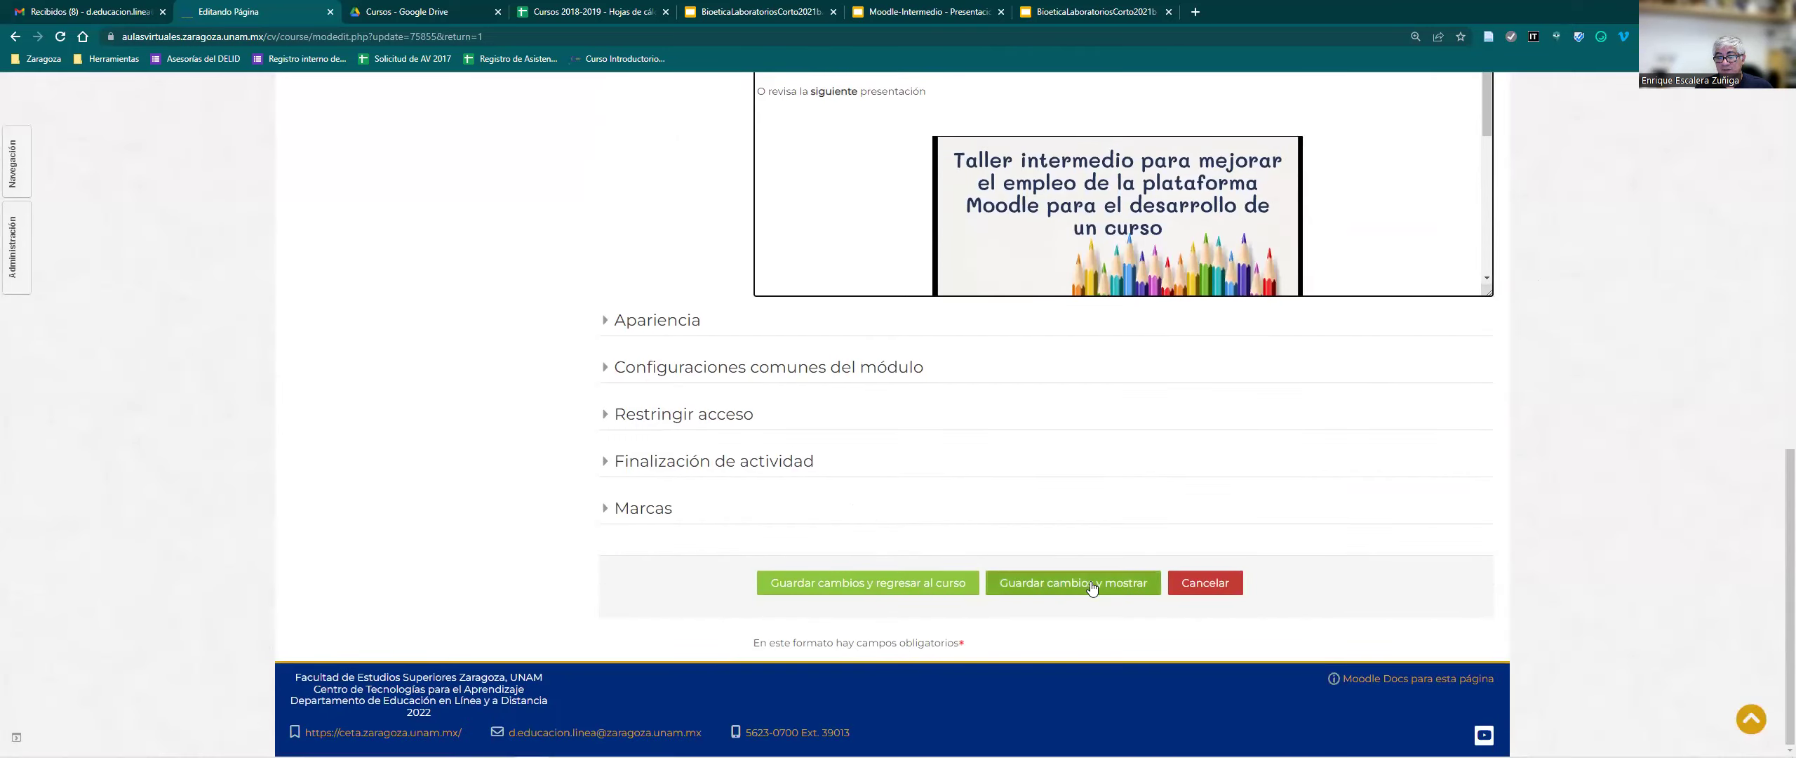
{"action": "left_click", "coordinate": [1091, 585]}
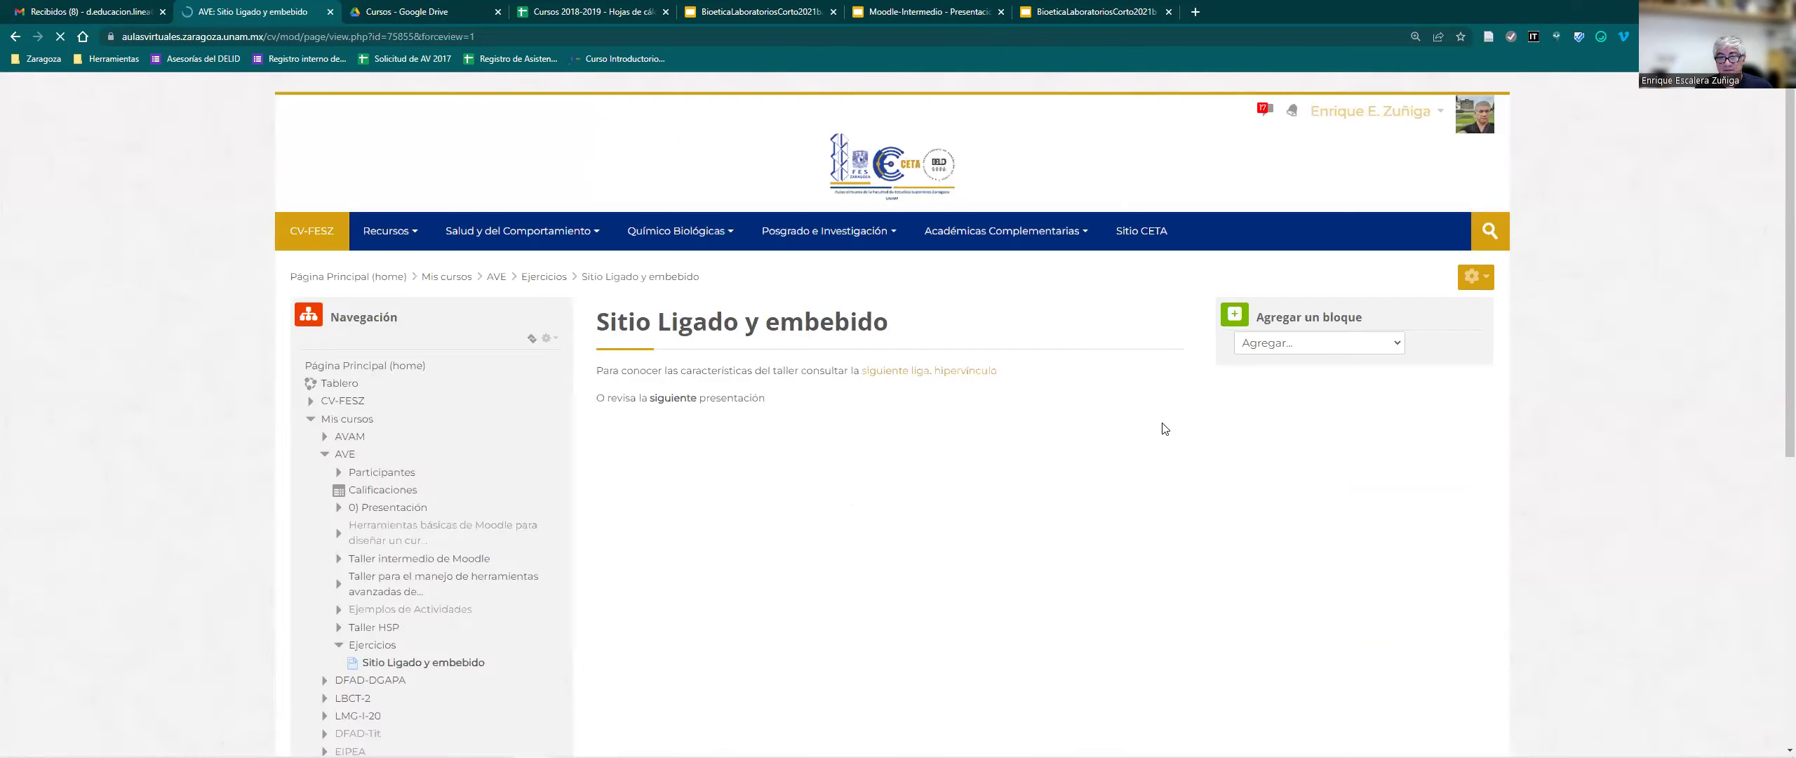
{"action": "scroll", "coordinate": [1163, 428], "scroll_direction": "down", "scroll_amount": 6}
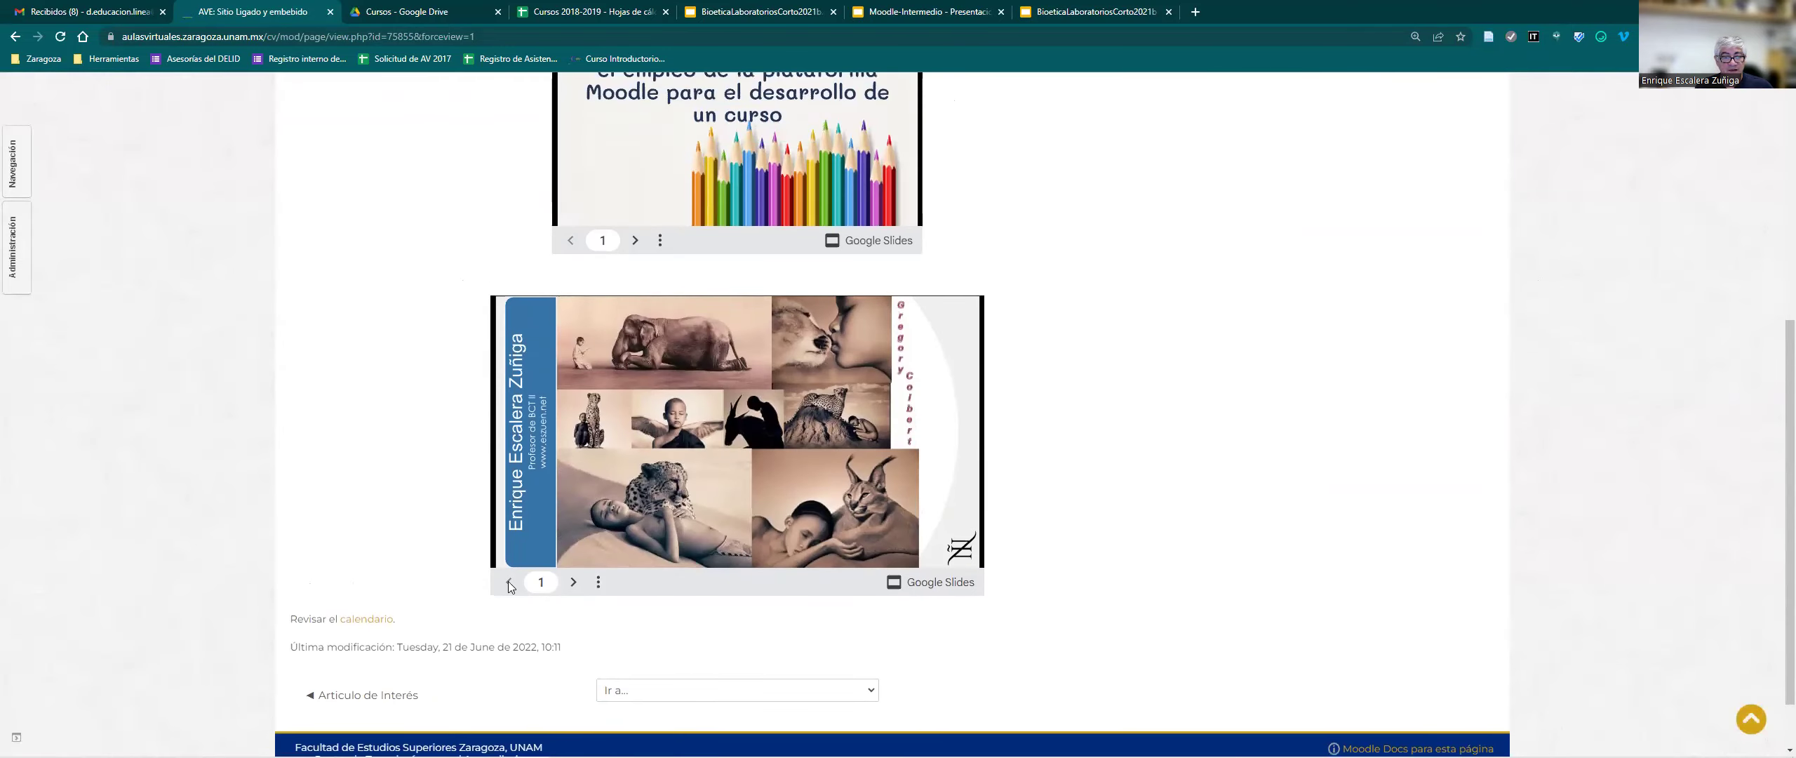
{"action": "left_click", "coordinate": [381, 622]}
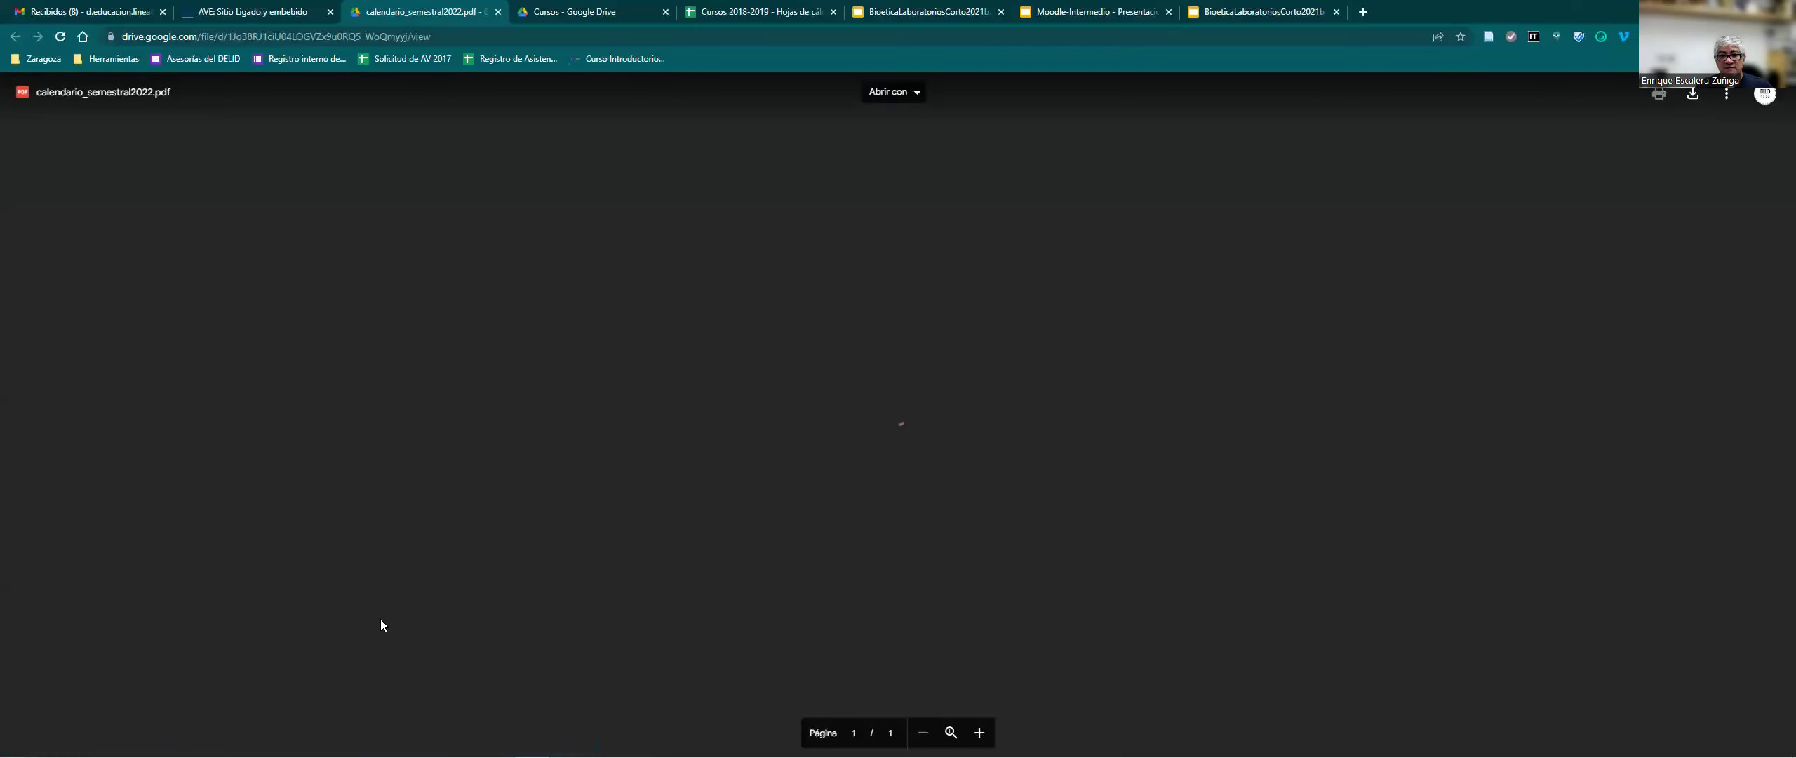
Examine the calendar PDF opened by the link and compare it with the "calendario" link on the Moodle page.
{"action": "scroll", "coordinate": [998, 400], "scroll_direction": "down", "scroll_amount": 5}
{"action": "scroll", "coordinate": [997, 400], "scroll_direction": "up", "scroll_amount": 5}
{"action": "scroll", "coordinate": [998, 400], "scroll_direction": "down", "scroll_amount": 3}
{"action": "scroll", "coordinate": [998, 400], "scroll_direction": "up", "scroll_amount": 3}
{"action": "scroll", "coordinate": [997, 400], "scroll_direction": "down", "scroll_amount": 3}
{"action": "scroll", "coordinate": [998, 400], "scroll_direction": "up", "scroll_amount": 3}
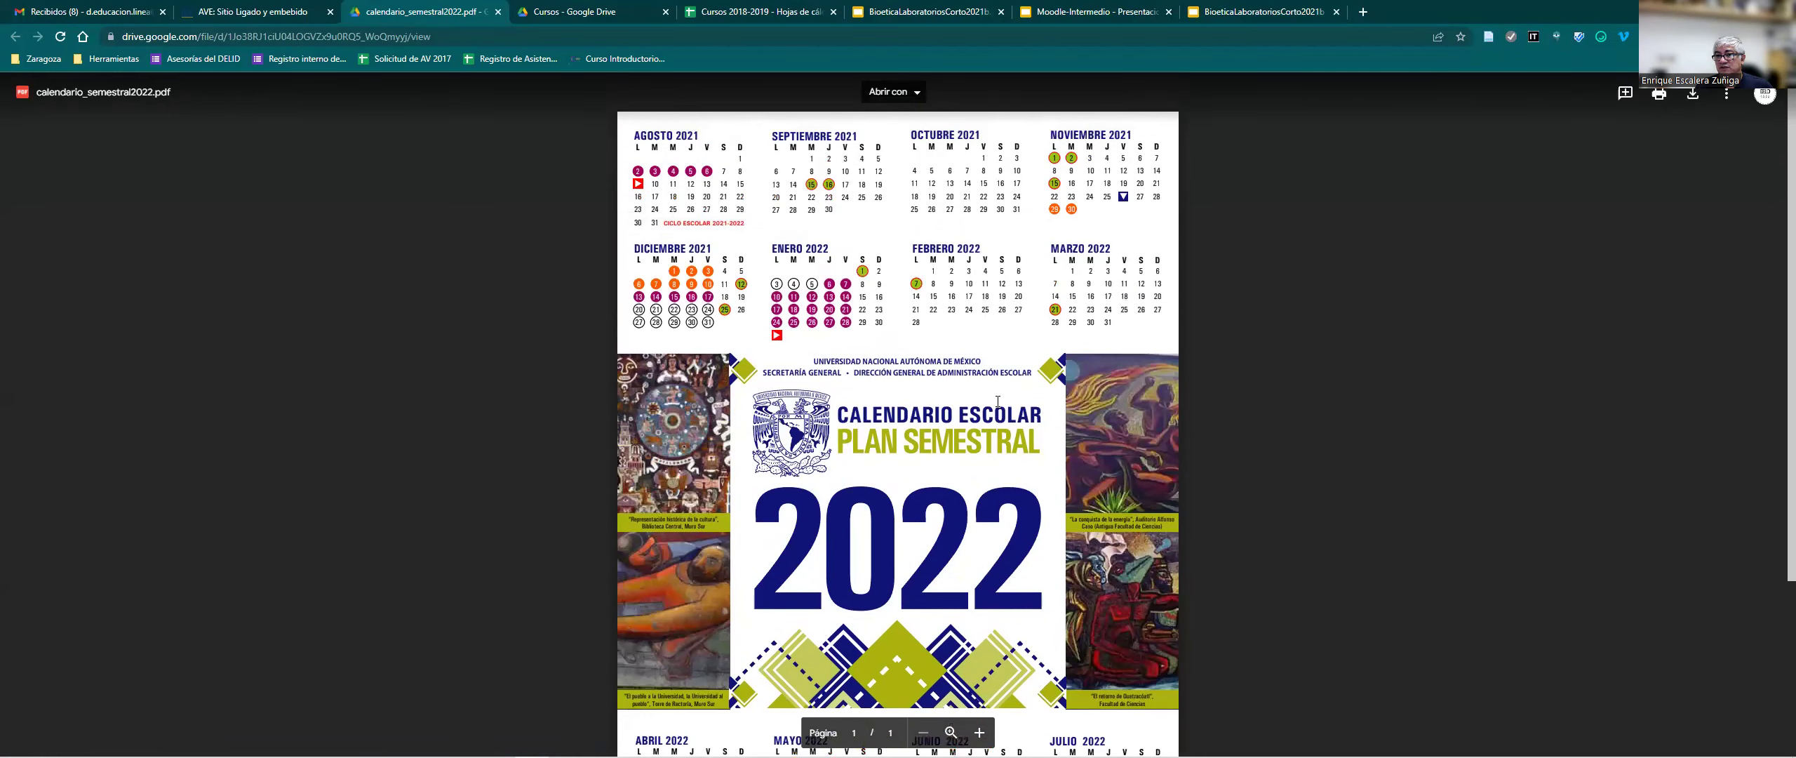
{"action": "left_click", "coordinate": [267, 15]}
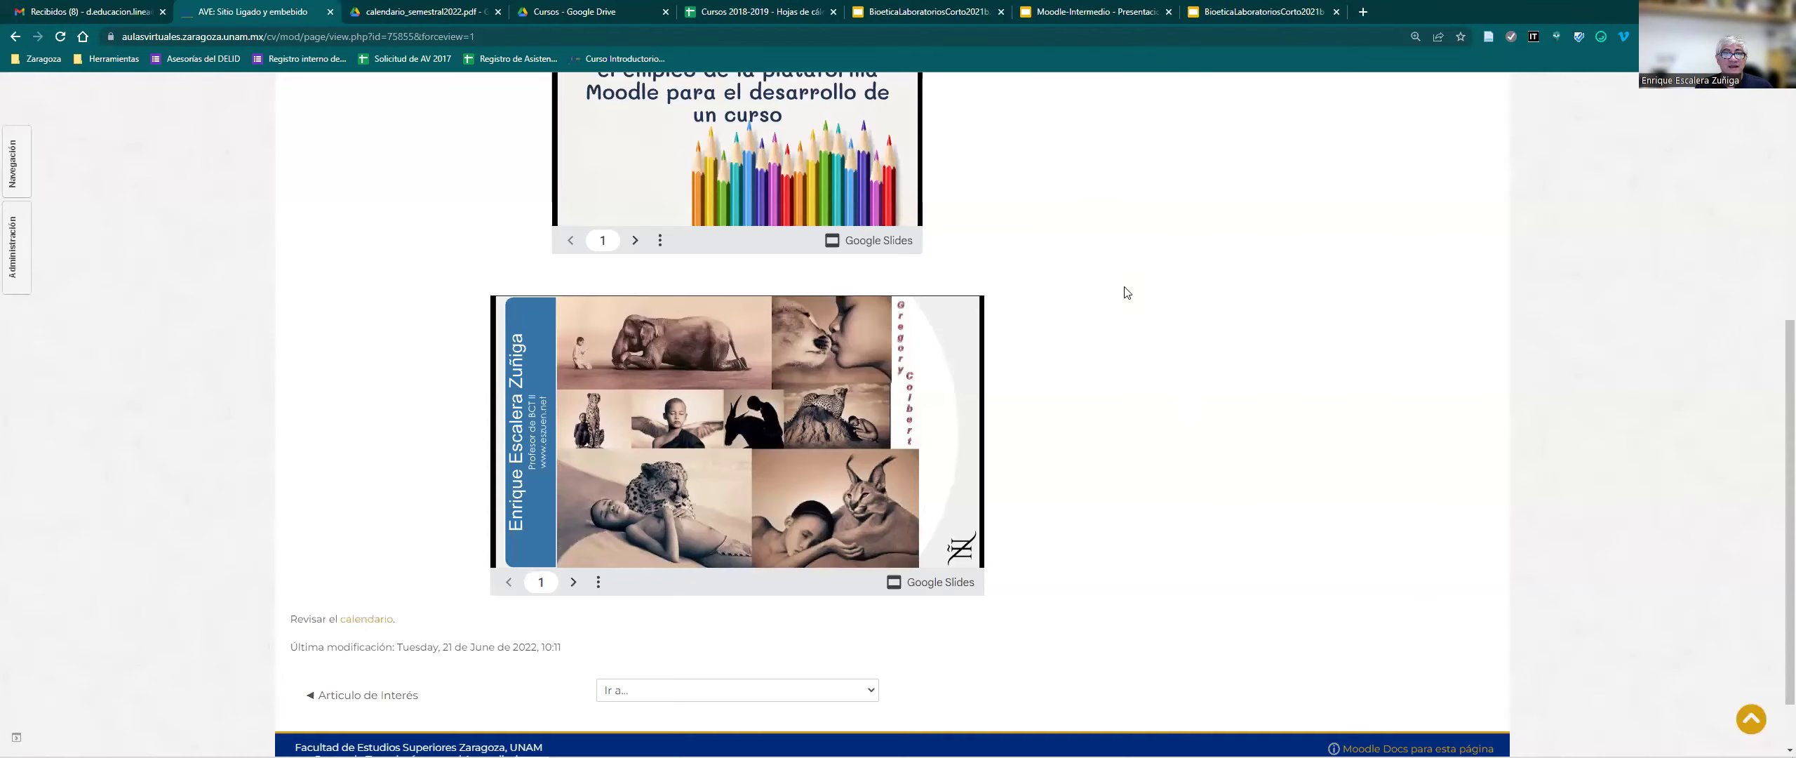
{"action": "left_click", "coordinate": [455, 14]}
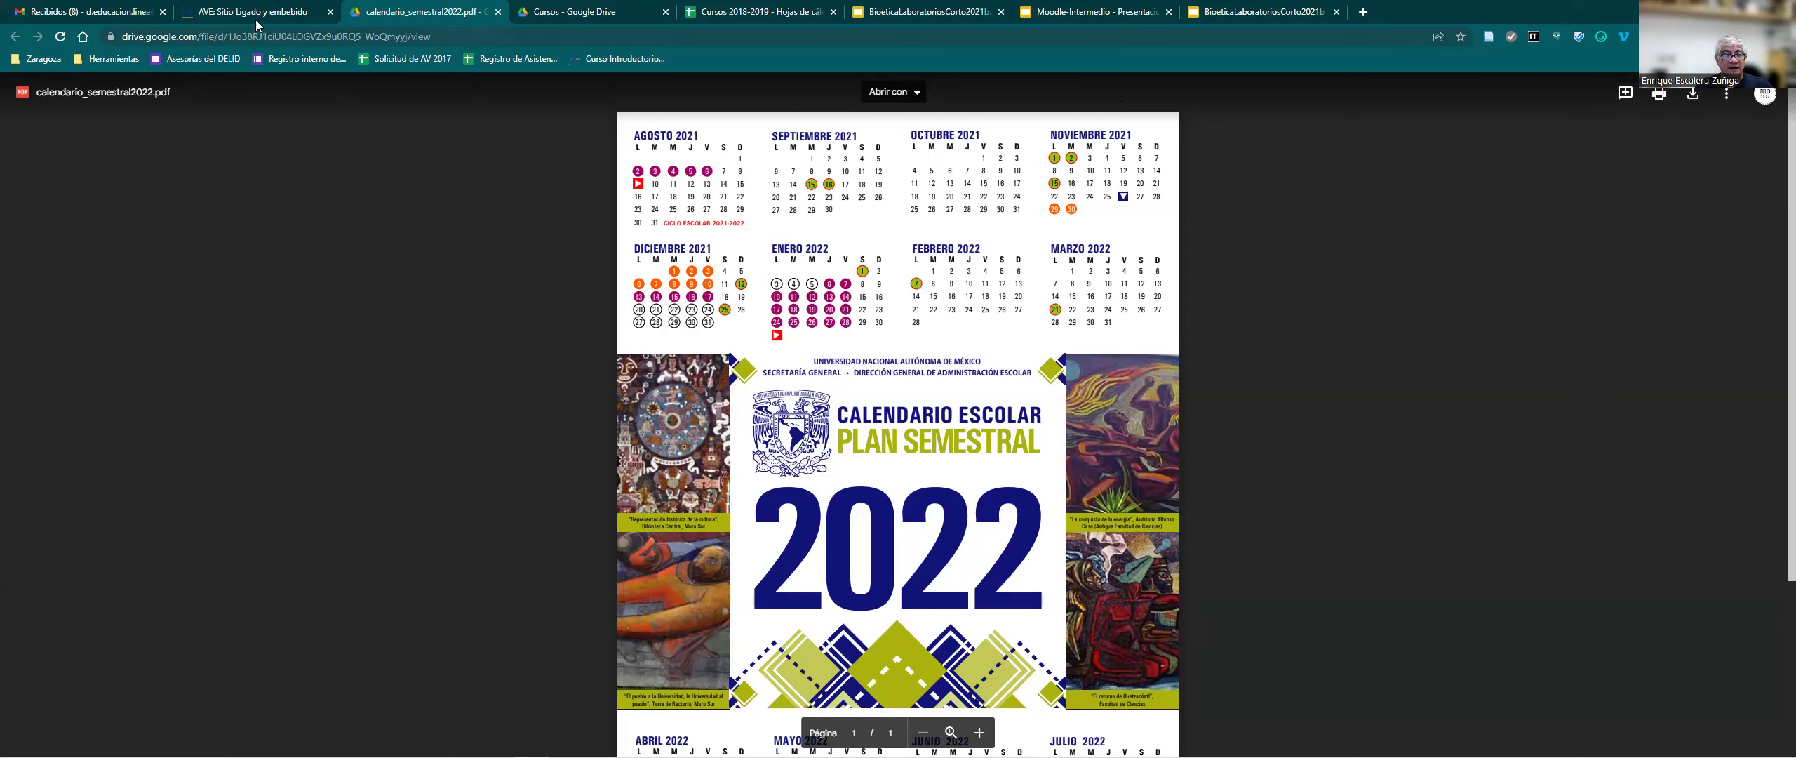
Close the separately opened calendar PDF and leave its sharing settings to return to the Cursos folder in Google Drive.
{"action": "left_click", "coordinate": [523, 19]}
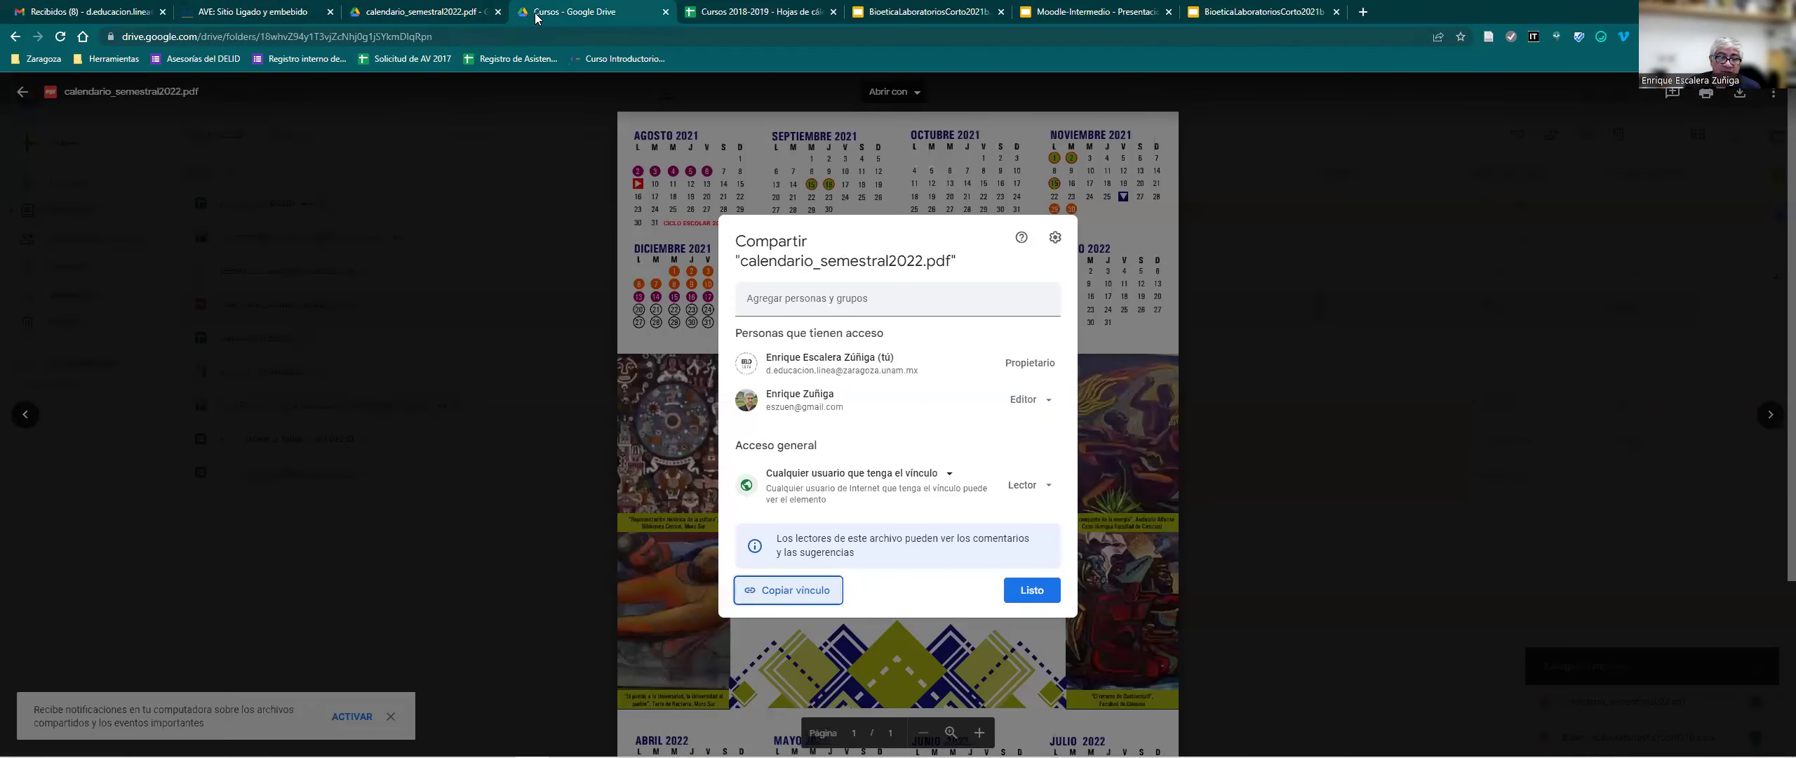
{"action": "left_click", "coordinate": [498, 12]}
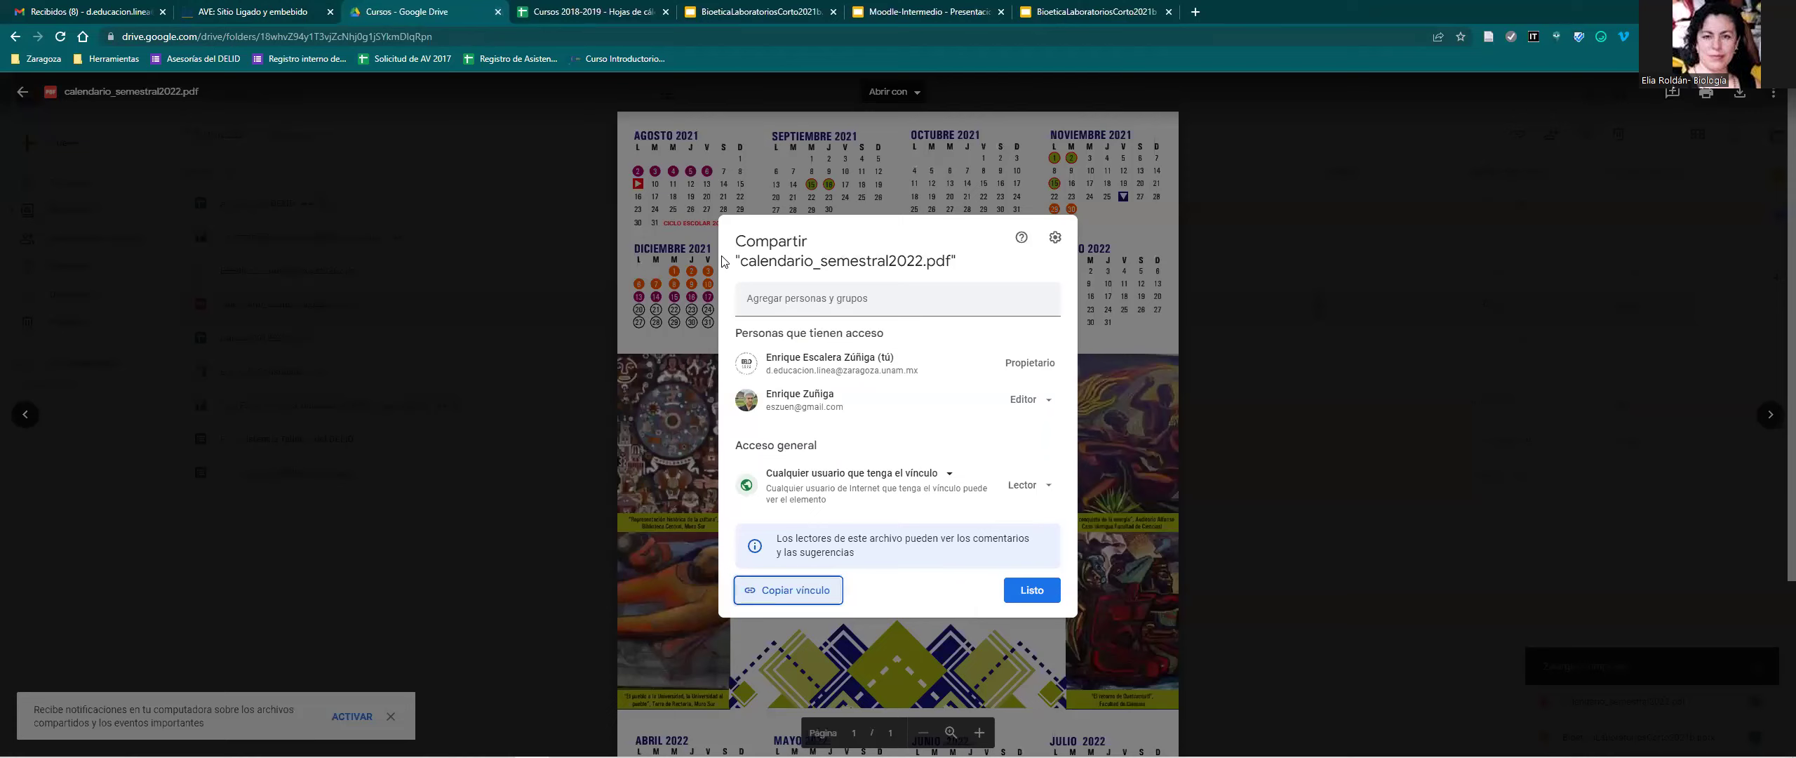
{"action": "key", "text": "Escape"}
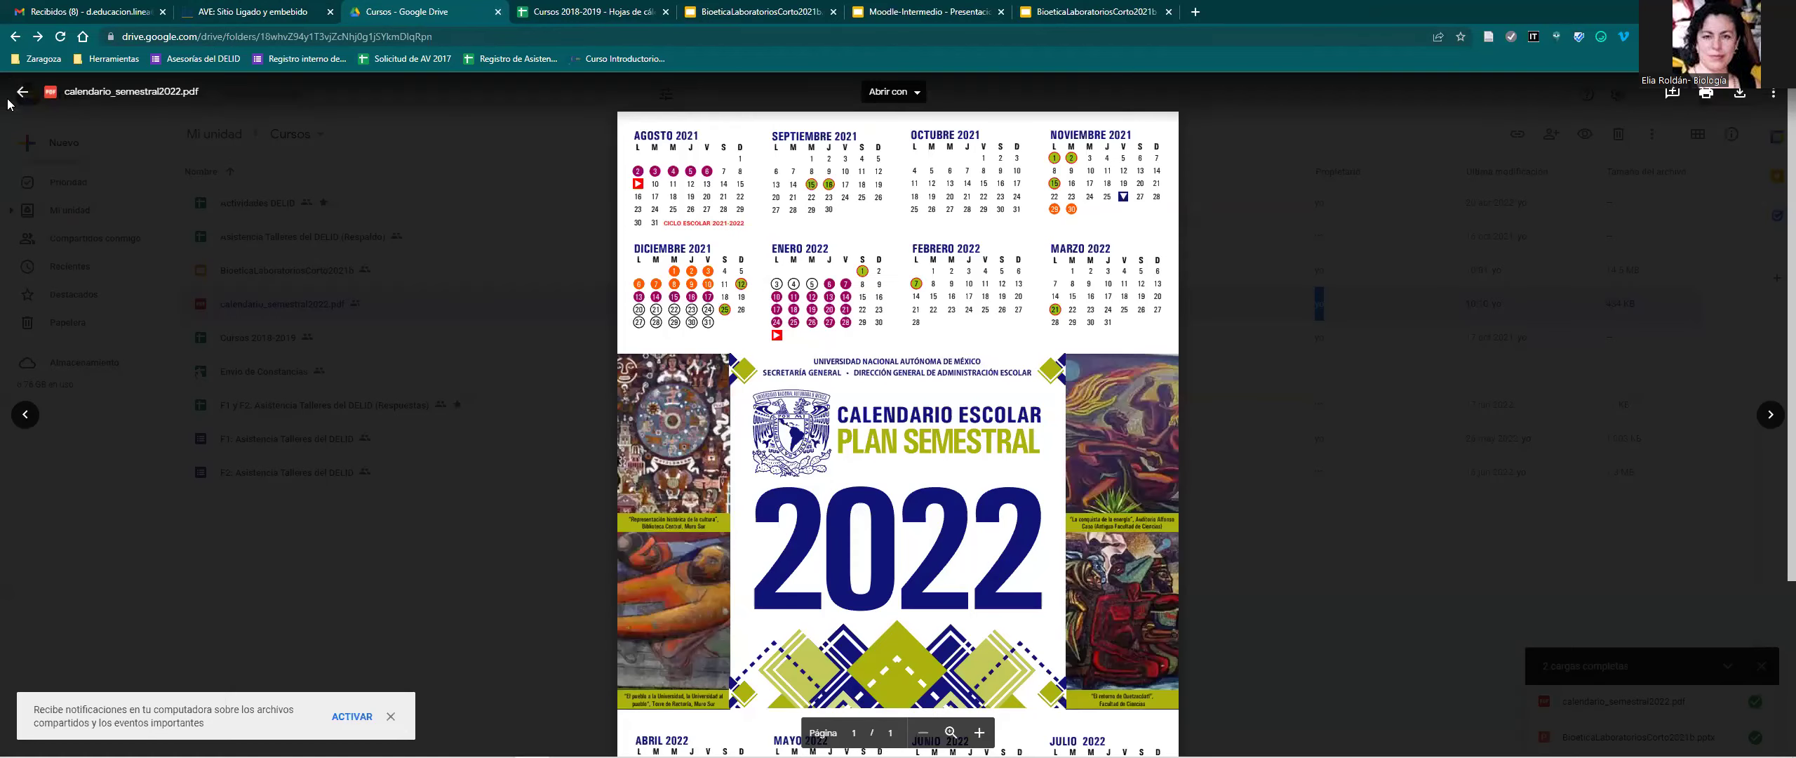
{"action": "left_click", "coordinate": [23, 91]}
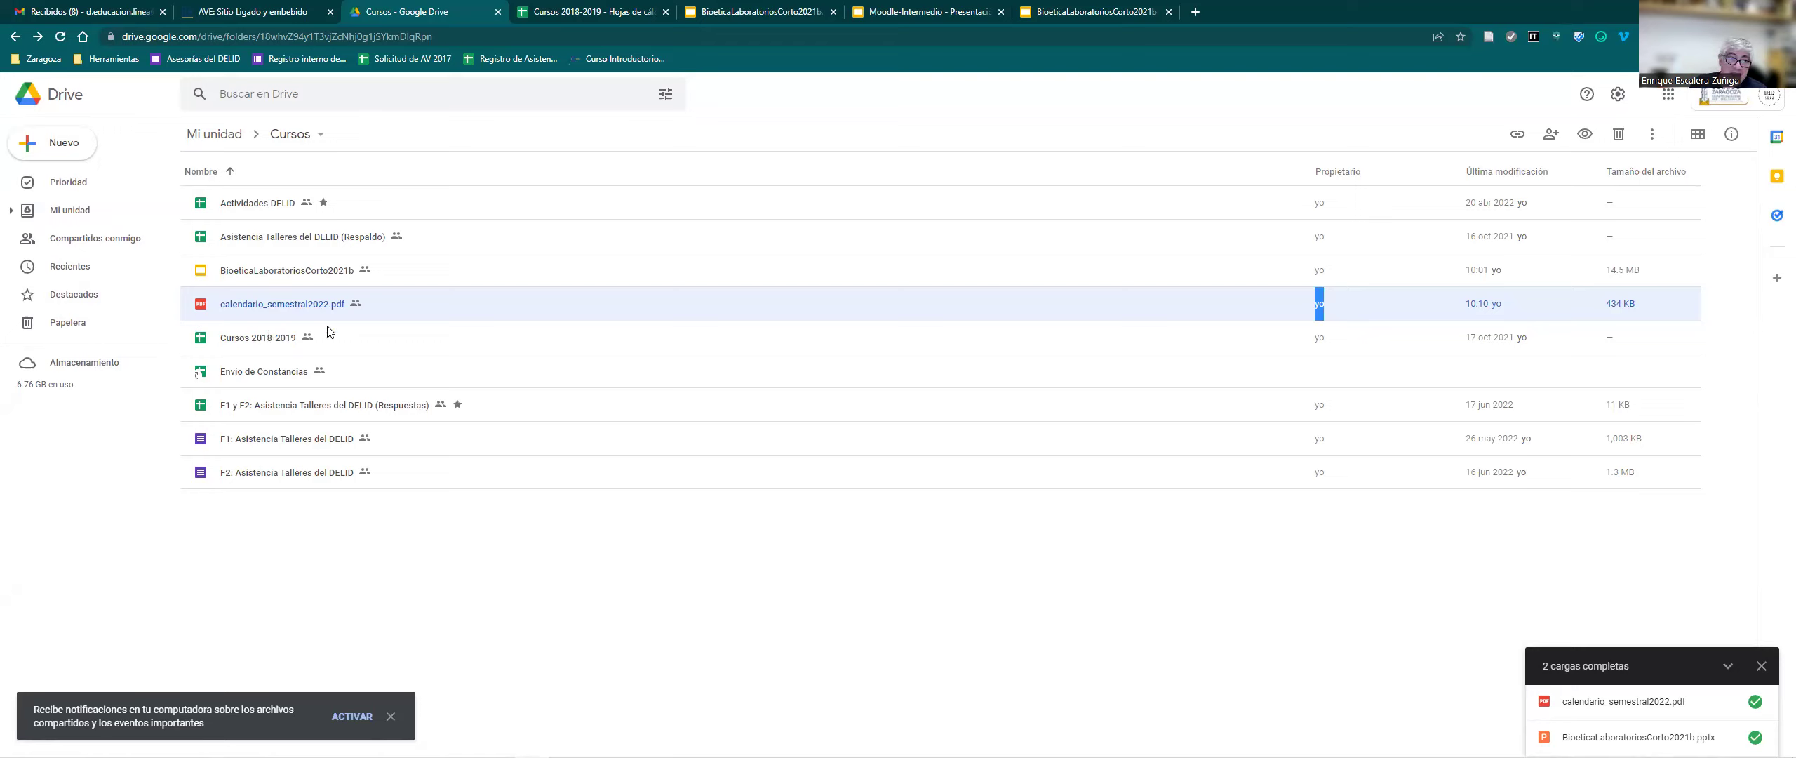
Preview calendario_semestral2022.pdf from the Cursos folder and open it in a new window.
{"action": "double_click", "coordinate": [203, 308]}
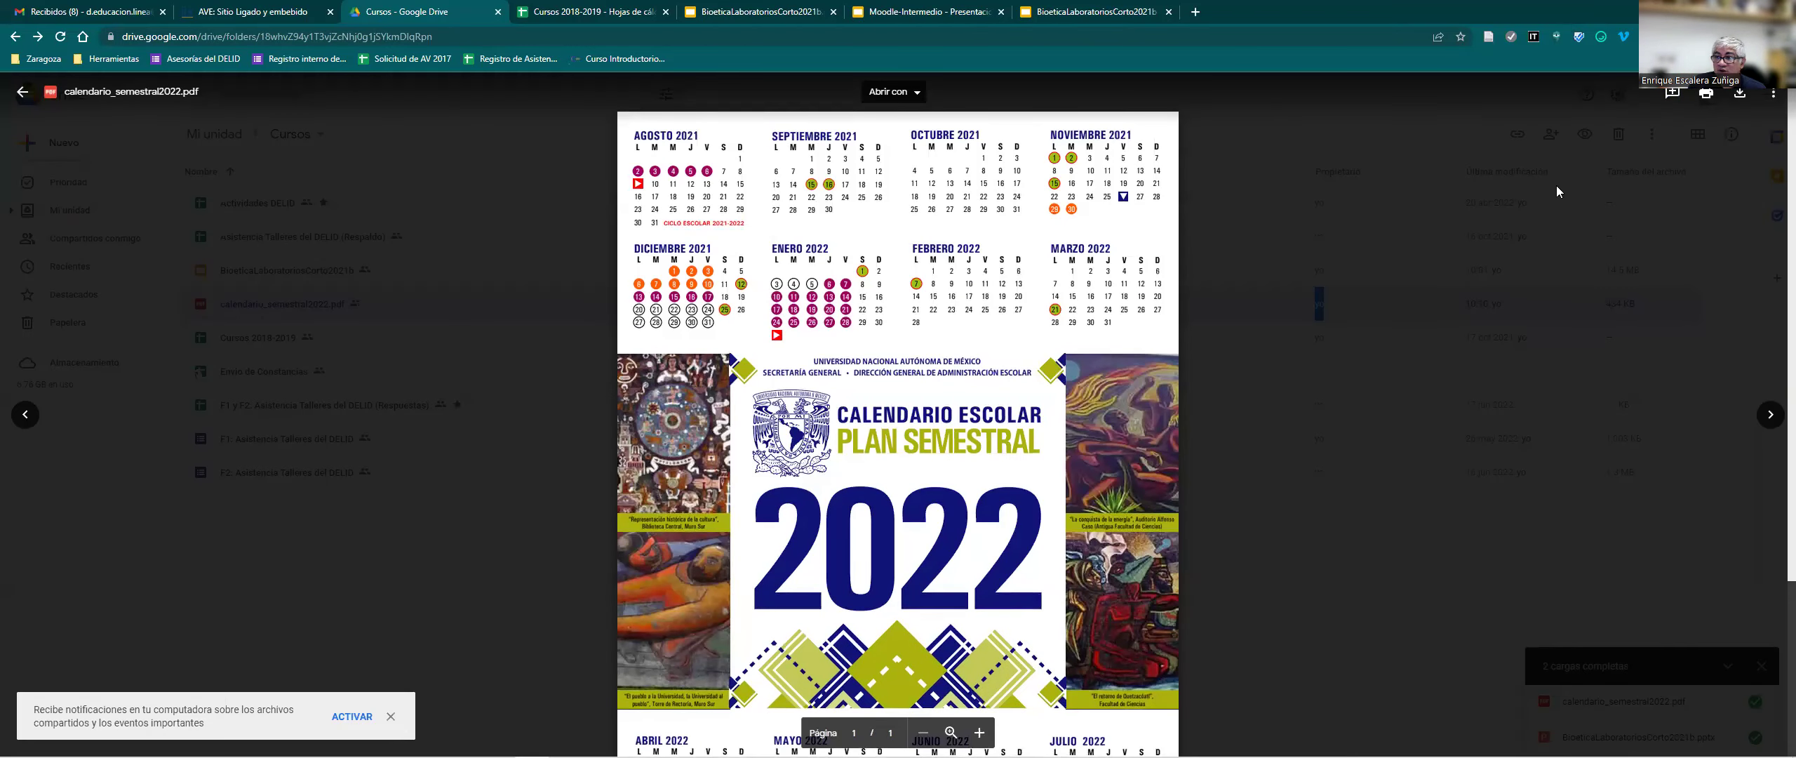
{"action": "left_click", "coordinate": [1776, 96]}
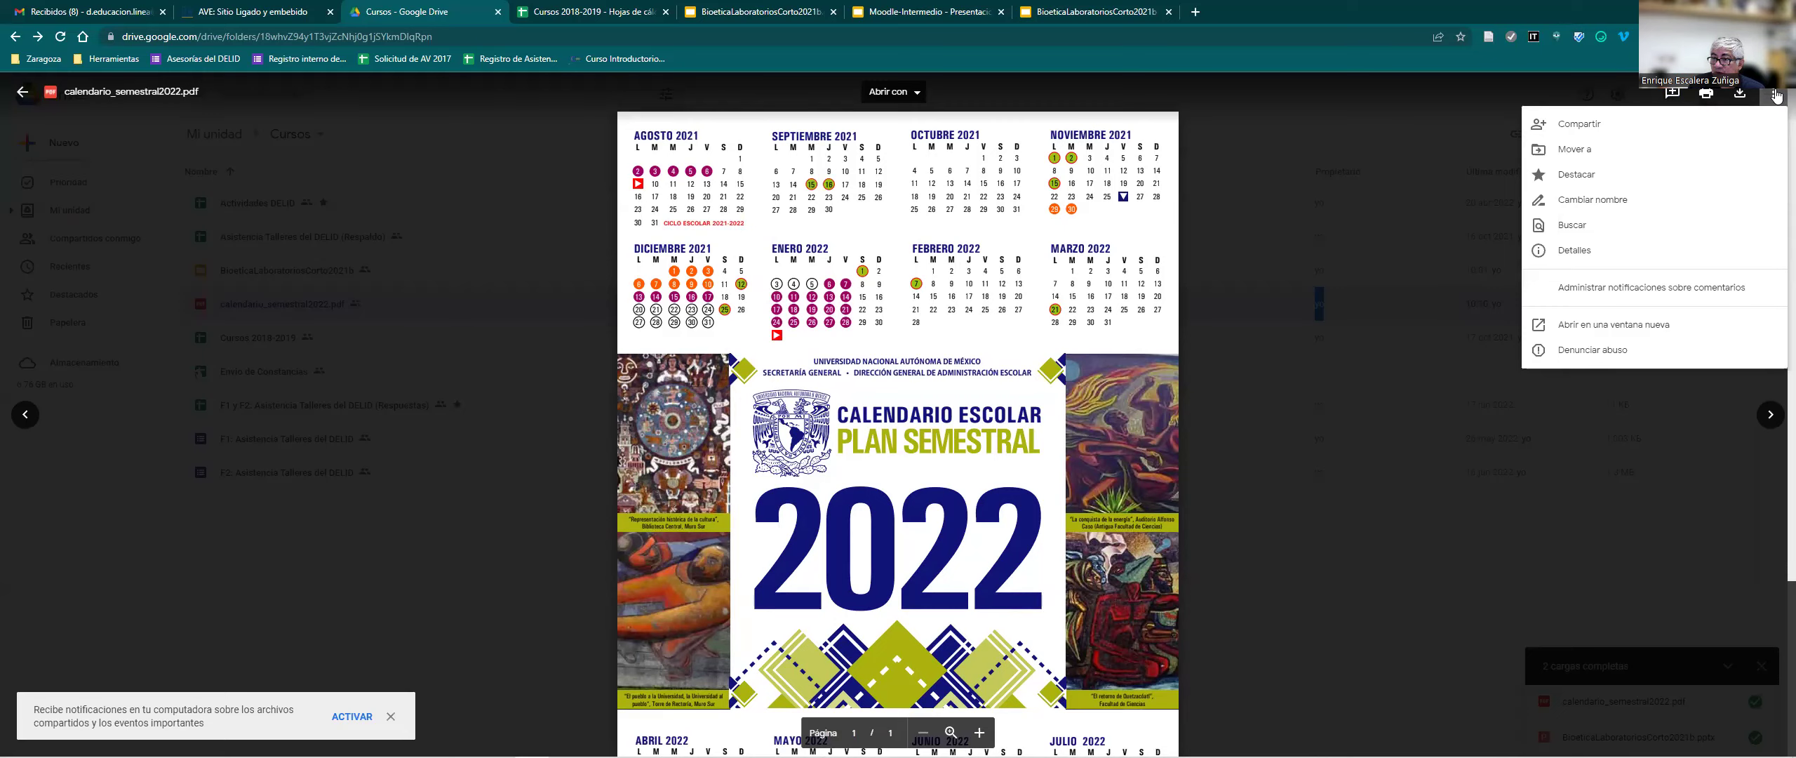
{"action": "left_click", "coordinate": [1617, 330]}
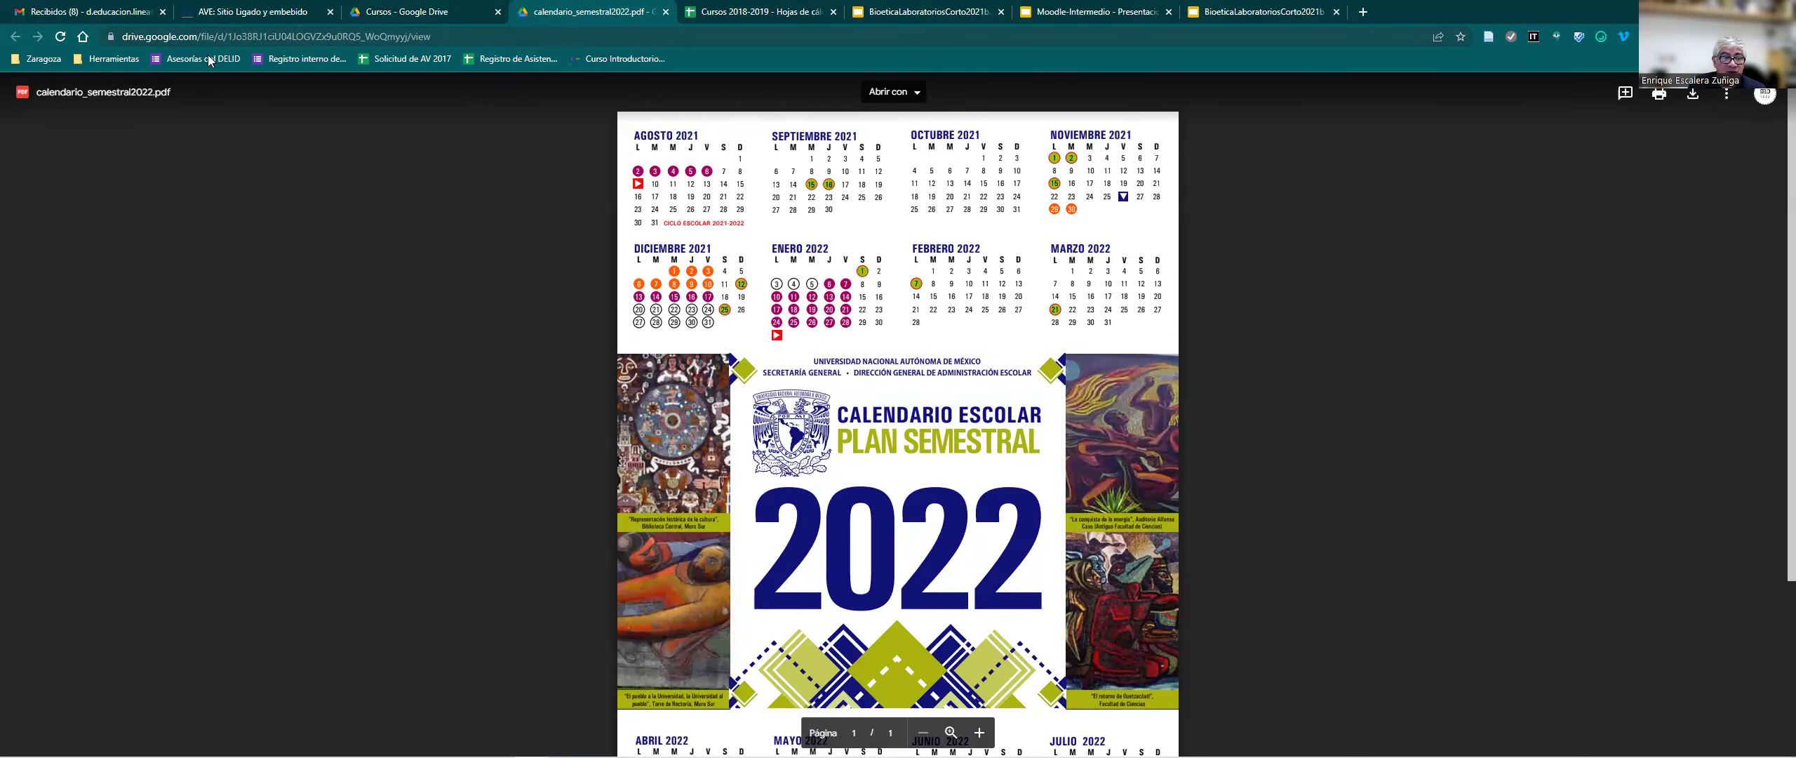
Compare the PDF's own file address with the folder address shown for its Drive preview, and close the separate PDF window.
{"action": "left_click", "coordinate": [204, 33]}
{"action": "double_click", "coordinate": [212, 33]}
{"action": "left_click_drag", "start_coordinate": [262, 36], "coordinate": [462, 37]}
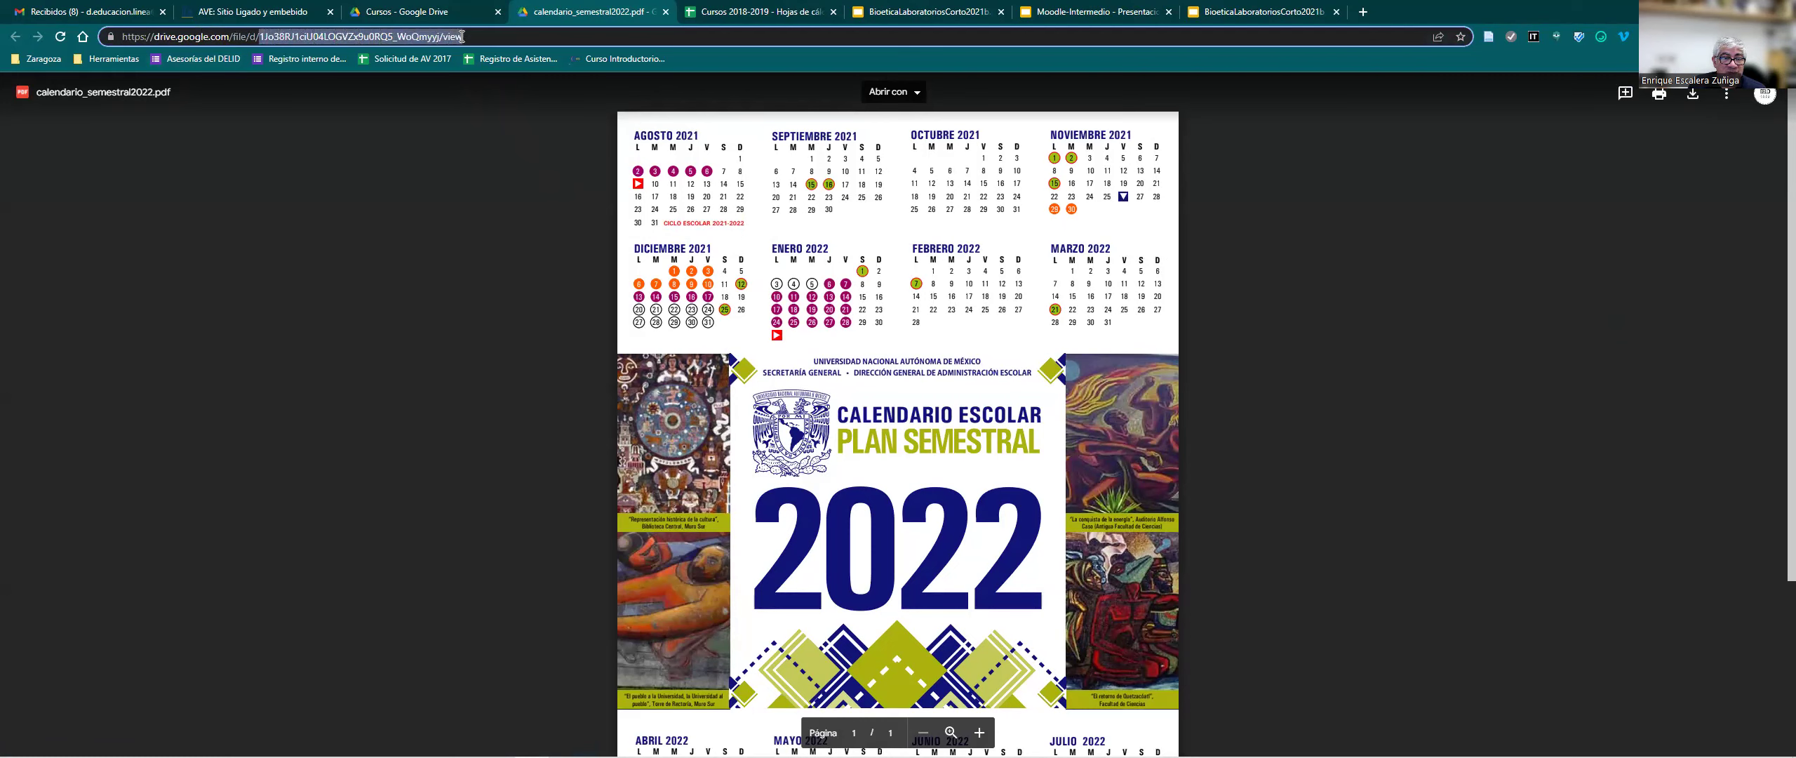
{"action": "left_click", "coordinate": [444, 12]}
{"action": "left_click_drag", "start_coordinate": [453, 36], "coordinate": [126, 37]}
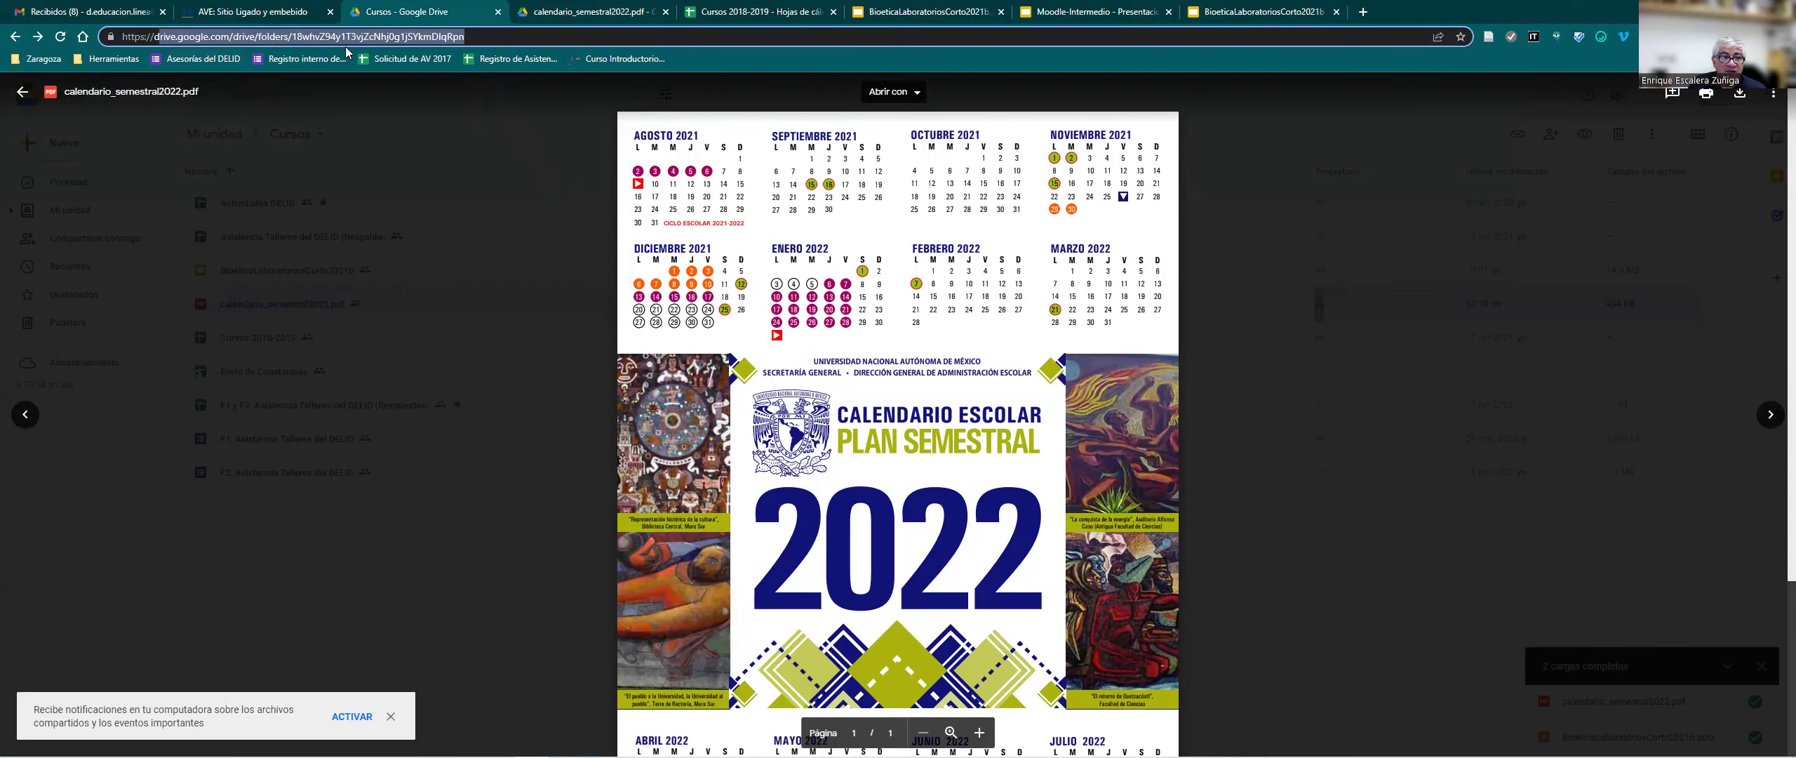
{"action": "left_click", "coordinate": [572, 10]}
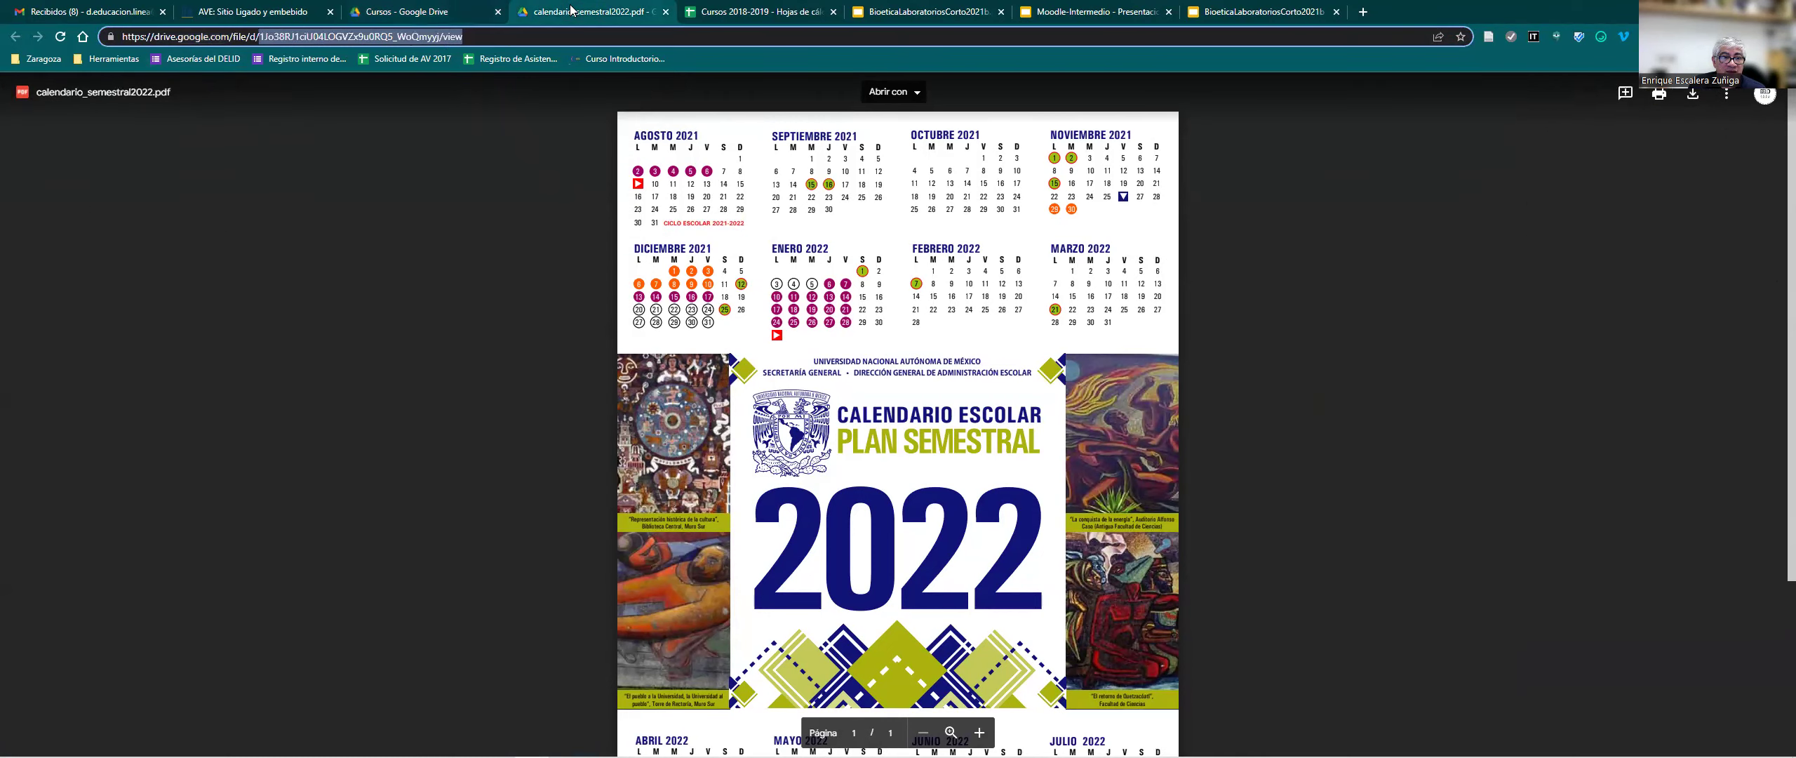
{"action": "left_click", "coordinate": [410, 12]}
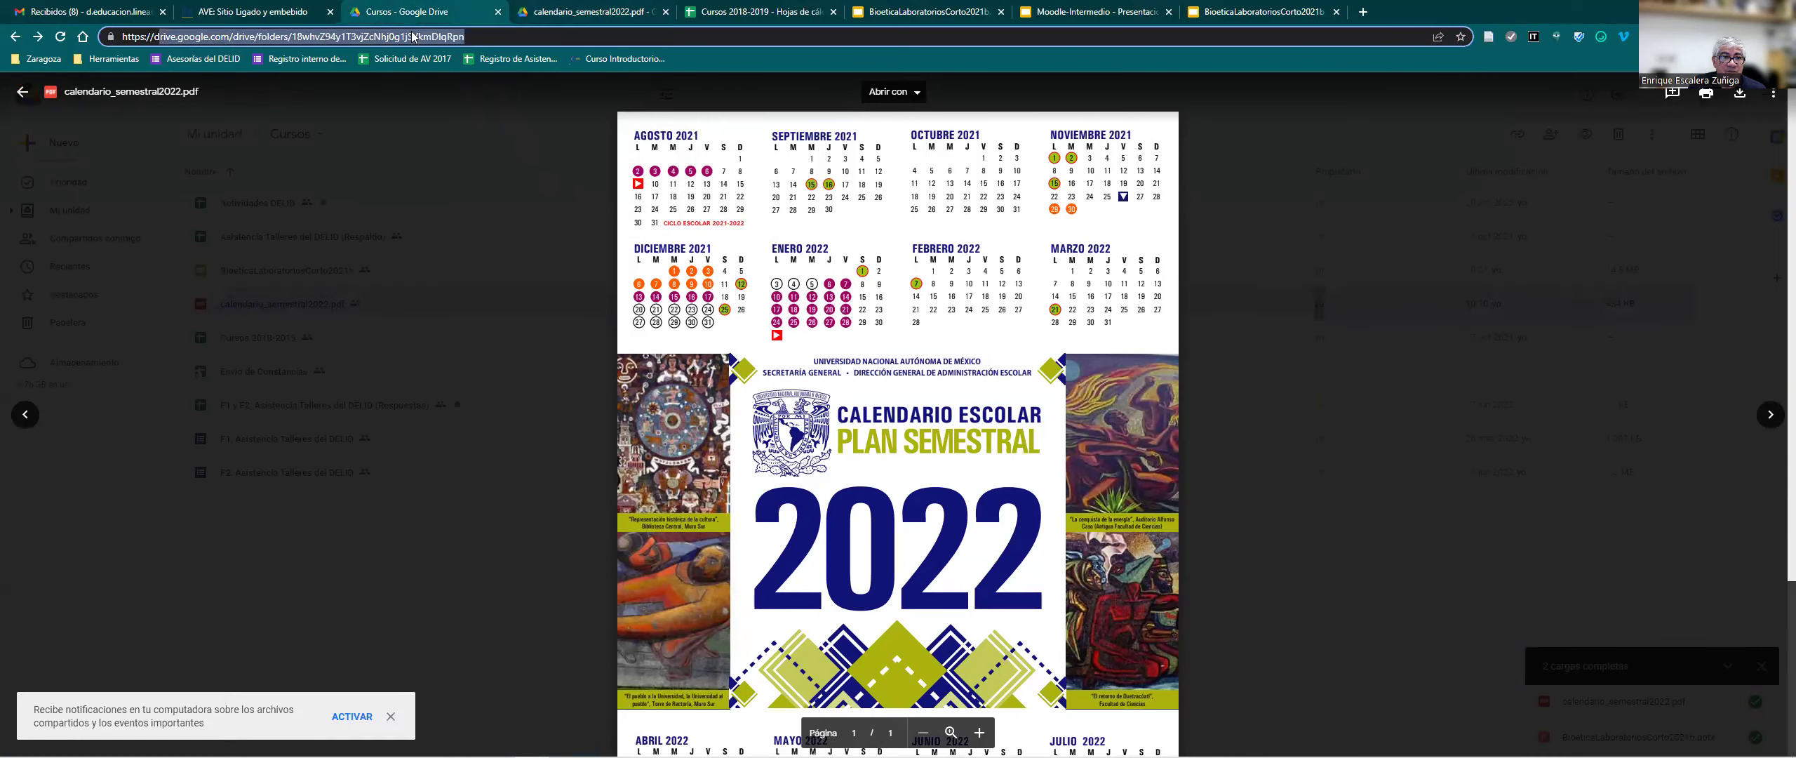
{"action": "left_click", "coordinate": [414, 36]}
{"action": "left_click_drag", "start_coordinate": [474, 37], "coordinate": [309, 40]}
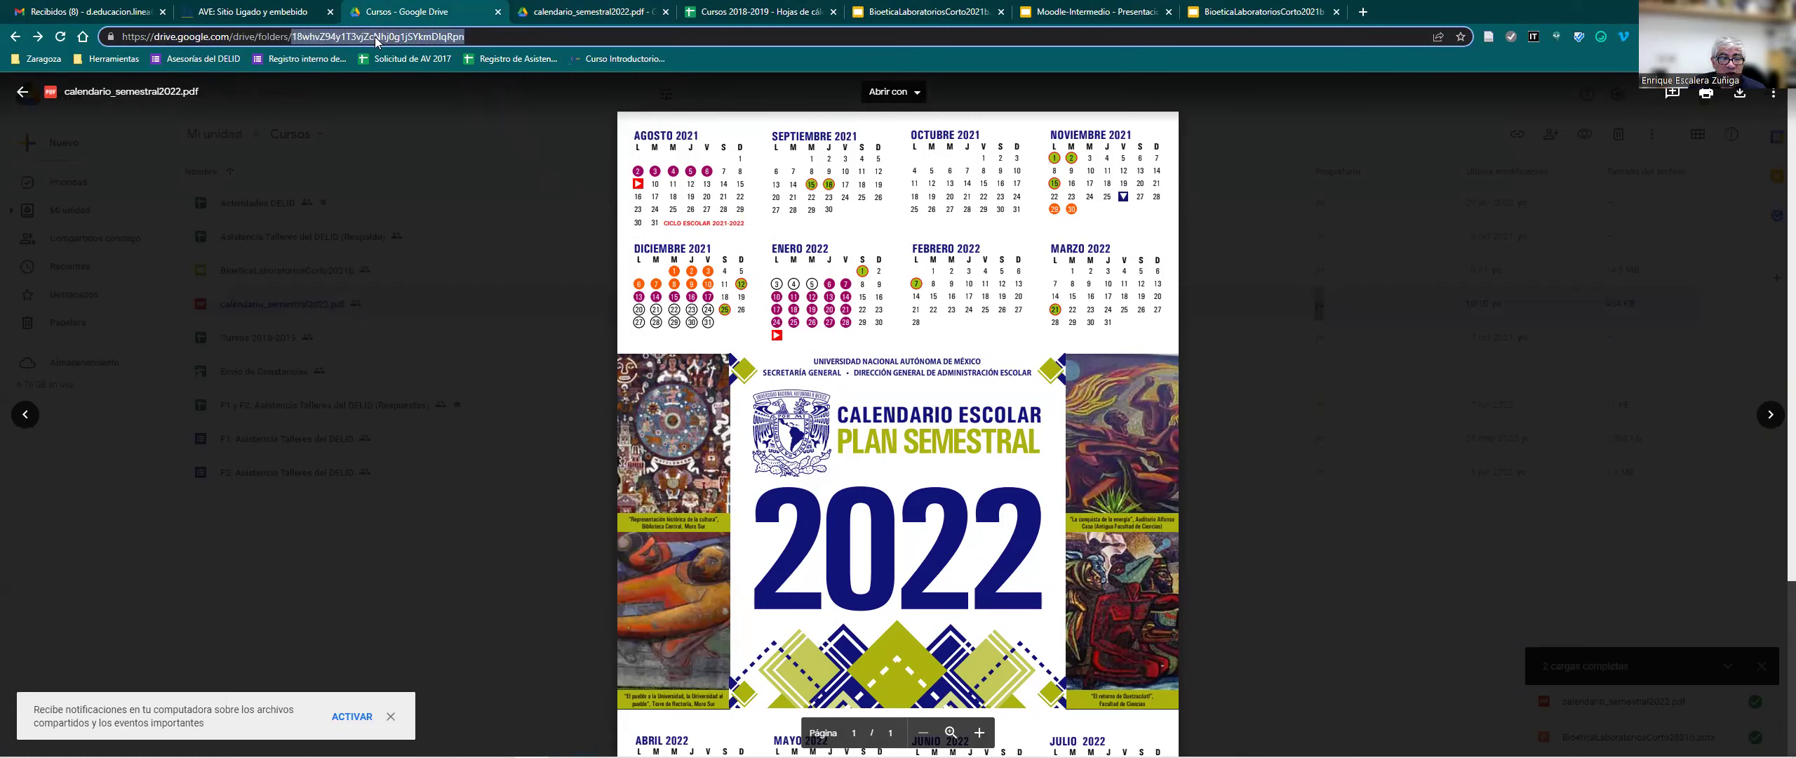
{"action": "left_click", "coordinate": [552, 15]}
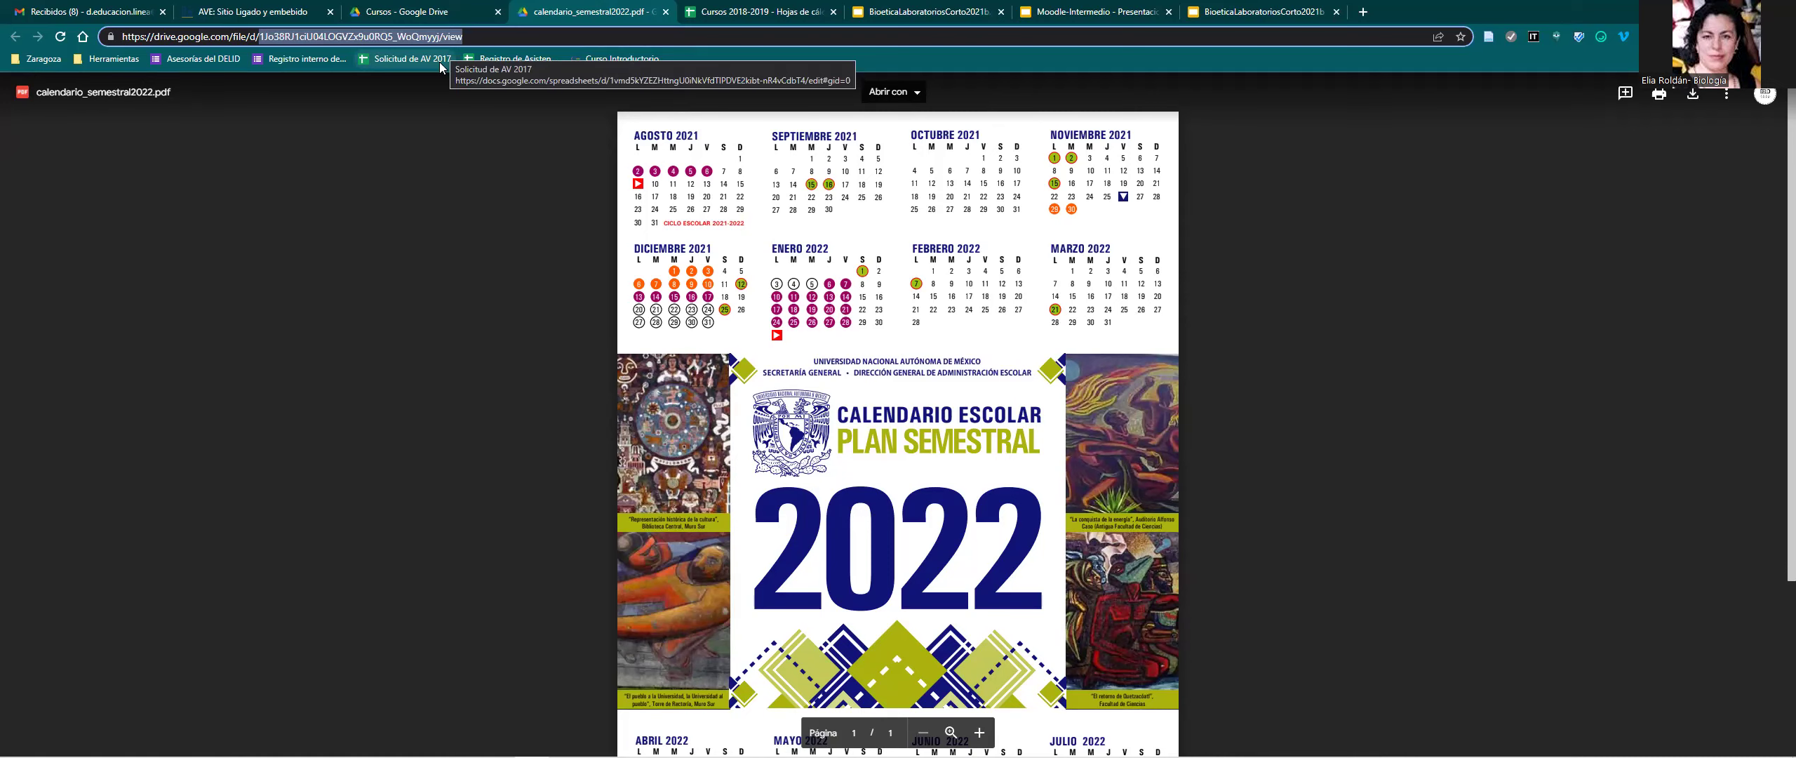
{"action": "left_click", "coordinate": [399, 145]}
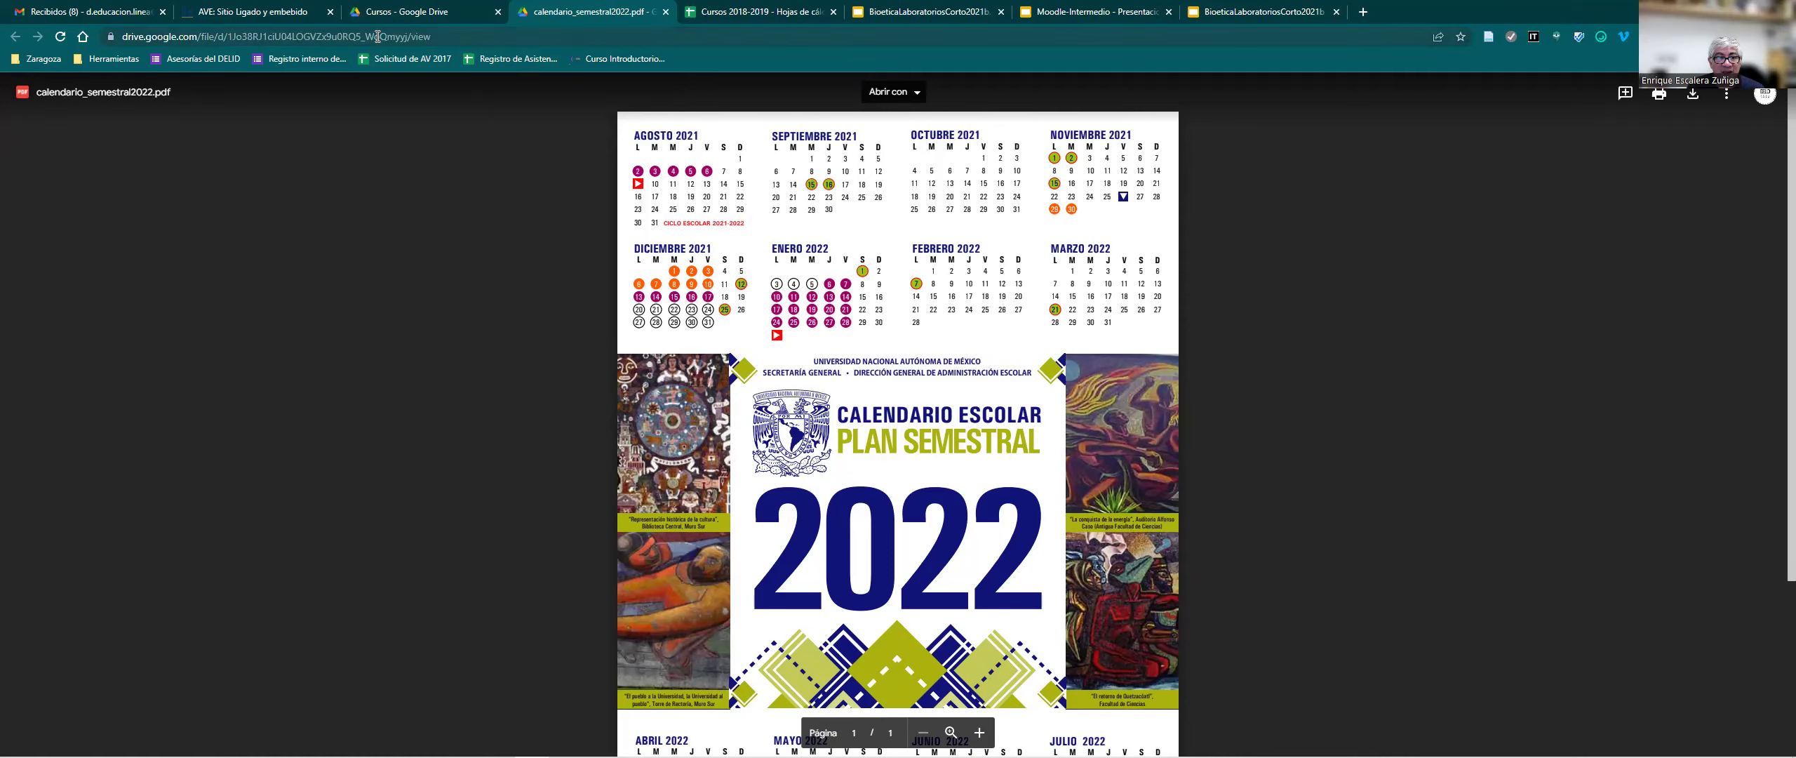
{"action": "key", "text": "ctrl+shift+Tab"}
{"action": "left_click", "coordinate": [665, 12]}
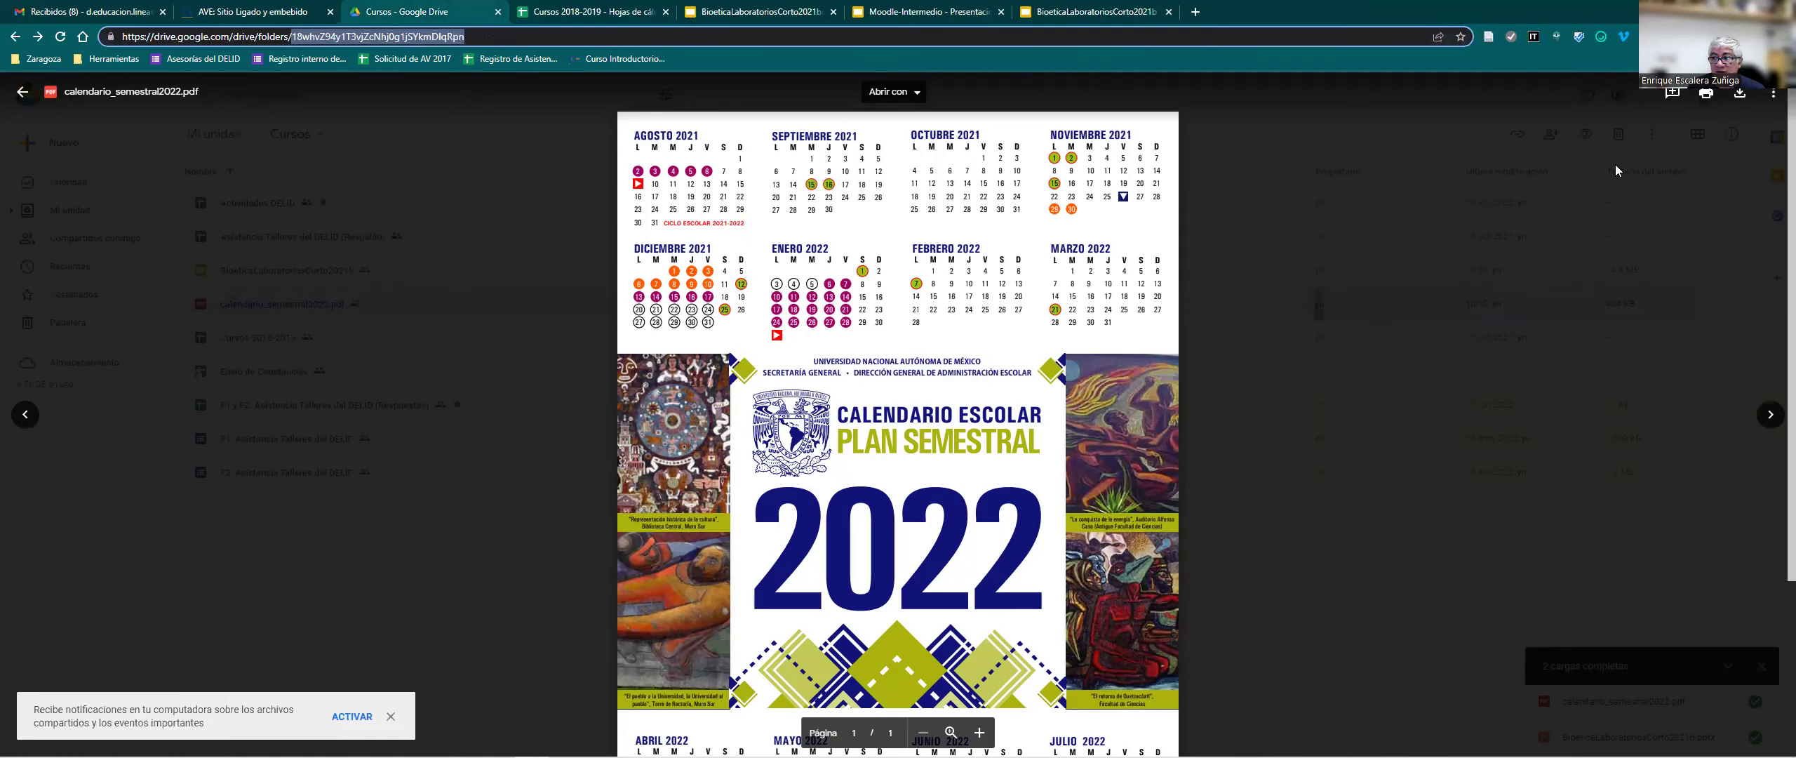
Reopen the previewed calendar PDF in a new window and copy its iframe embed code.
{"action": "left_click", "coordinate": [1773, 93]}
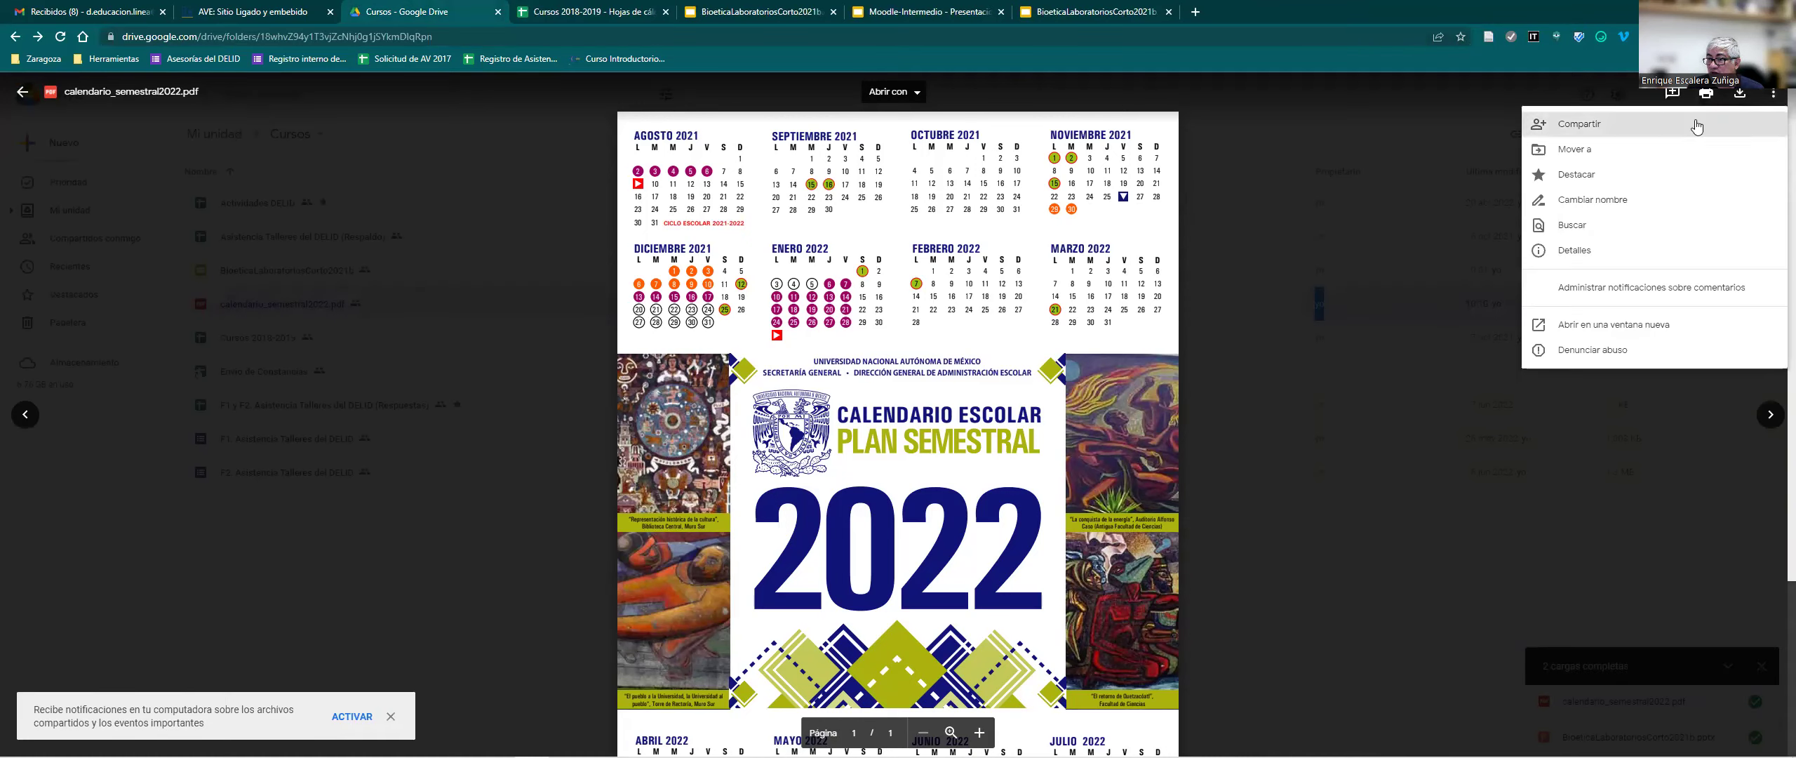
{"action": "left_click", "coordinate": [1584, 332]}
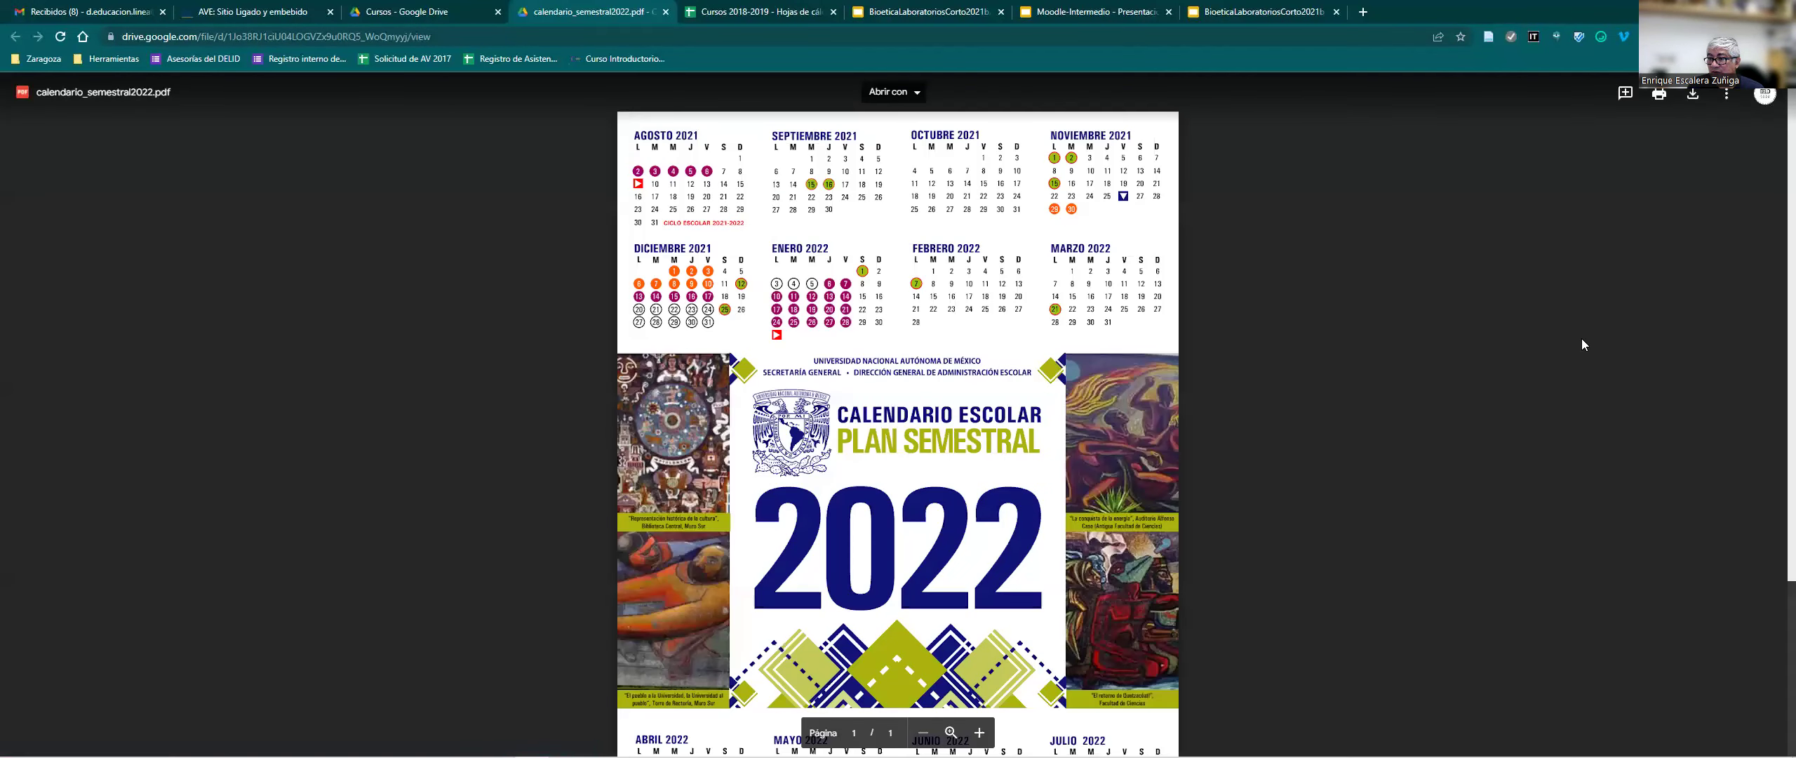
{"action": "left_click", "coordinate": [1726, 98]}
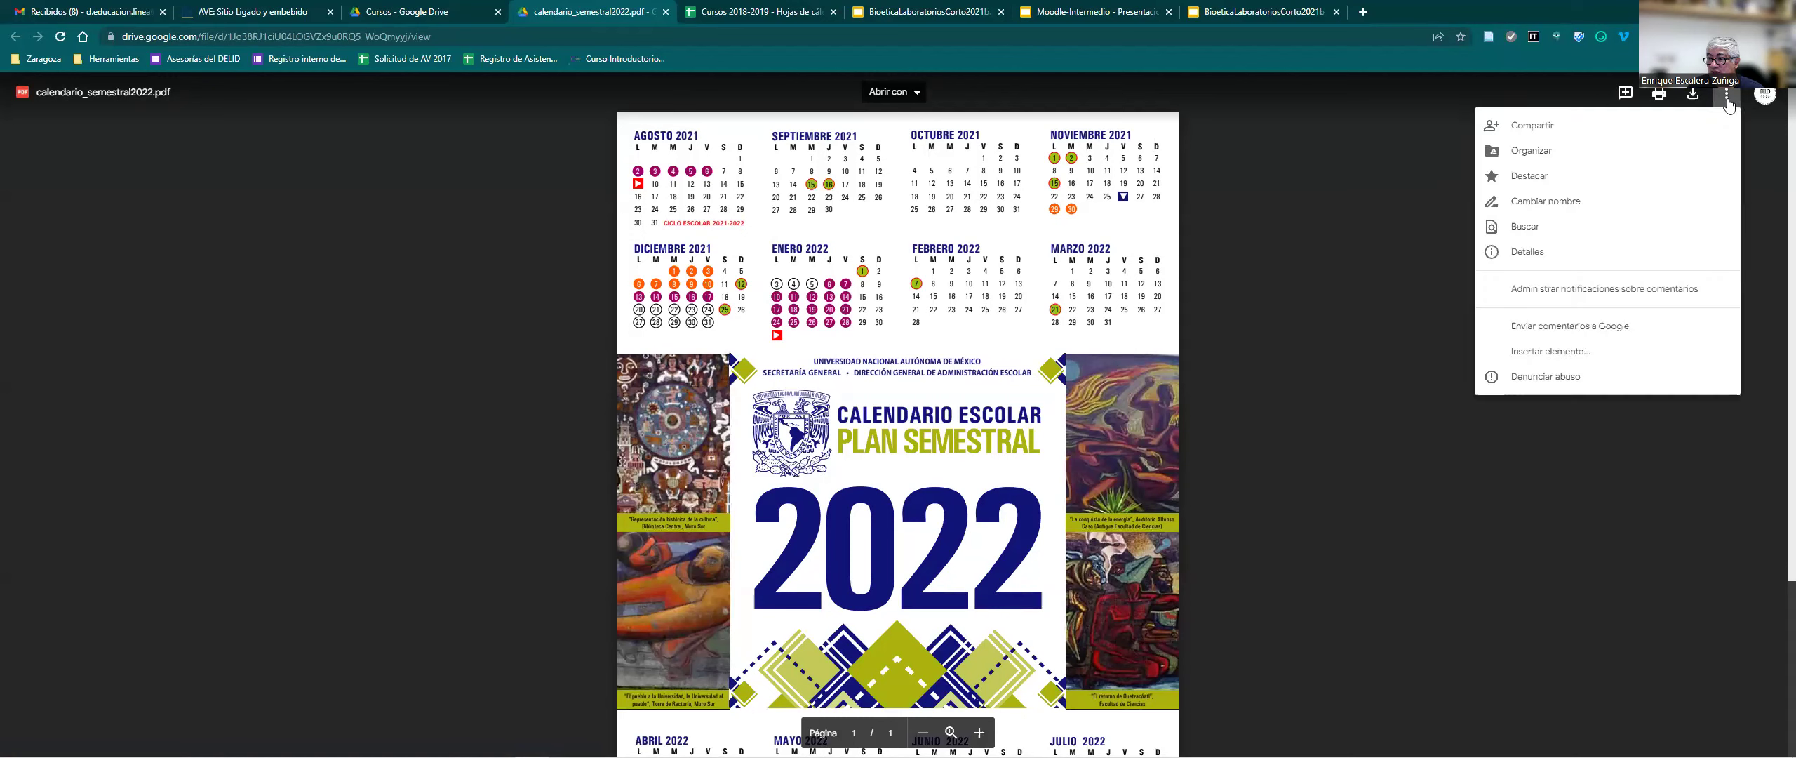
{"action": "left_click", "coordinate": [1541, 354]}
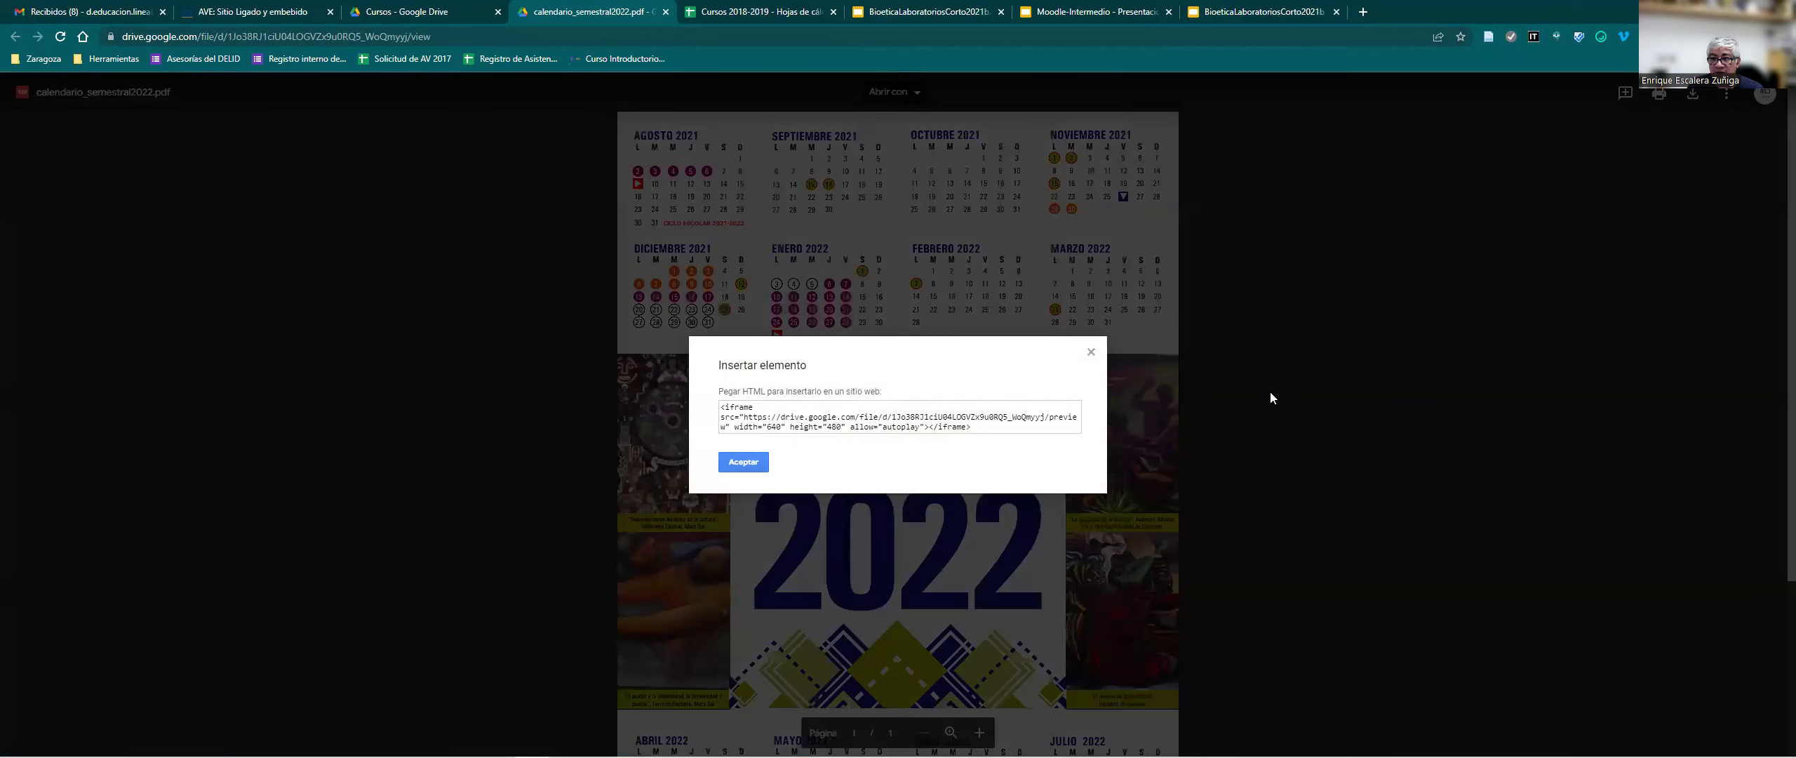
{"action": "left_click", "coordinate": [989, 425]}
{"action": "left_click_drag", "start_coordinate": [978, 430], "coordinate": [707, 414]}
{"action": "key", "text": "ctrl+c"}
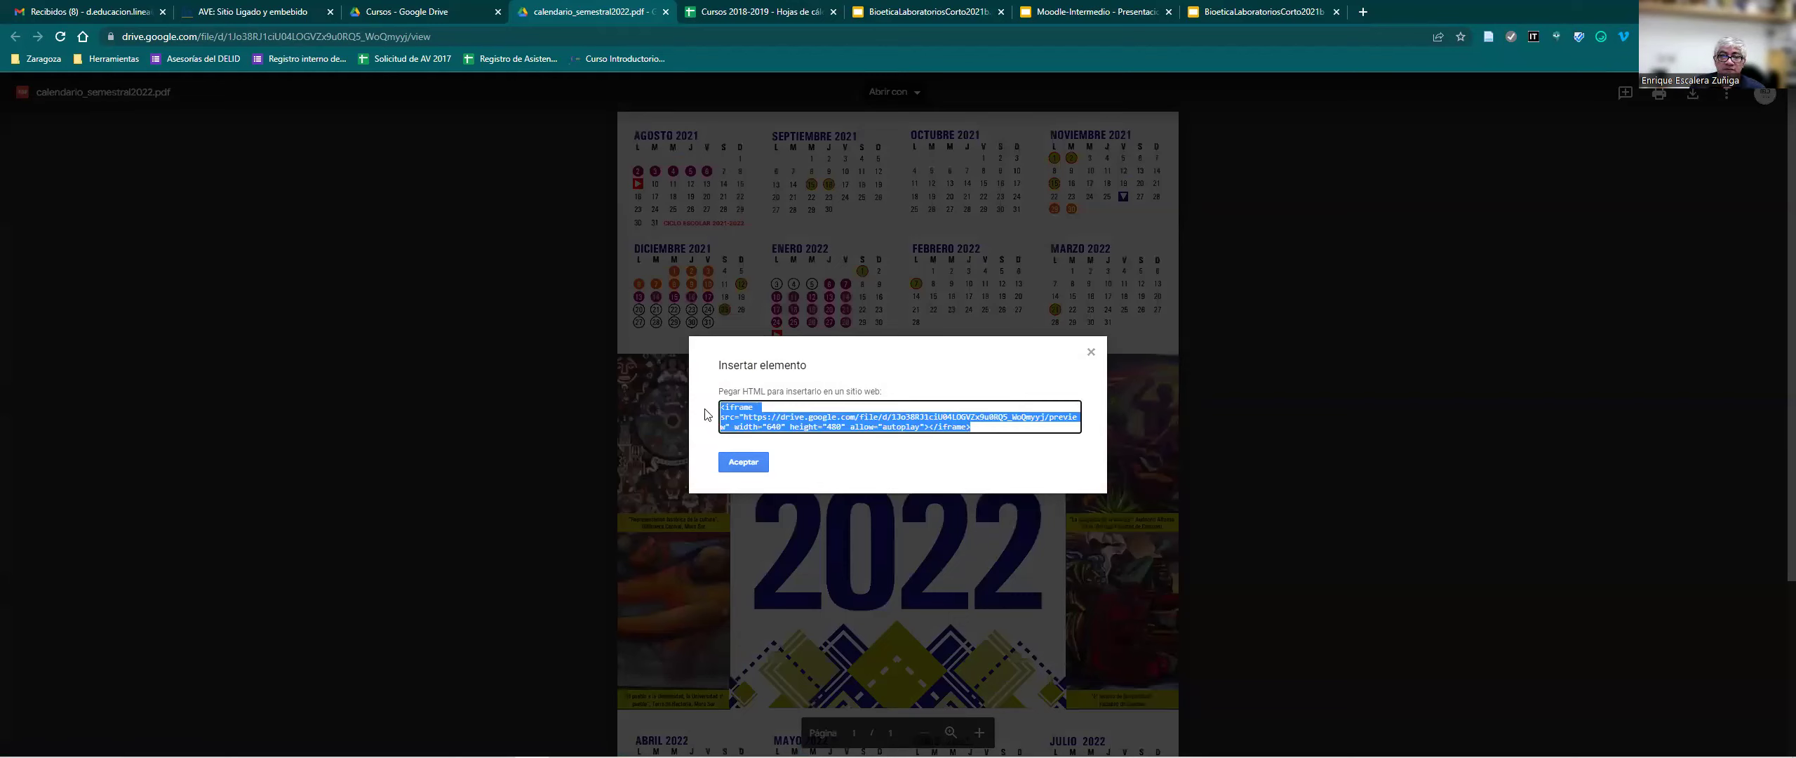
Open the Moodle page "Sitio Ligado y embebido" for editing and add an empty line below "Revisar el calendario.".
{"action": "left_click", "coordinate": [241, 12]}
{"action": "scroll", "coordinate": [1063, 417], "scroll_direction": "down", "scroll_amount": 3}
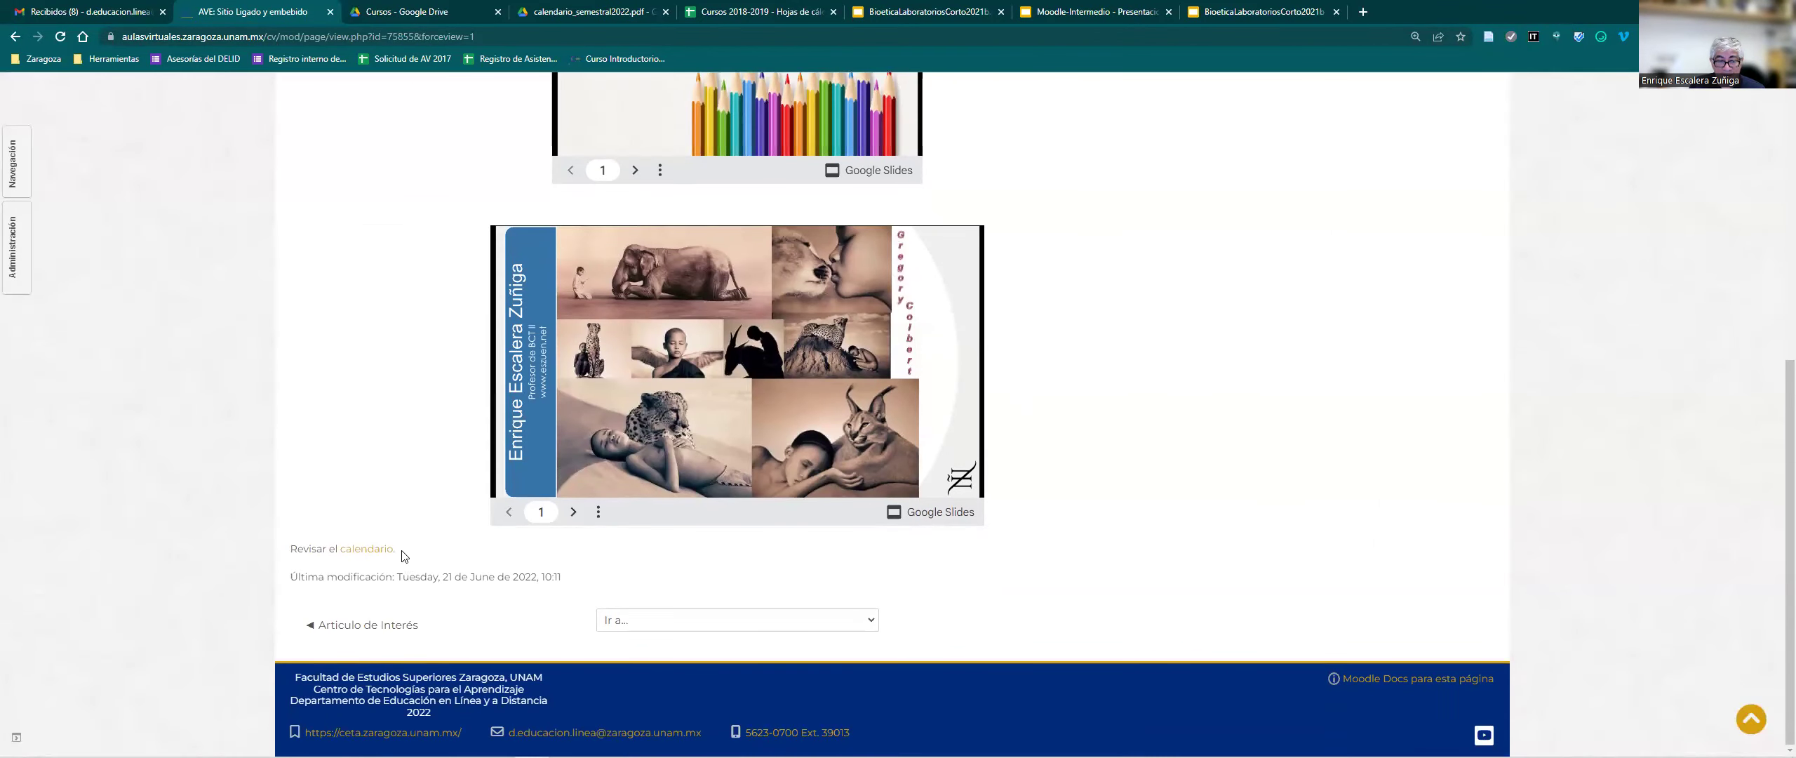
{"action": "scroll", "coordinate": [1192, 393], "scroll_direction": "up", "scroll_amount": 5}
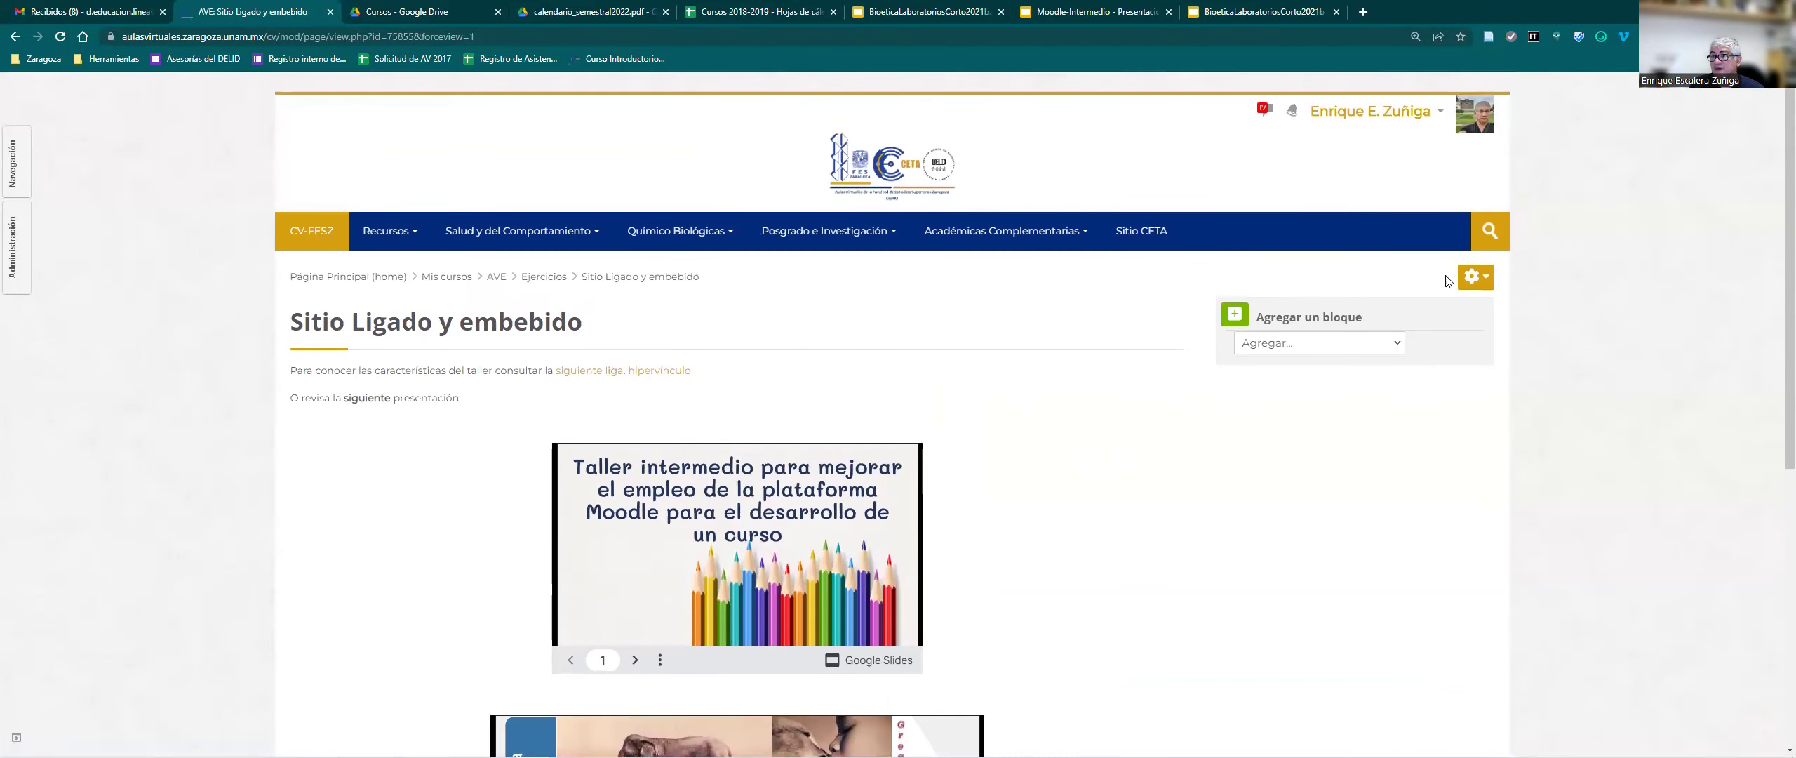
{"action": "left_click", "coordinate": [1475, 273]}
{"action": "left_click", "coordinate": [1397, 308]}
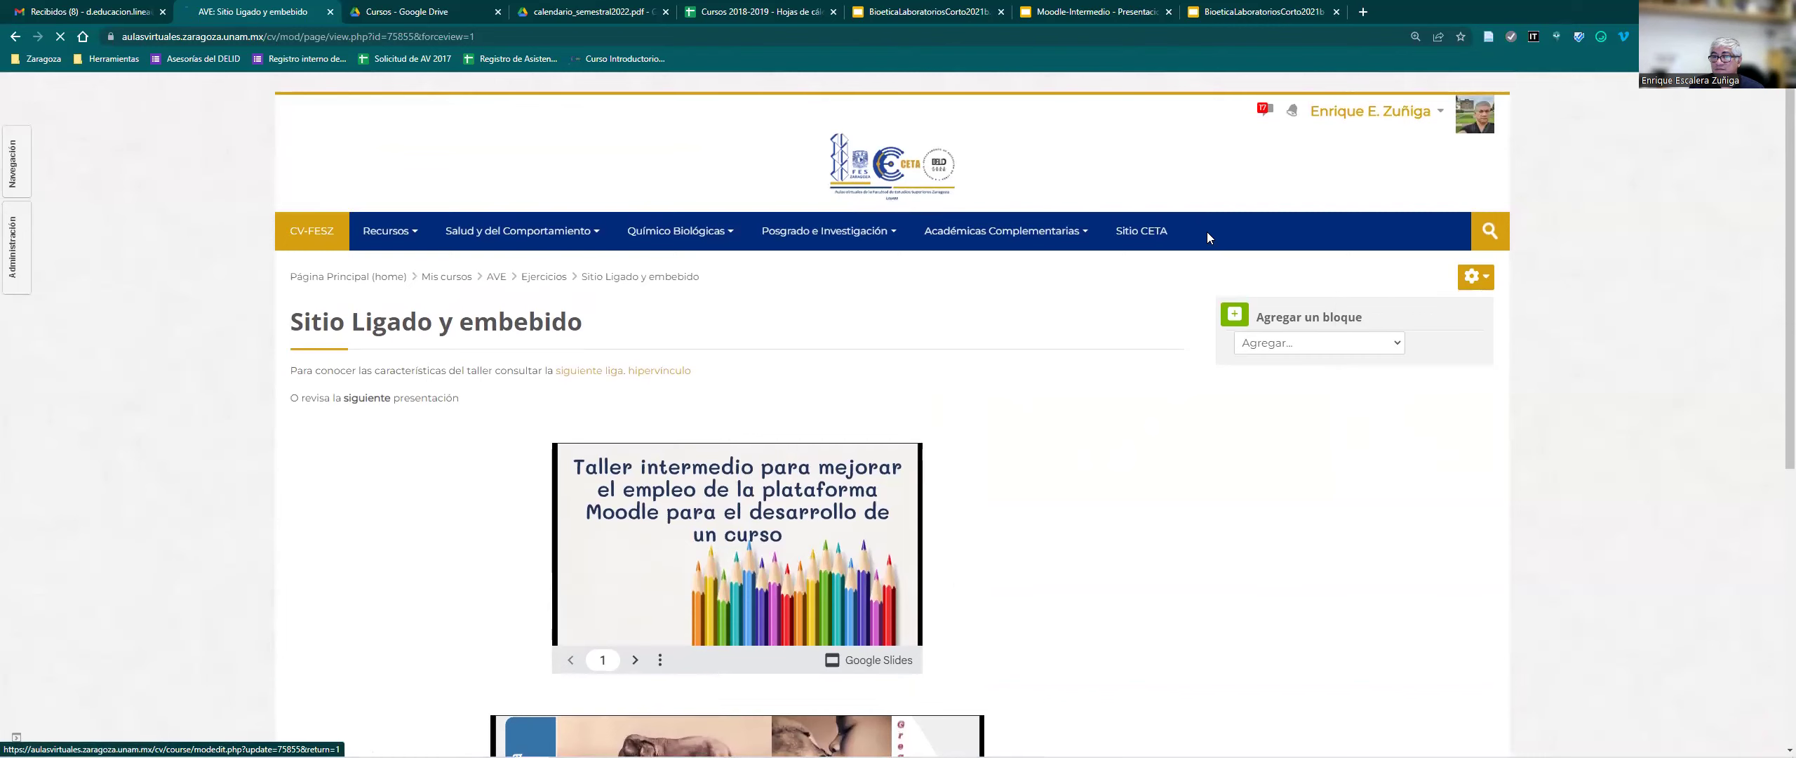
{"action": "scroll", "coordinate": [1044, 211], "scroll_direction": "down", "scroll_amount": 15}
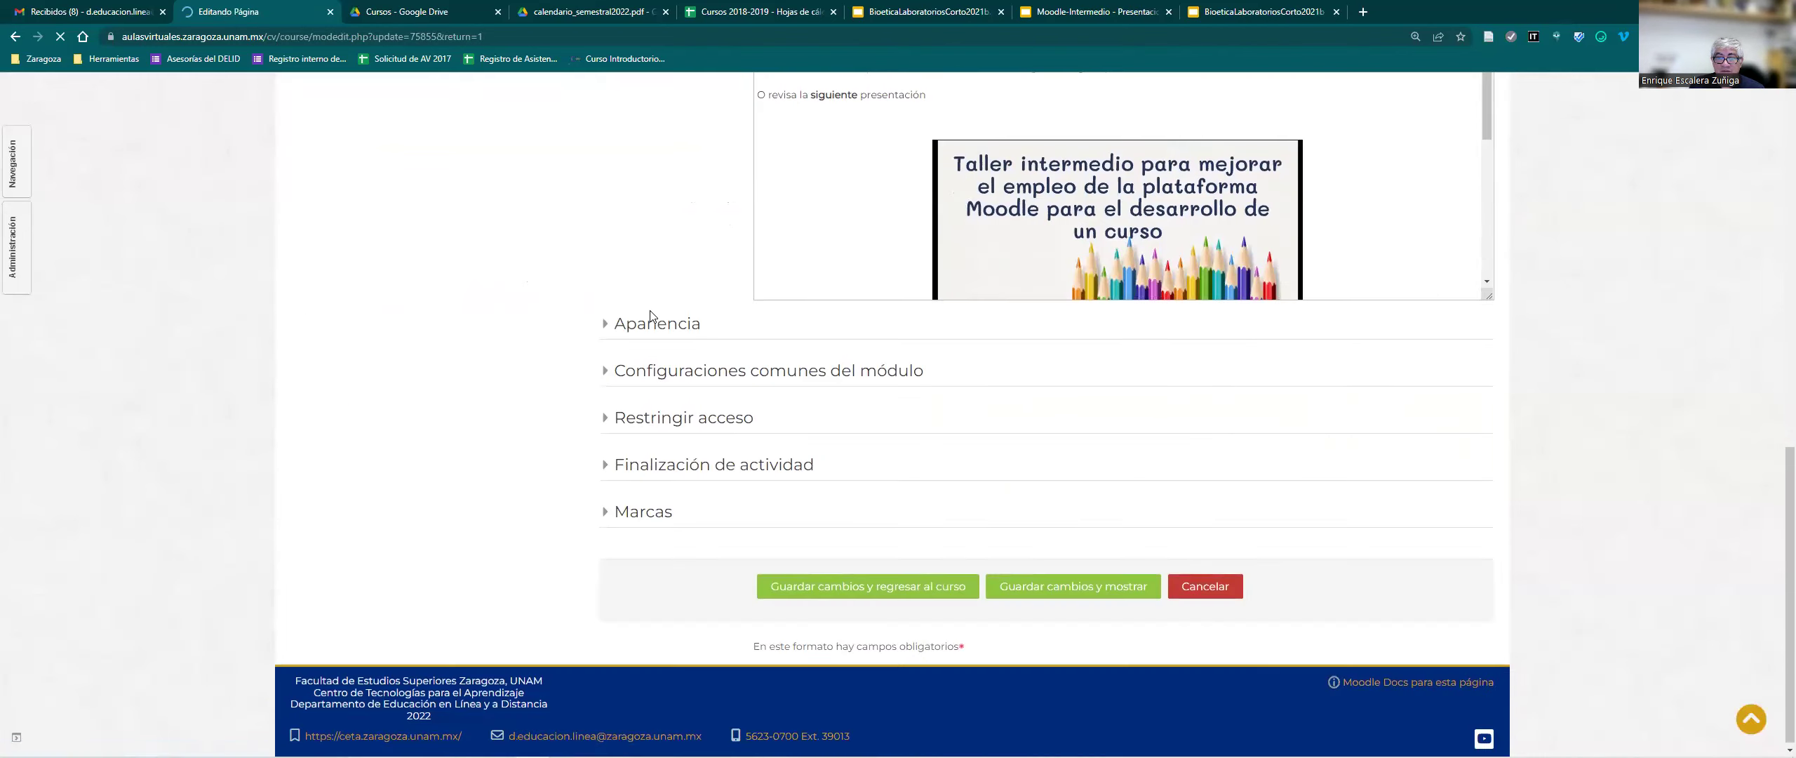
{"action": "scroll", "coordinate": [1323, 236], "scroll_direction": "down", "scroll_amount": 5}
{"action": "left_click", "coordinate": [947, 282]}
{"action": "key", "text": "Return"}
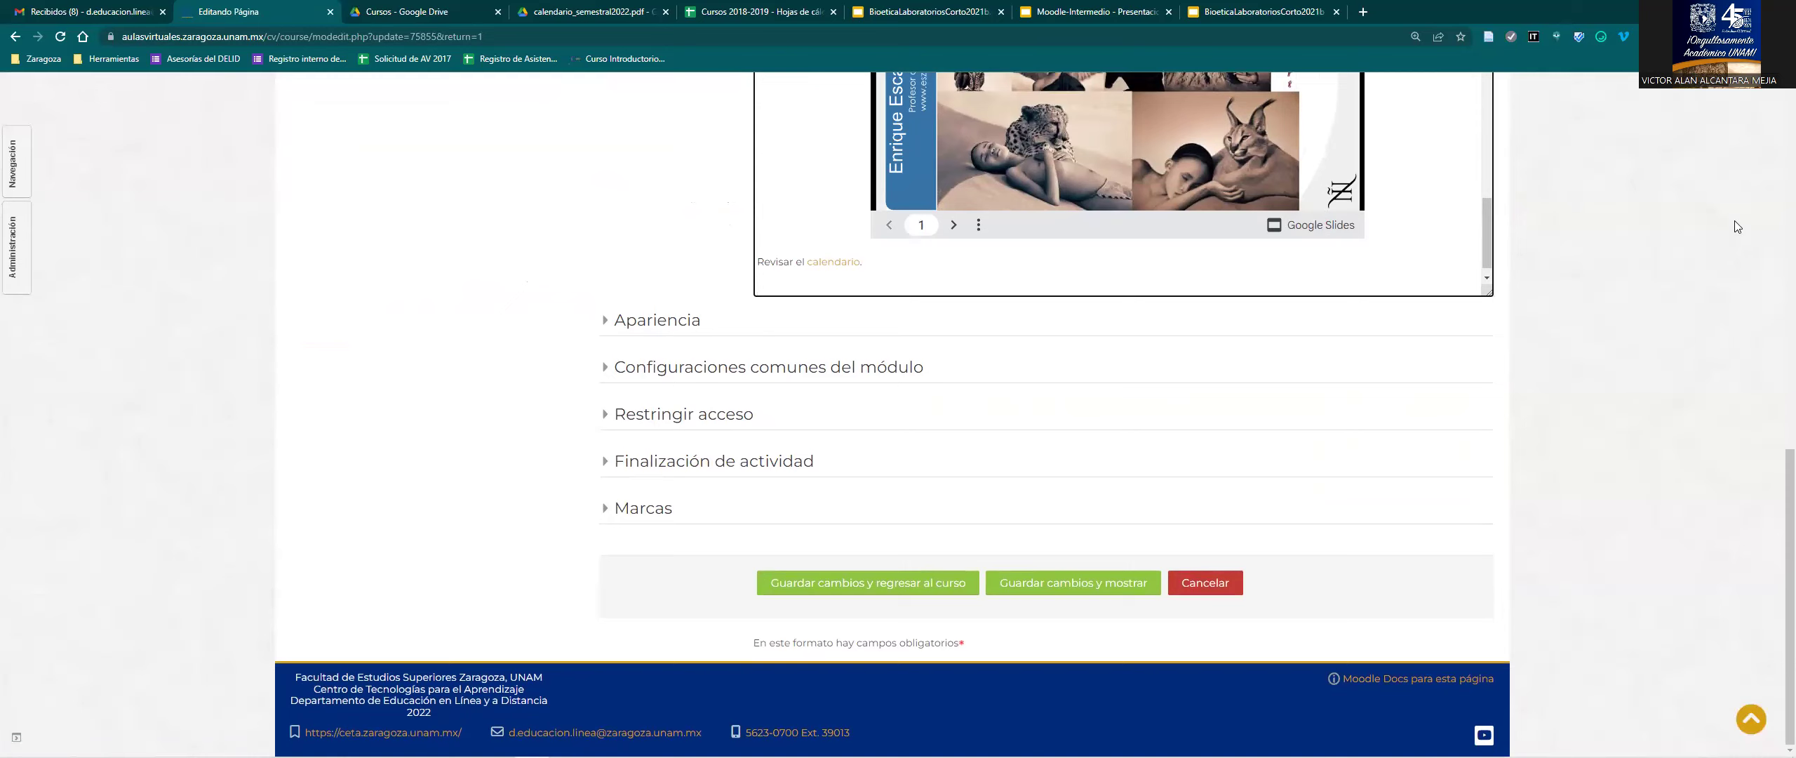
Examine the page content's HTML source down to the empty paragraph after the "calendario" link, and return to the visual view.
{"action": "scroll", "coordinate": [1736, 226], "scroll_direction": "up", "scroll_amount": 3}
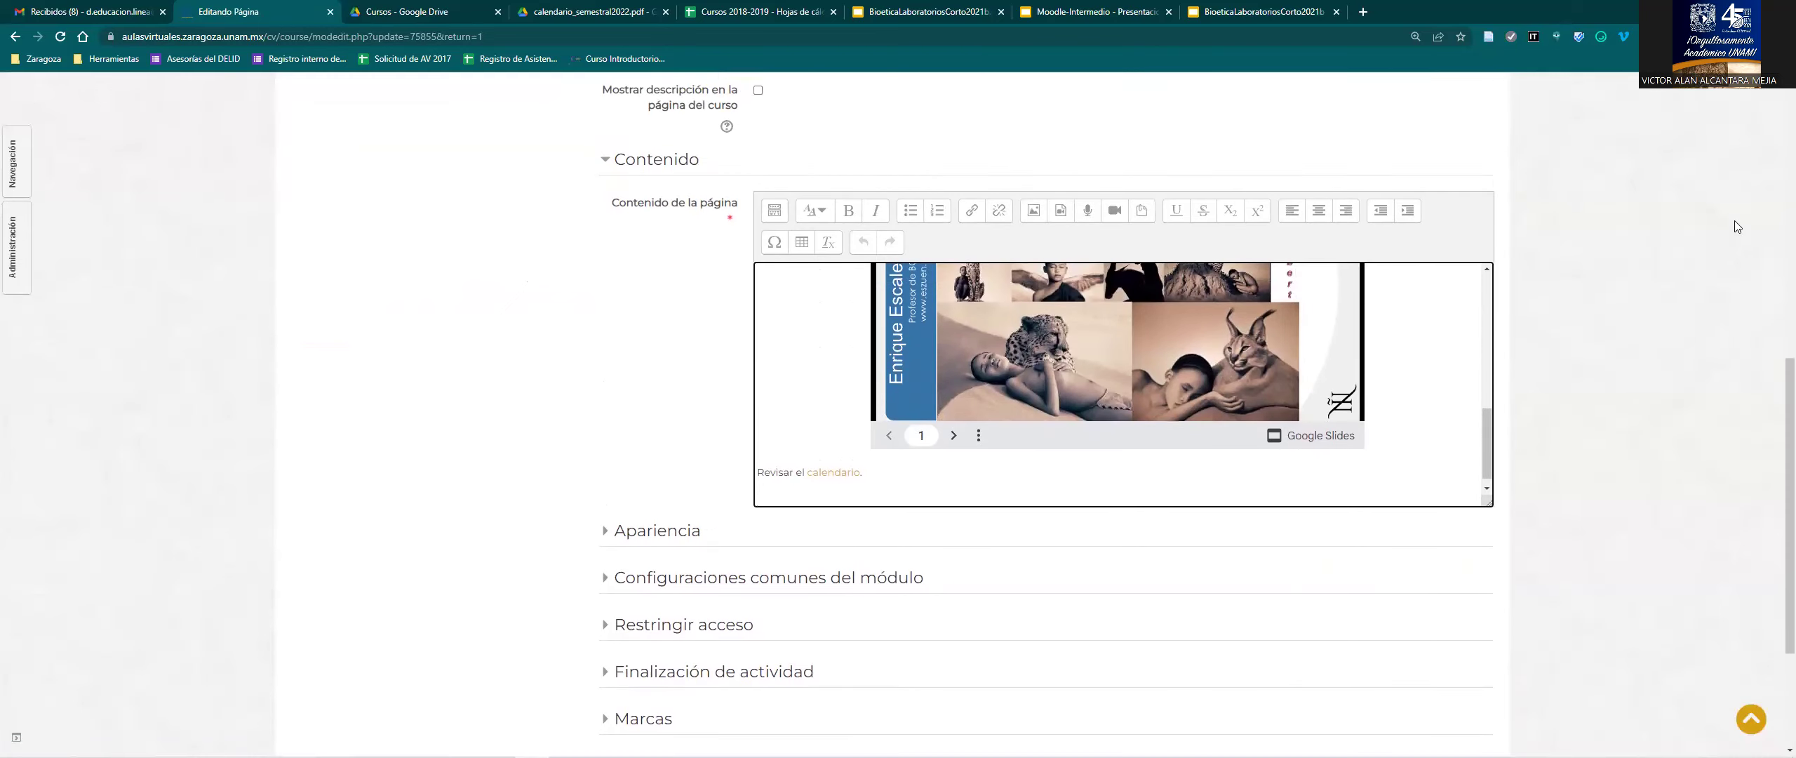
{"action": "left_click", "coordinate": [775, 210]}
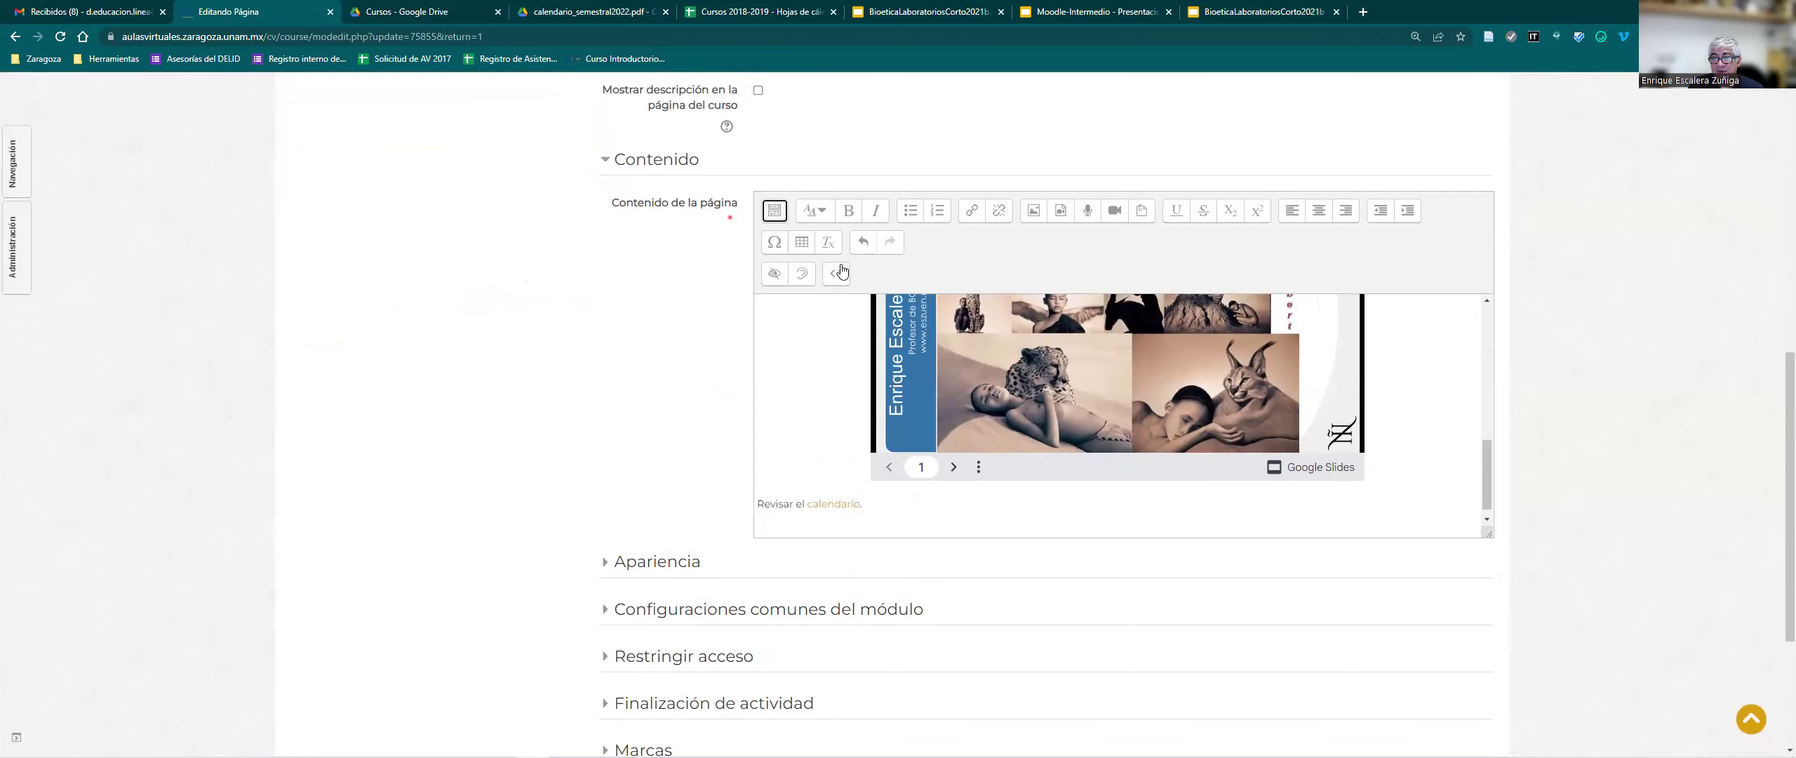
{"action": "left_click", "coordinate": [836, 273]}
{"action": "scroll", "coordinate": [1005, 464], "scroll_direction": "down", "scroll_amount": 3}
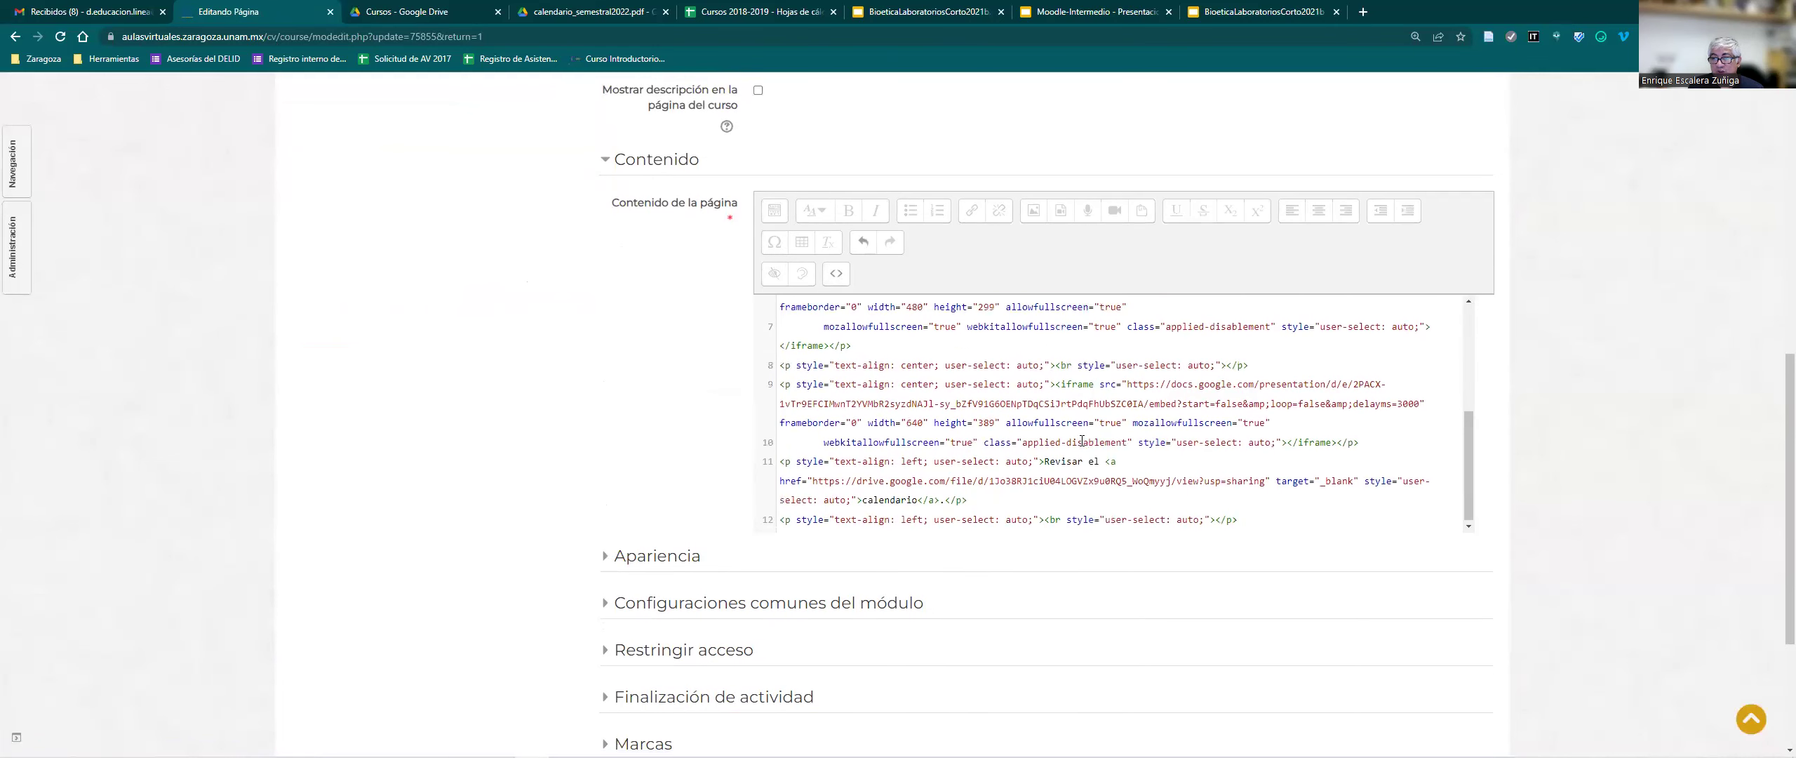
{"action": "left_click", "coordinate": [1272, 515]}
{"action": "left_click", "coordinate": [836, 274]}
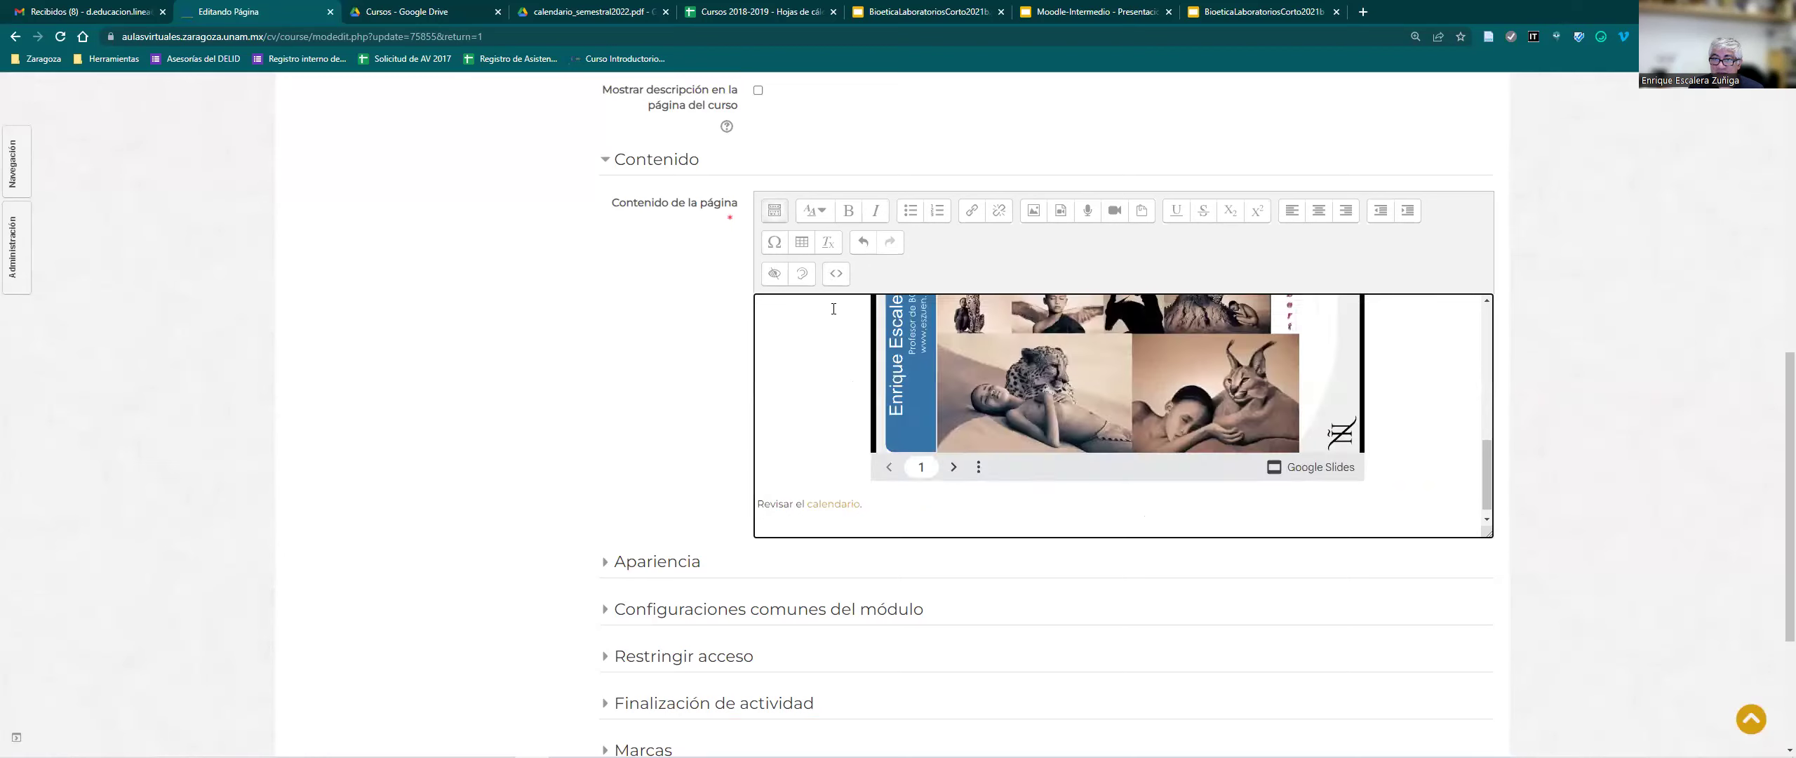
Compare the first paragraph of the page content with its HTML source, and return to the visual view.
{"action": "scroll", "coordinate": [932, 404], "scroll_direction": "up", "scroll_amount": 2}
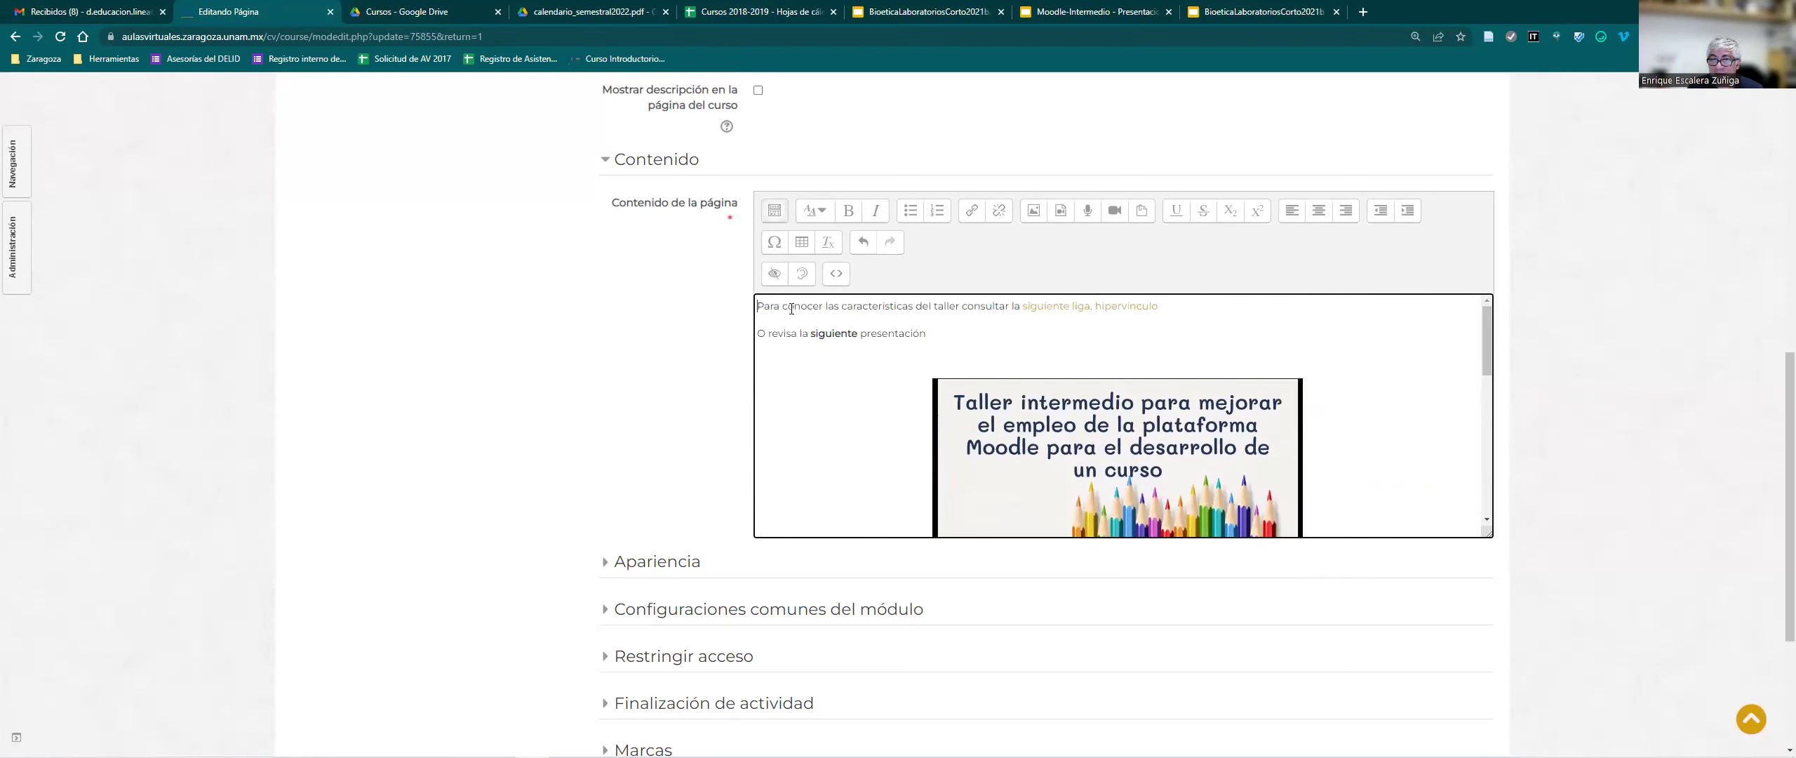
{"action": "left_click_drag", "start_coordinate": [758, 307], "coordinate": [1162, 311]}
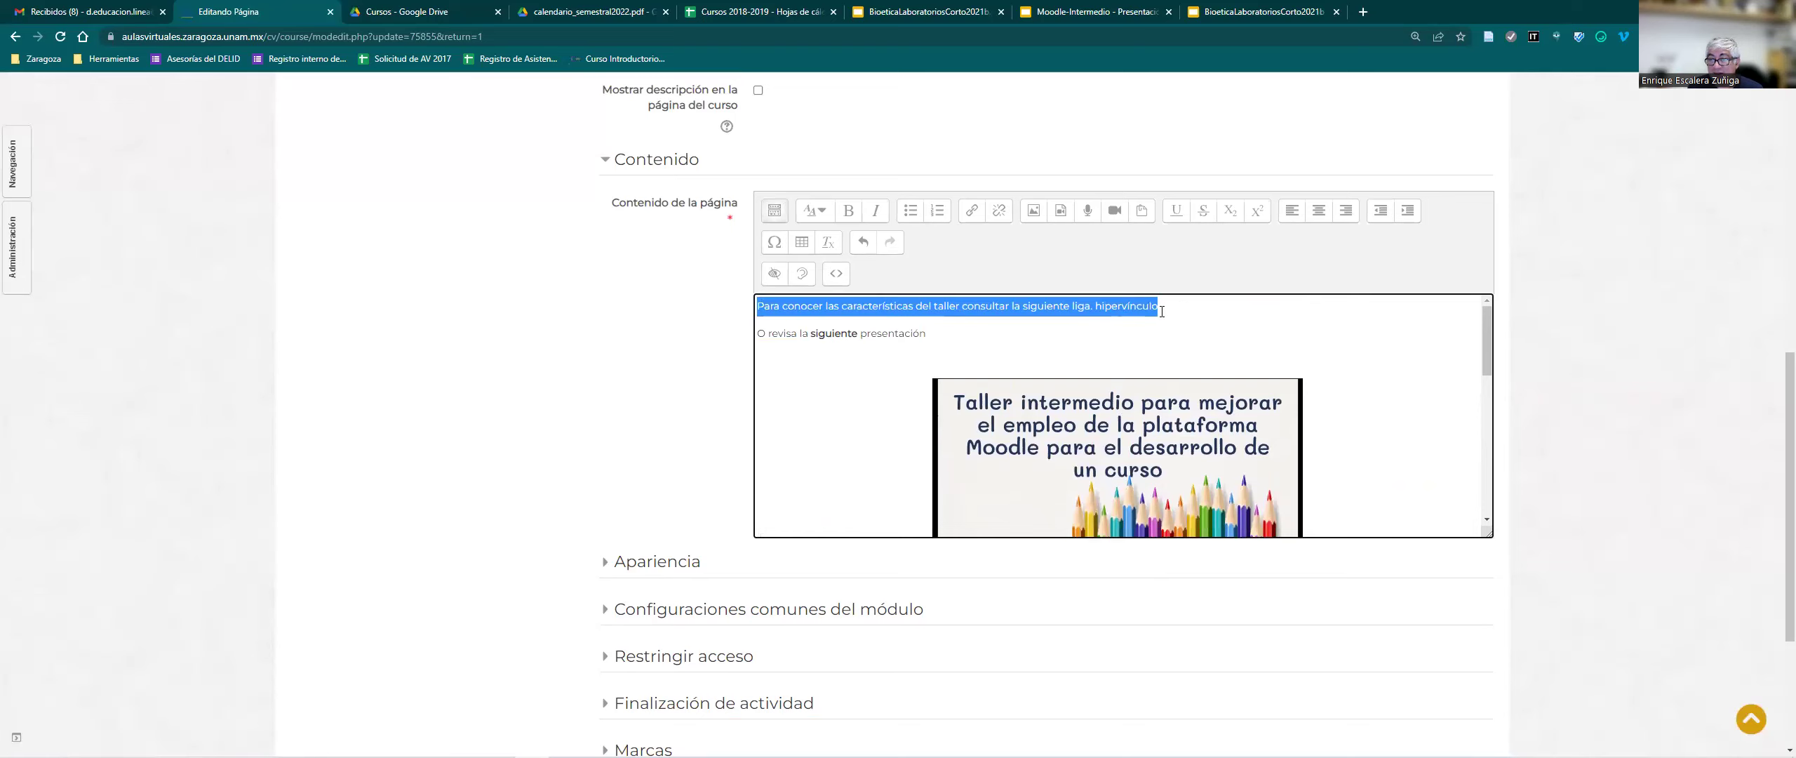
{"action": "key", "text": "Down"}
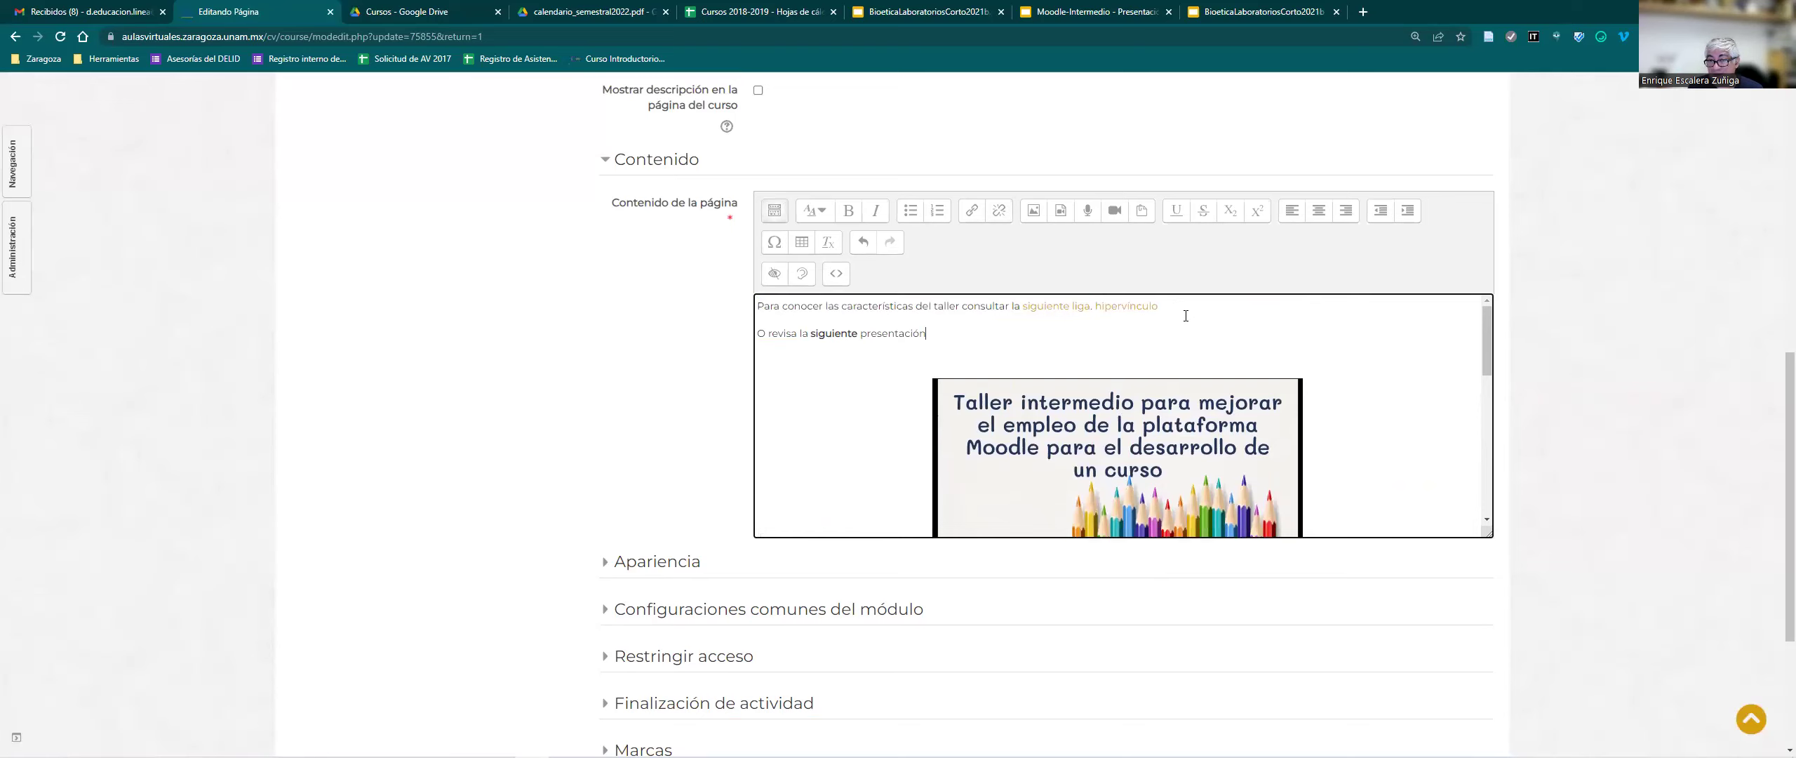
{"action": "left_click", "coordinate": [836, 273]}
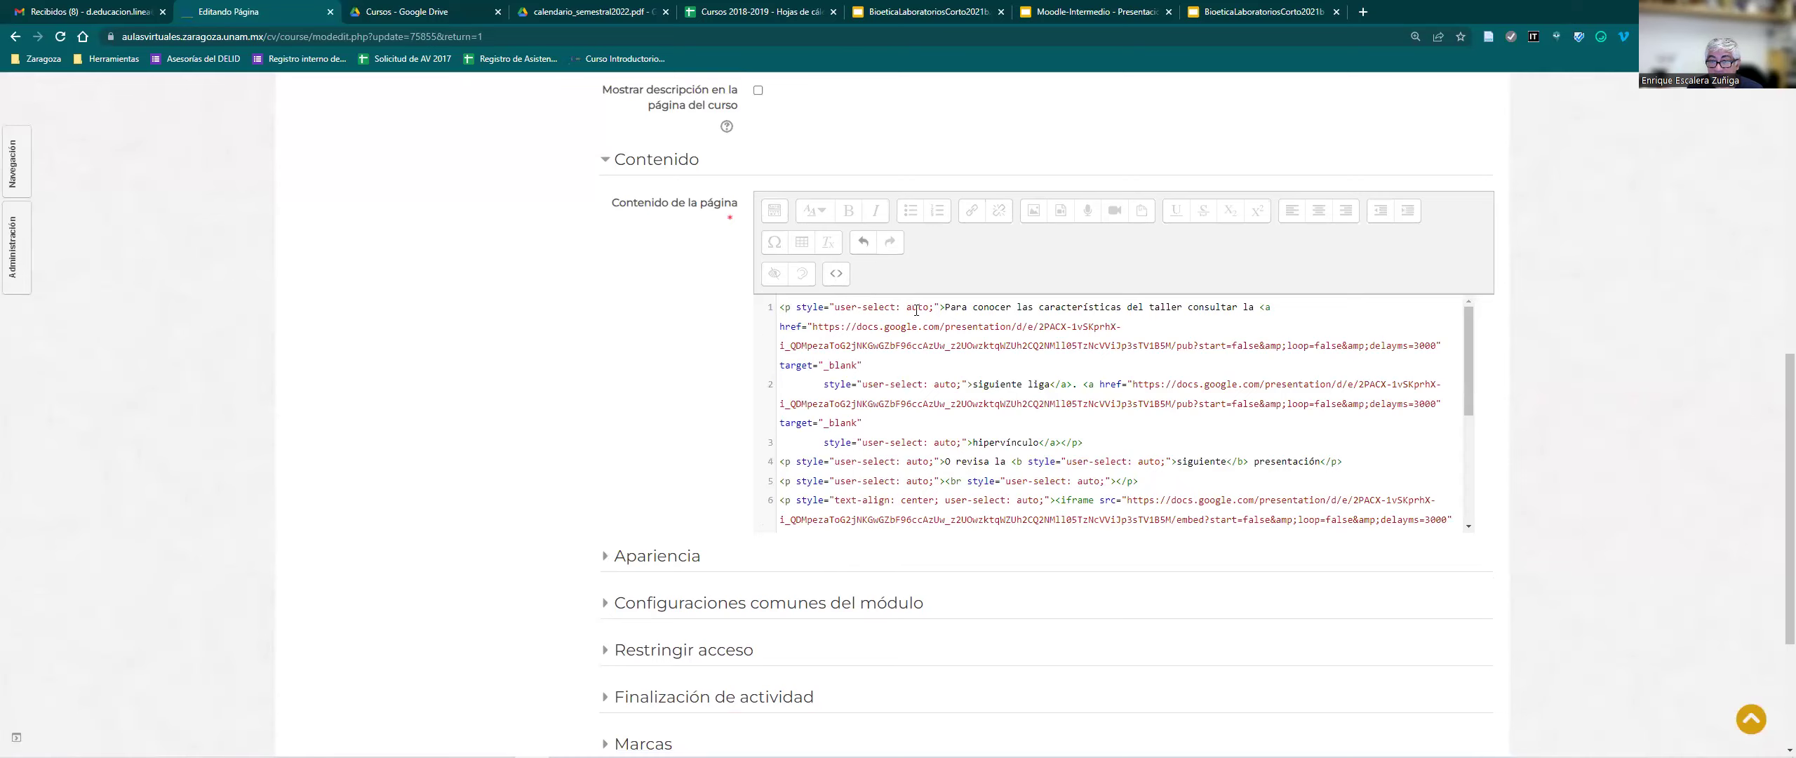
{"action": "left_click_drag", "start_coordinate": [781, 307], "coordinate": [788, 307]}
{"action": "left_click", "coordinate": [1092, 439]}
{"action": "left_click", "coordinate": [835, 275]}
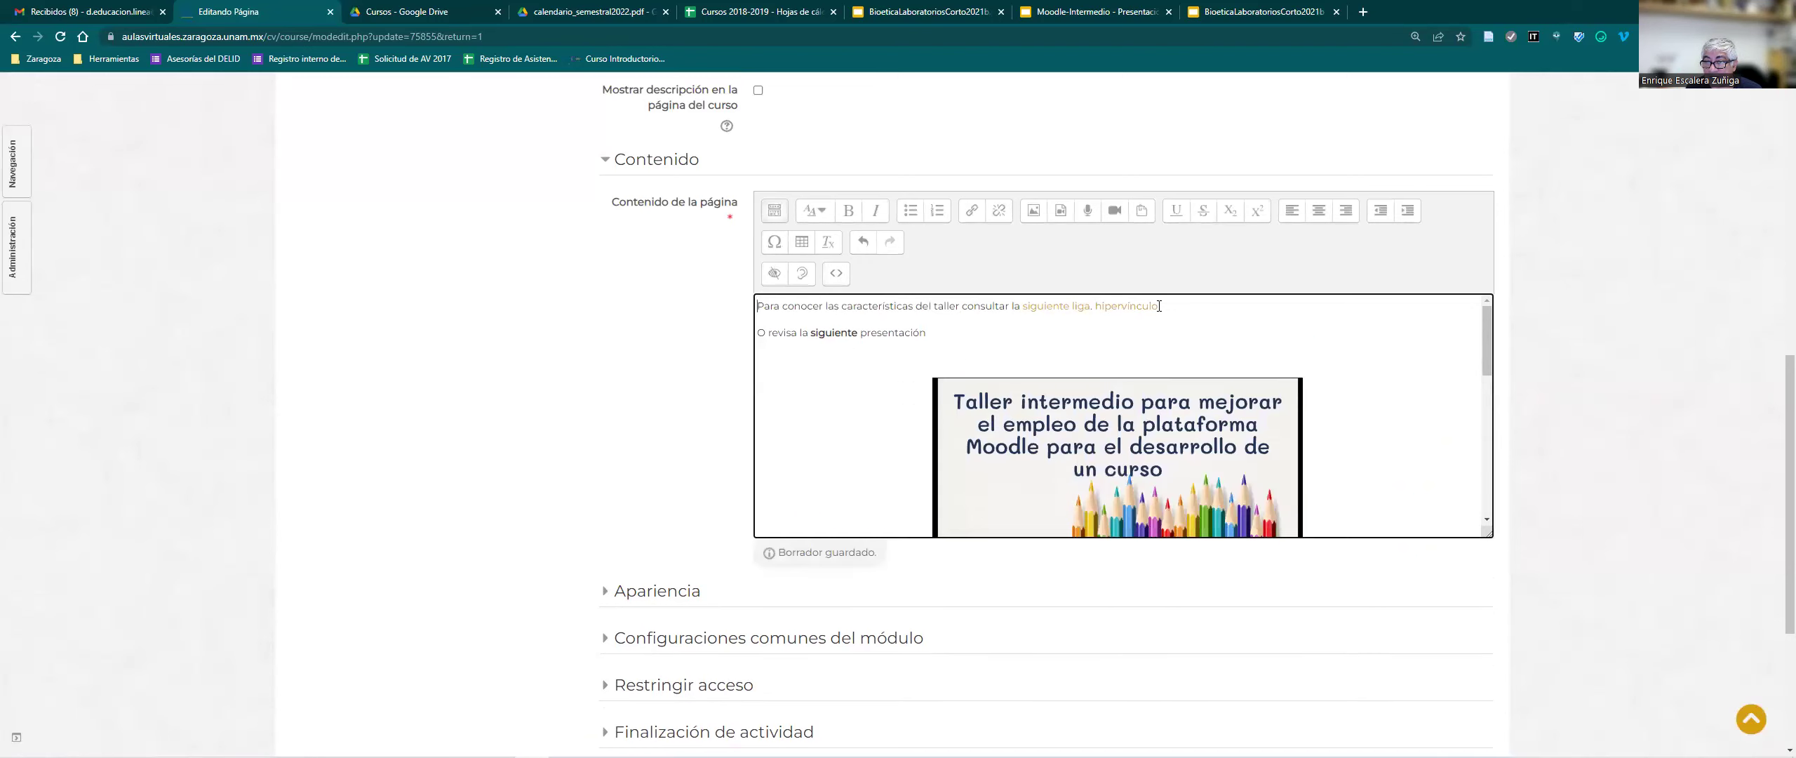
Paste the calendar's iframe code into the HTML source on a new line below the "O revisa la siguiente presentación" paragraph.
{"action": "left_click", "coordinate": [774, 212]}
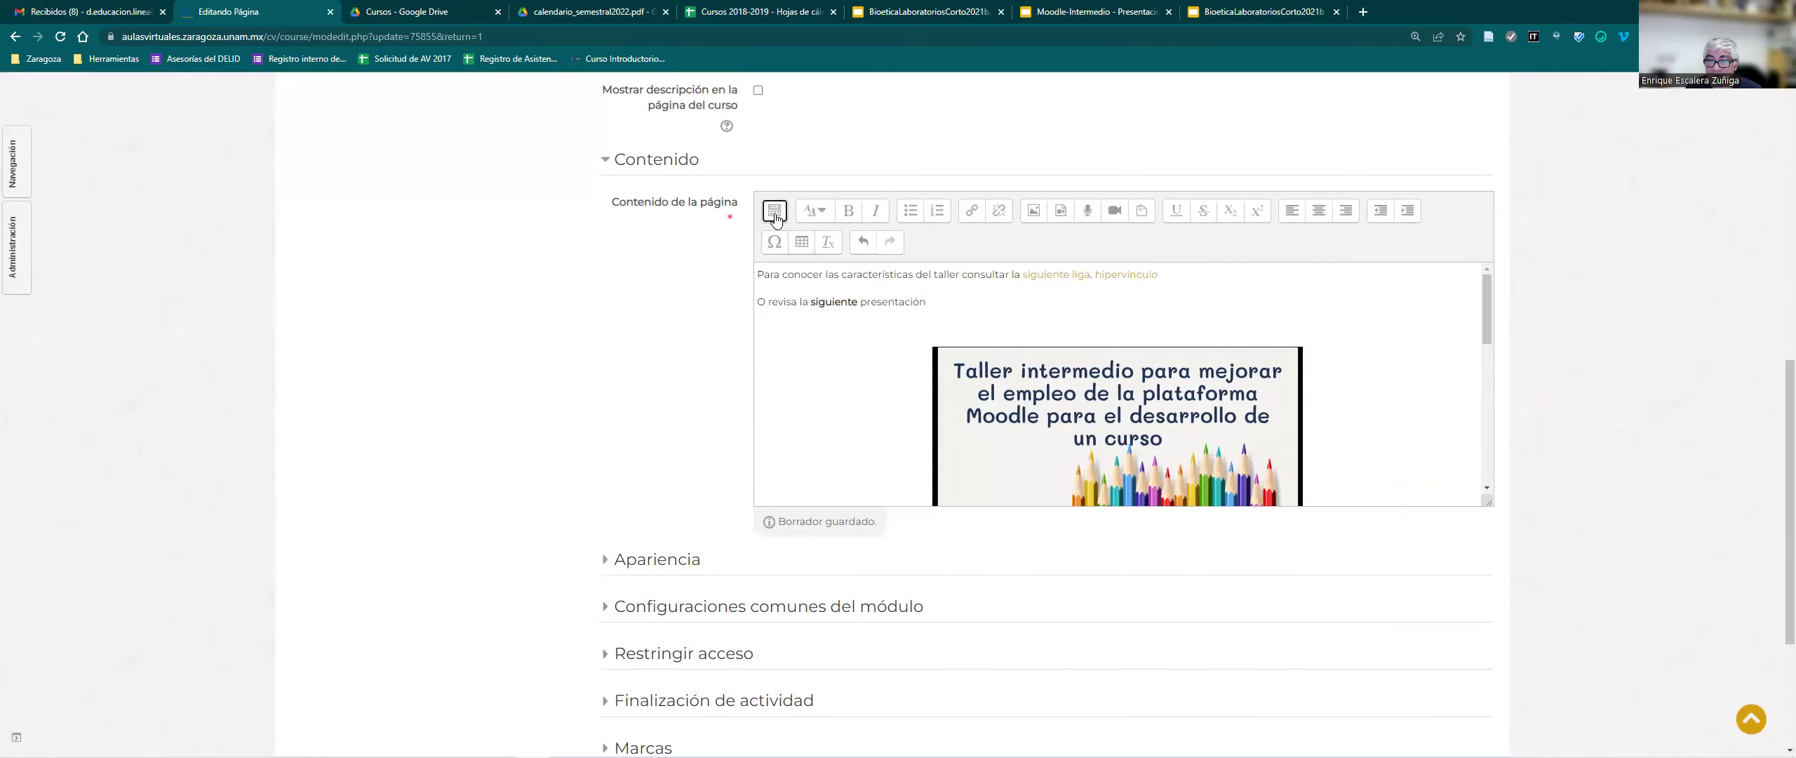
{"action": "left_click", "coordinate": [775, 212]}
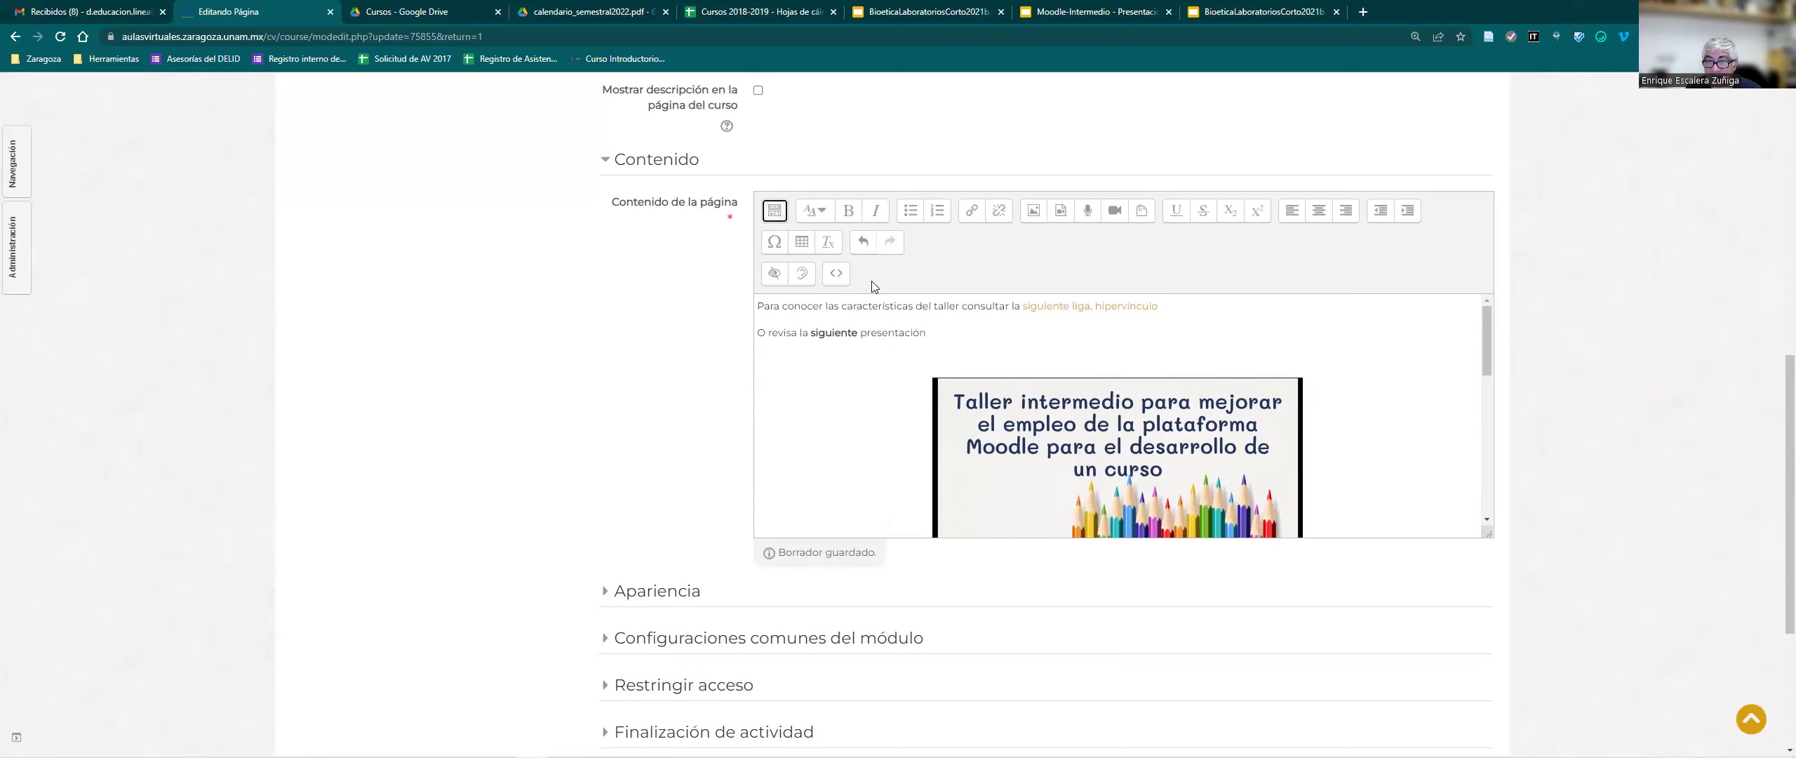
{"action": "left_click", "coordinate": [835, 273]}
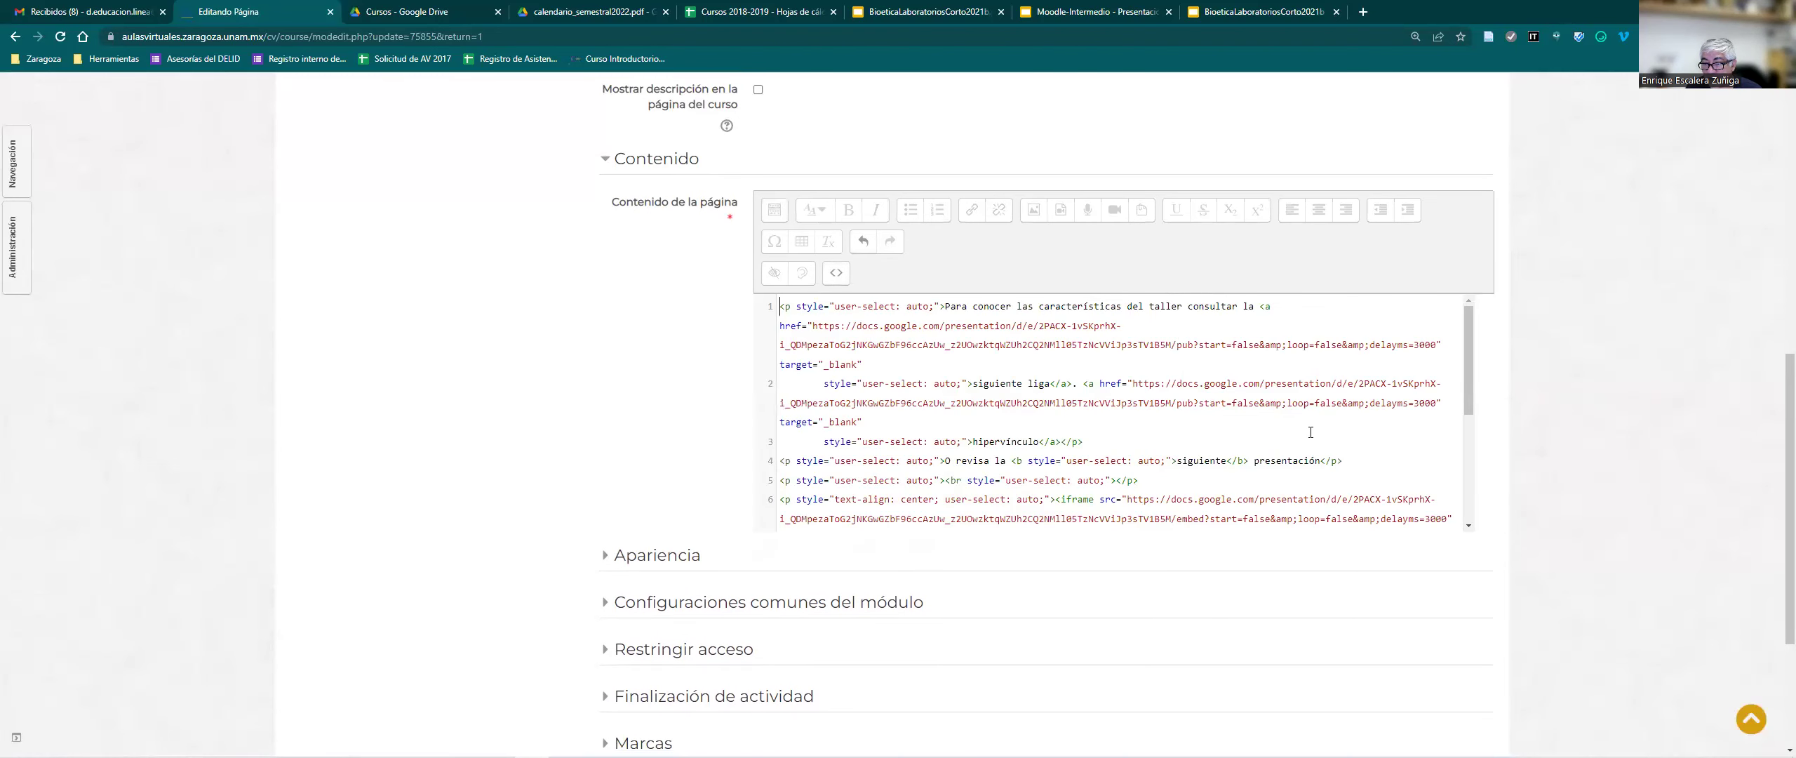
{"action": "left_click", "coordinate": [1354, 460]}
{"action": "key", "text": "Return"}
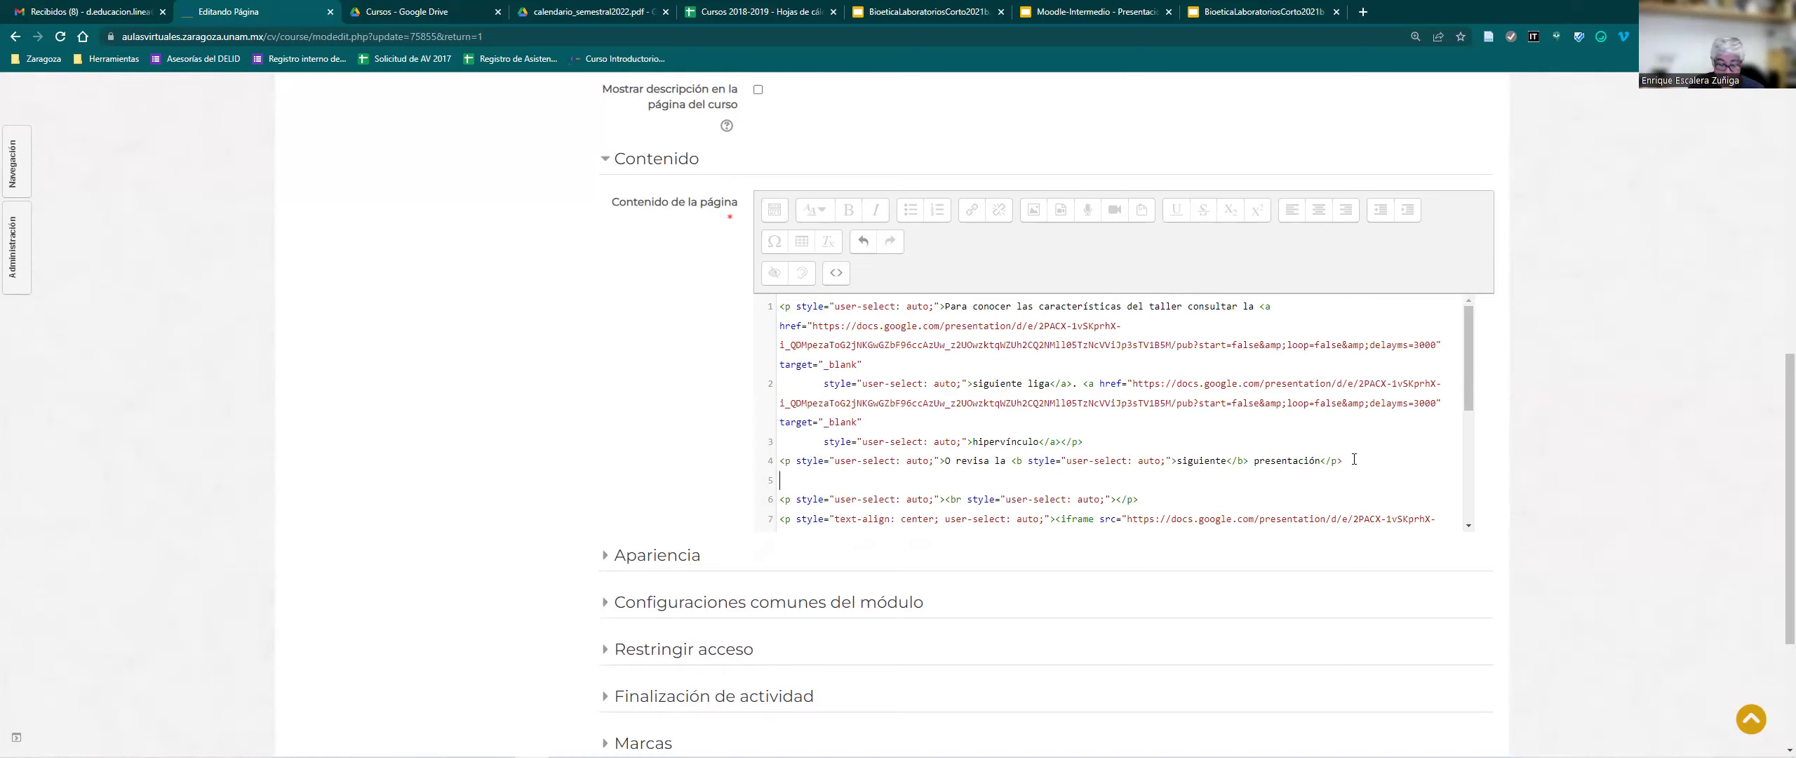
{"action": "key", "text": "ctrl+v"}
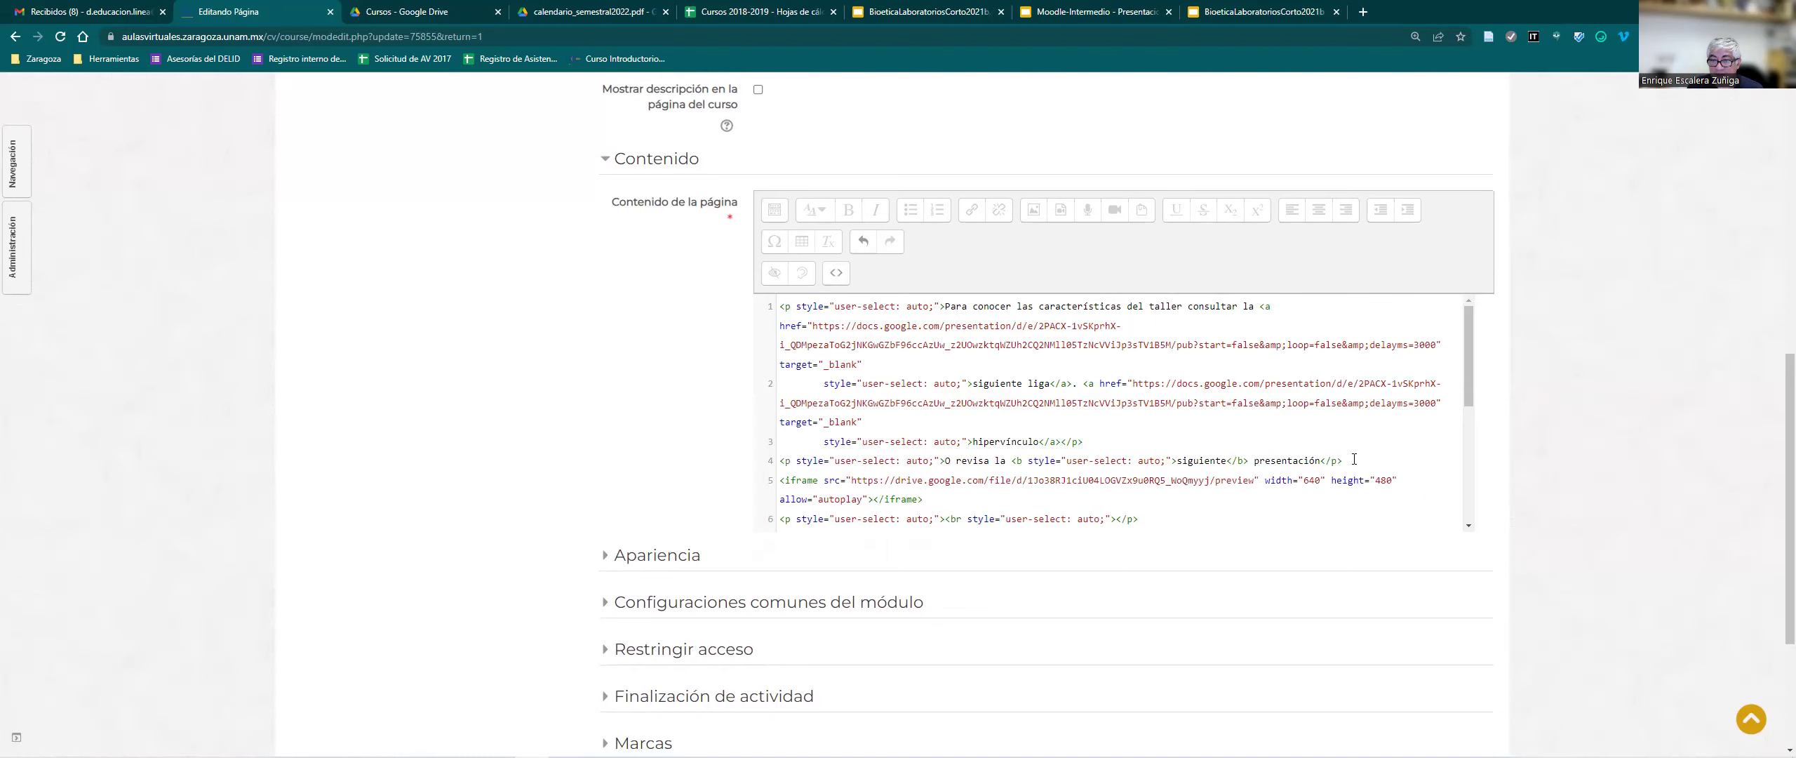
Paste the same calendar iframe code on a new line at the end of the HTML source, and save and display the page.
{"action": "scroll", "coordinate": [1356, 460], "scroll_direction": "down", "scroll_amount": 6}
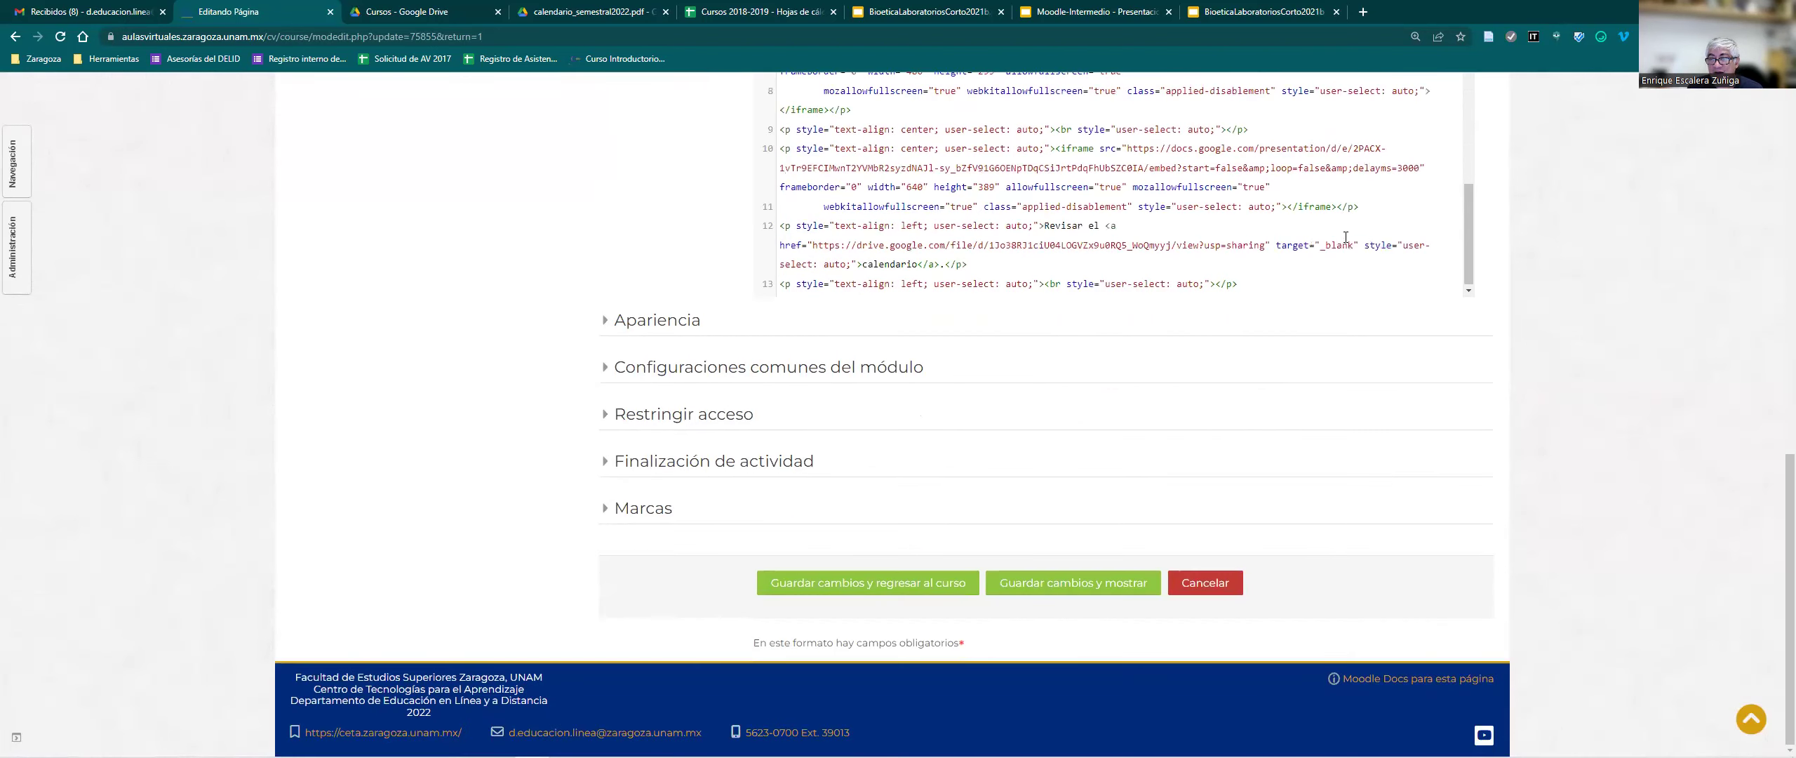
{"action": "left_click", "coordinate": [1290, 284]}
{"action": "key", "text": "Return"}
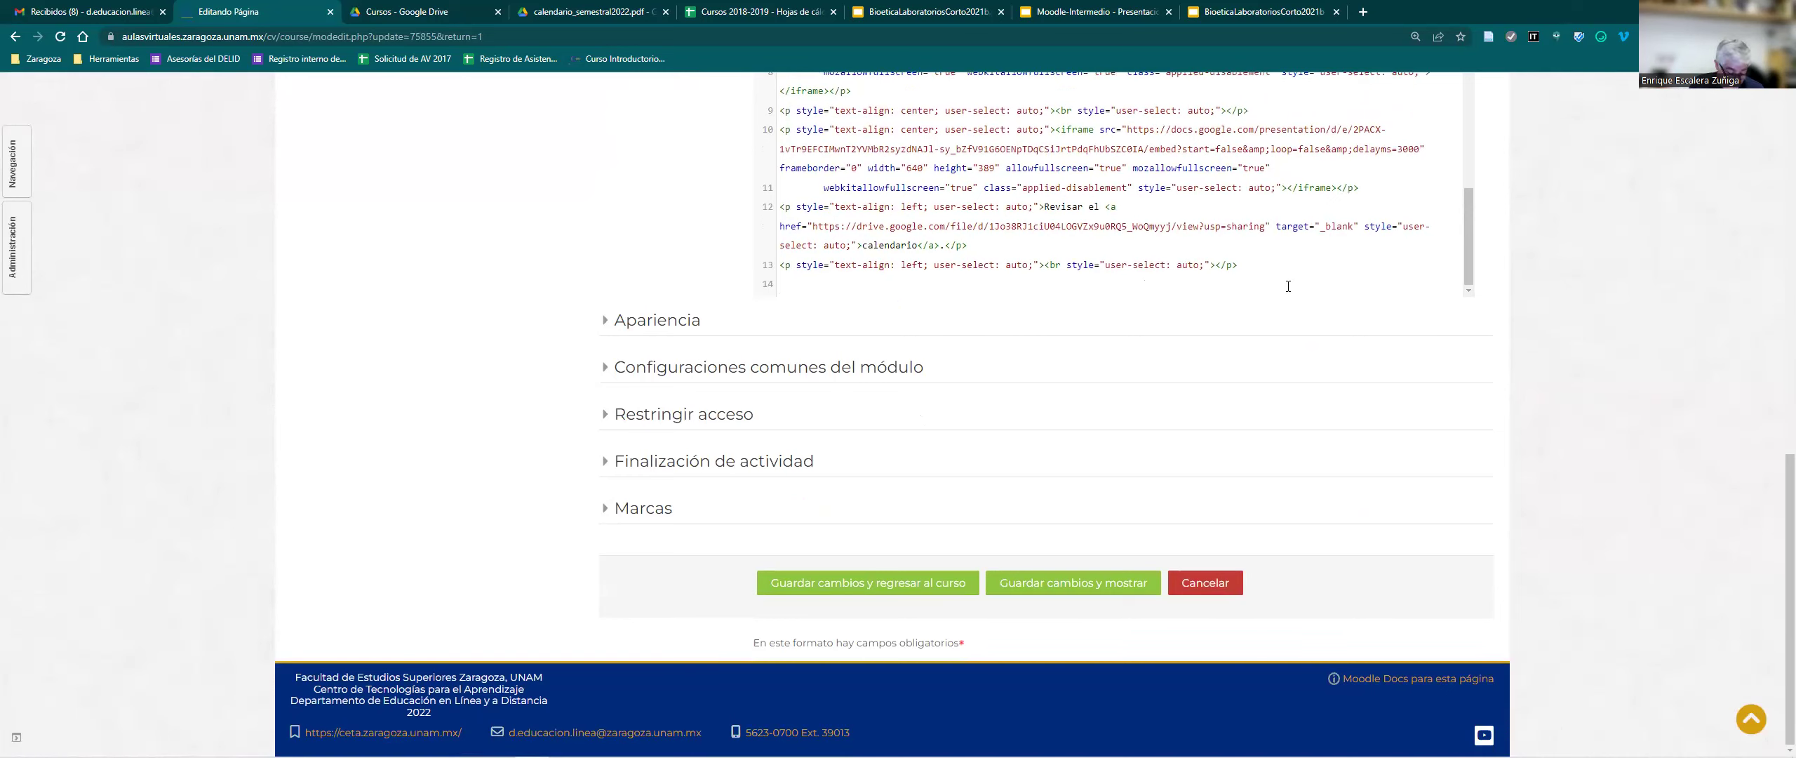
{"action": "key", "text": "ctrl+v"}
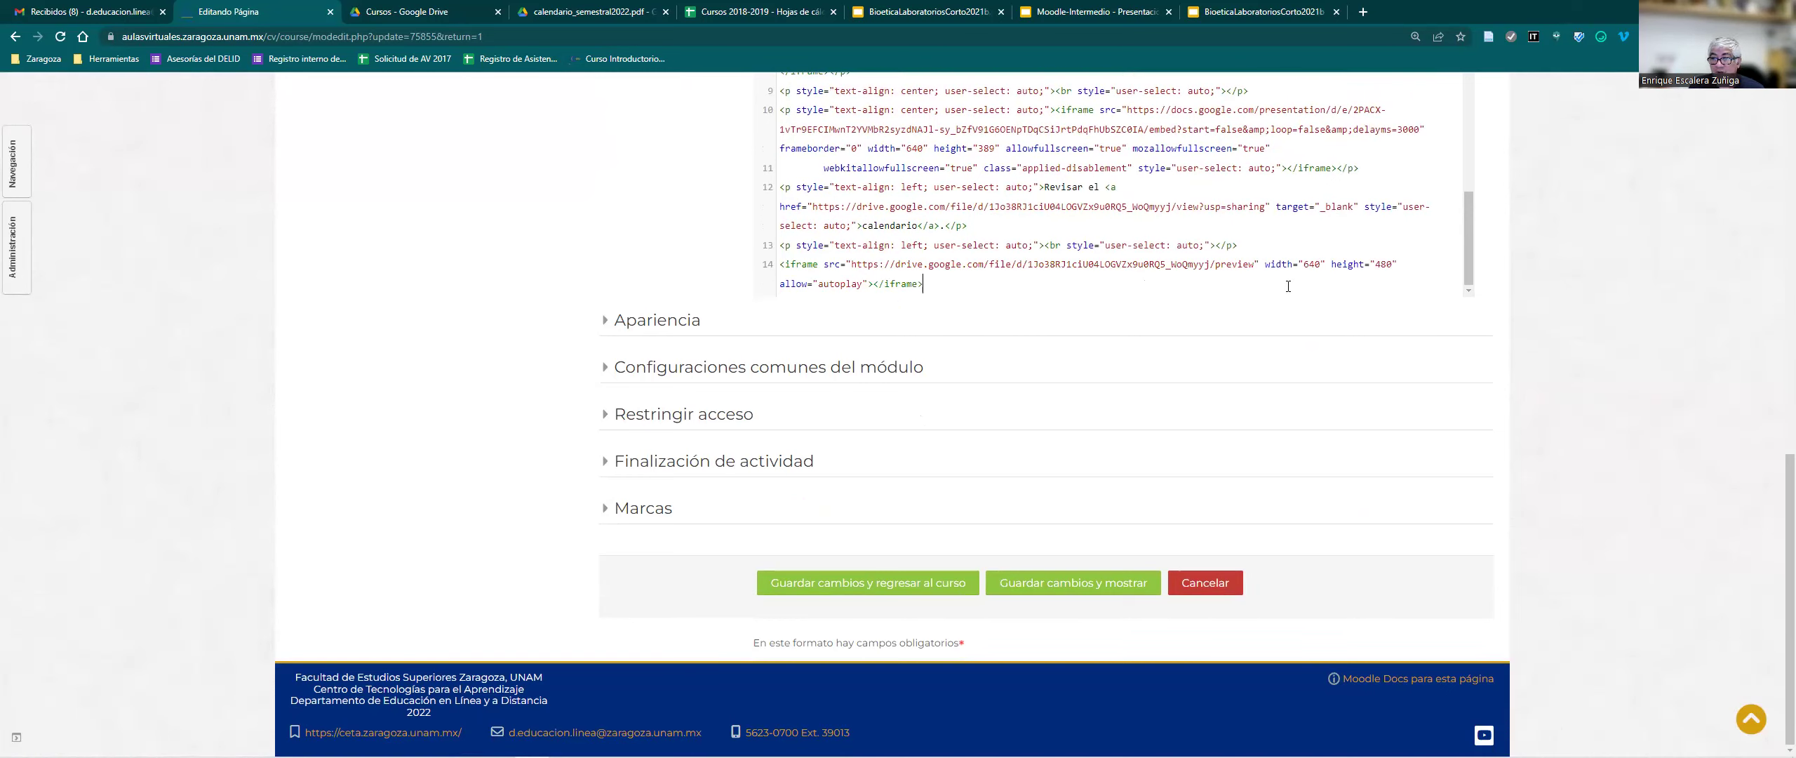
{"action": "left_click", "coordinate": [1114, 595]}
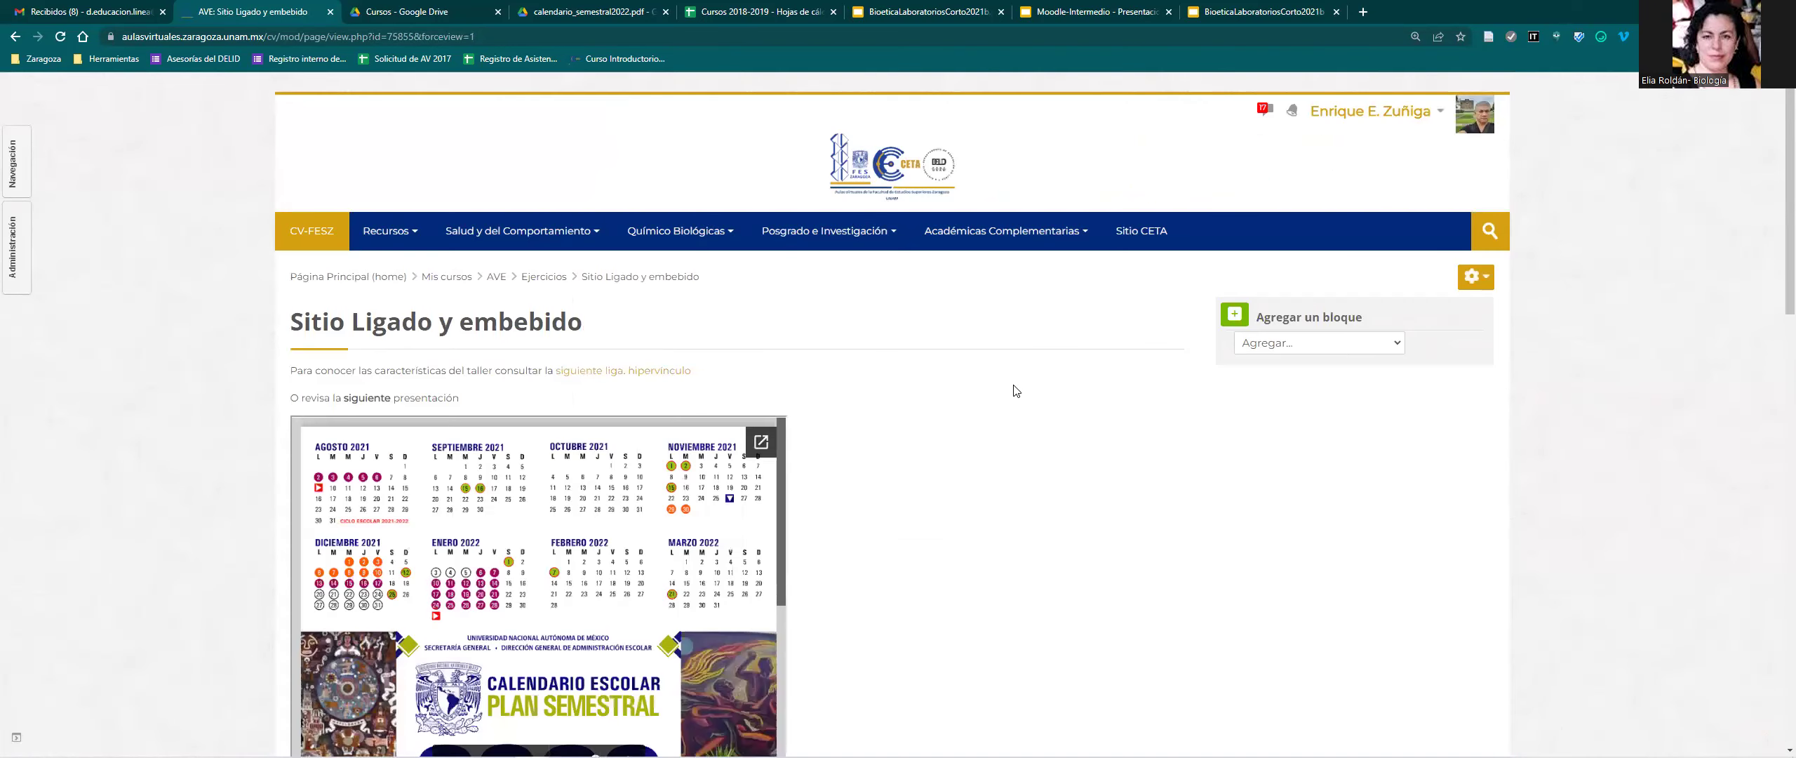
Review both embedded calendars on the saved page, and check the PDF's embed code in Google Drive before returning to Moodle.
{"action": "scroll", "coordinate": [1004, 391], "scroll_direction": "down", "scroll_amount": 2}
{"action": "scroll", "coordinate": [912, 372], "scroll_direction": "down", "scroll_amount": 1}
{"action": "scroll", "coordinate": [744, 337], "scroll_direction": "down", "scroll_amount": 5}
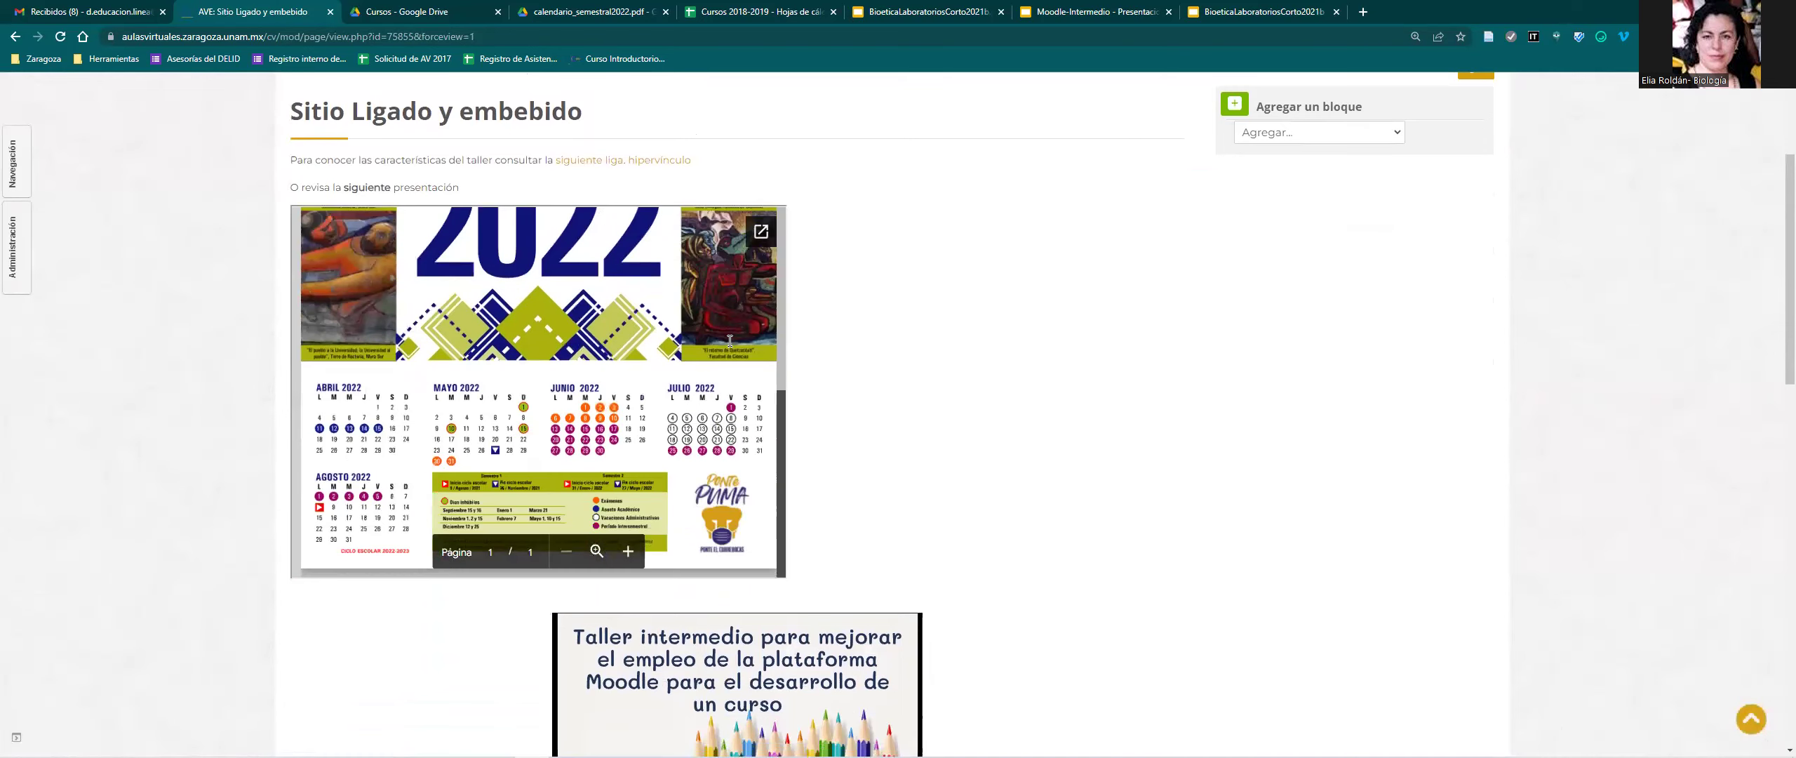
{"action": "scroll", "coordinate": [1086, 276], "scroll_direction": "down", "scroll_amount": 15}
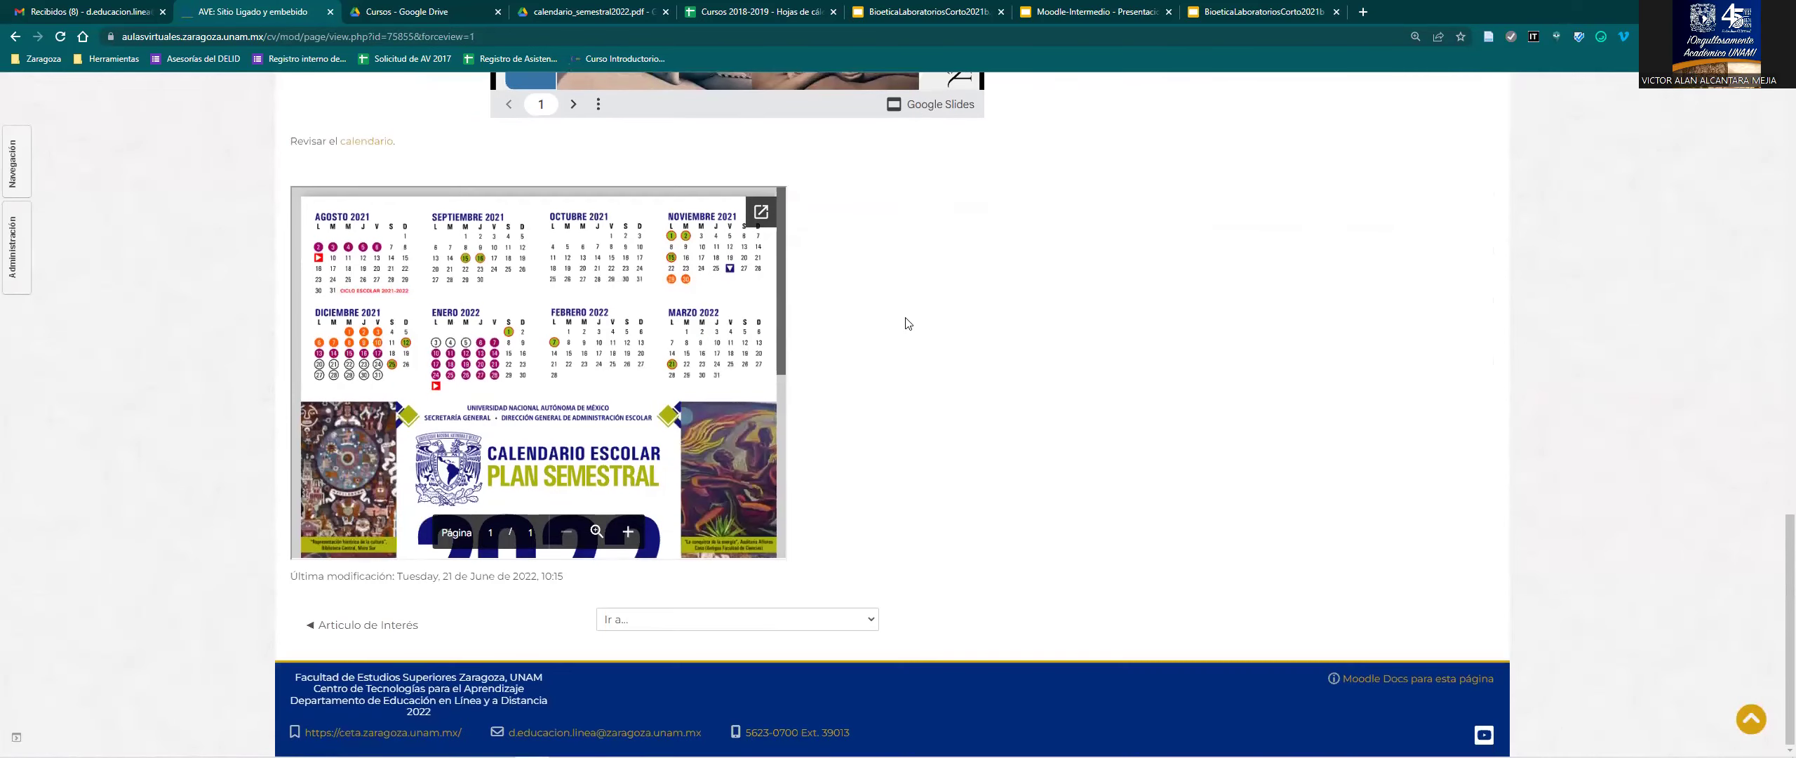
{"action": "scroll", "coordinate": [593, 357], "scroll_direction": "up", "scroll_amount": 5}
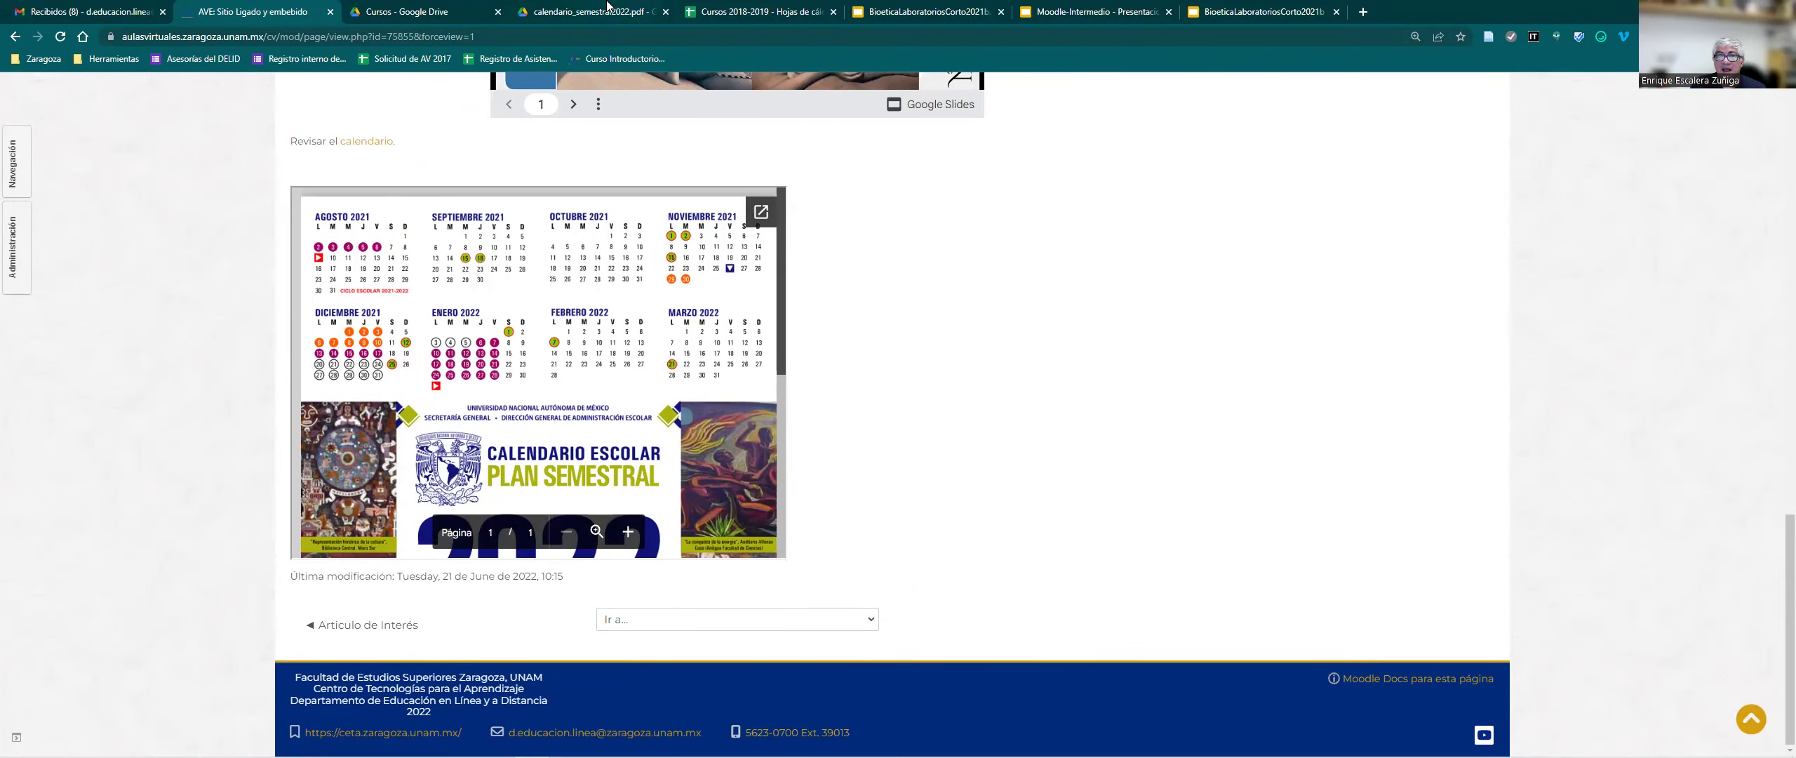
{"action": "key", "text": "ctrl+4"}
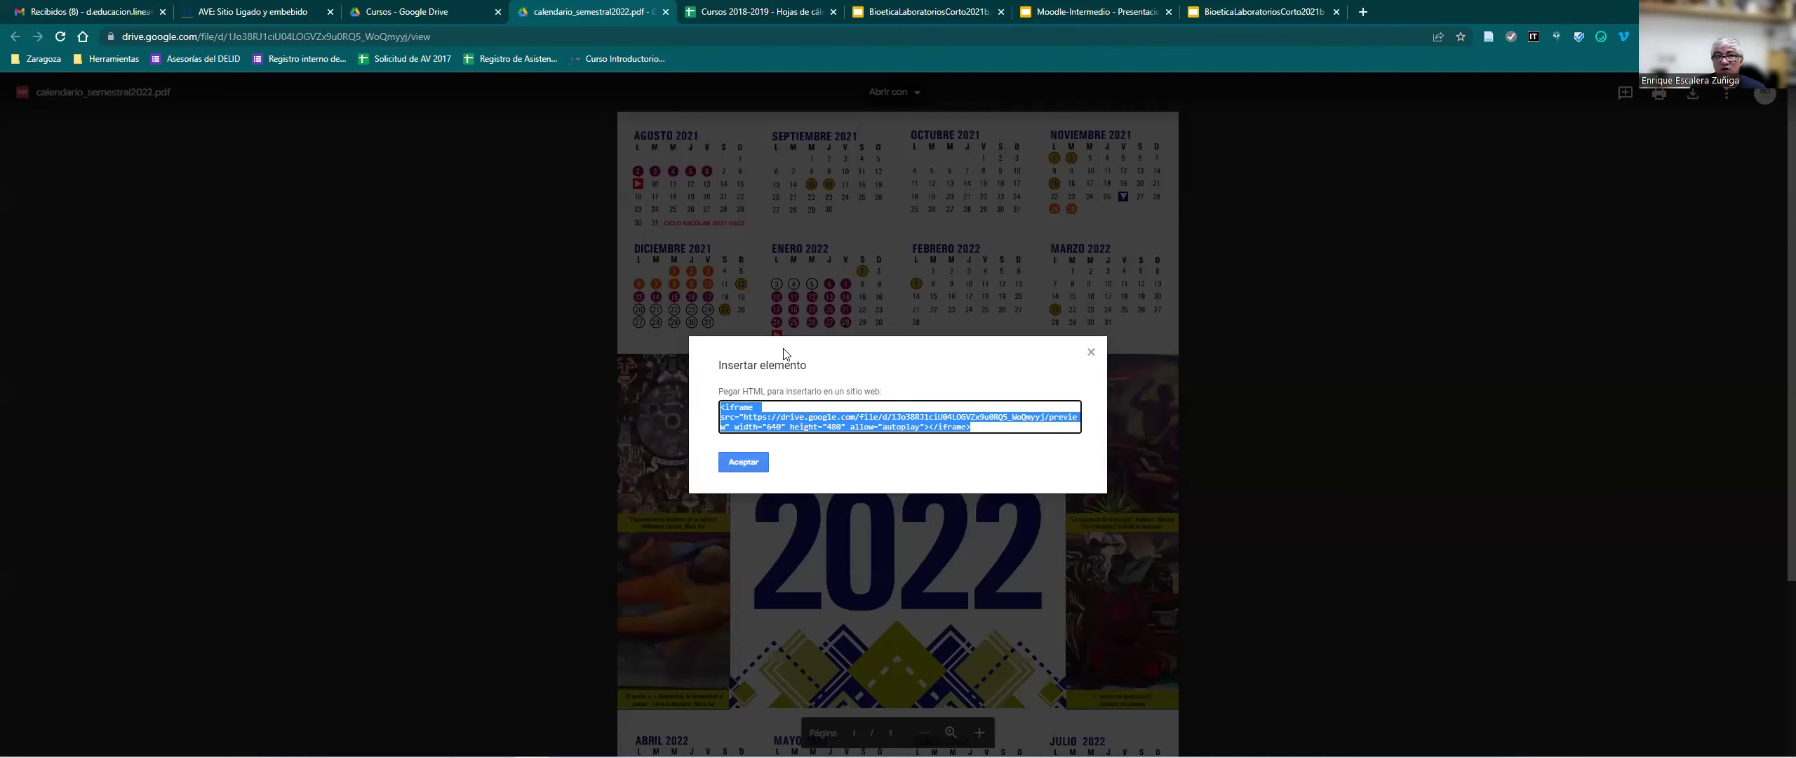
{"action": "left_click", "coordinate": [264, 17]}
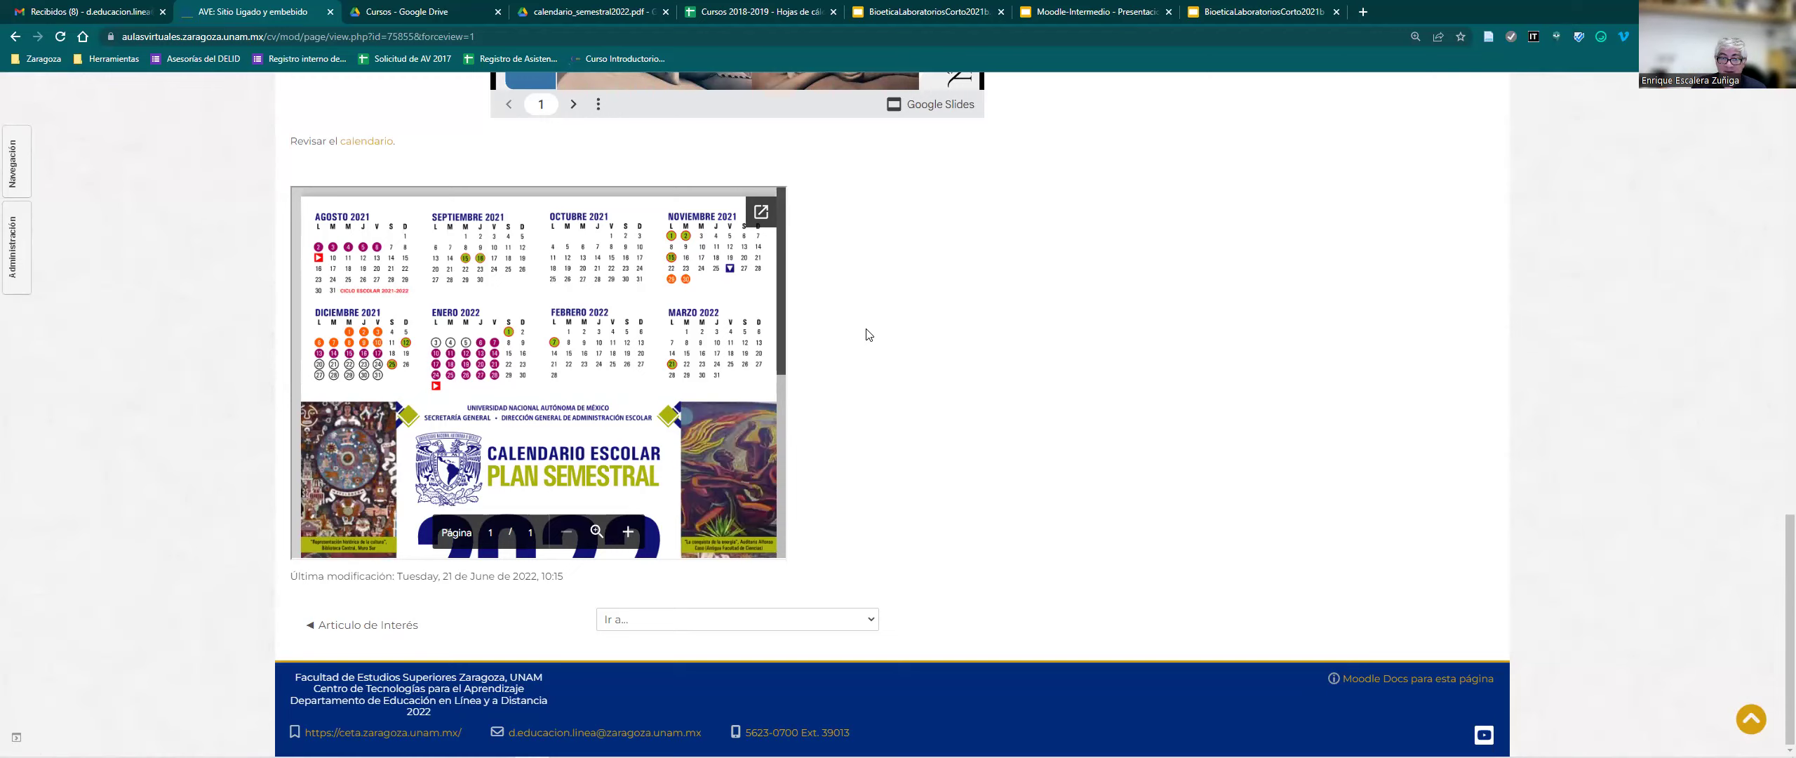
{"action": "scroll", "coordinate": [665, 381], "scroll_direction": "down", "scroll_amount": 3}
{"action": "scroll", "coordinate": [665, 381], "scroll_direction": "up", "scroll_amount": 3}
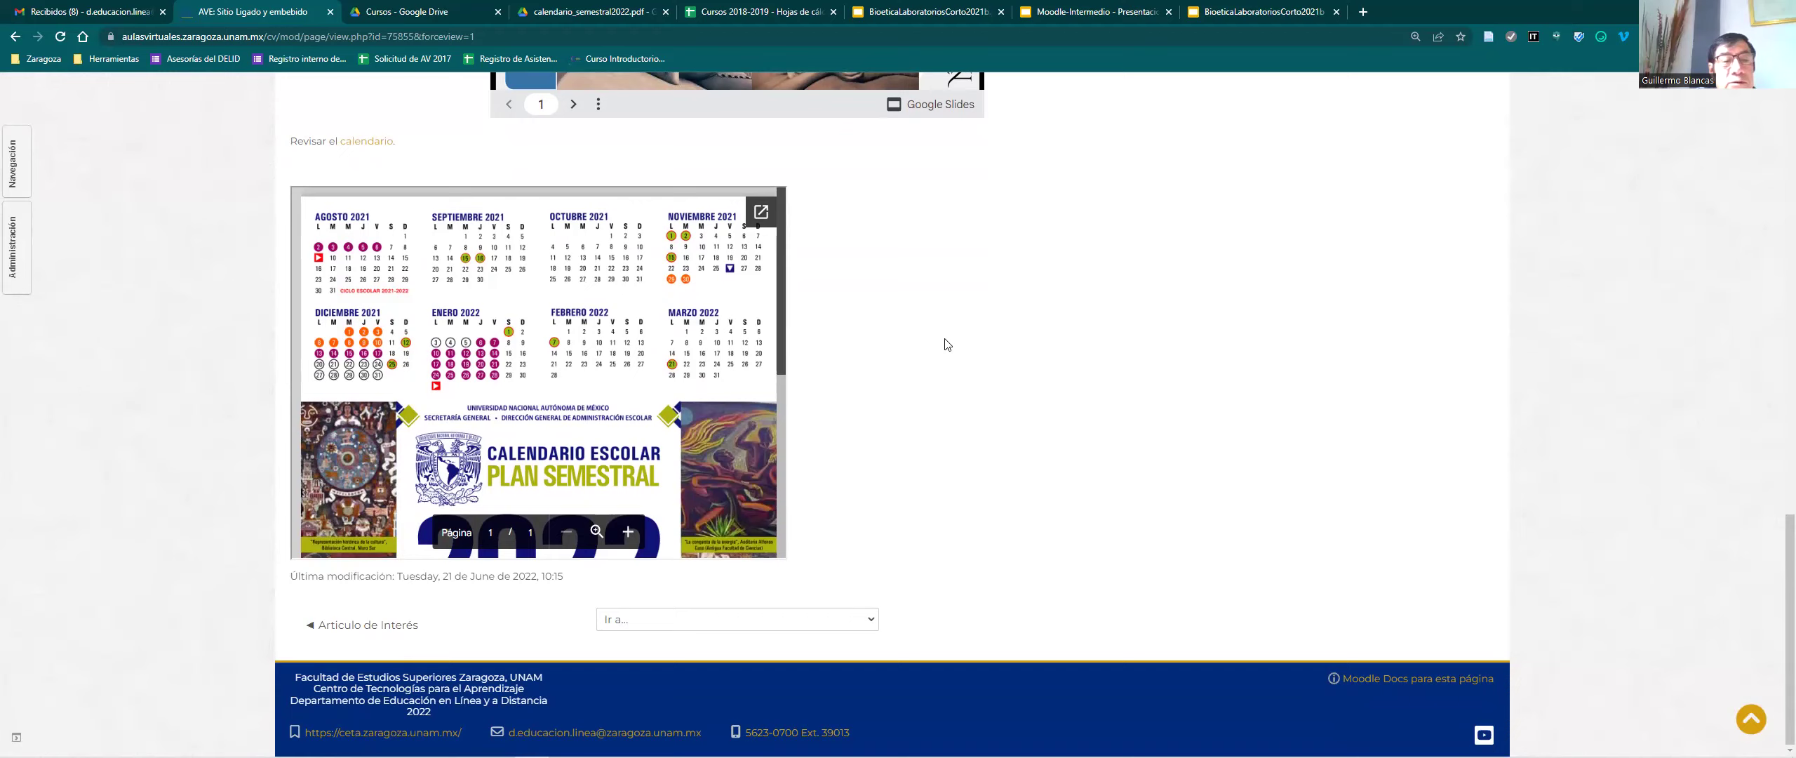
{"action": "scroll", "coordinate": [693, 341], "scroll_direction": "down", "scroll_amount": 5}
{"action": "scroll", "coordinate": [693, 341], "scroll_direction": "up", "scroll_amount": 5}
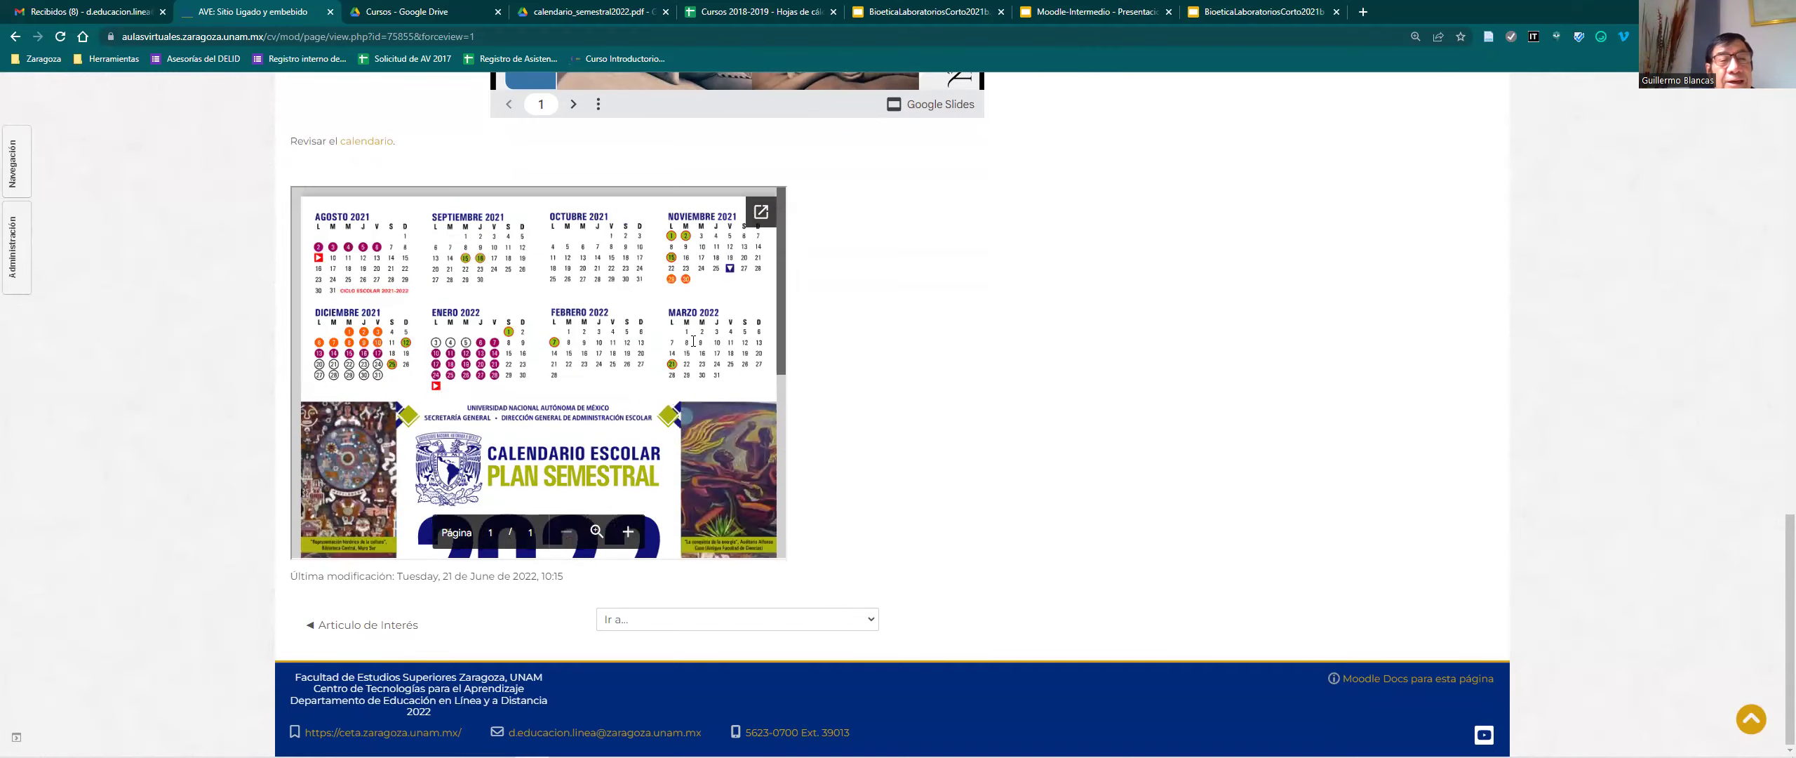
{"action": "scroll", "coordinate": [693, 341], "scroll_direction": "down", "scroll_amount": 5}
{"action": "scroll", "coordinate": [693, 341], "scroll_direction": "up", "scroll_amount": 5}
{"action": "scroll", "coordinate": [693, 341], "scroll_direction": "down", "scroll_amount": 5}
{"action": "scroll", "coordinate": [693, 341], "scroll_direction": "up", "scroll_amount": 5}
Reopen the page "Sitio Ligado y embebido" for editing and show its HTML source at the last calendar iframe.
{"action": "scroll", "coordinate": [999, 343], "scroll_direction": "up", "scroll_amount": 1}
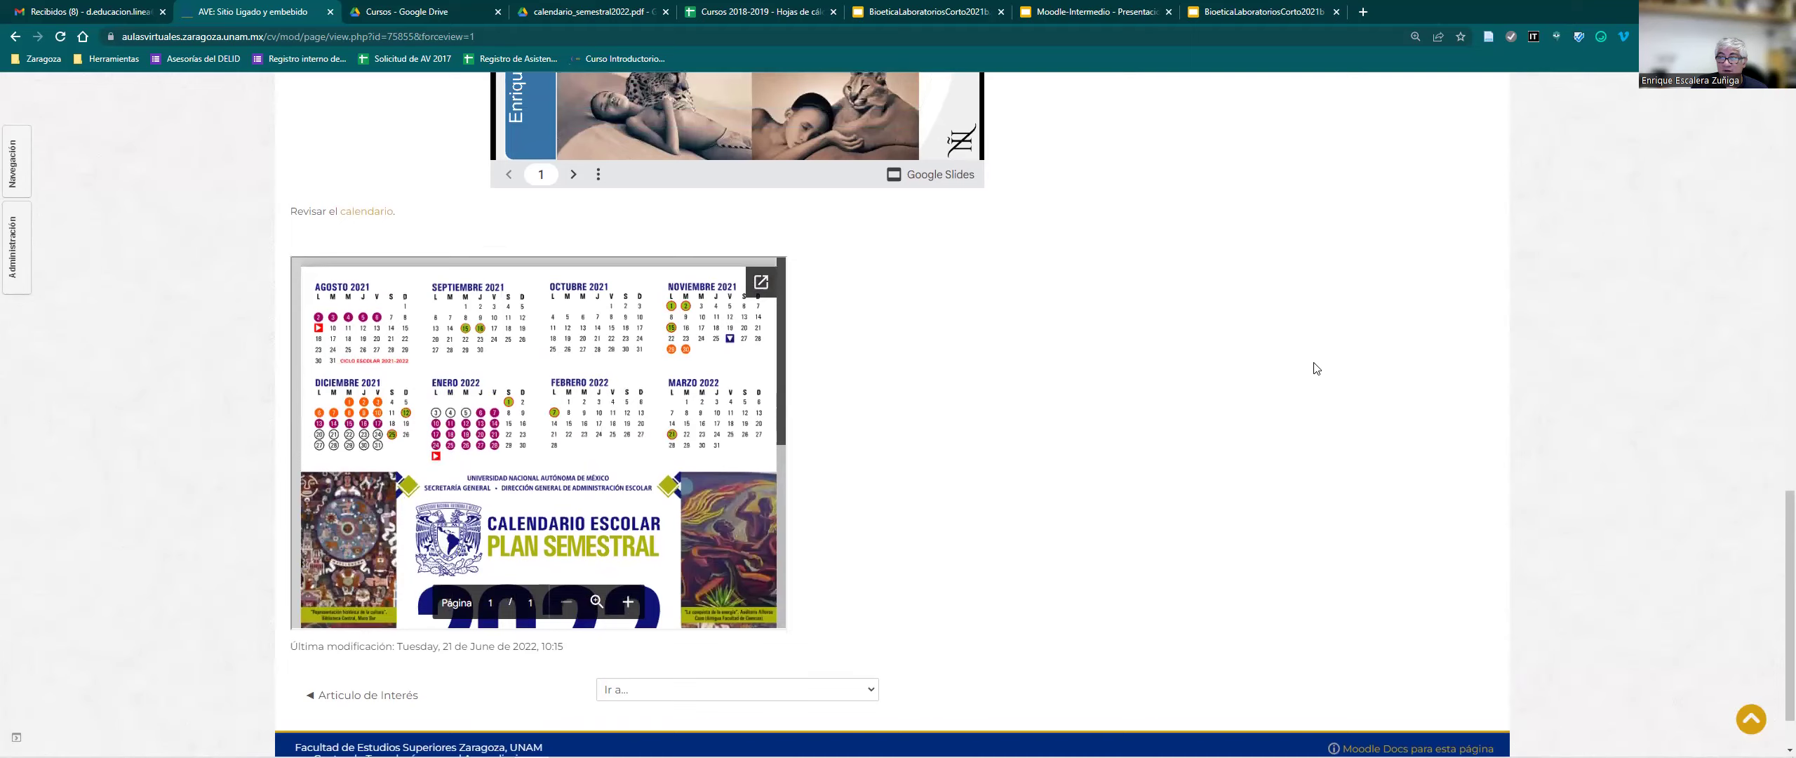
{"action": "scroll", "coordinate": [1329, 365], "scroll_direction": "up", "scroll_amount": 15}
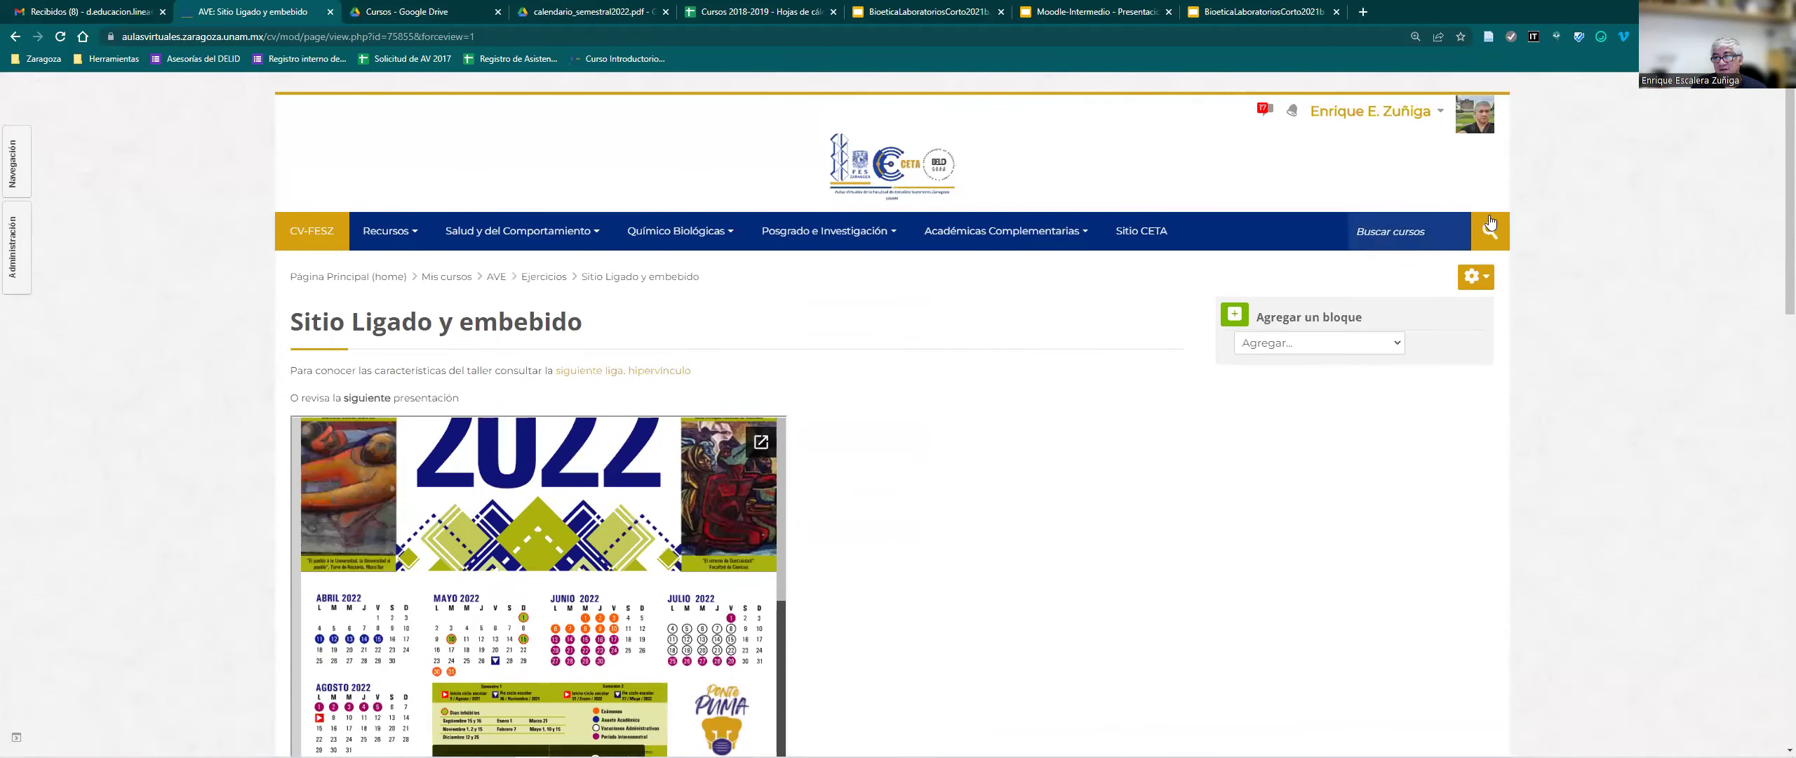
{"action": "left_click", "coordinate": [1474, 277]}
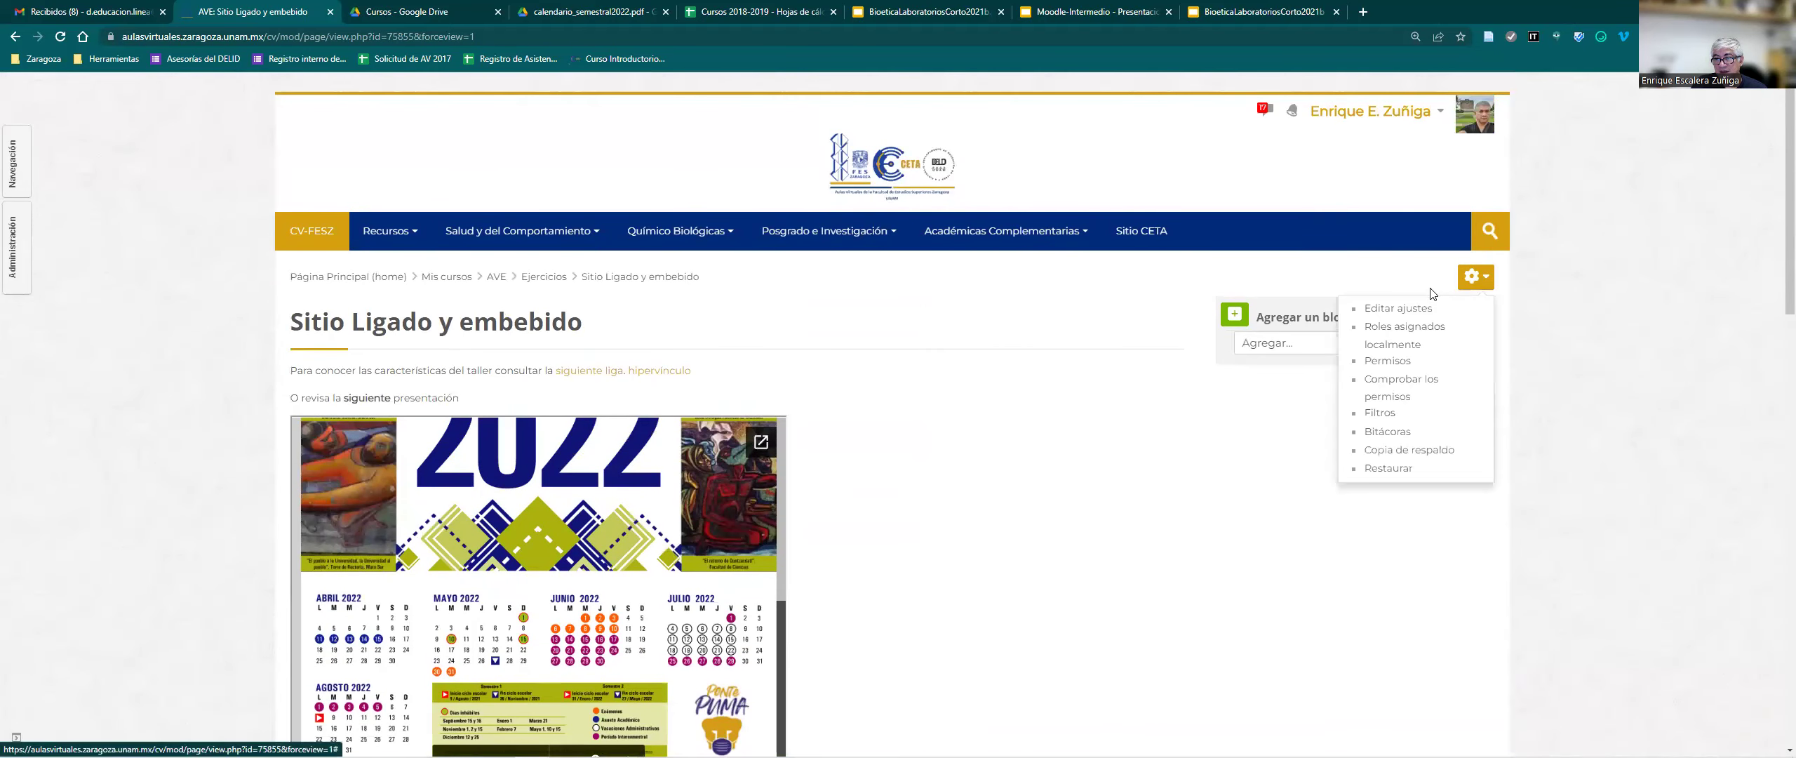
{"action": "left_click", "coordinate": [1397, 308]}
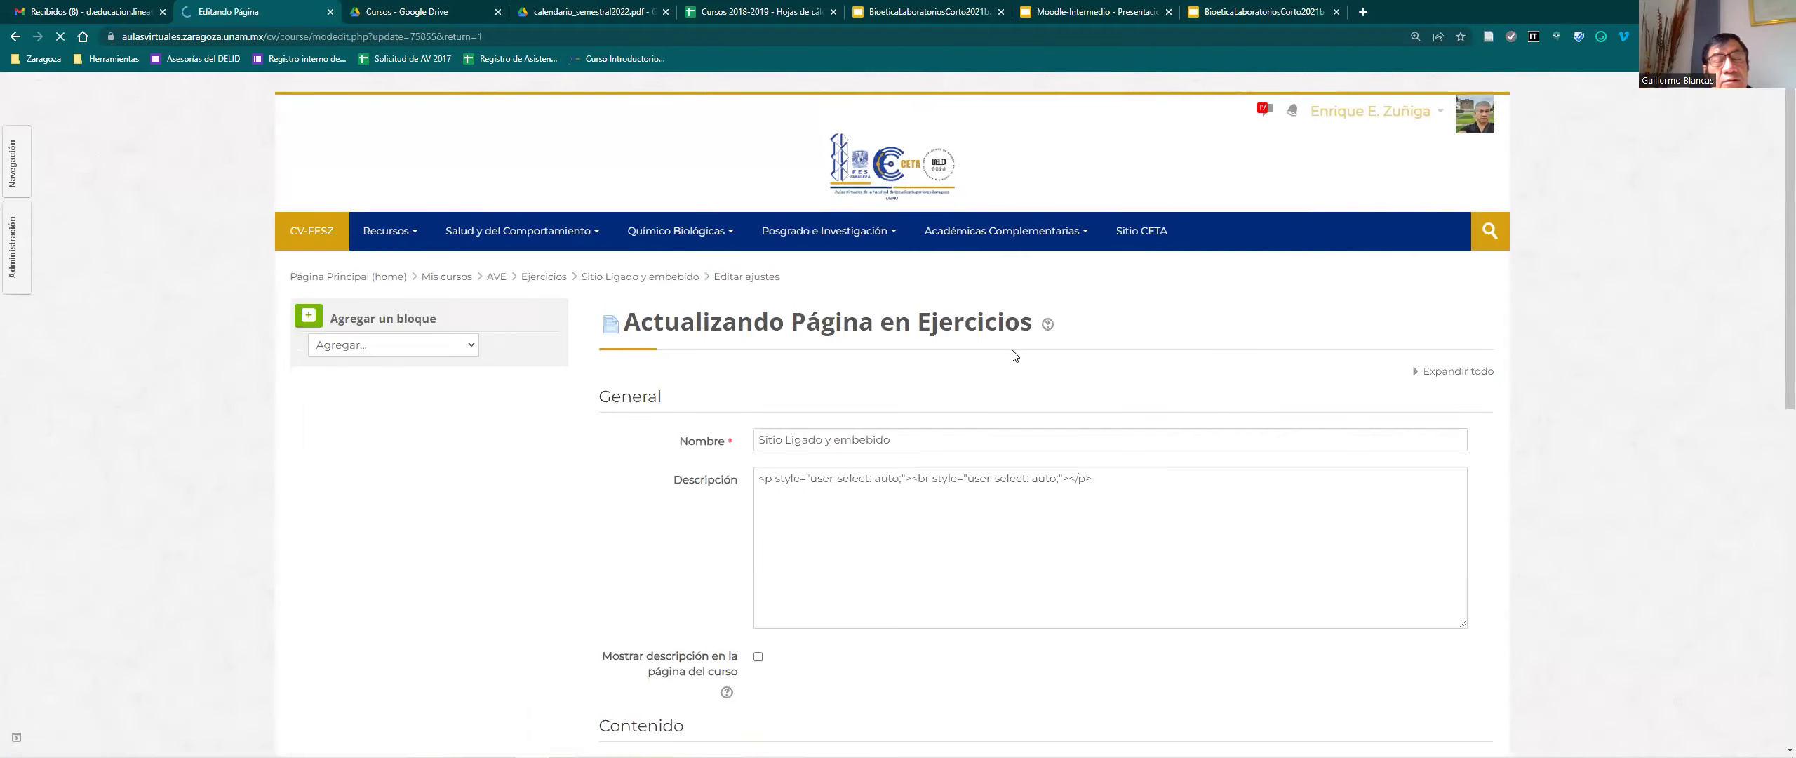
{"action": "scroll", "coordinate": [597, 411], "scroll_direction": "down", "scroll_amount": 15}
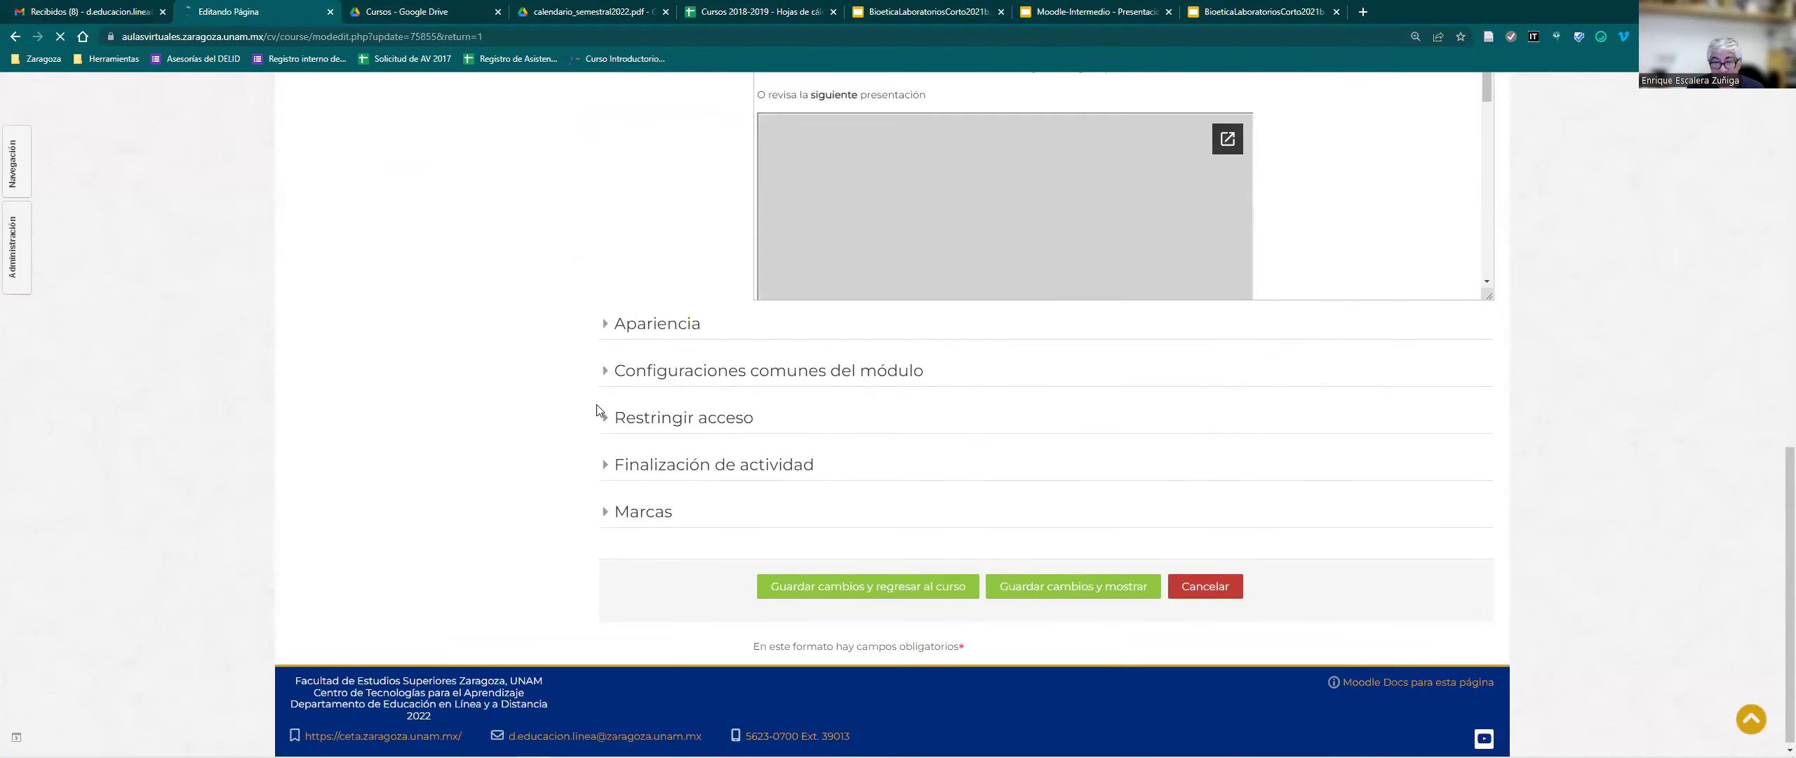
{"action": "scroll", "coordinate": [1339, 205], "scroll_direction": "down", "scroll_amount": 2}
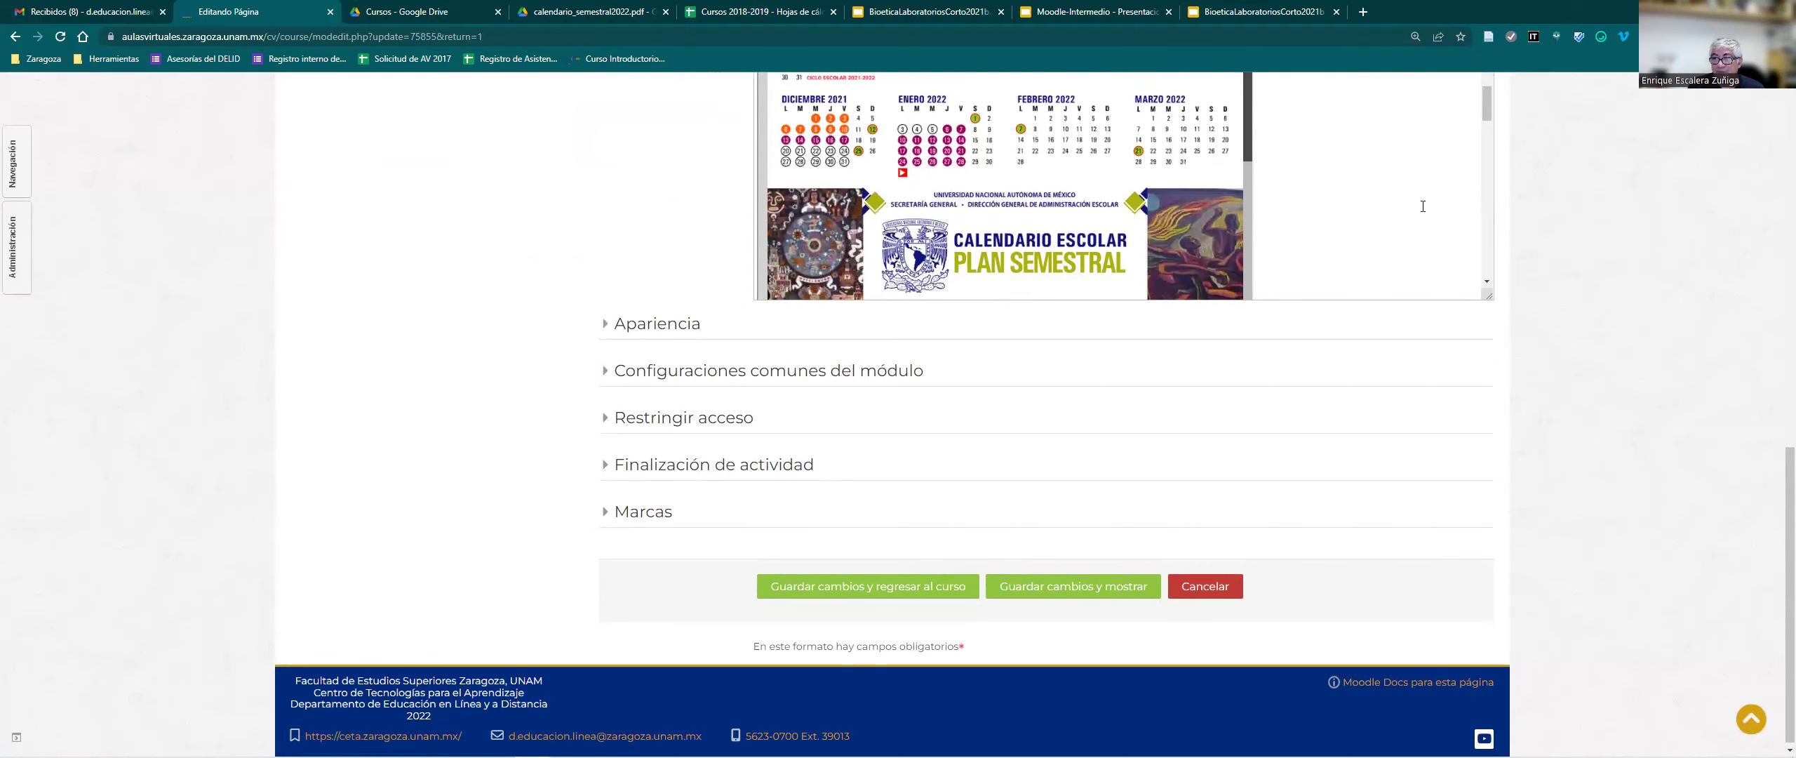
{"action": "scroll", "coordinate": [1576, 235], "scroll_direction": "up", "scroll_amount": 3}
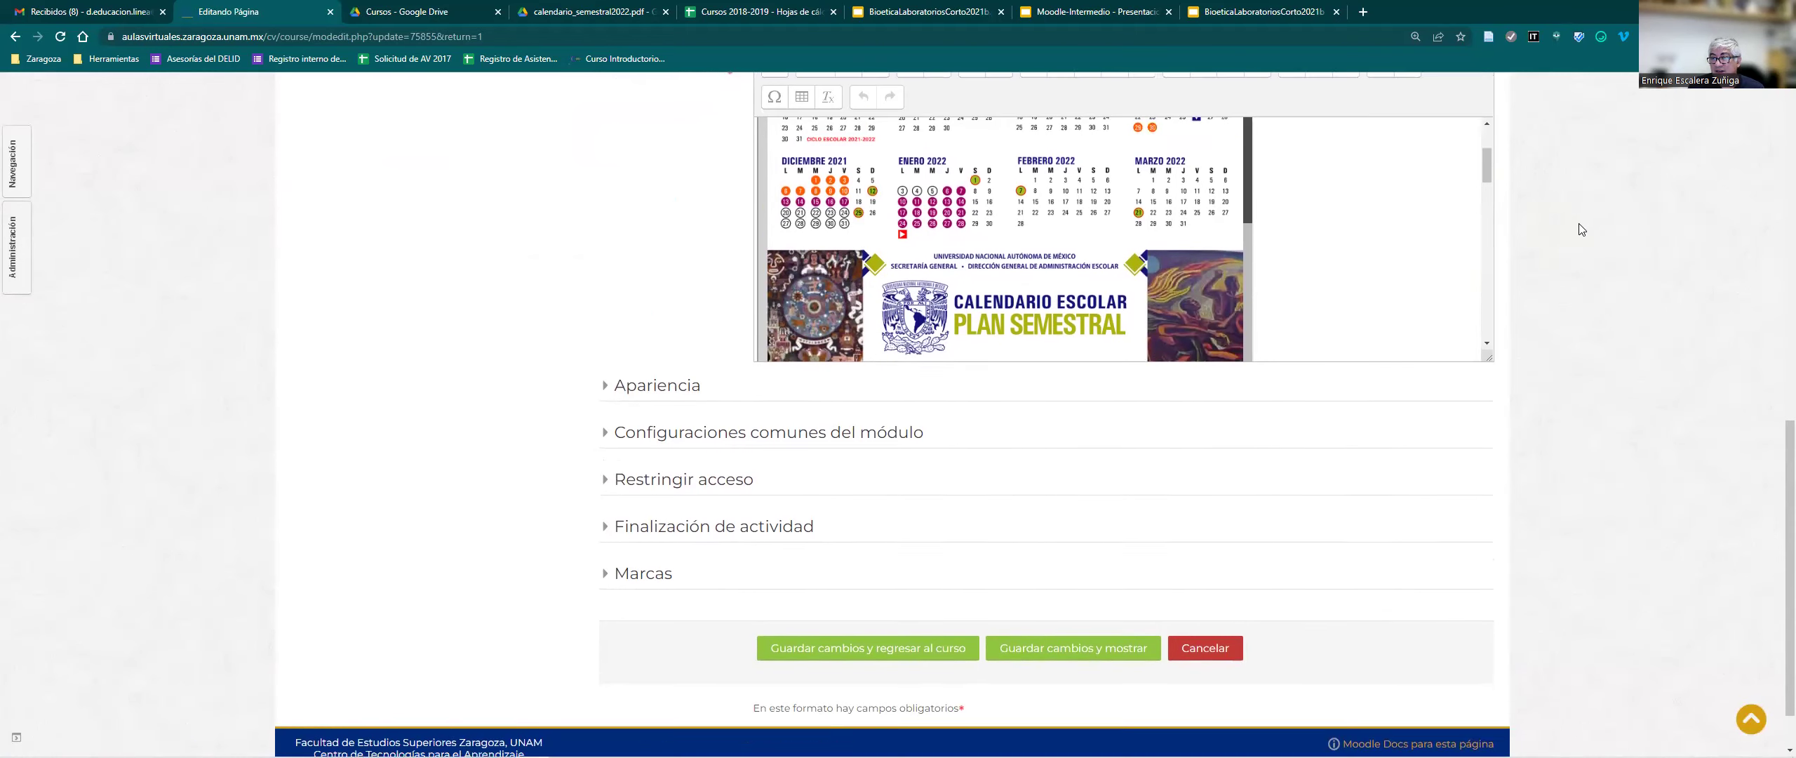
{"action": "left_click_drag", "start_coordinate": [1485, 314], "coordinate": [1487, 470]}
{"action": "left_click", "coordinate": [774, 213]}
{"action": "left_click", "coordinate": [837, 279]}
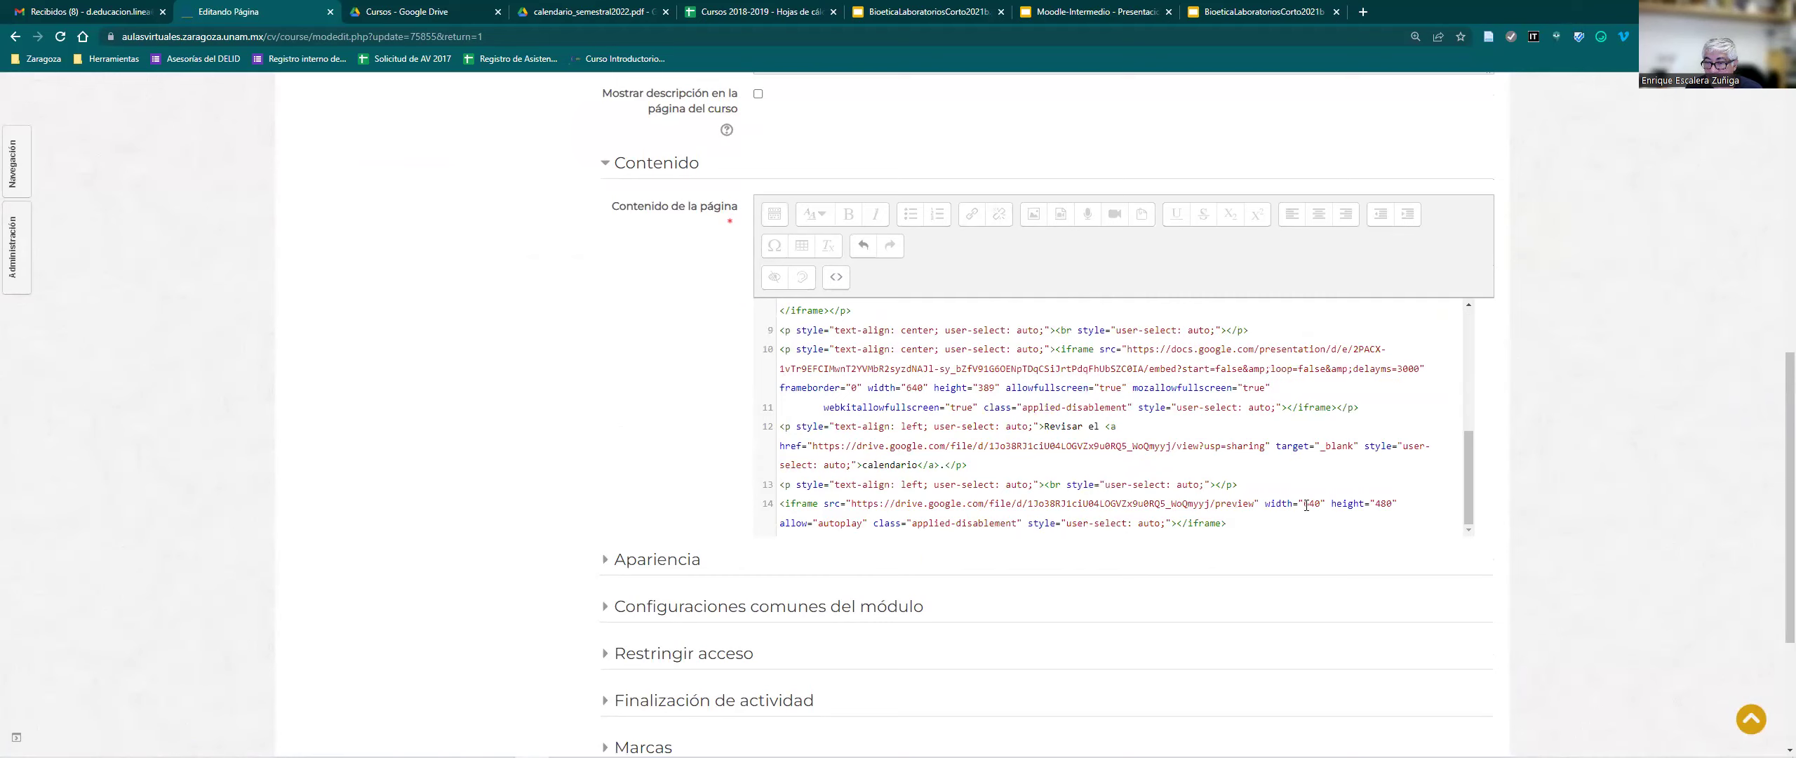
Enlarge the browser zoom beyond 125 % and examine the width and height attributes of the last calendar iframe.
{"action": "left_click_drag", "start_coordinate": [1267, 504], "coordinate": [1293, 506]}
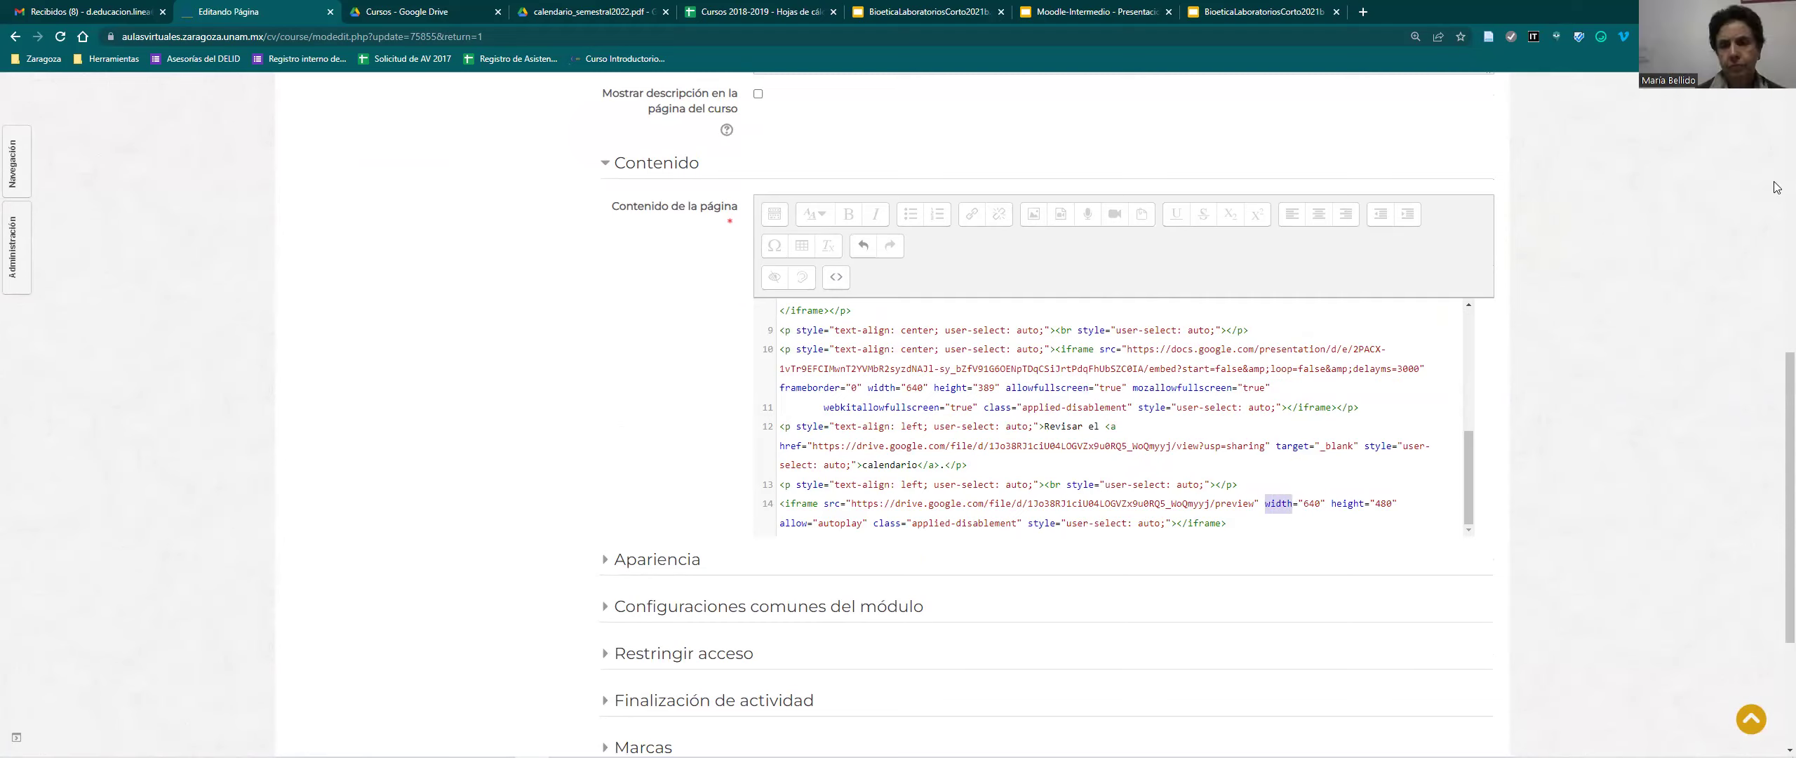
{"action": "left_click", "coordinate": [1783, 36]}
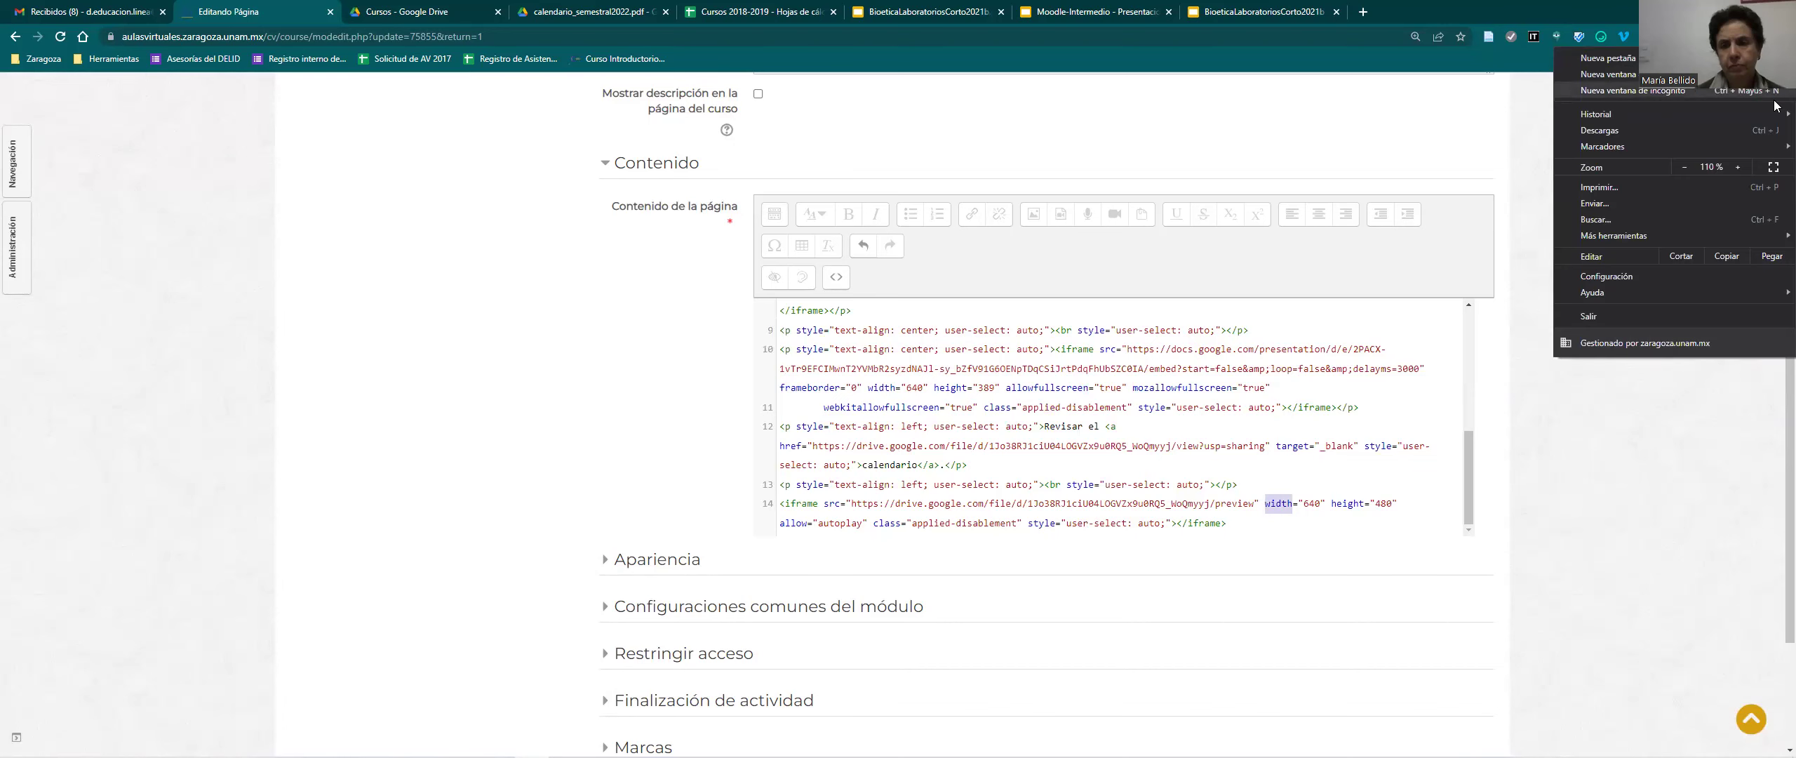
{"action": "left_click", "coordinate": [1740, 170]}
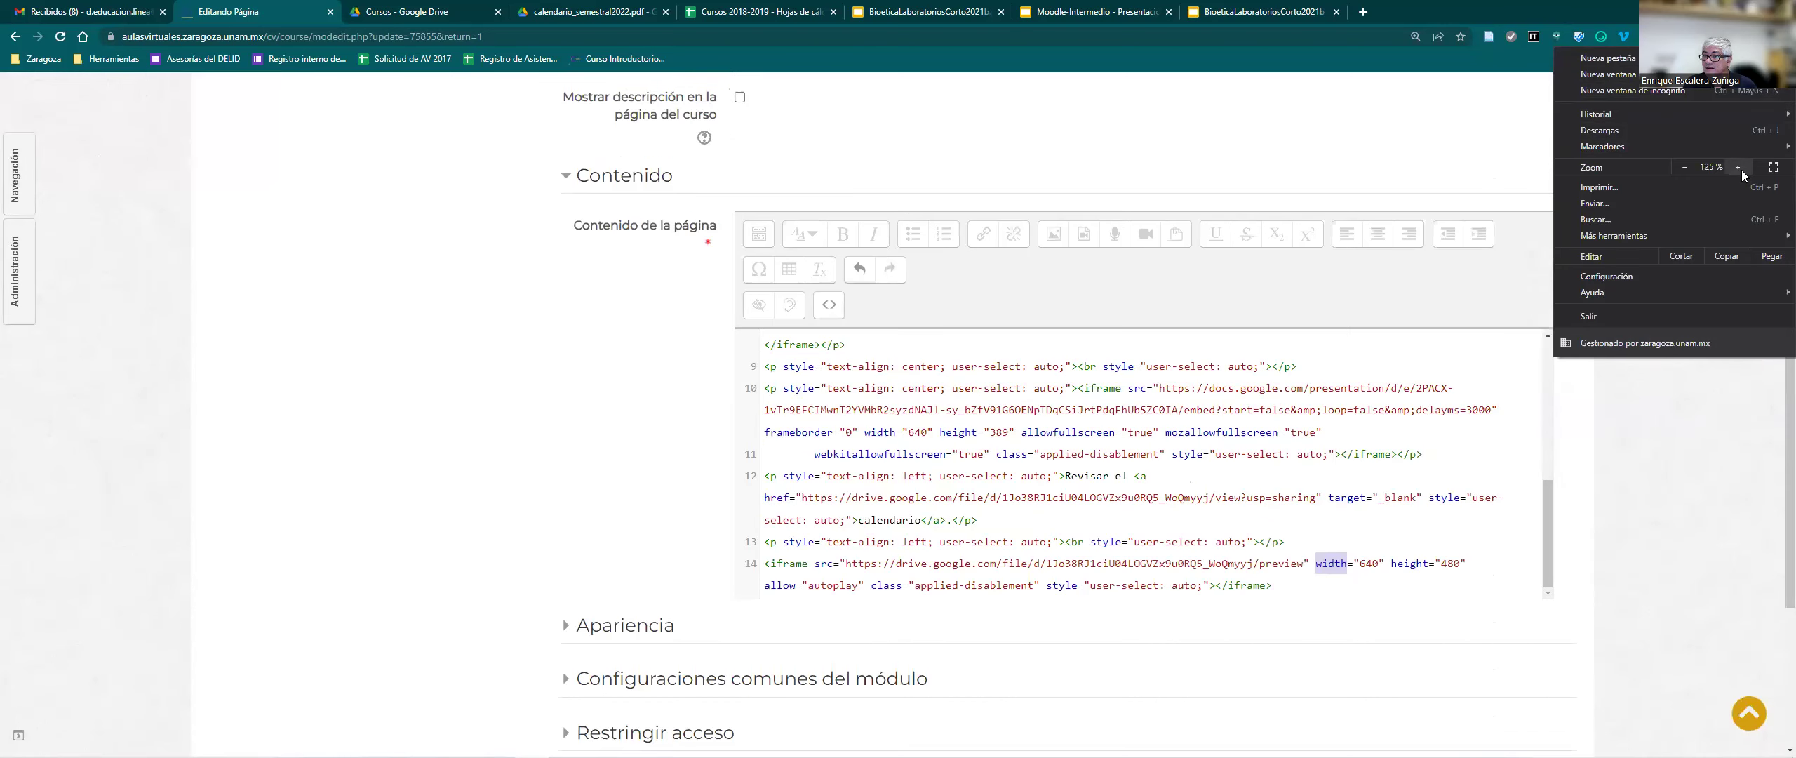
{"action": "left_click", "coordinate": [1741, 171]}
{"action": "left_click", "coordinate": [549, 494]}
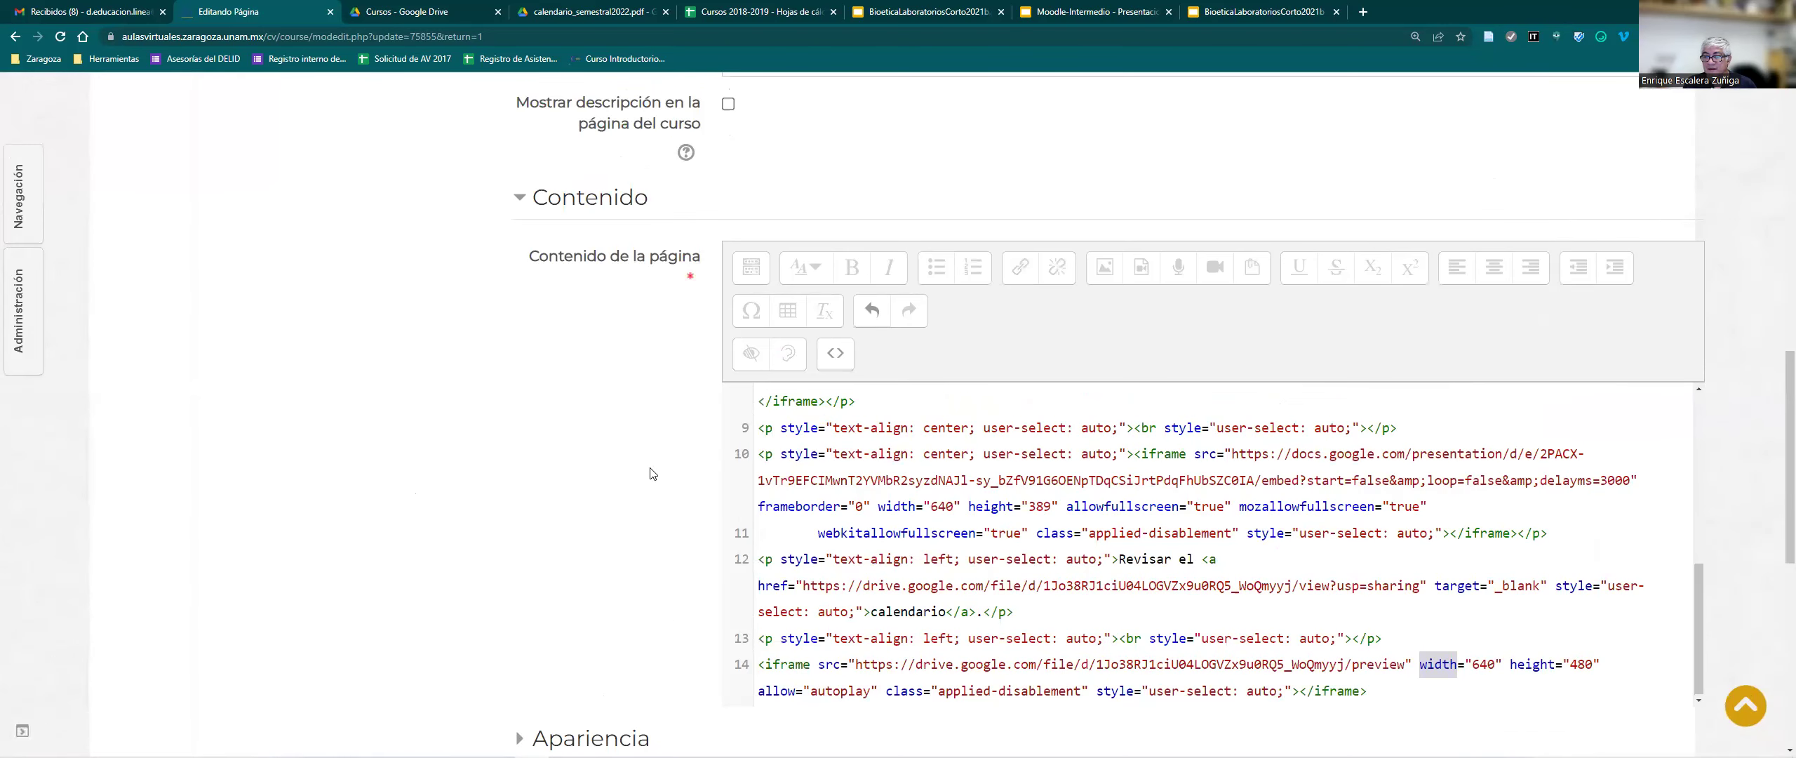
{"action": "scroll", "coordinate": [660, 470], "scroll_direction": "down", "scroll_amount": 1}
{"action": "scroll", "coordinate": [672, 469], "scroll_direction": "down", "scroll_amount": 1}
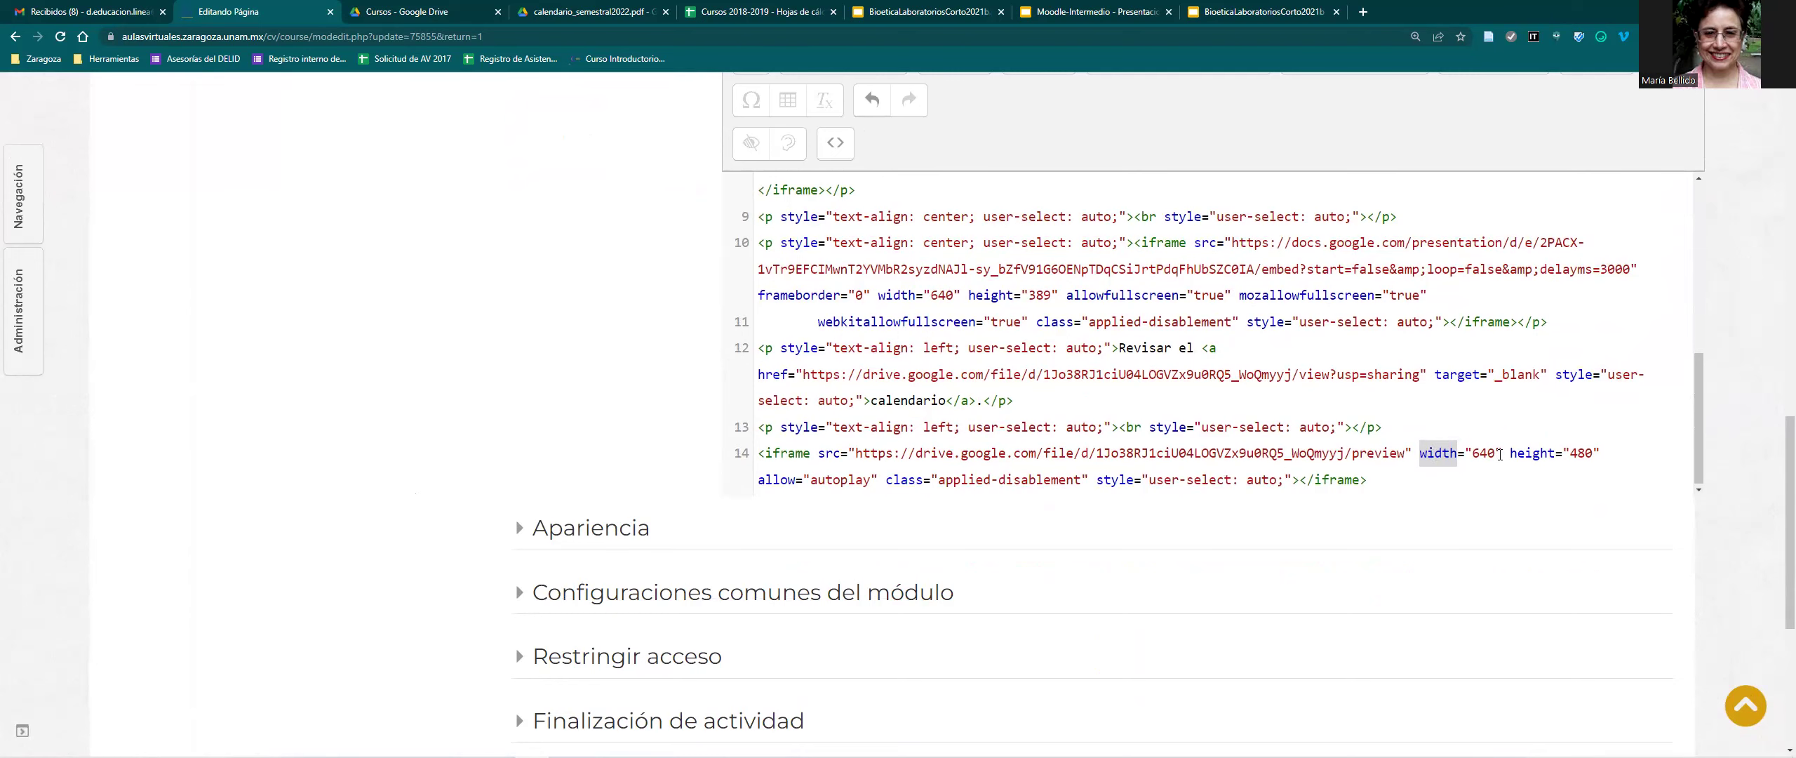
{"action": "left_click_drag", "start_coordinate": [1510, 453], "coordinate": [1585, 453]}
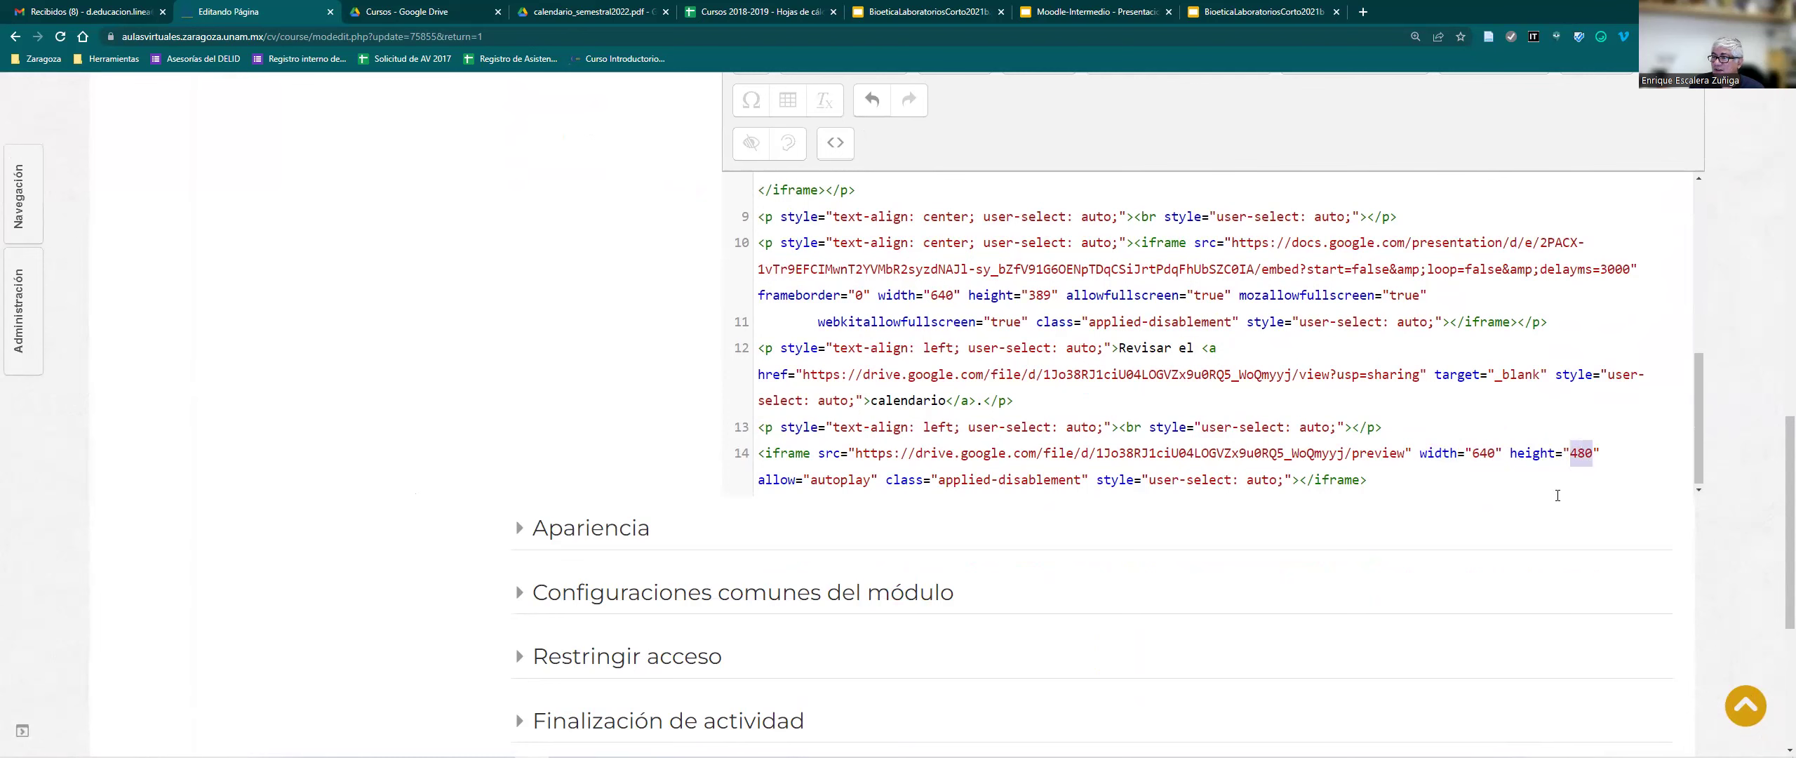
Set the last calendar iframe's height to 800 in the HTML source, and save and display the page.
{"action": "scroll", "coordinate": [1313, 405], "scroll_direction": "down", "scroll_amount": 4}
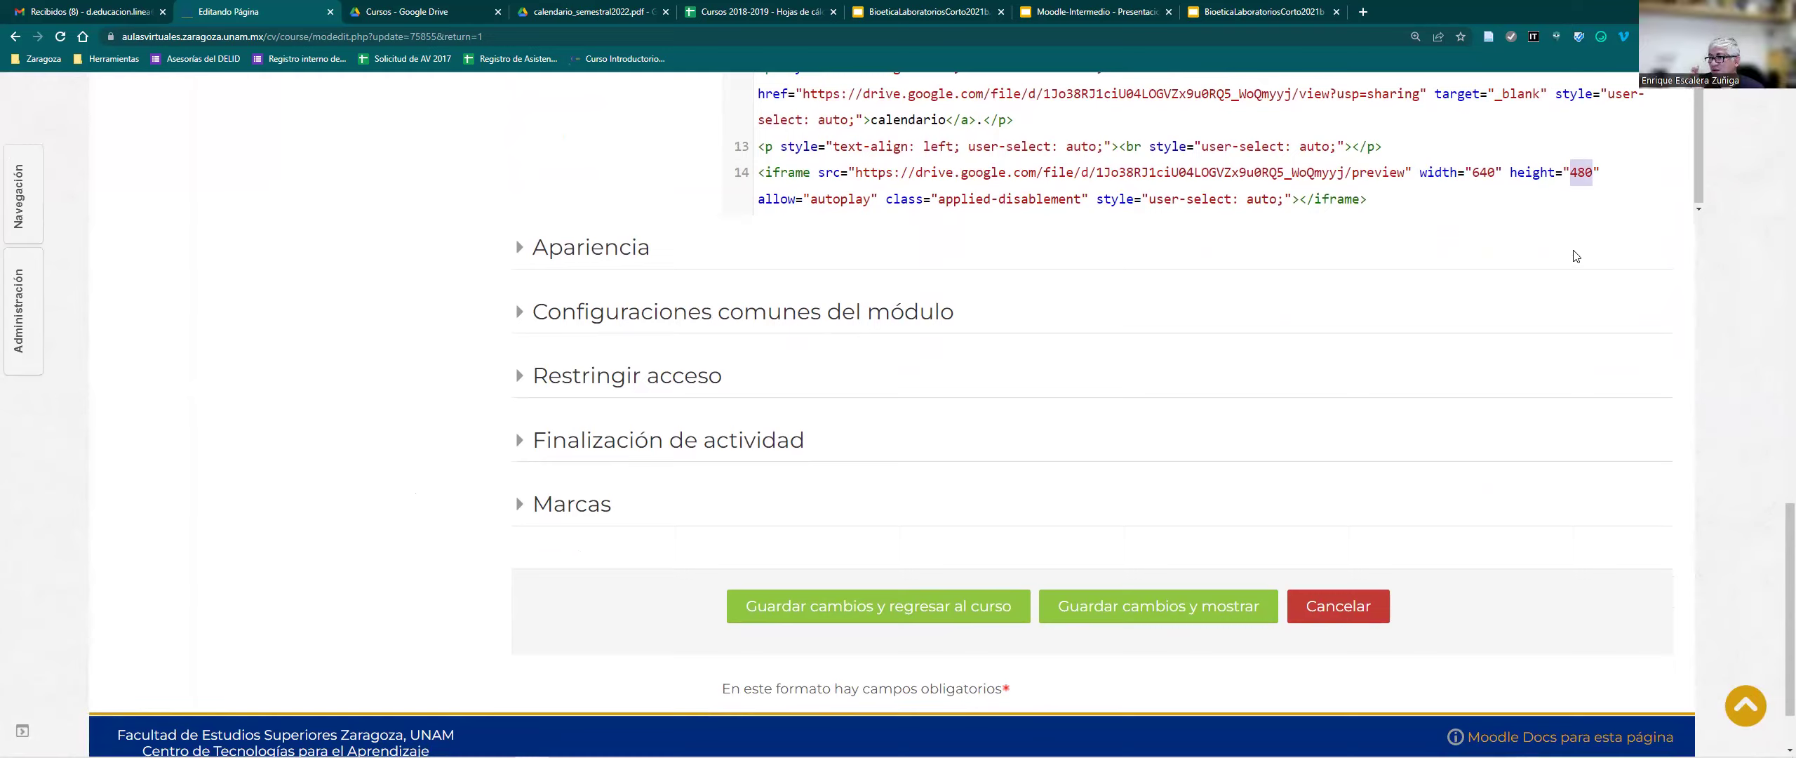
{"action": "type", "text": "800"}
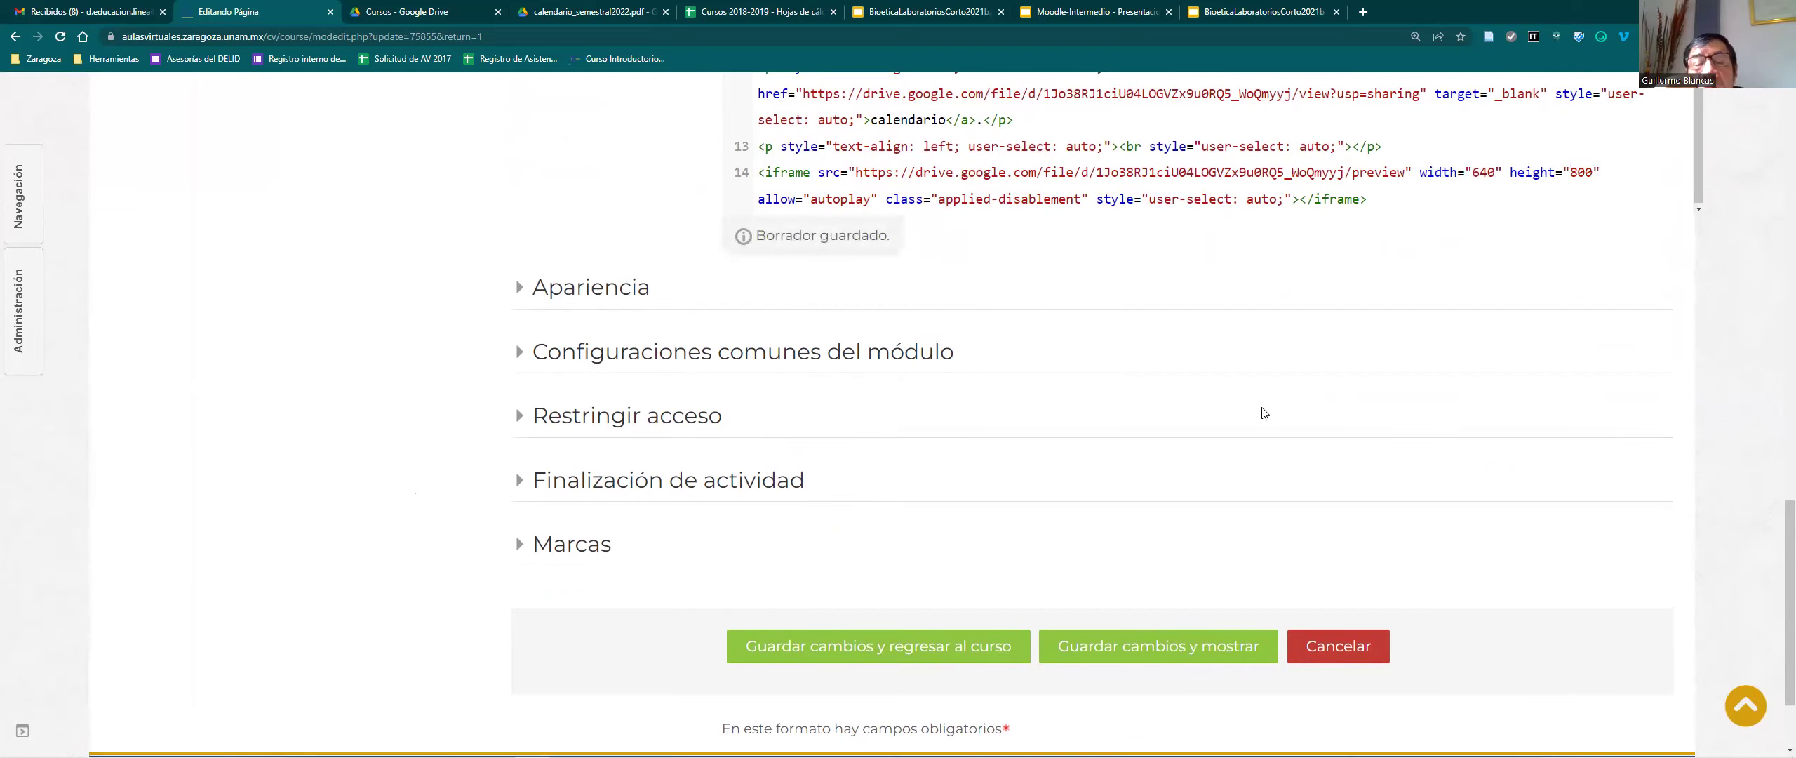
{"action": "left_click", "coordinate": [1158, 645]}
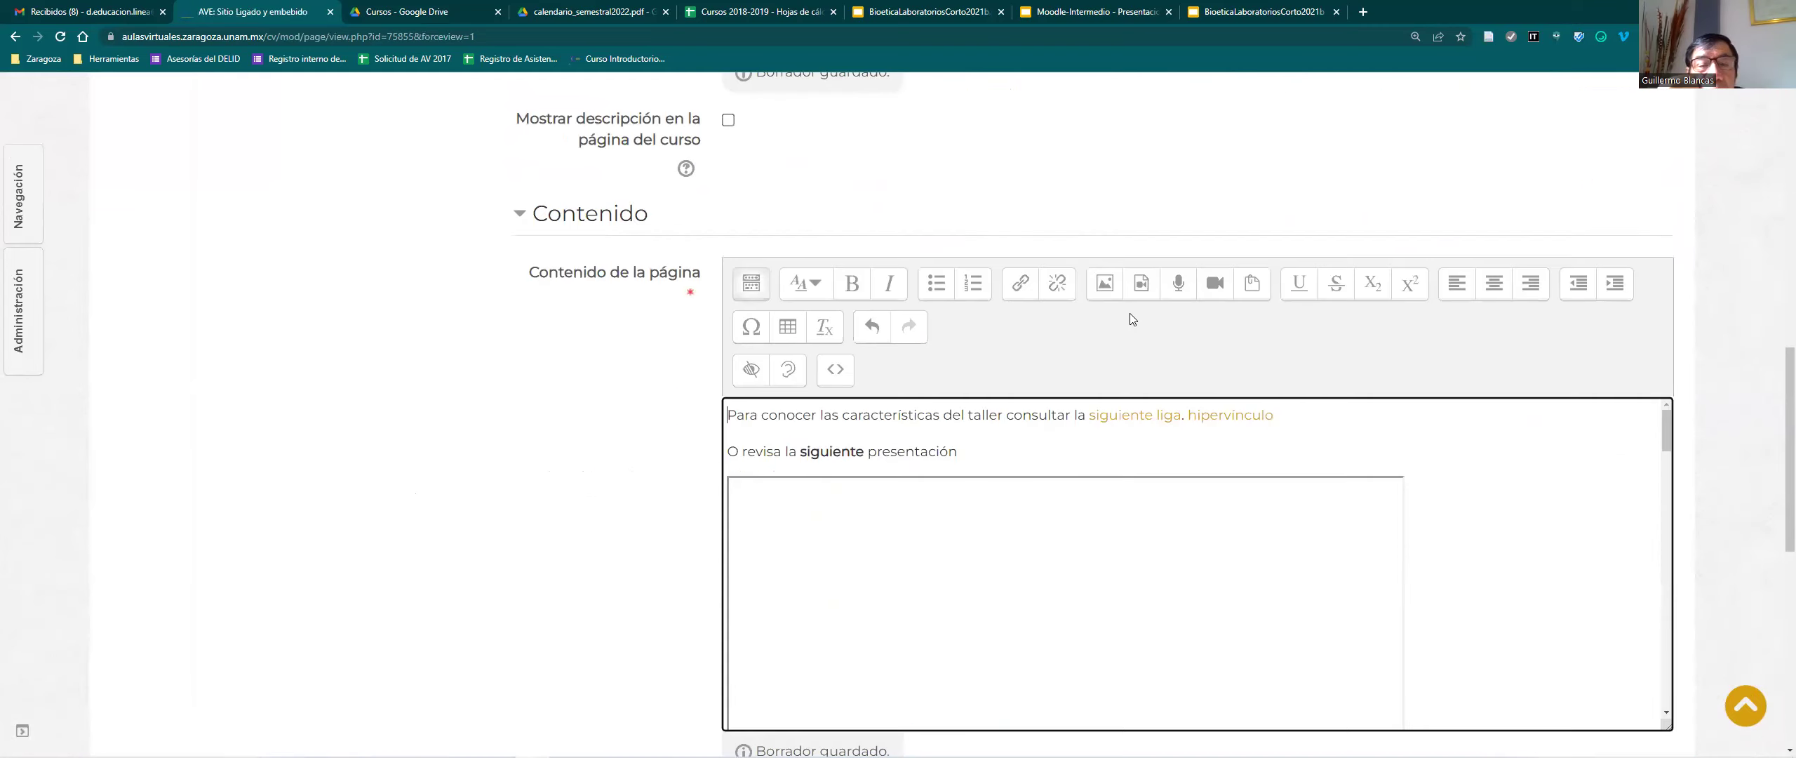
Review how the last embedded calendar fits its frame on the saved page.
{"action": "scroll", "coordinate": [1073, 221], "scroll_direction": "down", "scroll_amount": 20}
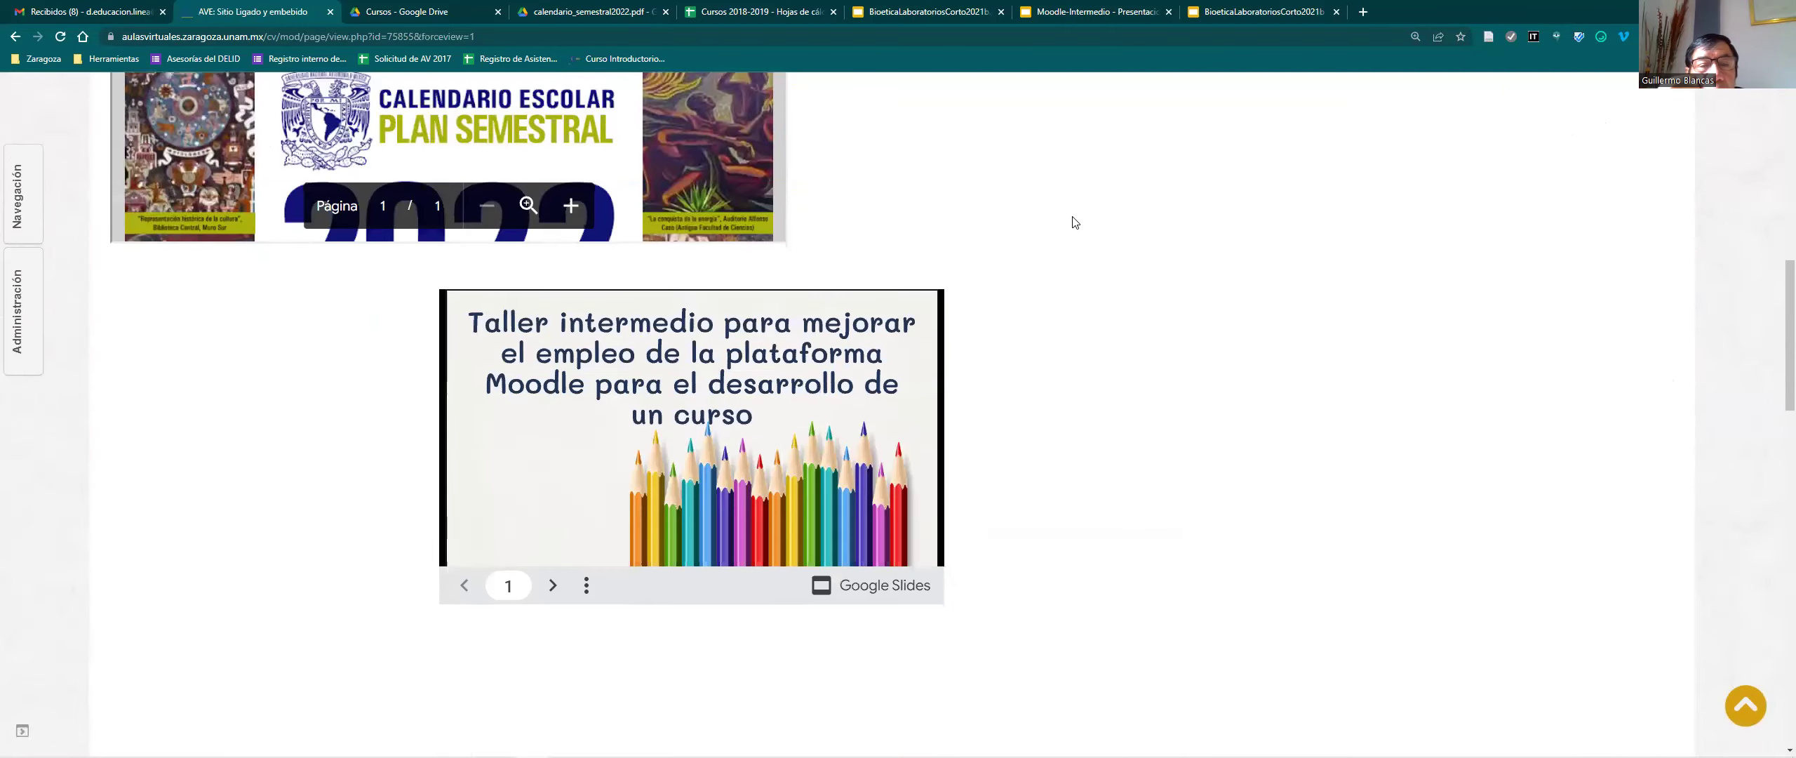
{"action": "scroll", "coordinate": [1070, 221], "scroll_direction": "down", "scroll_amount": 5}
{"action": "scroll", "coordinate": [726, 279], "scroll_direction": "down", "scroll_amount": 4}
{"action": "scroll", "coordinate": [726, 279], "scroll_direction": "up", "scroll_amount": 2}
{"action": "scroll", "coordinate": [726, 279], "scroll_direction": "down", "scroll_amount": 5}
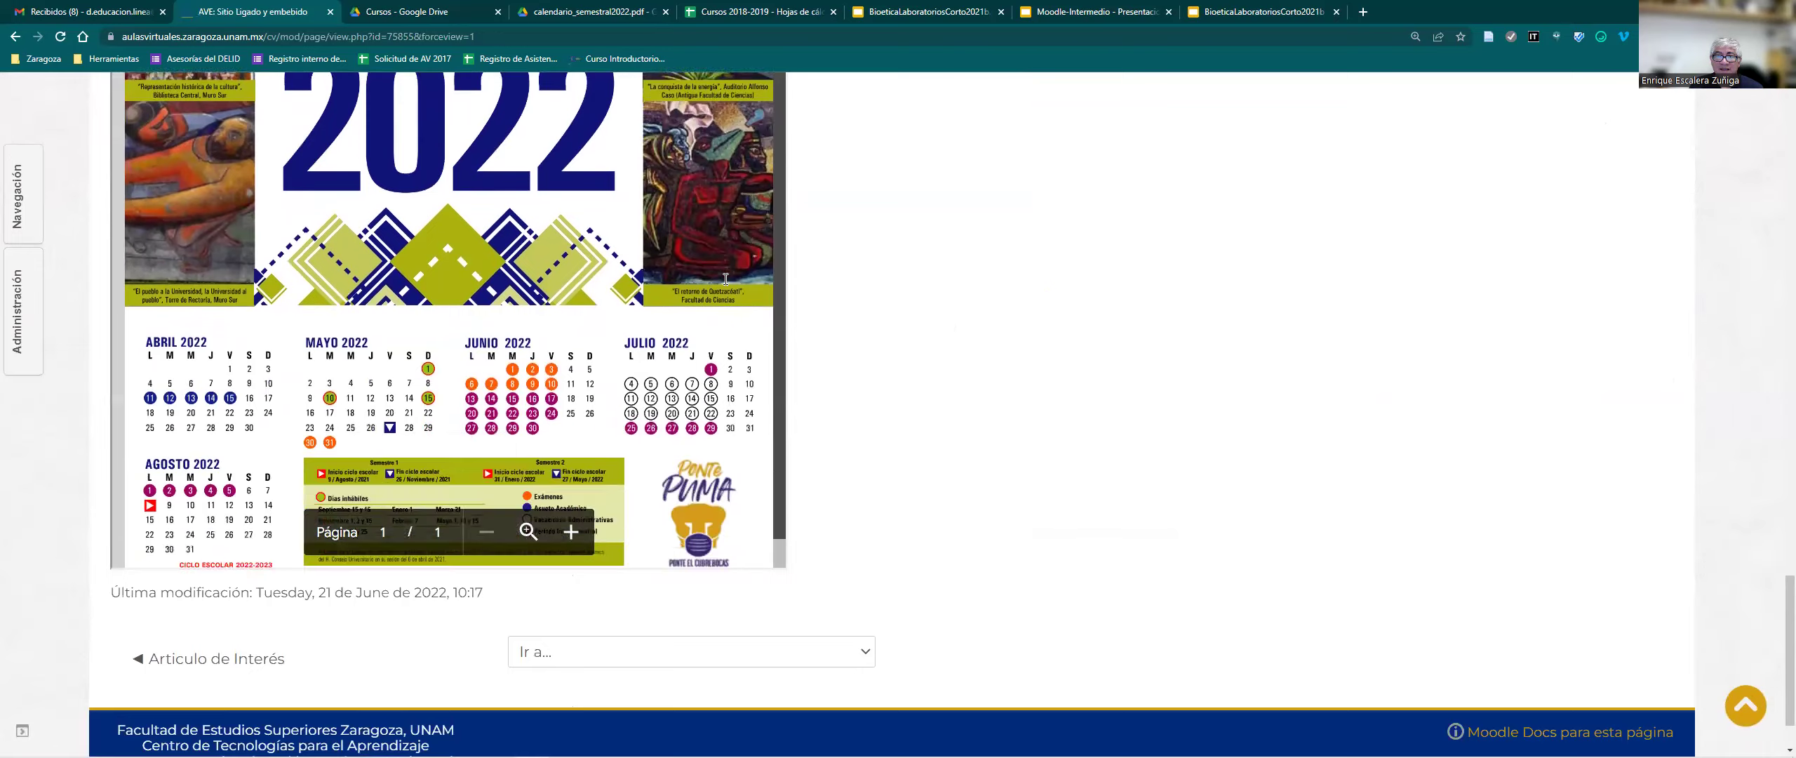
{"action": "scroll", "coordinate": [726, 279], "scroll_direction": "up", "scroll_amount": 2}
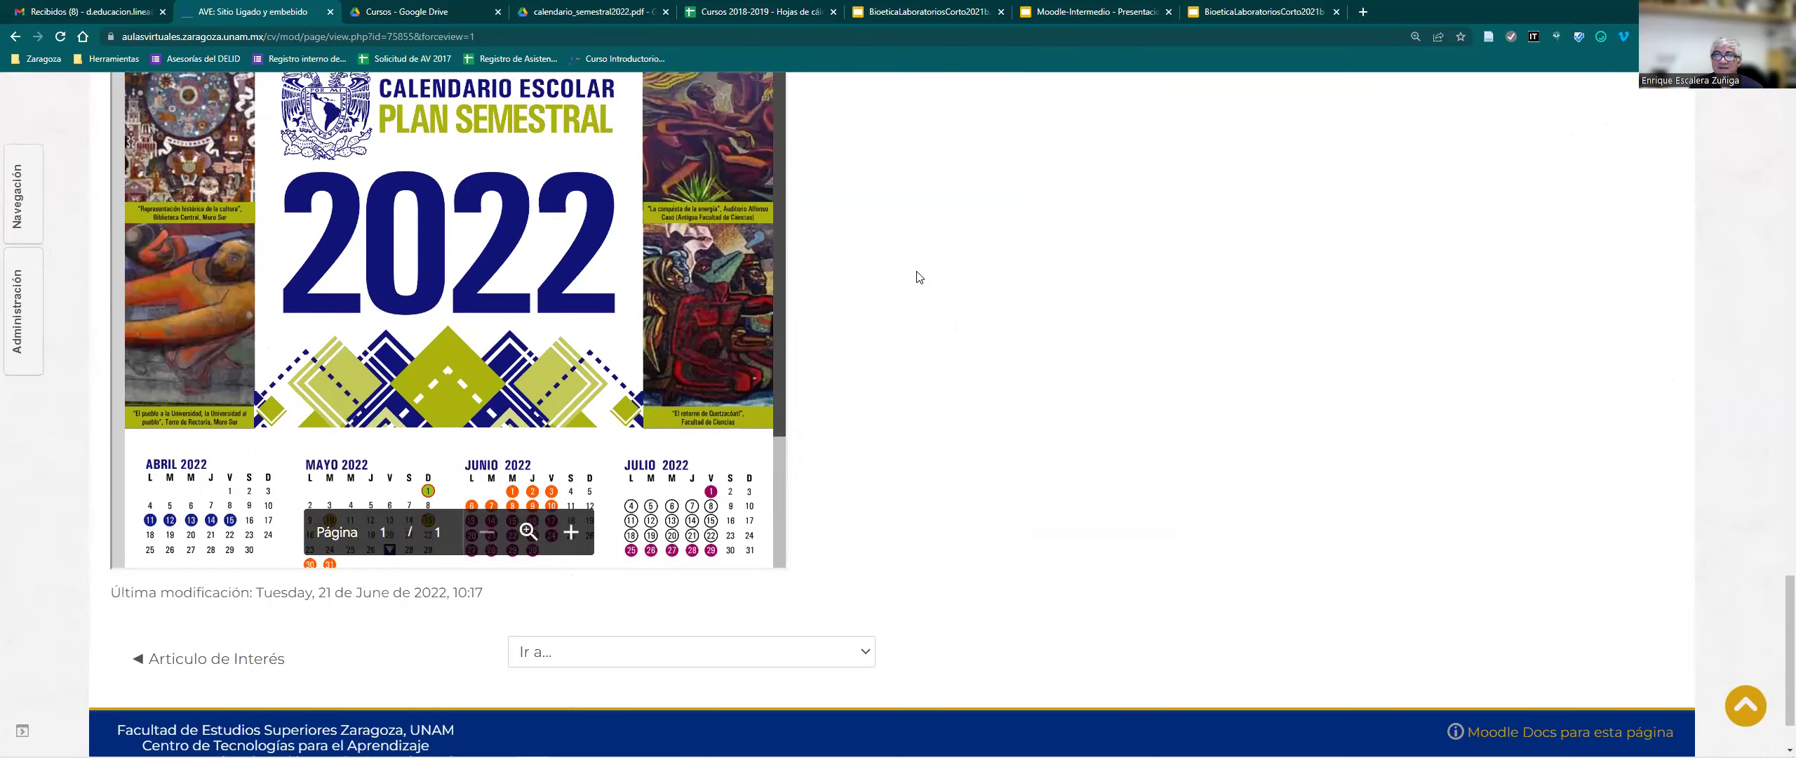
Reopen the page "Sitio Ligado y embebido" for editing and show the HTML source of its content.
{"action": "scroll", "coordinate": [919, 277], "scroll_direction": "up", "scroll_amount": 15}
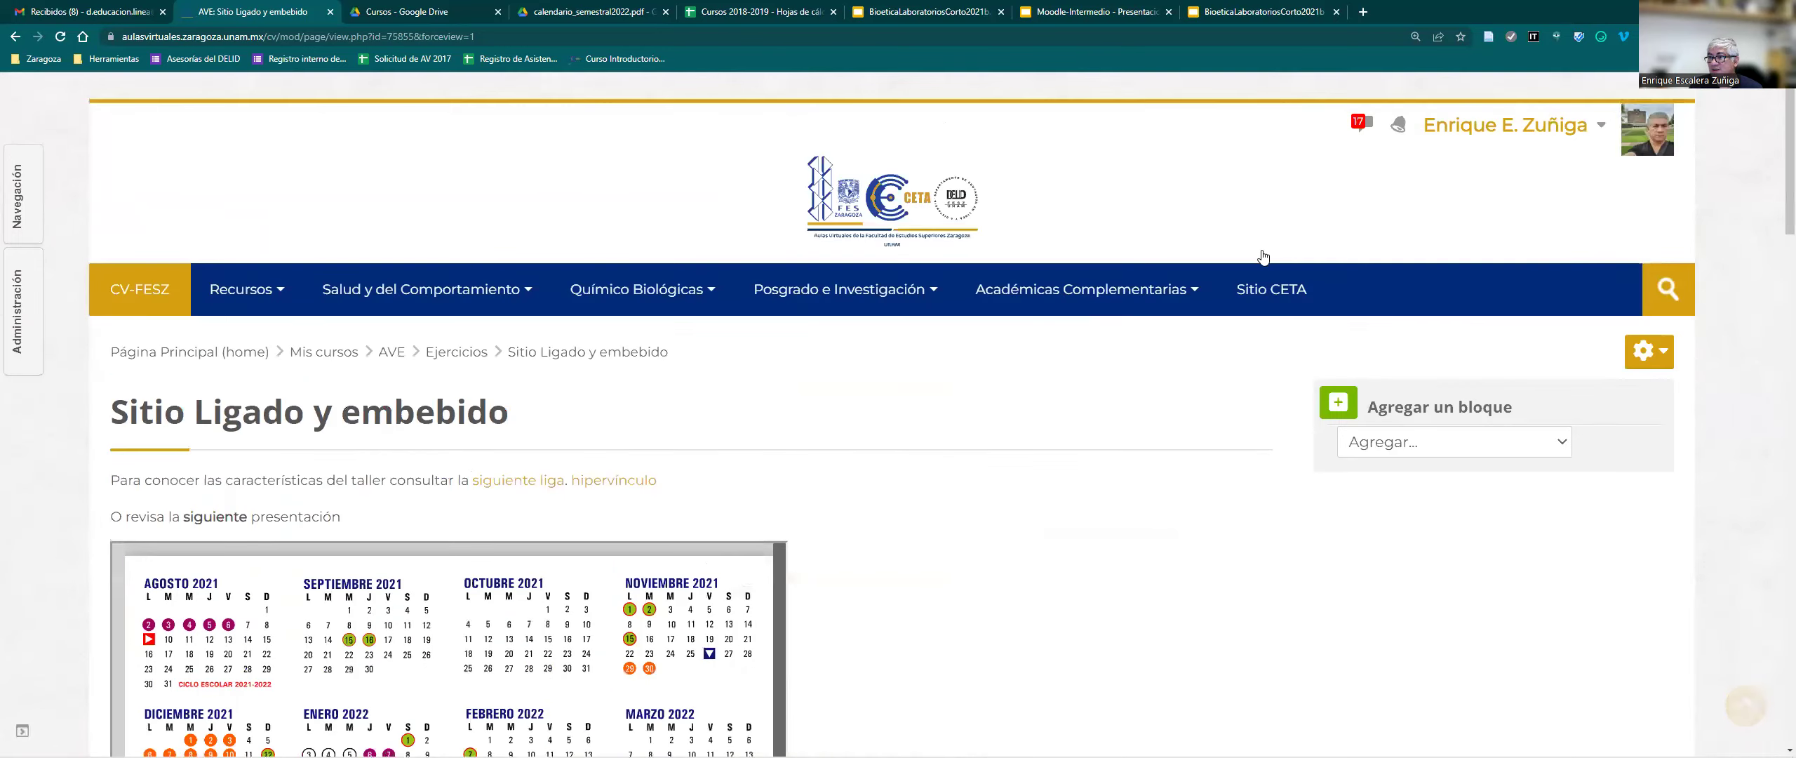
{"action": "left_click", "coordinate": [1641, 354]}
{"action": "left_click", "coordinate": [1528, 402]}
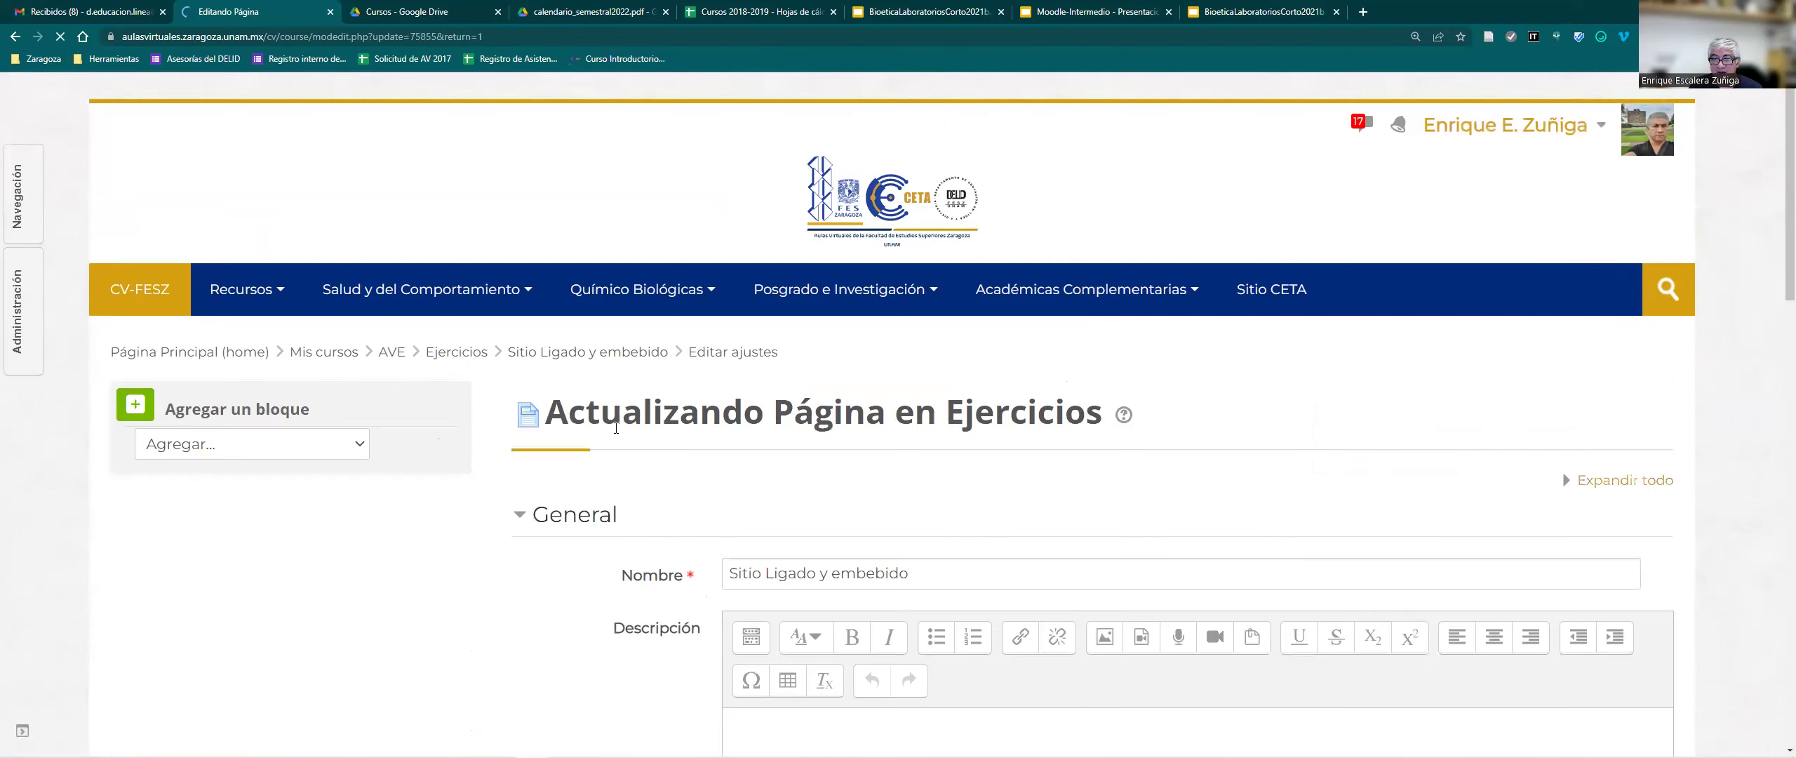
{"action": "scroll", "coordinate": [616, 427], "scroll_direction": "down", "scroll_amount": 20}
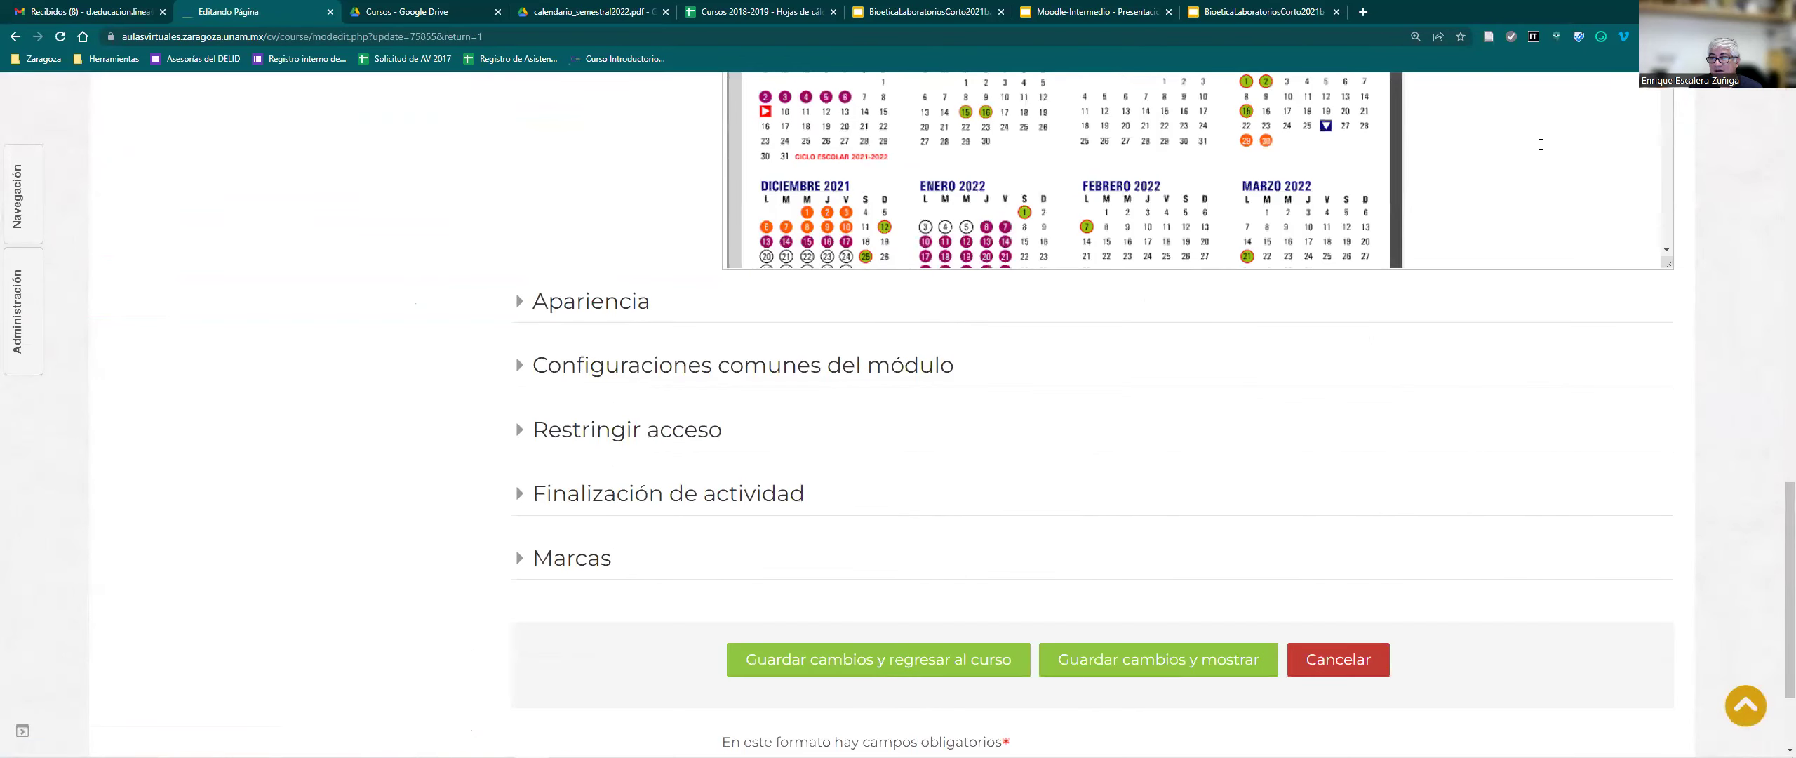
{"action": "scroll", "coordinate": [1540, 145], "scroll_direction": "down", "scroll_amount": 5}
{"action": "scroll", "coordinate": [449, 313], "scroll_direction": "up", "scroll_amount": 6}
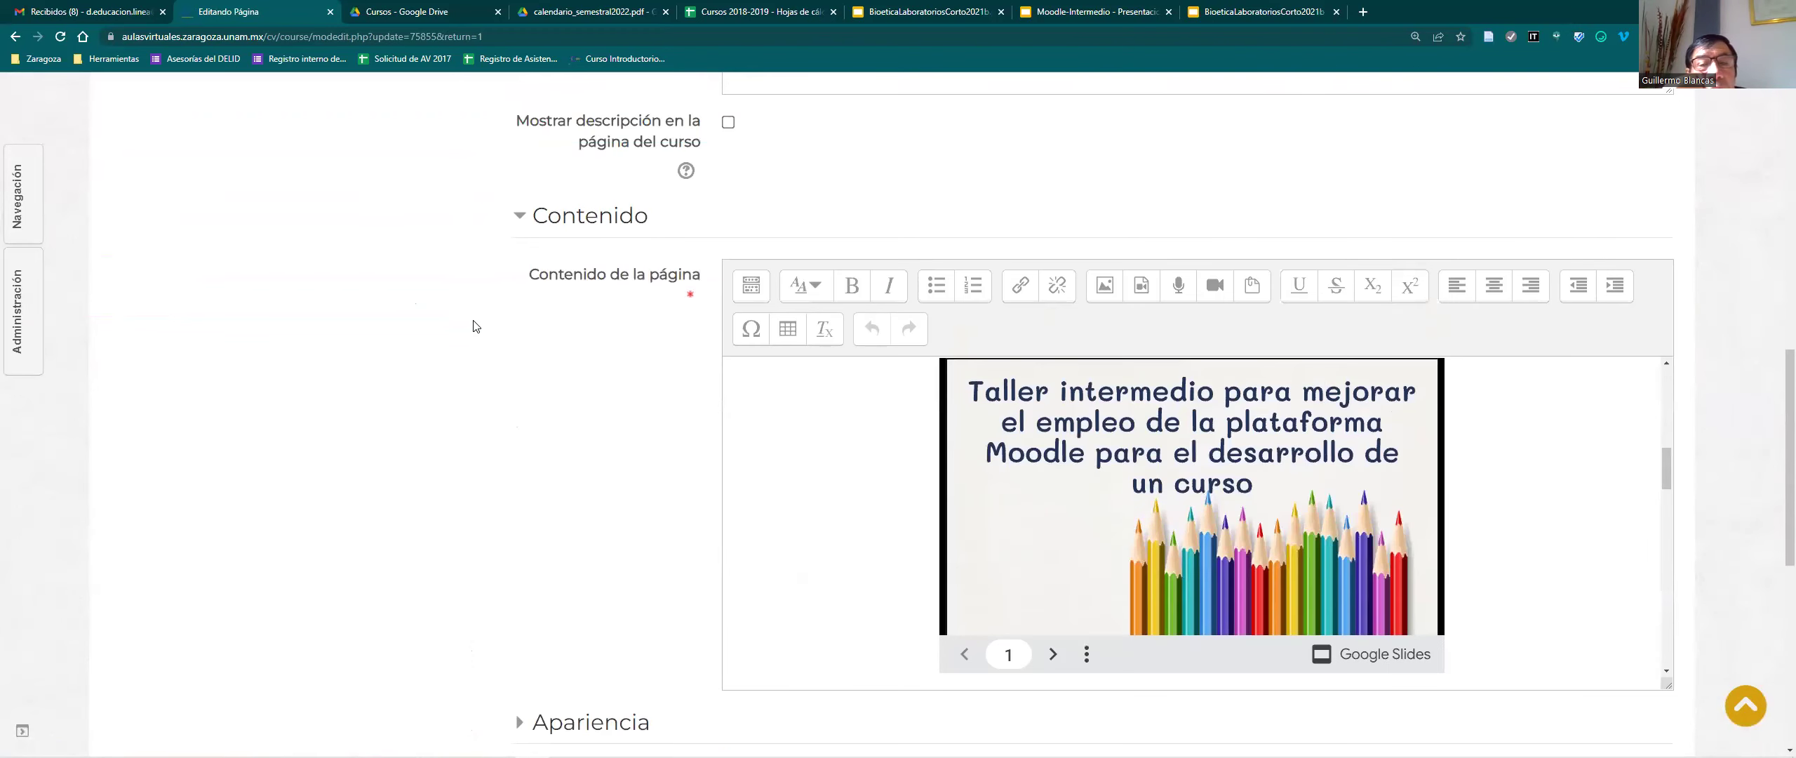
{"action": "left_click", "coordinate": [751, 285]}
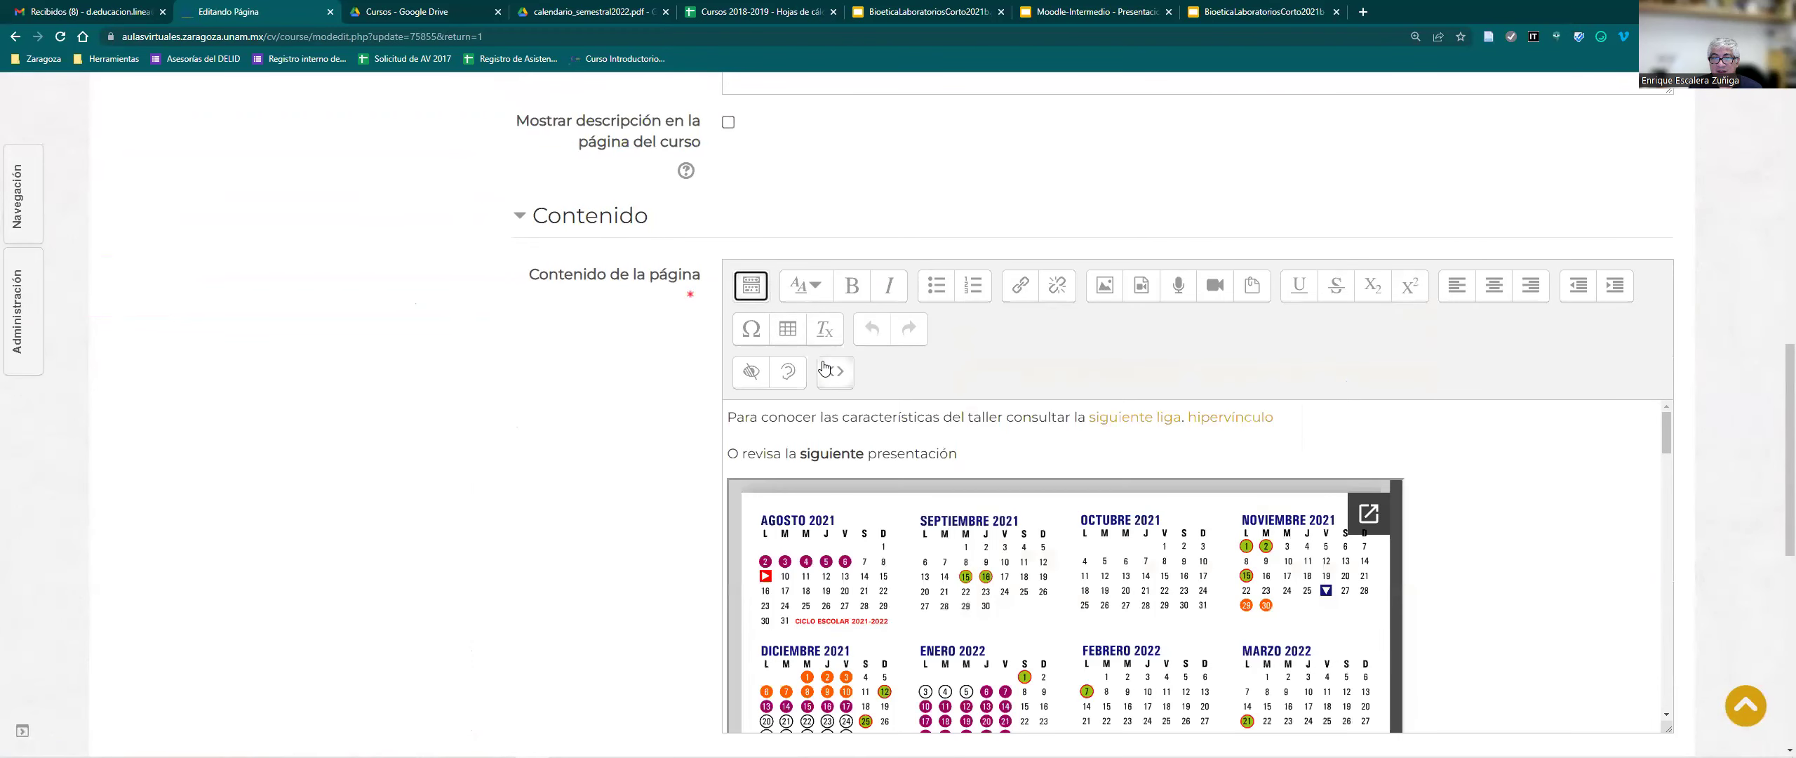
{"action": "left_click", "coordinate": [835, 372]}
Set the last calendar iframe's height to 1200, and save and display the page to check the calendar's frame.
{"action": "scroll", "coordinate": [1227, 398], "scroll_direction": "down", "scroll_amount": 10}
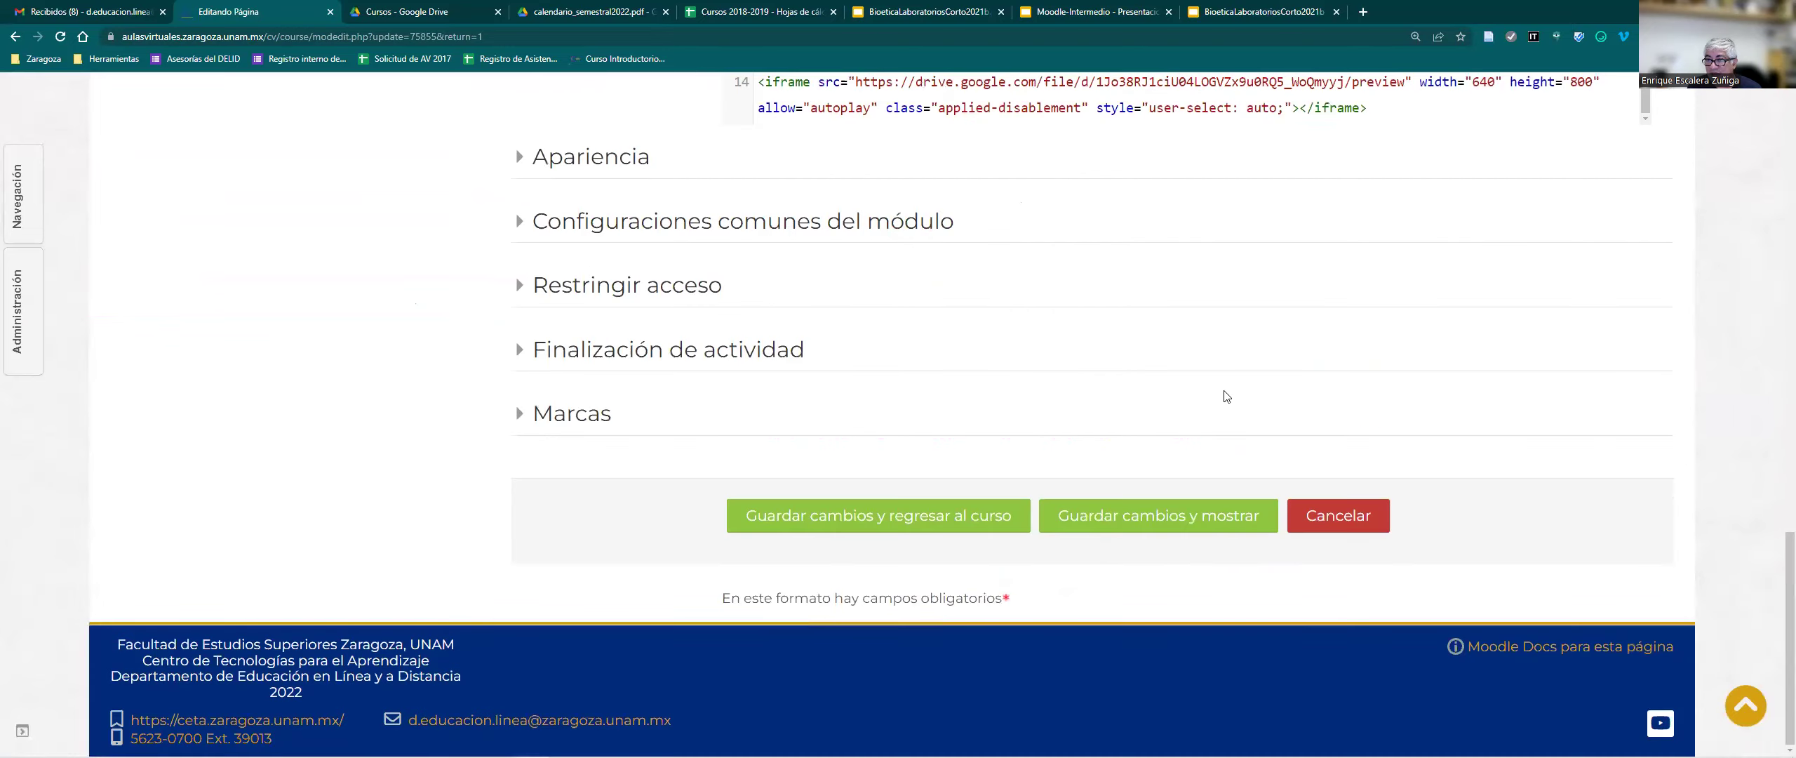
{"action": "scroll", "coordinate": [305, 203], "scroll_direction": "up", "scroll_amount": 4}
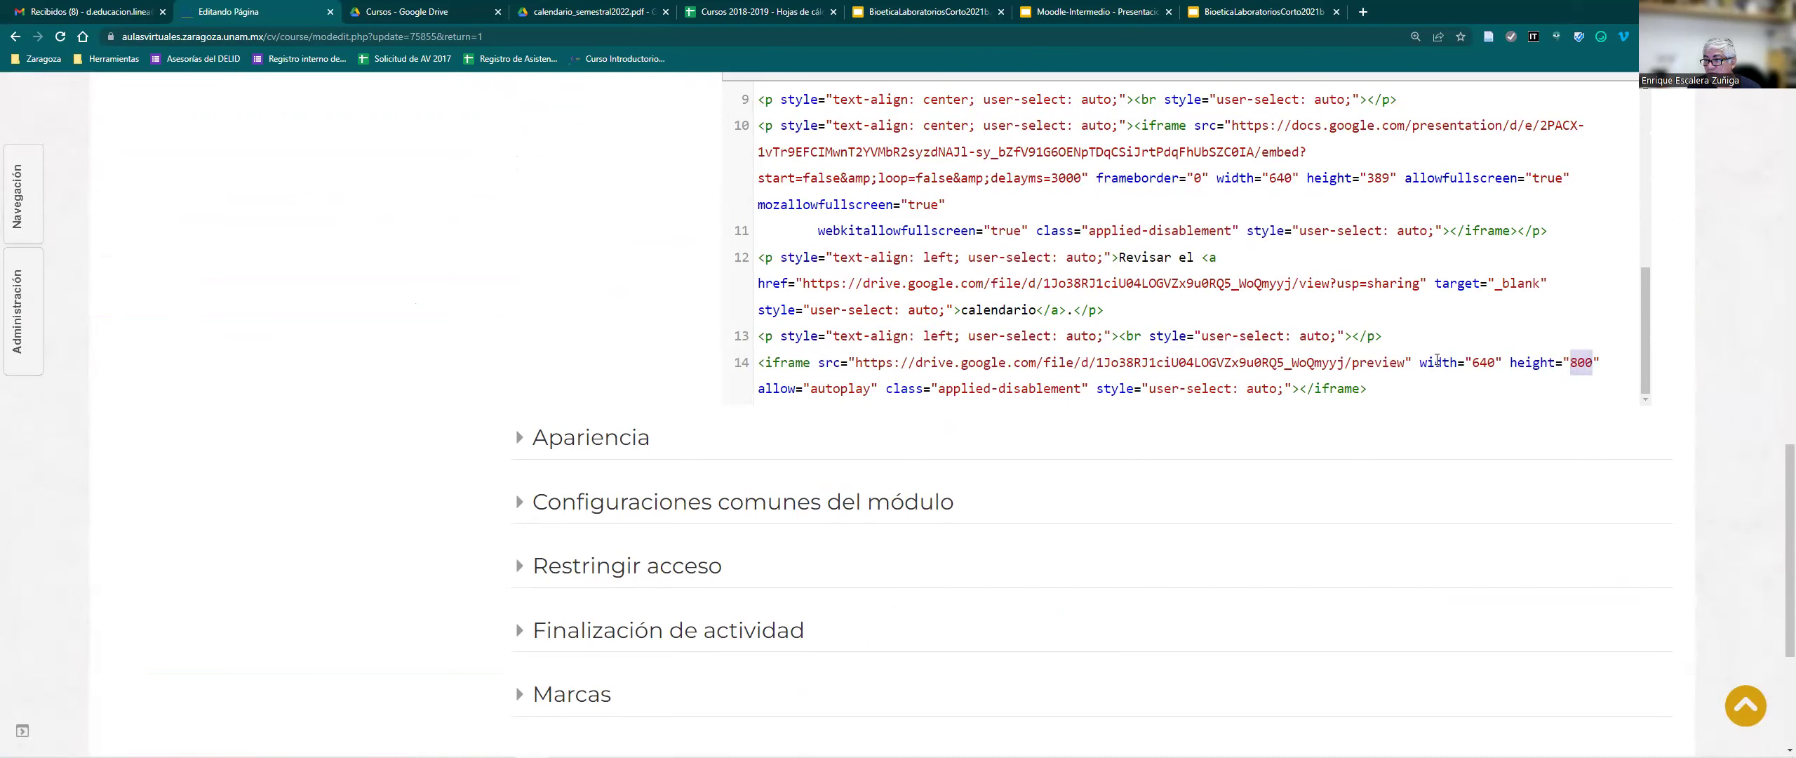
{"action": "type", "text": "12"}
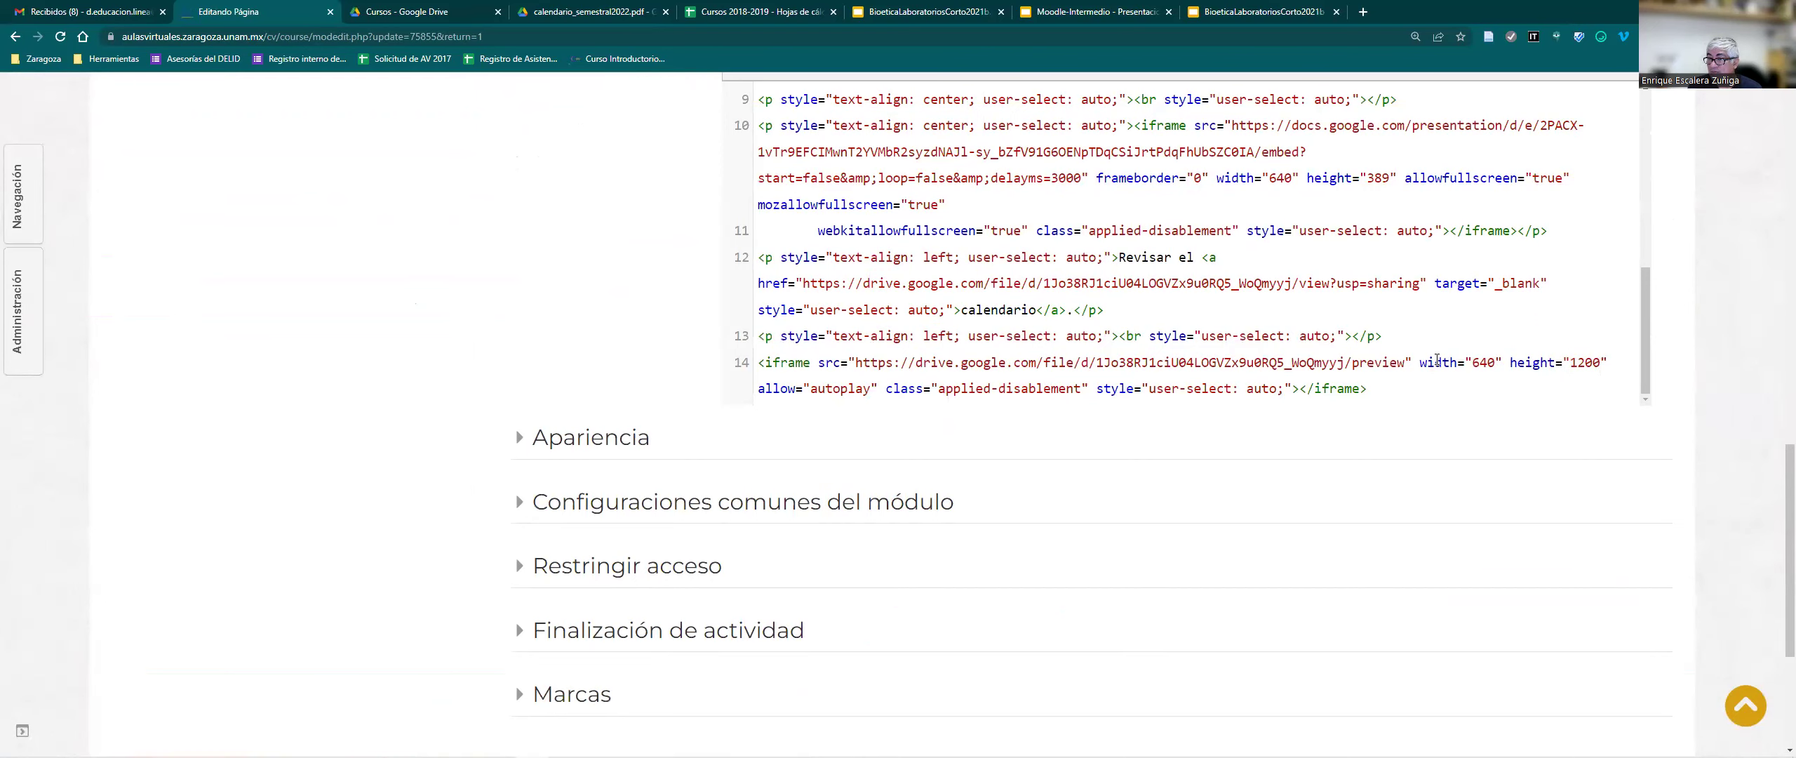
{"action": "scroll", "coordinate": [604, 259], "scroll_direction": "down", "scroll_amount": 4}
{"action": "left_click", "coordinate": [1113, 522]}
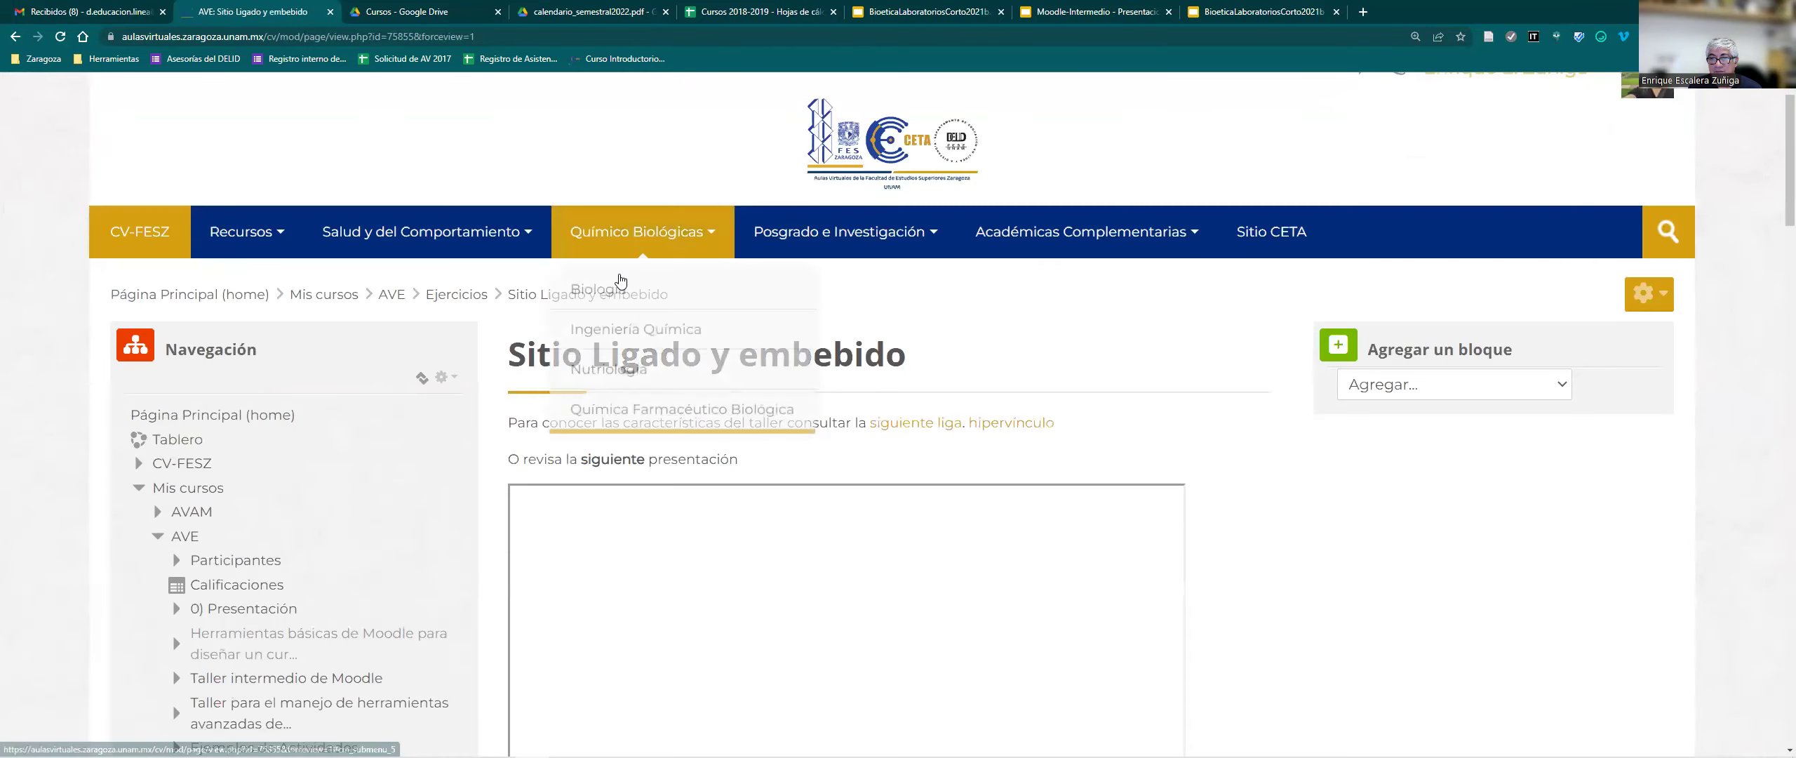
{"action": "scroll", "coordinate": [1038, 407], "scroll_direction": "down", "scroll_amount": 15}
{"action": "scroll", "coordinate": [1137, 312], "scroll_direction": "down", "scroll_amount": 10}
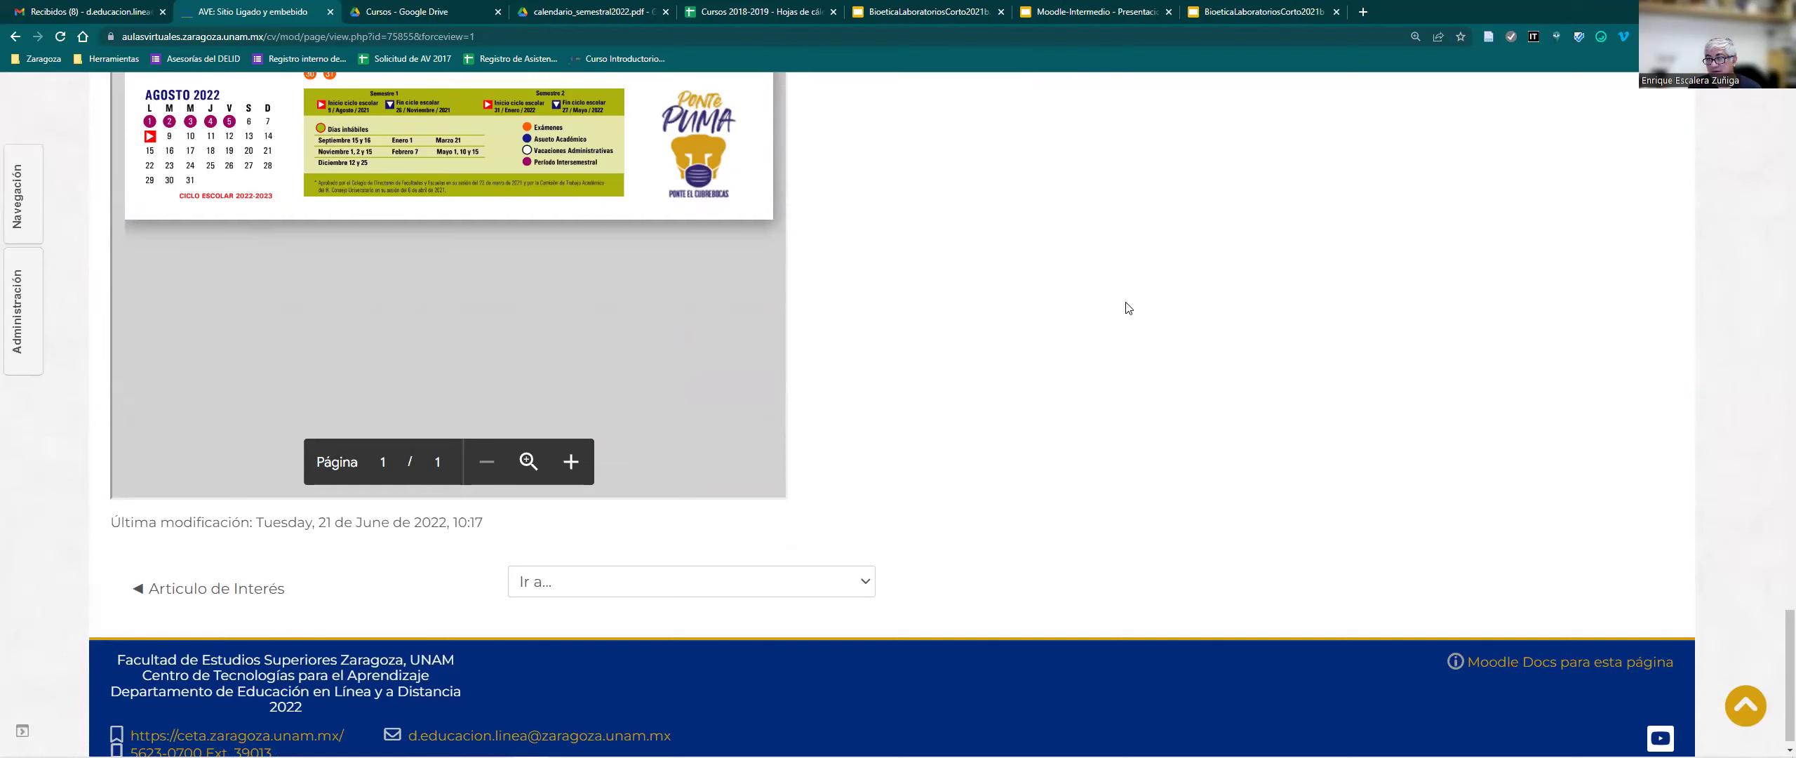
Return to editing the page's settings and switch its content to HTML source again.
{"action": "scroll", "coordinate": [944, 295], "scroll_direction": "up", "scroll_amount": 15}
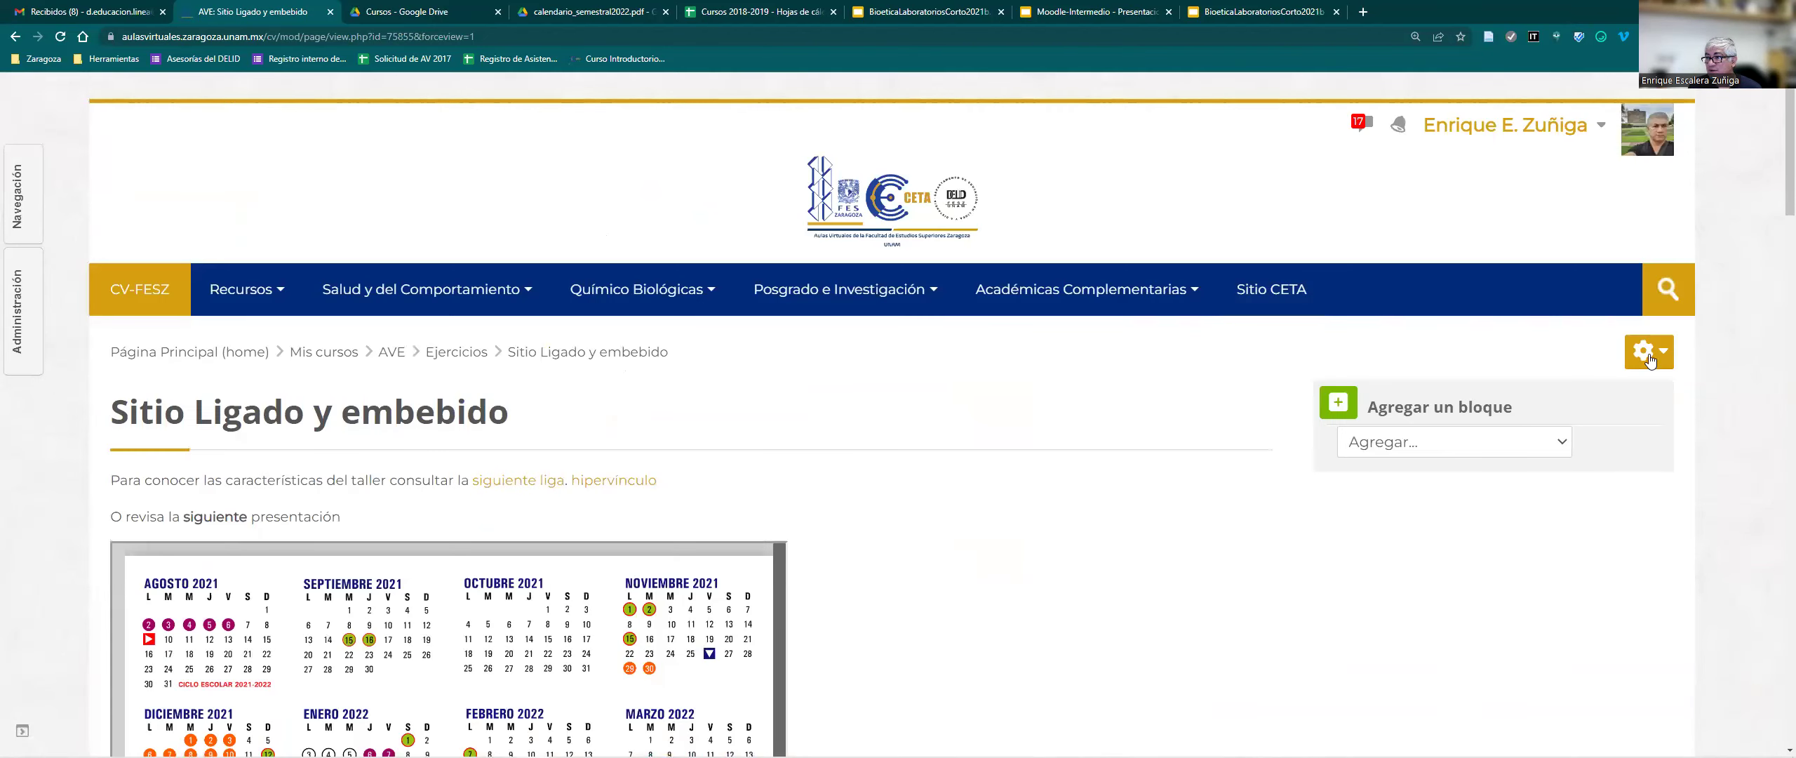
{"action": "left_click", "coordinate": [1643, 353]}
{"action": "left_click", "coordinate": [1558, 391]}
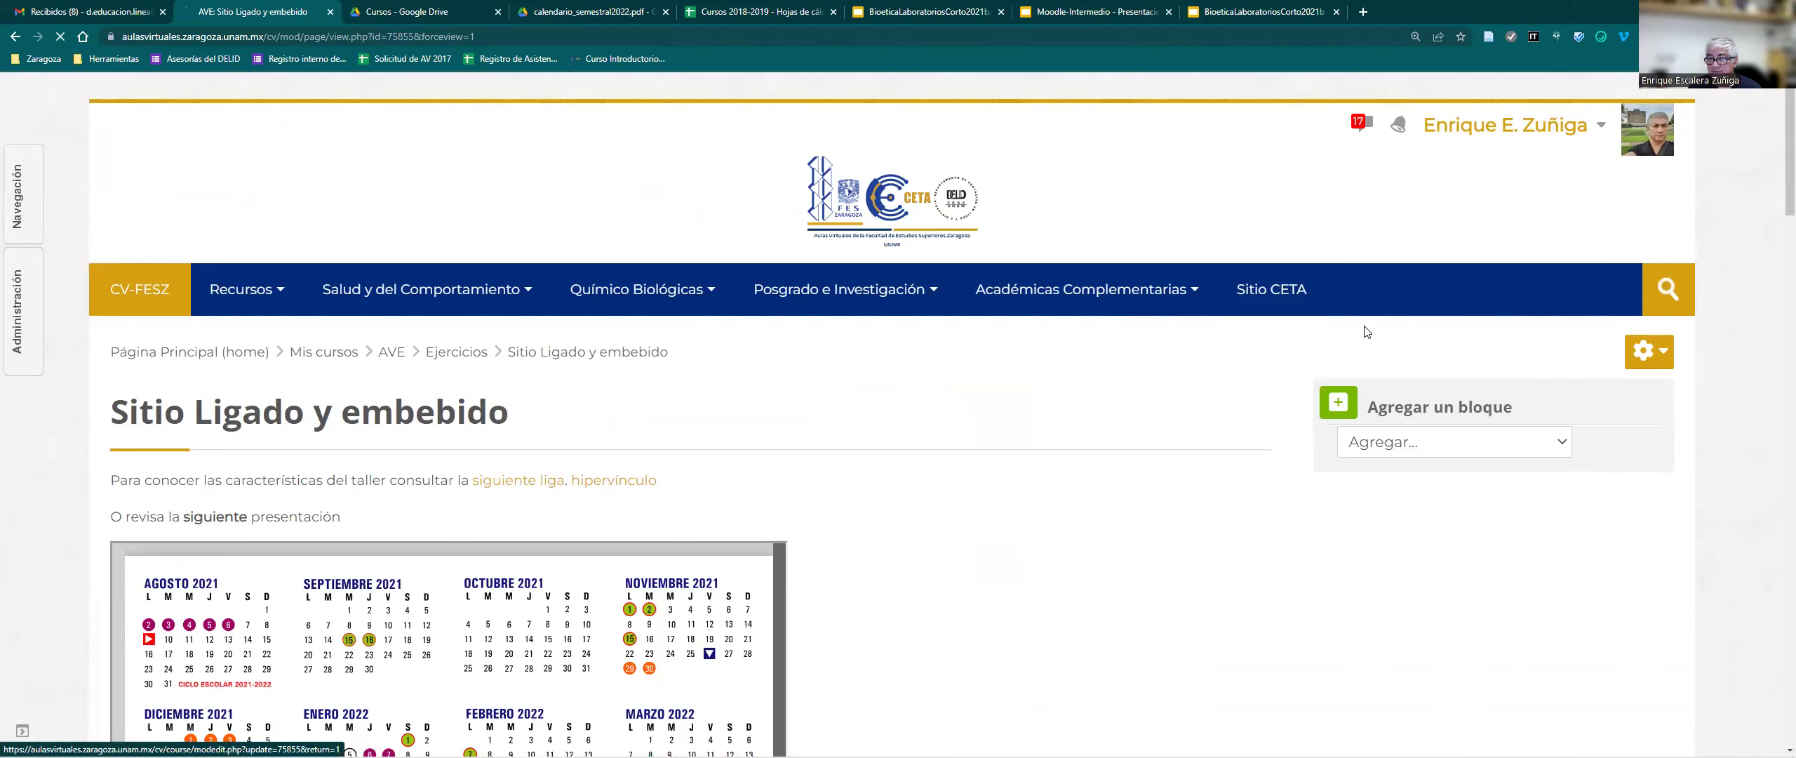
{"action": "scroll", "coordinate": [455, 323], "scroll_direction": "down", "scroll_amount": 10}
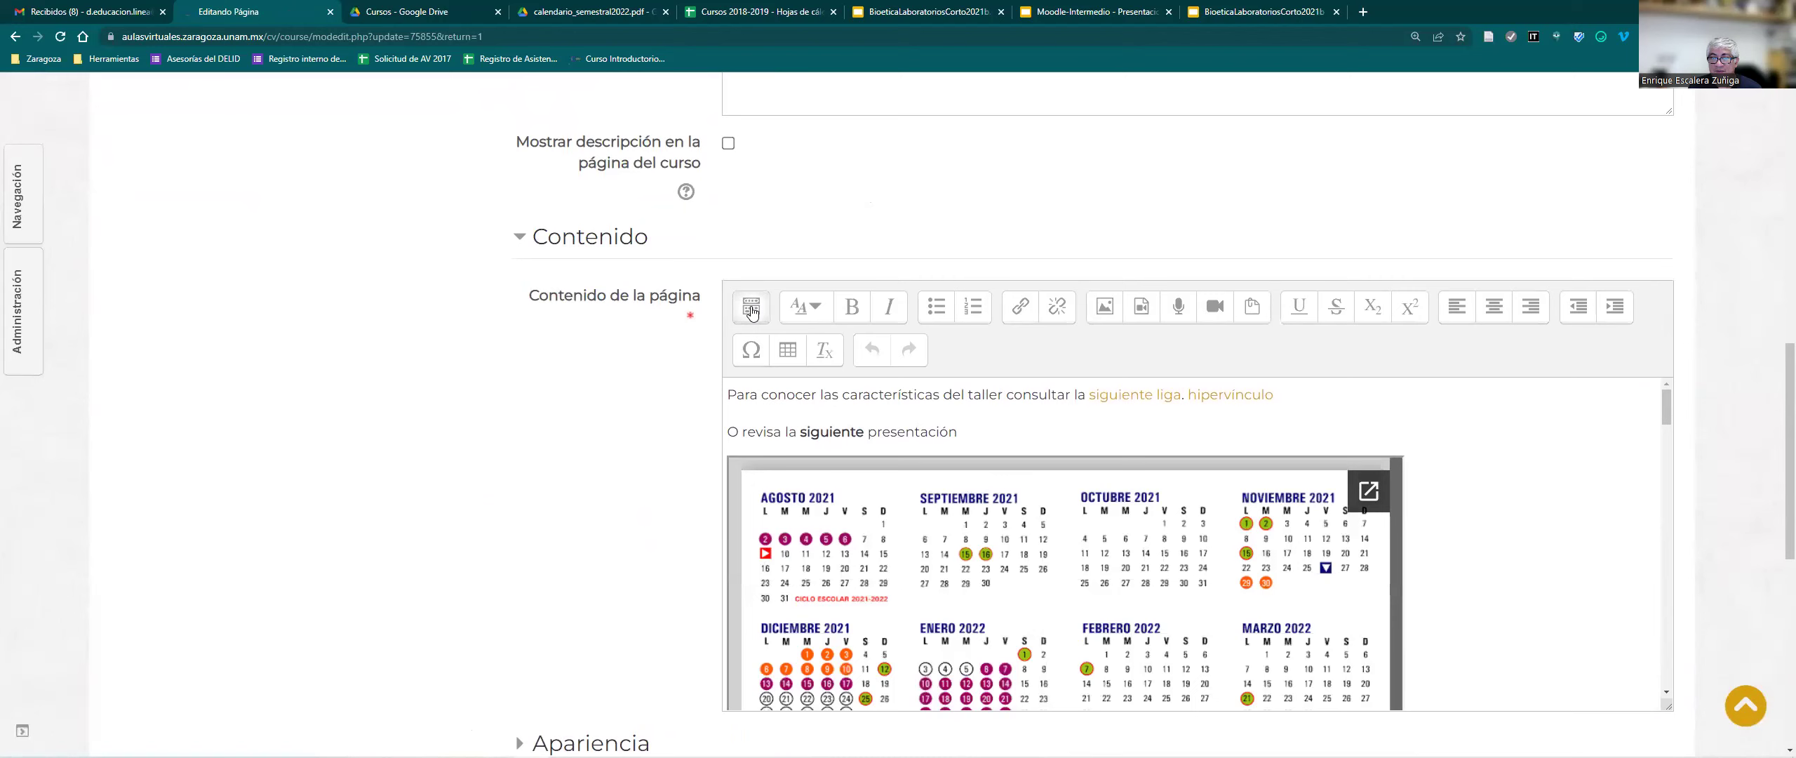
{"action": "left_click", "coordinate": [835, 392]}
Set the last calendar iframe's height to 1000, and save and display the page.
{"action": "scroll", "coordinate": [1331, 448], "scroll_direction": "down", "scroll_amount": 2}
{"action": "scroll", "coordinate": [1331, 448], "scroll_direction": "down", "scroll_amount": 5}
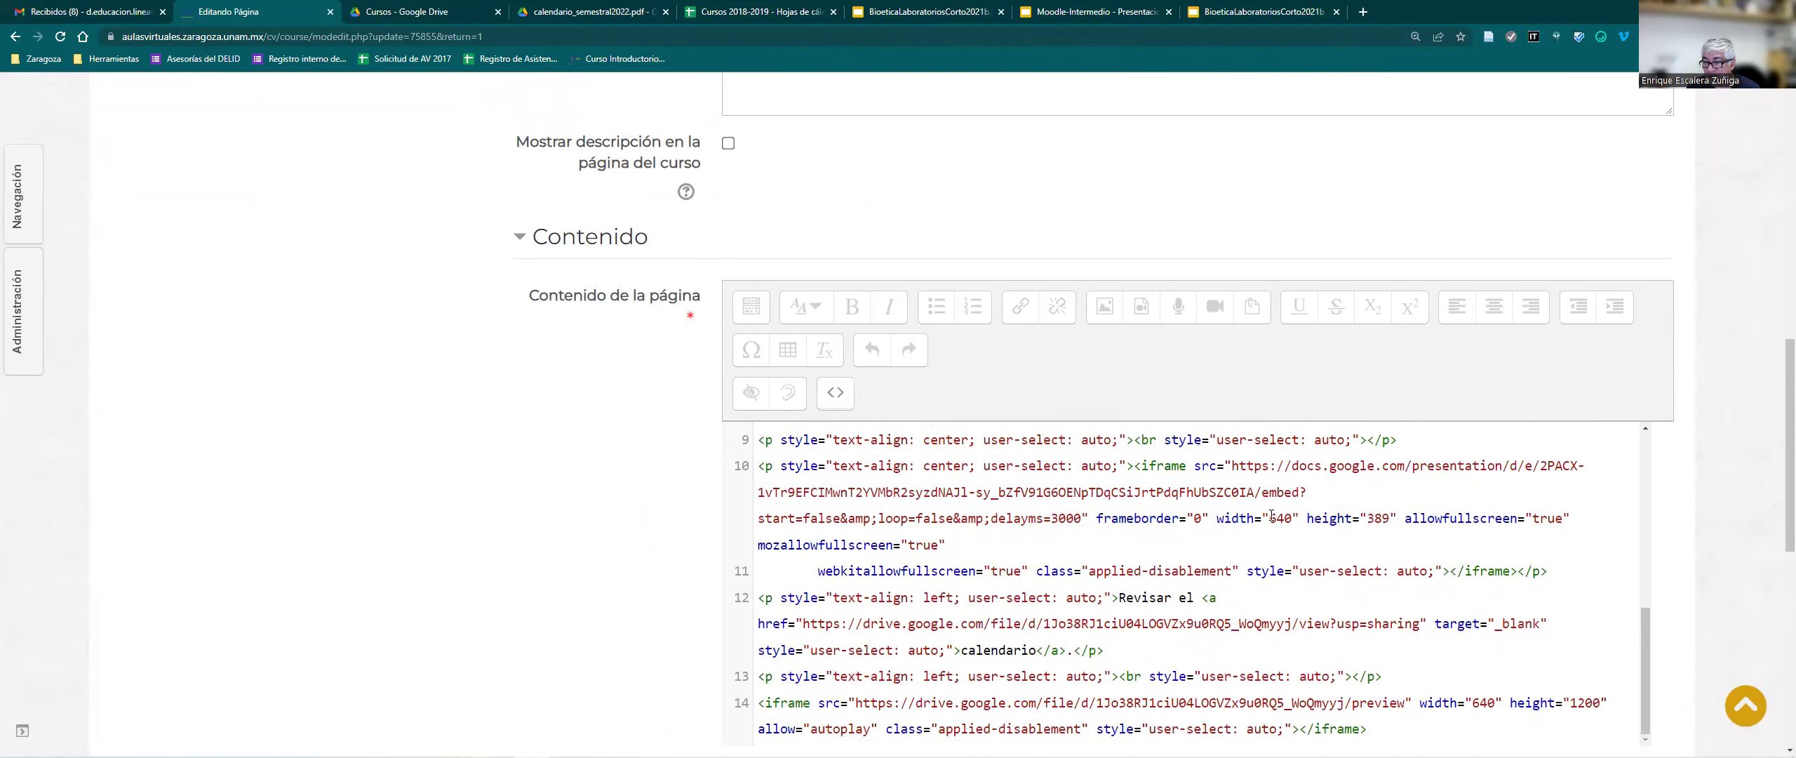
{"action": "scroll", "coordinate": [1141, 618], "scroll_direction": "down", "scroll_amount": 7}
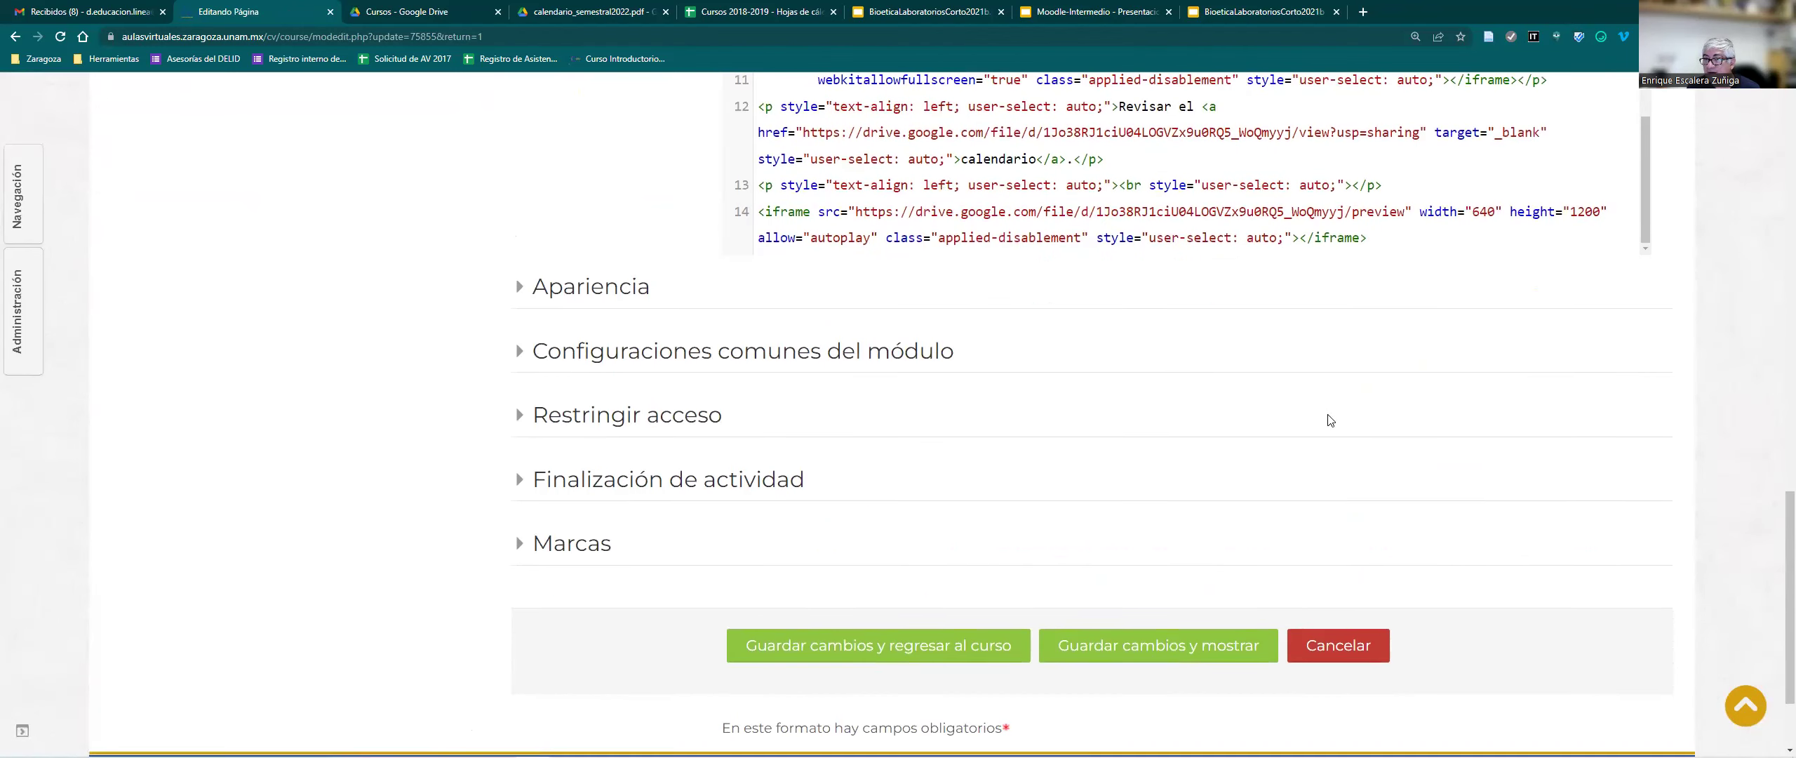
{"action": "scroll", "coordinate": [1023, 362], "scroll_direction": "up", "scroll_amount": 3}
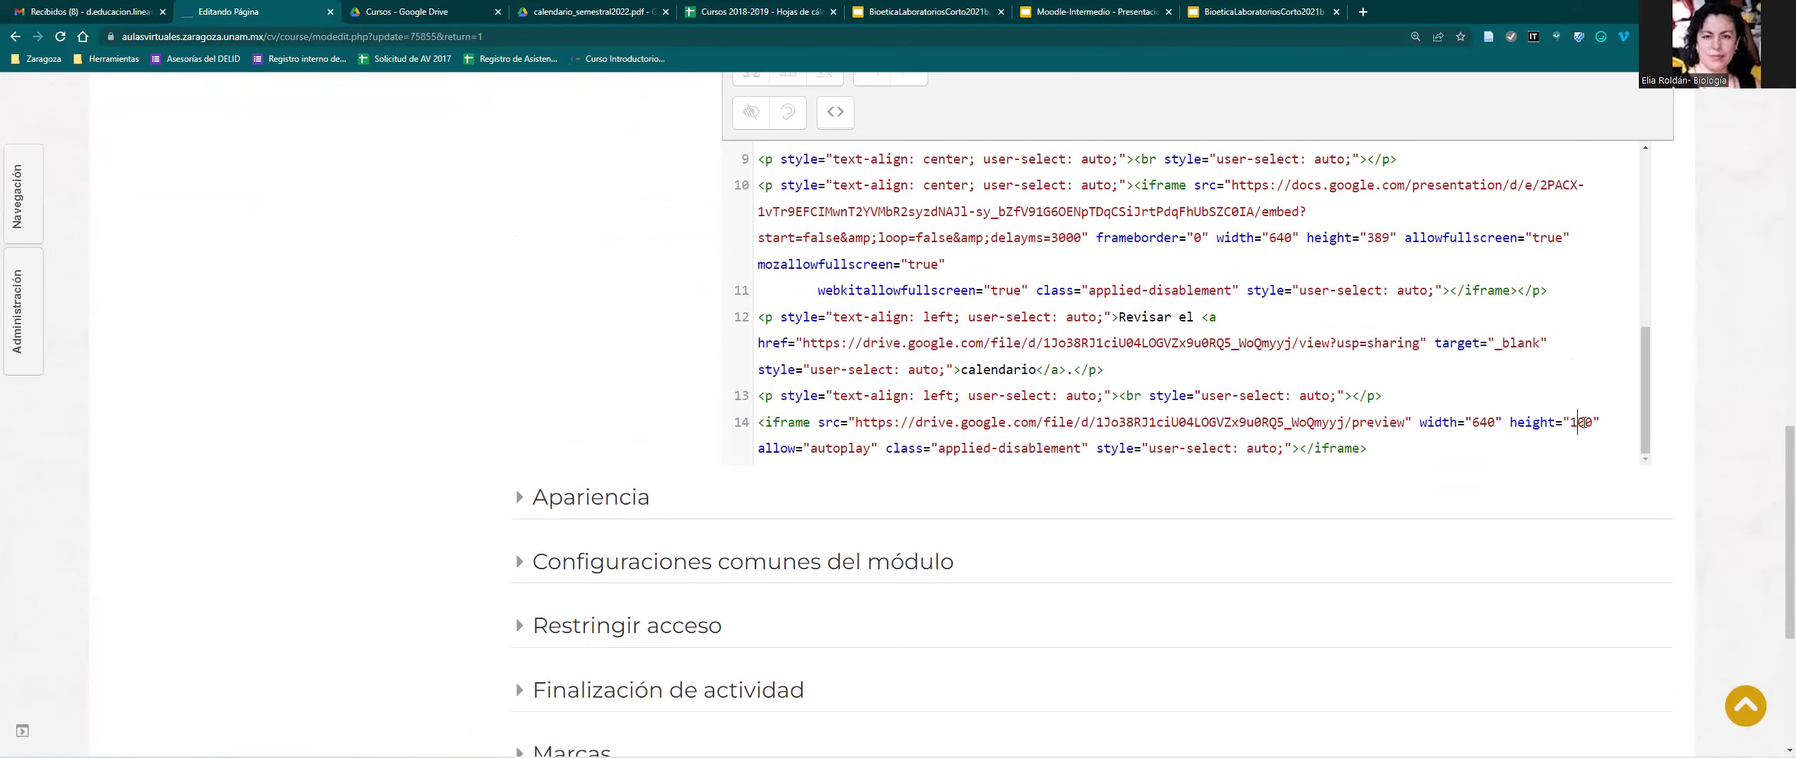
{"action": "scroll", "coordinate": [1082, 353], "scroll_direction": "down", "scroll_amount": 5}
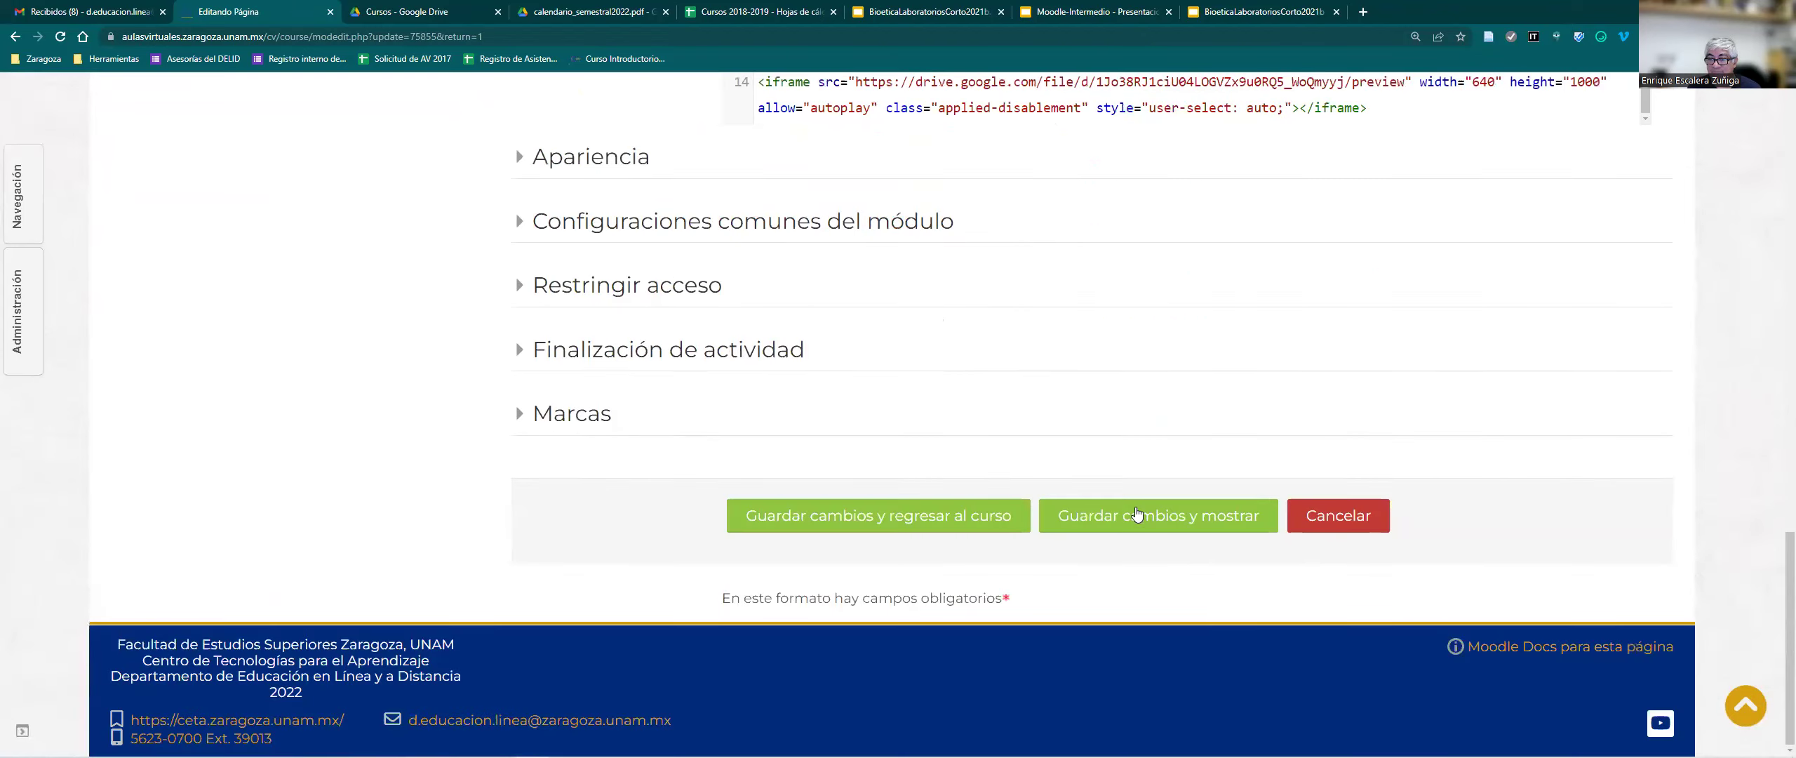
{"action": "left_click", "coordinate": [1142, 501]}
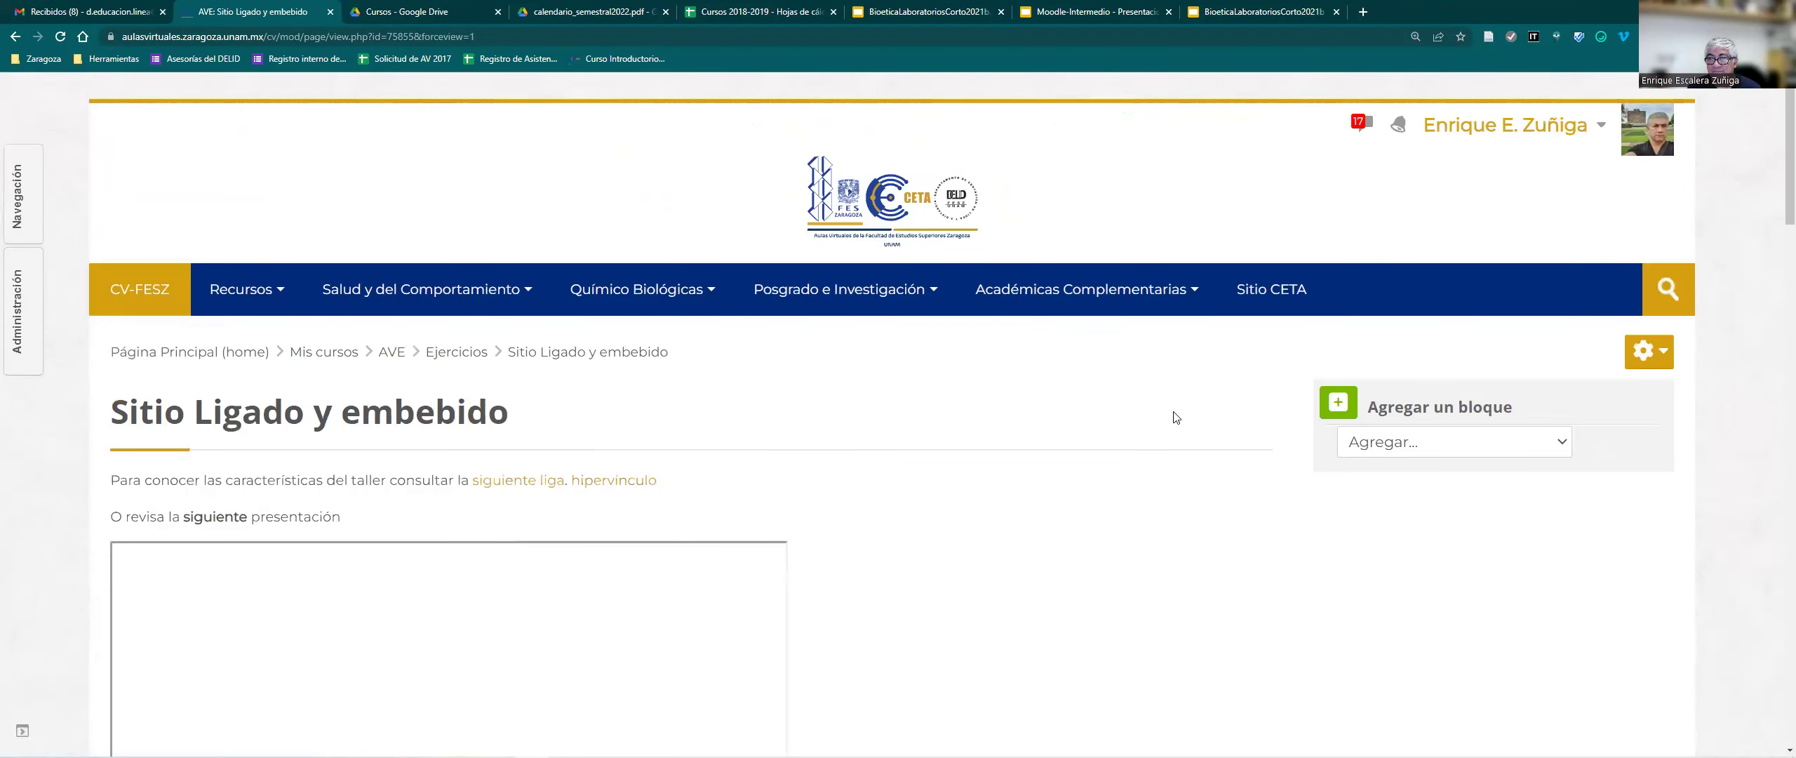
Examine the last embedded calendar on the saved page and compare its placement with the embedded presentations.
{"action": "scroll", "coordinate": [1062, 393], "scroll_direction": "down", "scroll_amount": 20}
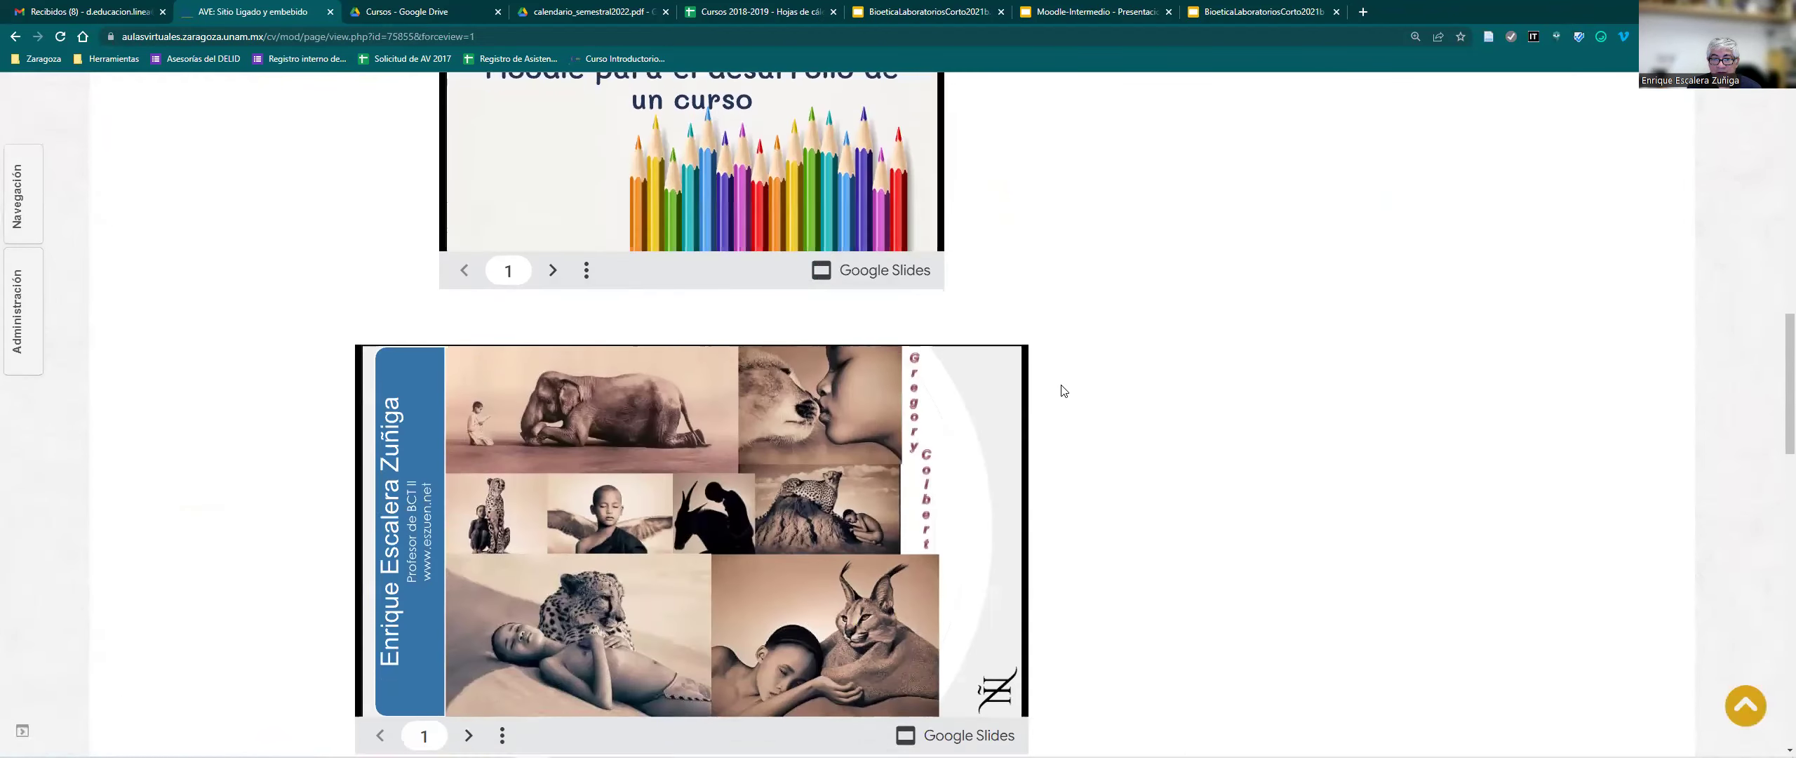
{"action": "scroll", "coordinate": [1063, 391], "scroll_direction": "down", "scroll_amount": 10}
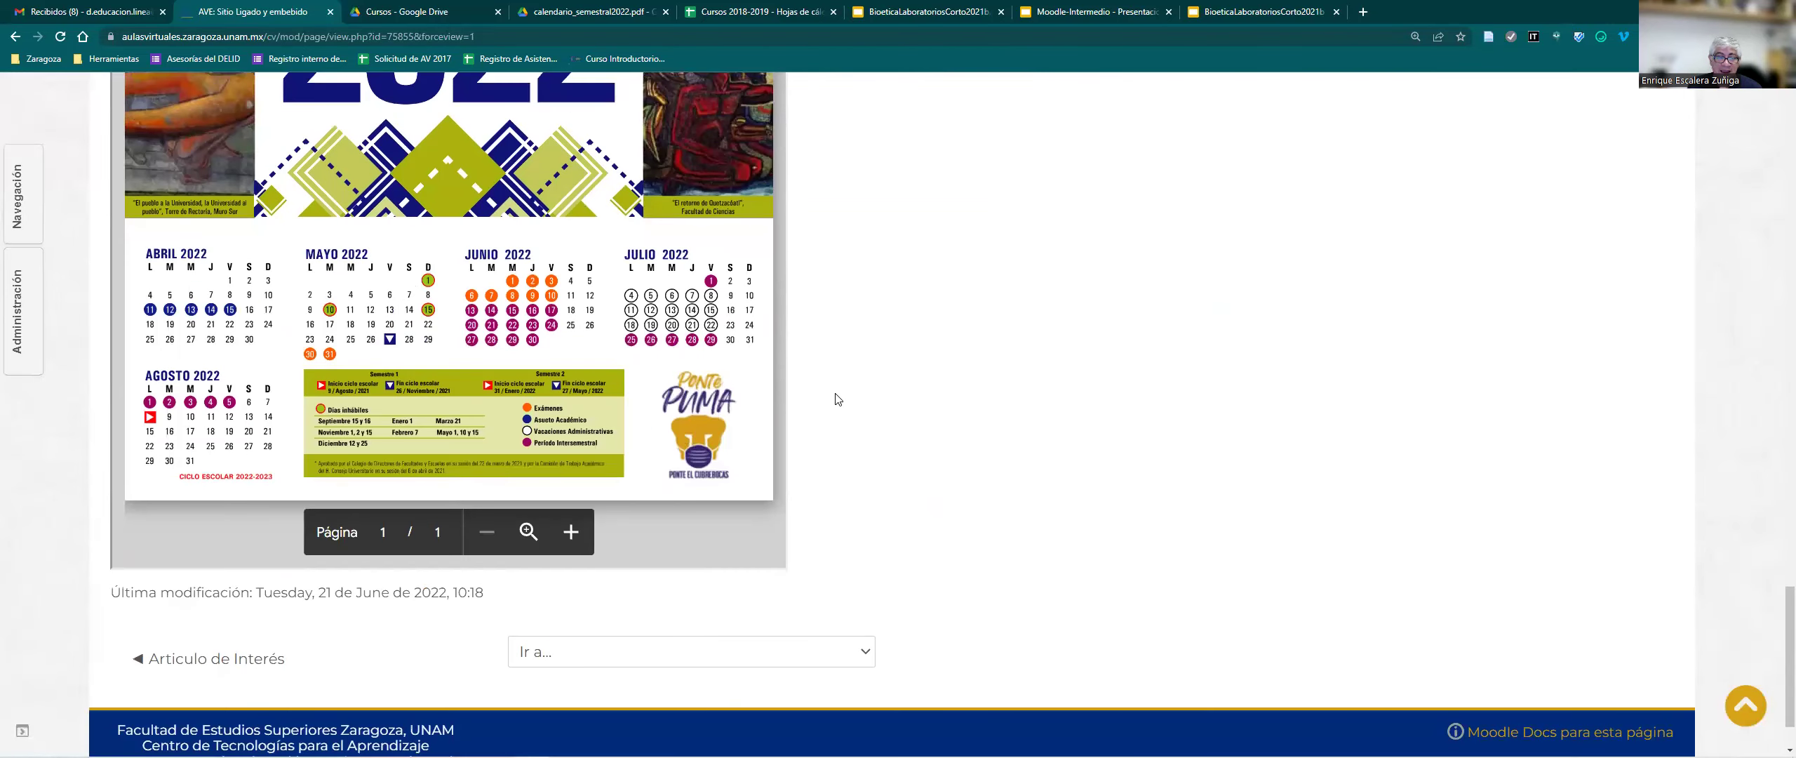
{"action": "scroll", "coordinate": [836, 398], "scroll_direction": "up", "scroll_amount": 5}
{"action": "scroll", "coordinate": [767, 408], "scroll_direction": "down", "scroll_amount": 5}
{"action": "scroll", "coordinate": [767, 407], "scroll_direction": "up", "scroll_amount": 7}
{"action": "scroll", "coordinate": [814, 400], "scroll_direction": "up", "scroll_amount": 3}
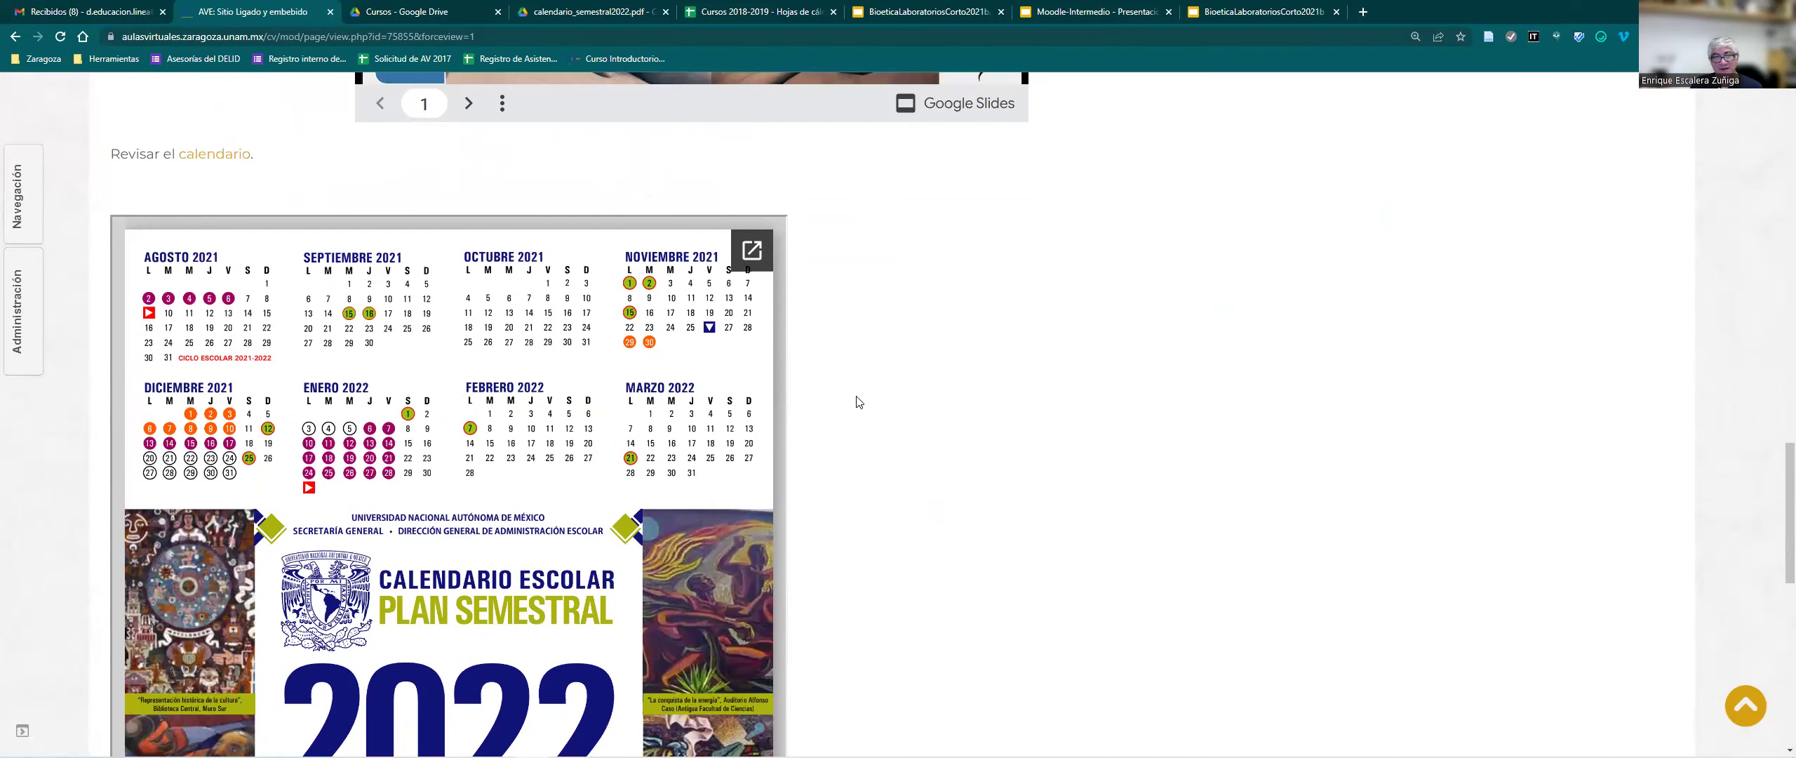
{"action": "scroll", "coordinate": [856, 397], "scroll_direction": "up", "scroll_amount": 10}
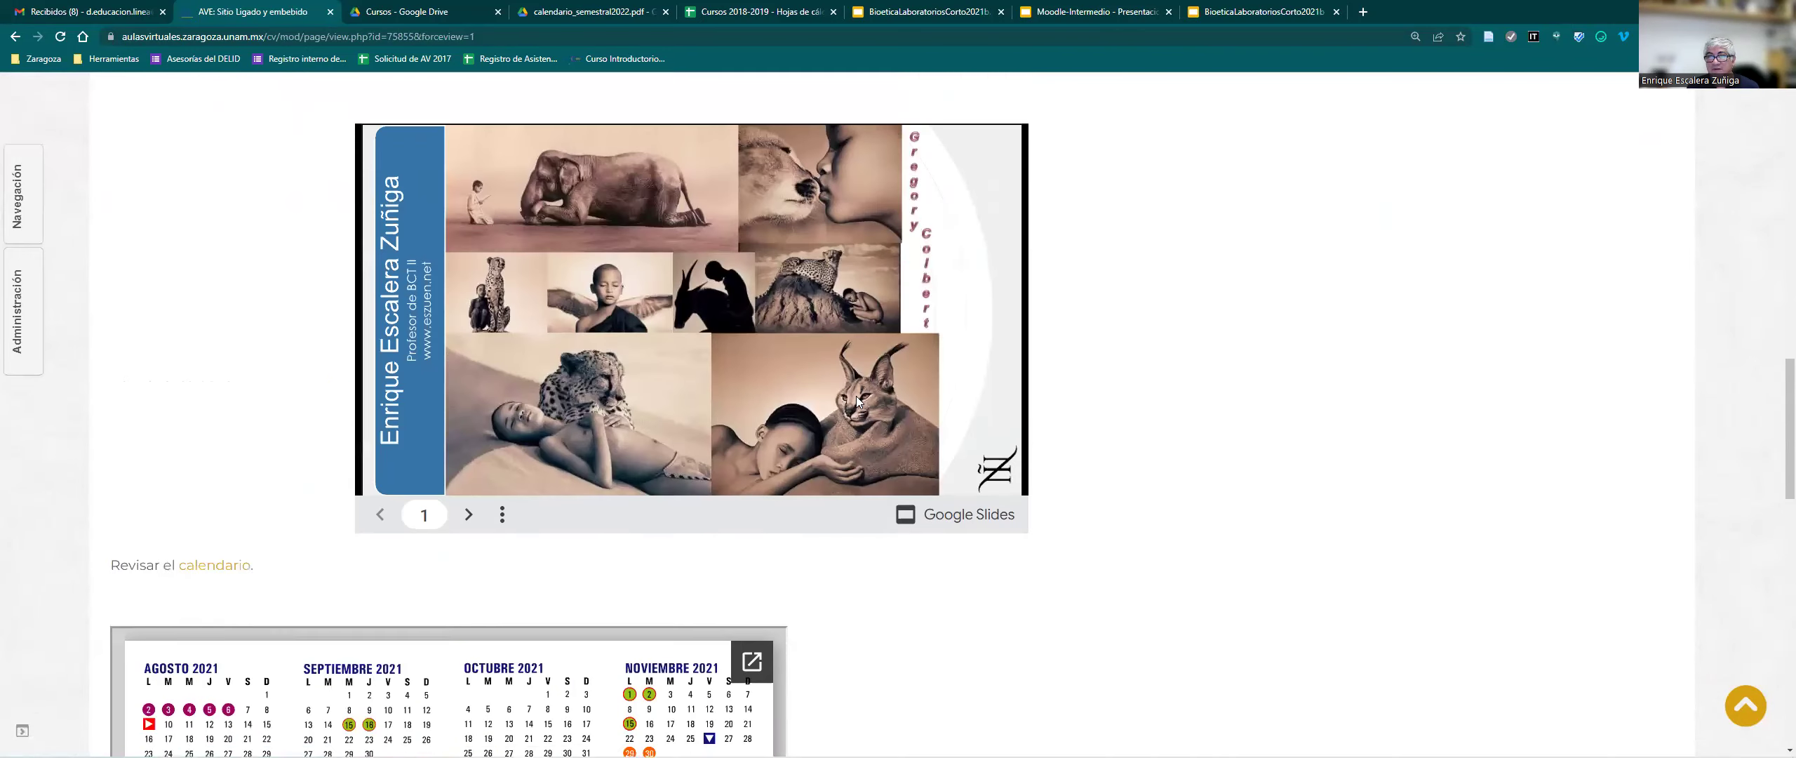
Reopen the page's settings, center the last embedded calendar in the page content, and save and display the page.
{"action": "left_click", "coordinate": [1650, 356]}
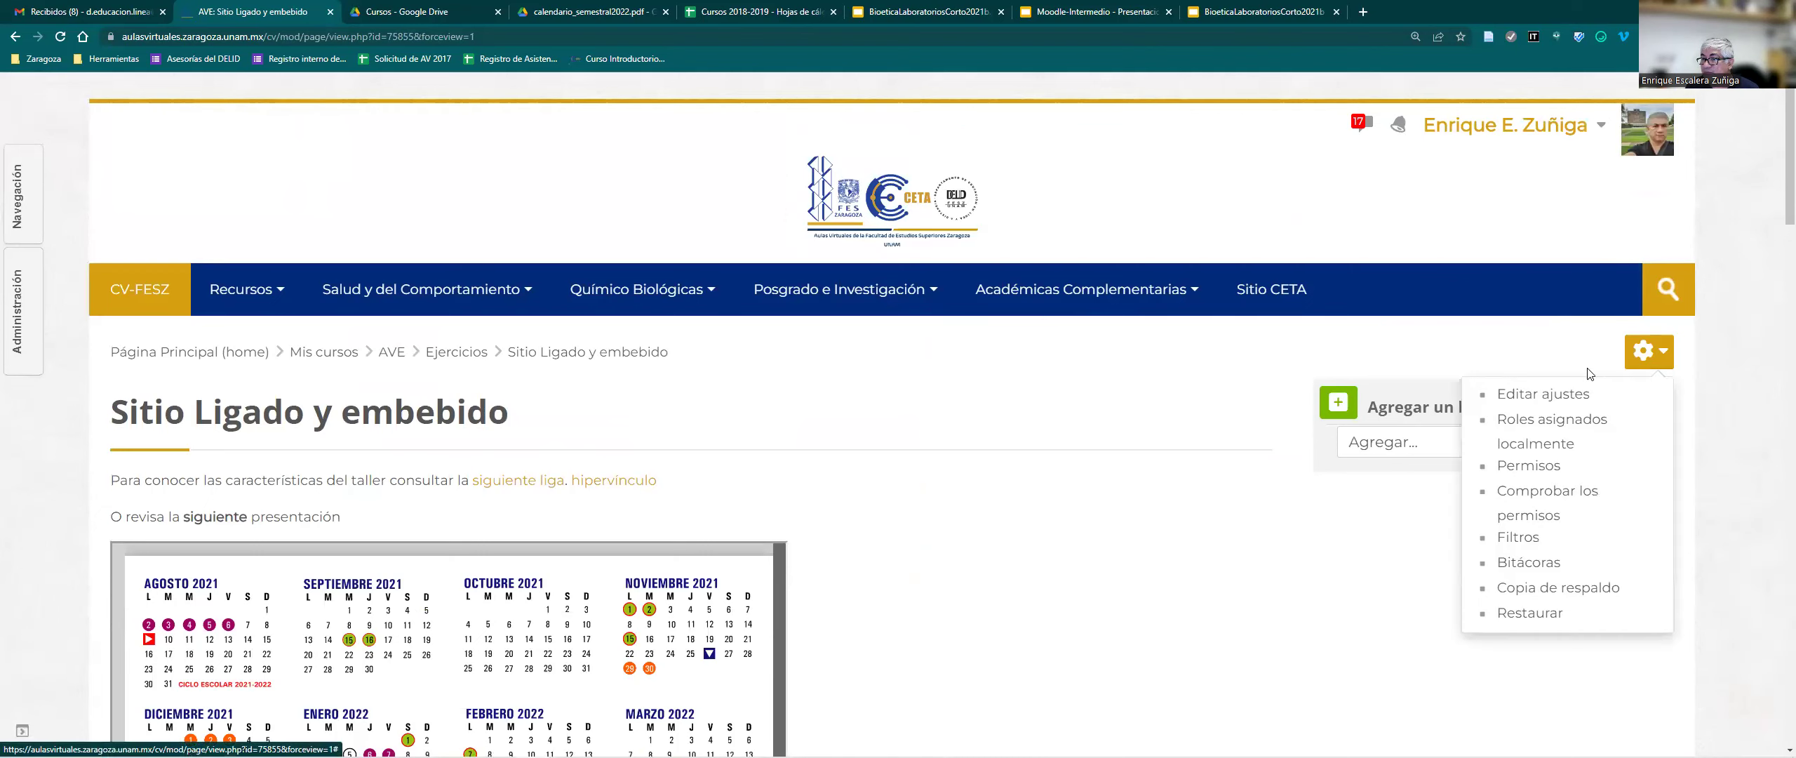
{"action": "left_click", "coordinate": [1568, 388]}
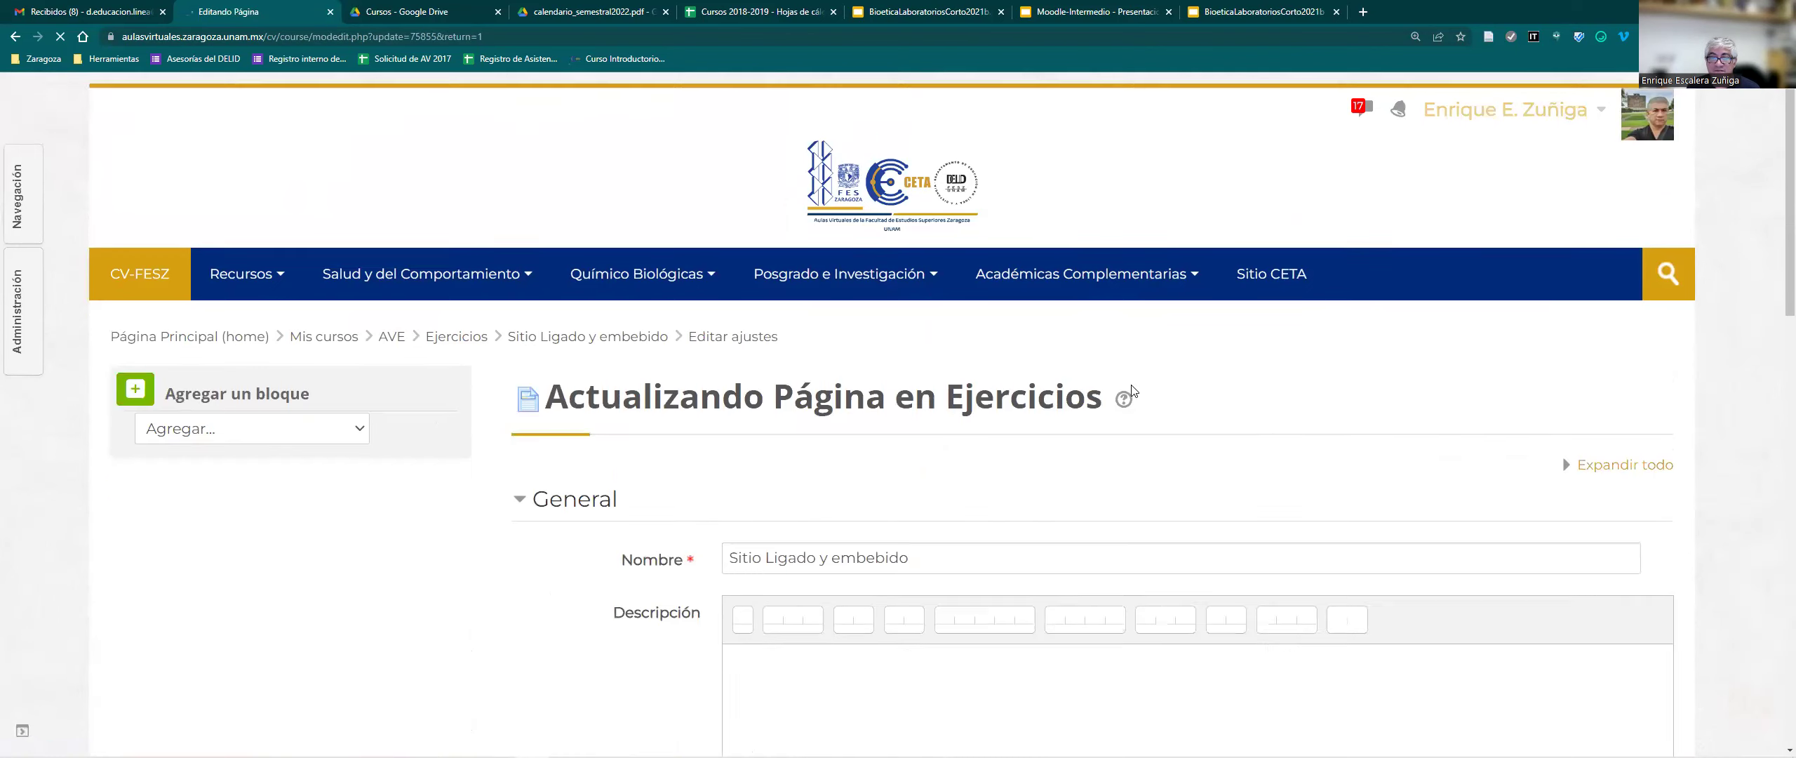
{"action": "scroll", "coordinate": [1178, 361], "scroll_direction": "down", "scroll_amount": 7}
{"action": "scroll", "coordinate": [1177, 359], "scroll_direction": "down", "scroll_amount": 5}
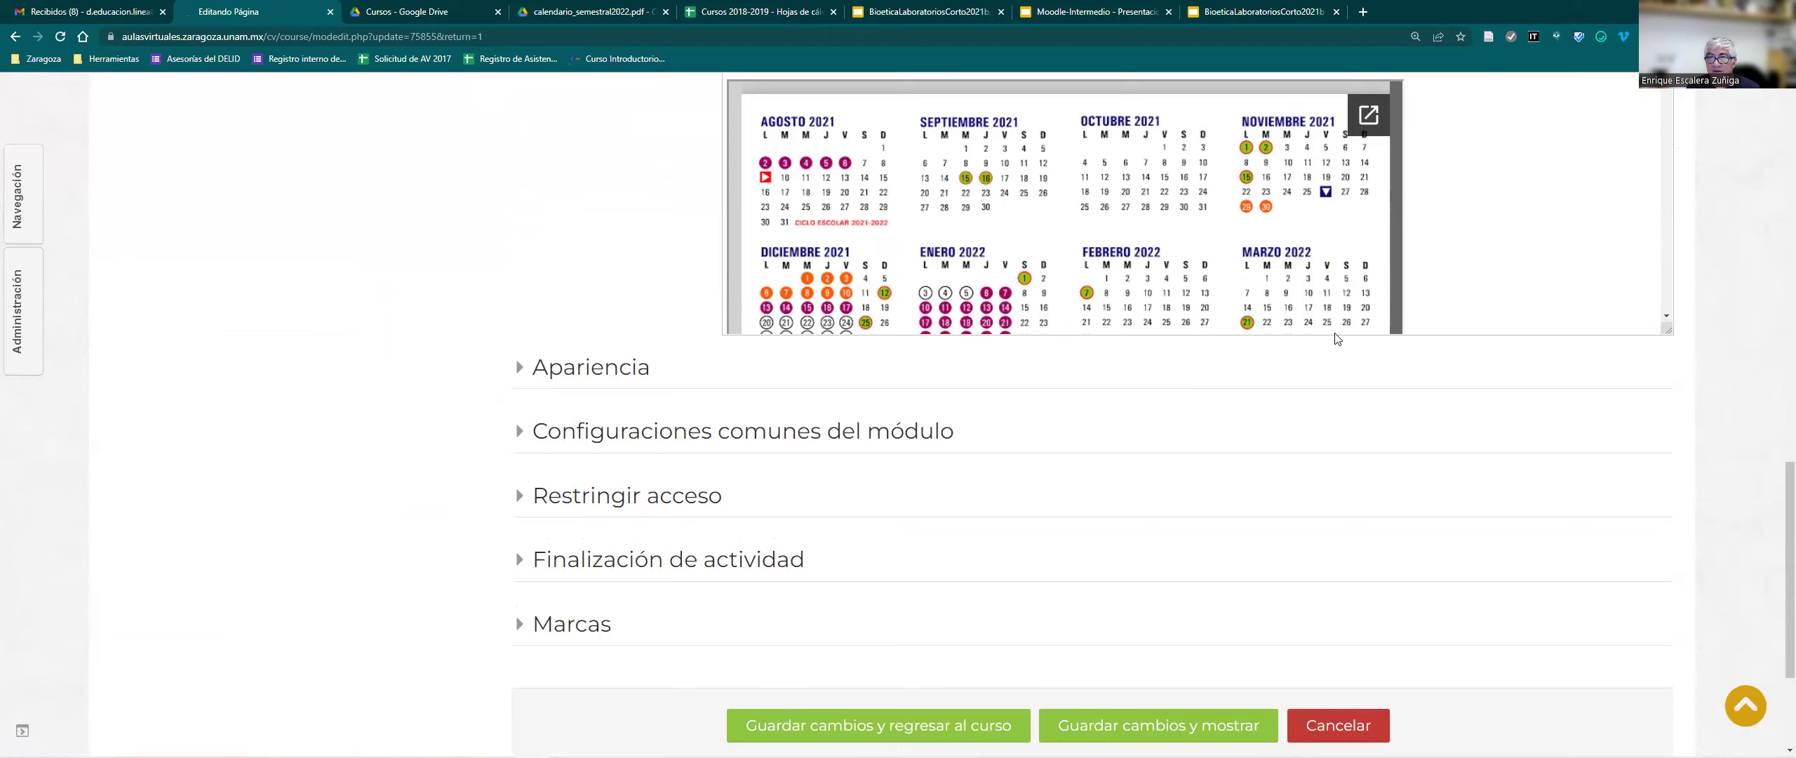
{"action": "scroll", "coordinate": [1496, 234], "scroll_direction": "down", "scroll_amount": 3}
{"action": "scroll", "coordinate": [1495, 233], "scroll_direction": "down", "scroll_amount": 3}
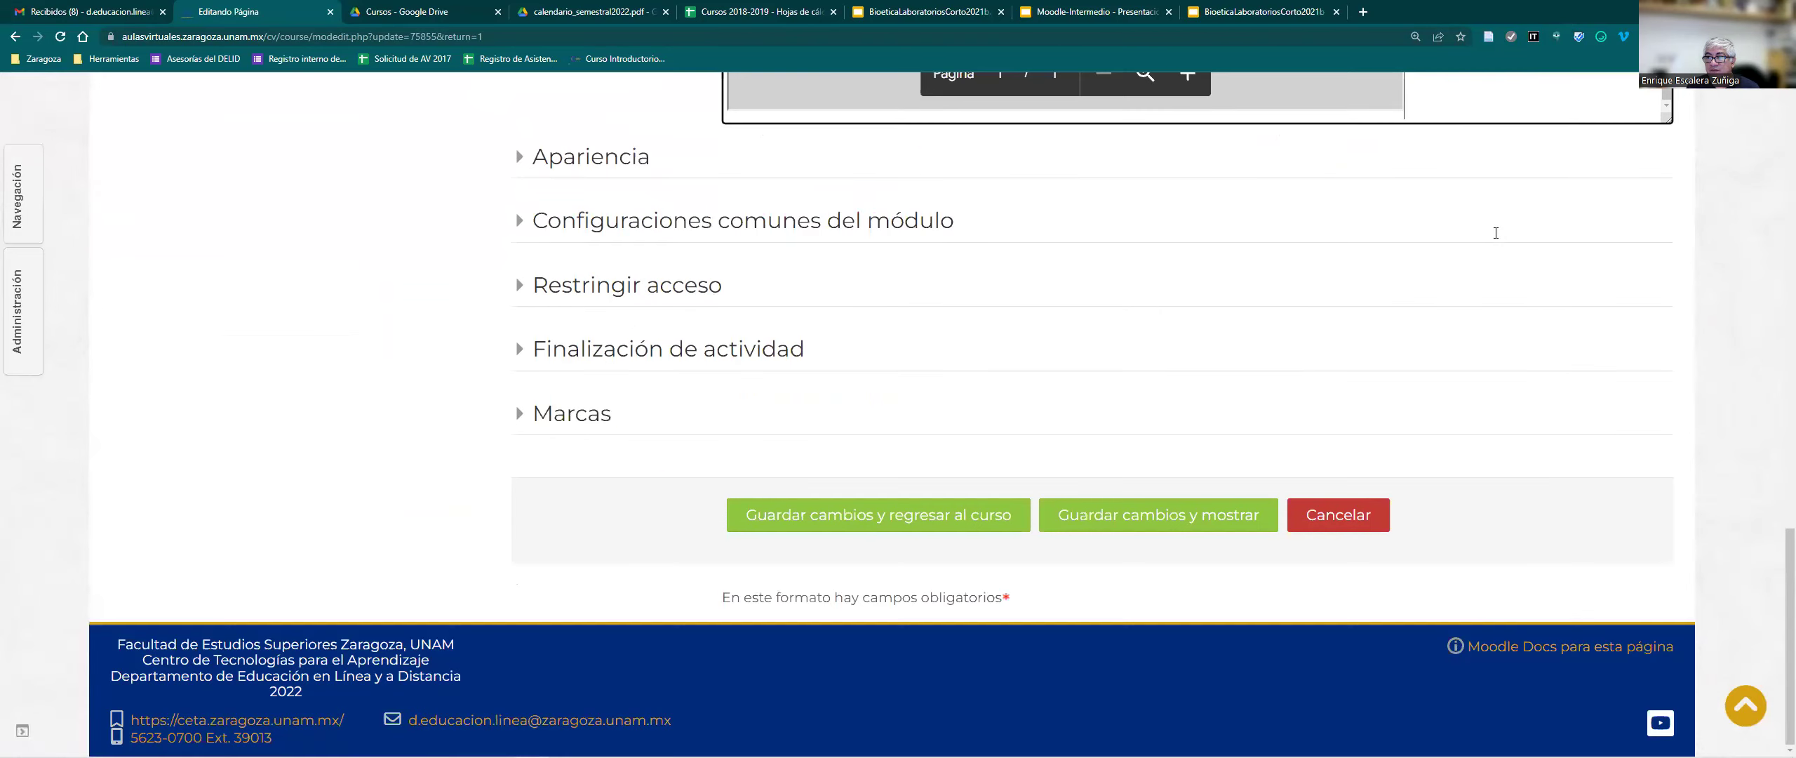
{"action": "scroll", "coordinate": [1451, 357], "scroll_direction": "up", "scroll_amount": 9}
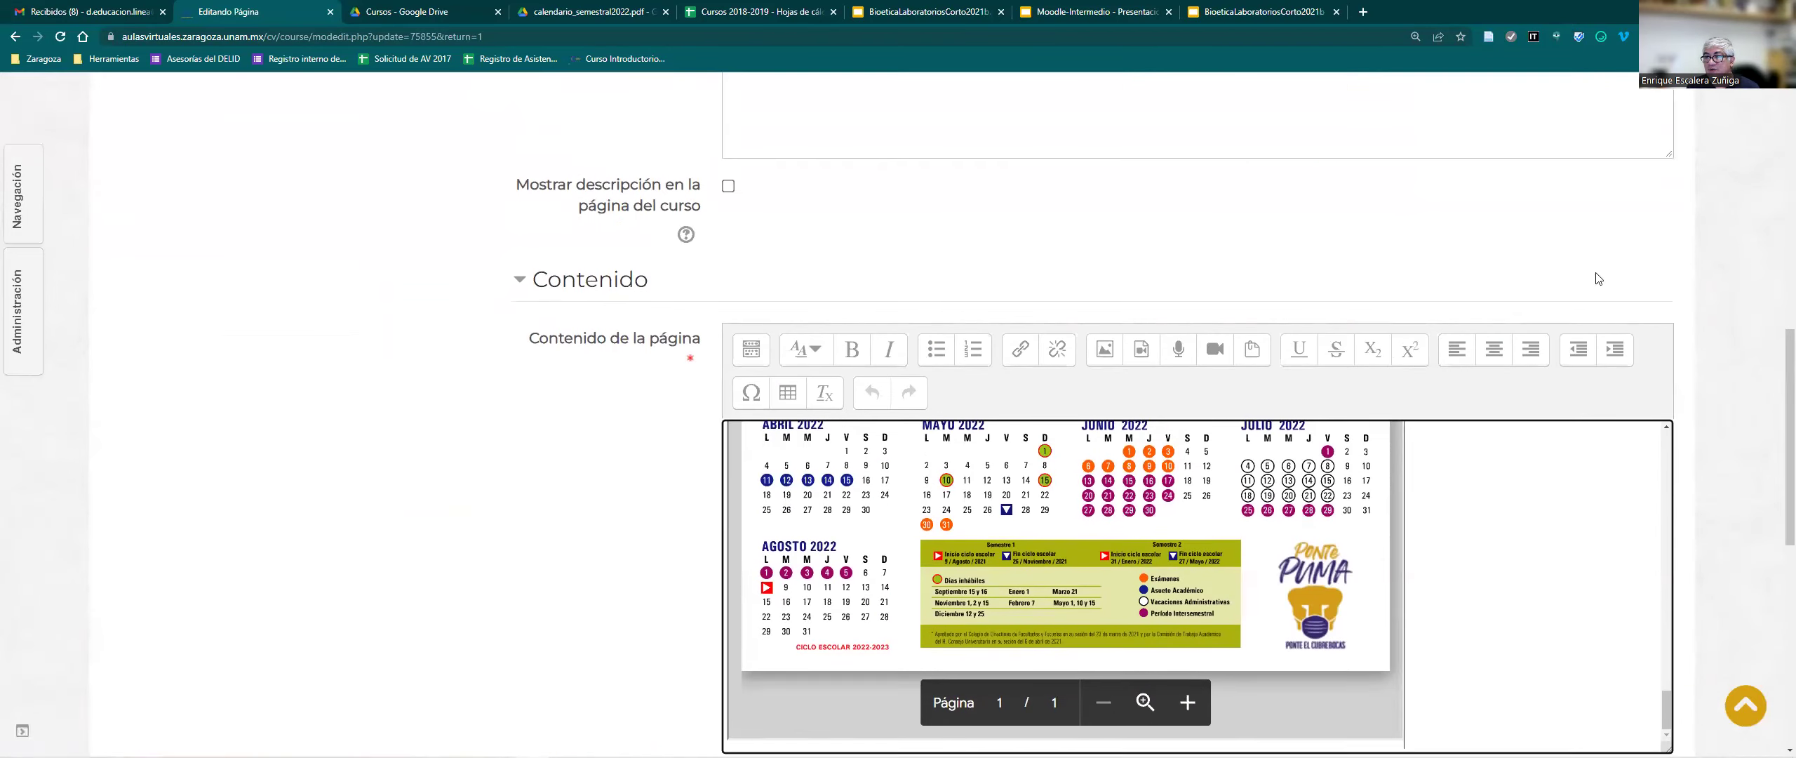
{"action": "scroll", "coordinate": [1449, 439], "scroll_direction": "up", "scroll_amount": 5}
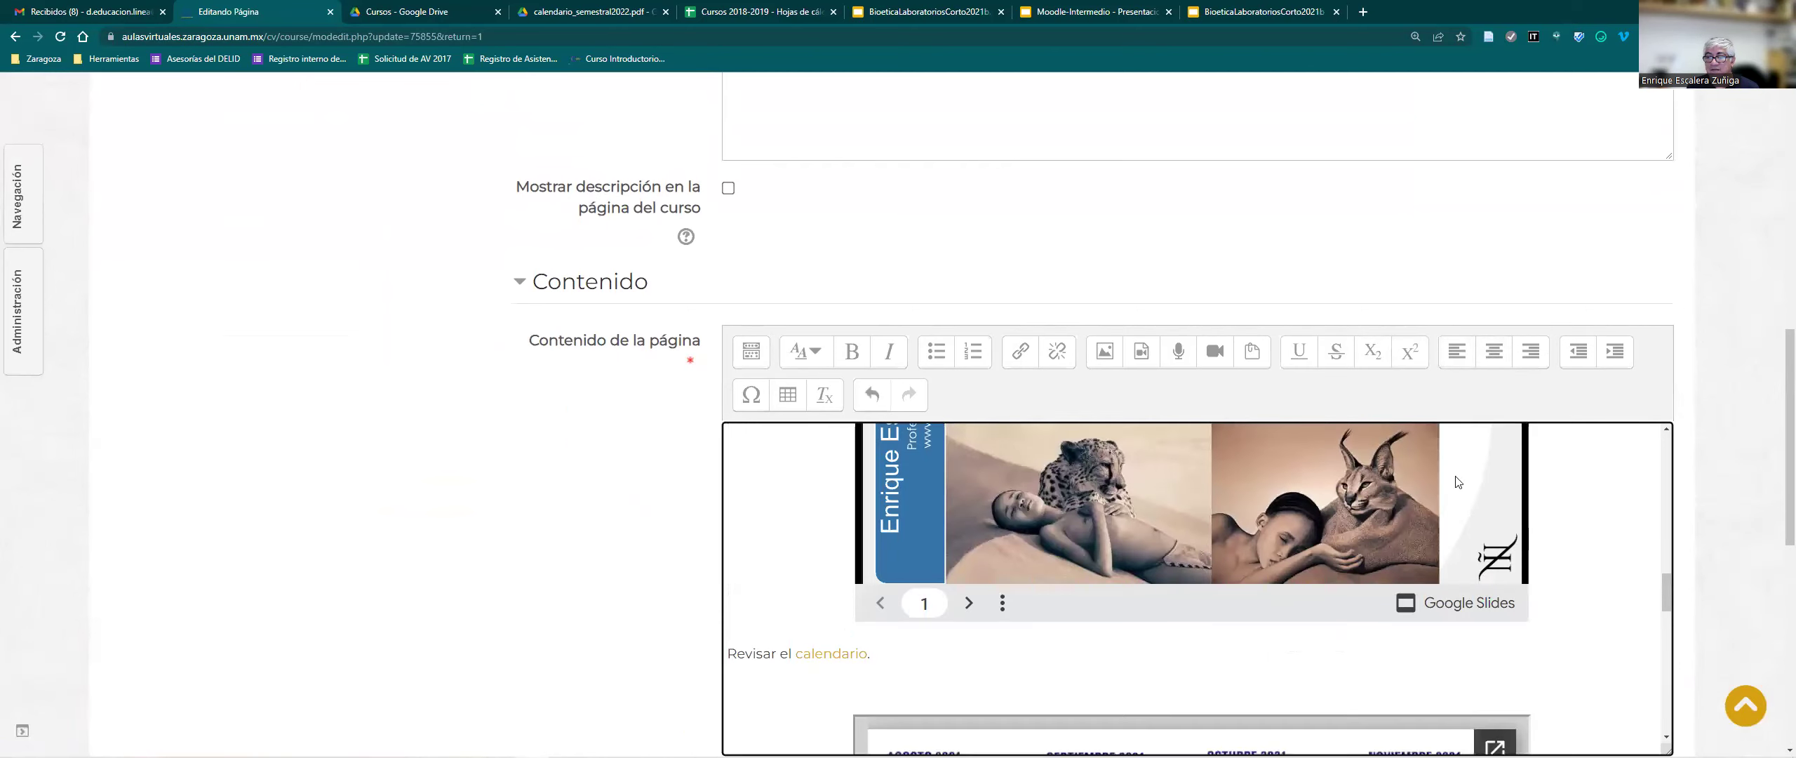
{"action": "scroll", "coordinate": [1449, 439], "scroll_direction": "down", "scroll_amount": 3}
{"action": "scroll", "coordinate": [1448, 434], "scroll_direction": "down", "scroll_amount": 10}
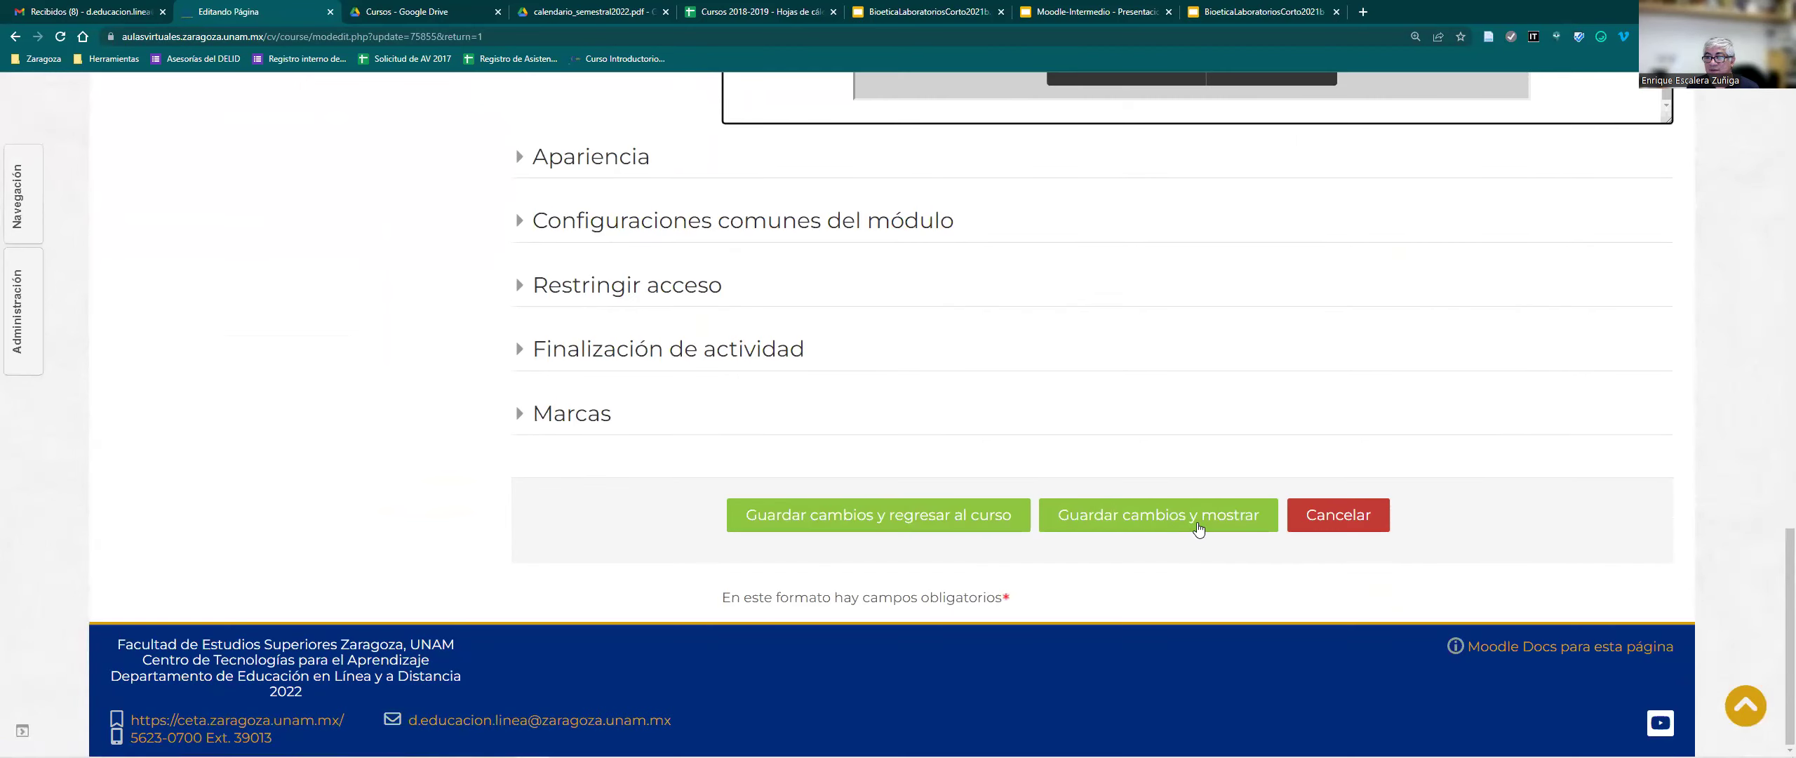
{"action": "left_click", "coordinate": [1197, 521]}
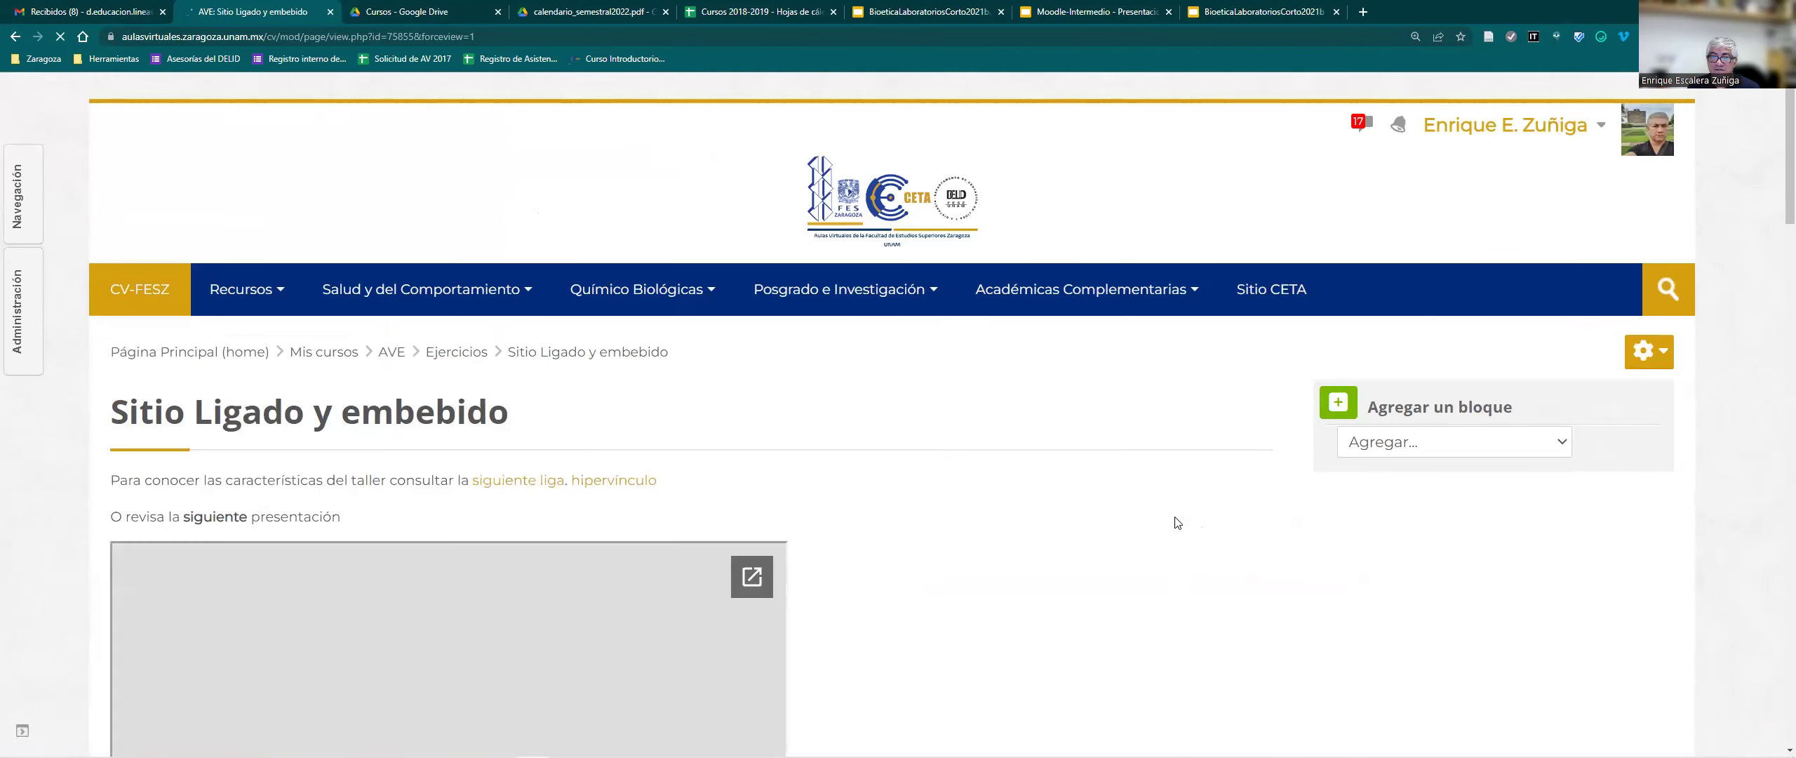
Examine the saved page's embedded calendars and presentations, checking how the last calendar lines up with the presentation above it.
{"action": "scroll", "coordinate": [1139, 520], "scroll_direction": "down", "scroll_amount": 4}
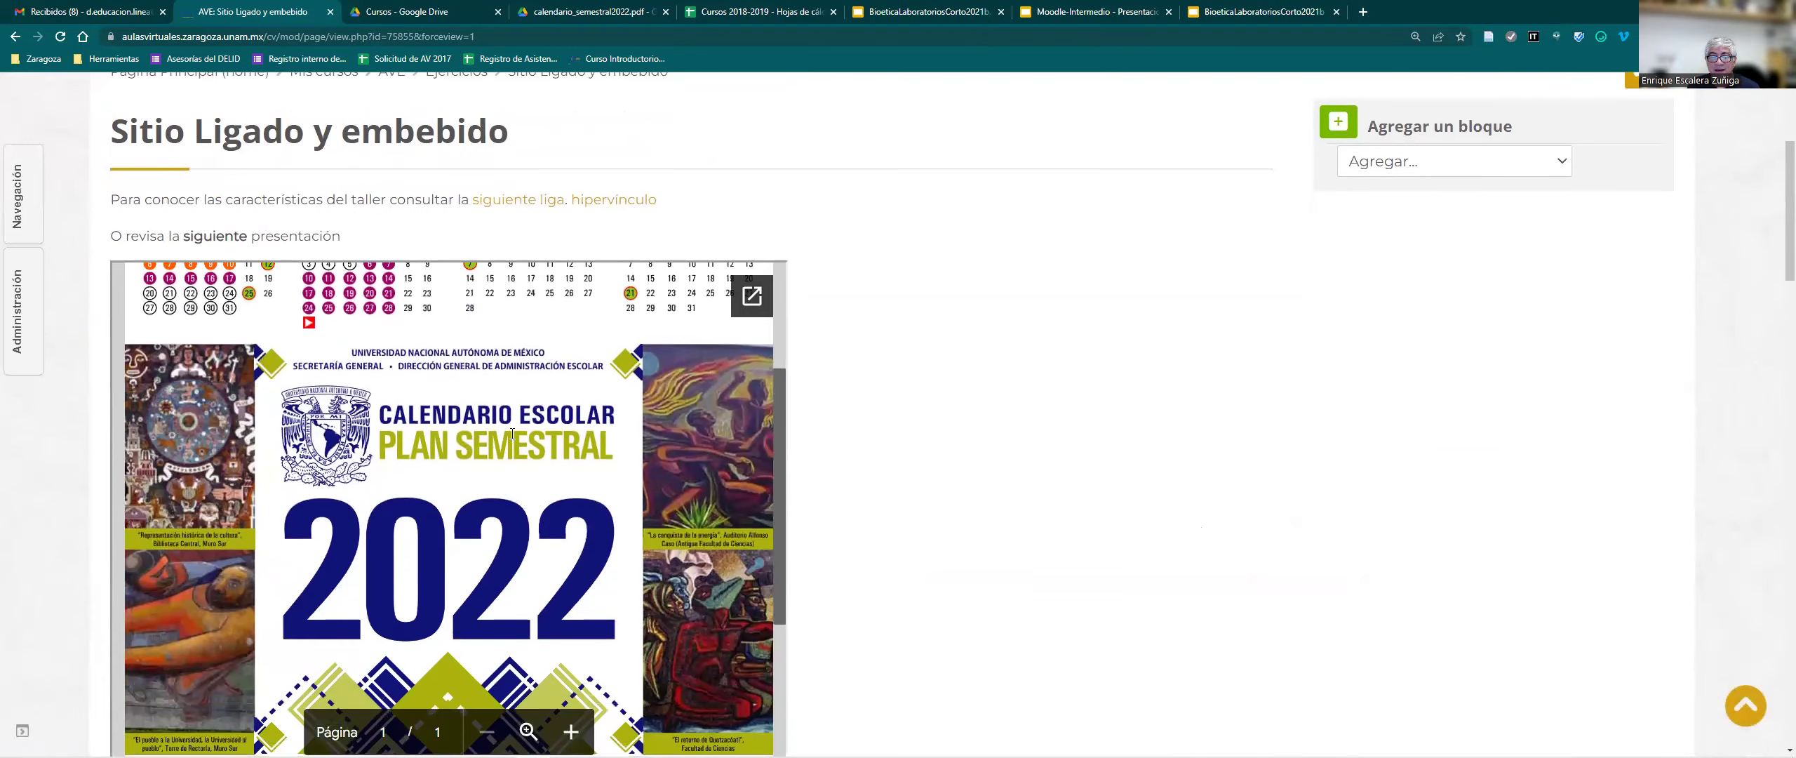
{"action": "scroll", "coordinate": [988, 359], "scroll_direction": "down", "scroll_amount": 5}
{"action": "scroll", "coordinate": [616, 232], "scroll_direction": "up", "scroll_amount": 2}
{"action": "scroll", "coordinate": [616, 232], "scroll_direction": "down", "scroll_amount": 3}
{"action": "scroll", "coordinate": [1138, 241], "scroll_direction": "down", "scroll_amount": 15}
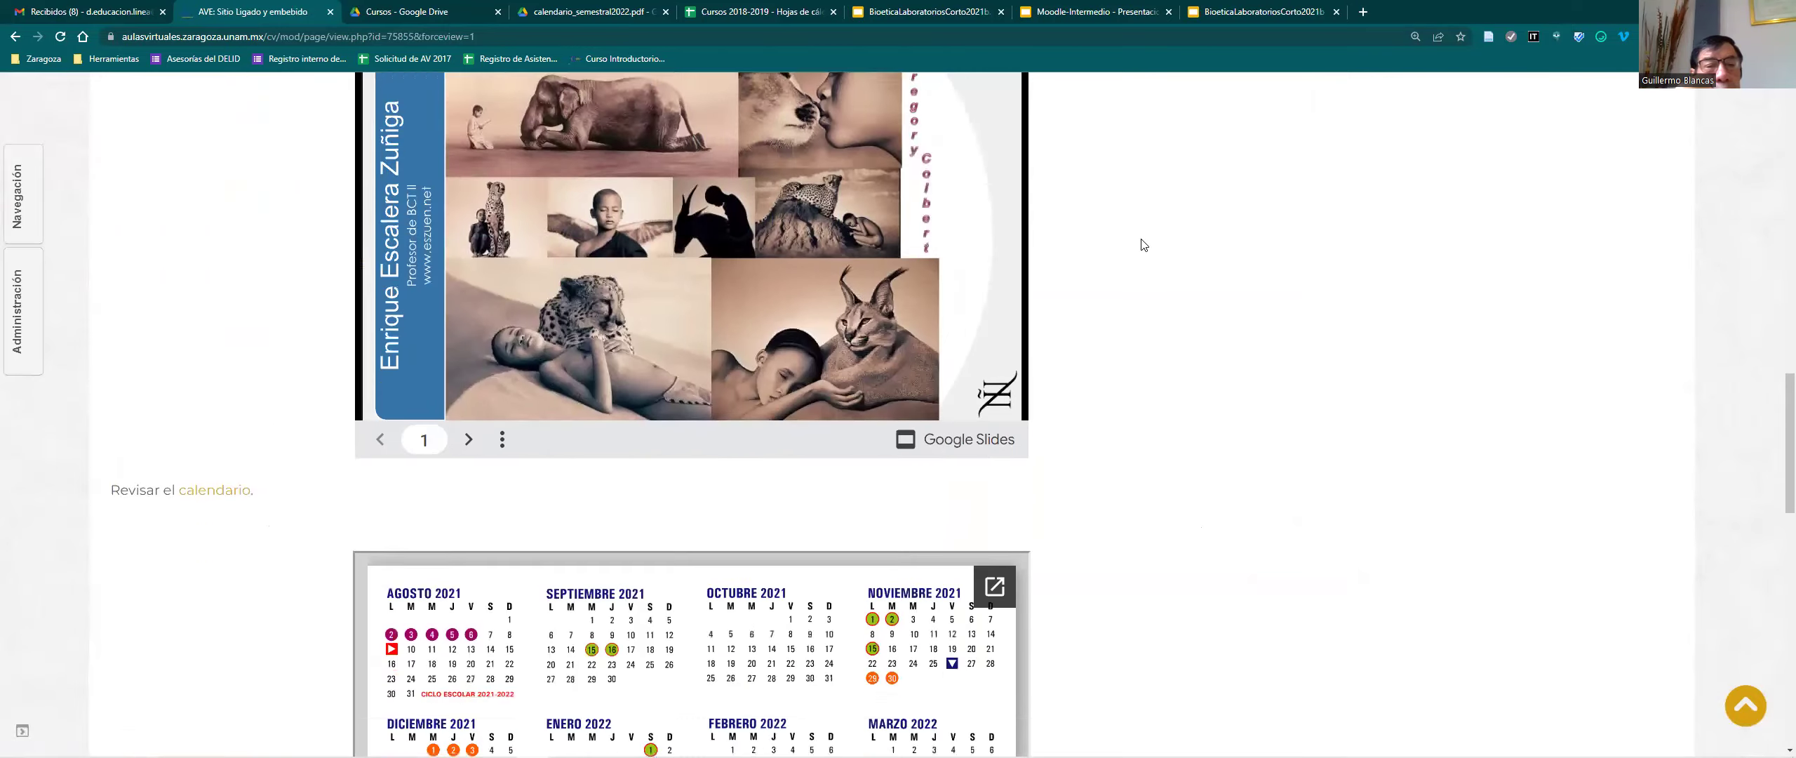
{"action": "scroll", "coordinate": [1137, 251], "scroll_direction": "down", "scroll_amount": 5}
{"action": "scroll", "coordinate": [774, 344], "scroll_direction": "up", "scroll_amount": 6}
{"action": "scroll", "coordinate": [774, 344], "scroll_direction": "down", "scroll_amount": 6}
{"action": "scroll", "coordinate": [774, 345], "scroll_direction": "up", "scroll_amount": 5}
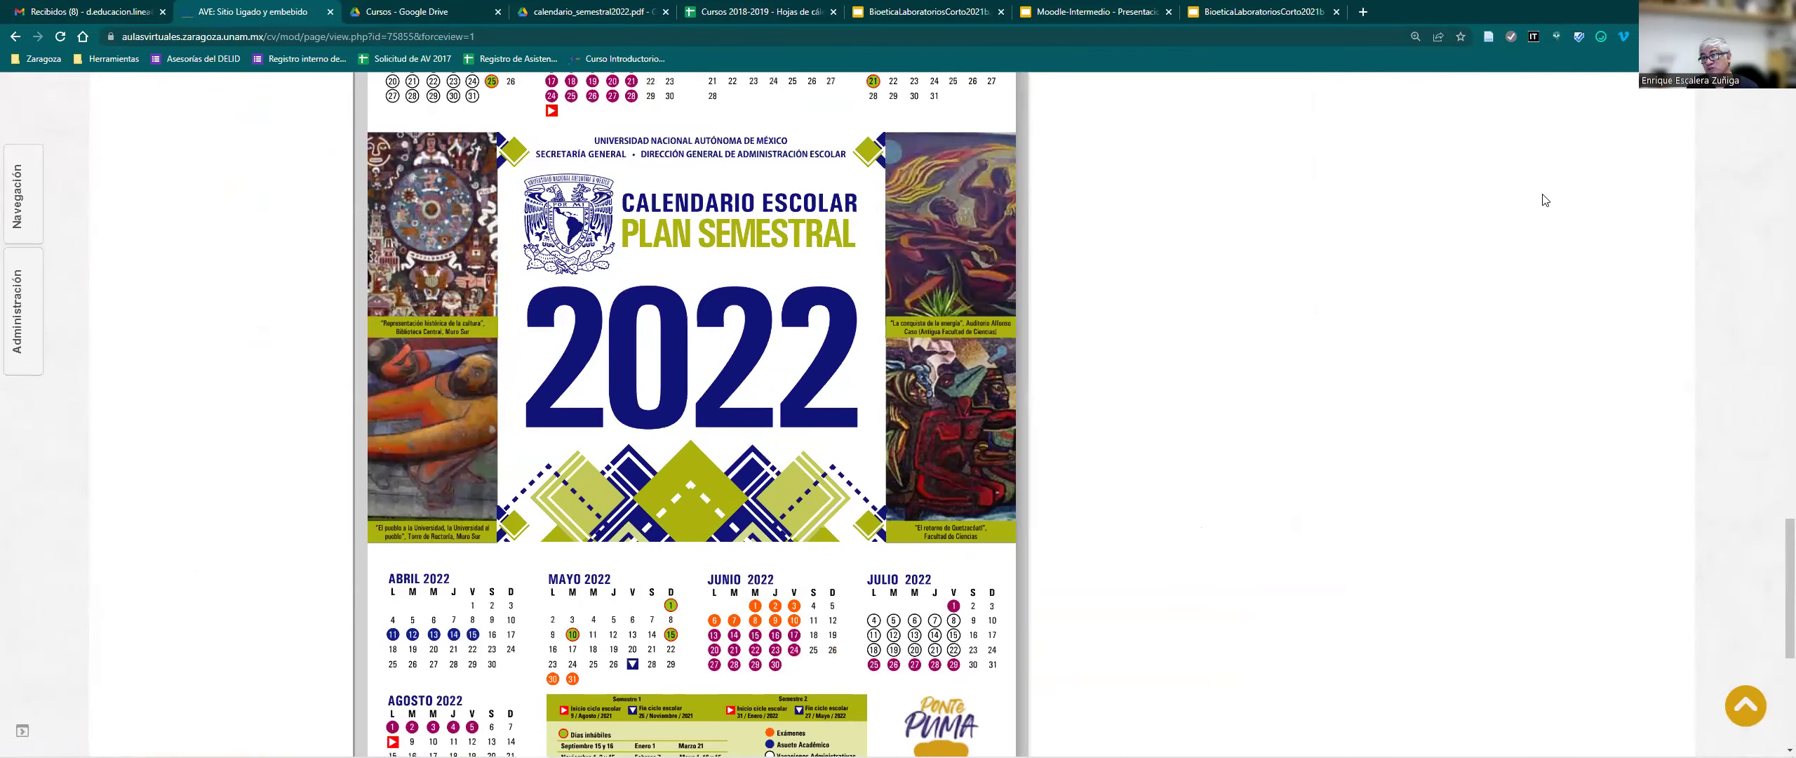
Reduce the browser zoom three levels to 100% and view the last embedded calendar in full.
{"action": "left_click", "coordinate": [1782, 36]}
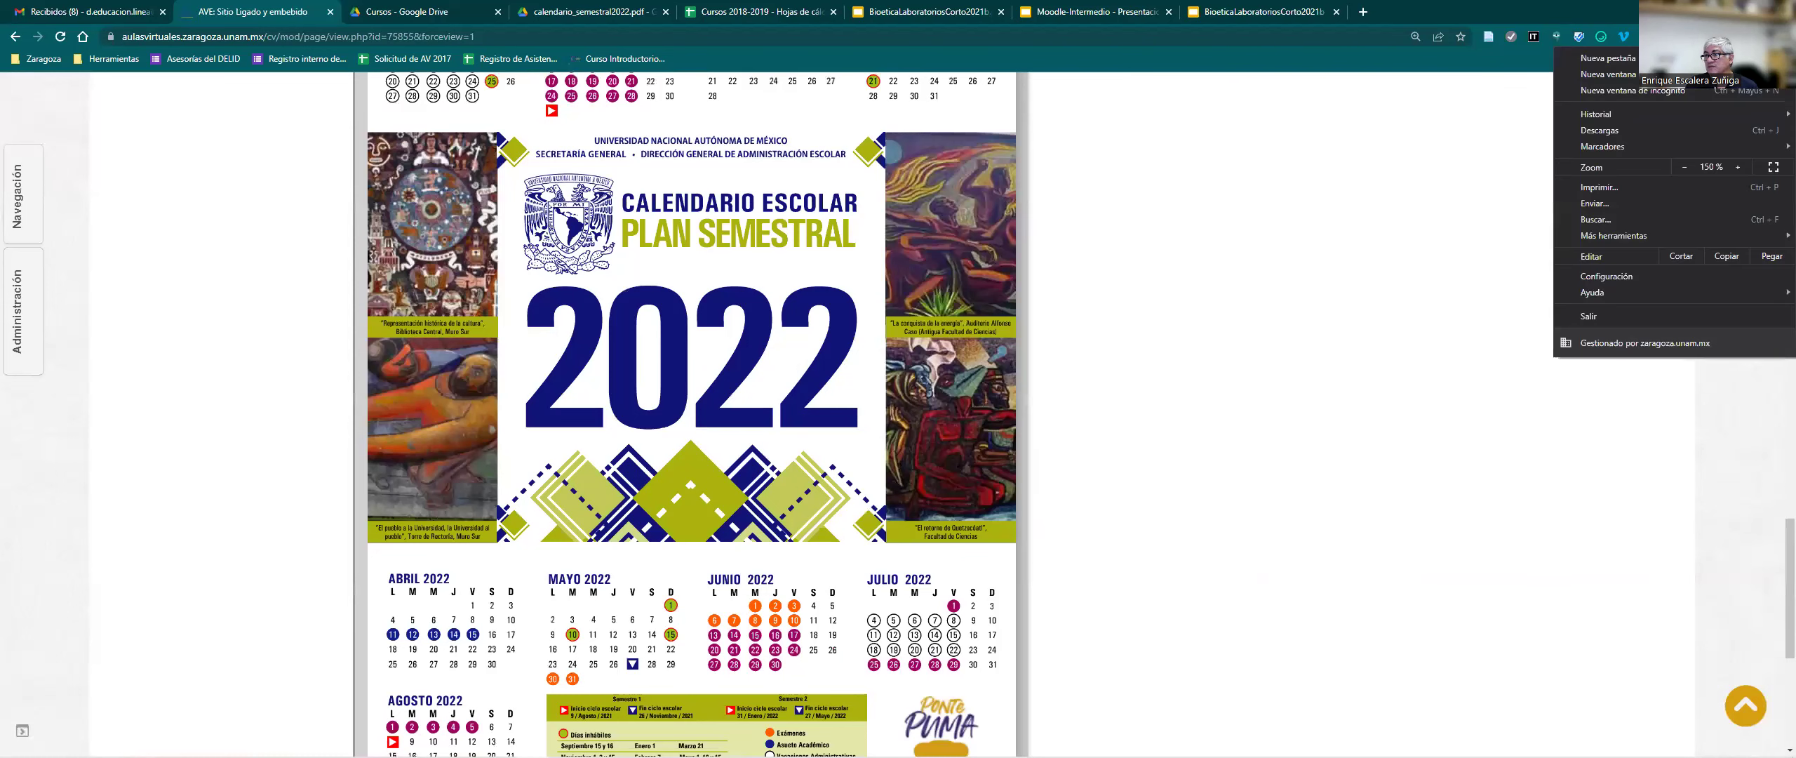
{"action": "left_click", "coordinate": [1687, 167]}
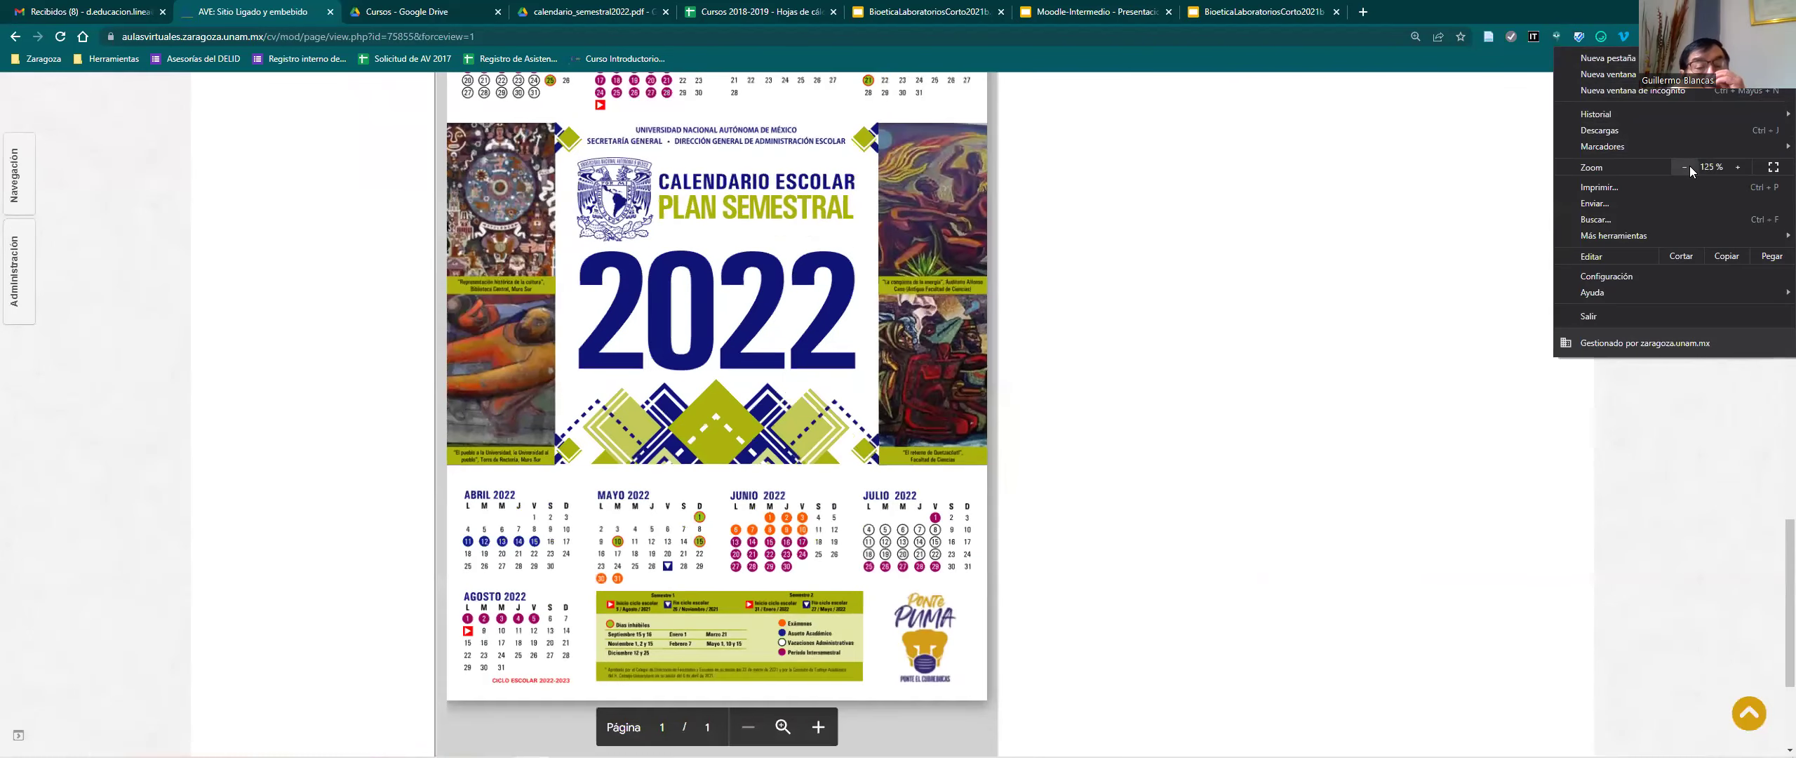
{"action": "left_click", "coordinate": [1687, 167]}
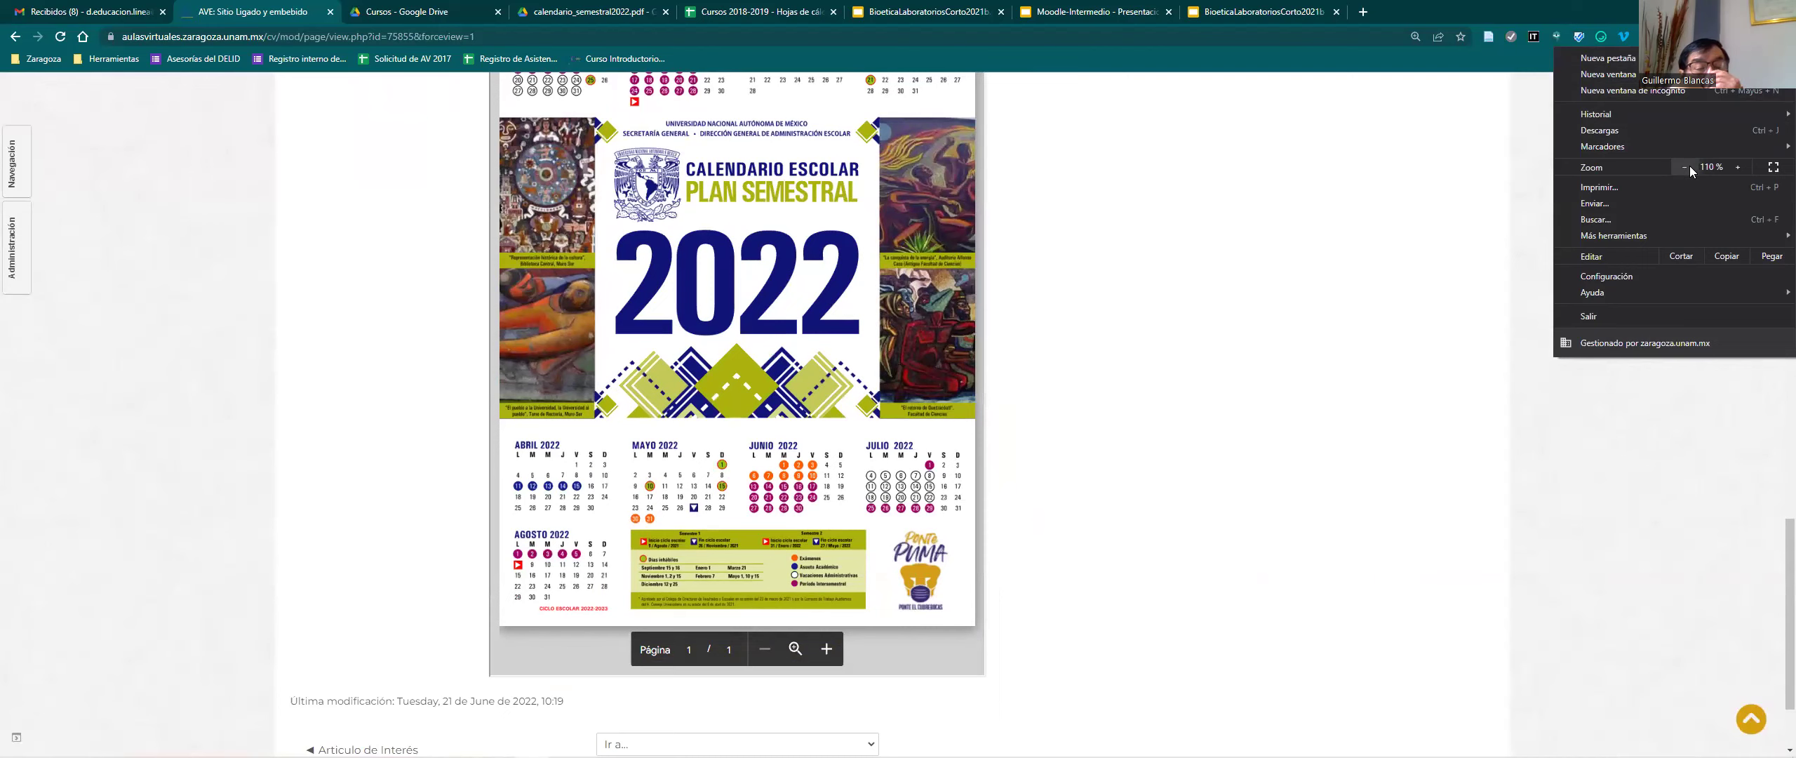
{"action": "left_click", "coordinate": [1687, 167]}
{"action": "scroll", "coordinate": [1172, 353], "scroll_direction": "up", "scroll_amount": 3}
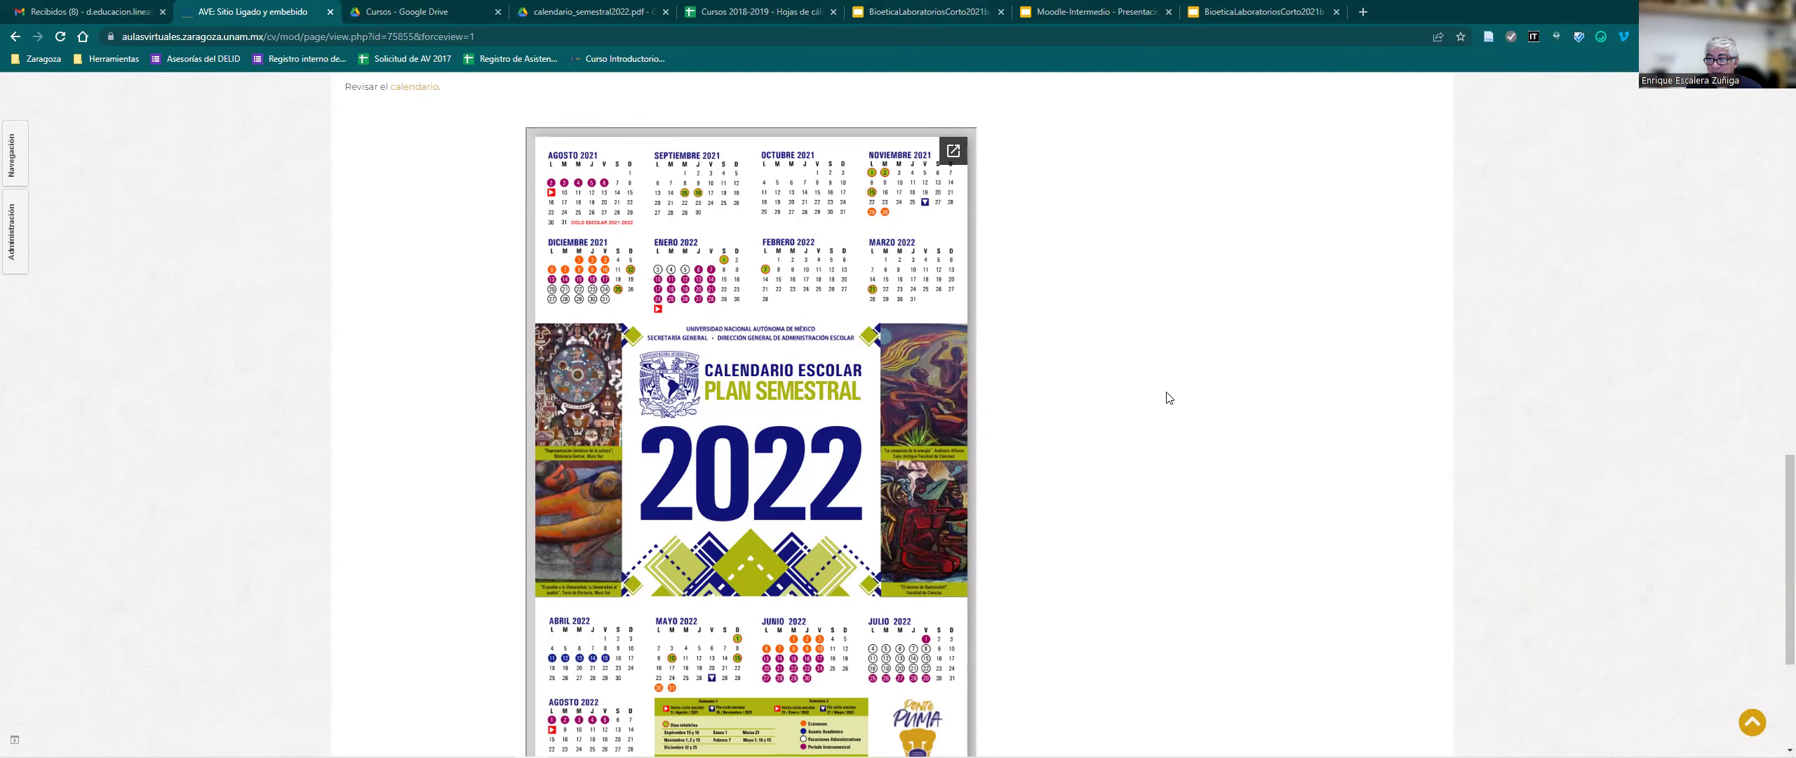
{"action": "scroll", "coordinate": [1164, 394], "scroll_direction": "down", "scroll_amount": 1}
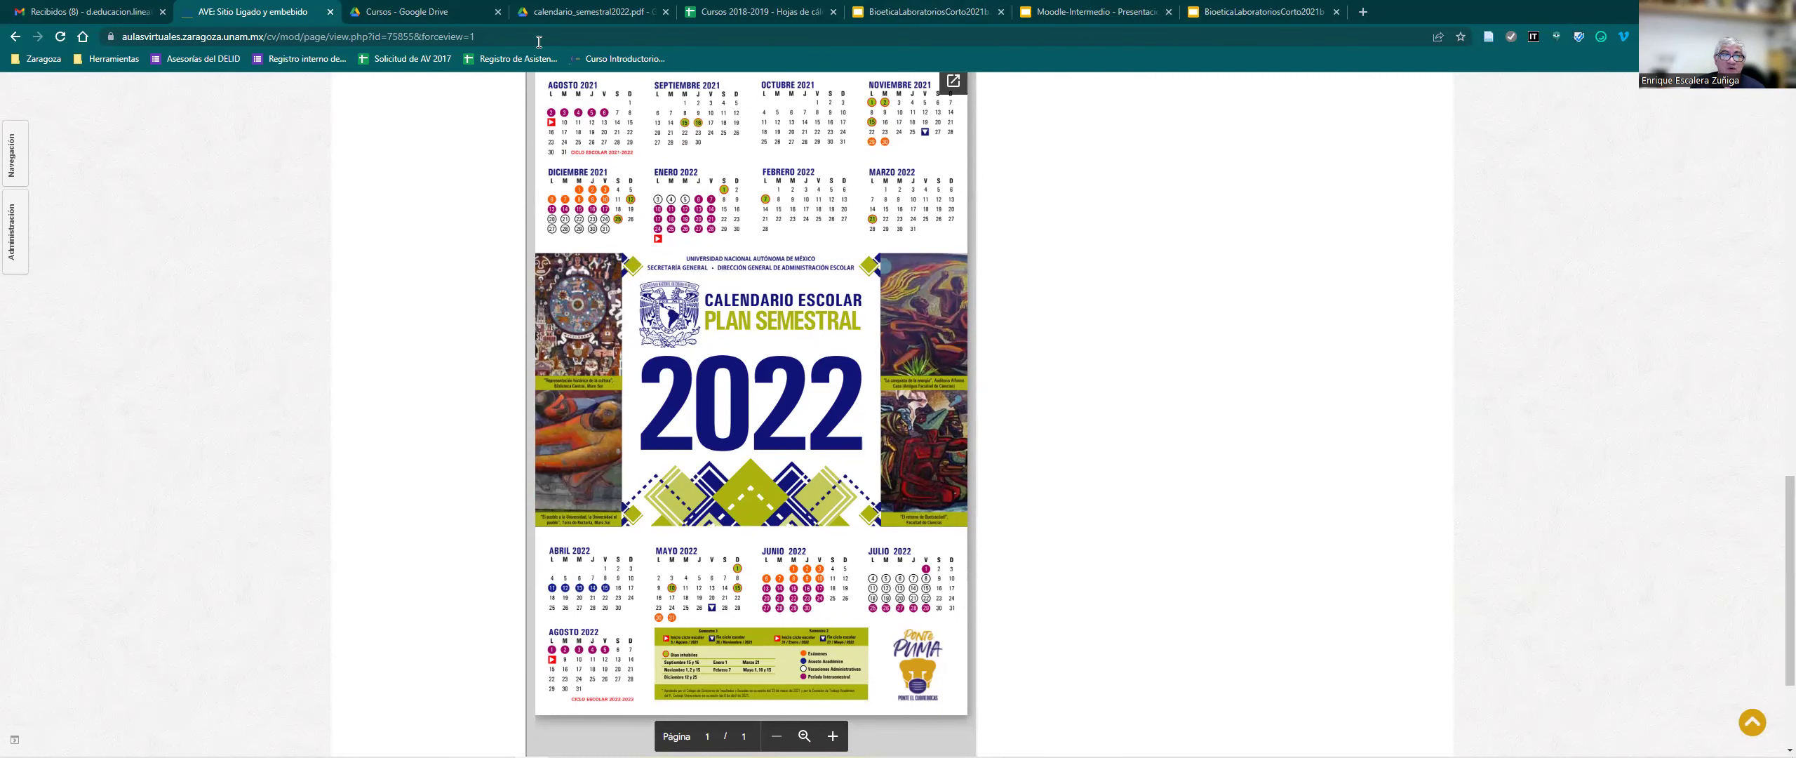
Switch to Google Drive, close the PDF preview, and open version management for calendario_semestral2022.pdf in the Cursos folder.
{"action": "left_click", "coordinate": [412, 10]}
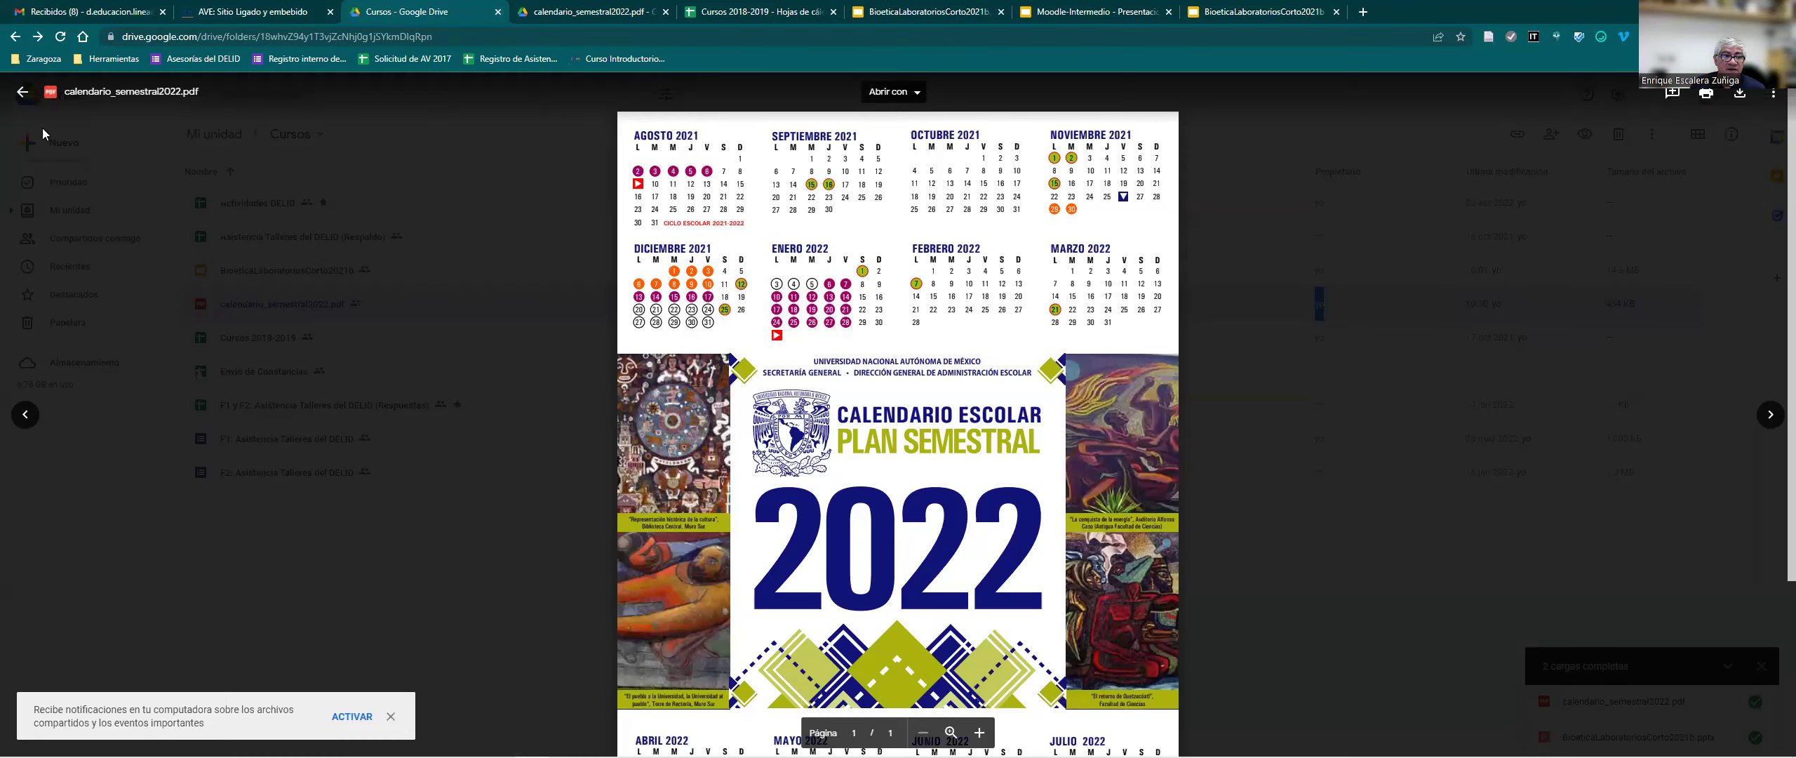
{"action": "left_click", "coordinate": [22, 91]}
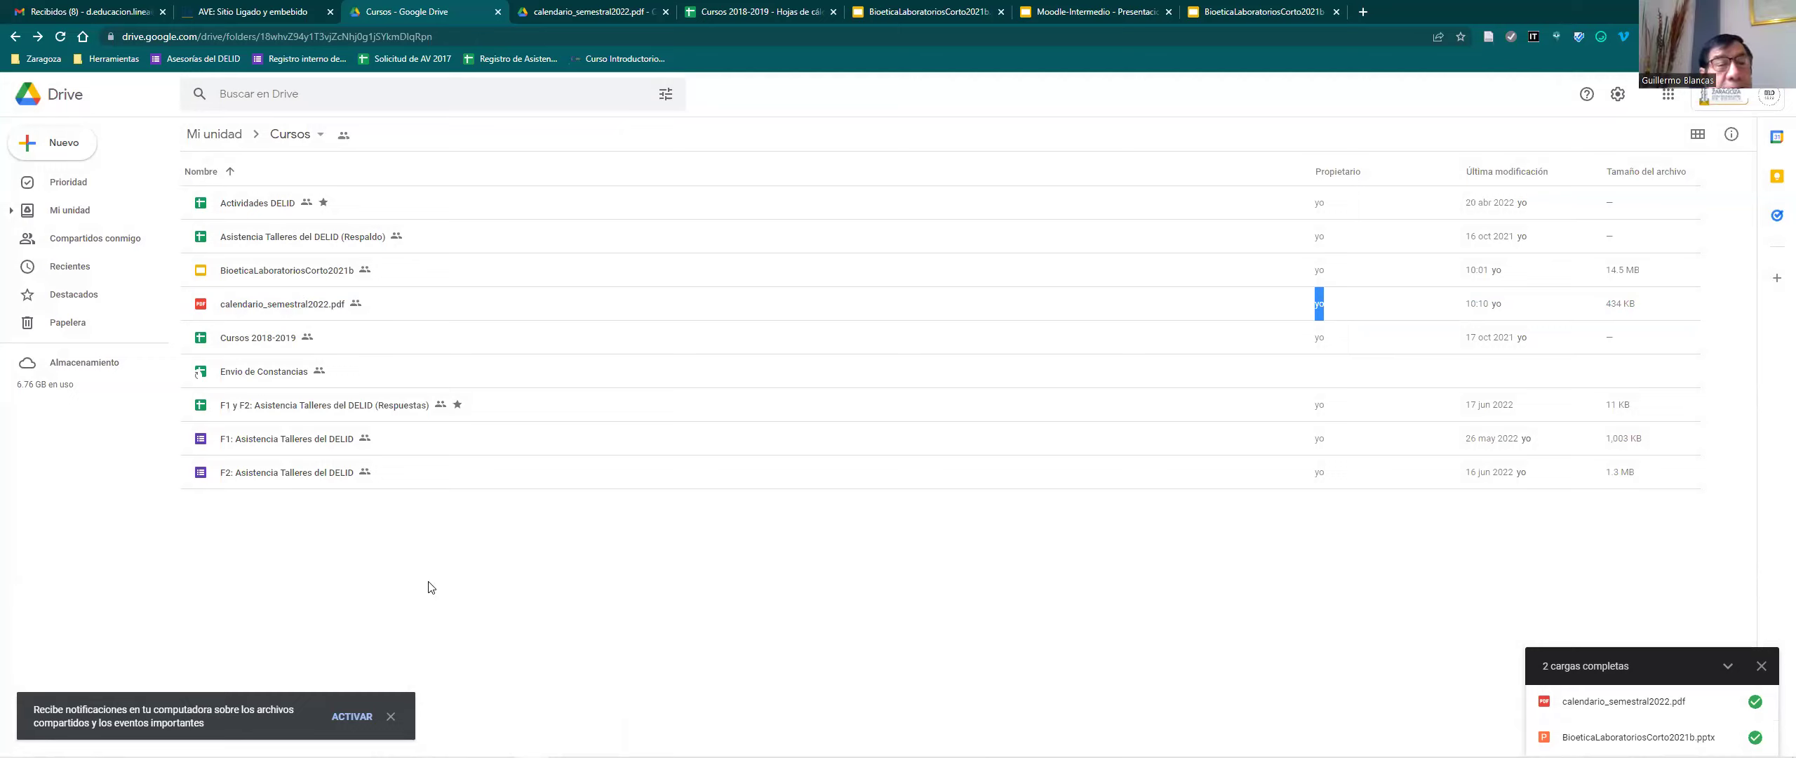
{"action": "left_click", "coordinate": [289, 304]}
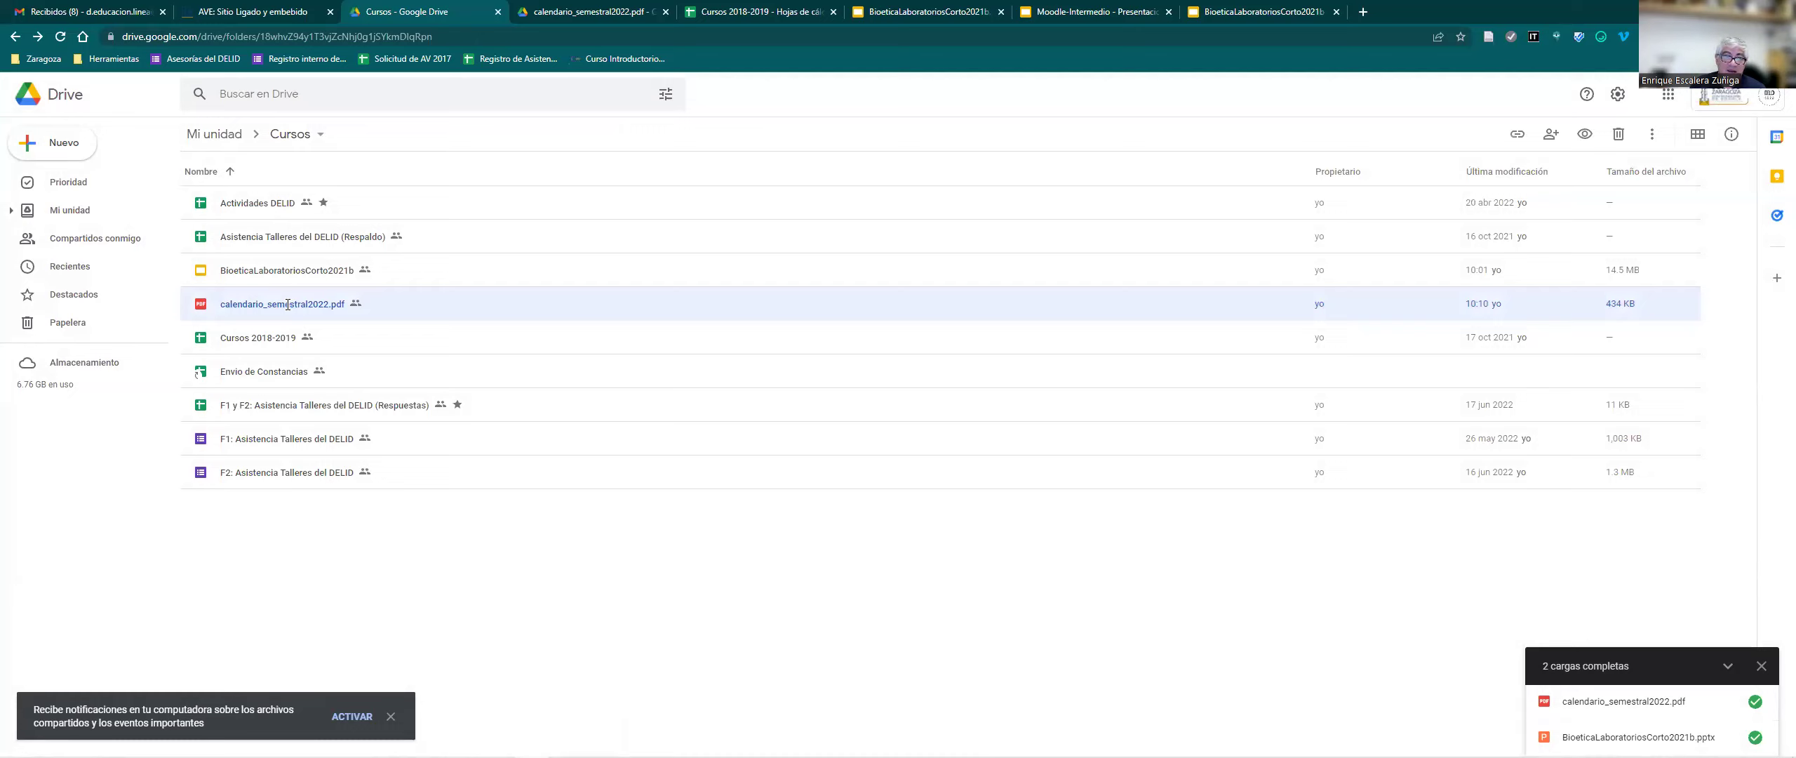
{"action": "right_click", "coordinate": [286, 304]}
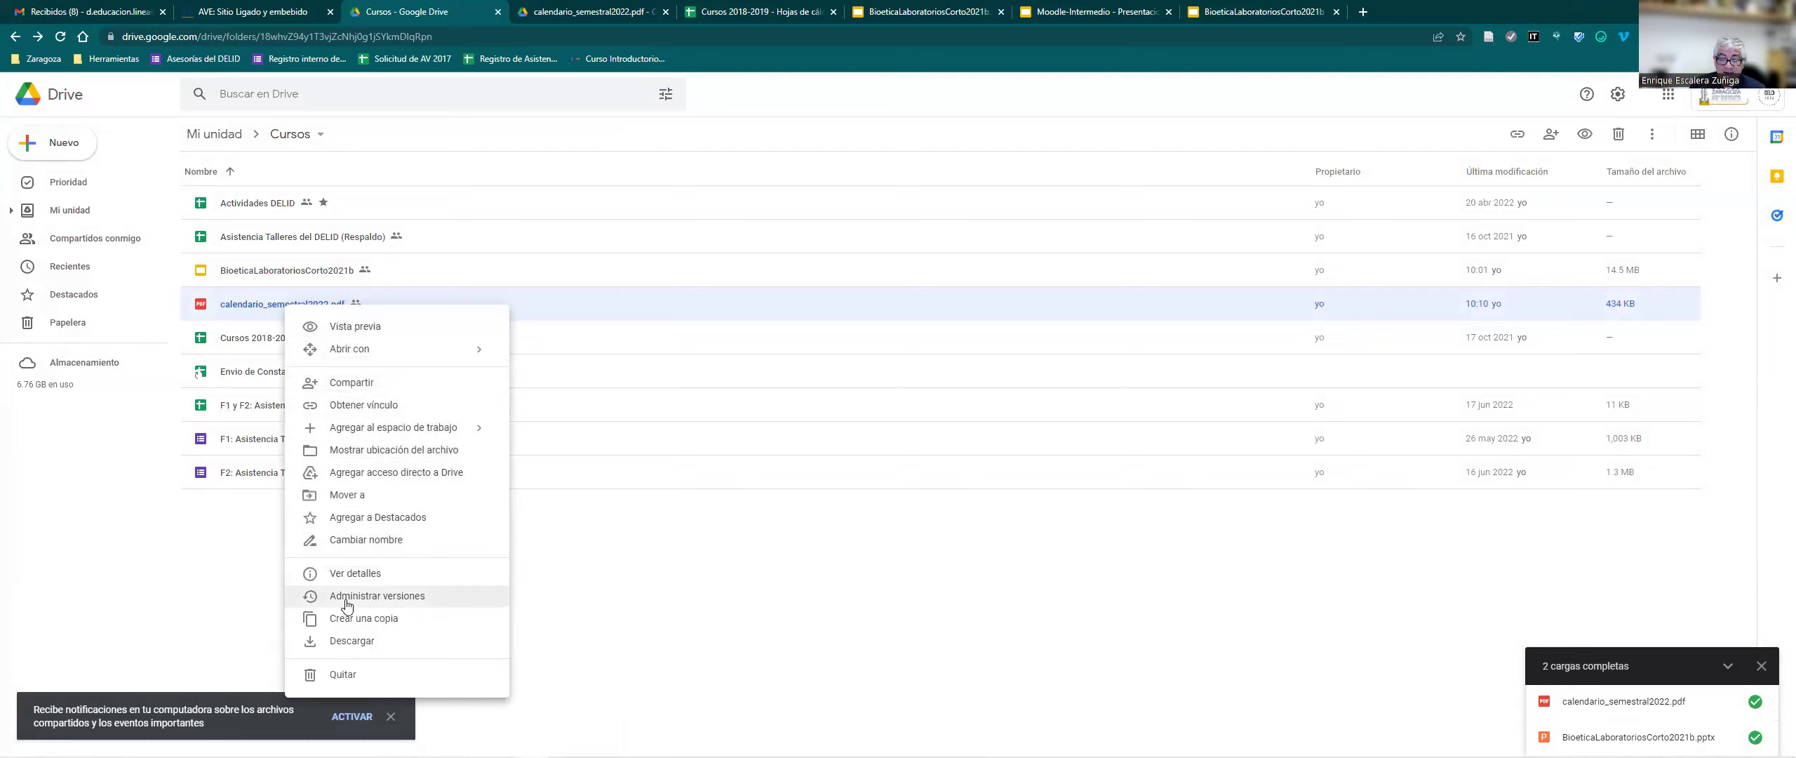
{"action": "left_click", "coordinate": [391, 600]}
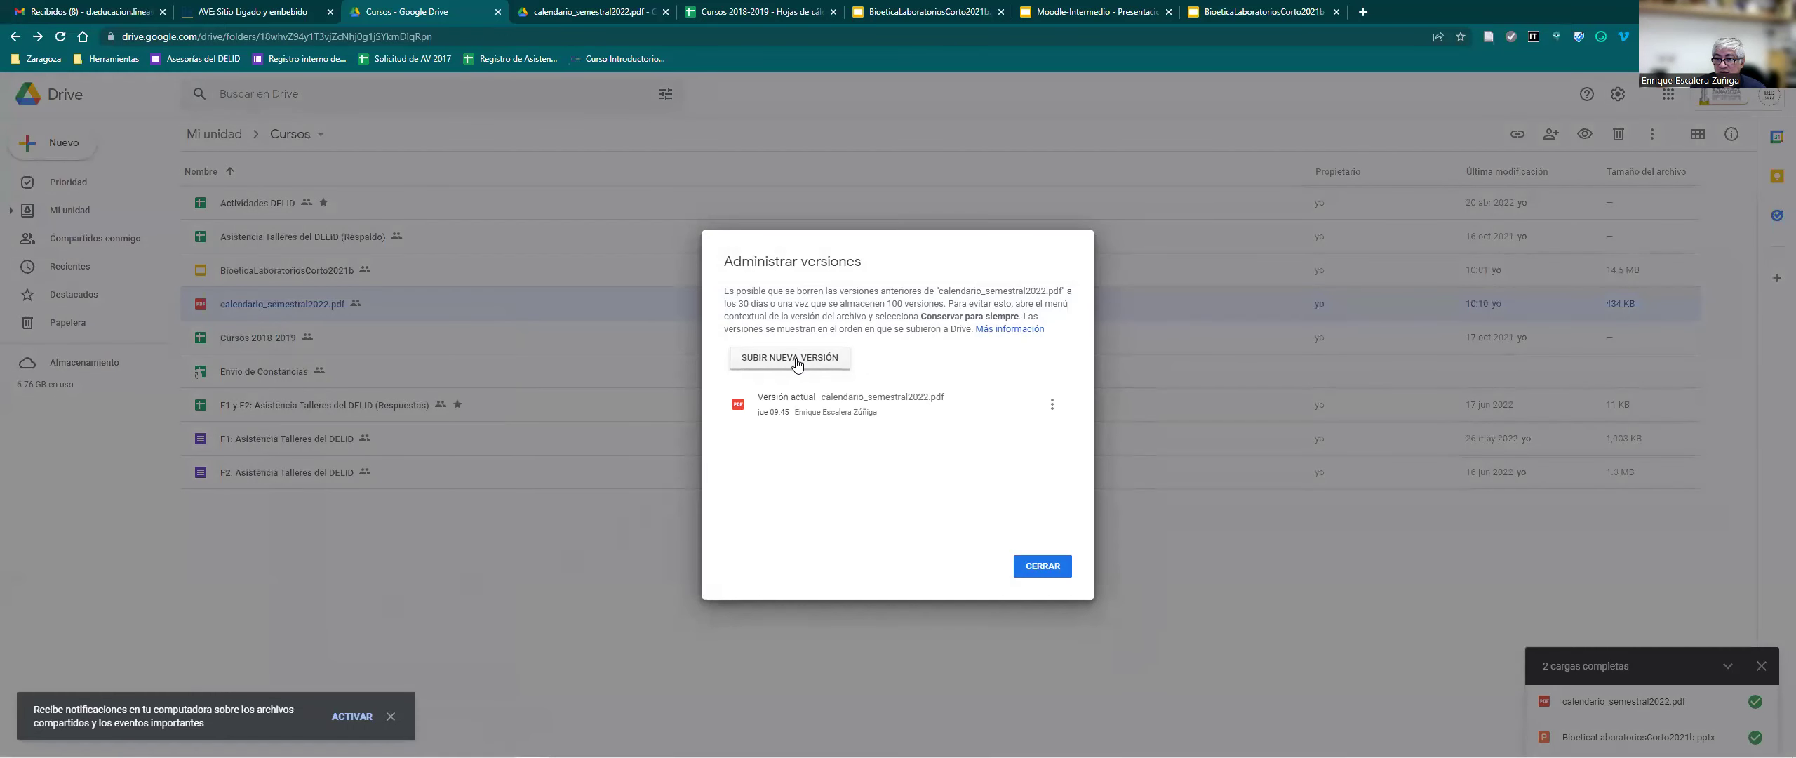
Upload calendario_semestral2023 as the calendar file's new version and close the version manager.
{"action": "left_click", "coordinate": [797, 359]}
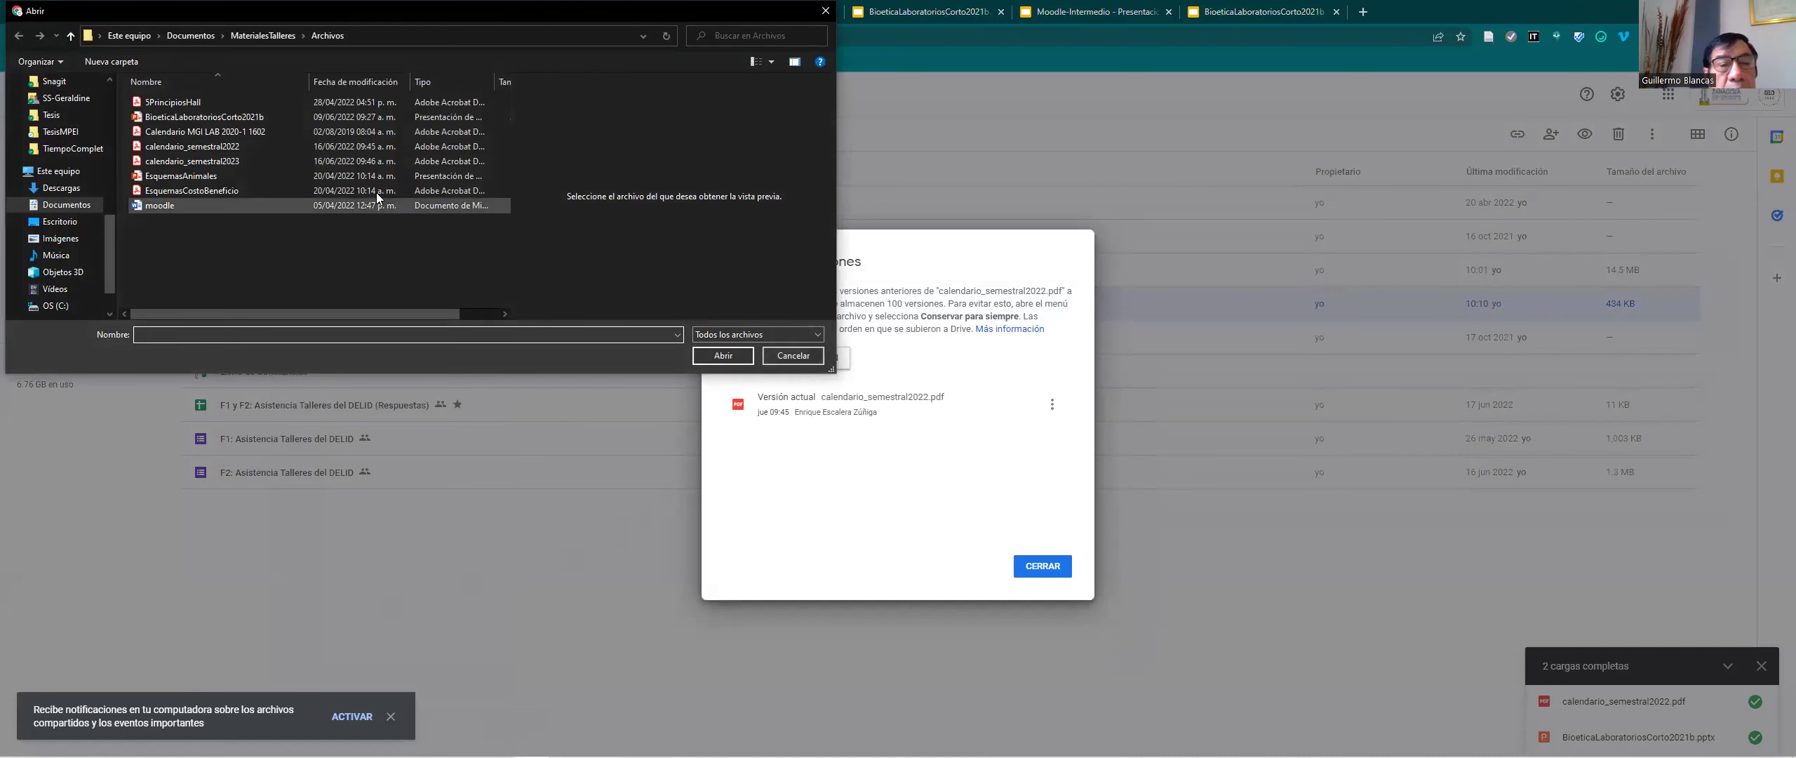
{"action": "left_click", "coordinate": [250, 166]}
{"action": "left_click", "coordinate": [722, 355]}
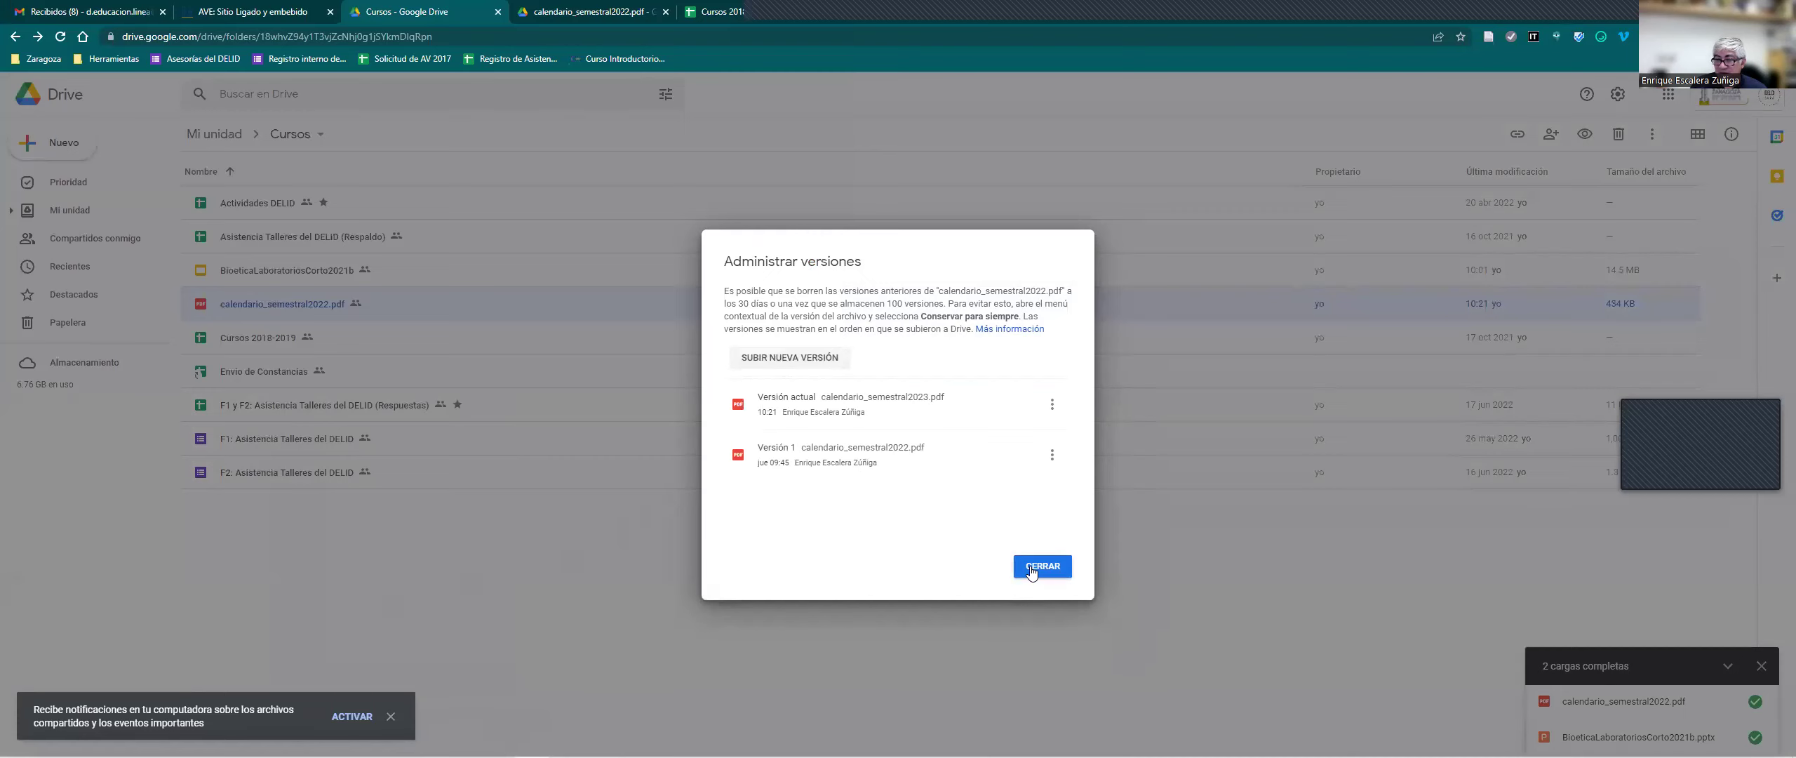
{"action": "left_click", "coordinate": [1031, 570]}
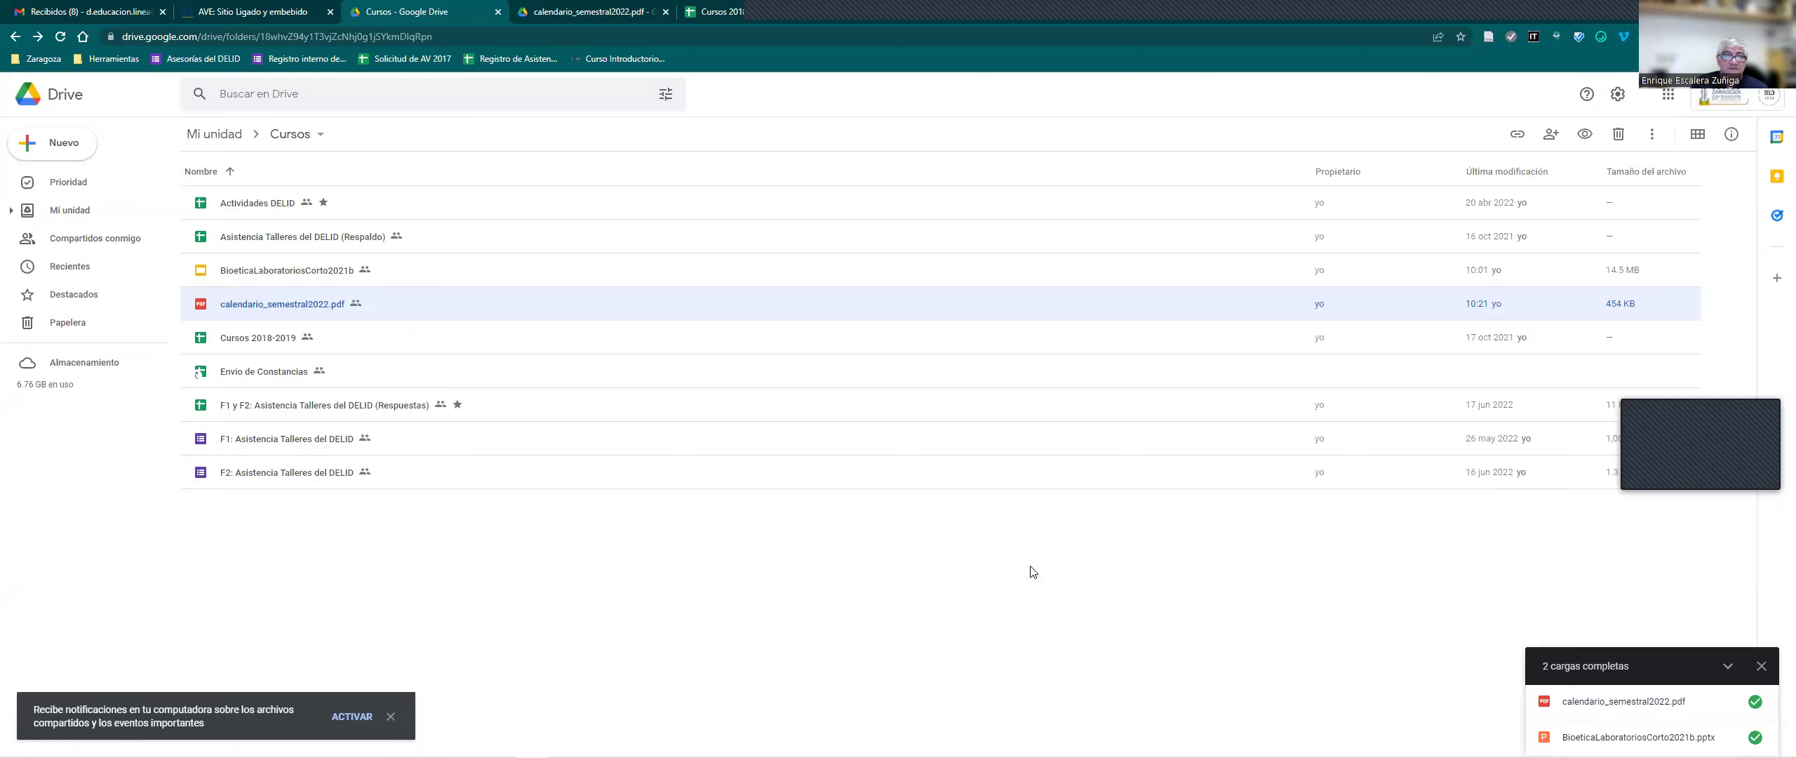
Return to the Moodle page, reload it, and check which calendar version both embedded frames display.
{"action": "left_click", "coordinate": [277, 14]}
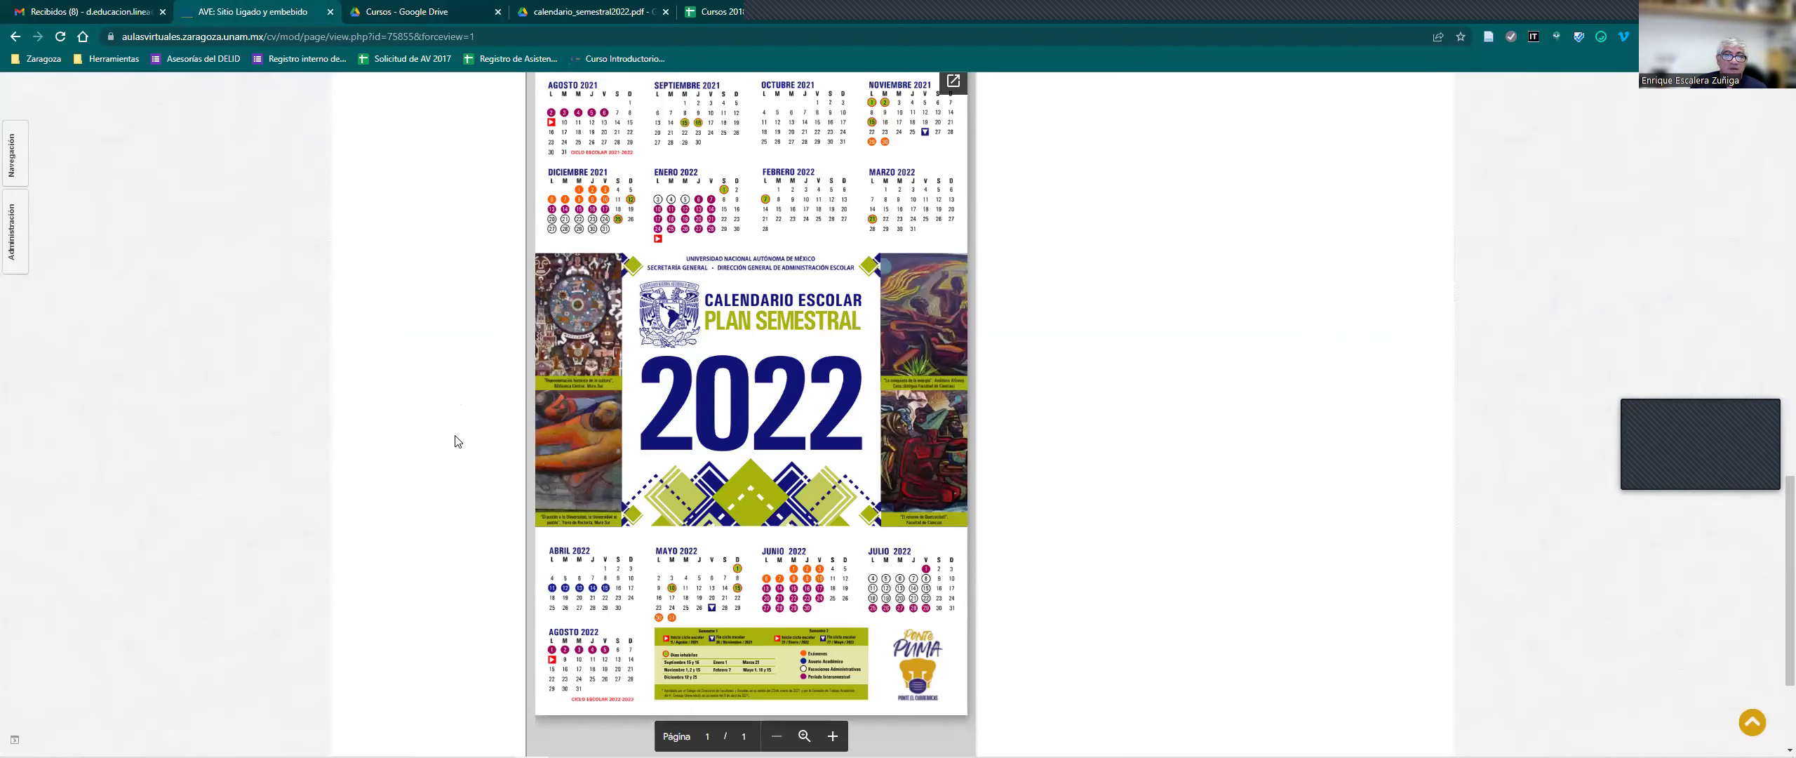
{"action": "key", "text": "F5"}
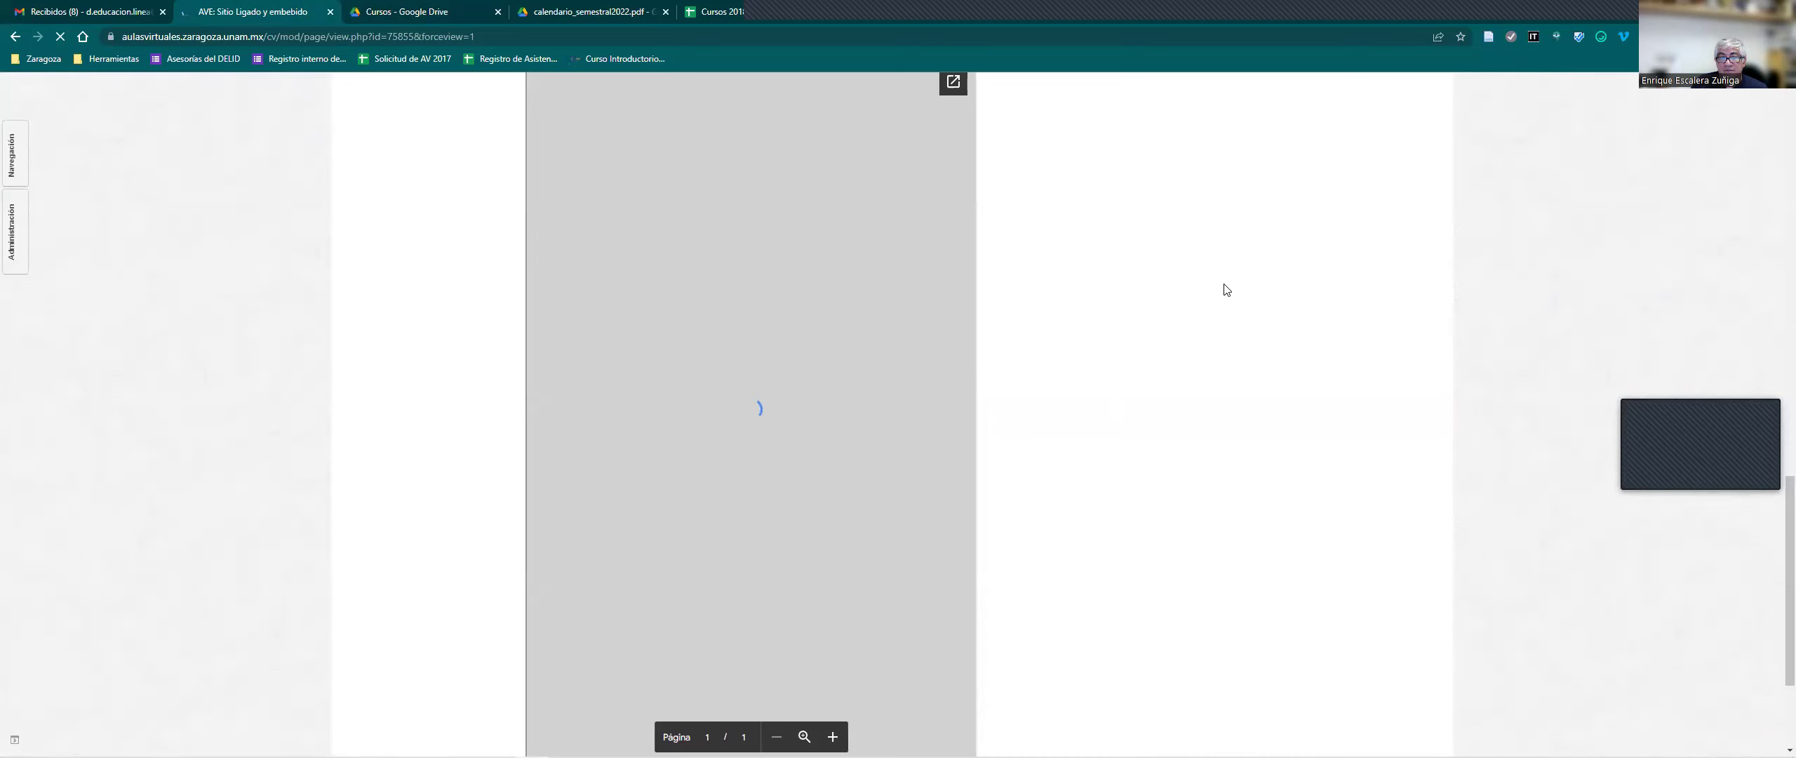
{"action": "scroll", "coordinate": [1081, 441], "scroll_direction": "down", "scroll_amount": 3}
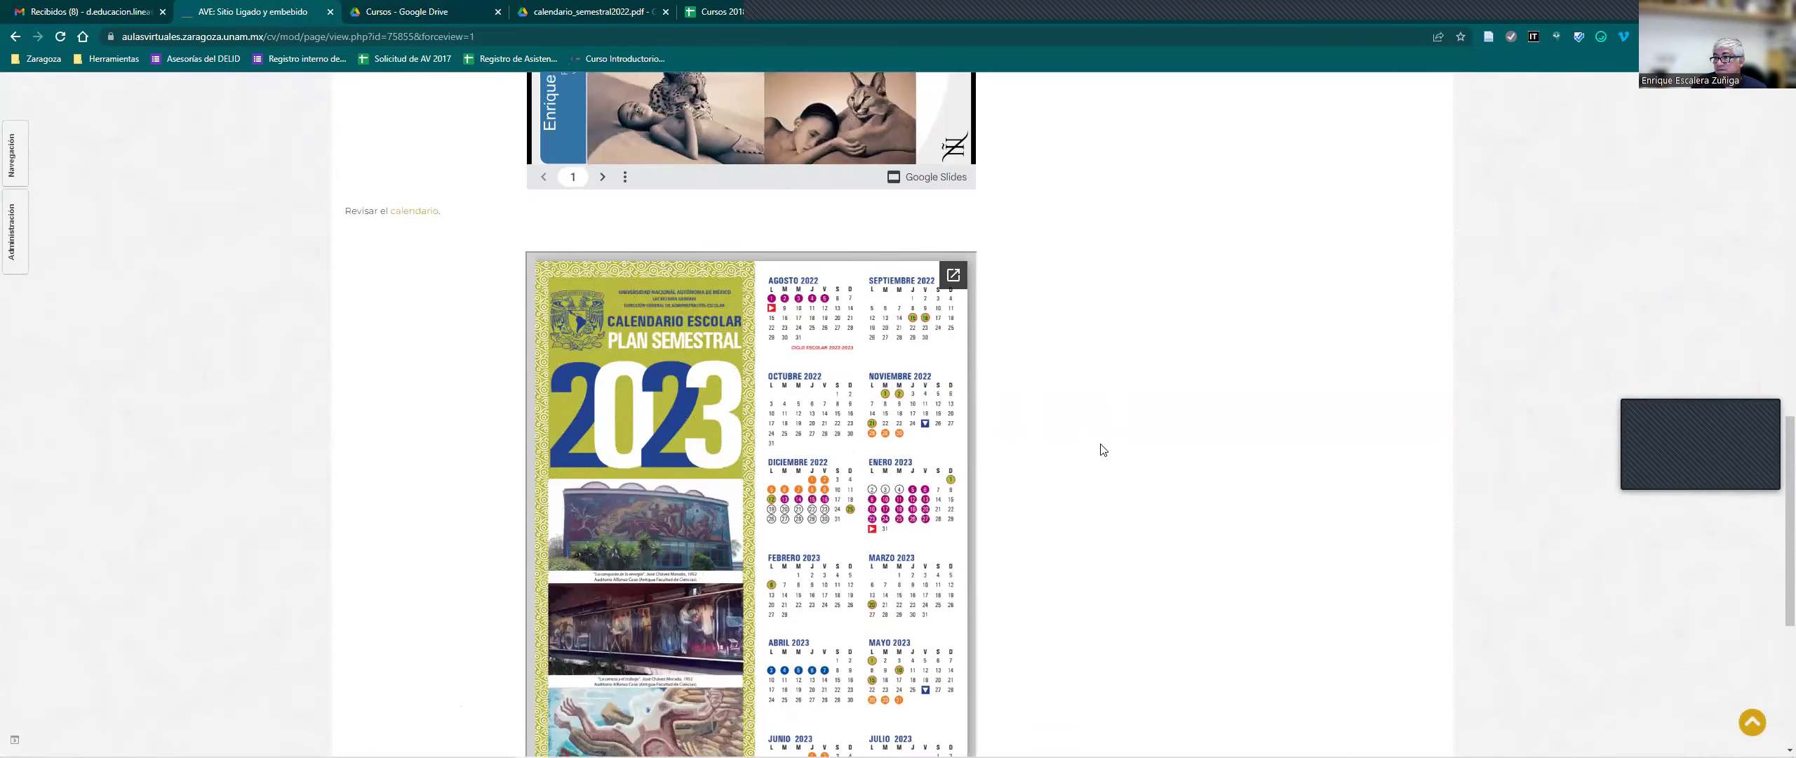
{"action": "scroll", "coordinate": [1066, 439], "scroll_direction": "up", "scroll_amount": 3}
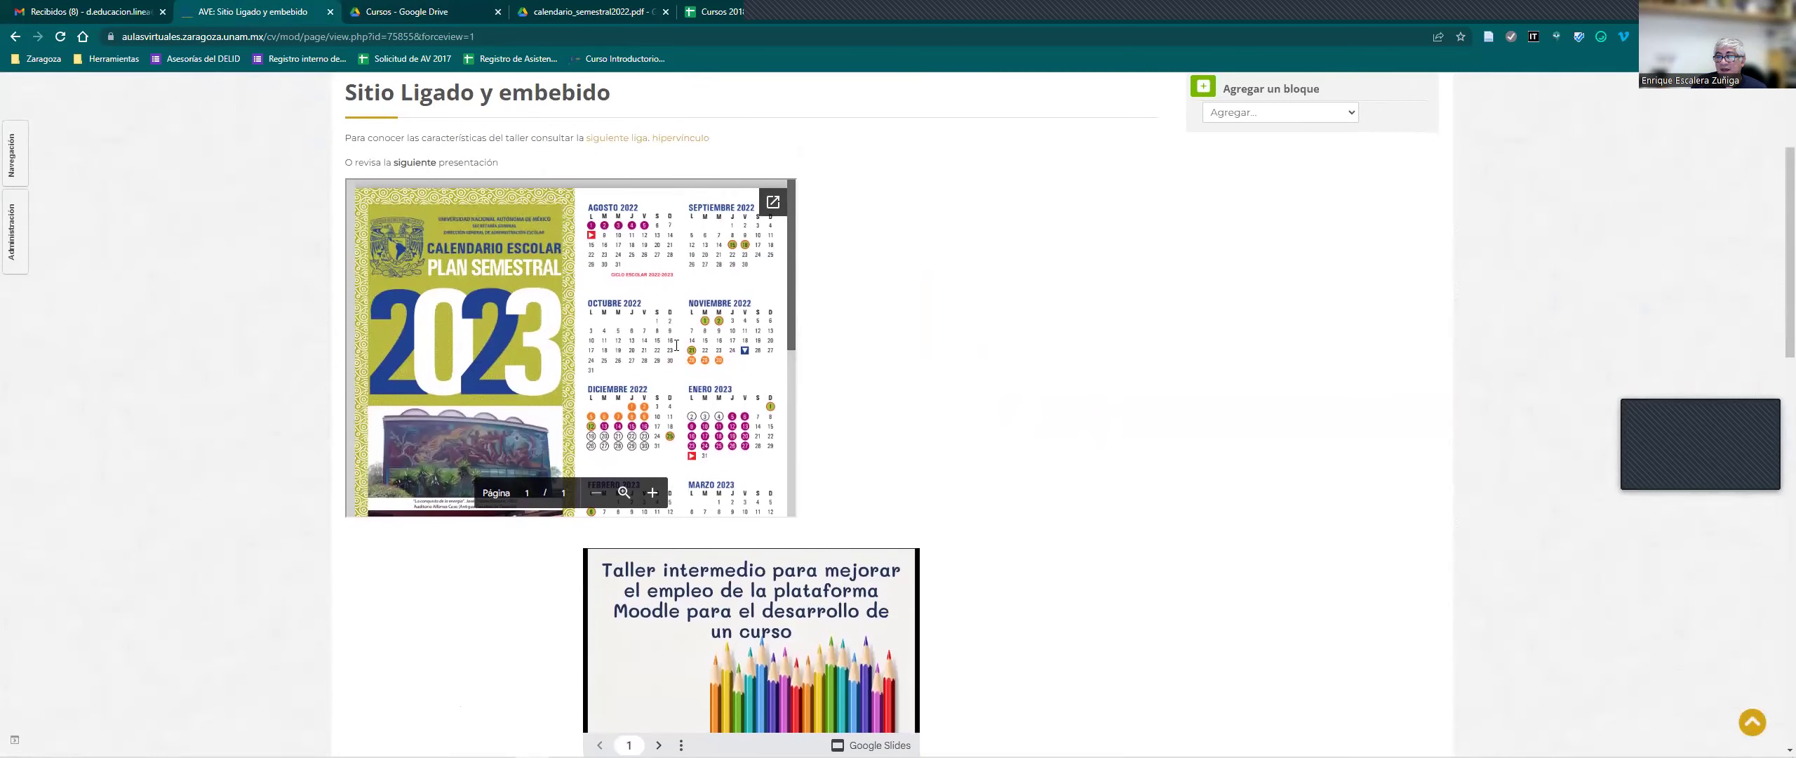
{"action": "scroll", "coordinate": [1214, 356], "scroll_direction": "down", "scroll_amount": 10}
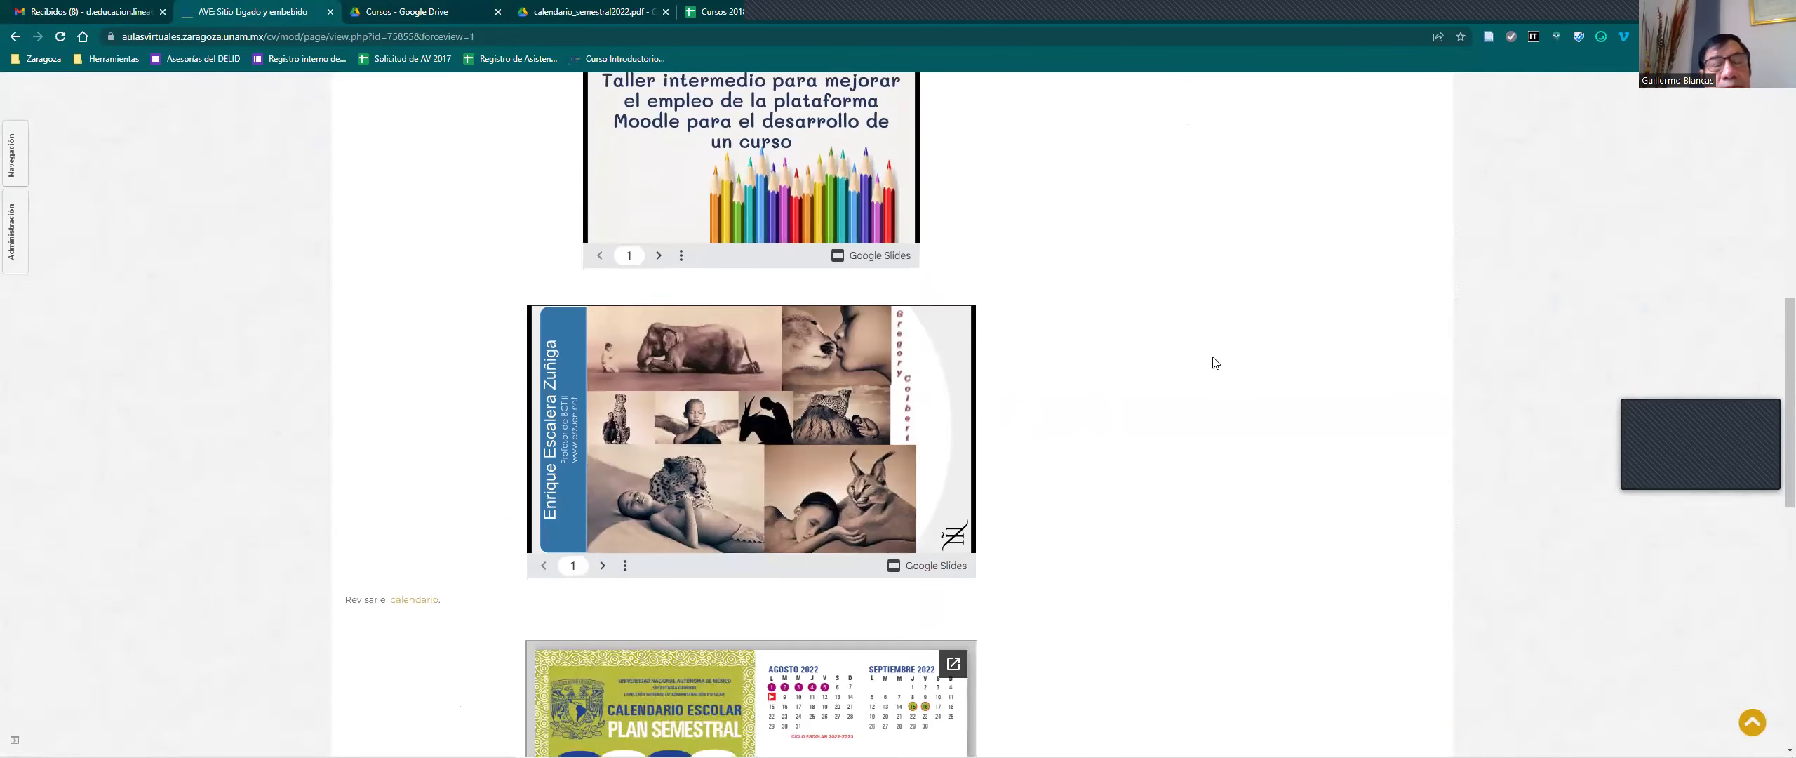
{"action": "scroll", "coordinate": [1207, 364], "scroll_direction": "down", "scroll_amount": 5}
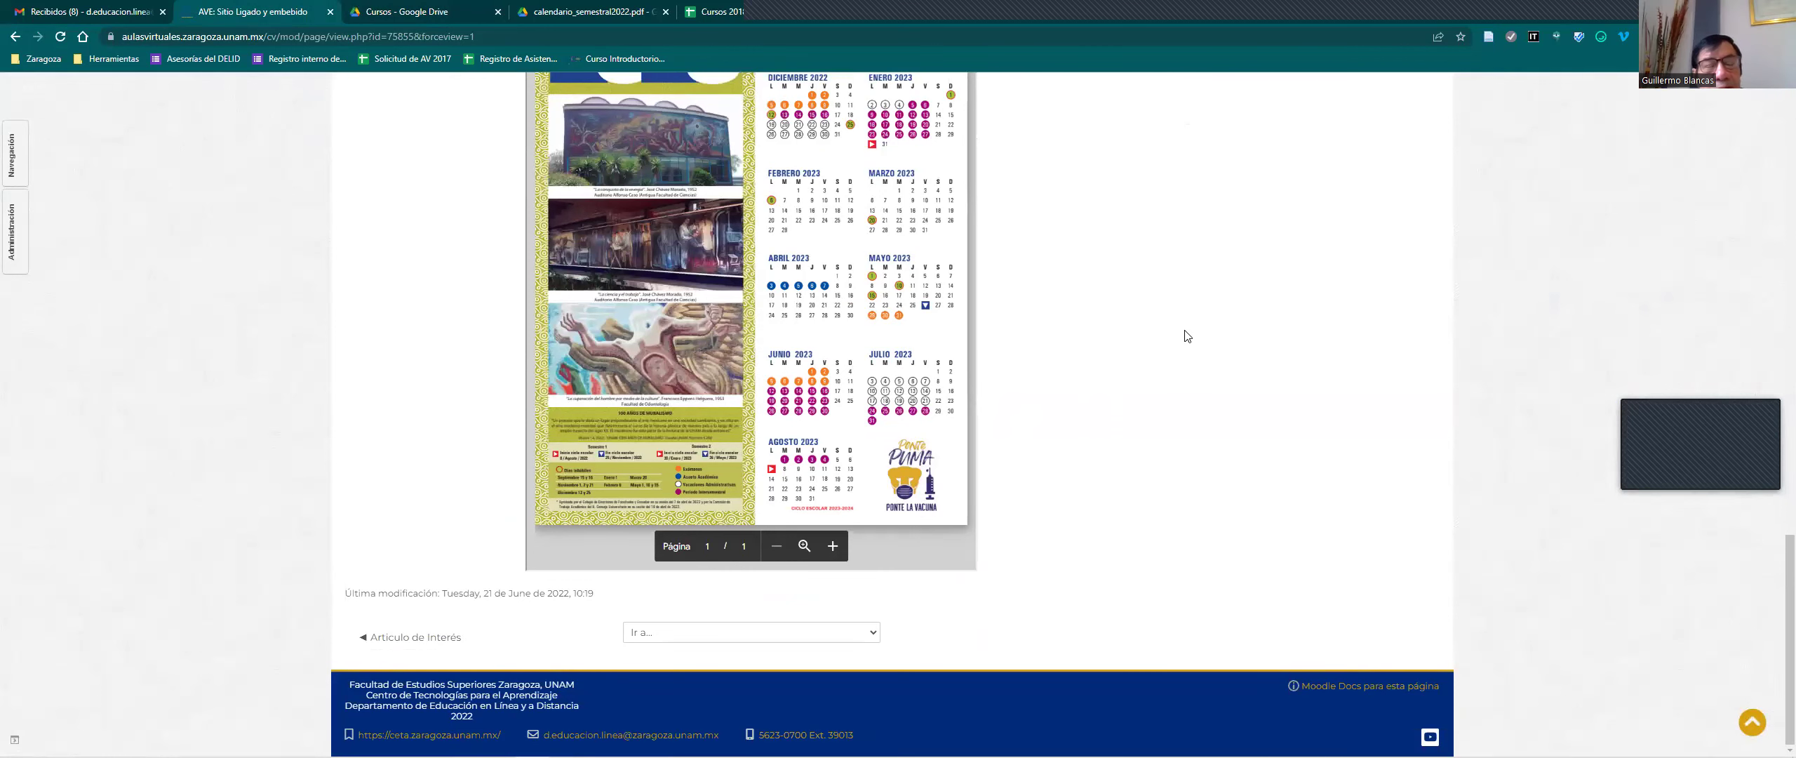
{"action": "scroll", "coordinate": [1186, 336], "scroll_direction": "up", "scroll_amount": 1}
{"action": "scroll", "coordinate": [1186, 336], "scroll_direction": "up", "scroll_amount": 5}
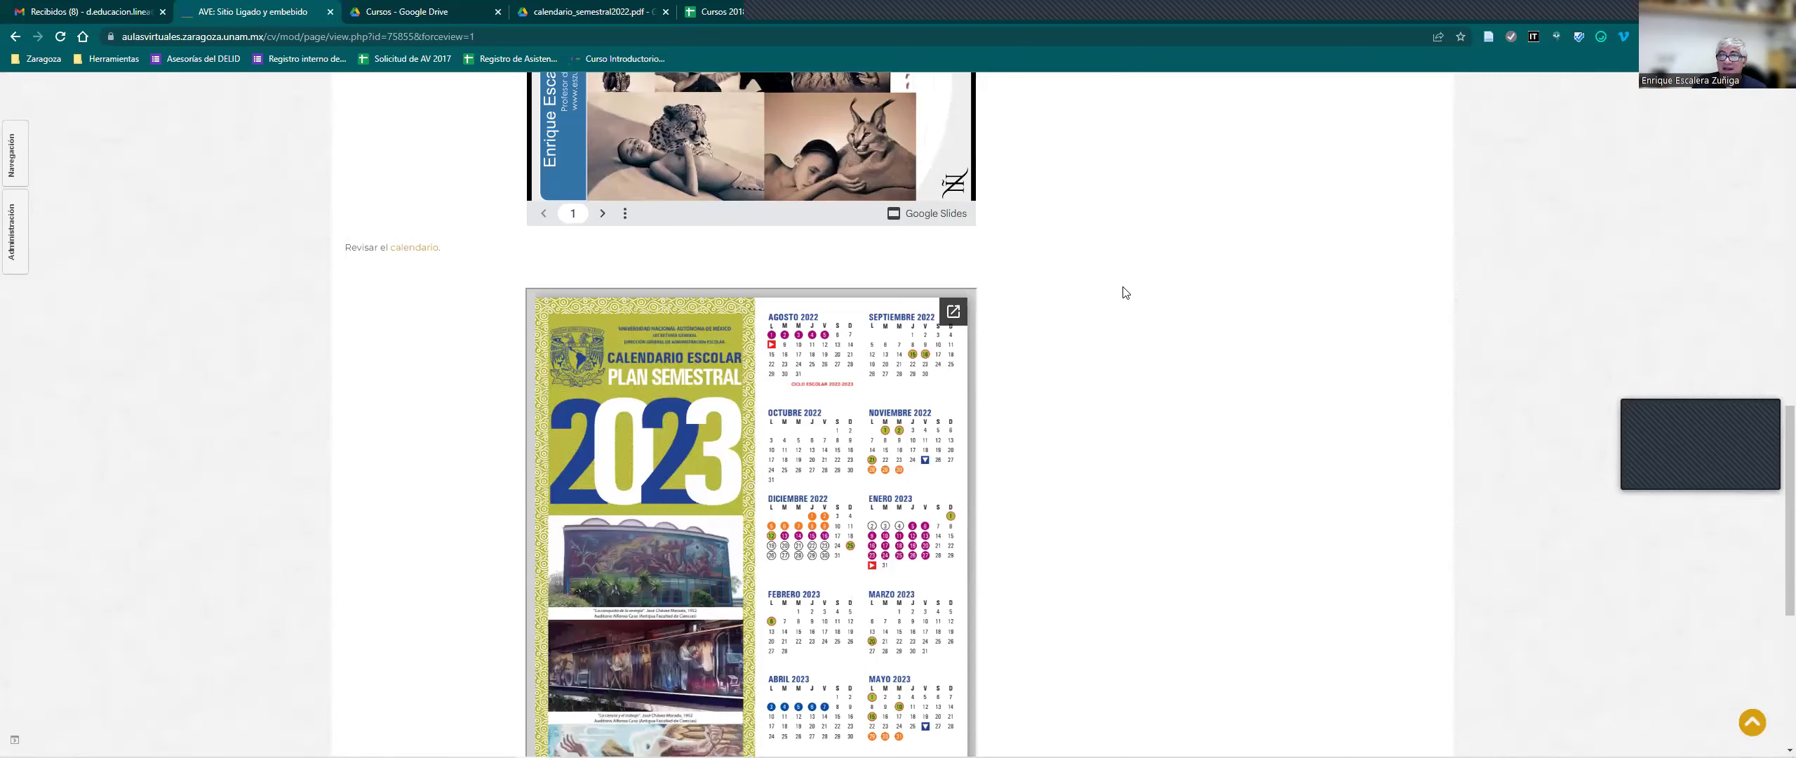
Switch to Google Slides, leave the trashed presentation for the Slides home screen, and open the Moodle-Intermedio presentation.
{"action": "key", "text": "alt+Right"}
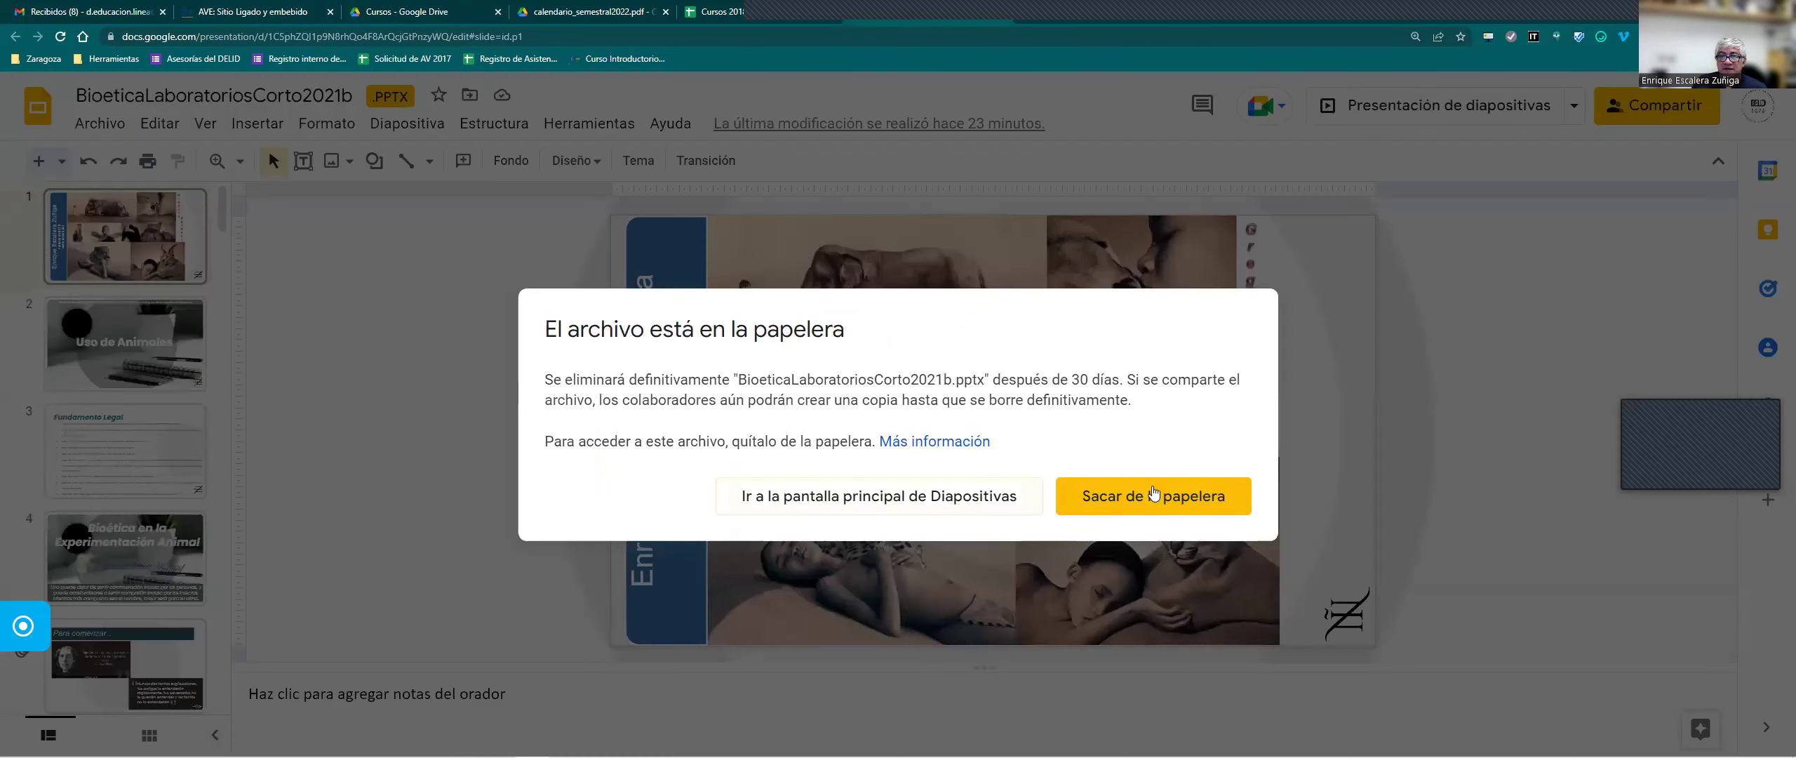
{"action": "left_click", "coordinate": [926, 501]}
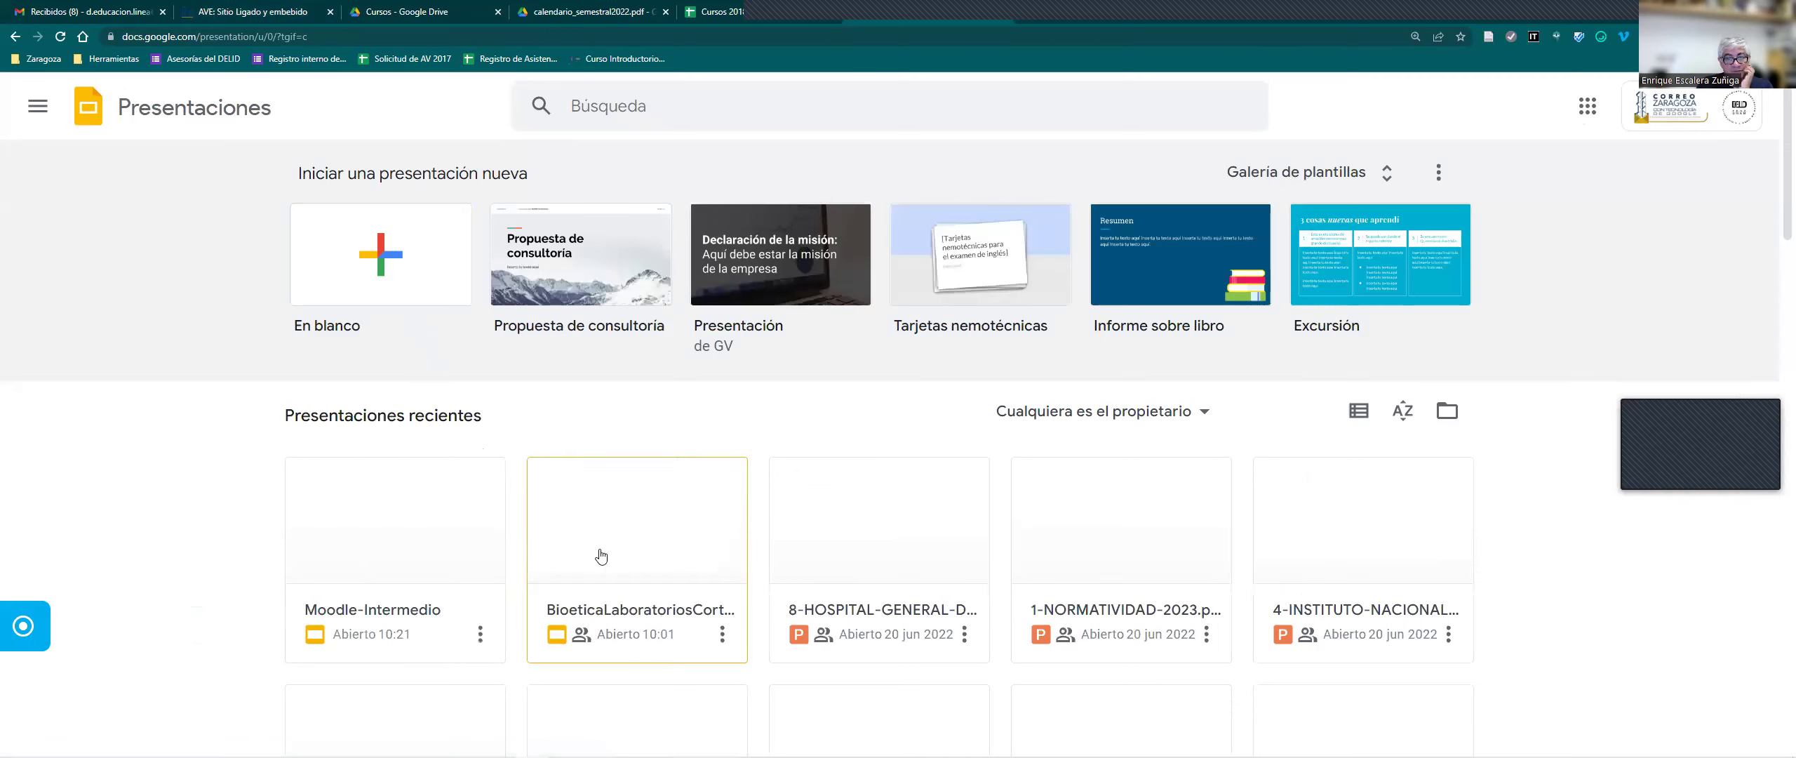
{"action": "left_click", "coordinate": [411, 609]}
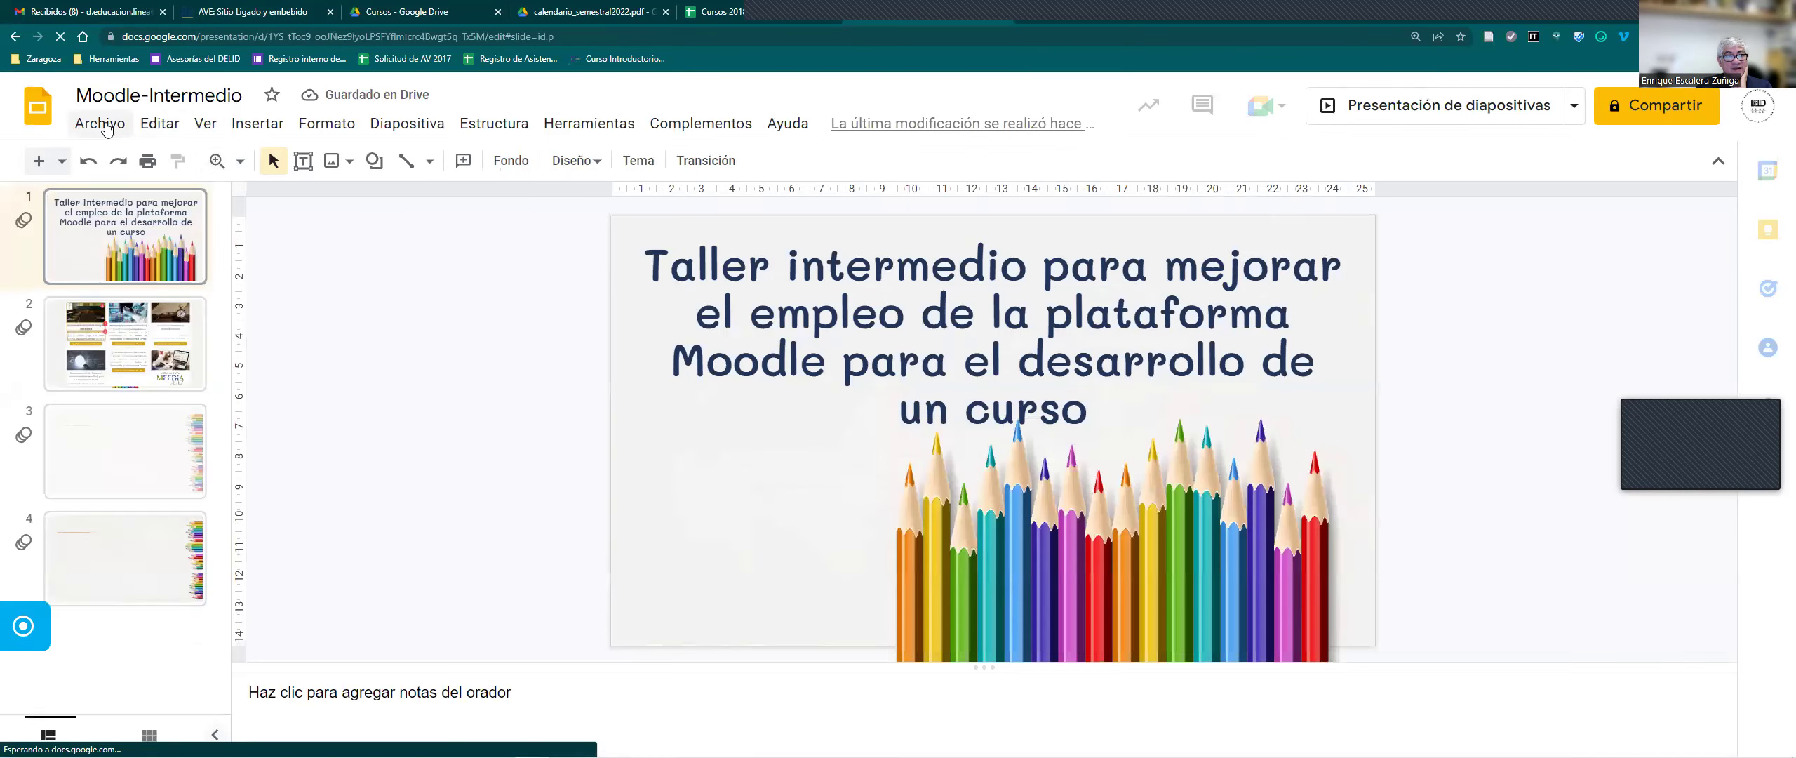
Open the Moodle-Intermedio presentation's publish-to-web settings and go to the embedding option.
{"action": "left_click", "coordinate": [106, 126]}
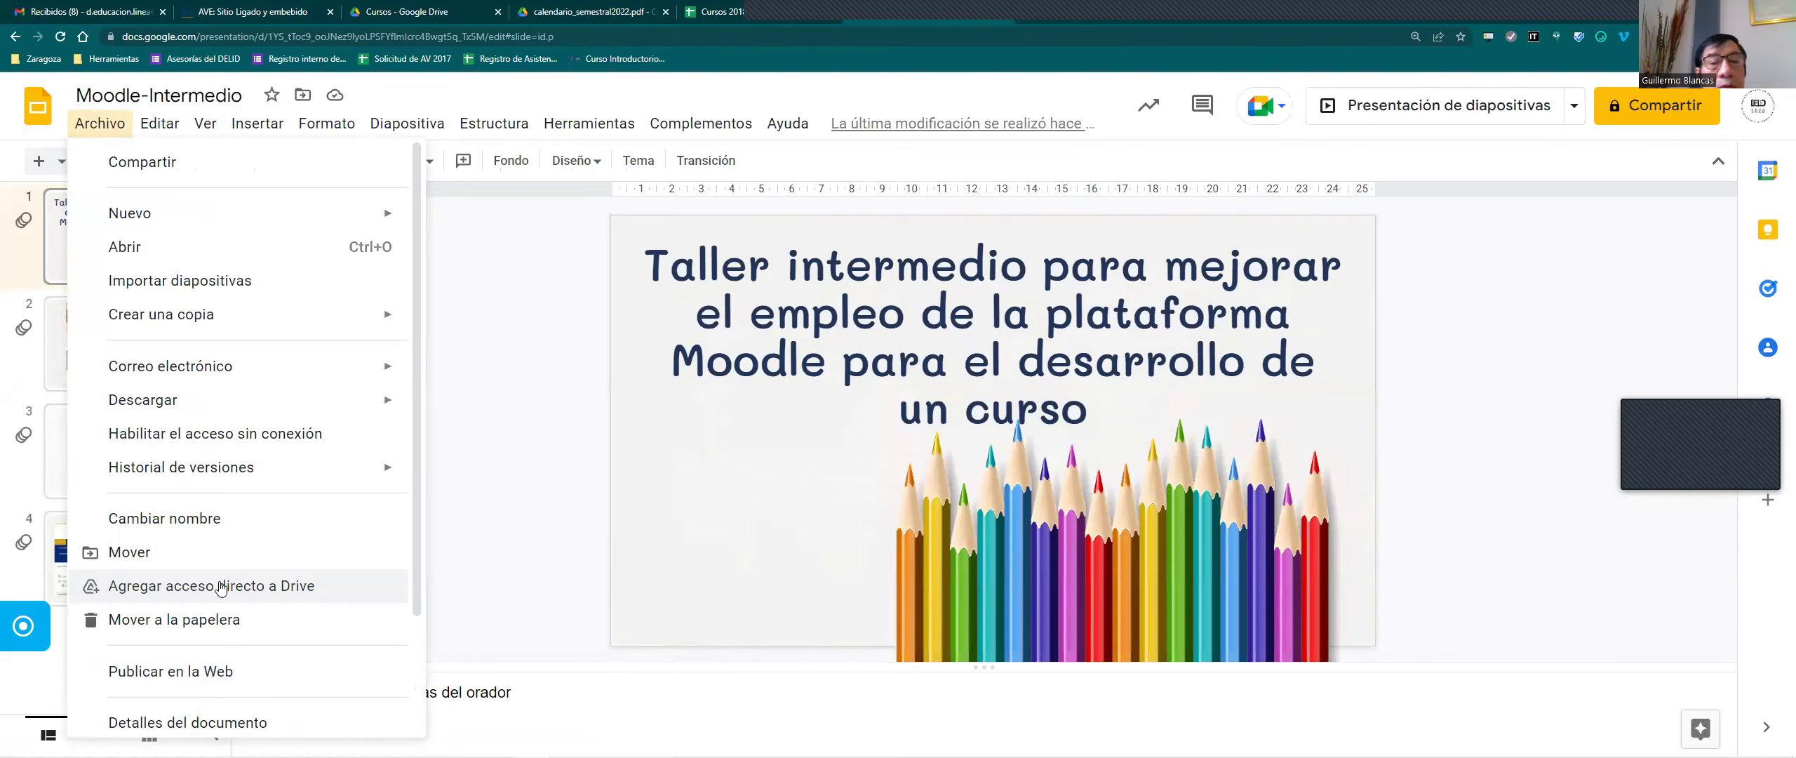
{"action": "left_click", "coordinate": [225, 674]}
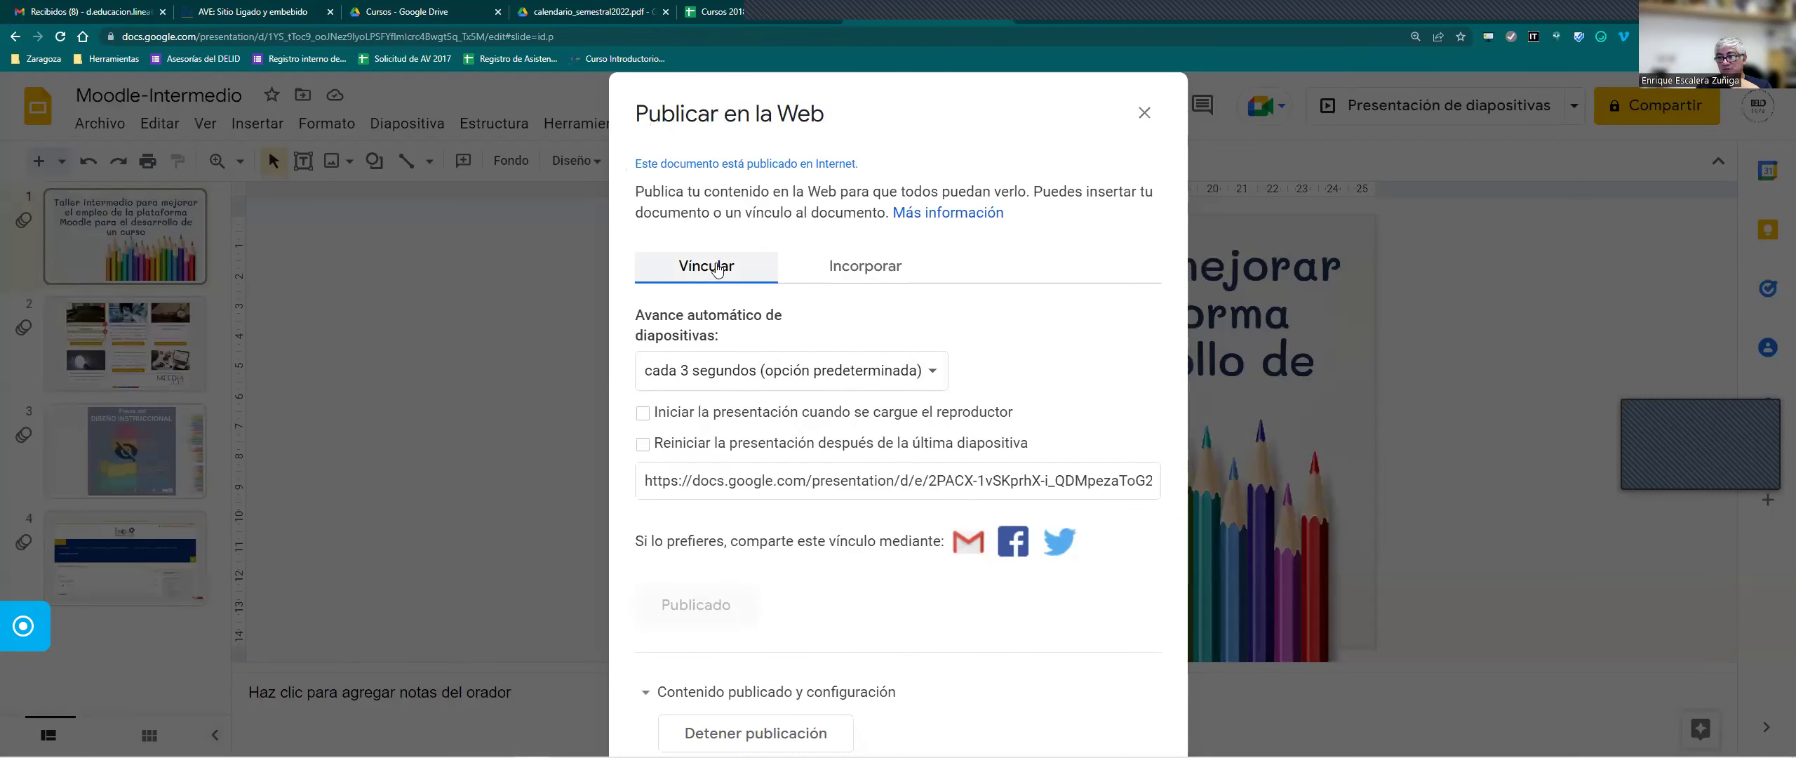
{"action": "left_click", "coordinate": [867, 269]}
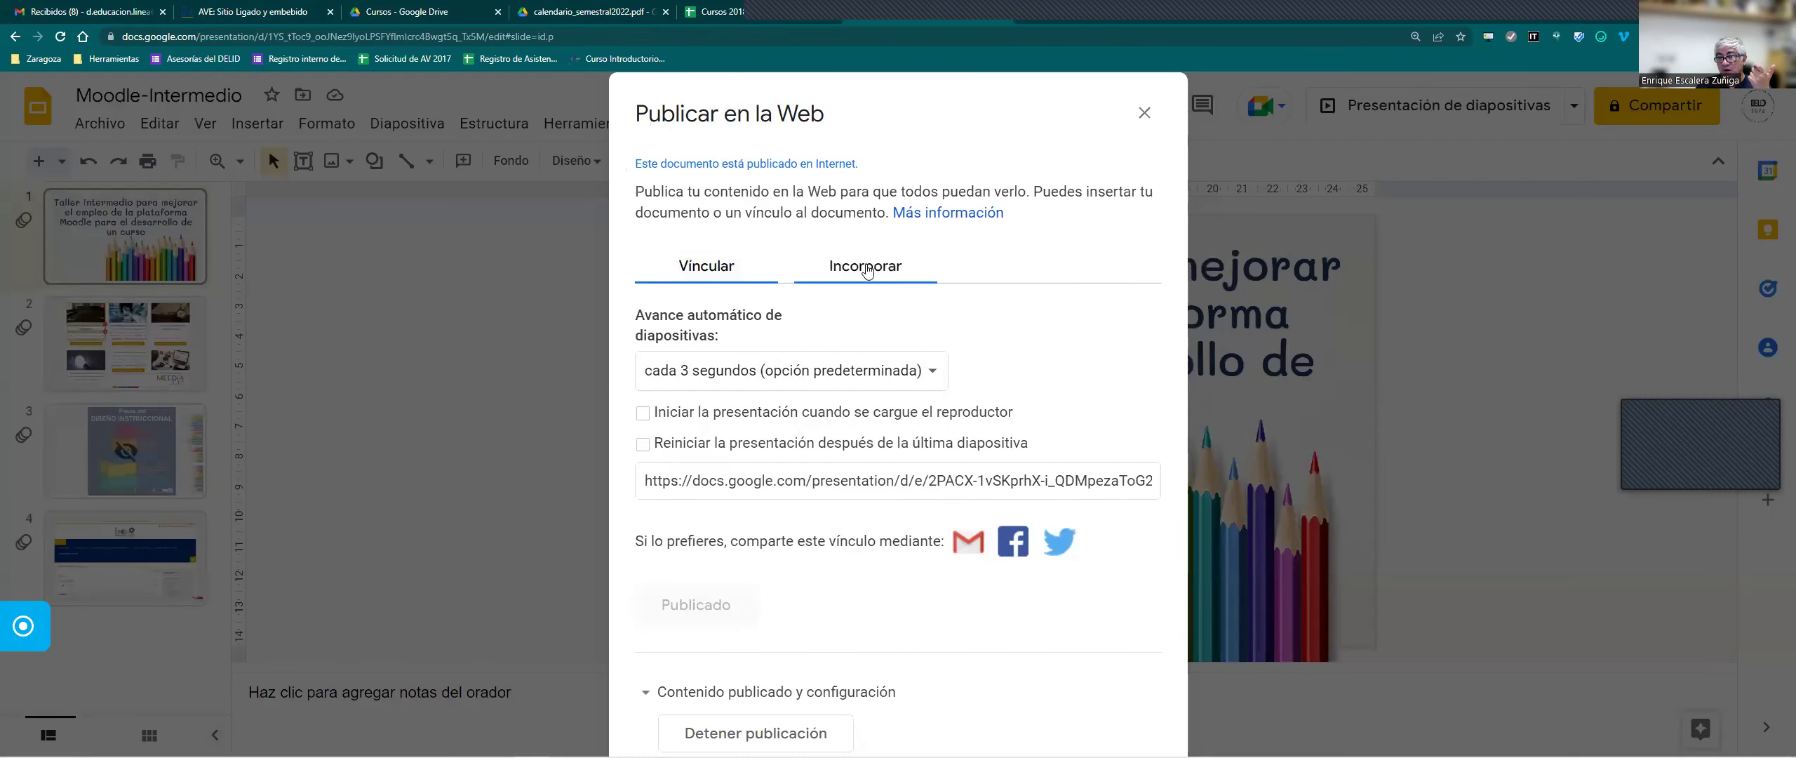
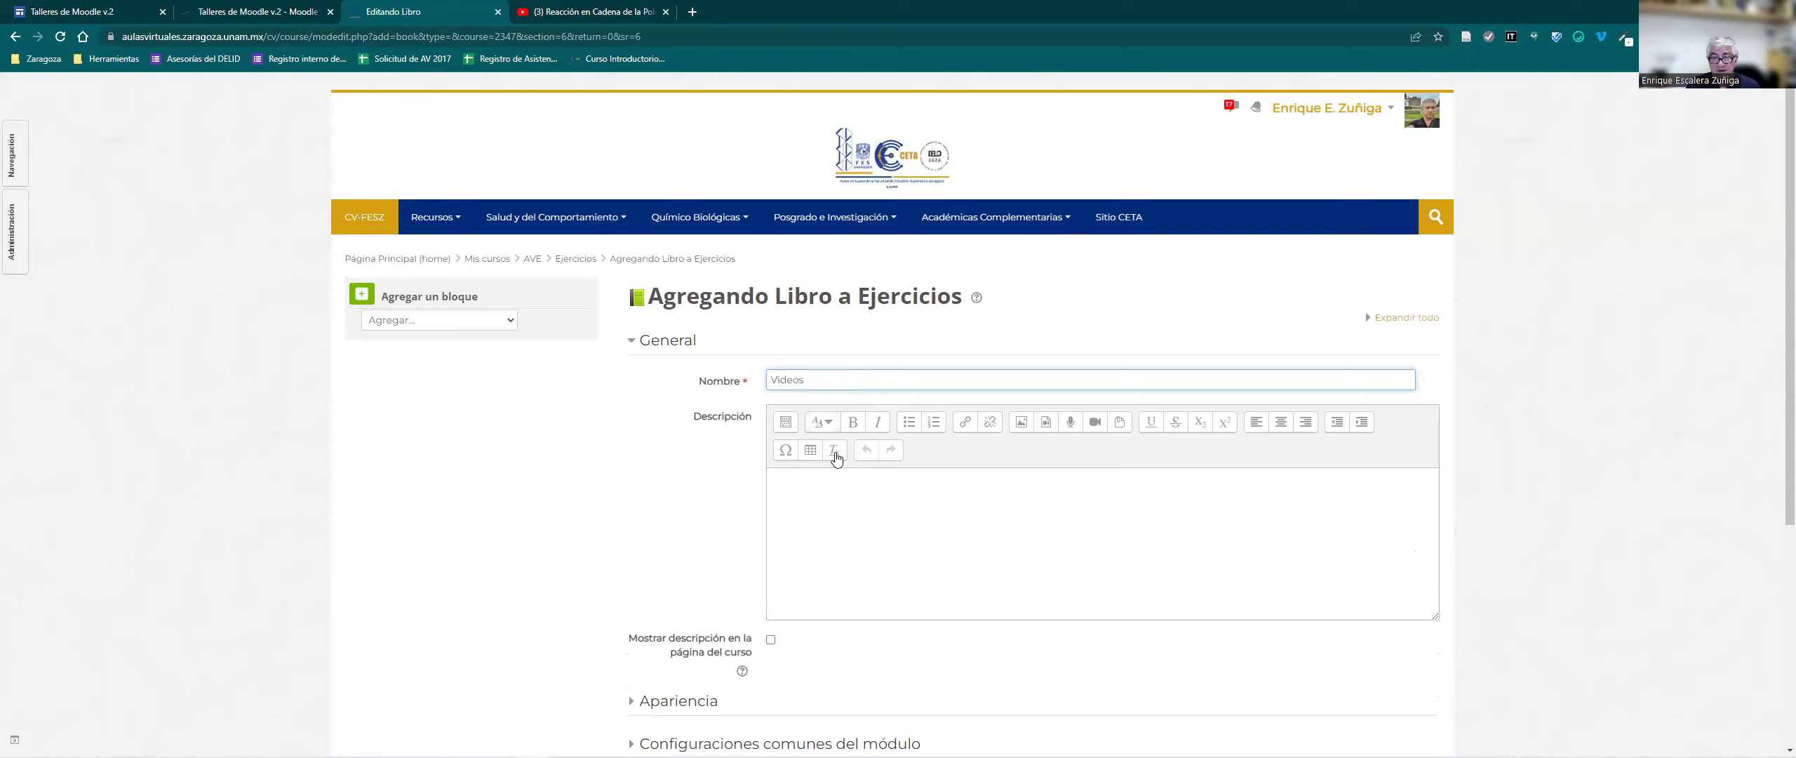
Fill the Videos book's description with arbitrary filler text, then save the book and display it.
{"action": "type", "text": "whriyetkrehujkir"}
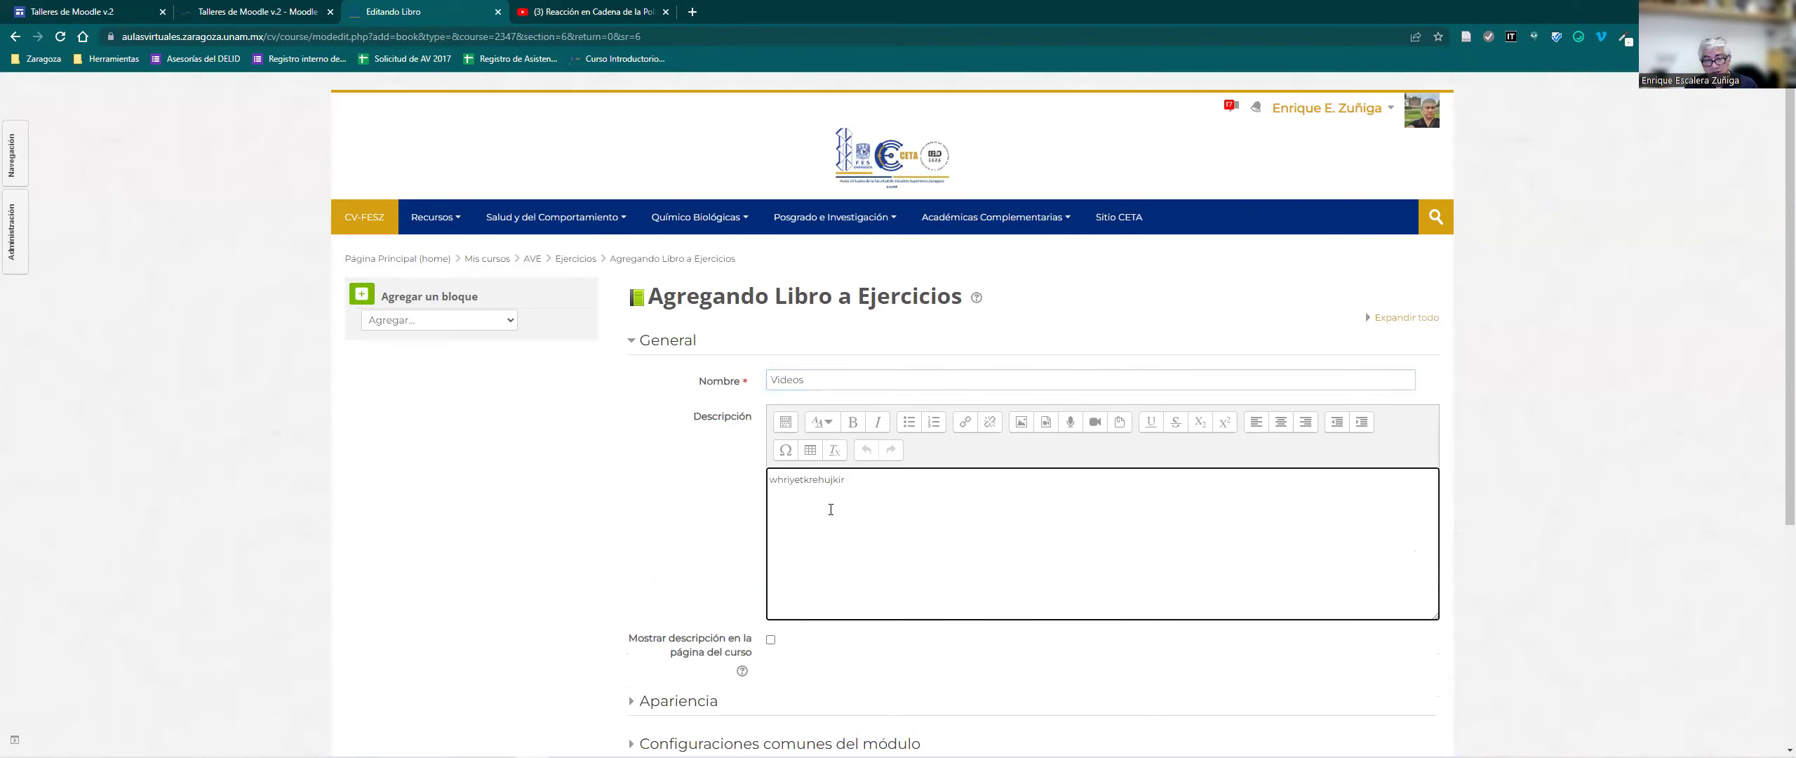
{"action": "scroll", "coordinate": [830, 509], "scroll_direction": "down", "scroll_amount": 5}
{"action": "left_click", "coordinate": [1026, 602]}
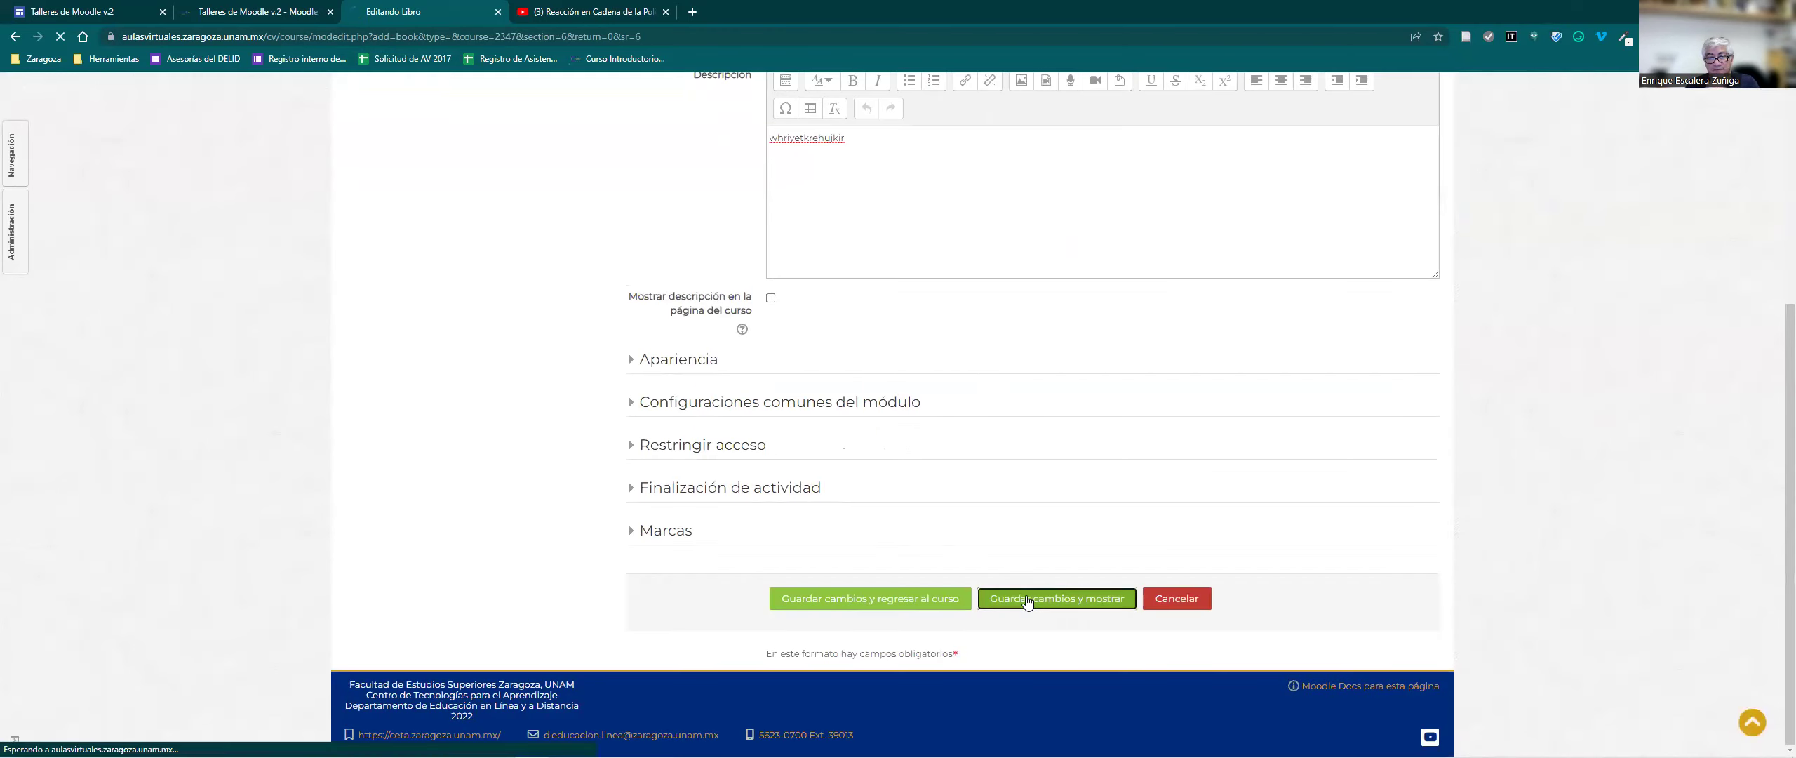
Title the book's first chapter "Video Embebido".
{"action": "left_click", "coordinate": [813, 376]}
{"action": "type", "text": "Vid"}
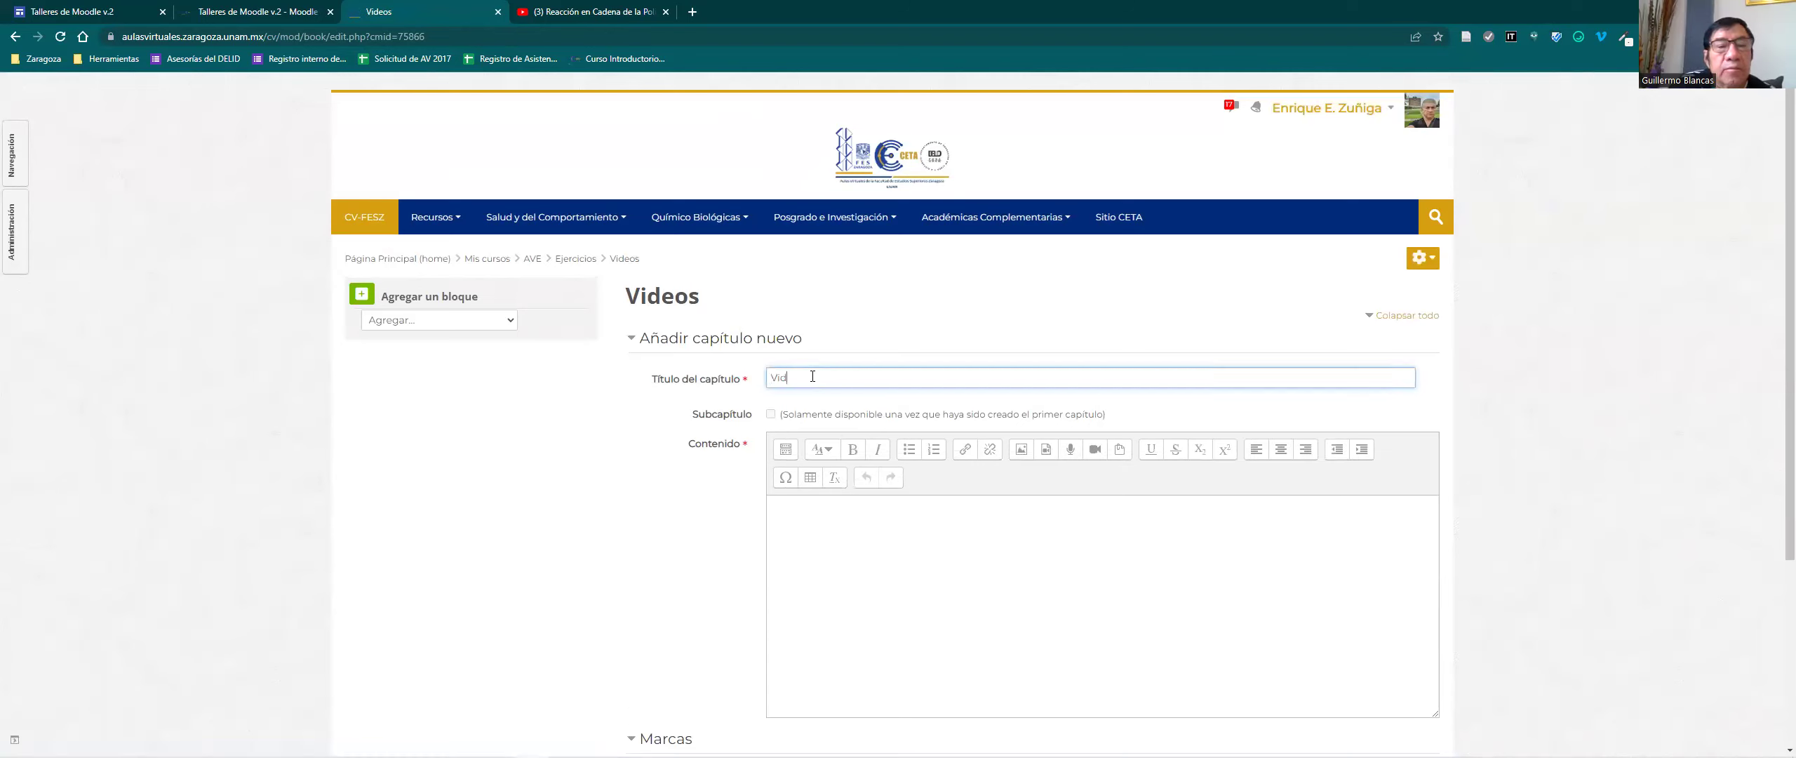
{"action": "type", "text": "eo Embebido"}
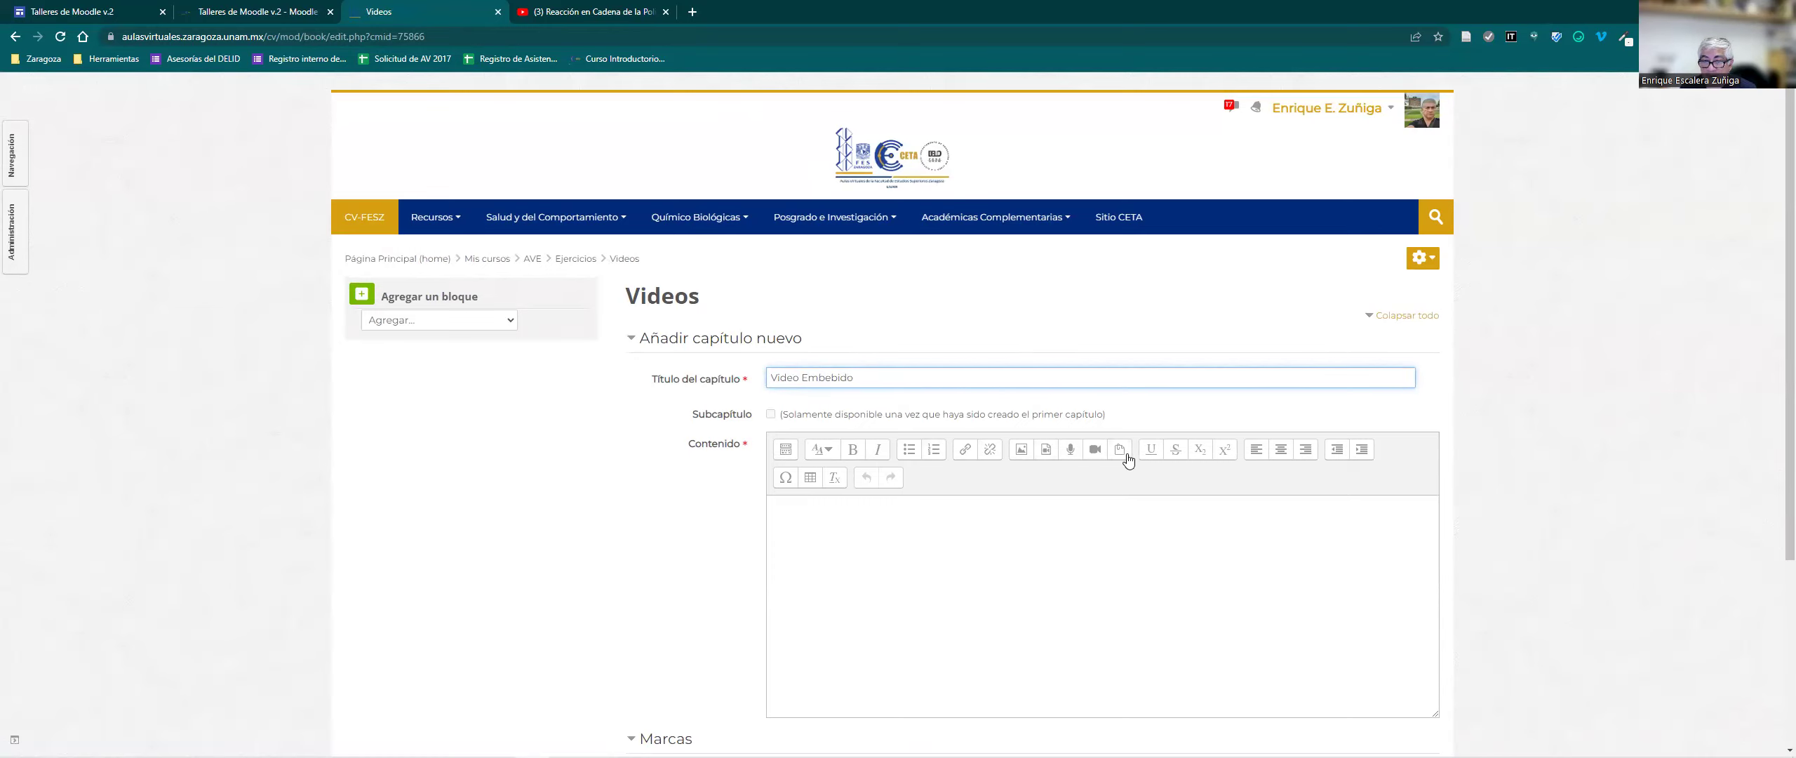
Replace the chapter content's HTML source with the 560 by 315 YouTube iframe code for the PCR video and save the chapter.
{"action": "scroll", "coordinate": [1126, 456], "scroll_direction": "down", "scroll_amount": 2}
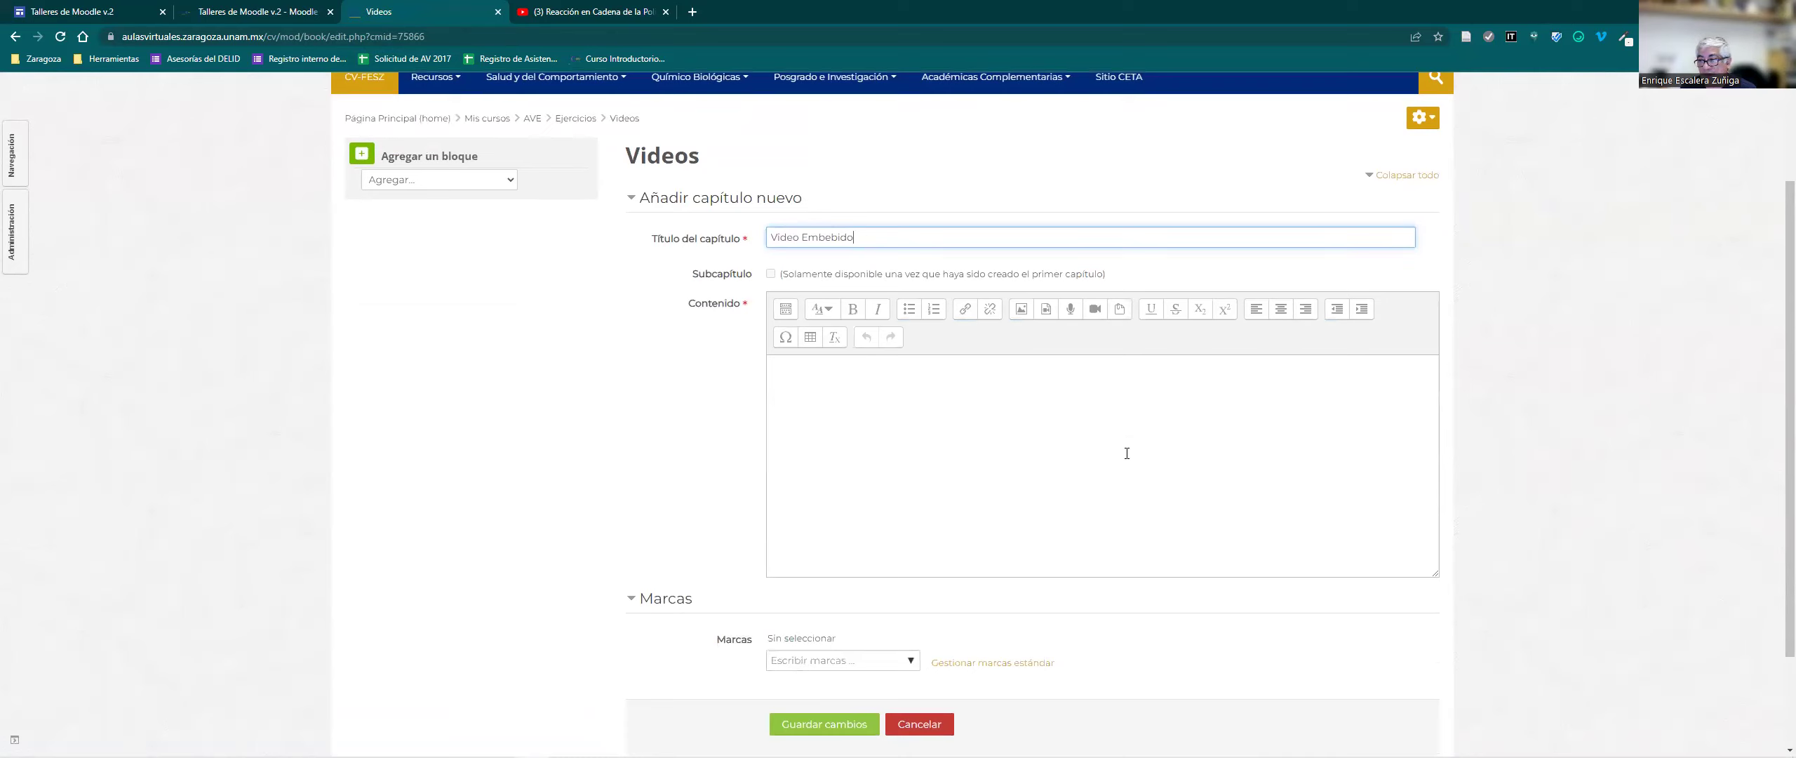
{"action": "left_click", "coordinate": [787, 316]}
{"action": "left_click", "coordinate": [842, 365]}
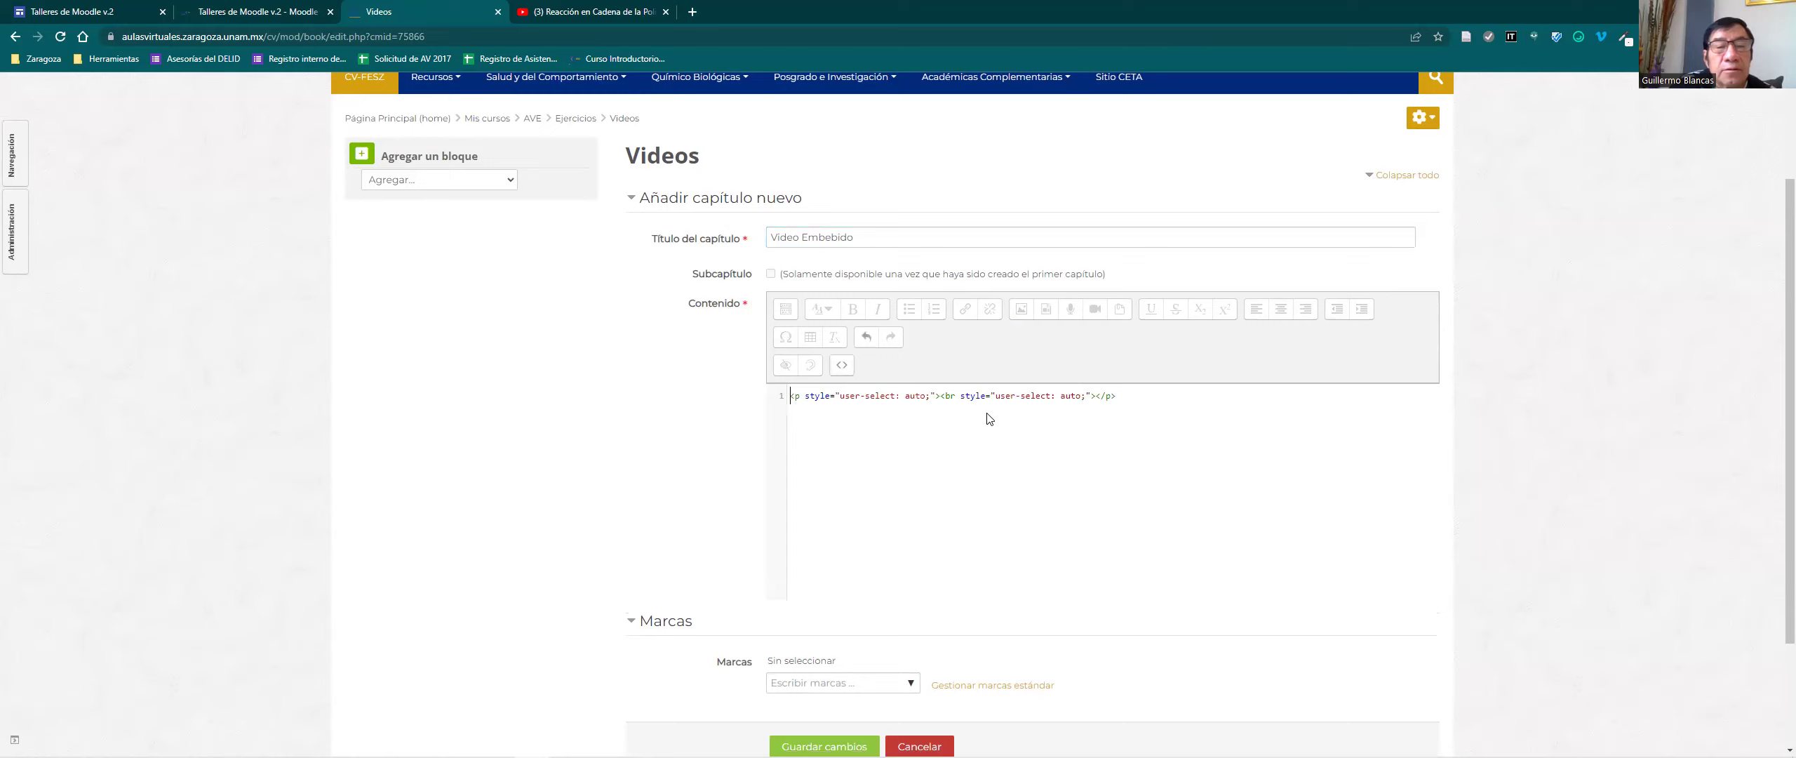
{"action": "left_click_drag", "start_coordinate": [1165, 402], "coordinate": [700, 406]}
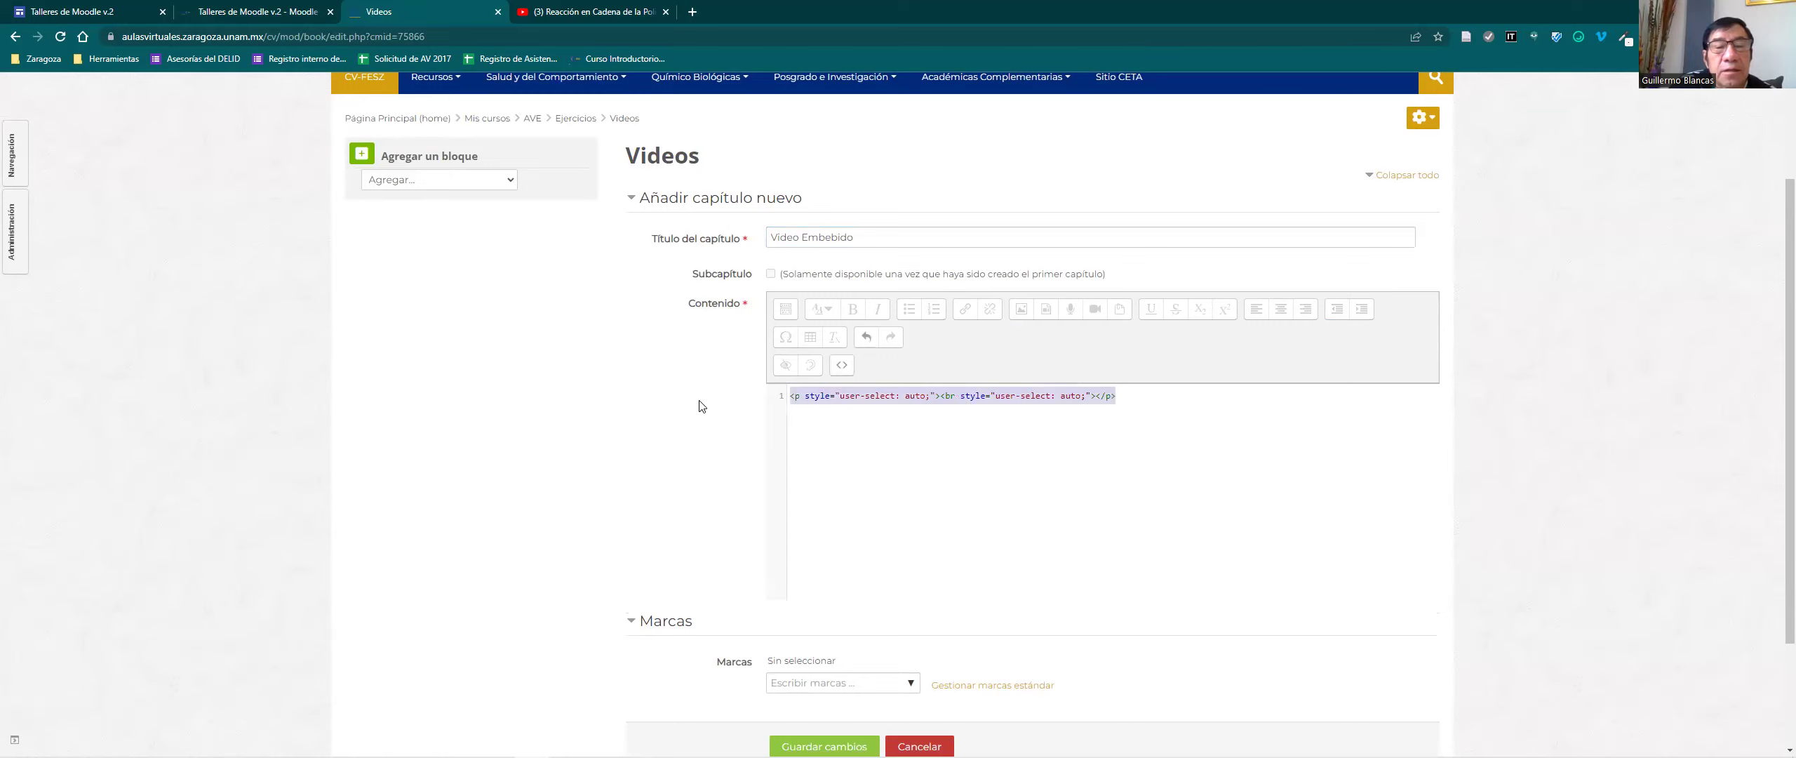
{"action": "type", "text": "<iframe width=\"560\" height=\"315\" src=\"https://www.youtube.com/embed/mslMRgxbdOA\" title=\"YouTube video player\" frameborder=\"0\" allow=\"accelerometer; autoplay; clipboard-write; encrypted-media; gyroscope; picture-in-picture\" allowfullscreen></iframe>"}
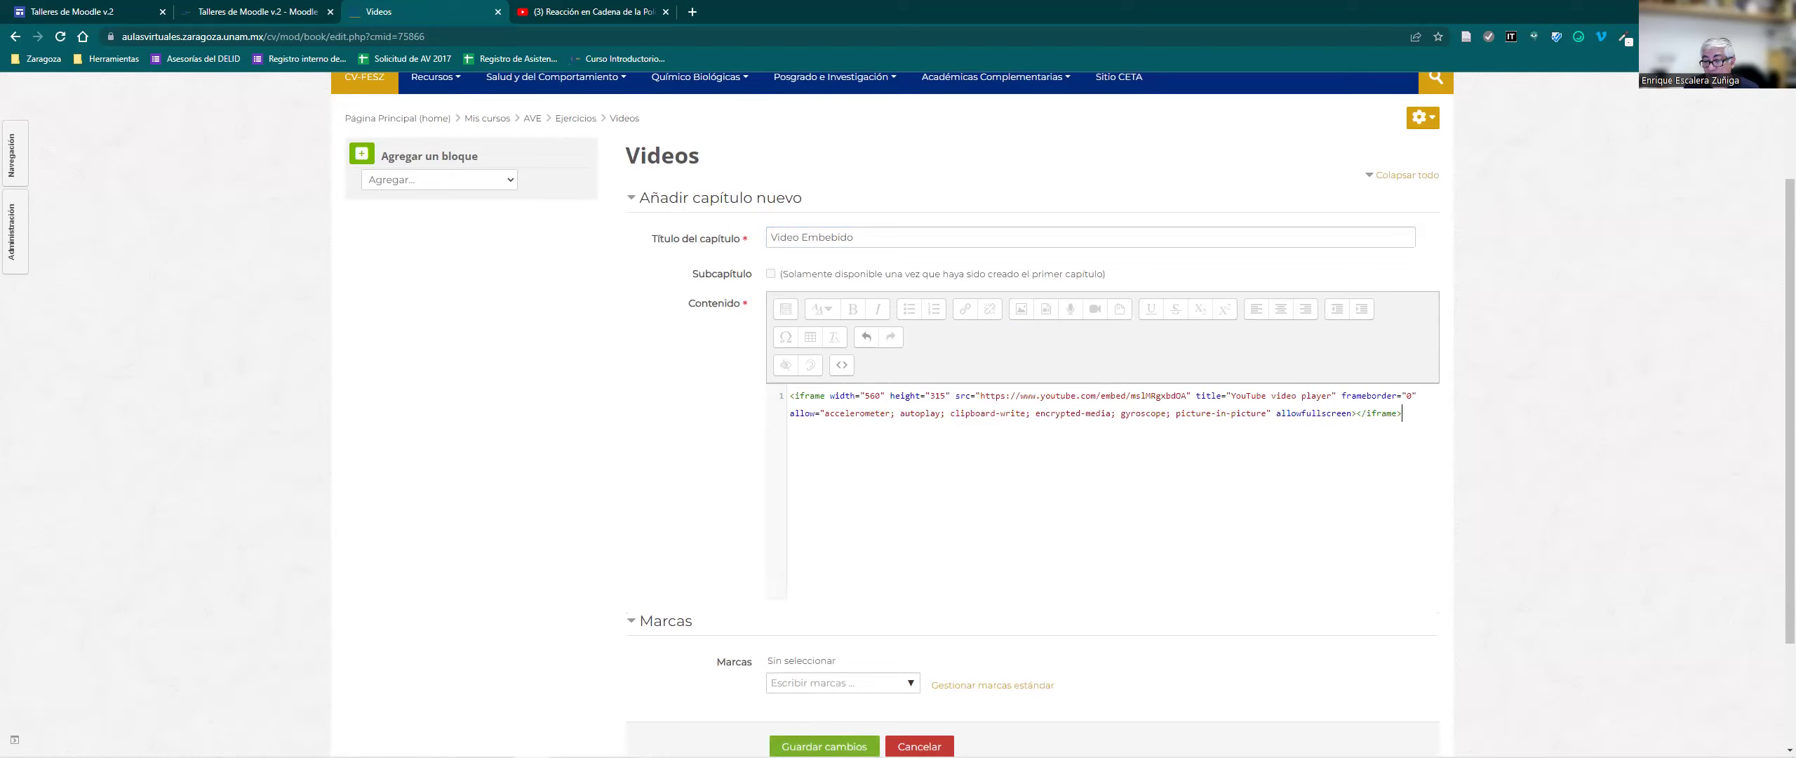
{"action": "left_click", "coordinate": [824, 746]}
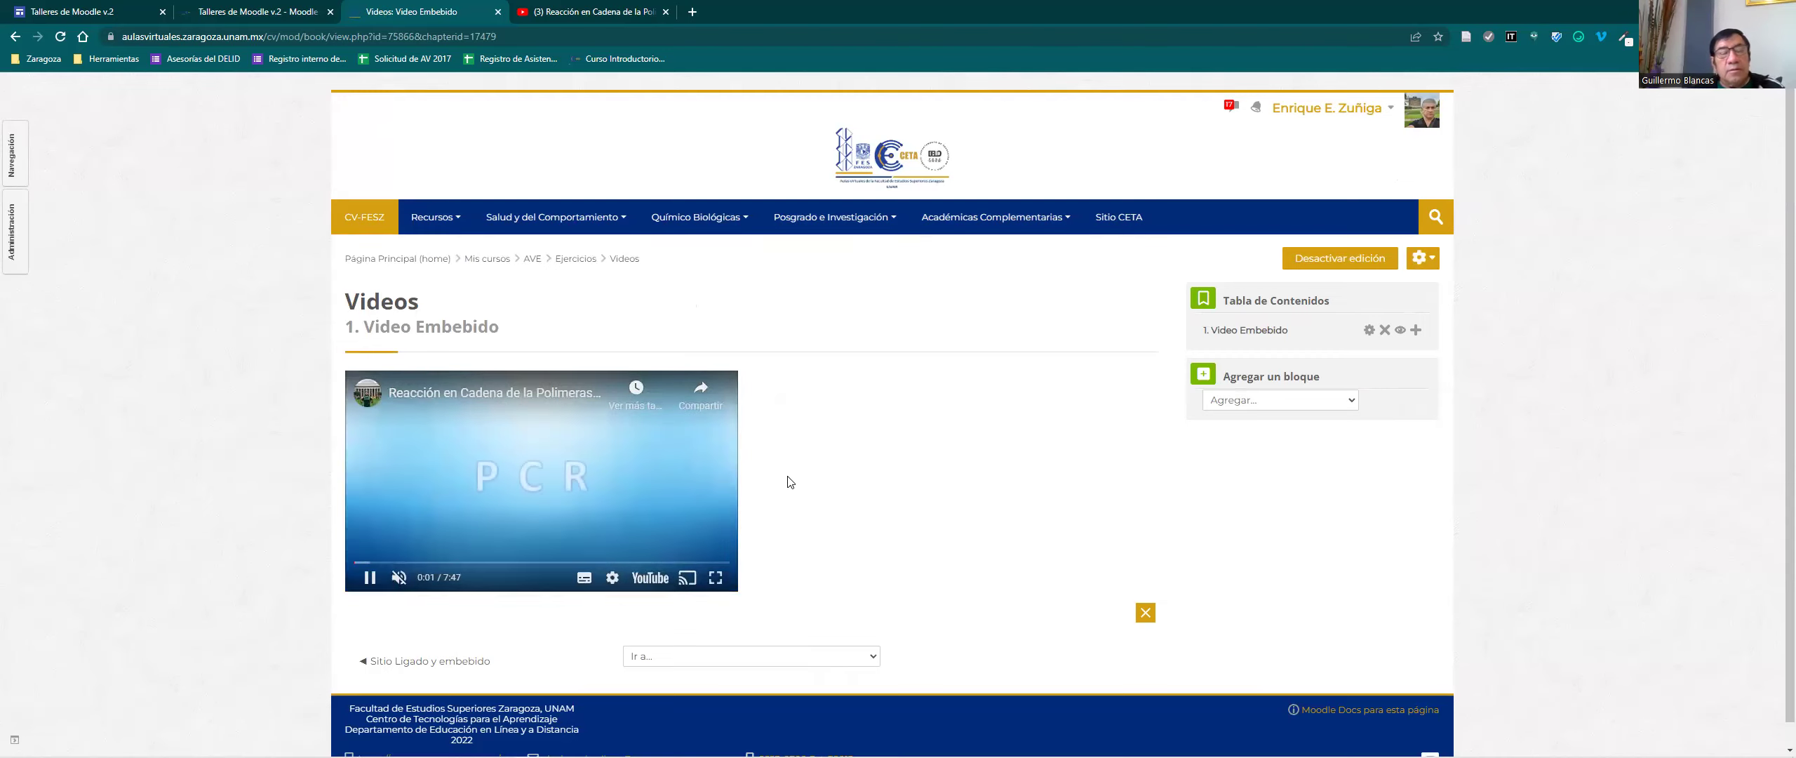
Test the embedded PCR video's sound by unmuting and muting it, then pause playback and dismiss the suggested videos.
{"action": "left_click", "coordinate": [400, 577]}
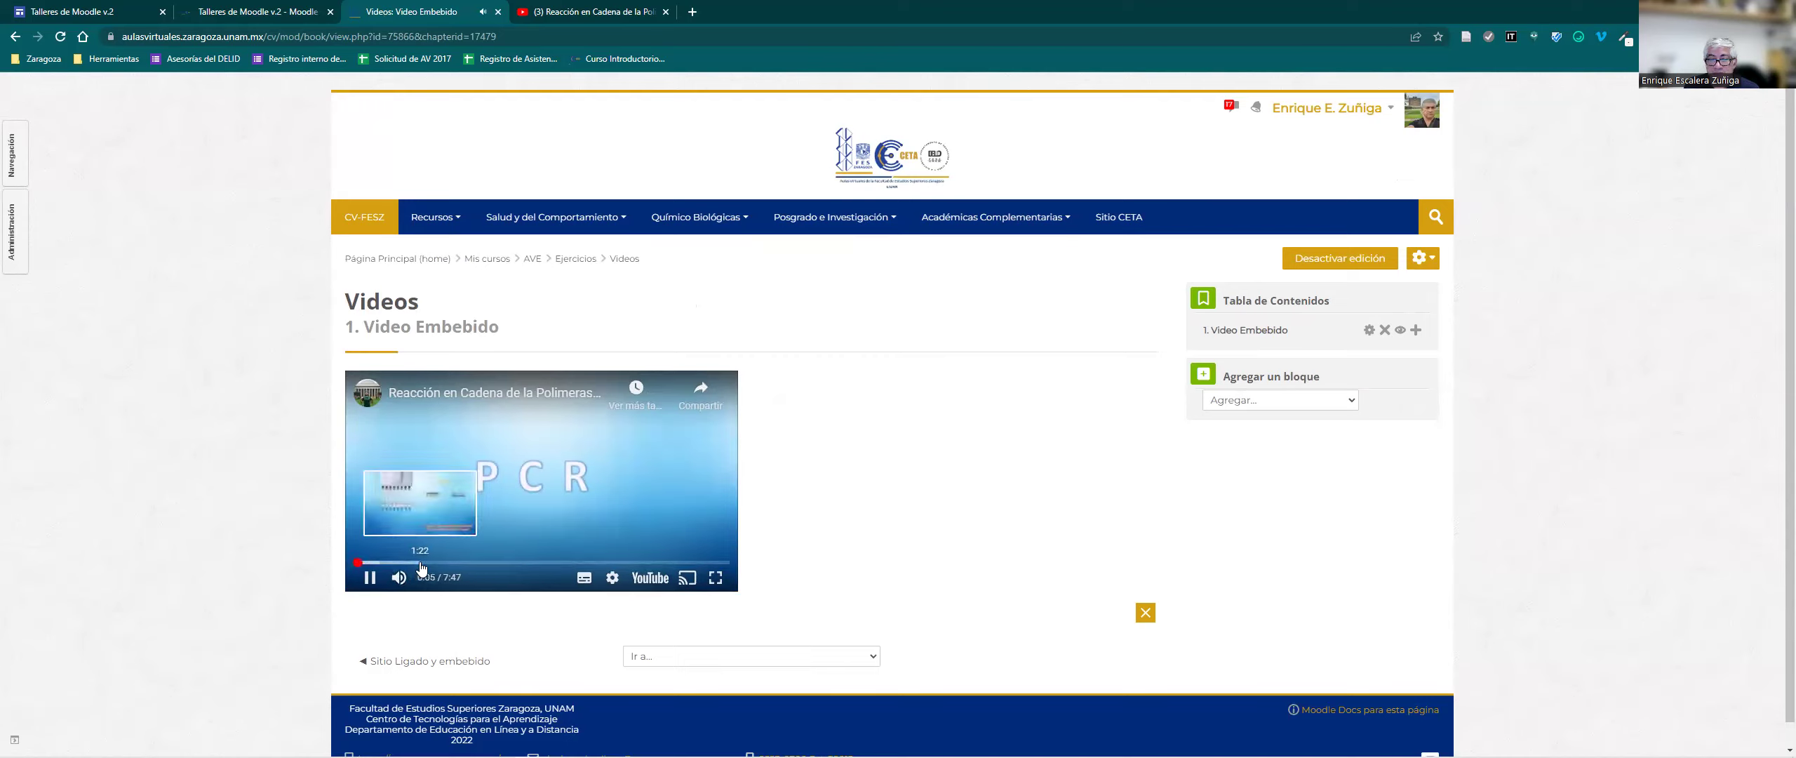
{"action": "left_click", "coordinate": [398, 577]}
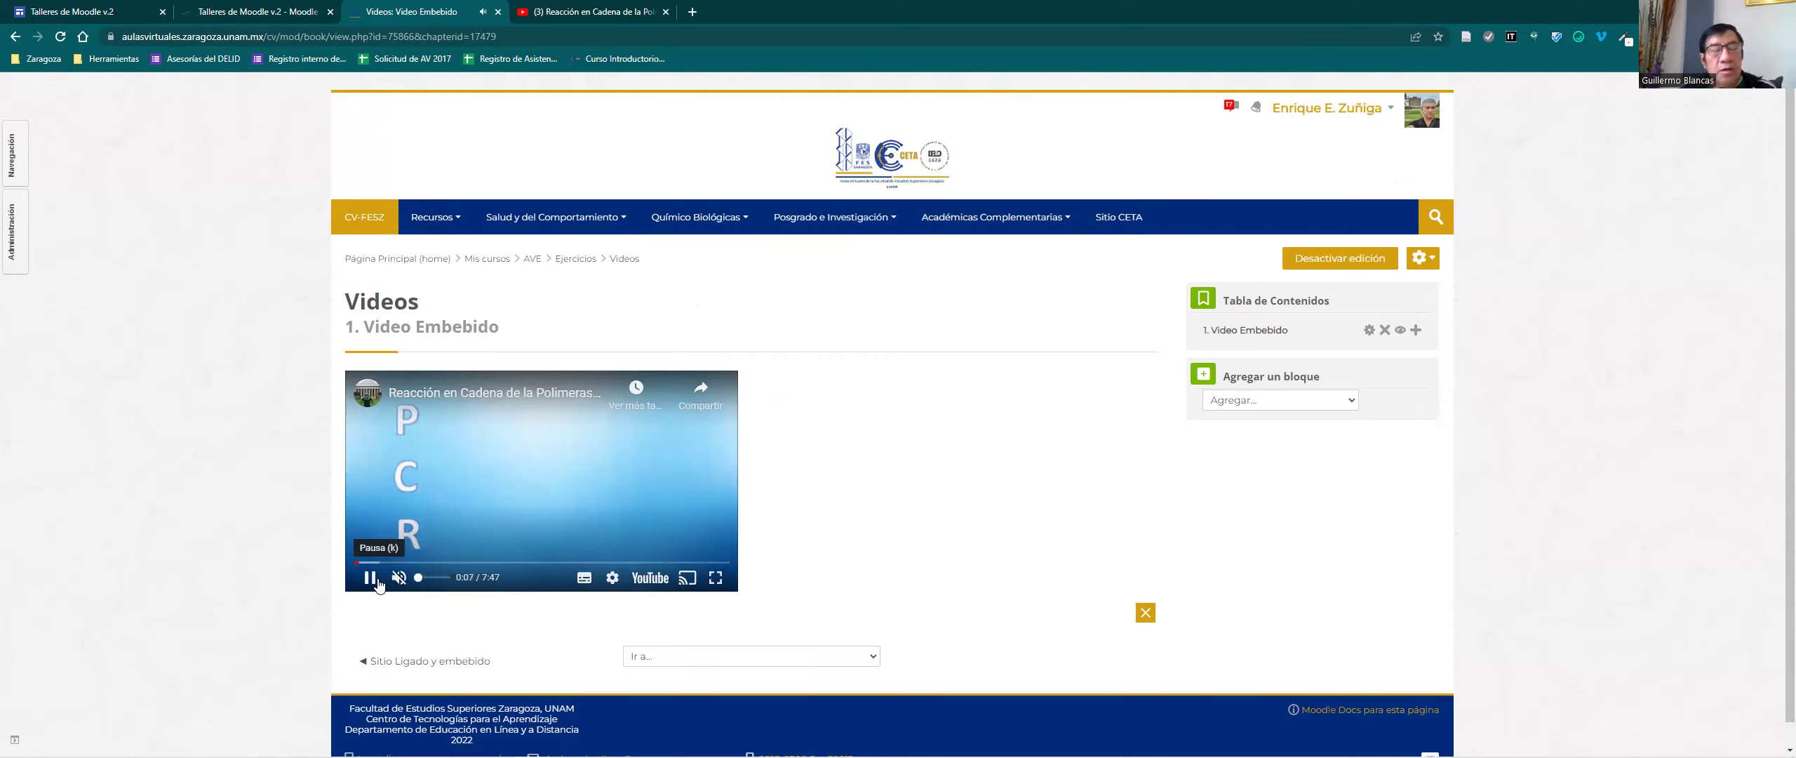
{"action": "left_click", "coordinate": [376, 581]}
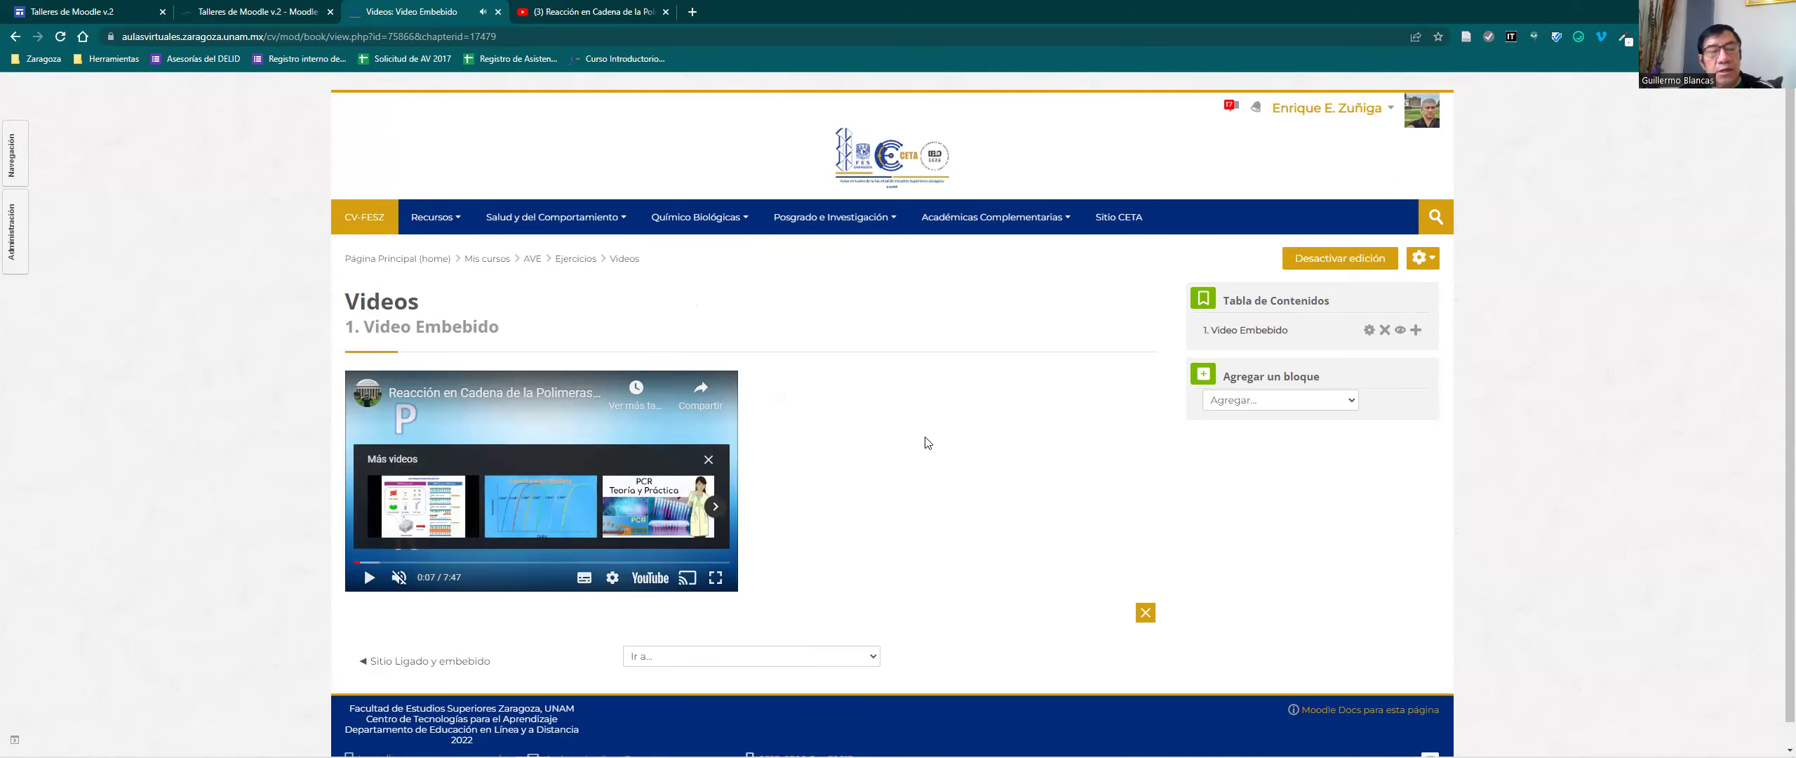
{"action": "left_click", "coordinate": [707, 460]}
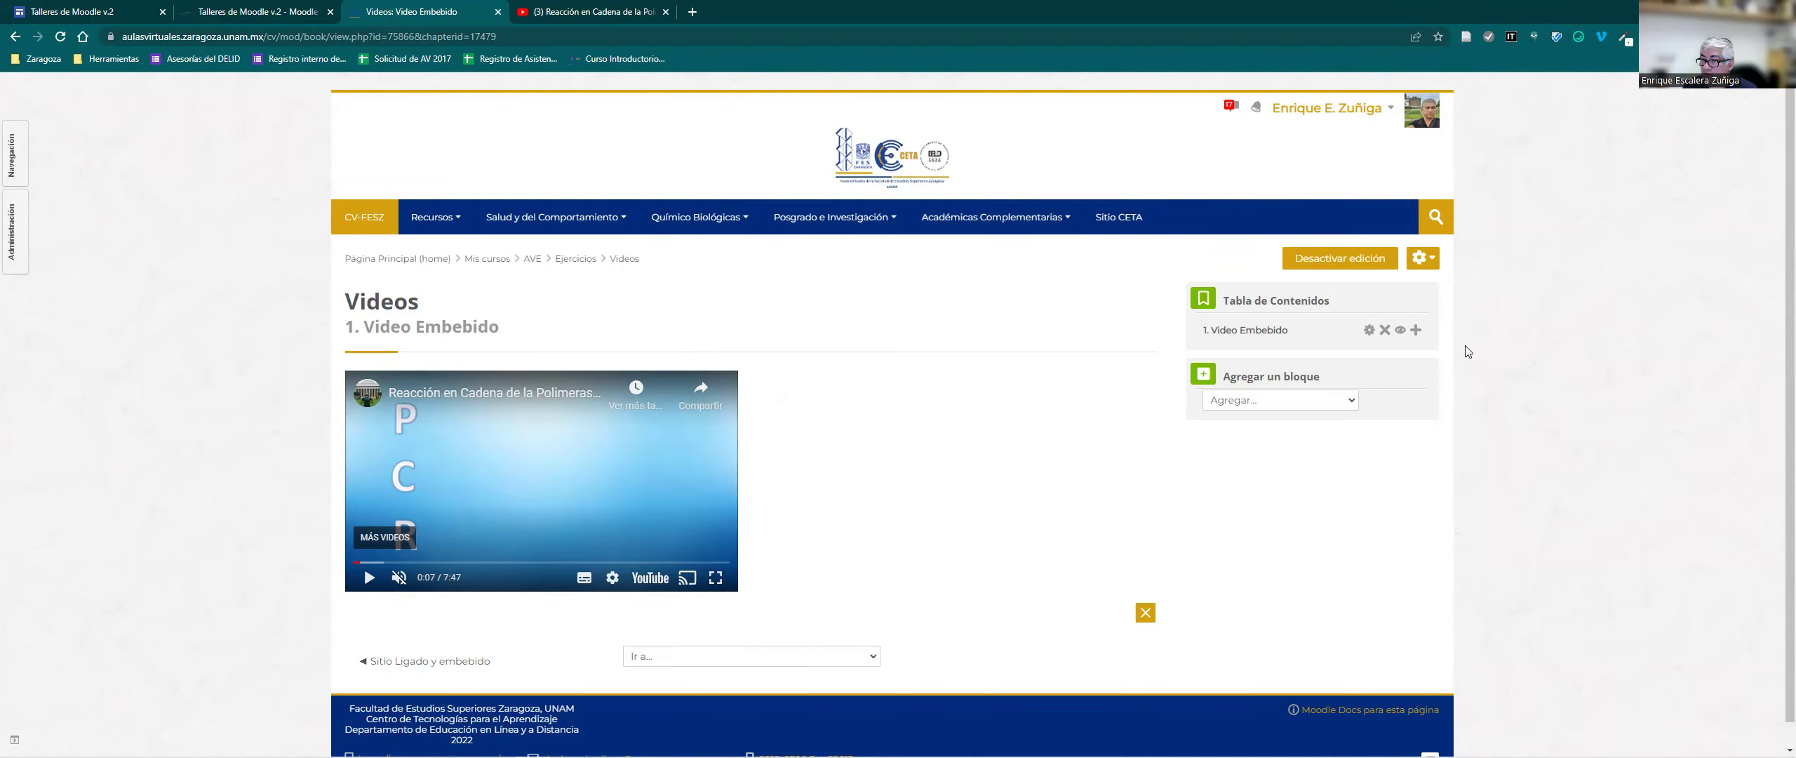
Add a new chapter after Video Embebido and title it "Lista de reproducción".
{"action": "left_click", "coordinate": [1414, 330]}
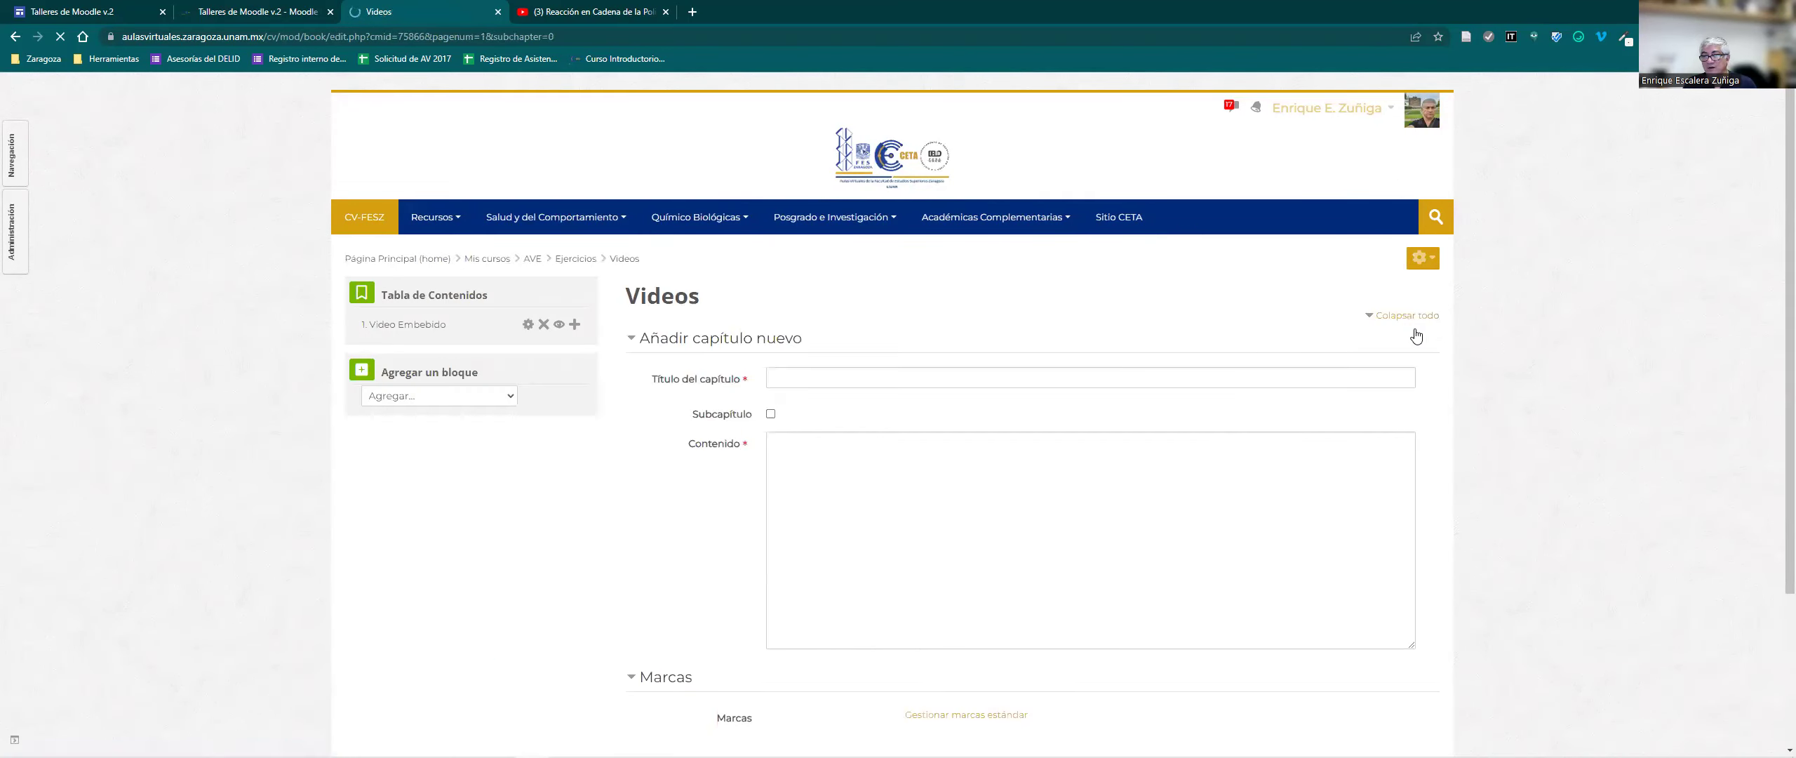
{"action": "left_click", "coordinate": [1116, 371]}
{"action": "type", "text": "L"}
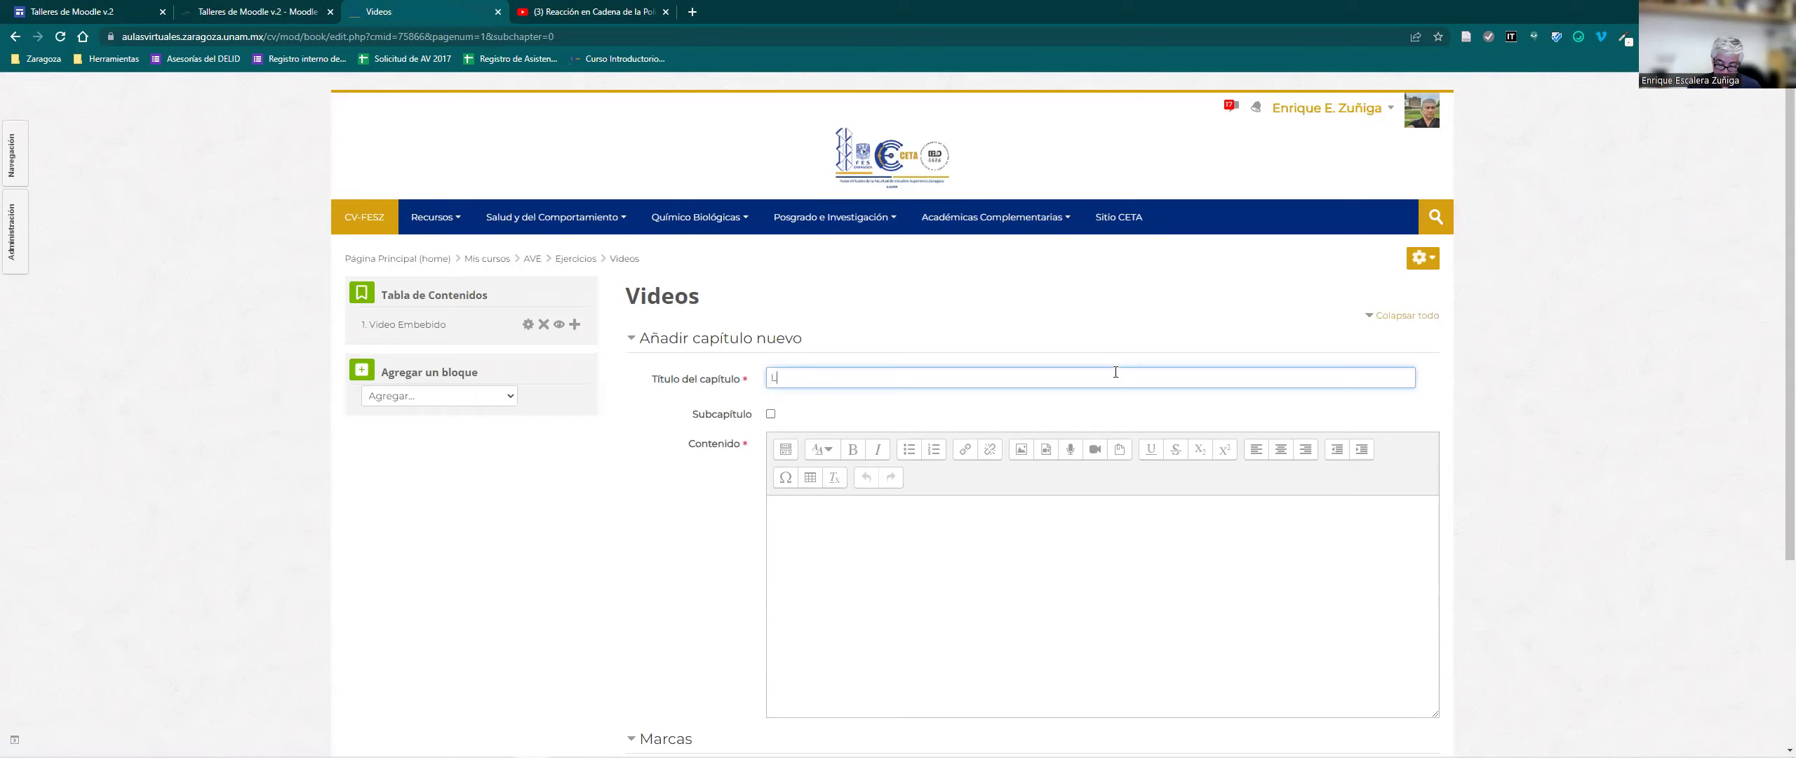
{"action": "type", "text": "ista"}
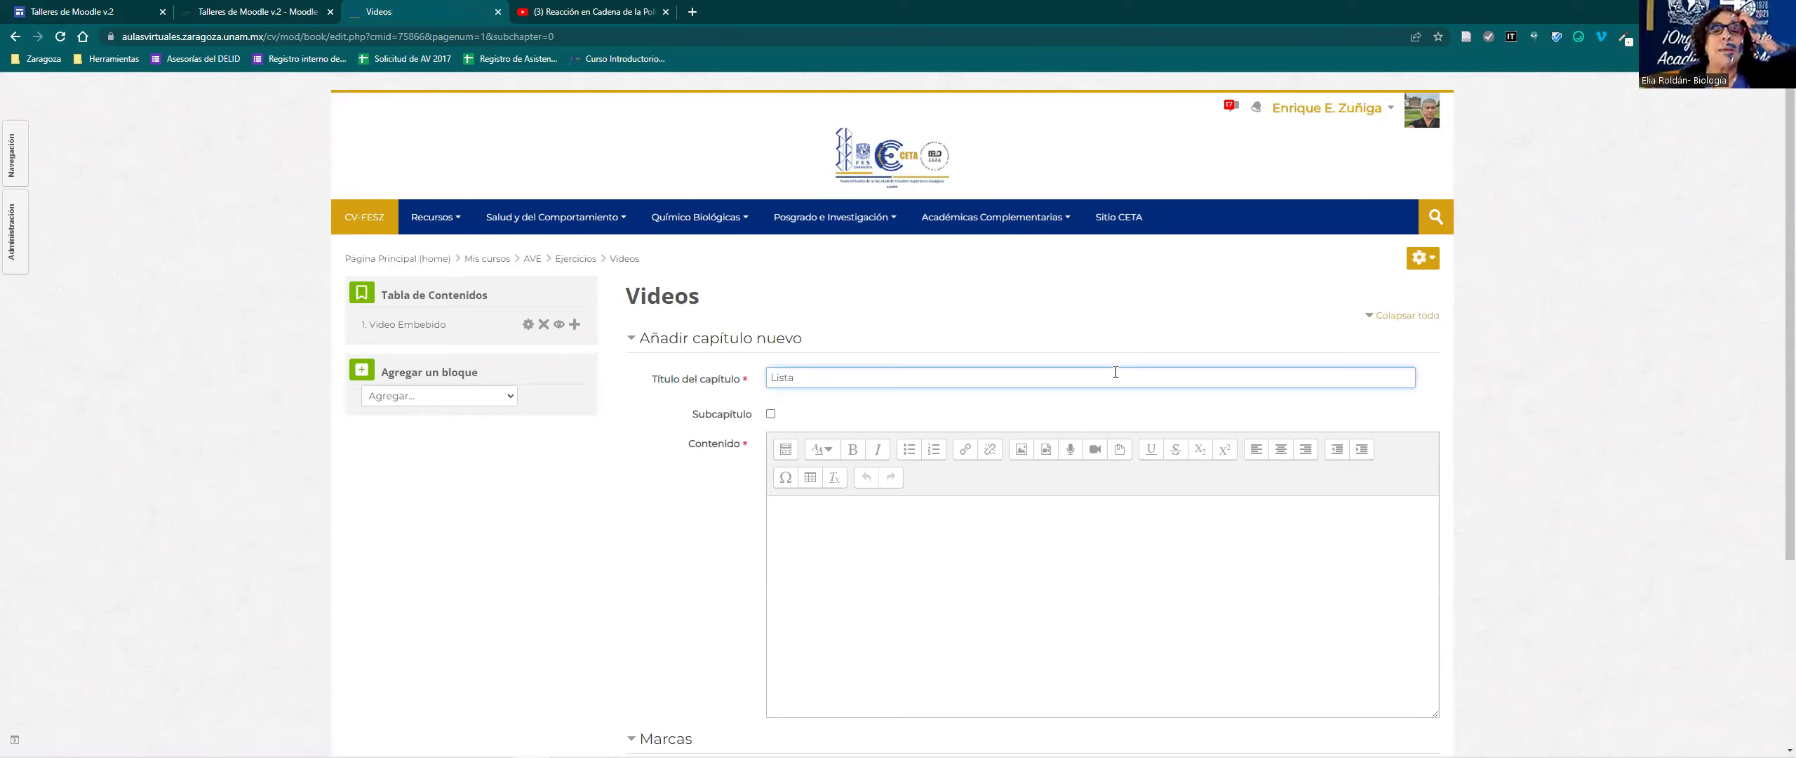
{"action": "type", "text": " de reproduc"}
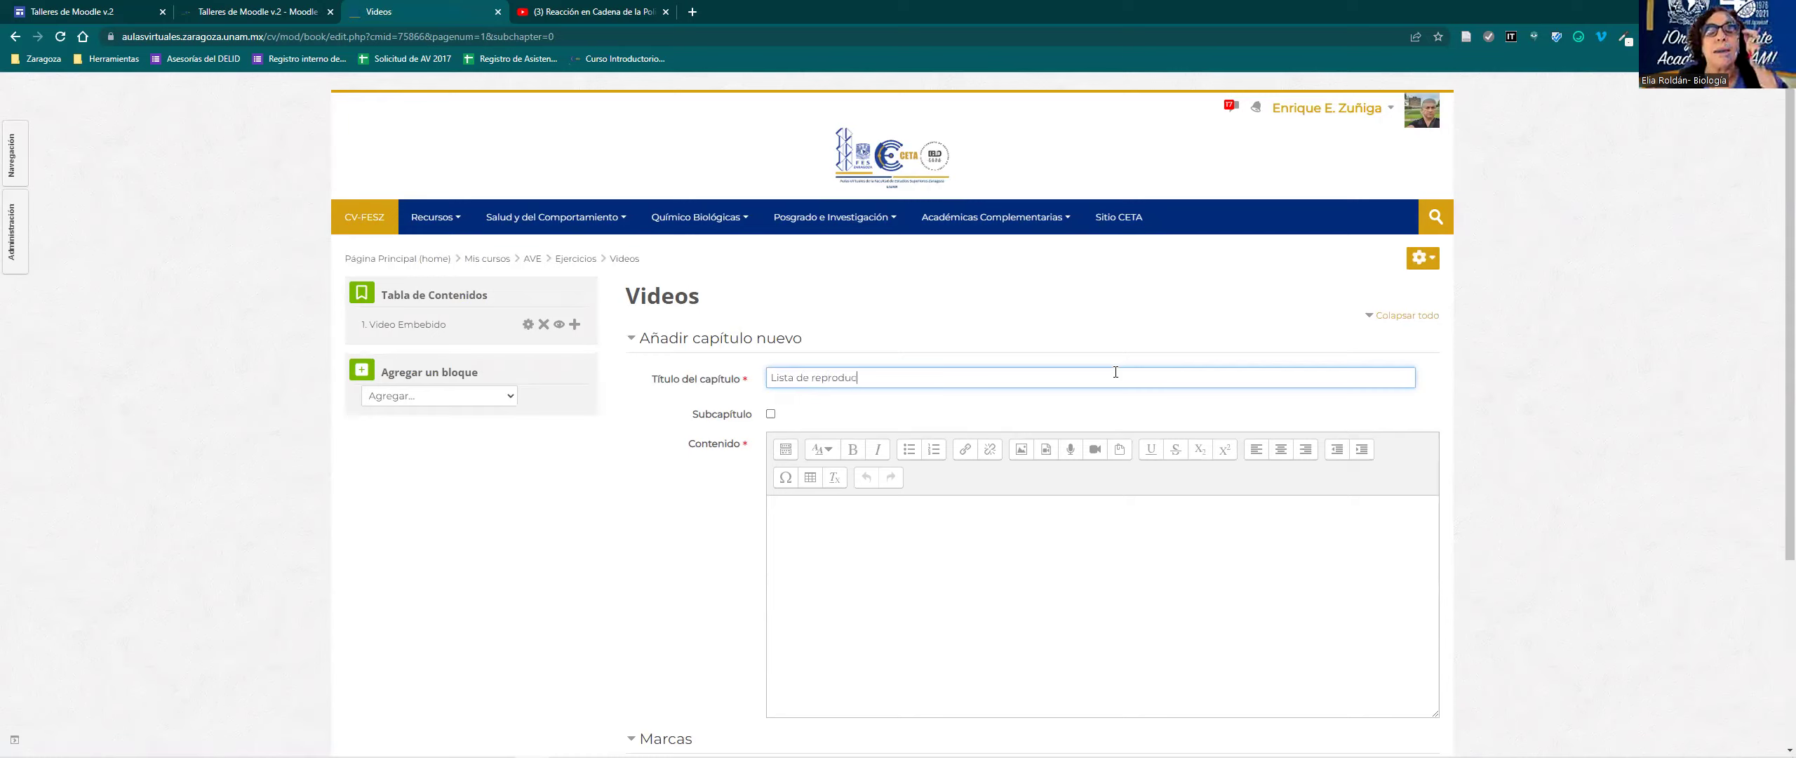
{"action": "type", "text": "ción"}
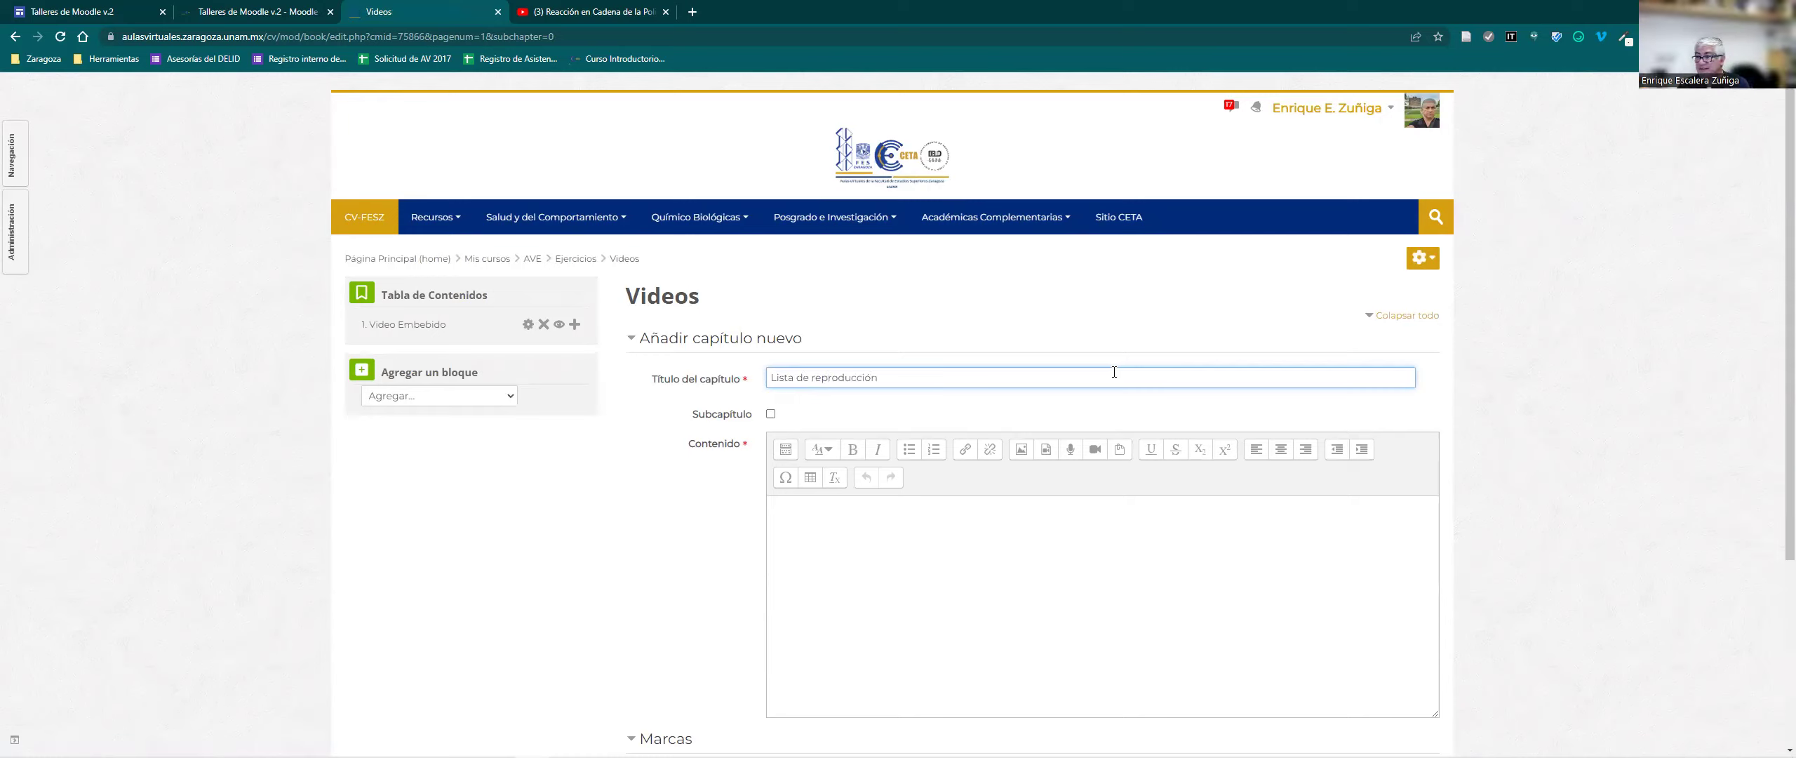
{"action": "scroll", "coordinate": [1081, 475], "scroll_direction": "down", "scroll_amount": 4}
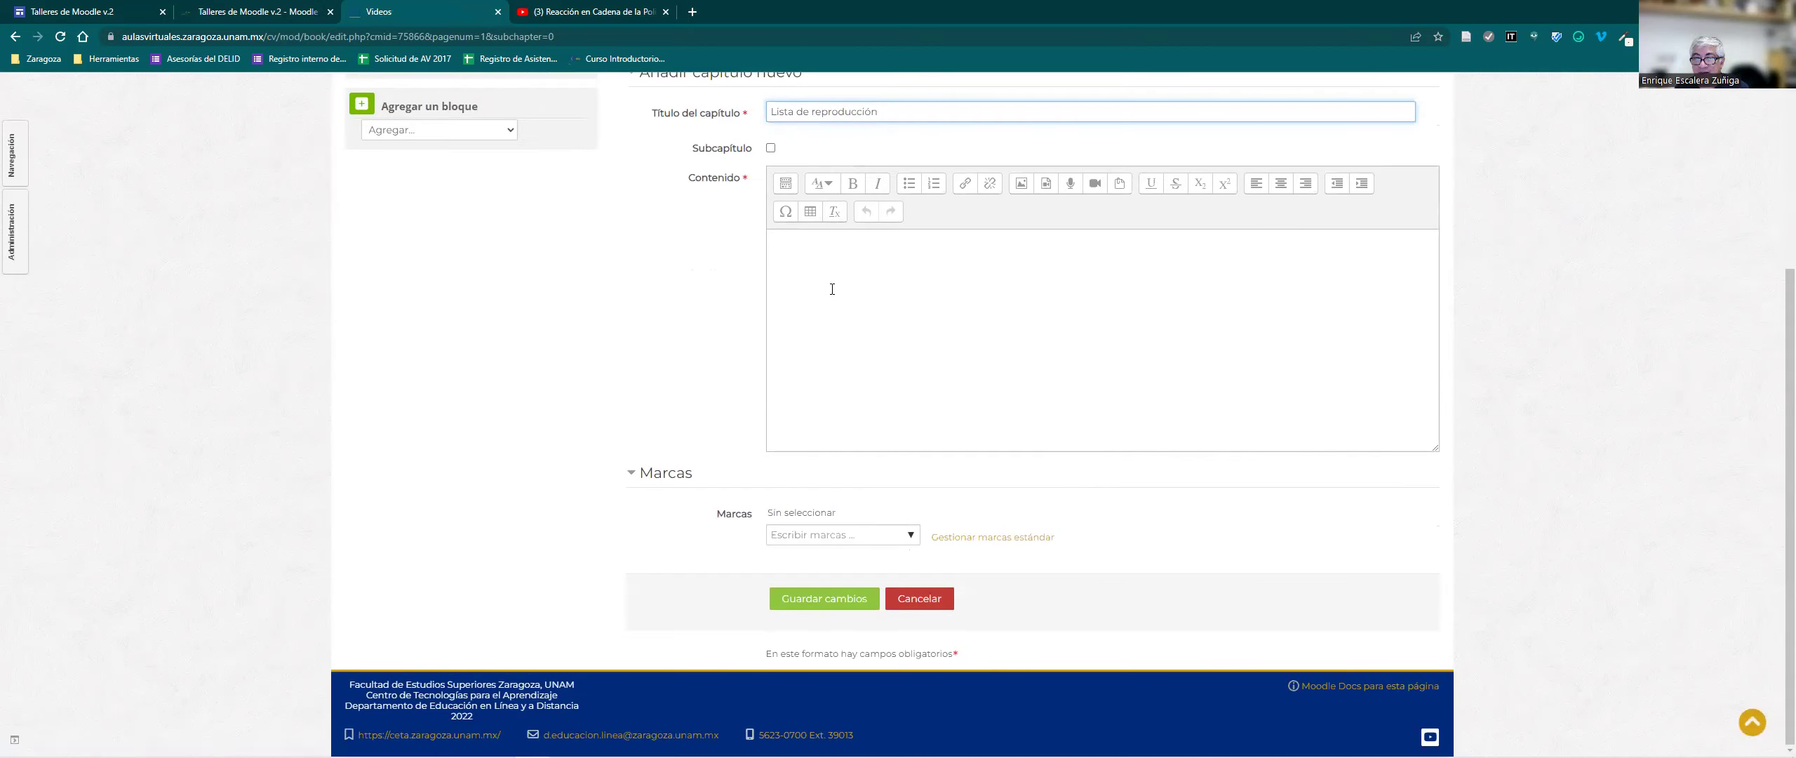
{"action": "left_click", "coordinate": [998, 493]}
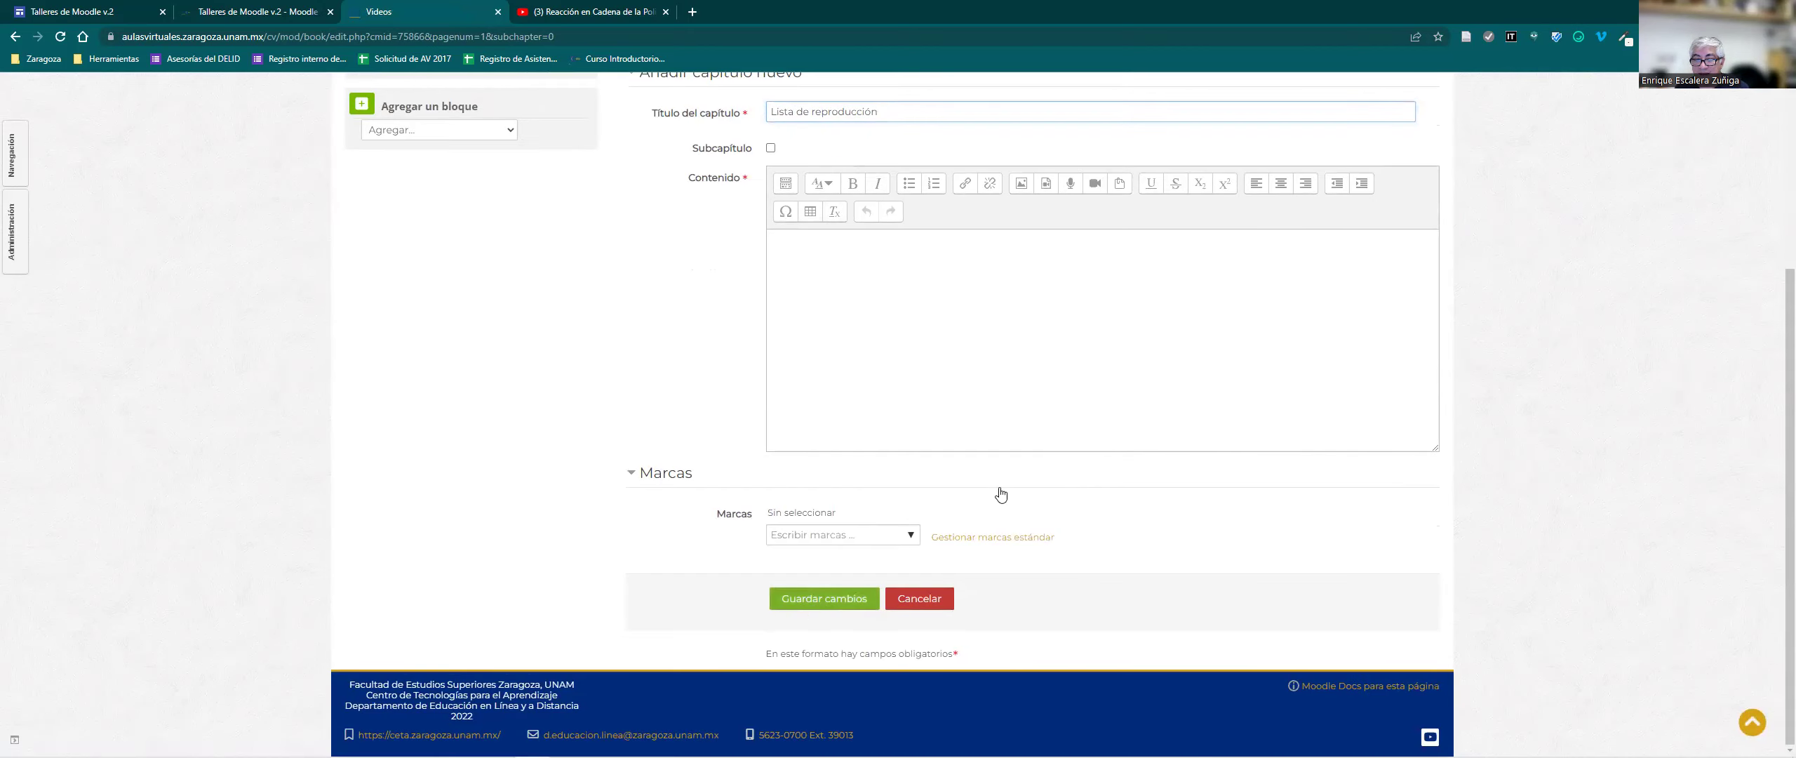
{"action": "left_click", "coordinate": [1064, 433]}
{"action": "scroll", "coordinate": [1003, 414], "scroll_direction": "up", "scroll_amount": 2}
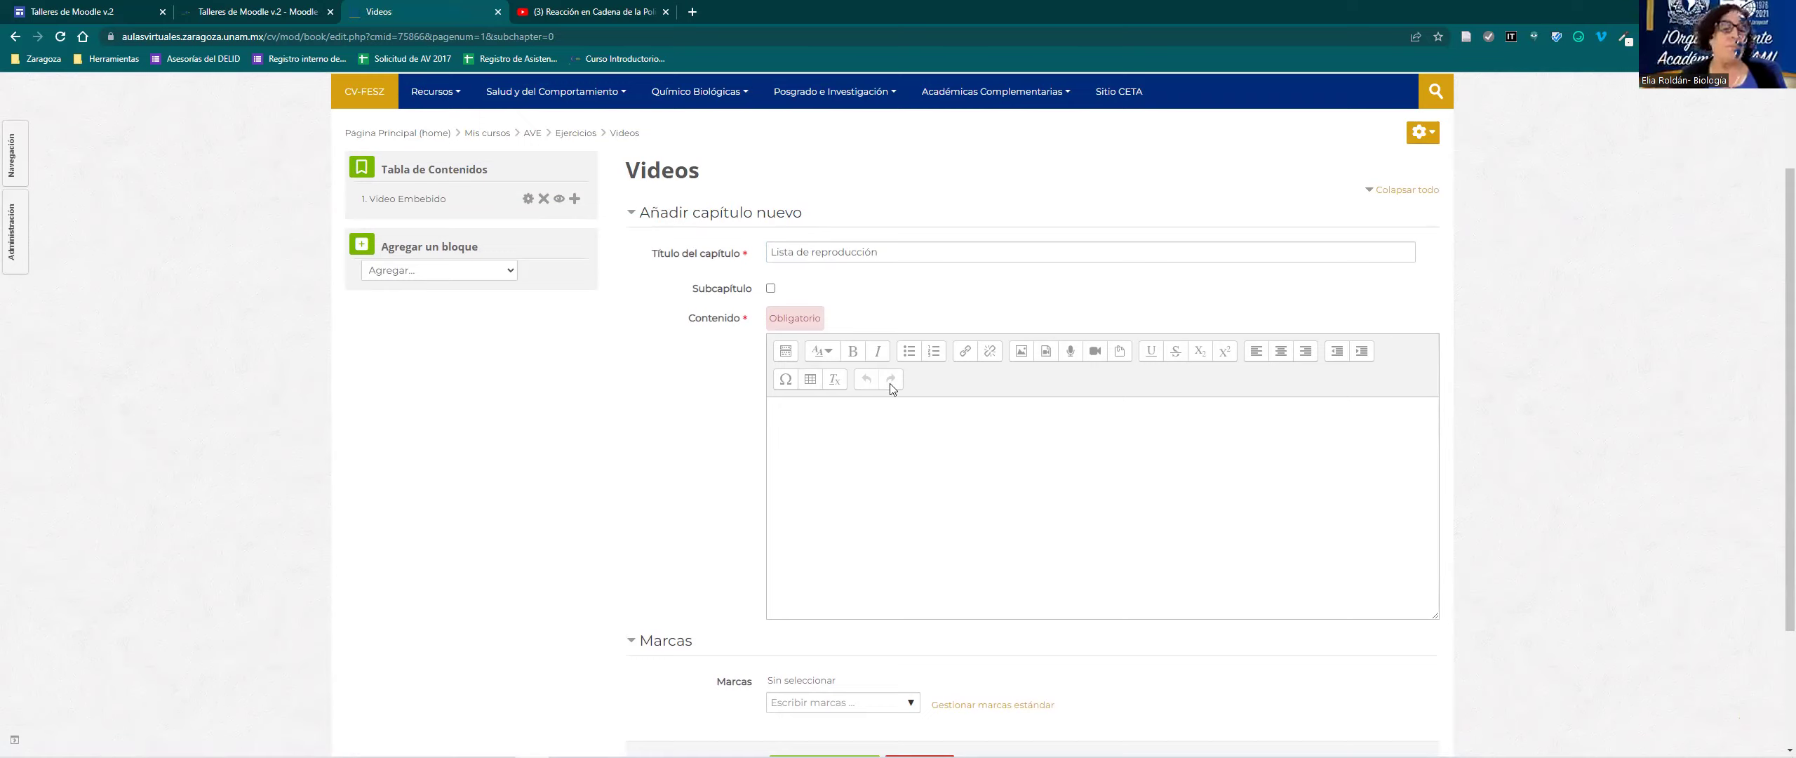
Switch to YouTube, reopen the PCR video's embedding dialog from its share options, and copy the iframe code.
{"action": "left_click", "coordinate": [599, 19]}
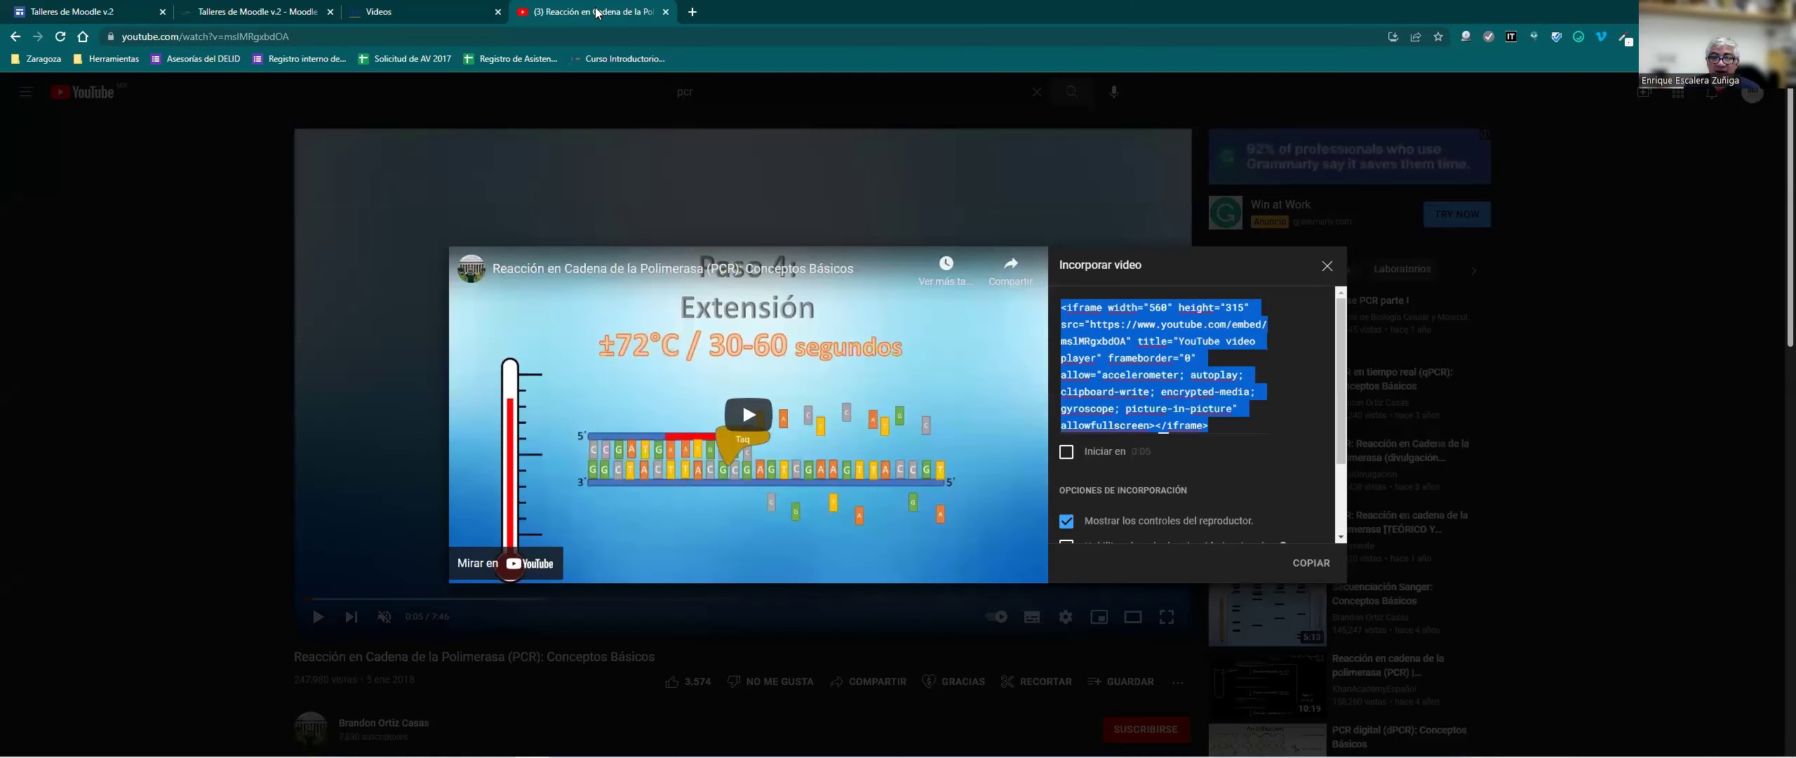
{"action": "left_click", "coordinate": [1326, 265]}
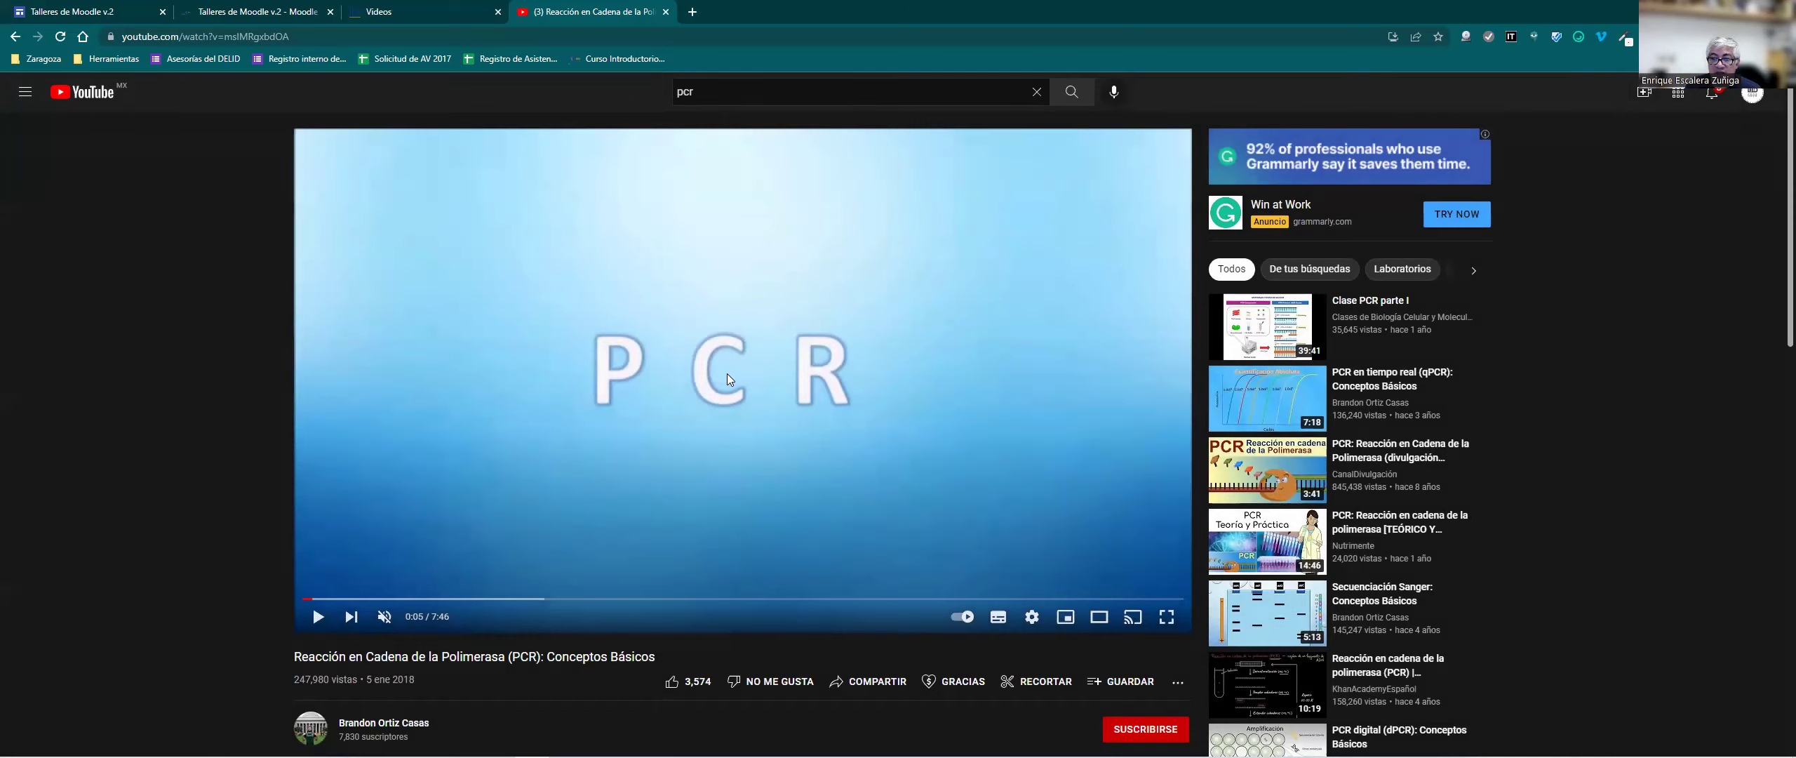
{"action": "left_click", "coordinate": [878, 680]}
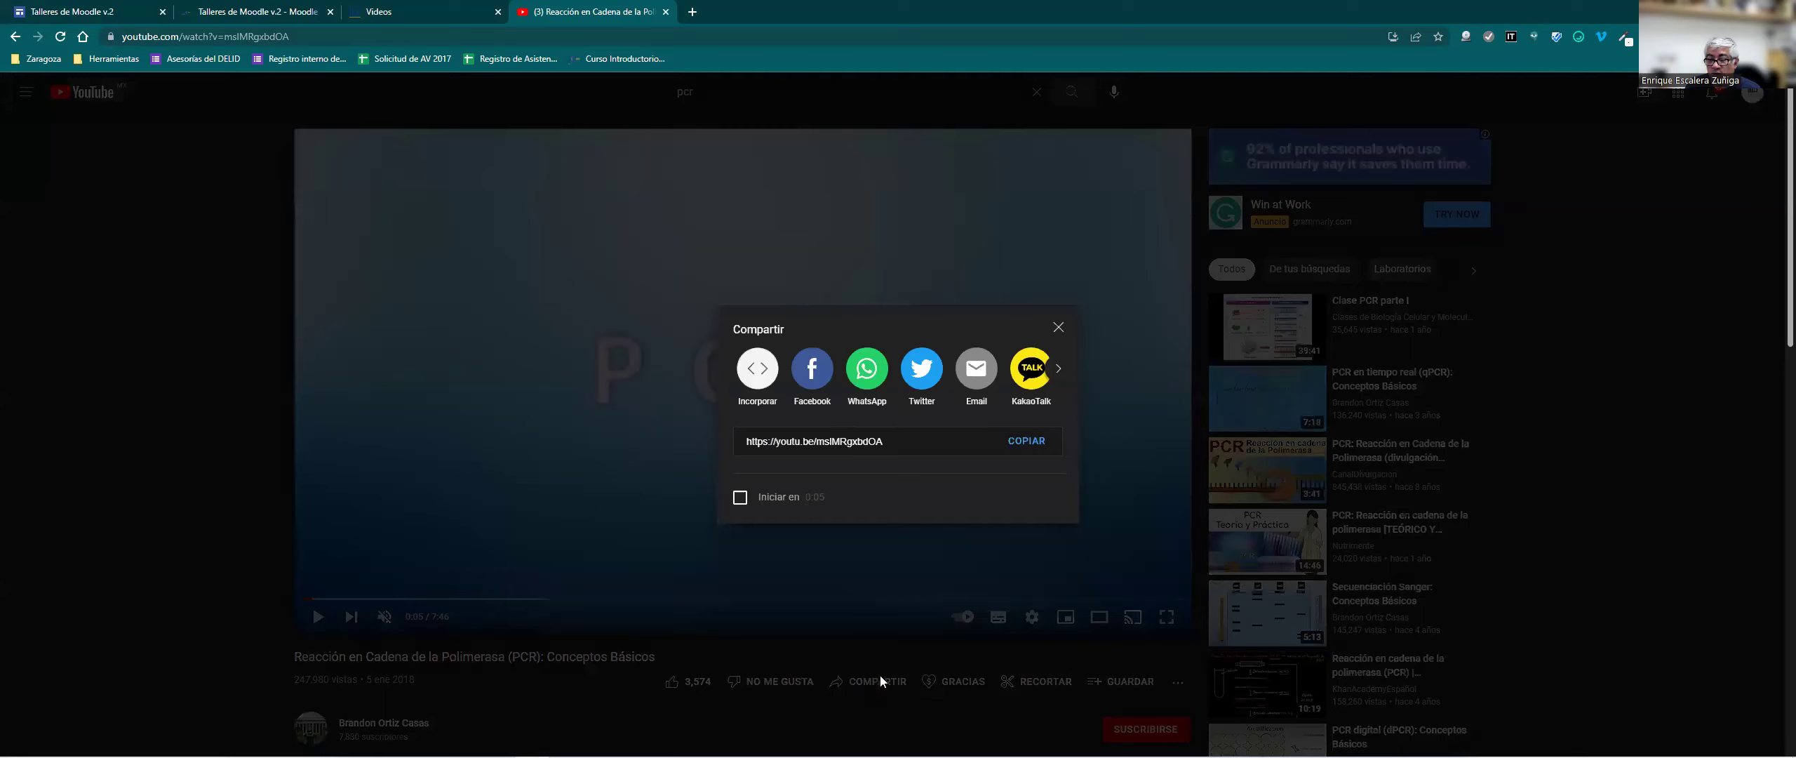
{"action": "left_click", "coordinate": [757, 369]}
{"action": "left_click", "coordinate": [1138, 374]}
{"action": "key", "text": "ctrl+c"}
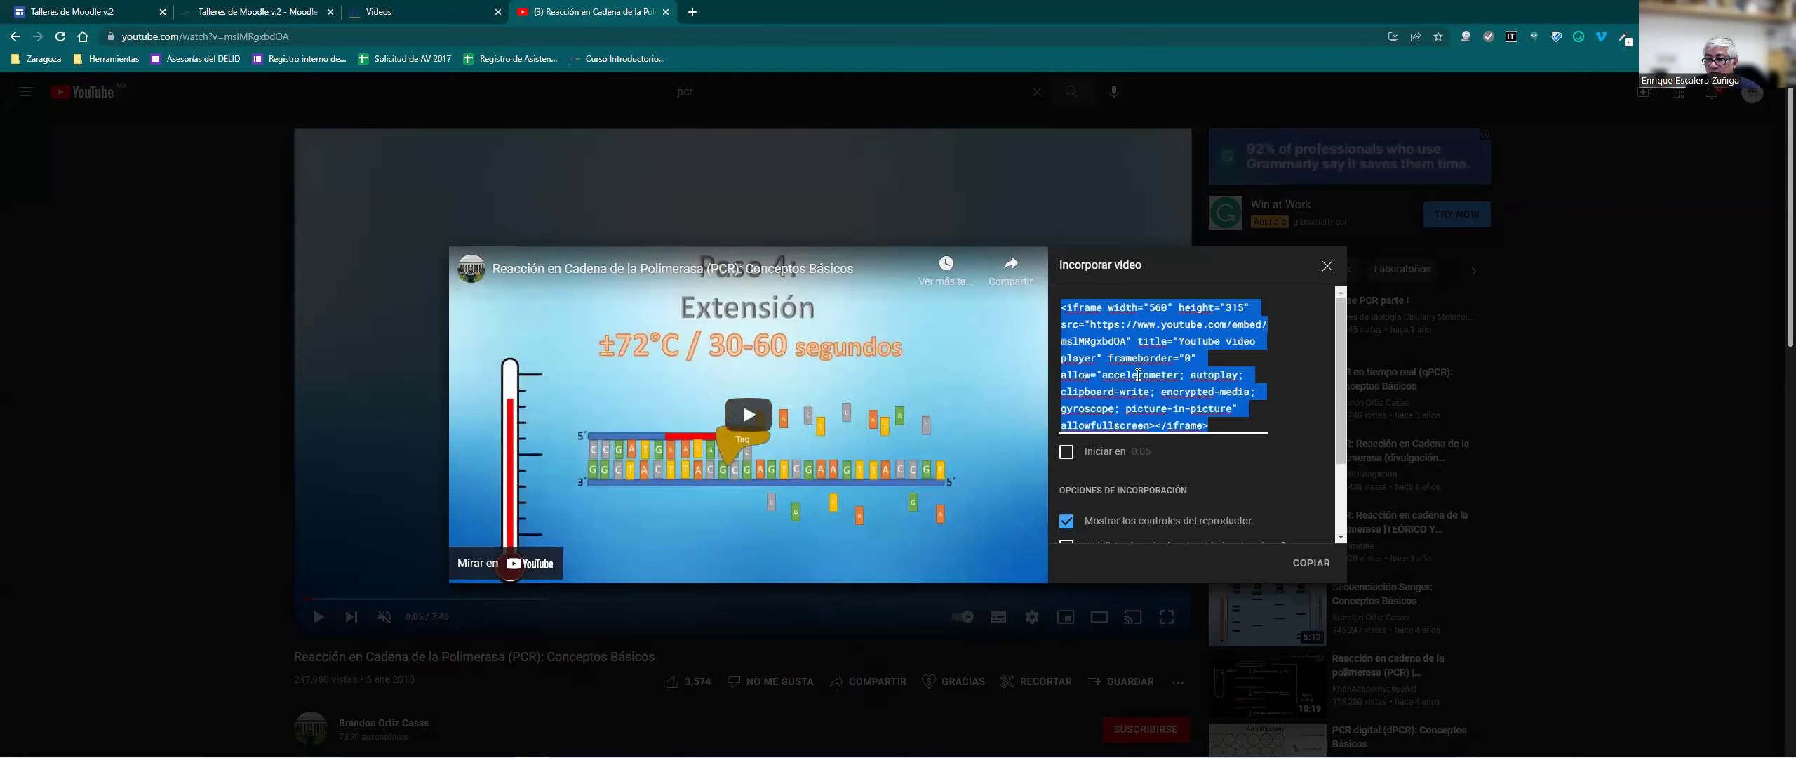
{"action": "left_click", "coordinate": [1318, 569]}
Switch back to the Moodle chapter form and replace the content's HTML source with the copied 560 by 315 PCR video iframe code.
{"action": "left_click", "coordinate": [437, 17]}
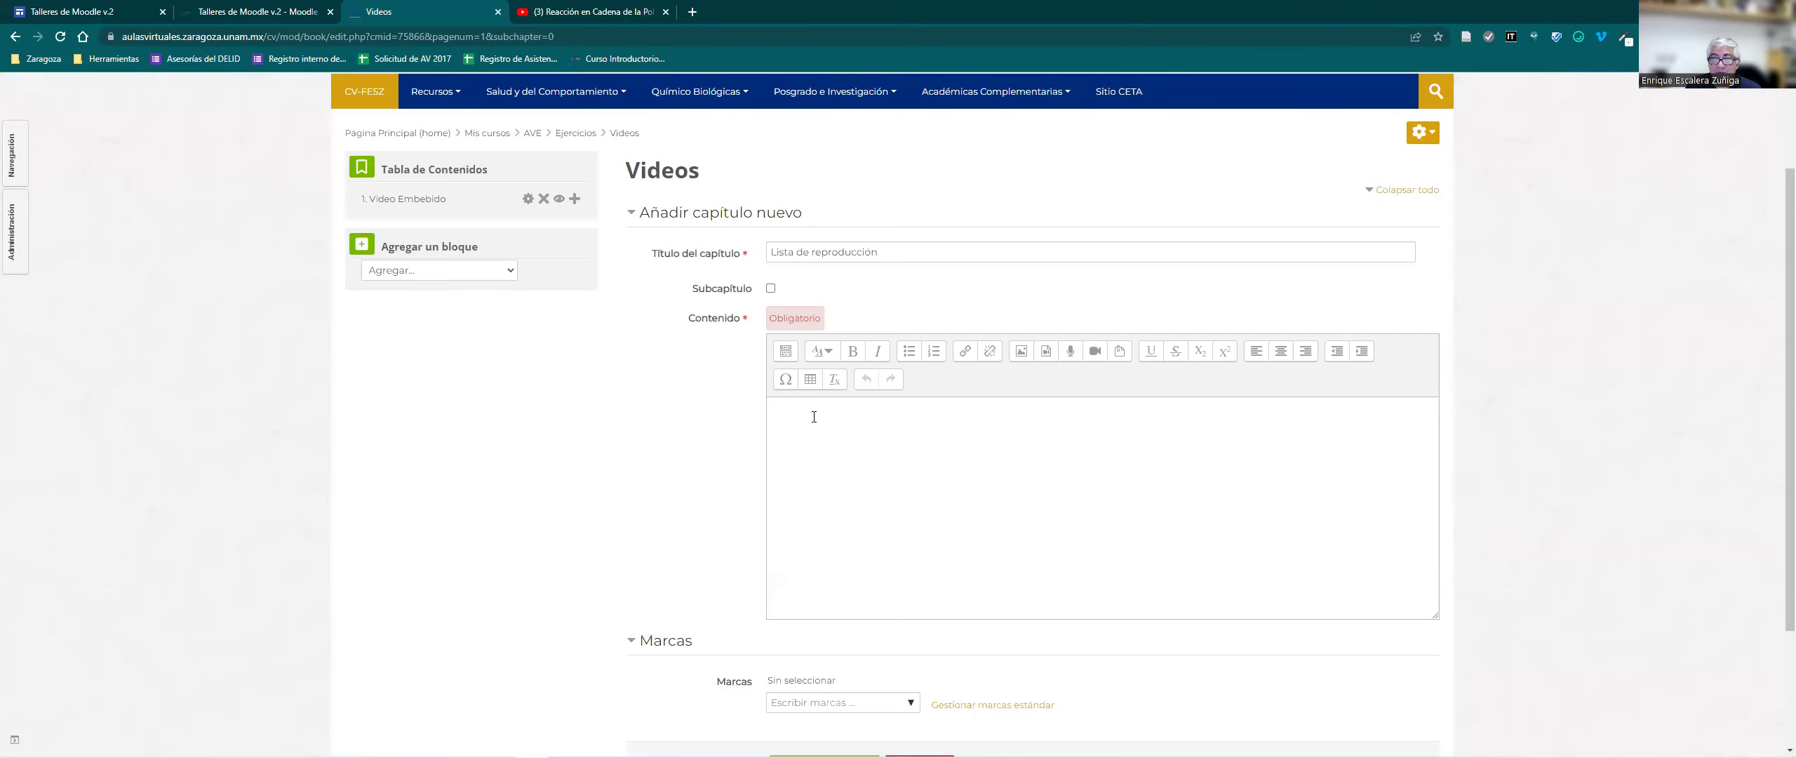
{"action": "left_click", "coordinate": [785, 352]}
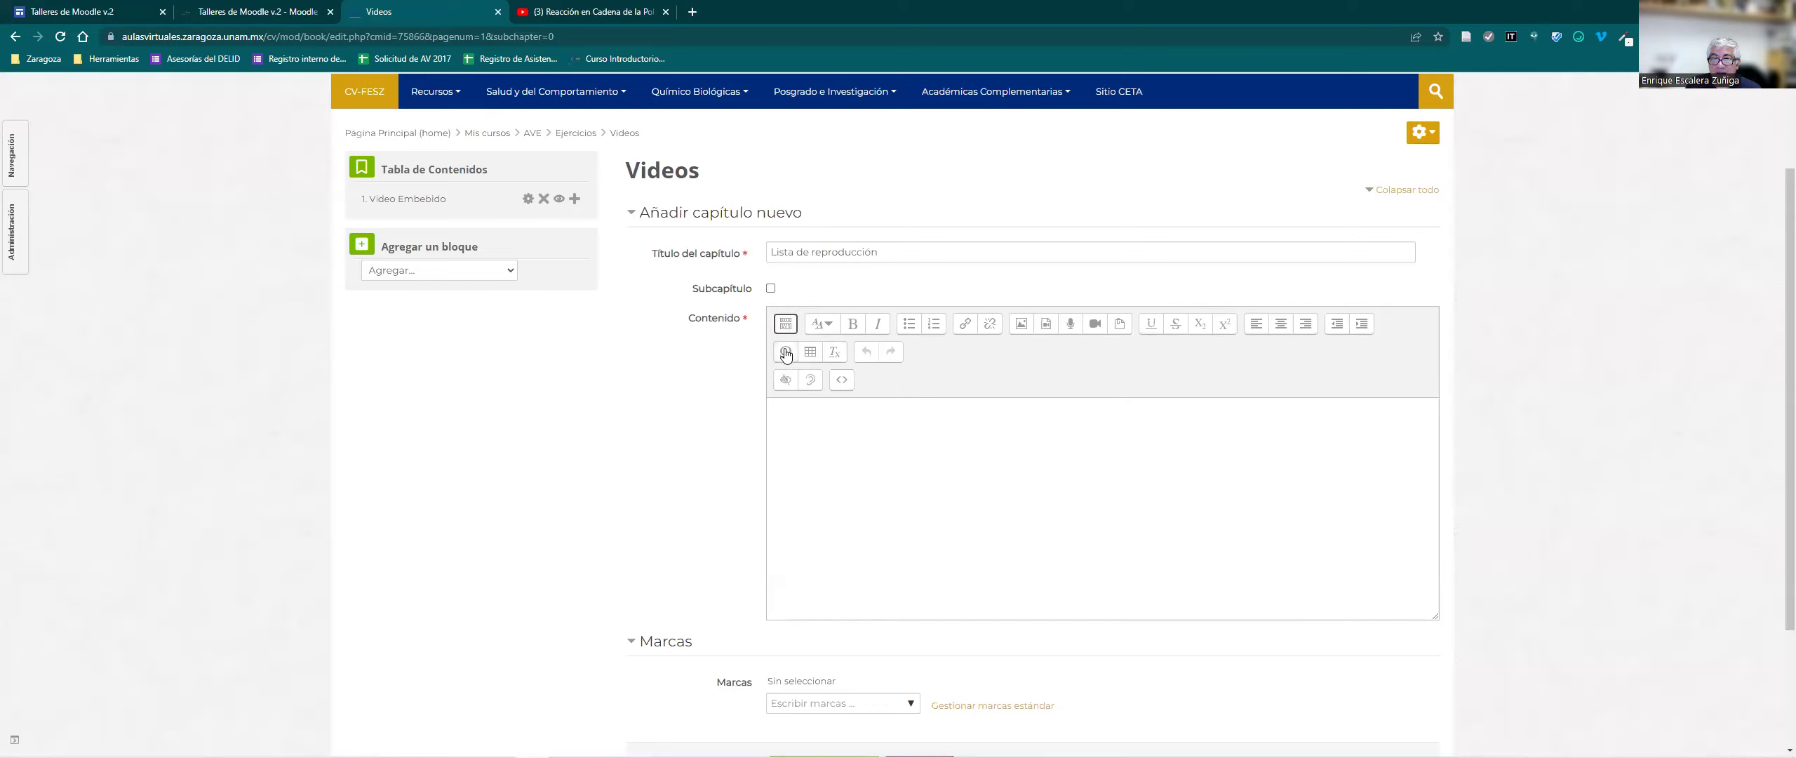
{"action": "left_click", "coordinate": [840, 382]}
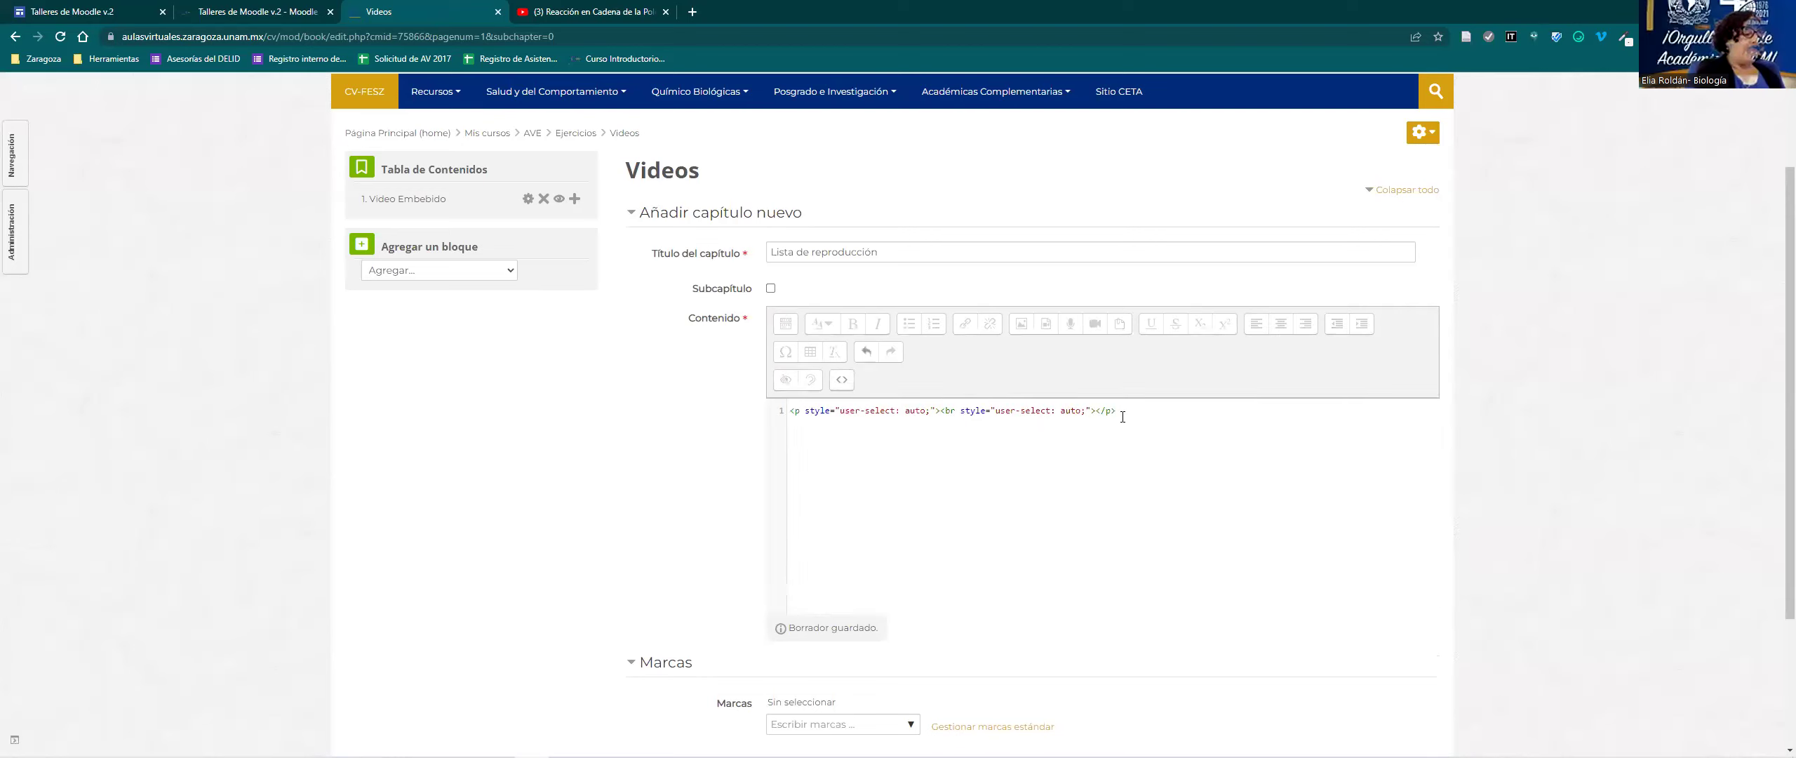
{"action": "left_click_drag", "start_coordinate": [1126, 409], "coordinate": [790, 412]}
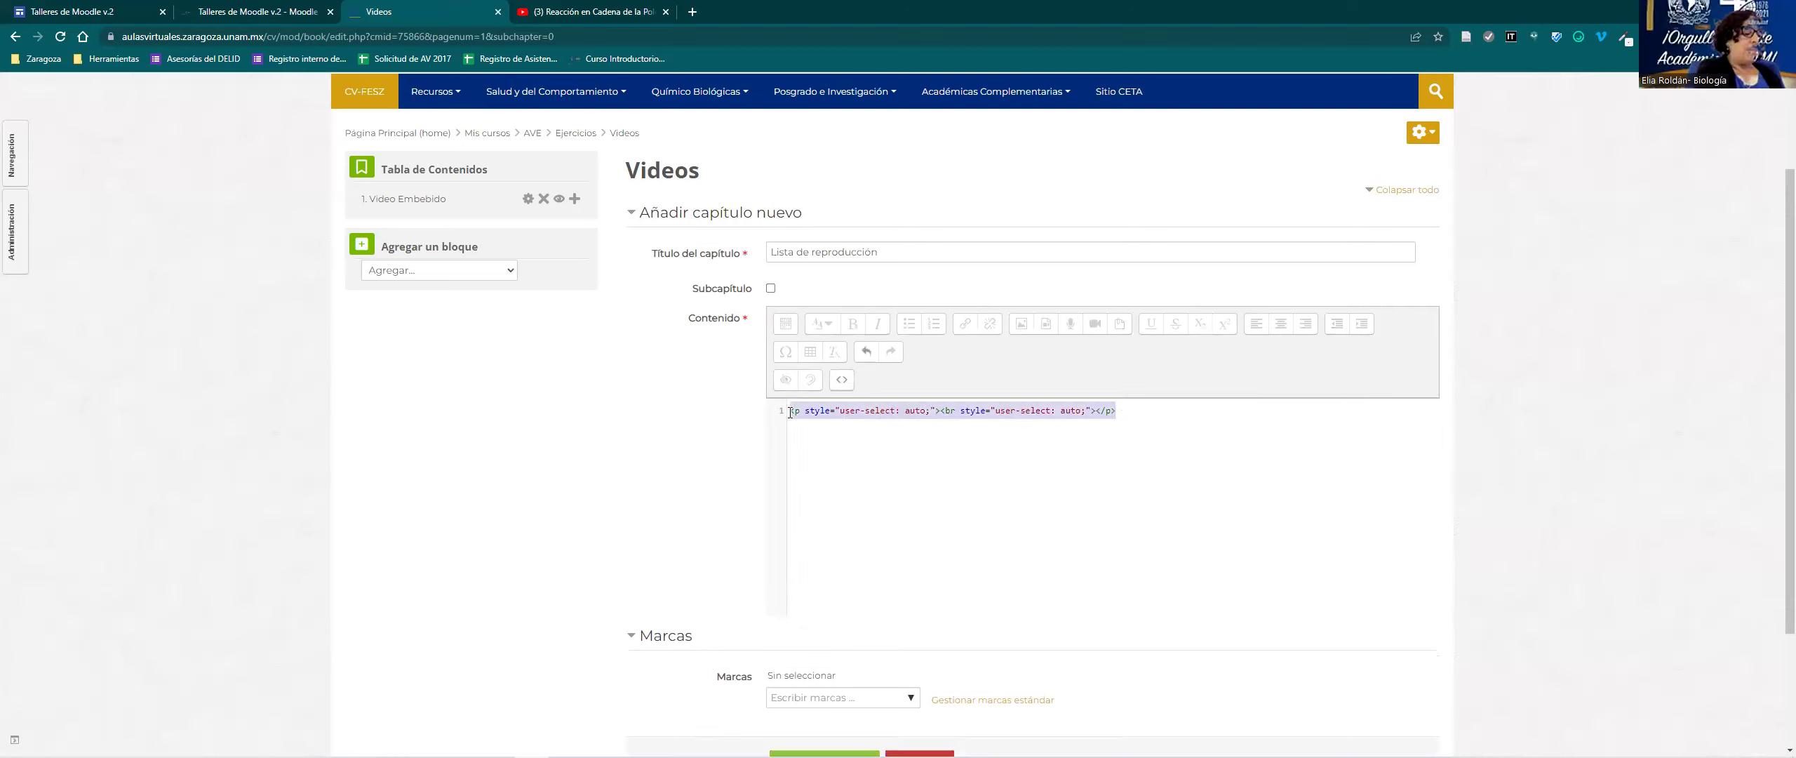
{"action": "key", "text": "BackSpace"}
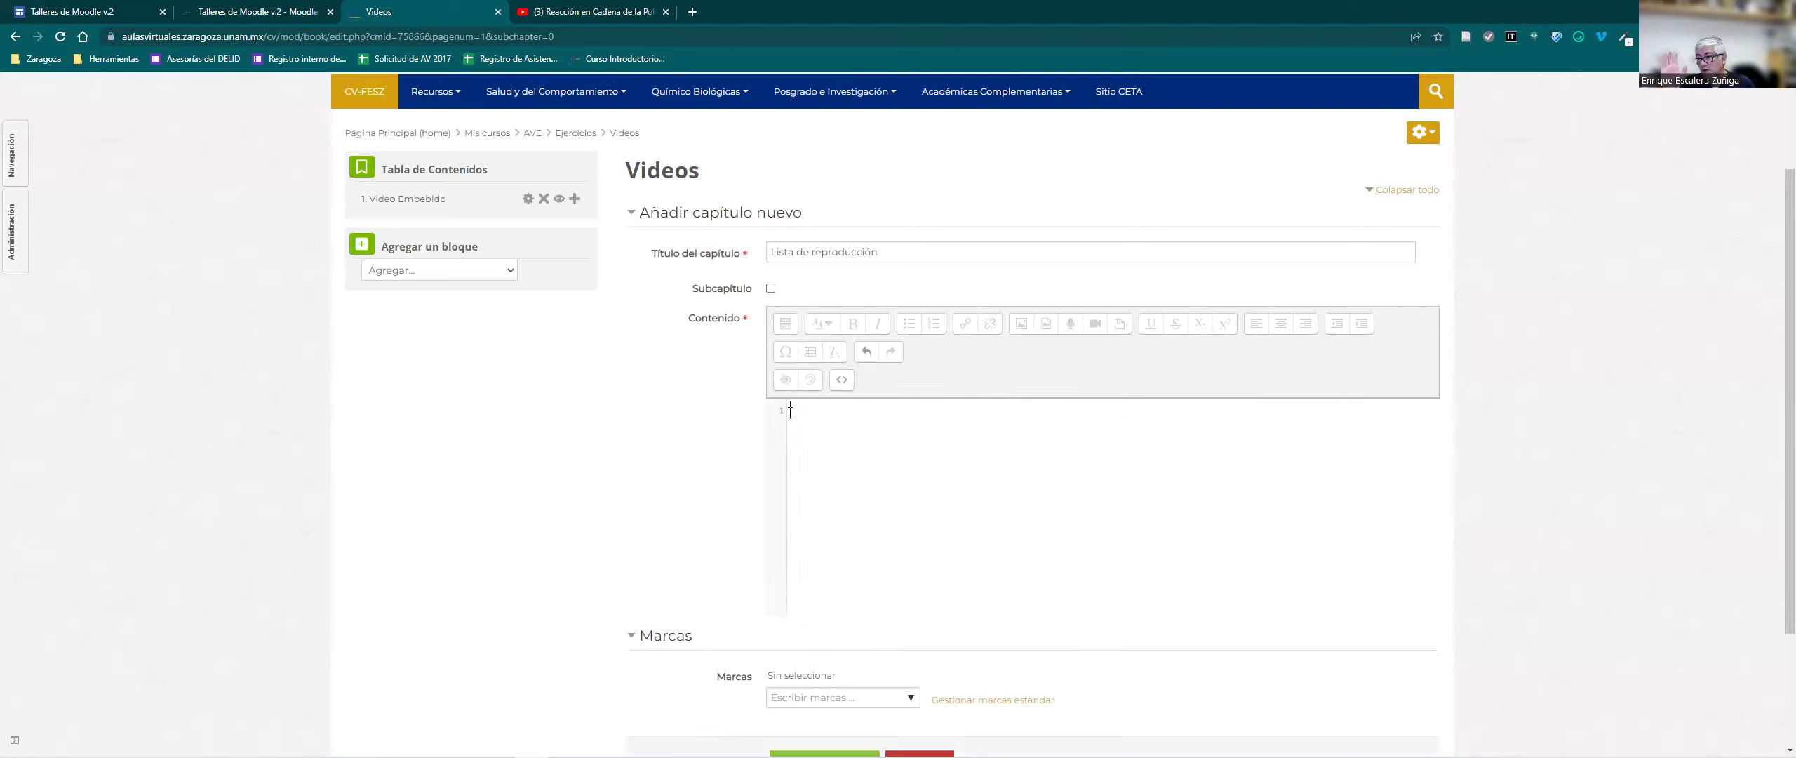
{"action": "key", "text": "ctrl+v"}
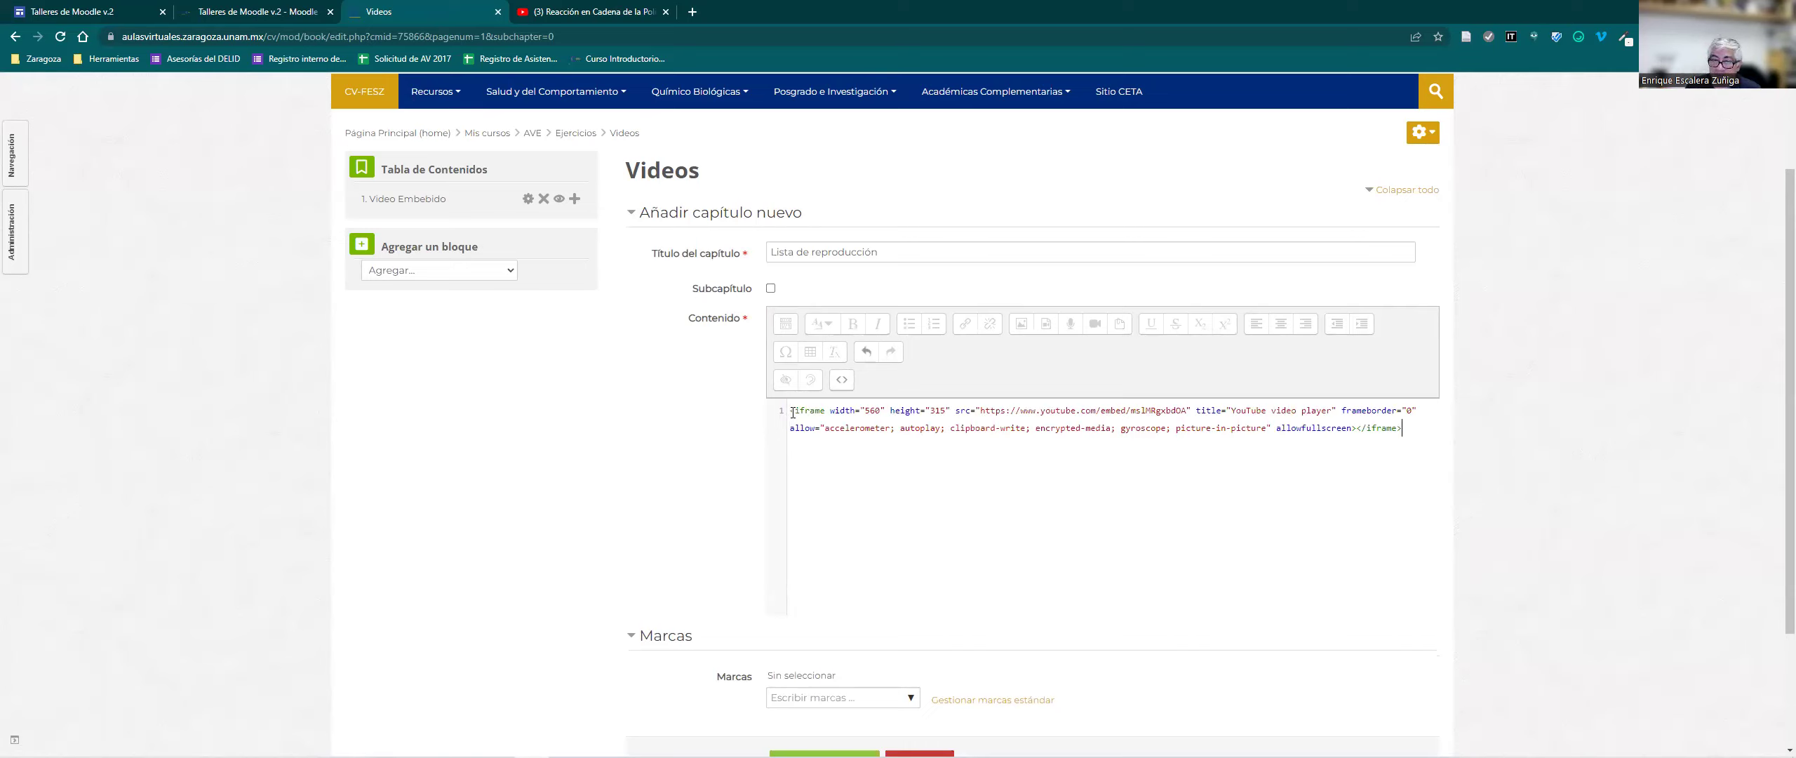
{"action": "left_click", "coordinate": [842, 382]}
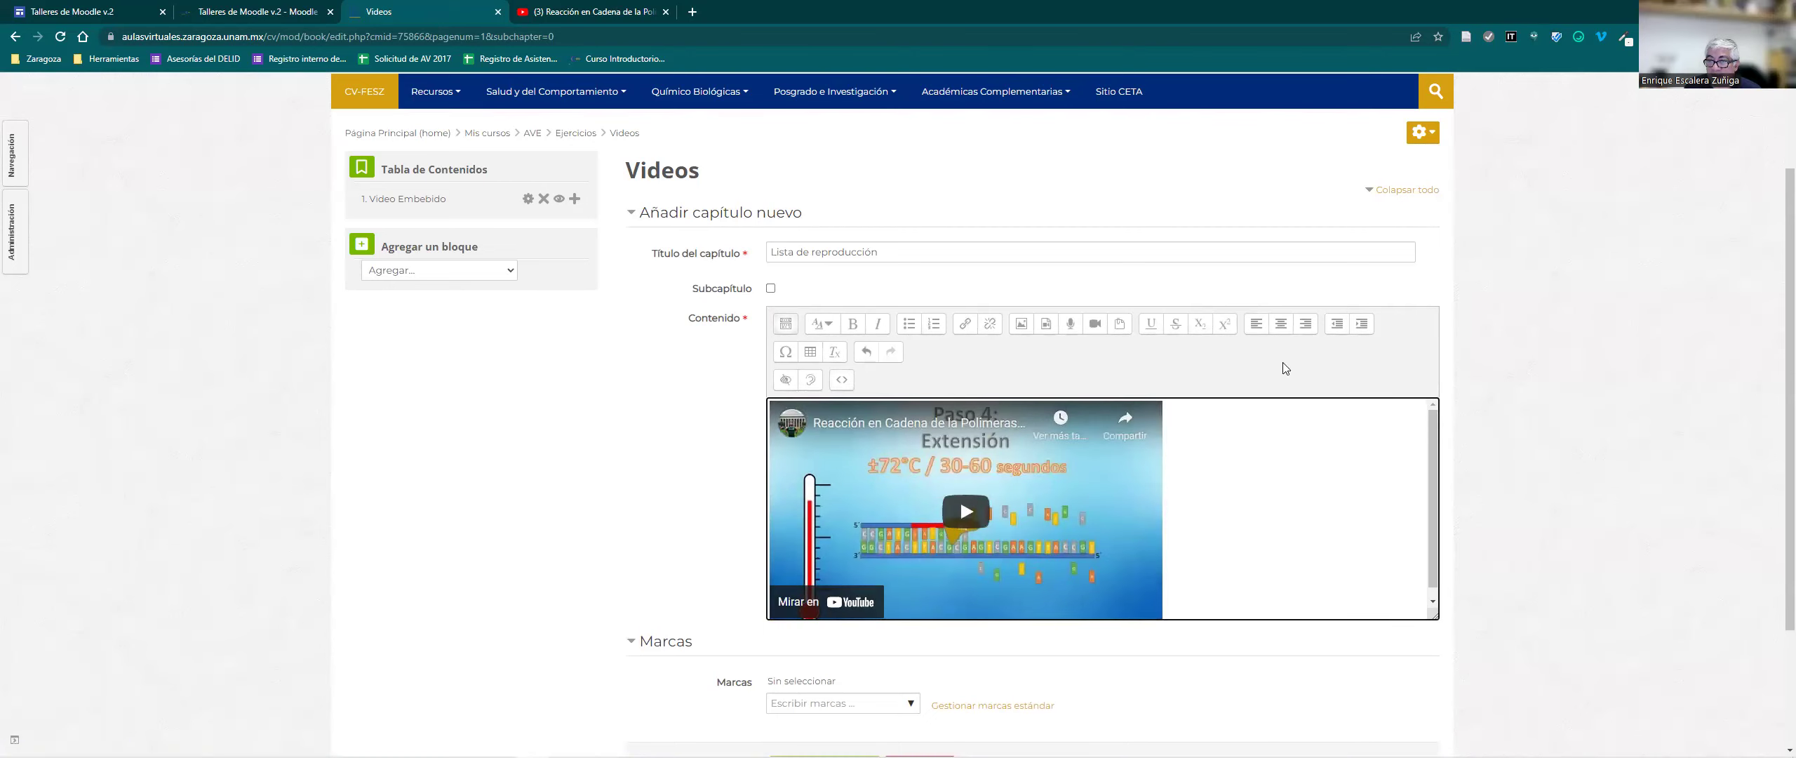
Center the embedded PCR video in the Lista de reproducción chapter and save the changes.
{"action": "left_click", "coordinate": [1281, 325]}
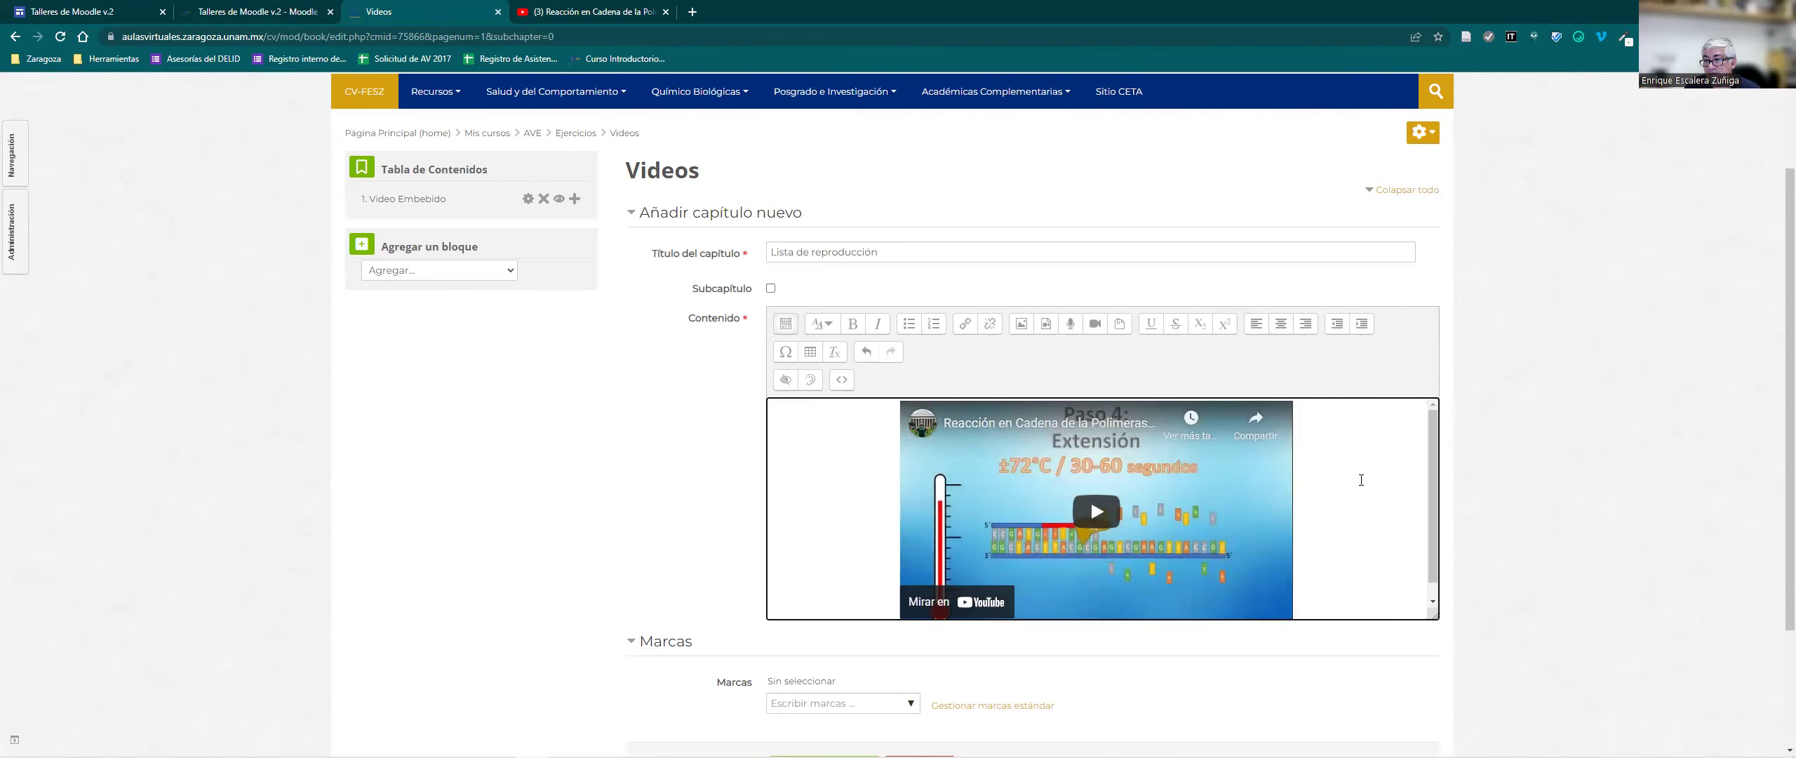
{"action": "scroll", "coordinate": [784, 587], "scroll_direction": "down", "scroll_amount": 3}
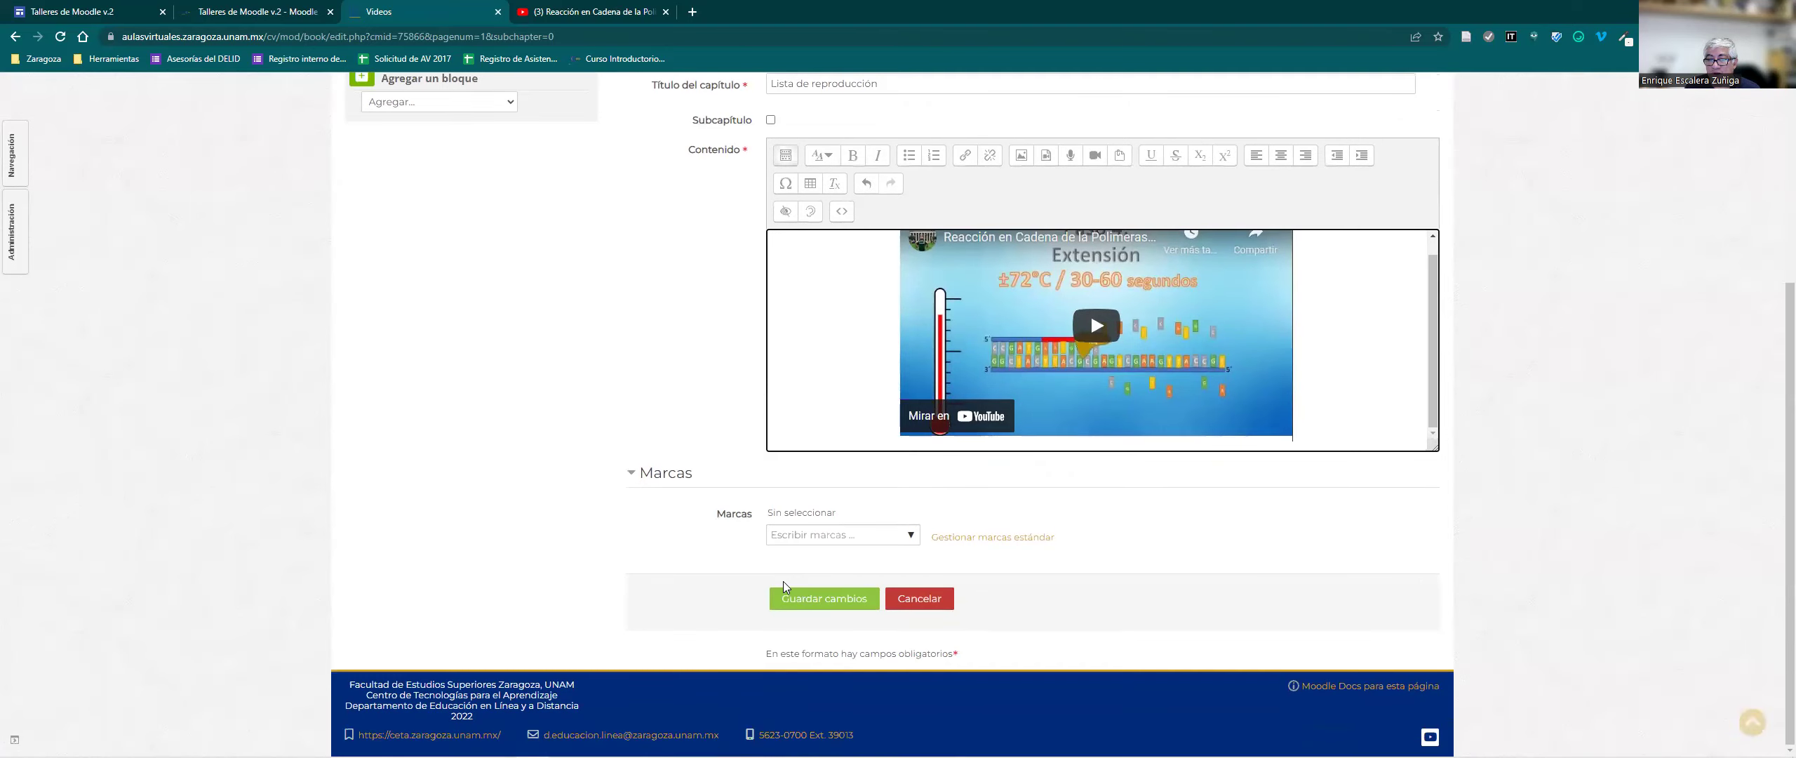
{"action": "left_click", "coordinate": [785, 597]}
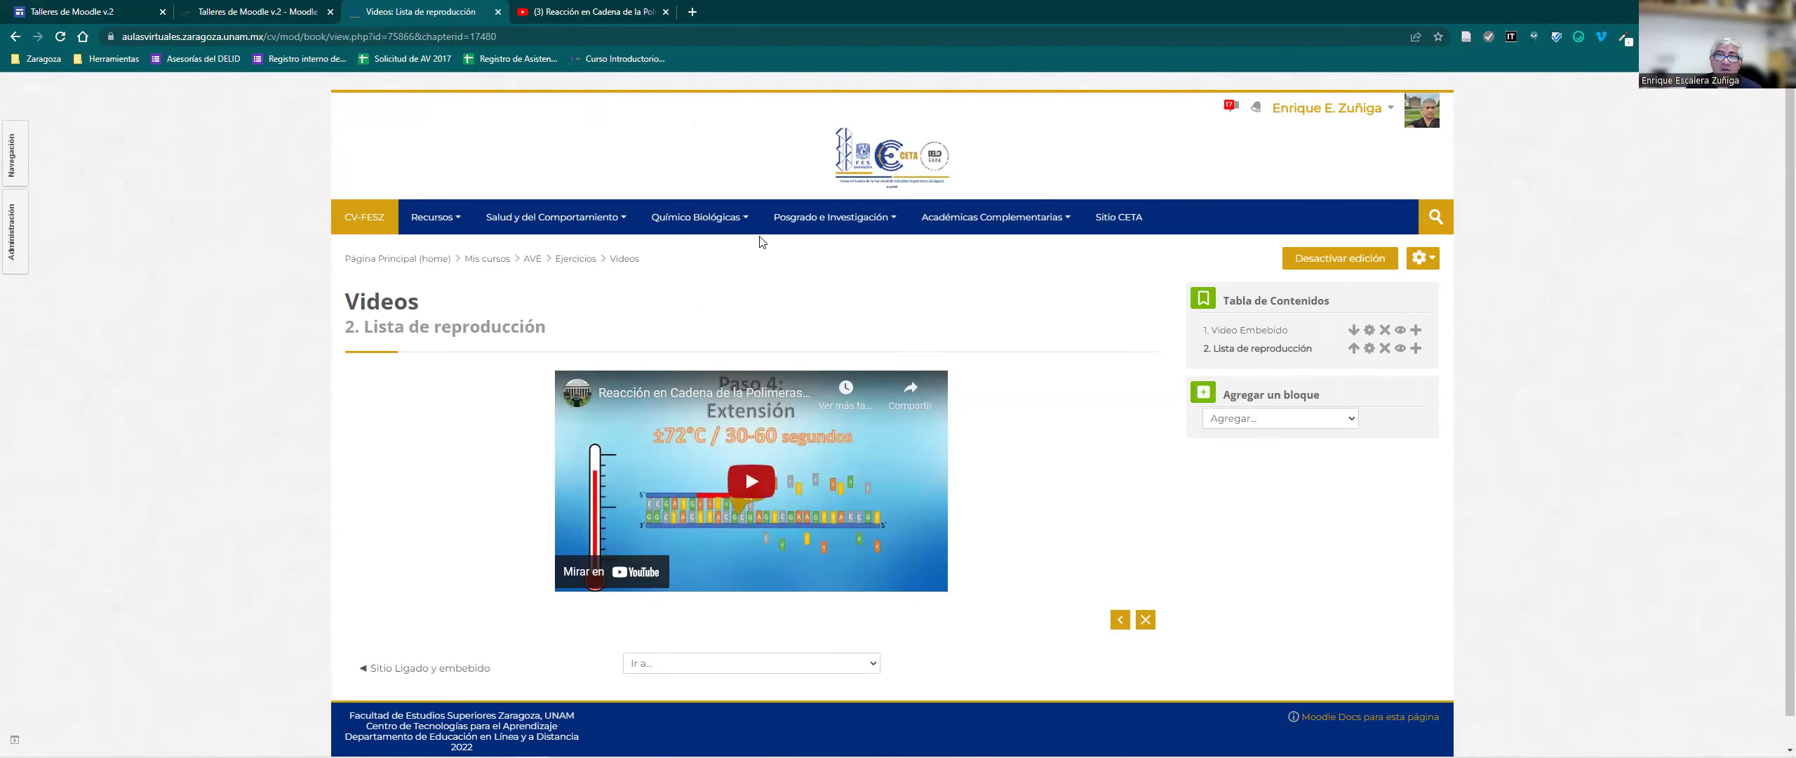
Switch to YouTube, close the embedding dialog, and start a new playlist named "PCR" from the PCR video's save options.
{"action": "left_click", "coordinate": [604, 12]}
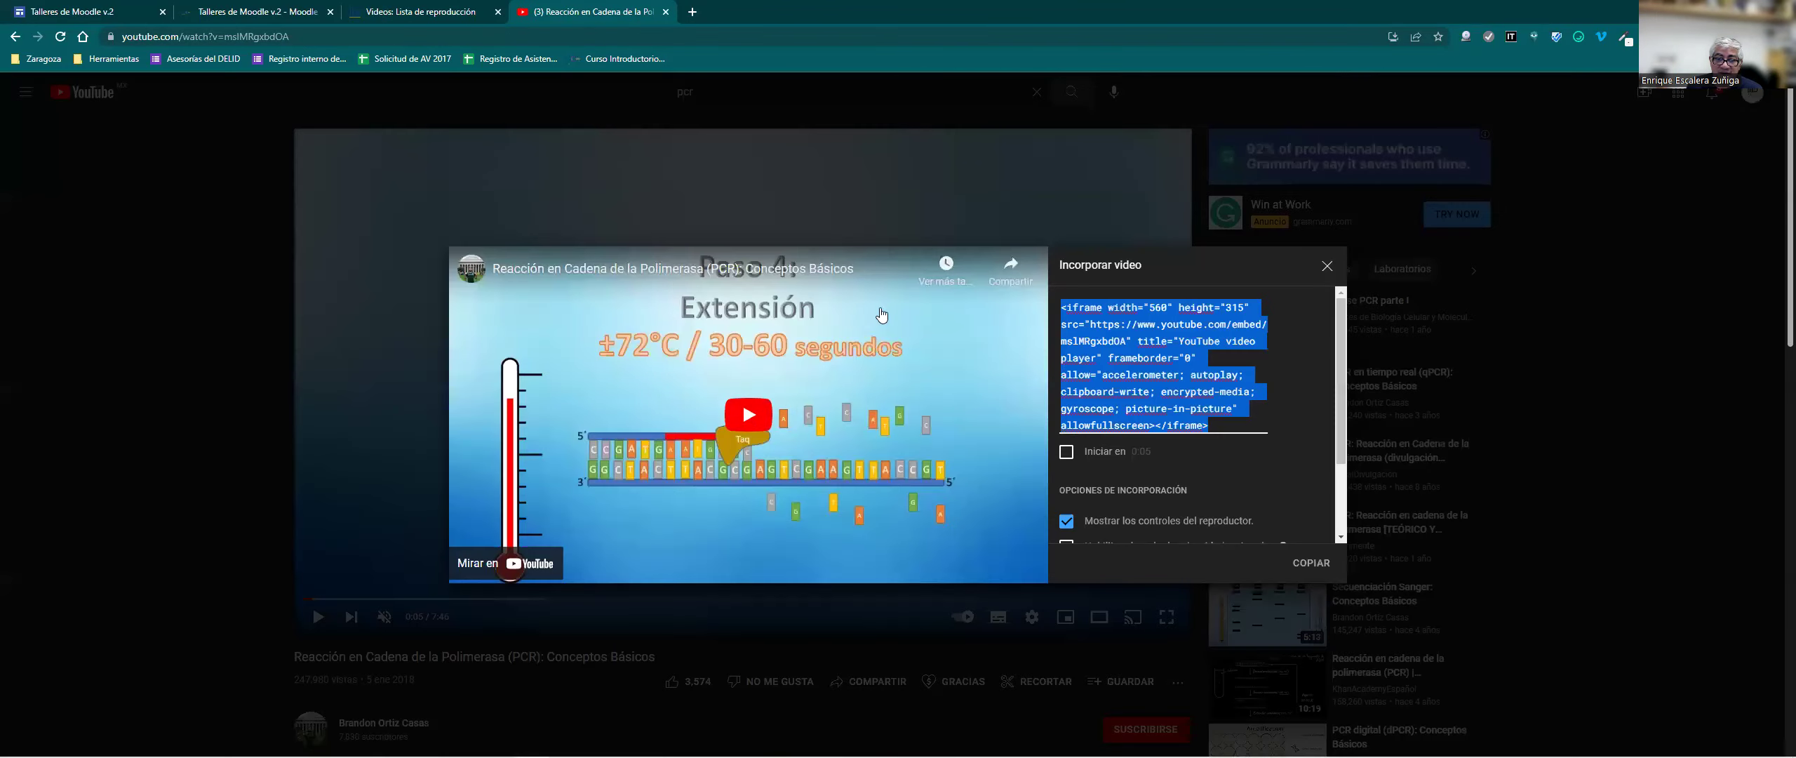
{"action": "left_click", "coordinate": [1326, 267]}
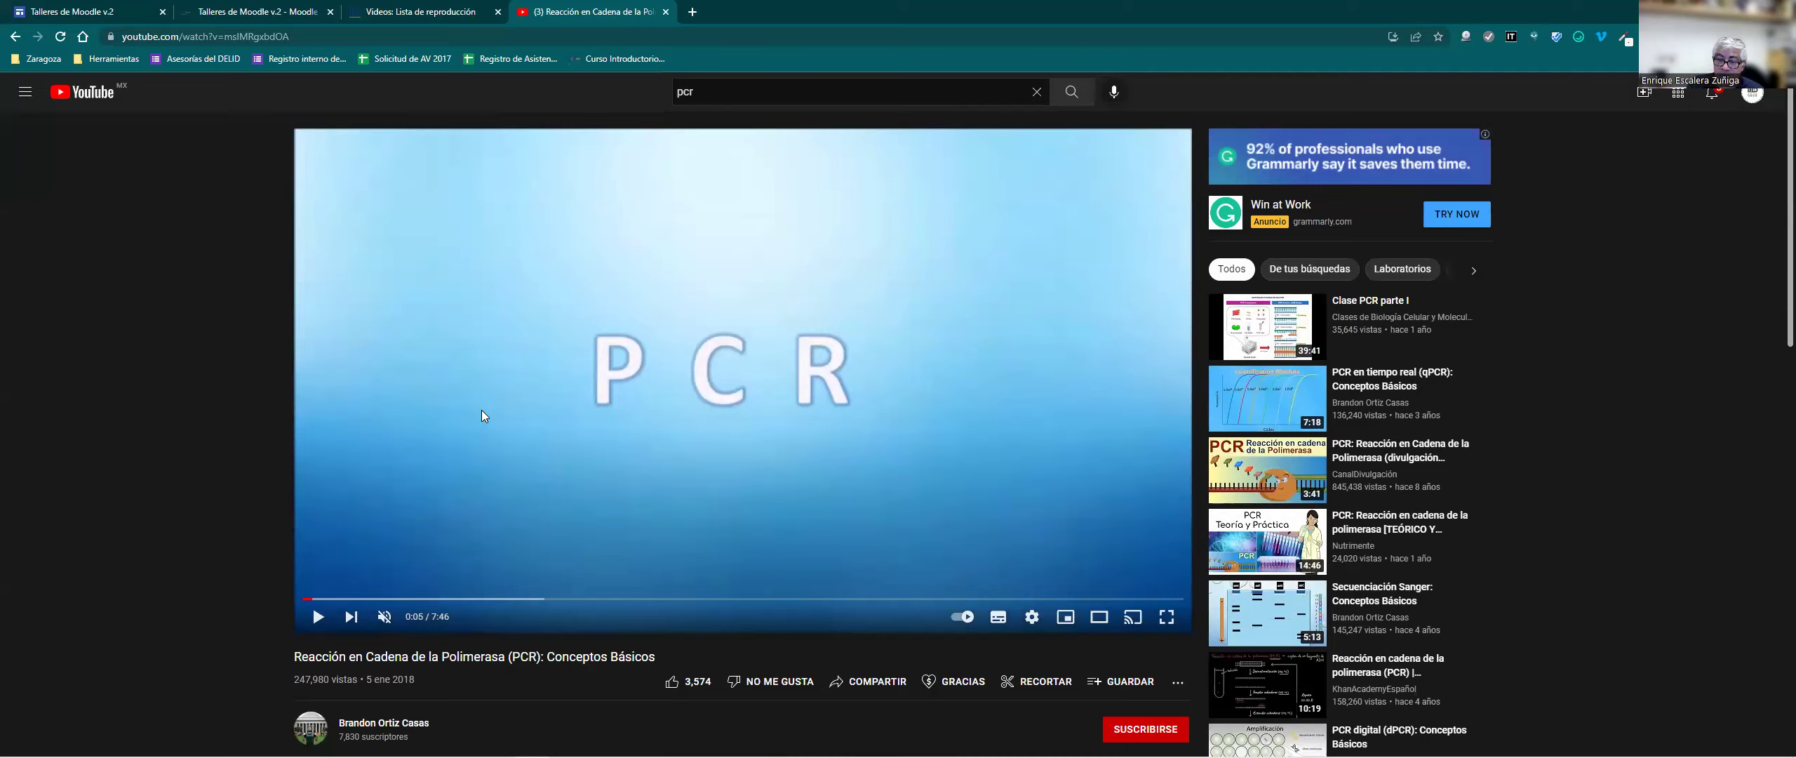
{"action": "left_click", "coordinate": [1121, 682]}
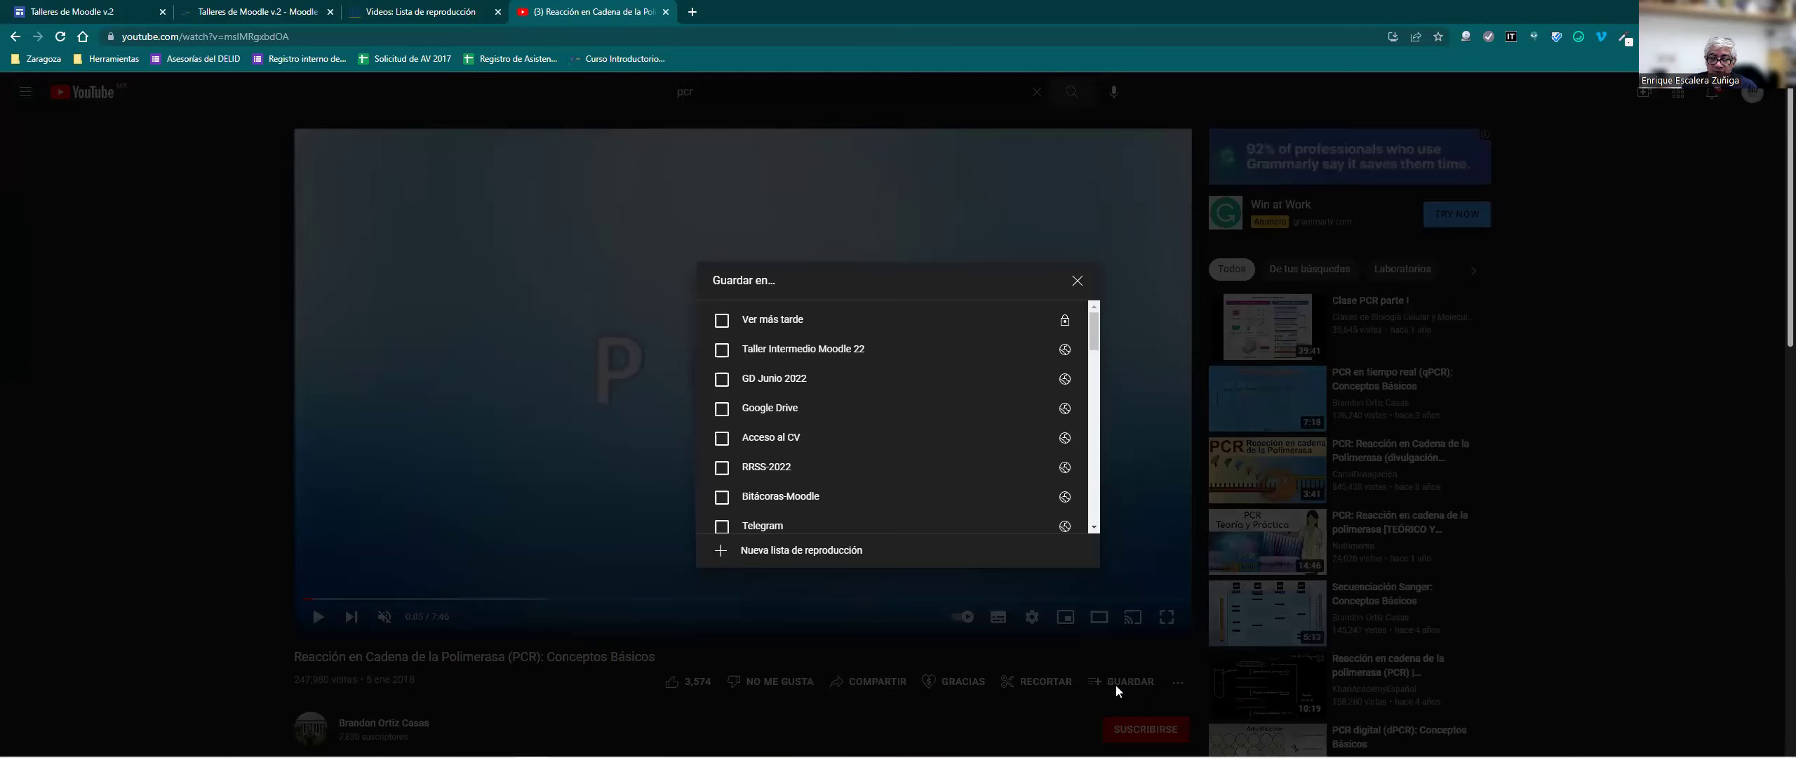
{"action": "scroll", "coordinate": [813, 372], "scroll_direction": "down", "scroll_amount": 5}
{"action": "scroll", "coordinate": [813, 373], "scroll_direction": "up", "scroll_amount": 5}
{"action": "left_click", "coordinate": [795, 555]}
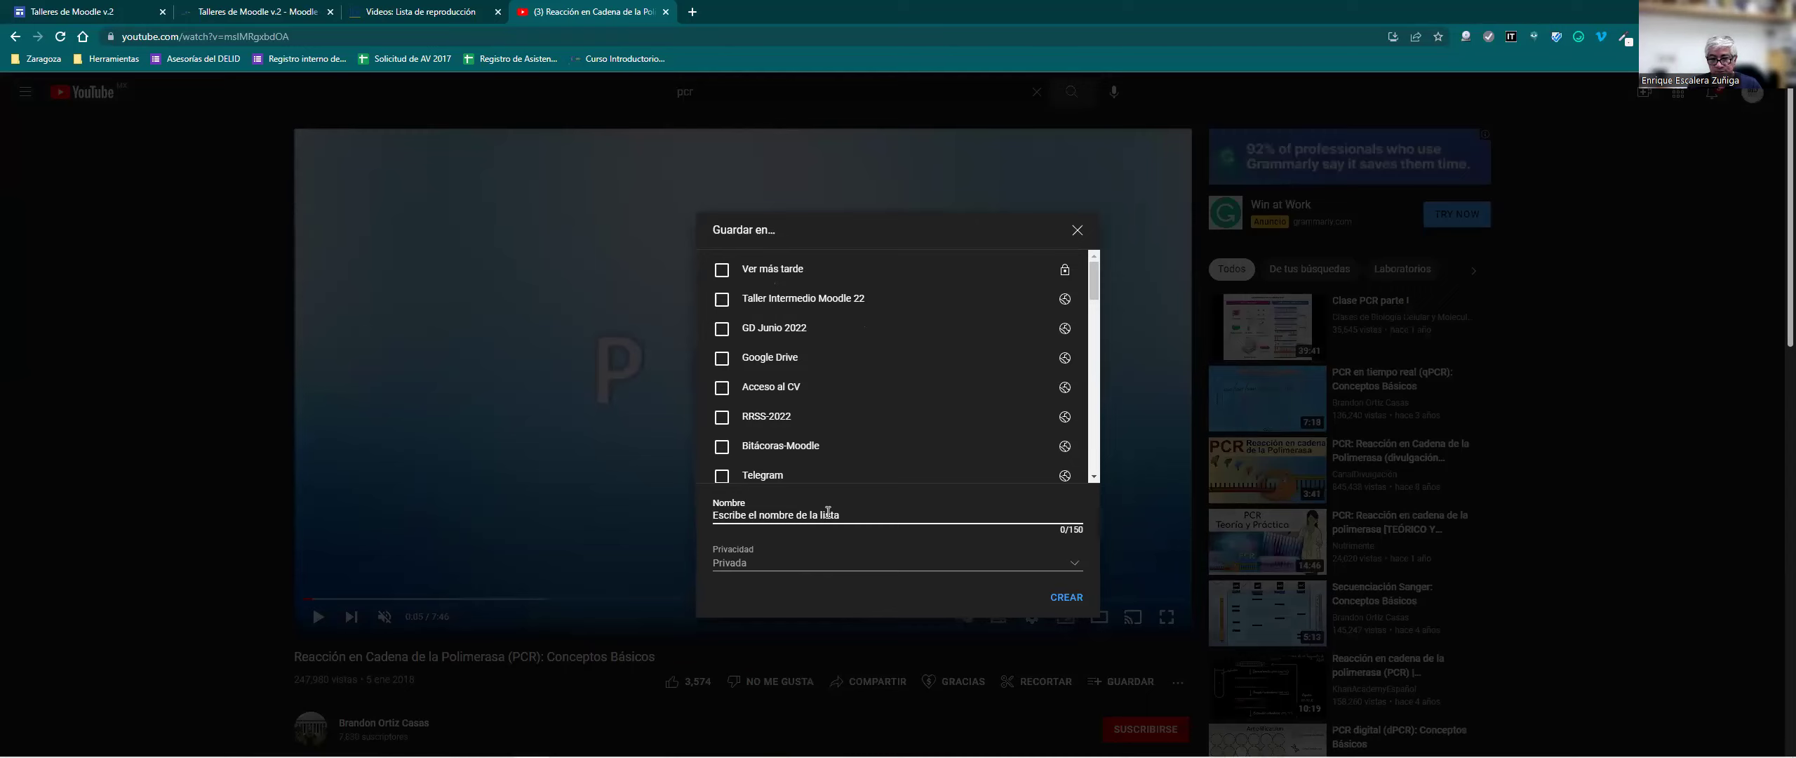
{"action": "type", "text": "PCR"}
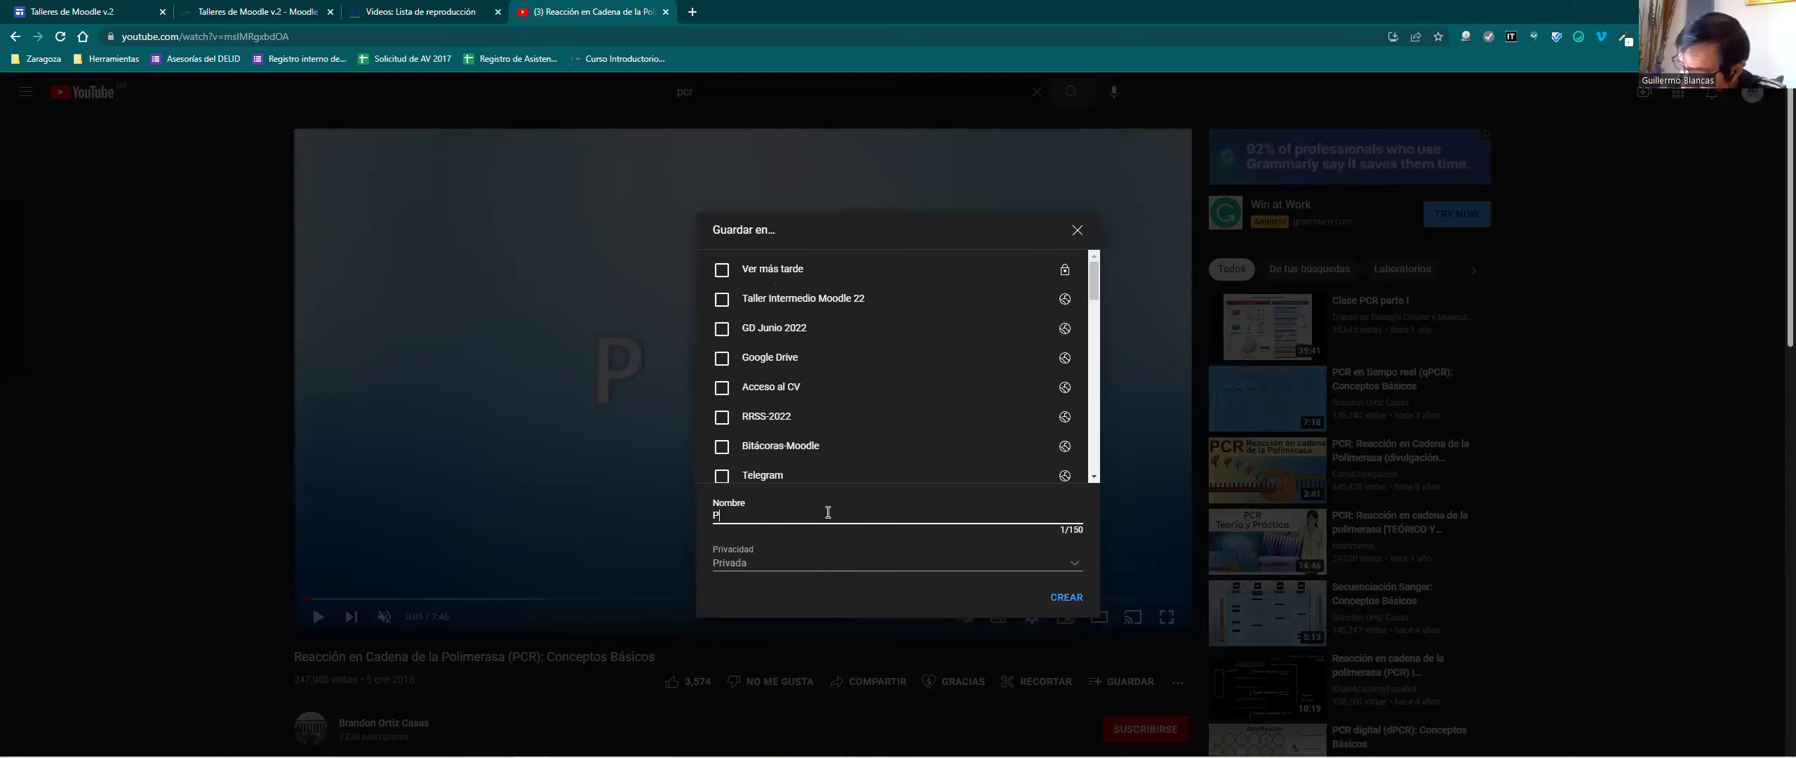